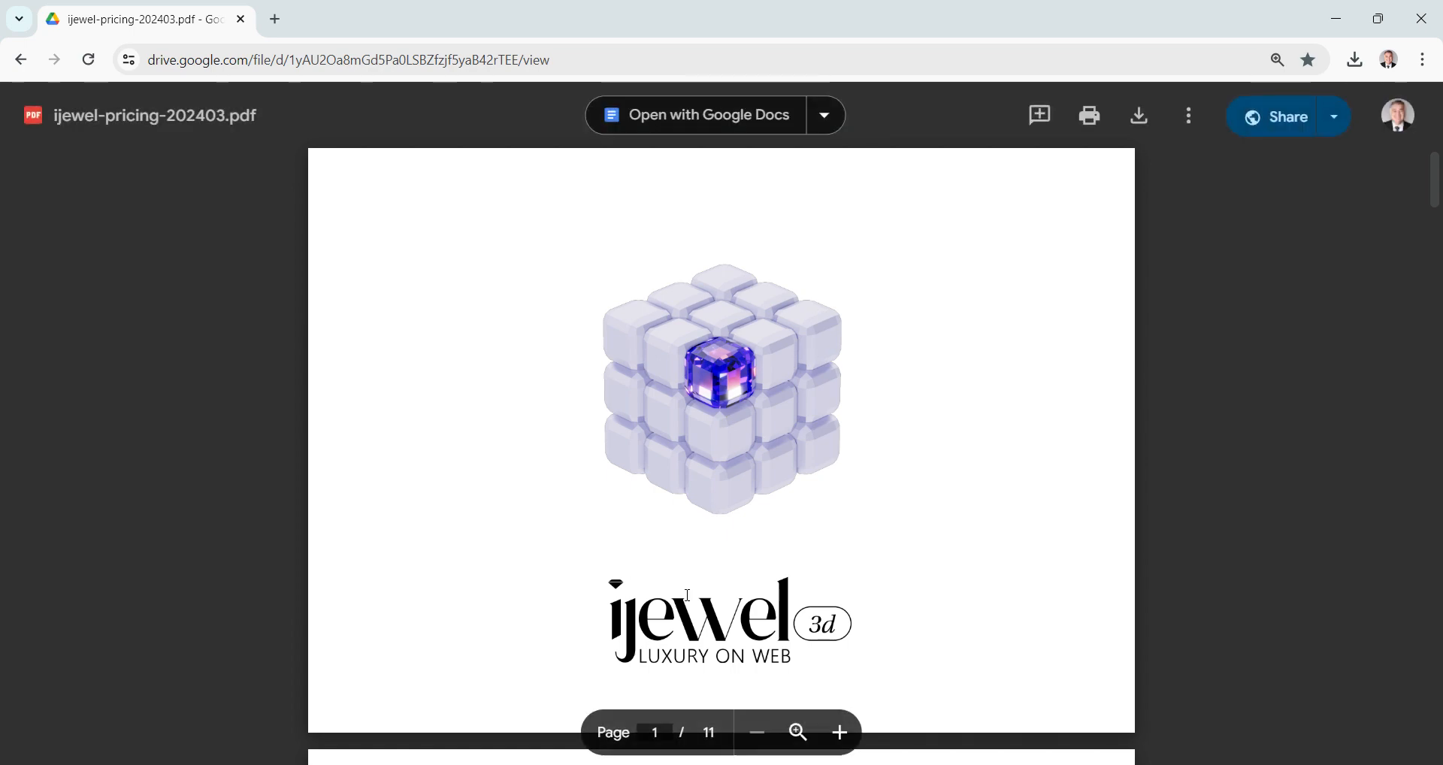
Read through the iJewel pricing PDF, reviewing each product's offering and licence prices from Playground through Studio.
{"action": "scroll", "coordinate": [1002, 407], "scroll_direction": "down", "scroll_amount": 5}
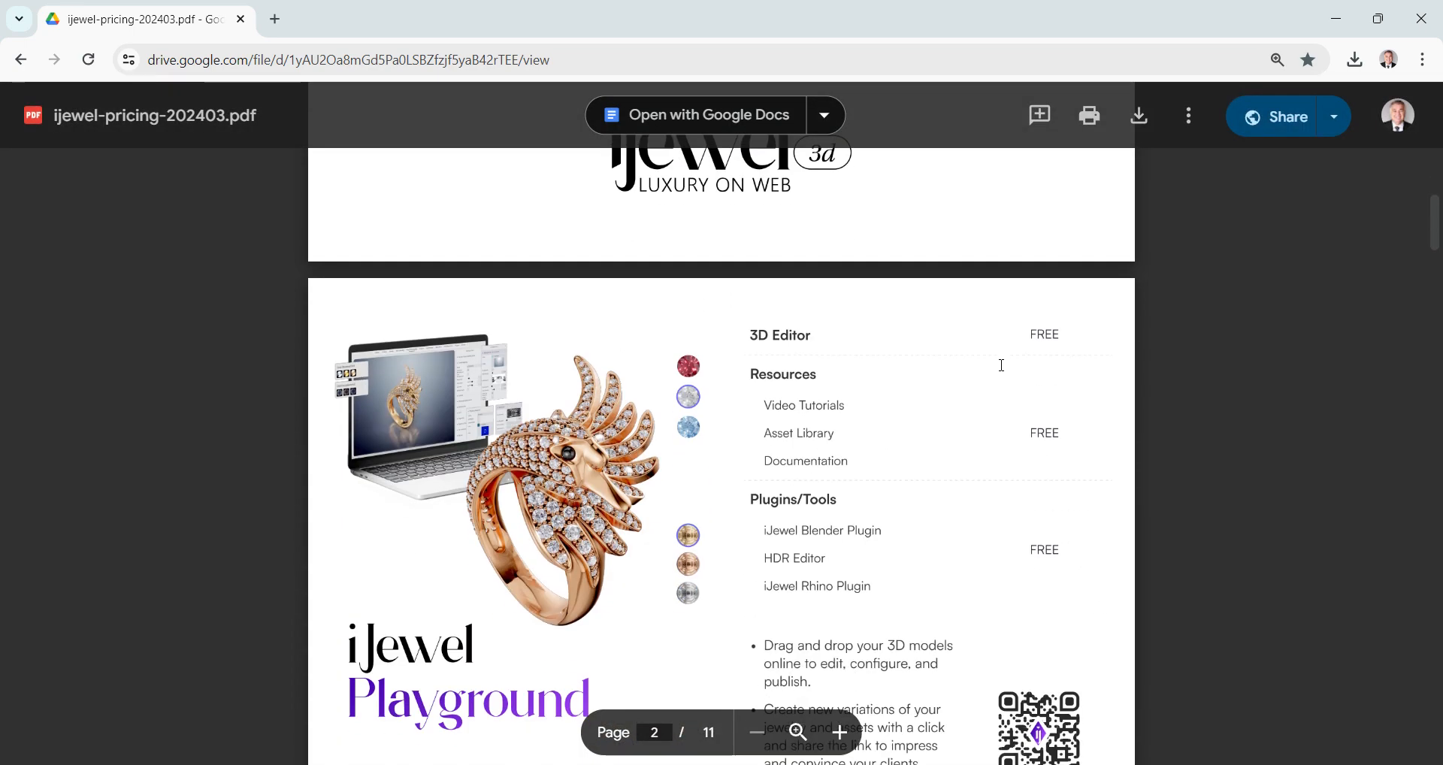
{"action": "scroll", "coordinate": [1002, 366], "scroll_direction": "down", "scroll_amount": 1}
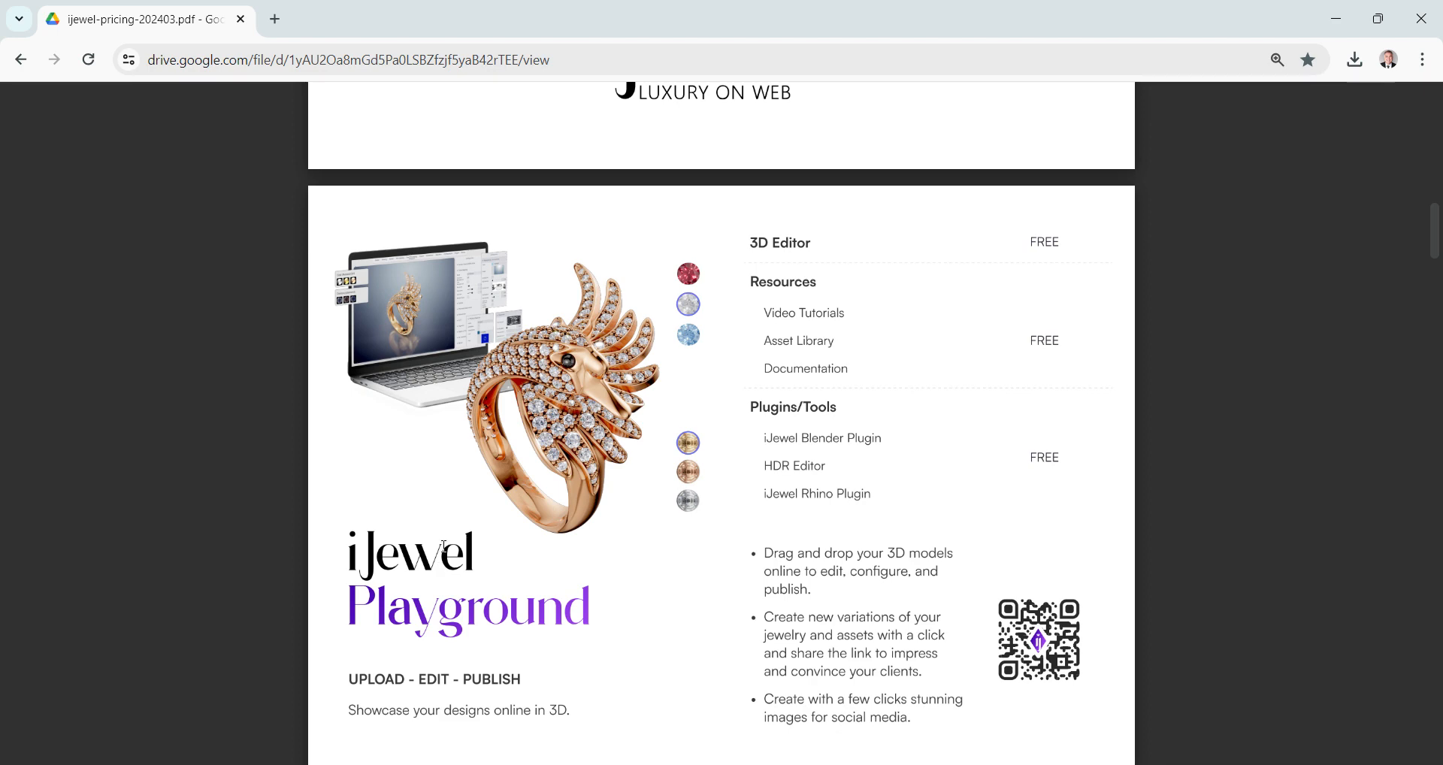
{"action": "scroll", "coordinate": [635, 460], "scroll_direction": "down", "scroll_amount": 9}
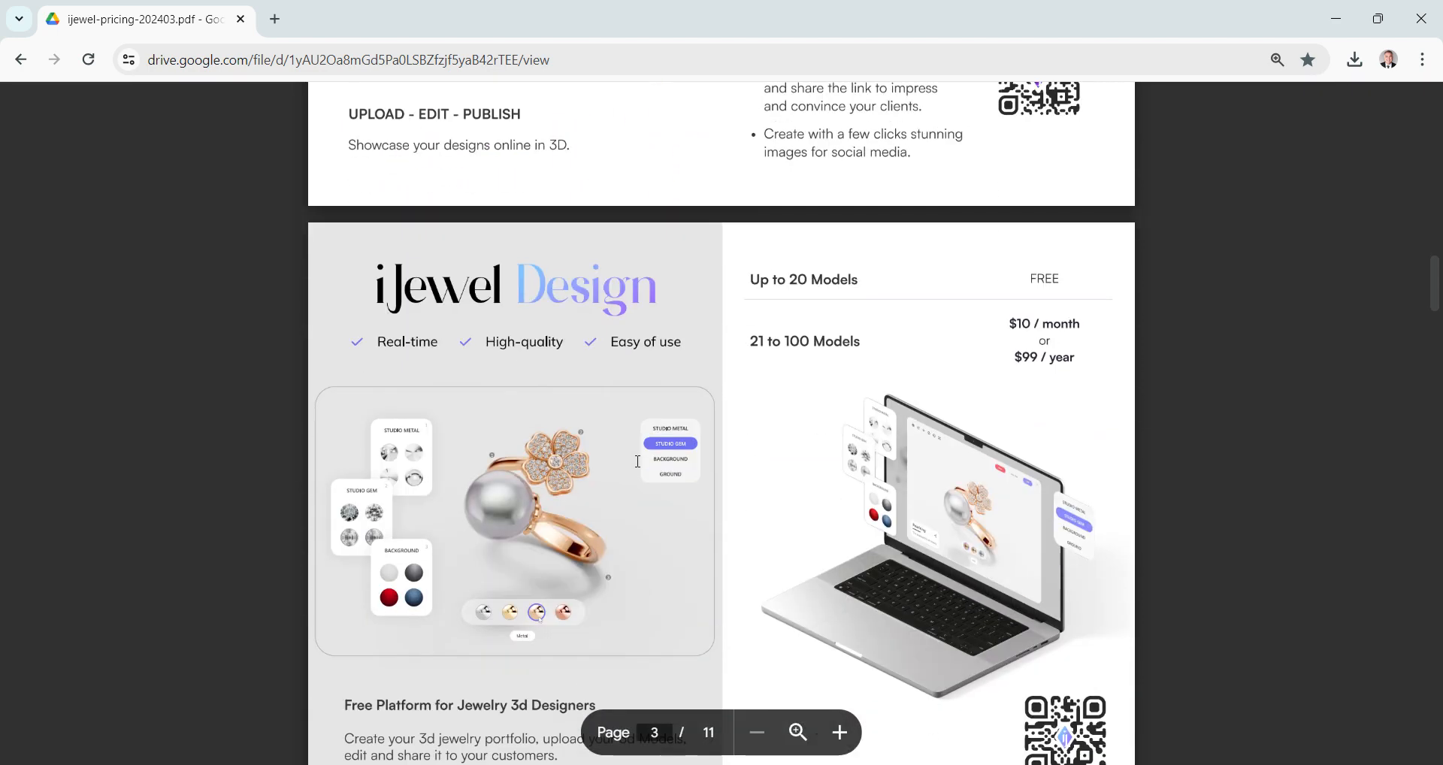
{"action": "scroll", "coordinate": [648, 448], "scroll_direction": "down", "scroll_amount": 4}
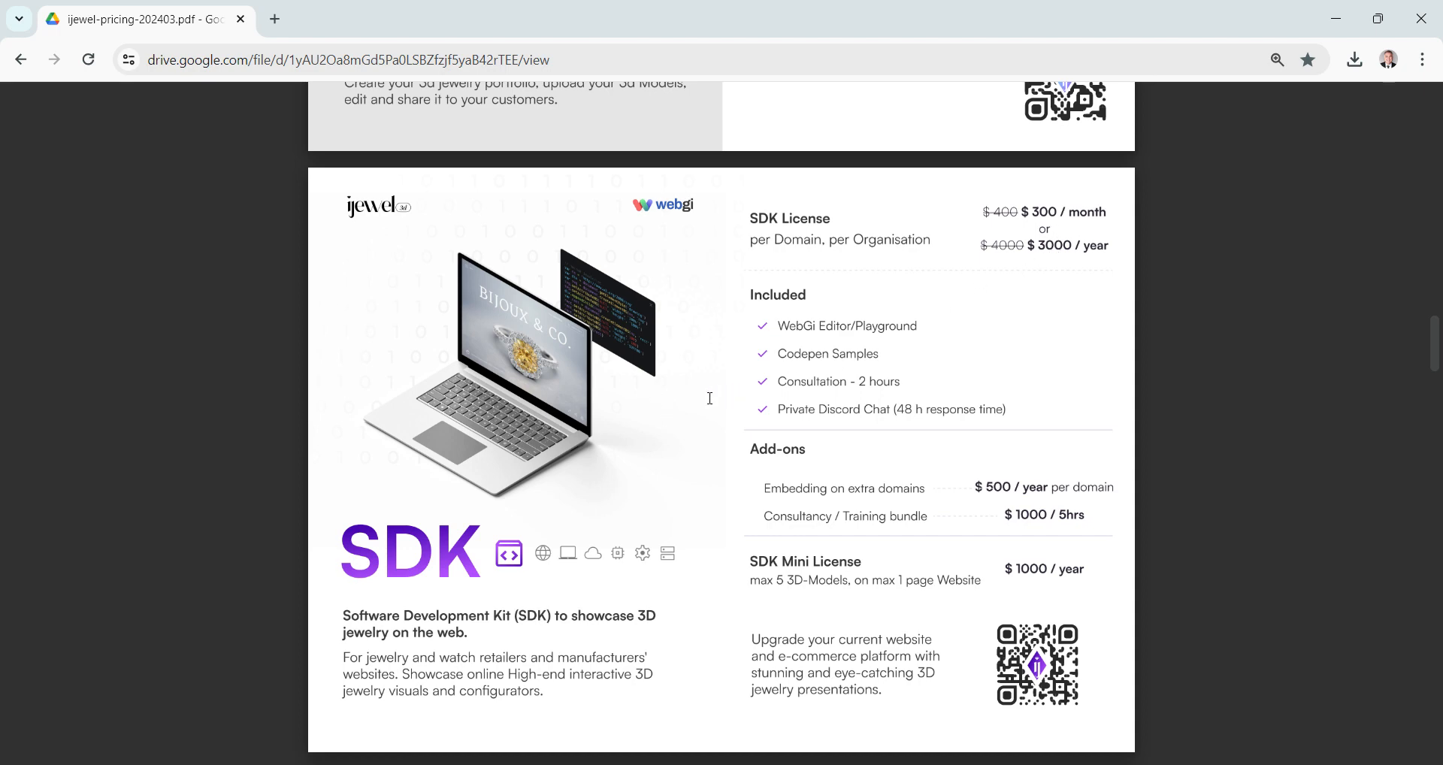
{"action": "scroll", "coordinate": [701, 401], "scroll_direction": "down", "scroll_amount": 2}
{"action": "scroll", "coordinate": [701, 400], "scroll_direction": "up", "scroll_amount": 2}
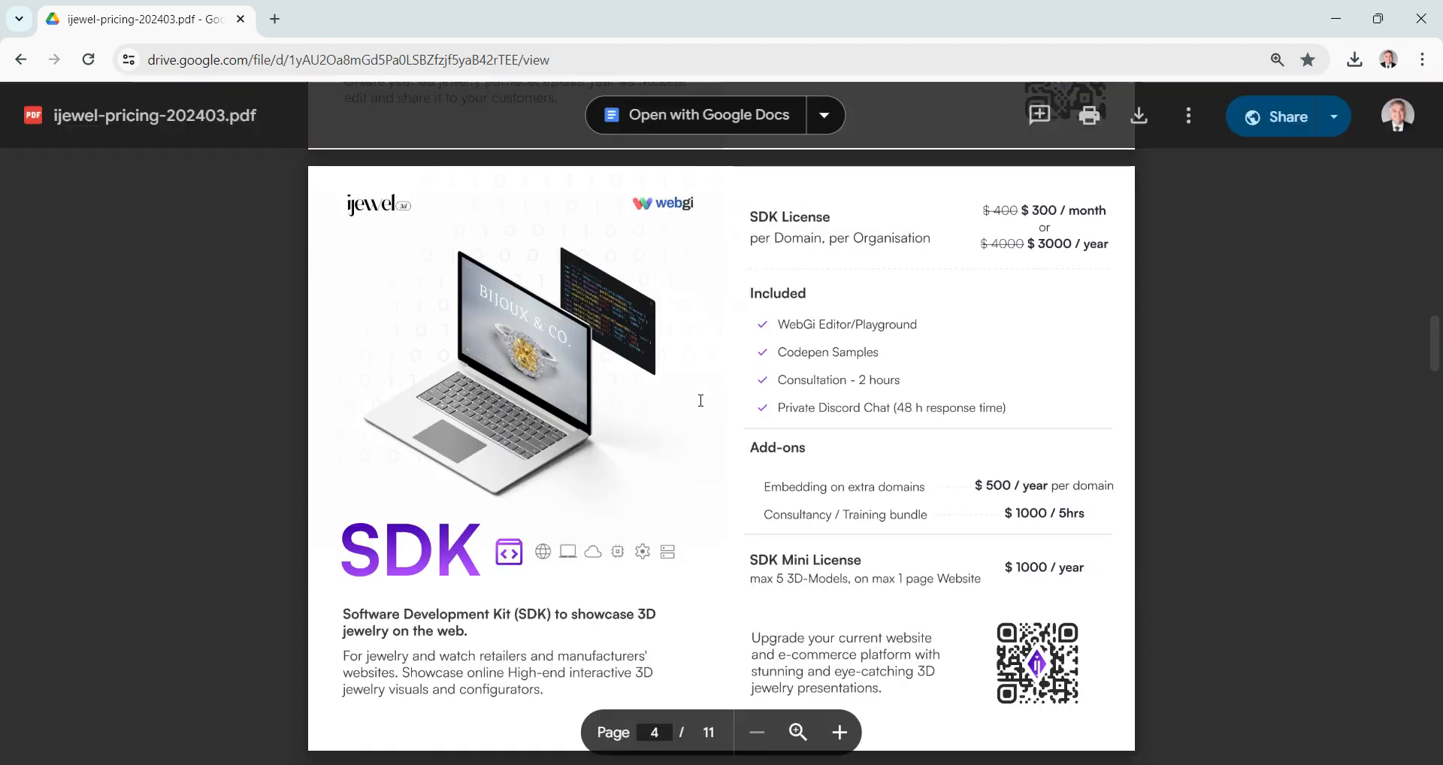
{"action": "scroll", "coordinate": [701, 400], "scroll_direction": "down", "scroll_amount": 3}
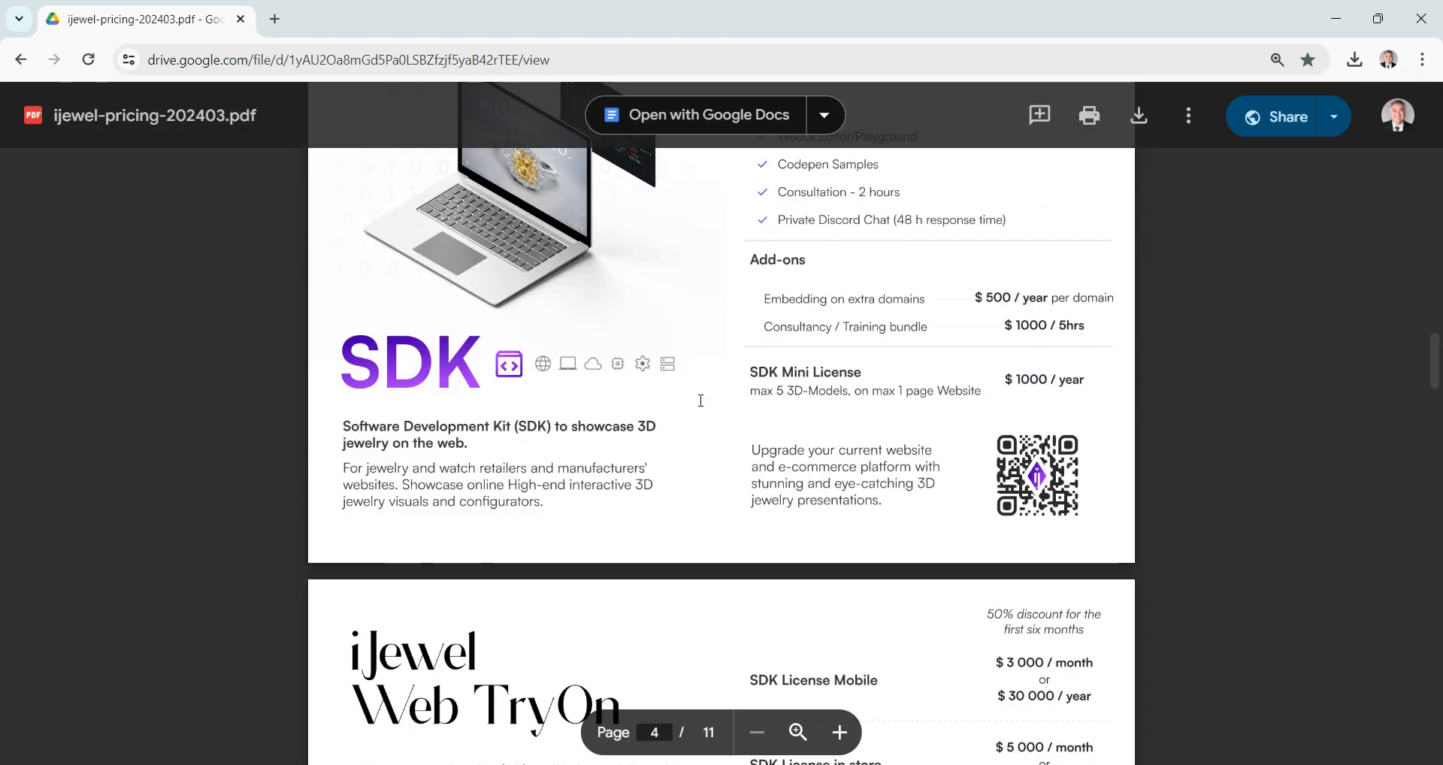
{"action": "scroll", "coordinate": [707, 391], "scroll_direction": "down", "scroll_amount": 7}
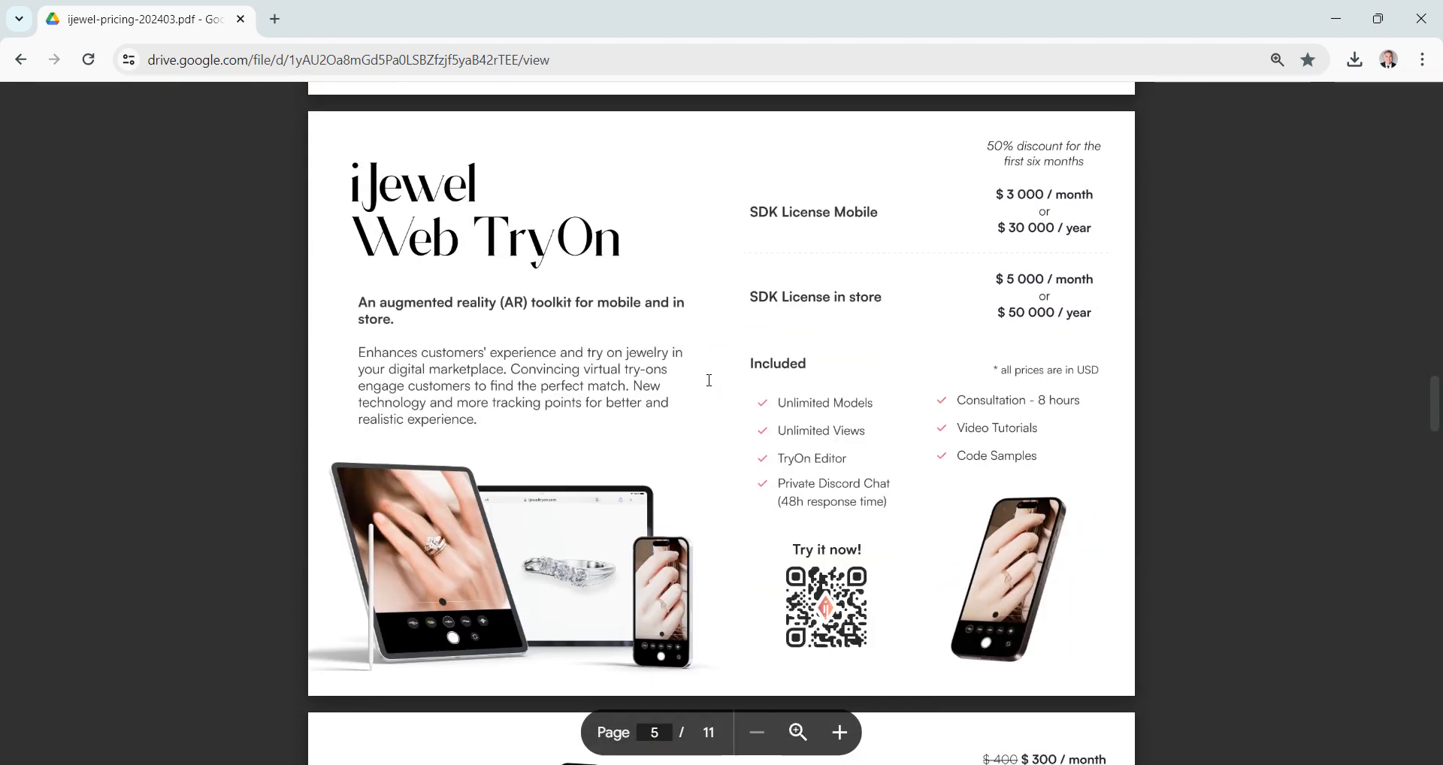
{"action": "scroll", "coordinate": [540, 315], "scroll_direction": "down", "scroll_amount": 10}
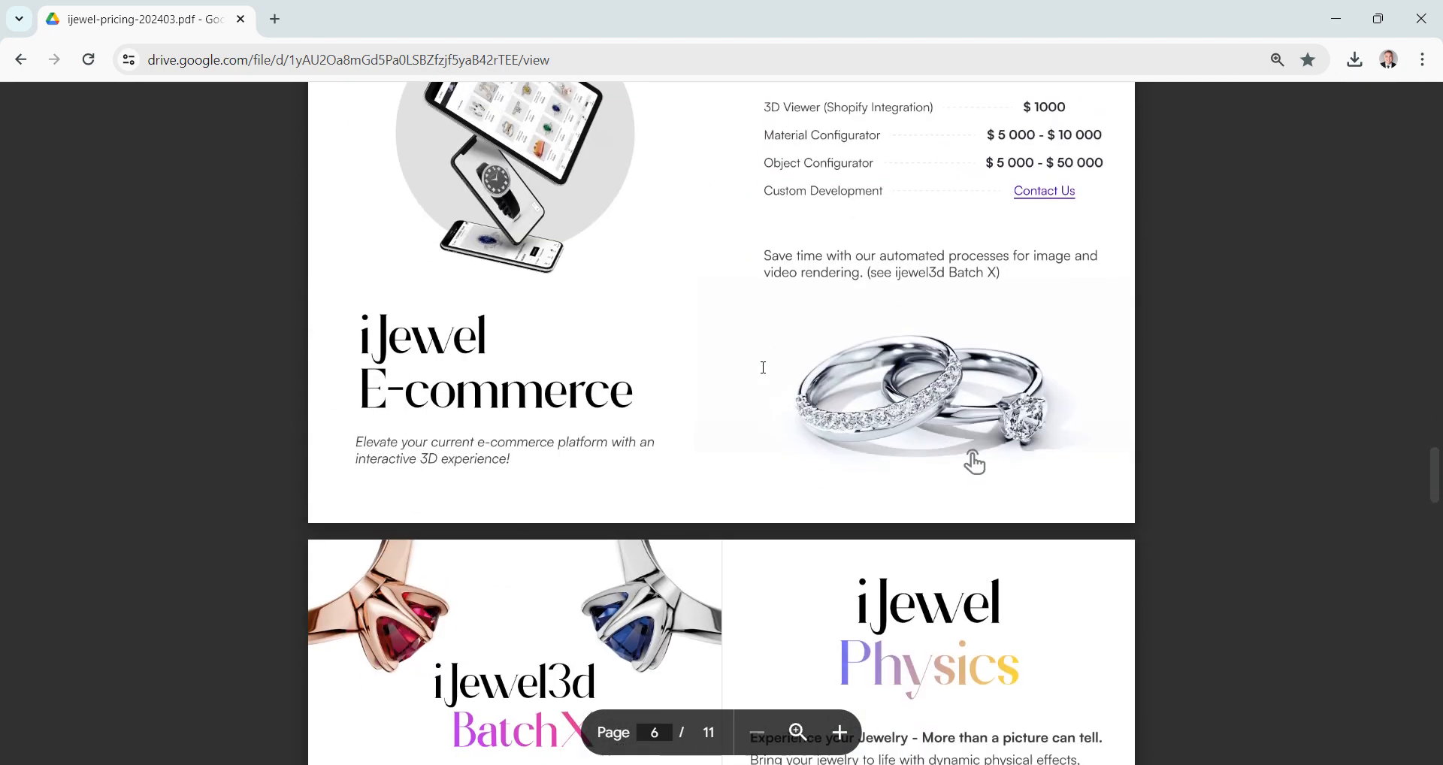
{"action": "scroll", "coordinate": [763, 367], "scroll_direction": "down", "scroll_amount": 5}
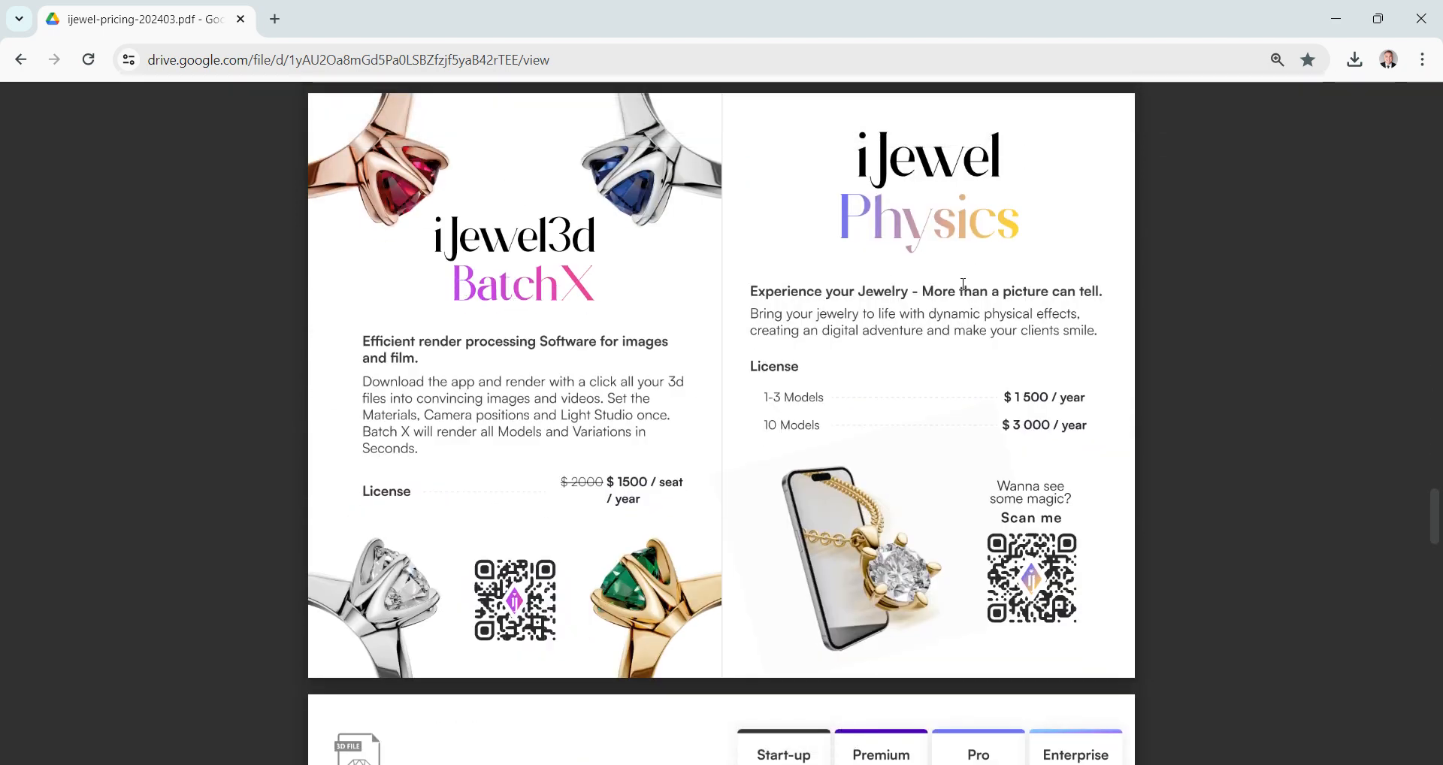
{"action": "scroll", "coordinate": [767, 321], "scroll_direction": "down", "scroll_amount": 10}
{"action": "scroll", "coordinate": [631, 375], "scroll_direction": "down", "scroll_amount": 5}
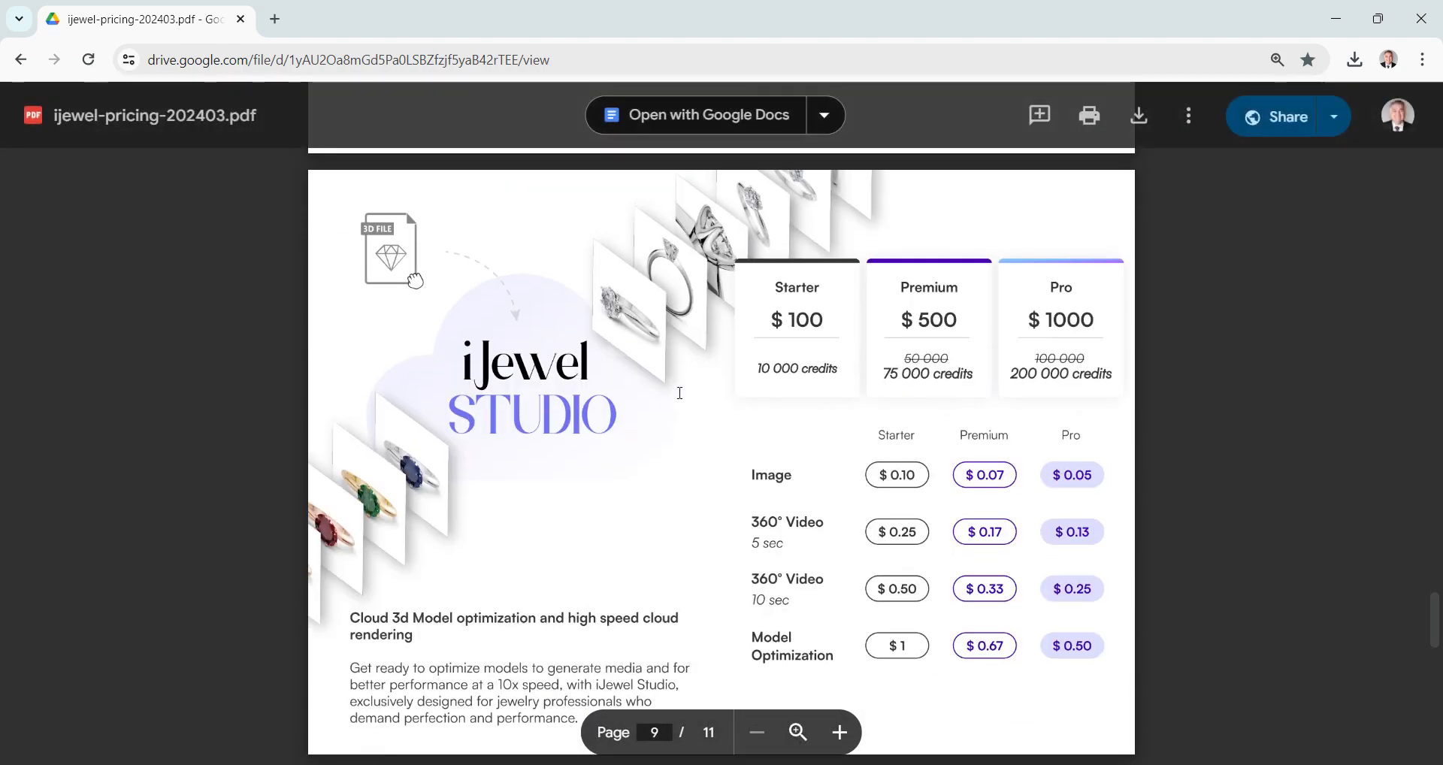
Return to the iJewel Playground page of the pricing PDF and open the playground website from it.
{"action": "scroll", "coordinate": [801, 324], "scroll_direction": "up", "scroll_amount": 20}
{"action": "scroll", "coordinate": [802, 325], "scroll_direction": "up", "scroll_amount": 20}
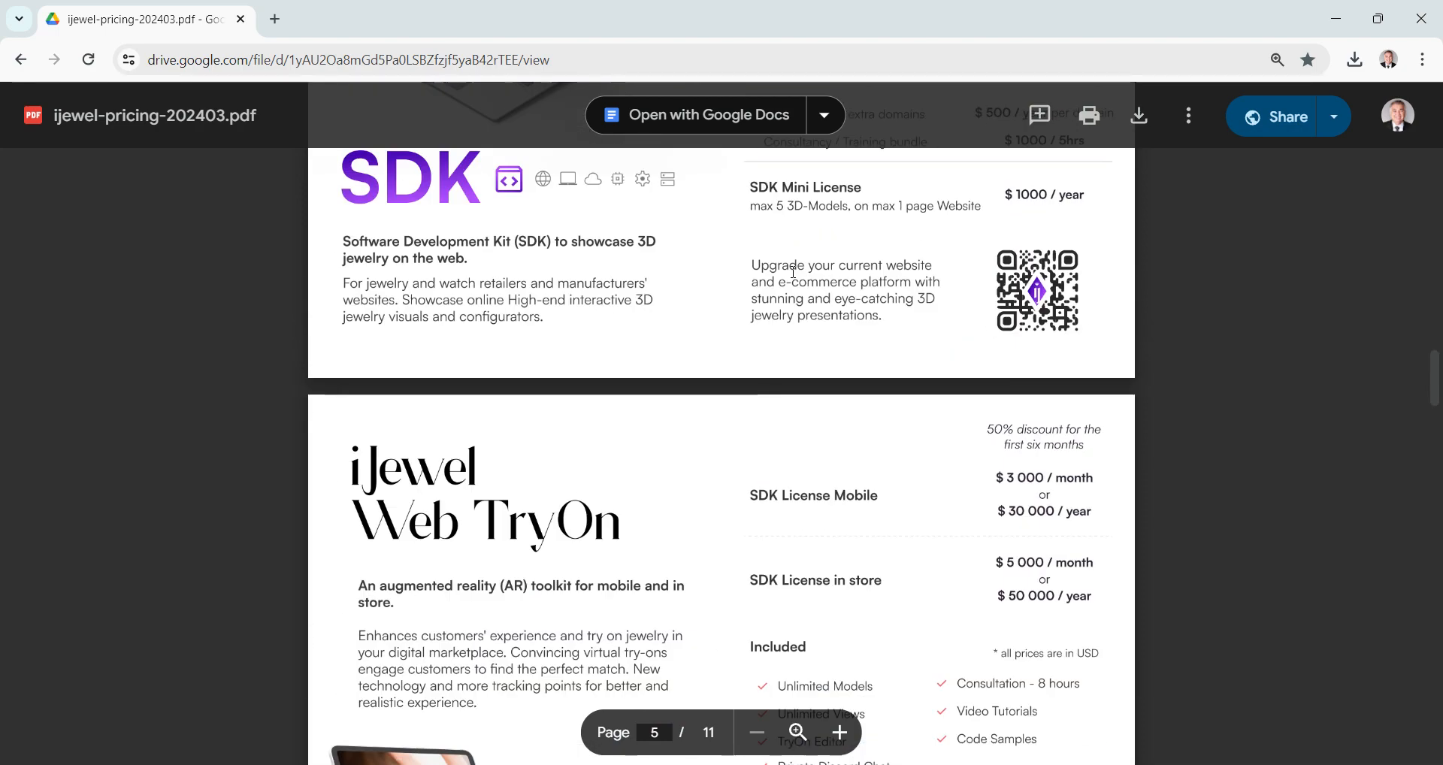
{"action": "scroll", "coordinate": [803, 291], "scroll_direction": "up", "scroll_amount": 3}
{"action": "scroll", "coordinate": [977, 376], "scroll_direction": "down", "scroll_amount": 3}
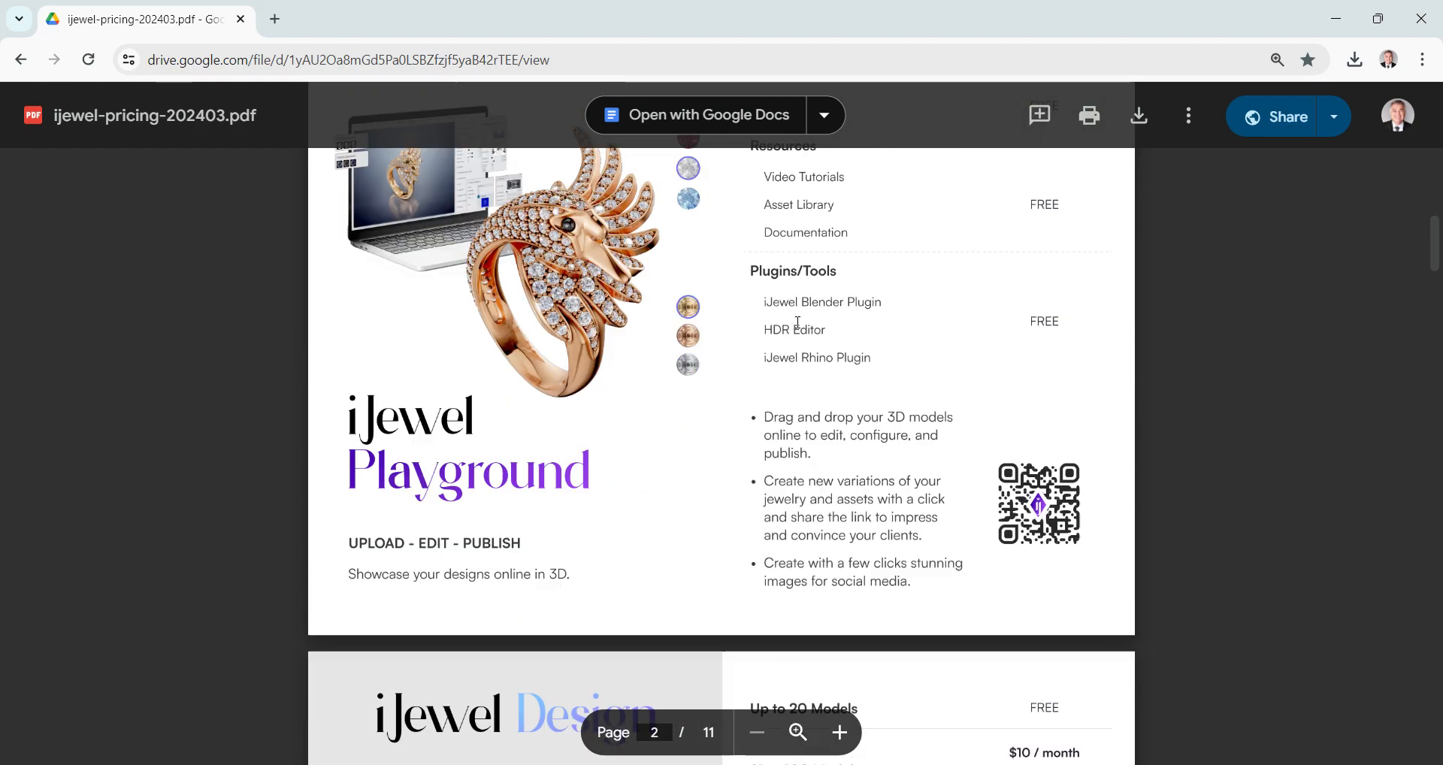
{"action": "left_click", "coordinate": [1032, 443]}
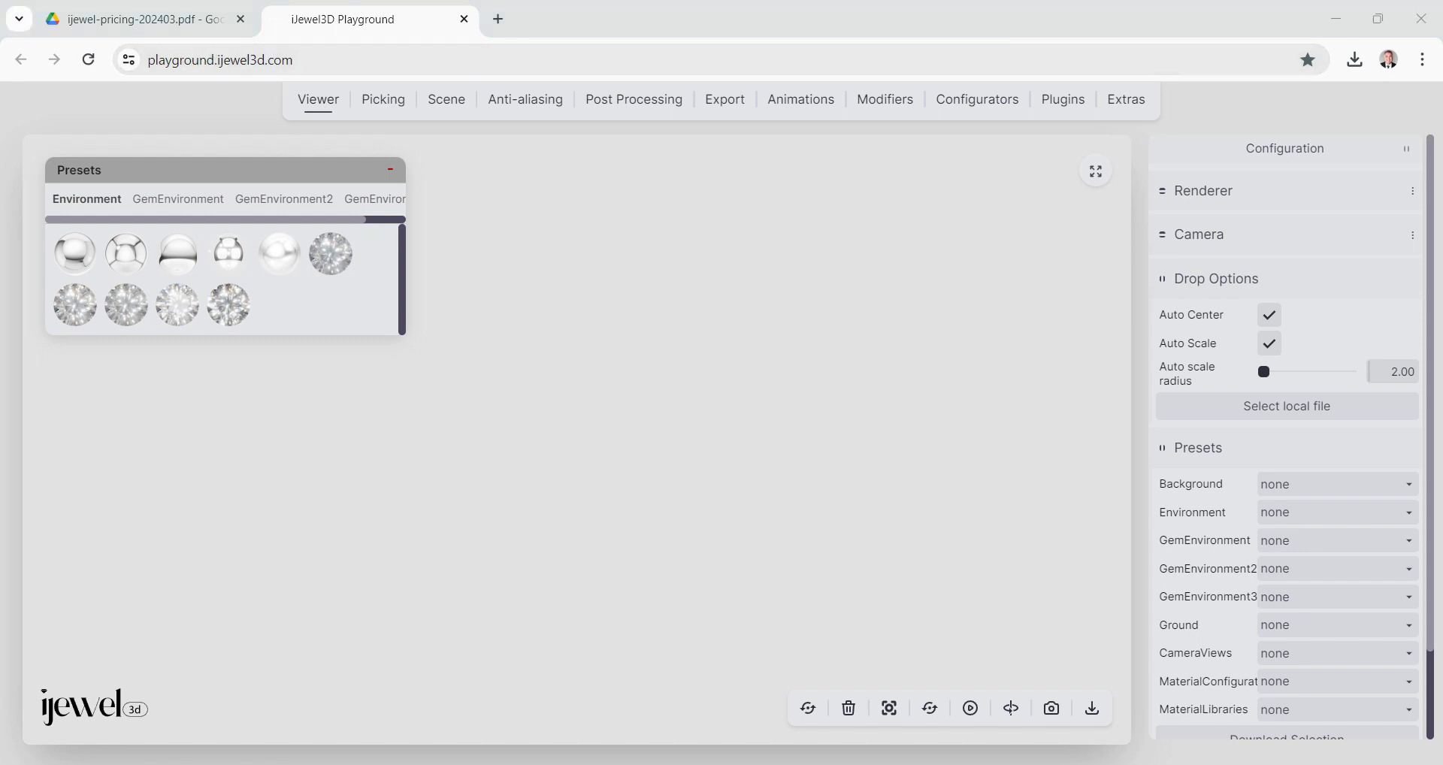
Load ring.3dm from the Tutorial 3d folder into the viewer and apply the first Environment preset.
{"action": "left_click_drag", "start_coordinate": [1136, 283], "coordinate": [924, 148]}
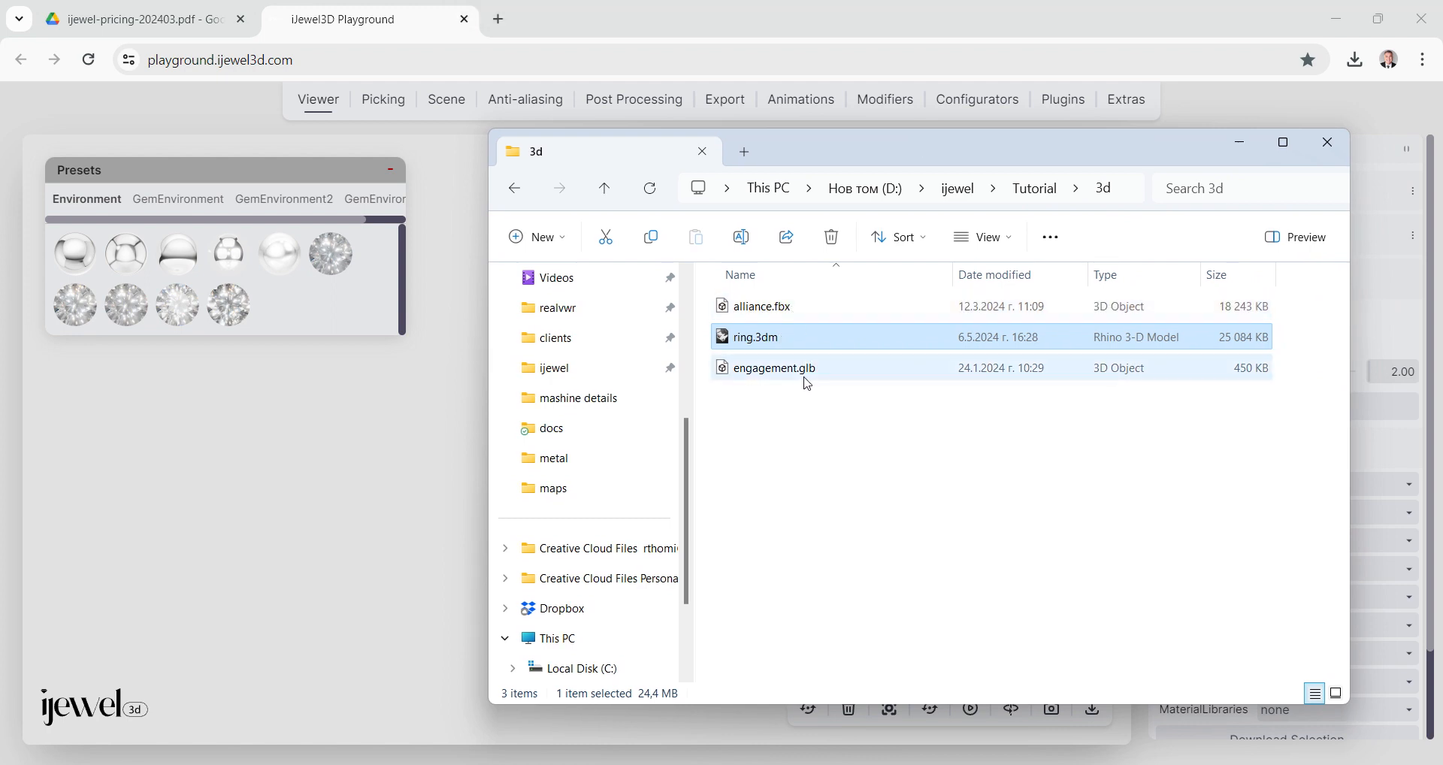
{"action": "left_click", "coordinate": [850, 432]}
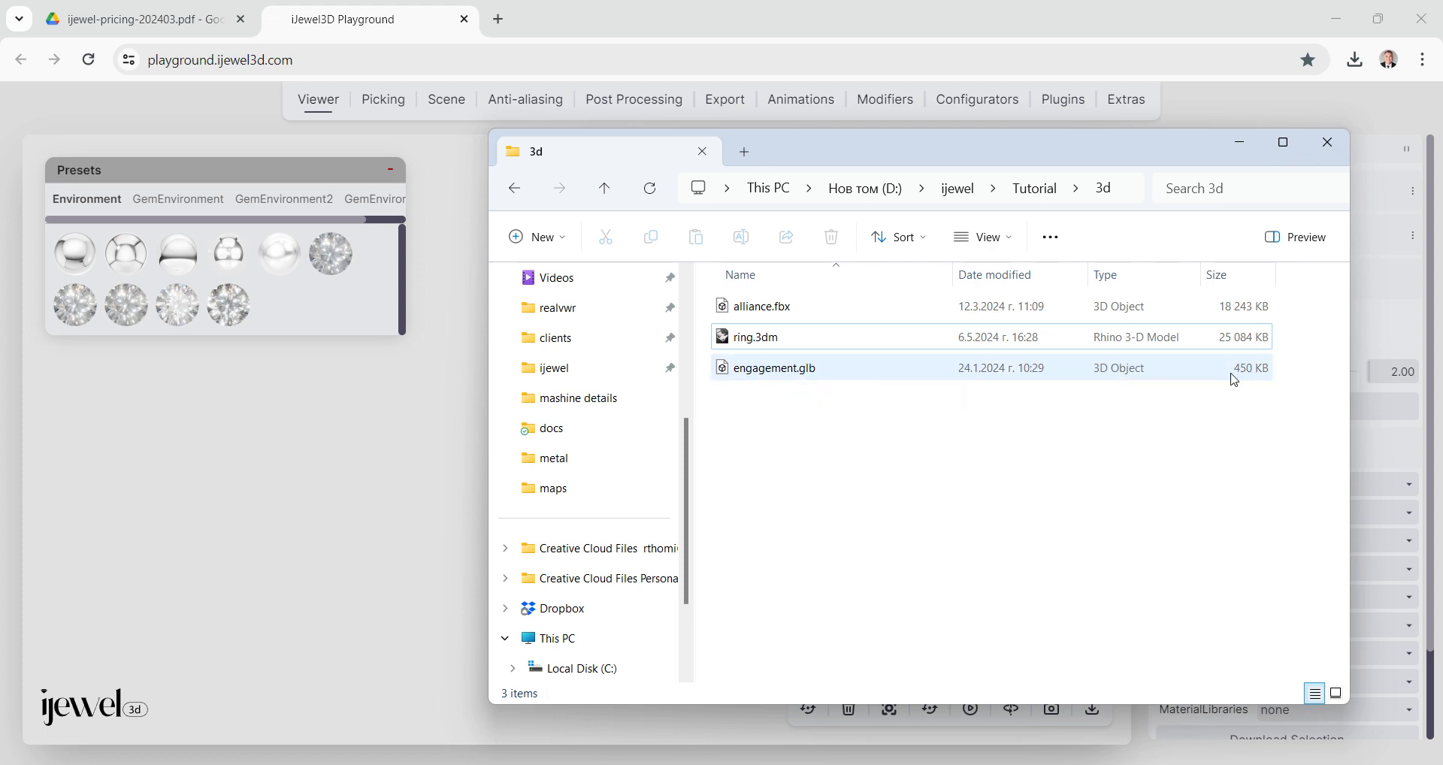
{"action": "left_click", "coordinate": [790, 344]}
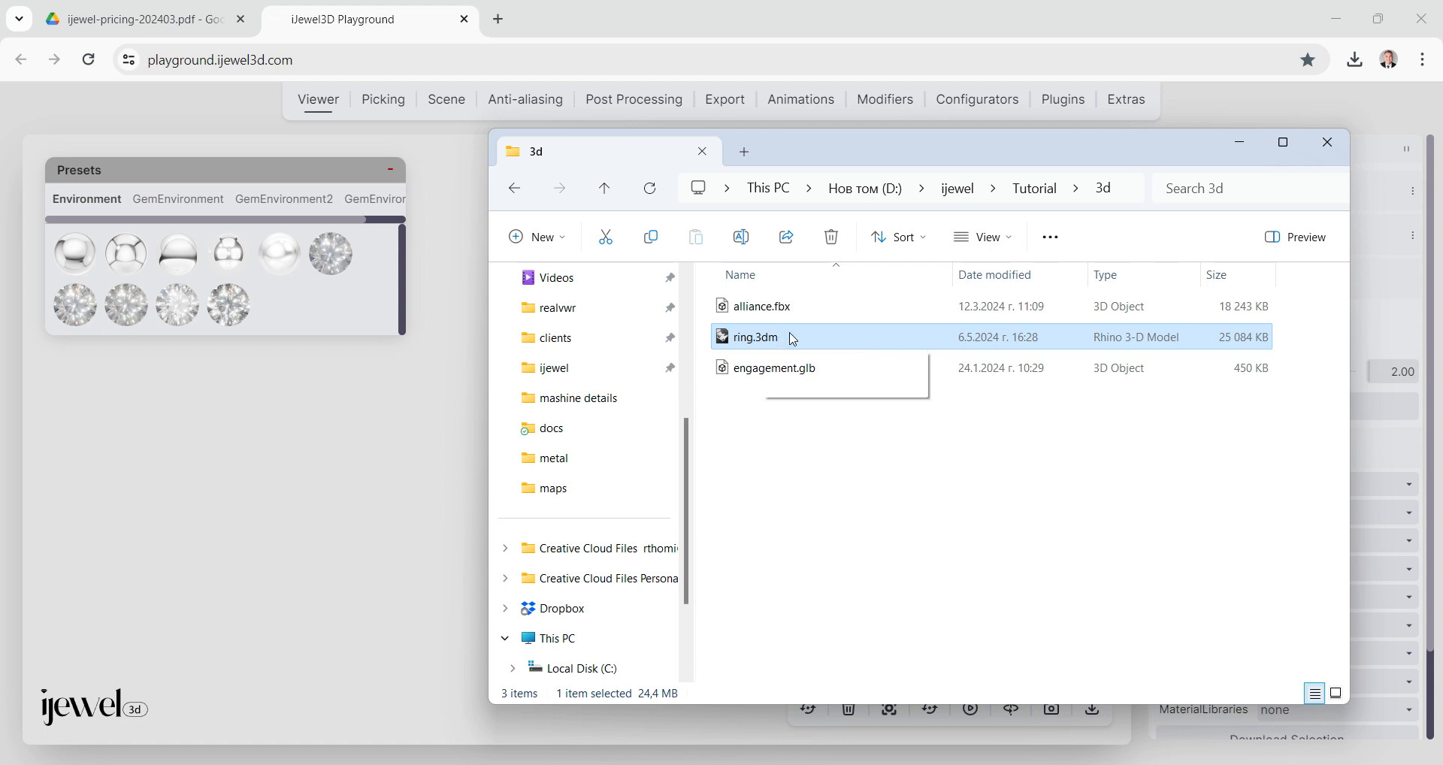
{"action": "left_click_drag", "start_coordinate": [793, 338], "coordinate": [349, 457]}
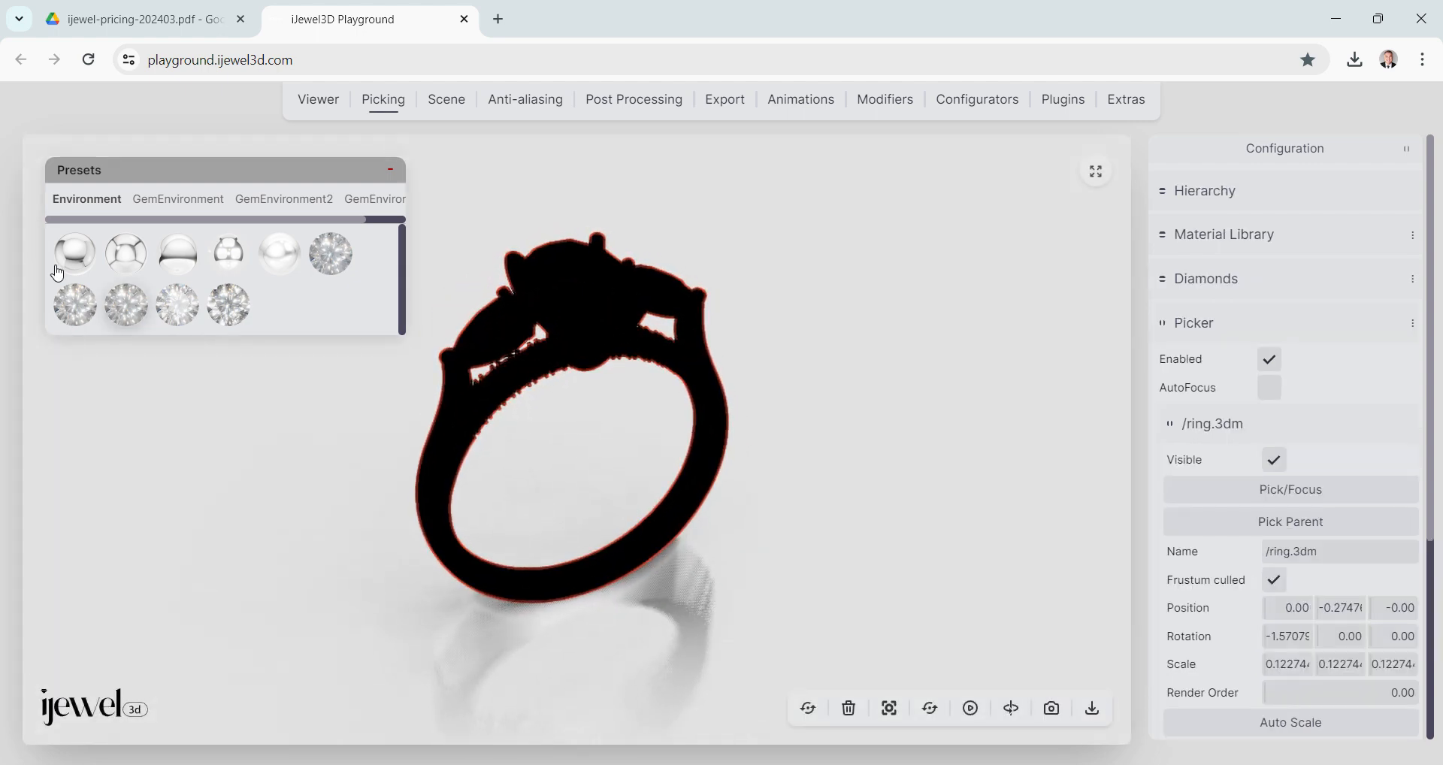
{"action": "left_click", "coordinate": [76, 248]}
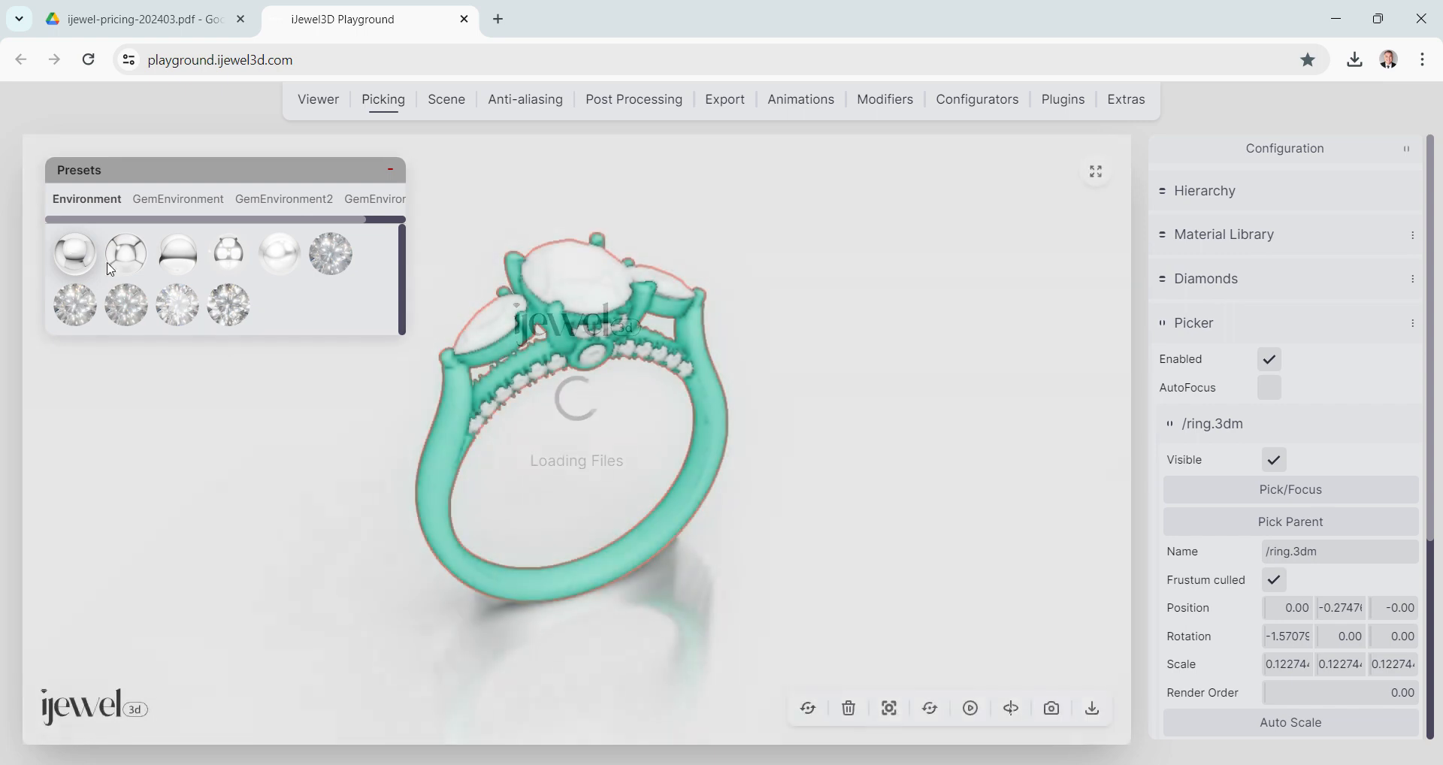
Examine the ring from several angles and distances, clear its selection, and fit the model back into the view.
{"action": "left_click_drag", "start_coordinate": [556, 331], "coordinate": [622, 413]}
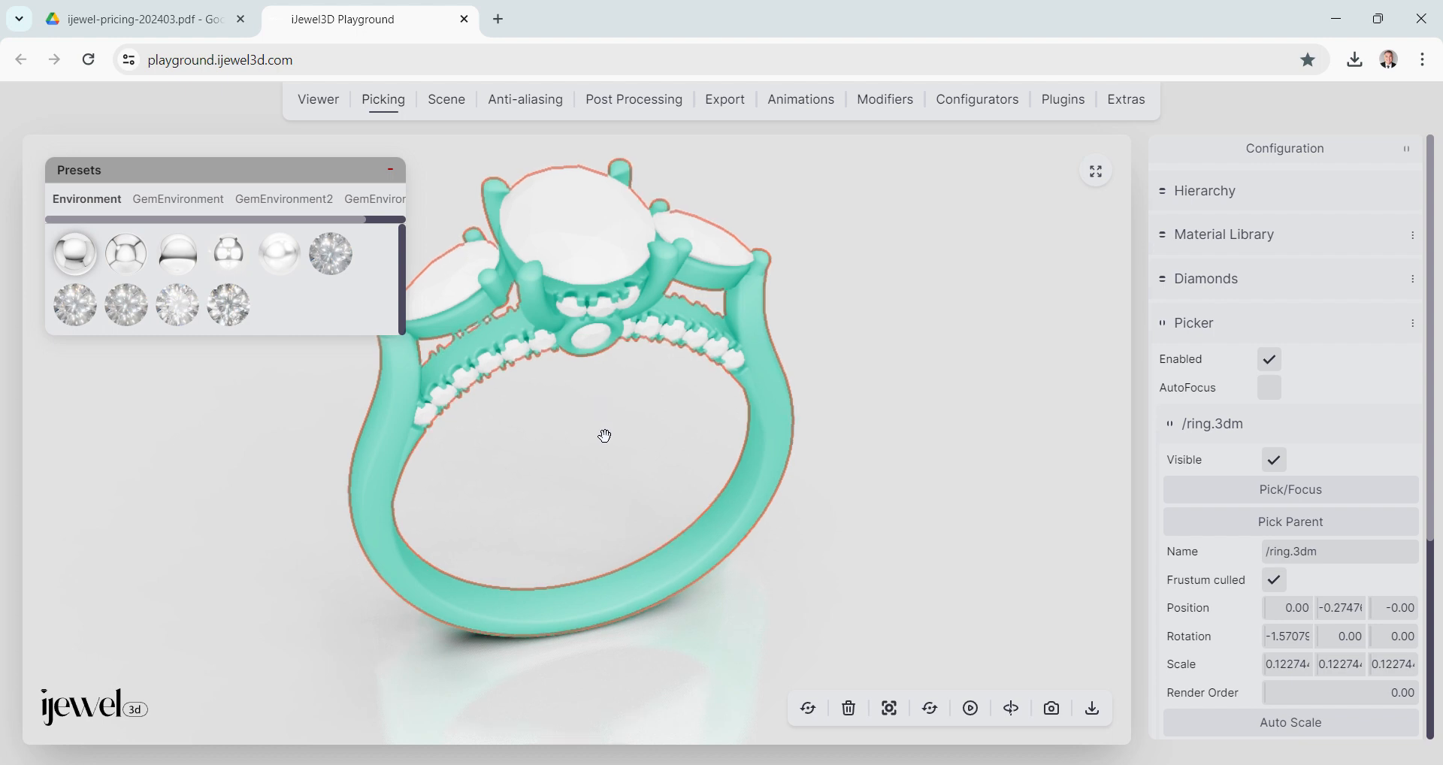
{"action": "scroll", "coordinate": [605, 436], "scroll_direction": "down", "scroll_amount": 3}
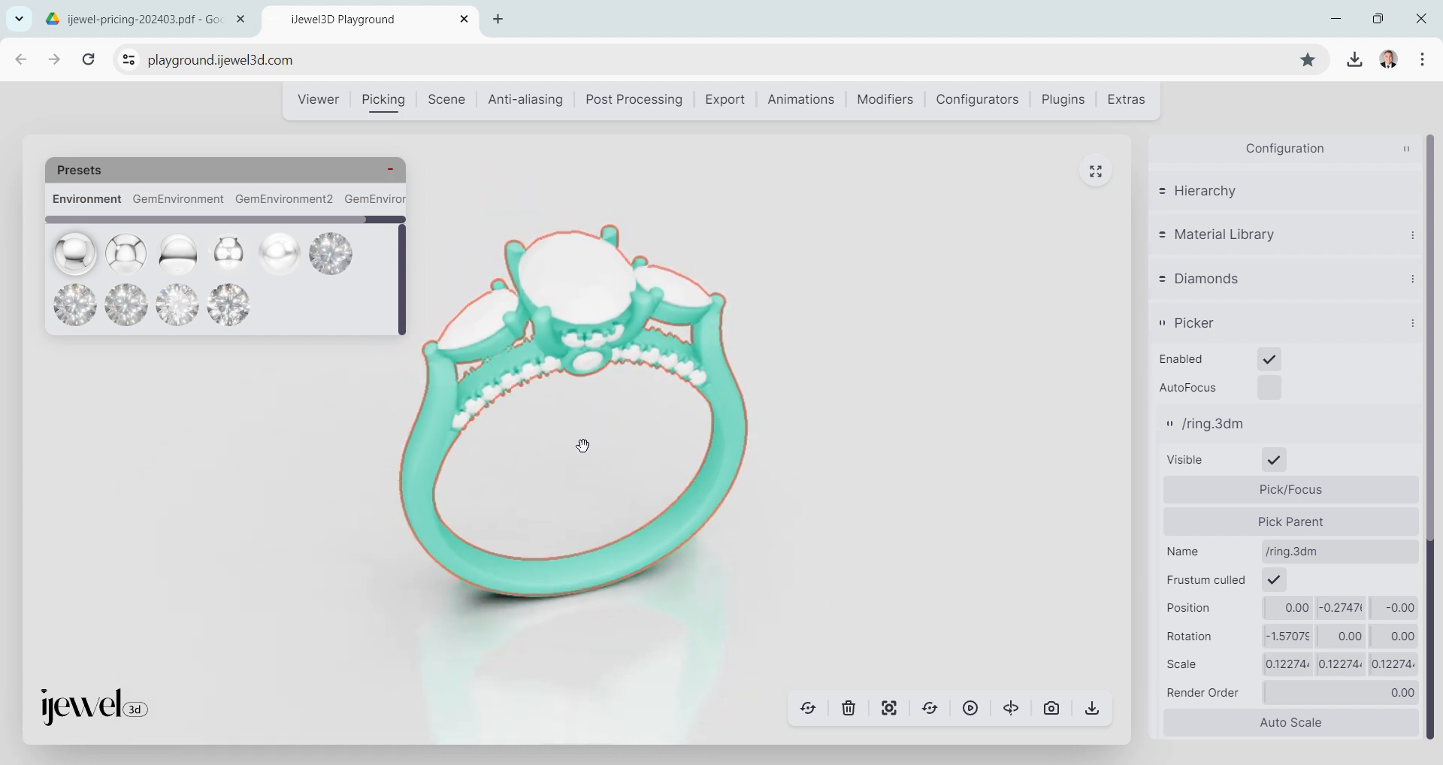
{"action": "left_click_drag", "start_coordinate": [585, 444], "coordinate": [456, 365]}
{"action": "left_click_drag", "start_coordinate": [352, 425], "coordinate": [437, 449]}
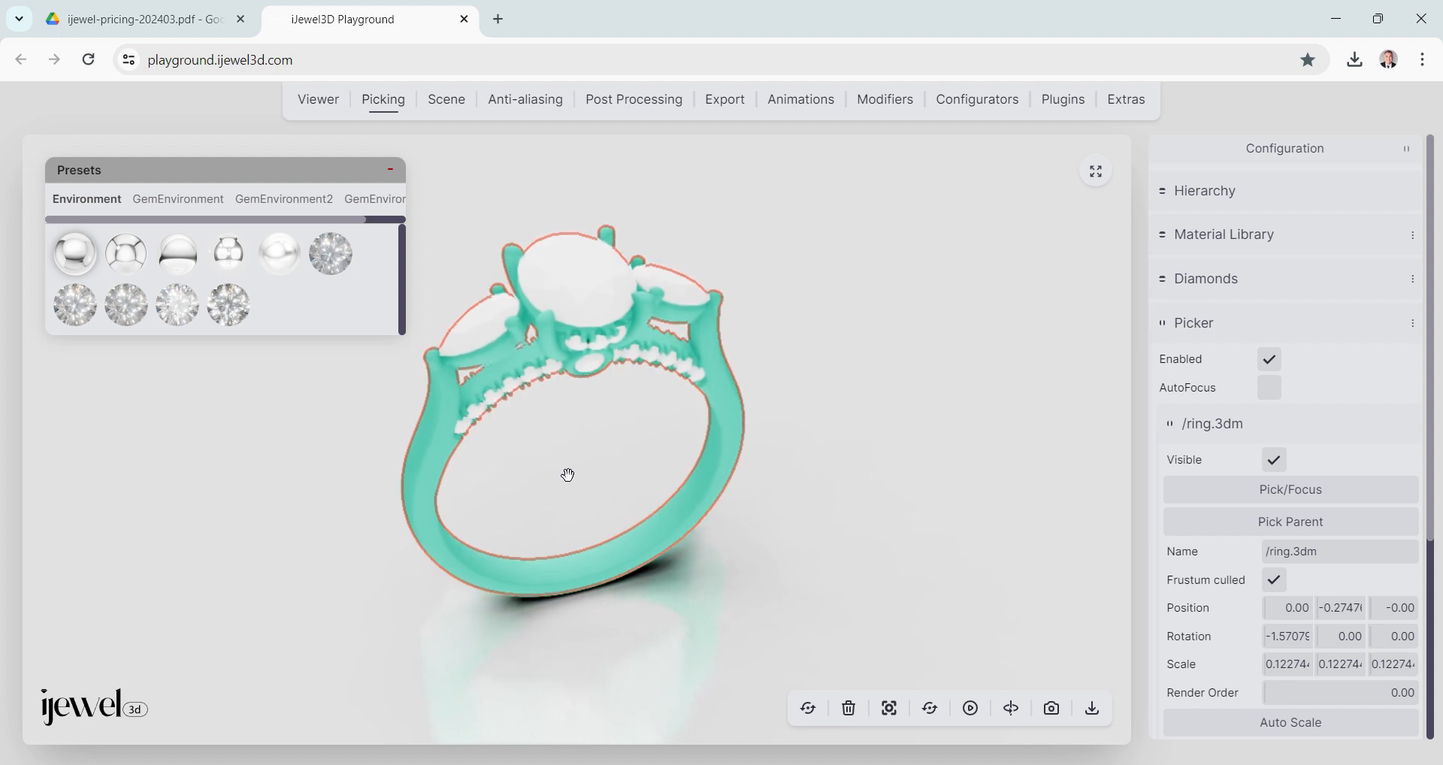
{"action": "left_click_drag", "start_coordinate": [542, 433], "coordinate": [445, 445]}
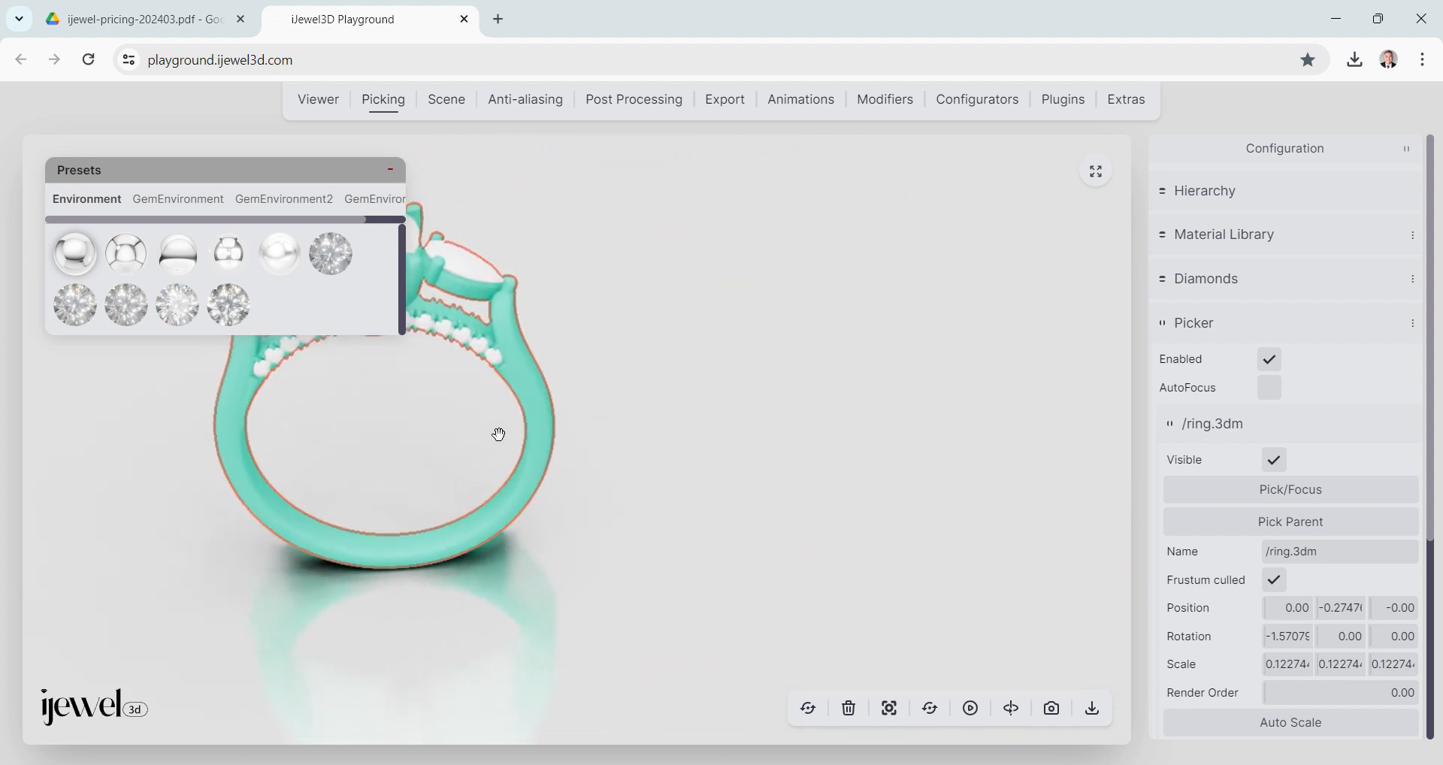
{"action": "left_click", "coordinate": [802, 548]}
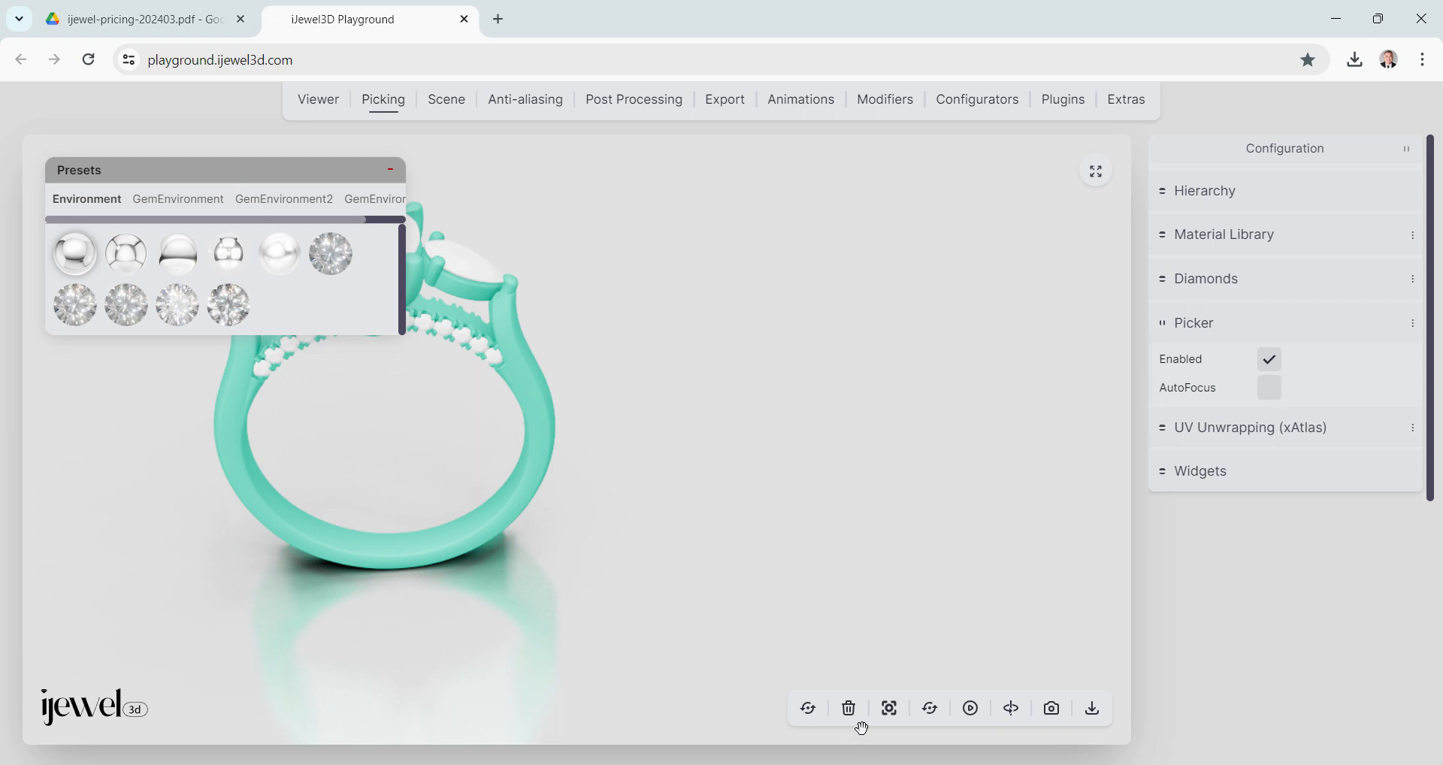
{"action": "left_click", "coordinate": [890, 710]}
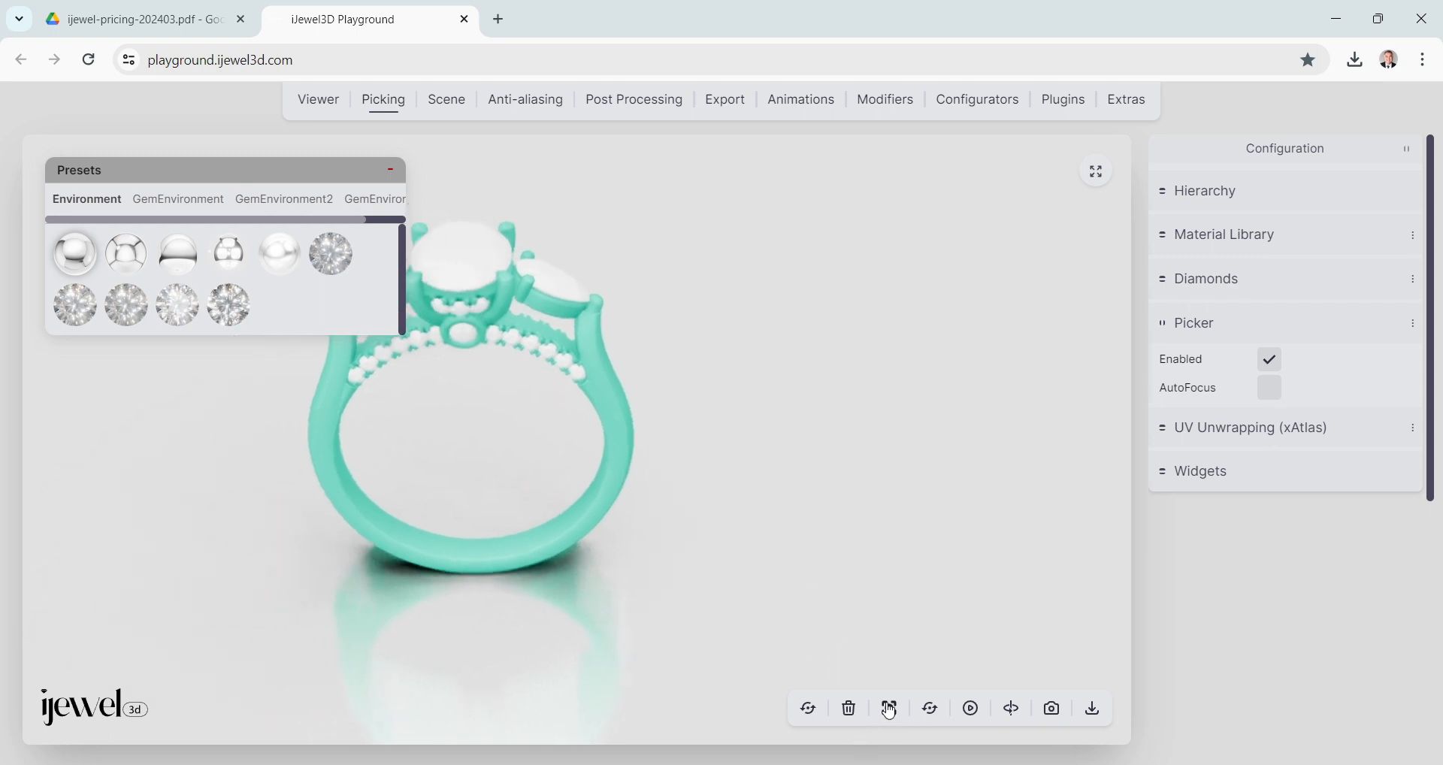
{"action": "left_click_drag", "start_coordinate": [602, 413], "coordinate": [664, 468]}
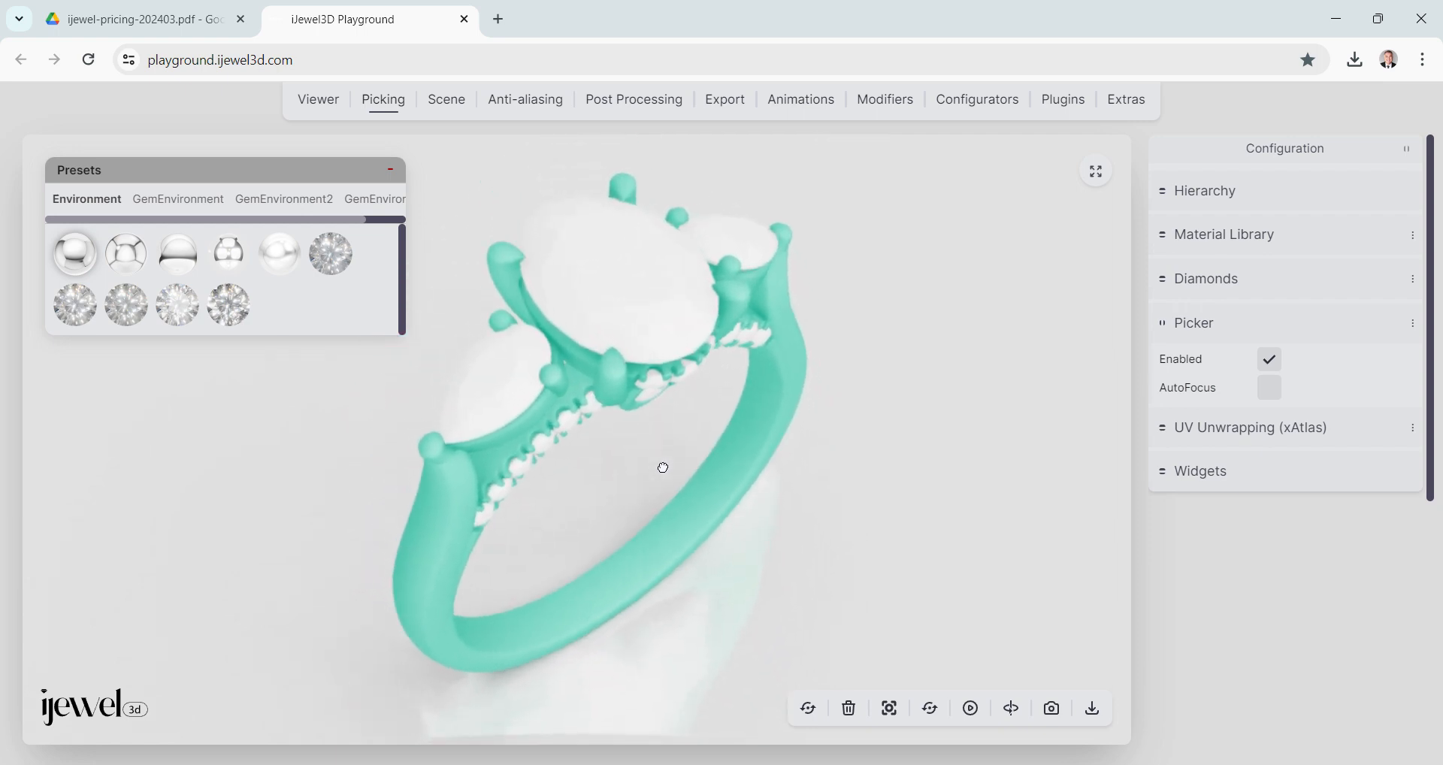
Move the Presets palette out of the viewport to beside the Viewer heading and leave it collapsed.
{"action": "left_click", "coordinate": [391, 170]}
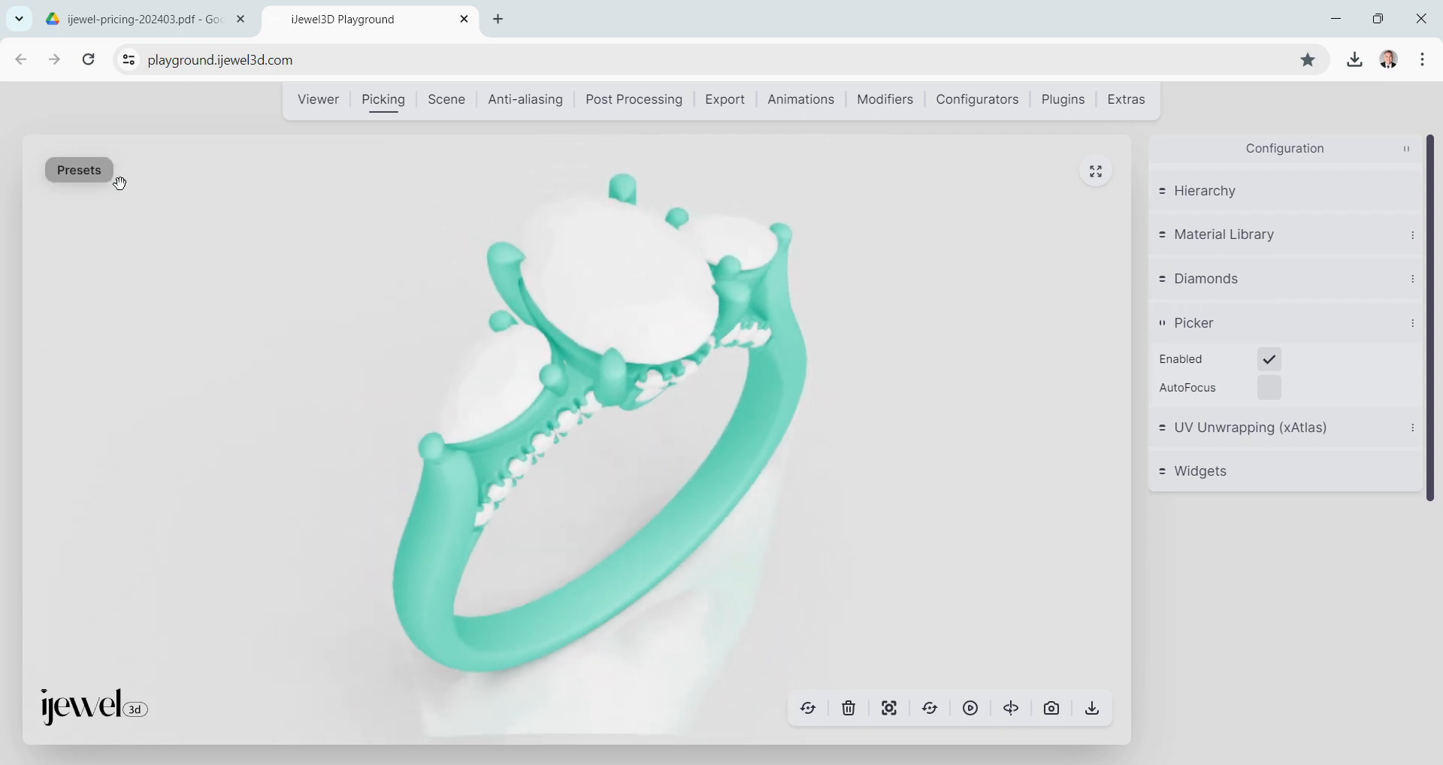
{"action": "left_click_drag", "start_coordinate": [85, 174], "coordinate": [85, 105]}
{"action": "left_click", "coordinate": [81, 102]}
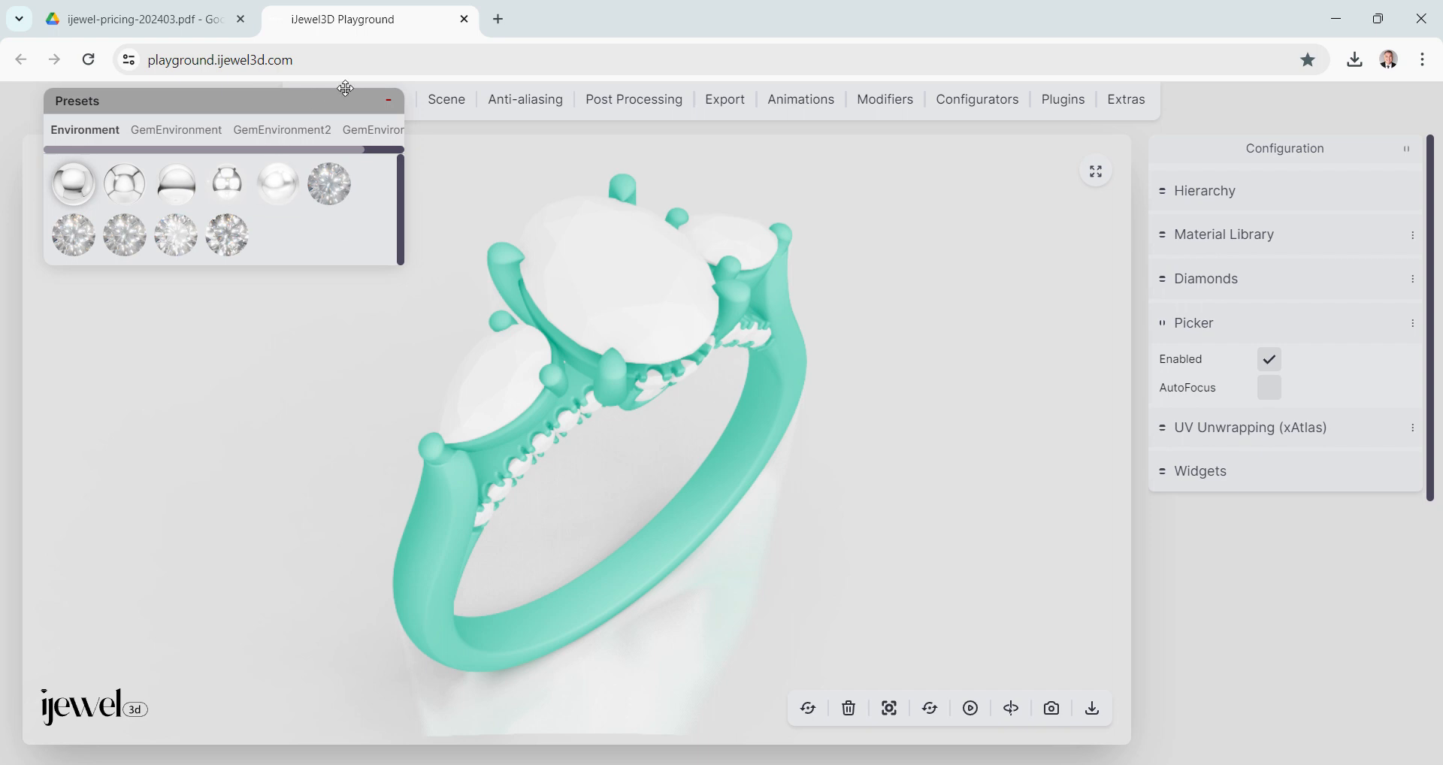
{"action": "left_click", "coordinate": [388, 100]}
Pick both halves of the ring's shank and a centre-stone prong in turn, checking each part's Physical Material name and colour.
{"action": "left_click_drag", "start_coordinate": [684, 287], "coordinate": [696, 250]}
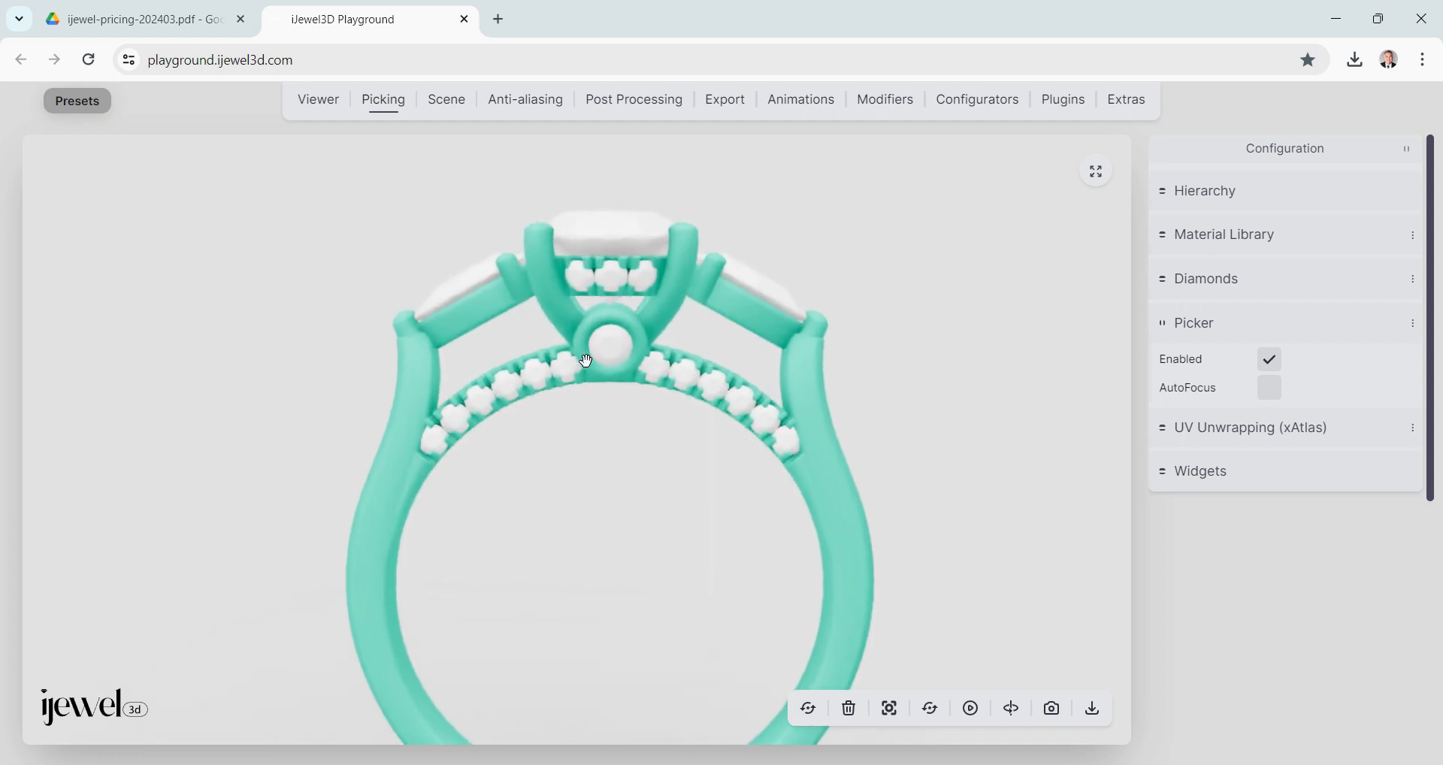
{"action": "left_click_drag", "start_coordinate": [587, 360], "coordinate": [644, 470]}
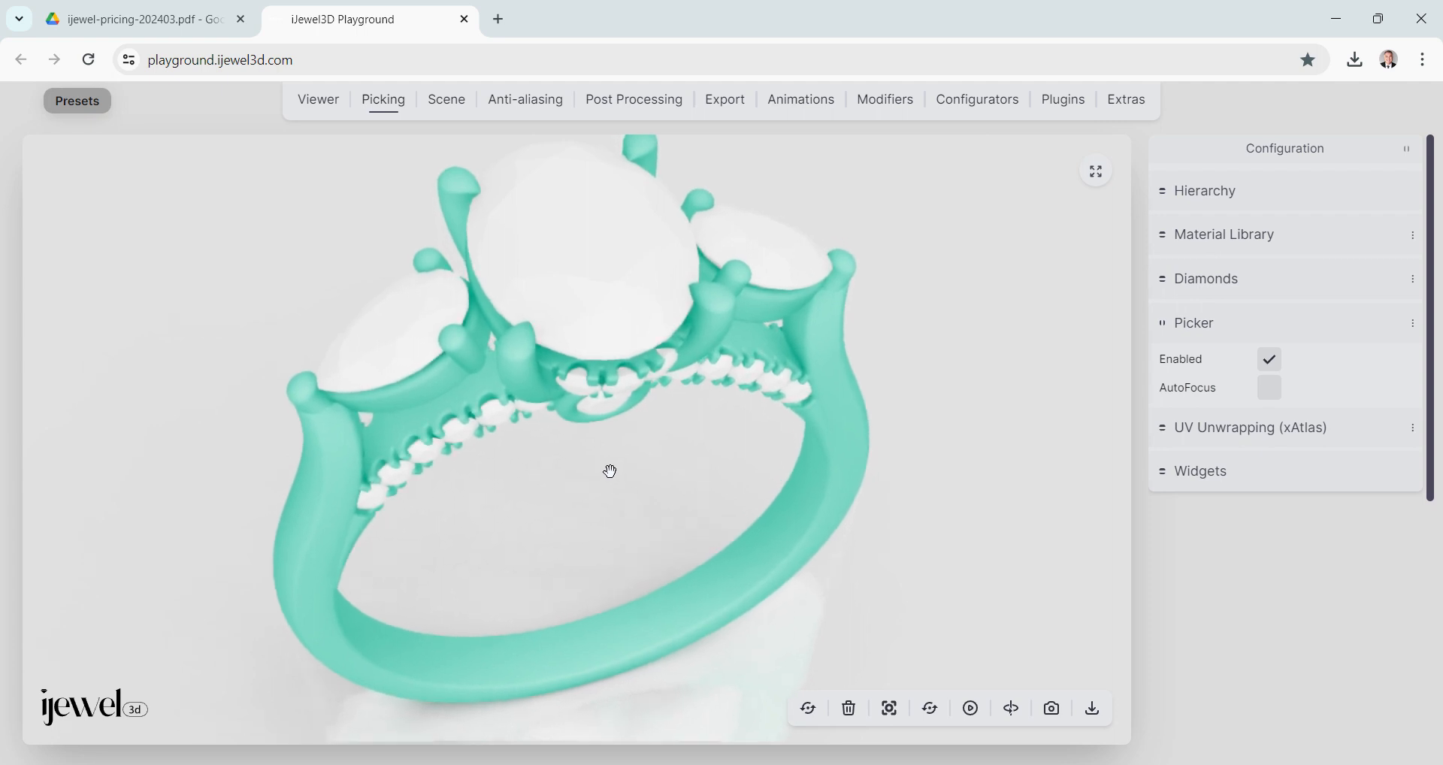
{"action": "left_click_drag", "start_coordinate": [610, 472], "coordinate": [519, 400]}
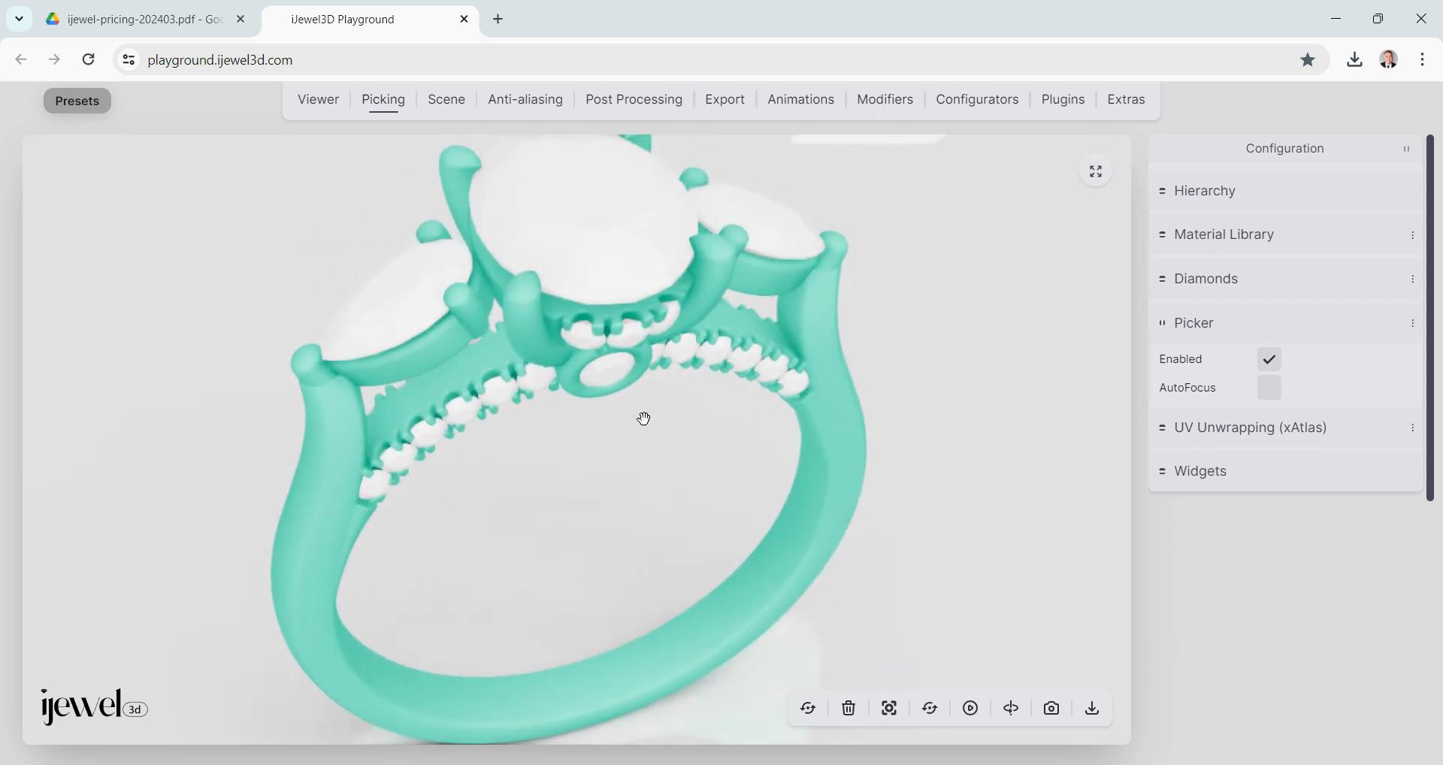
{"action": "left_click", "coordinate": [843, 453]}
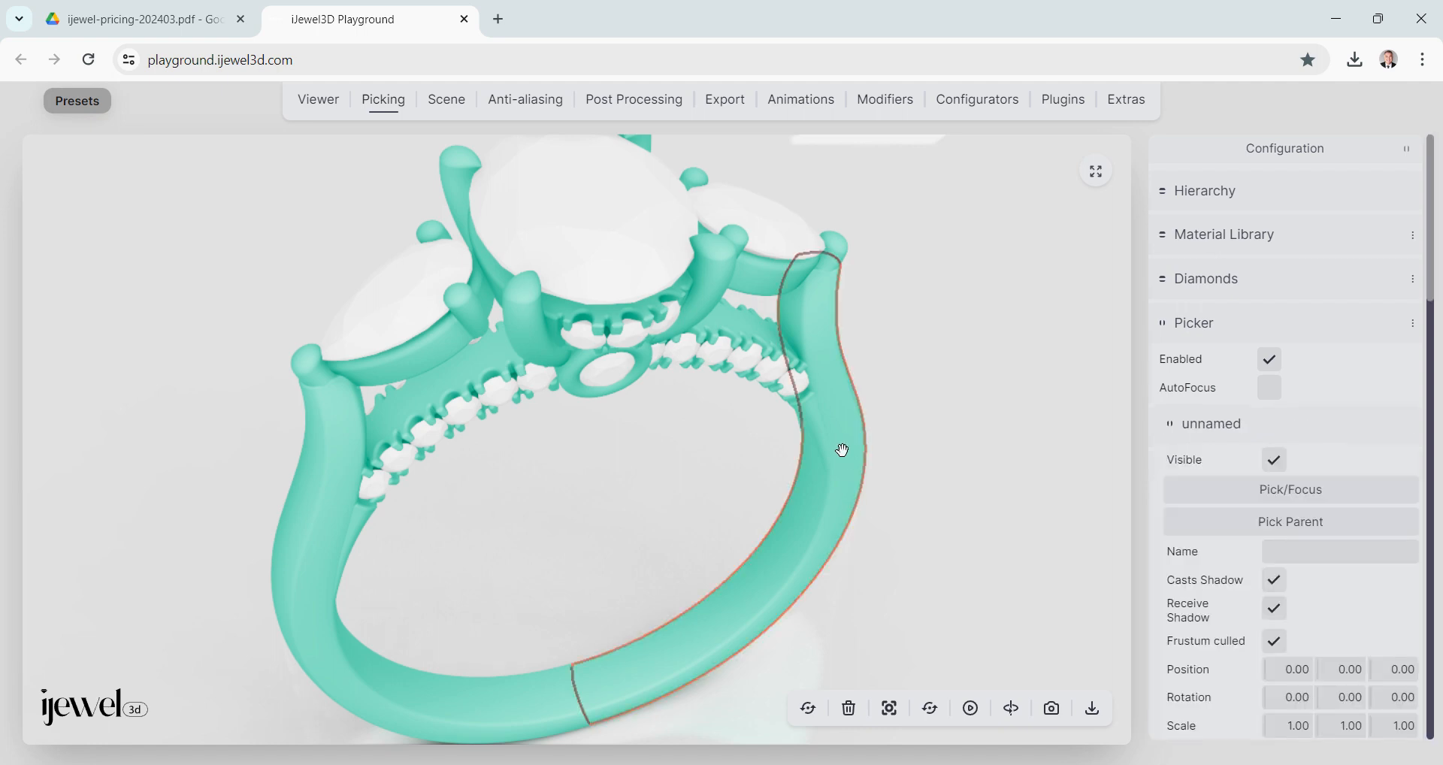
{"action": "scroll", "coordinate": [1285, 464], "scroll_direction": "down", "scroll_amount": 5}
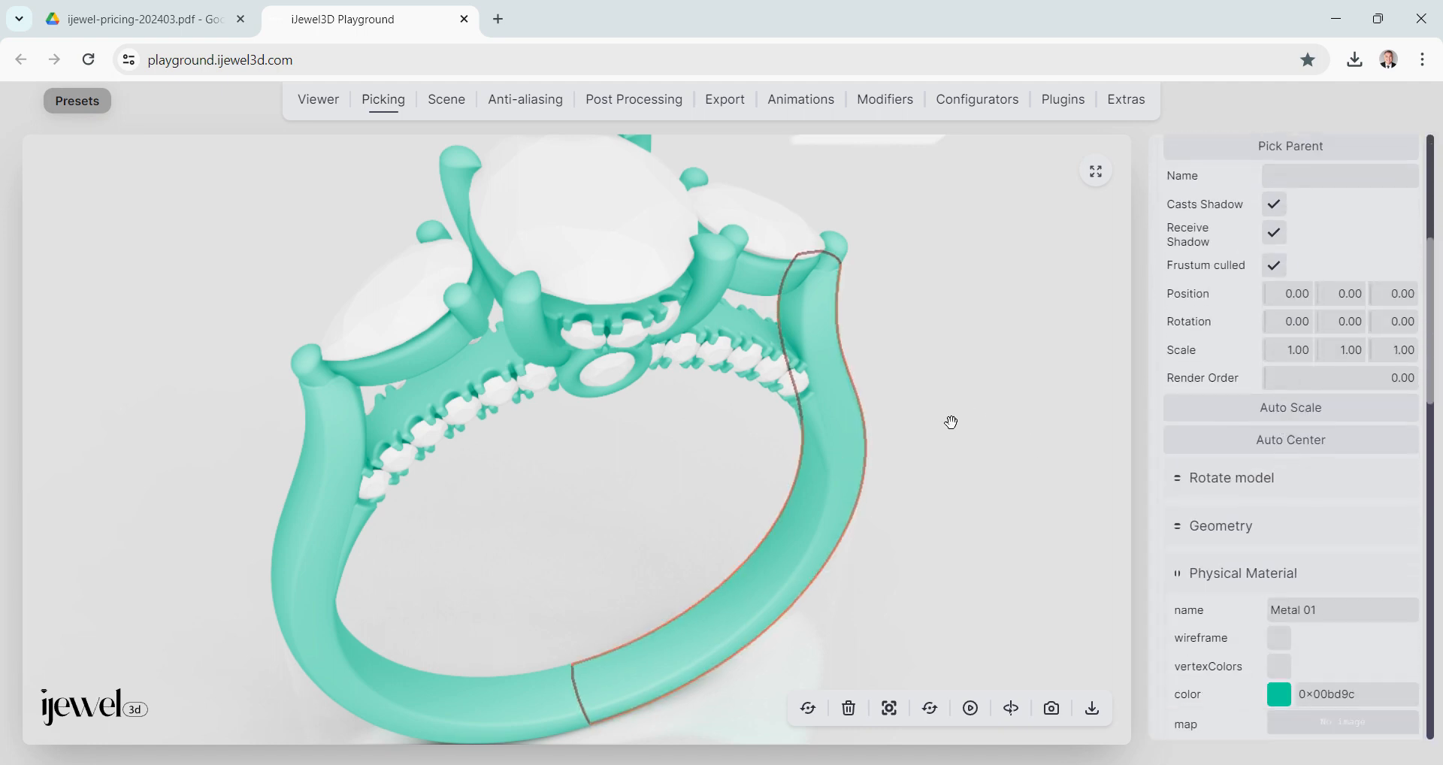
{"action": "scroll", "coordinate": [1253, 467], "scroll_direction": "down", "scroll_amount": 4}
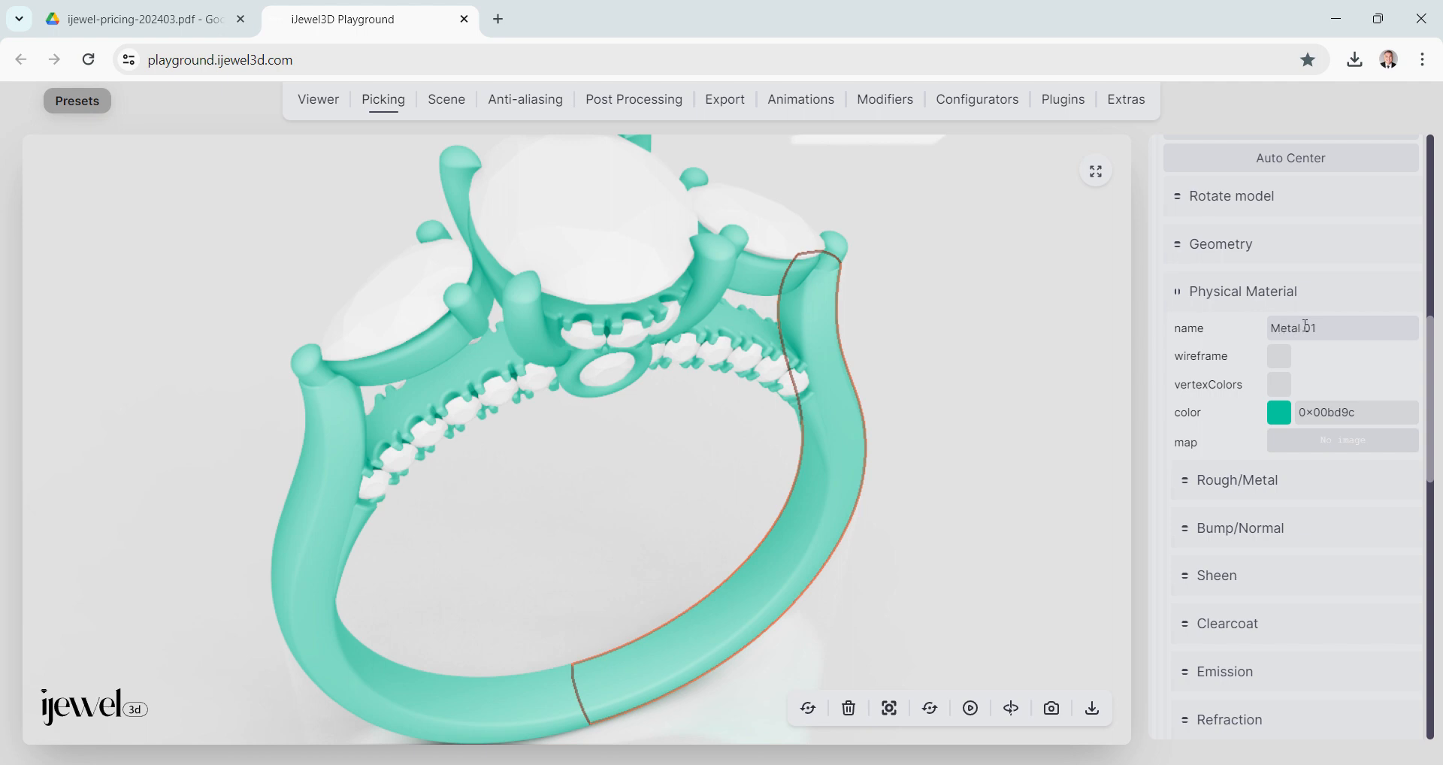
{"action": "left_click", "coordinate": [304, 534]}
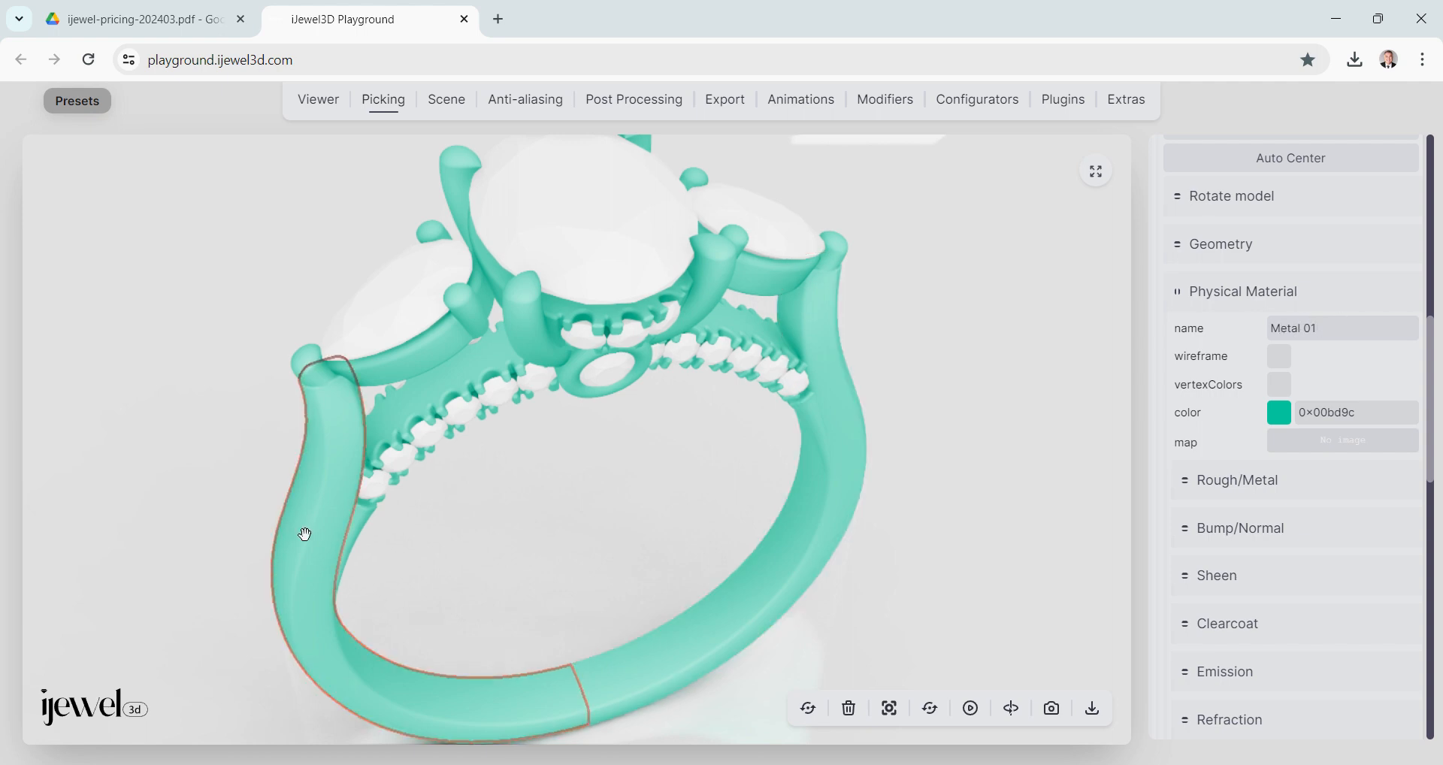
{"action": "left_click", "coordinate": [518, 312]}
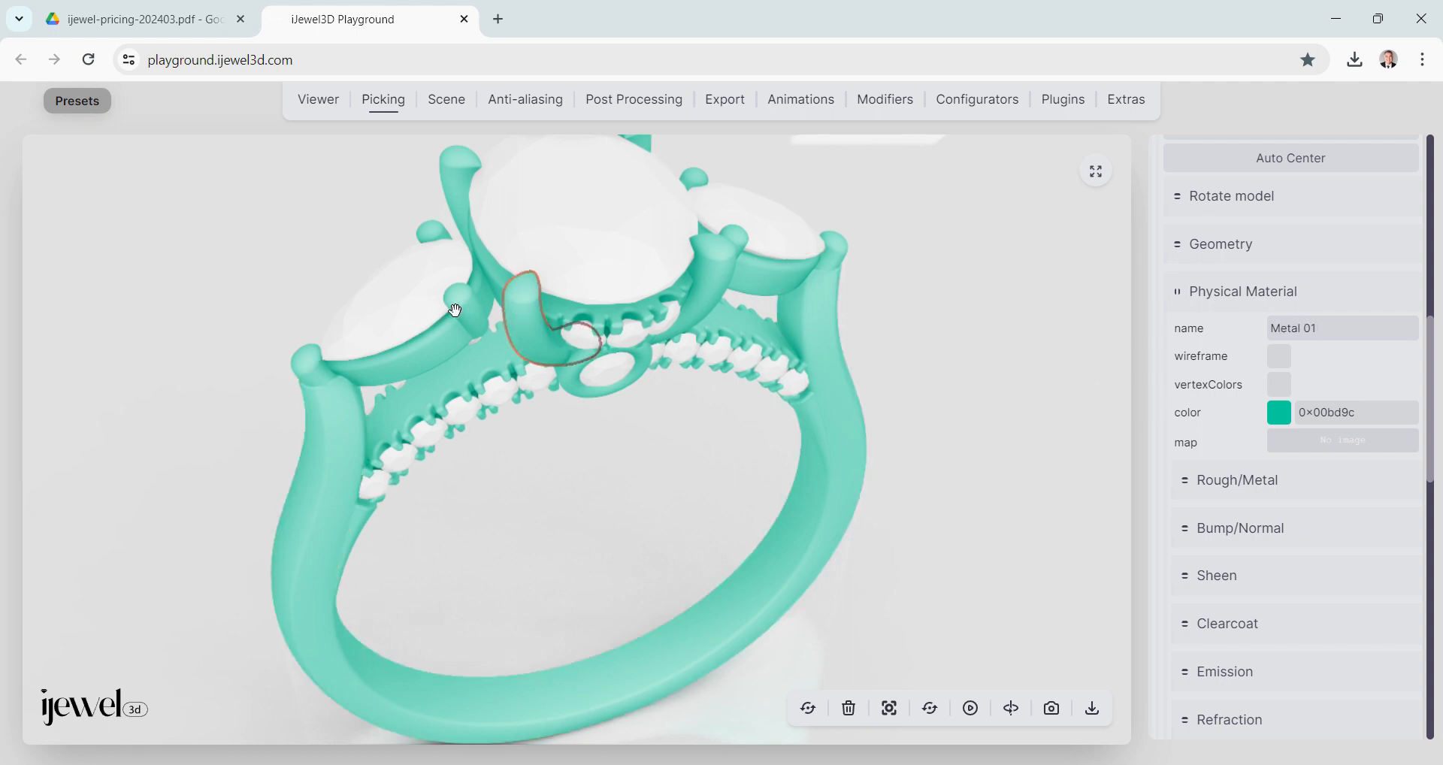
Pick a side-stone prong and the adjoining side-stone gallery, checking the Physical Material each part uses.
{"action": "left_click", "coordinate": [454, 311]}
{"action": "left_click", "coordinate": [434, 344]}
{"action": "mouse_move", "coordinate": [627, 410]}
{"action": "left_mouse_down"}
{"action": "mouse_move", "coordinate": [602, 387]}
{"action": "mouse_move", "coordinate": [616, 391]}
{"action": "left_mouse_up"}
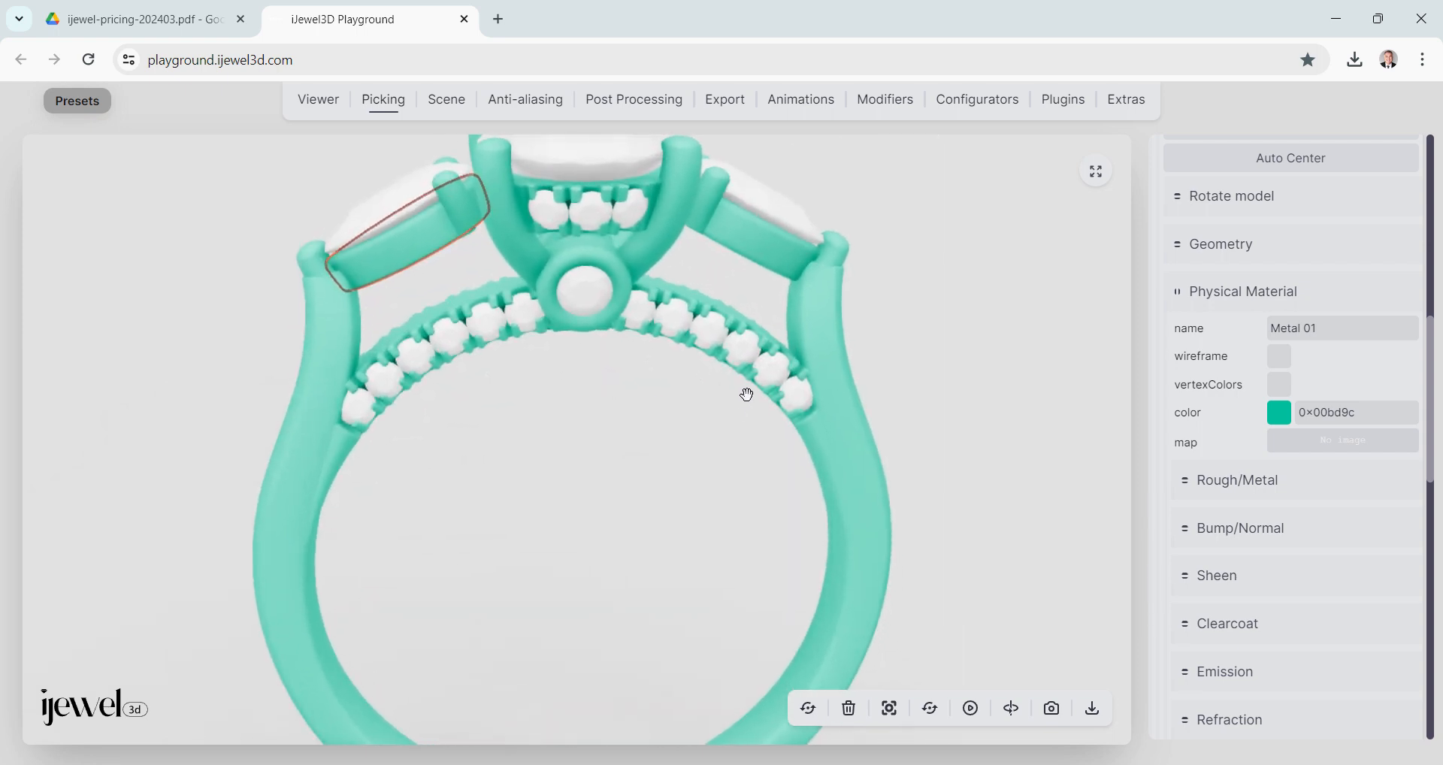
Pick one half of the ring's shank and set the Metal 01 material's roughness to 0.00 and metalness to 1.00.
{"action": "left_click", "coordinate": [817, 323]}
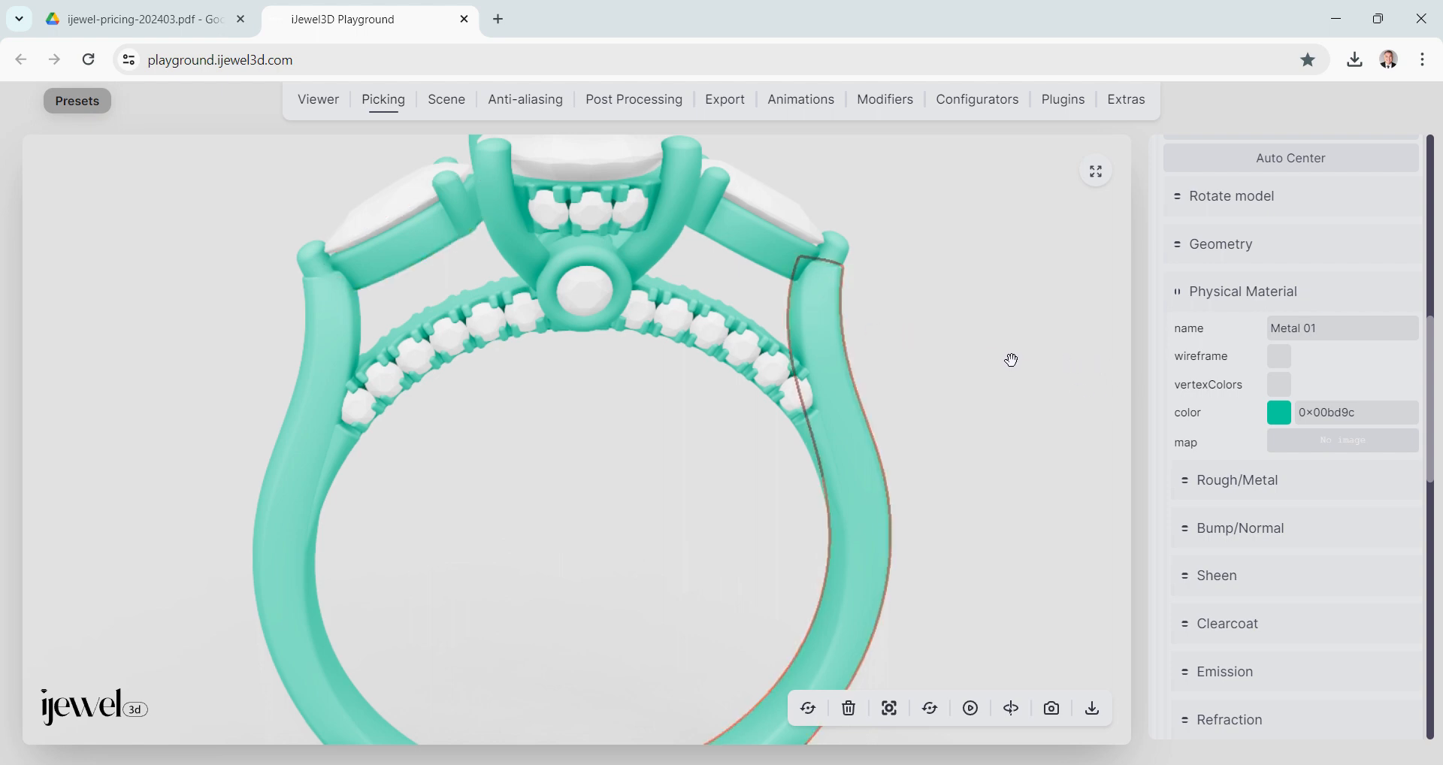
{"action": "left_click", "coordinate": [1249, 489]}
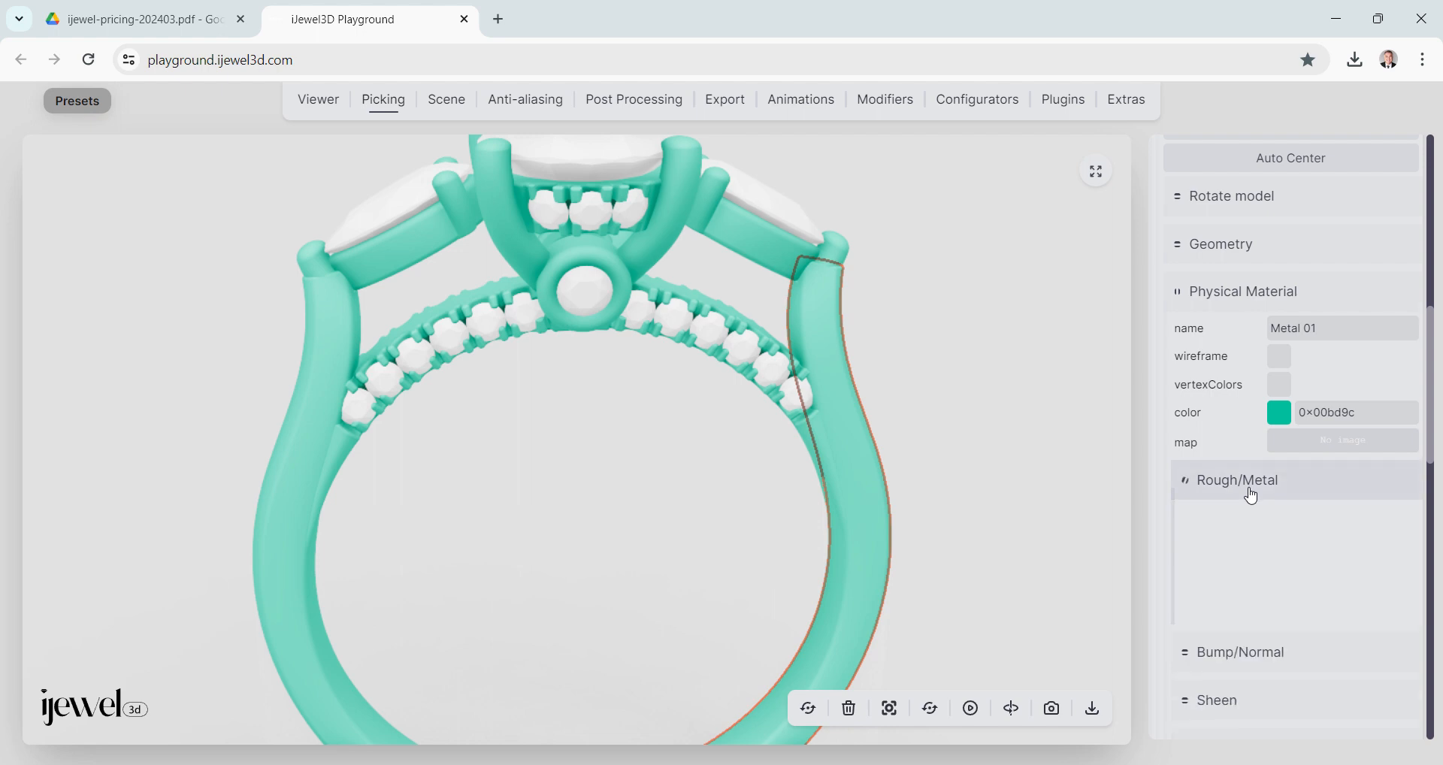
{"action": "left_click", "coordinate": [1321, 519]}
{"action": "left_click_drag", "start_coordinate": [1321, 522], "coordinate": [1244, 527]}
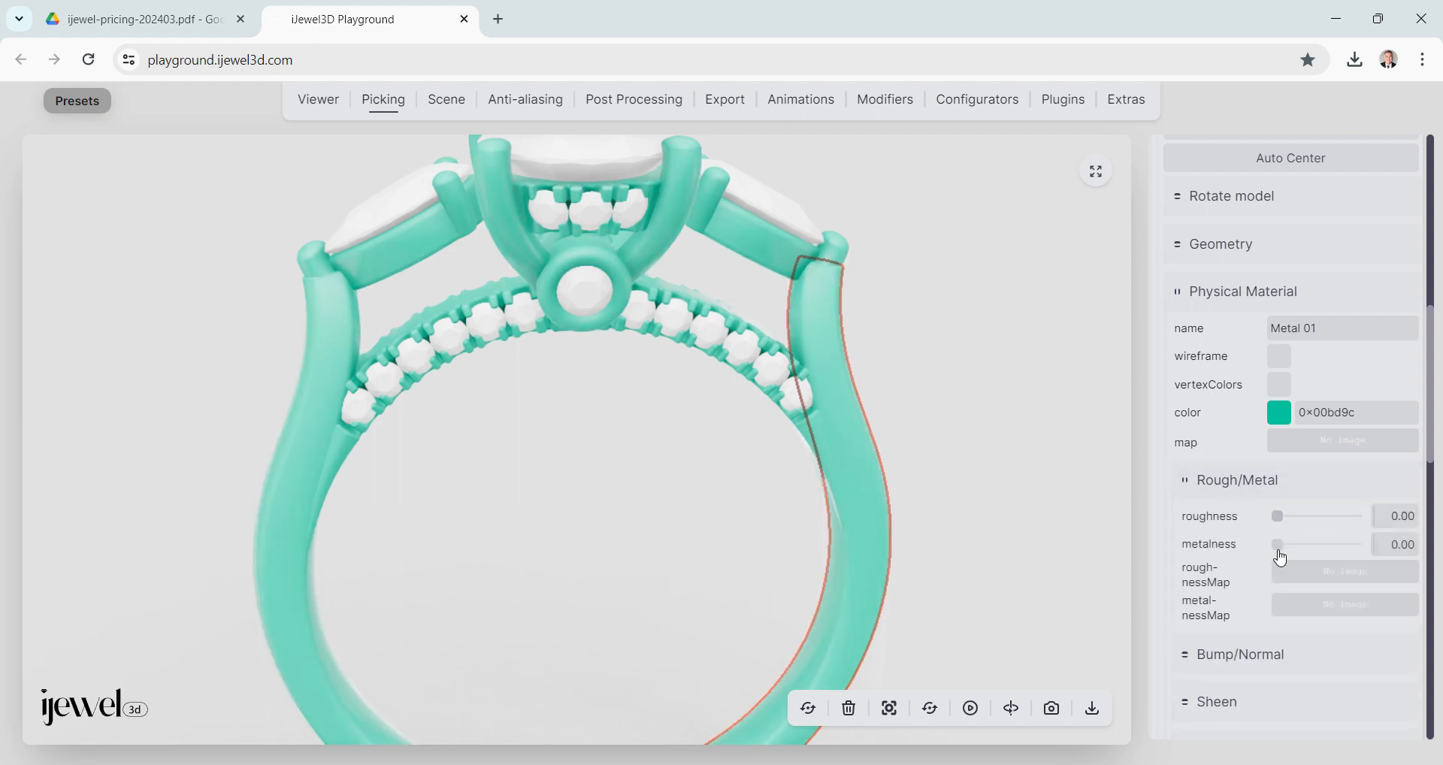
{"action": "left_click_drag", "start_coordinate": [1280, 549], "coordinate": [1374, 548]}
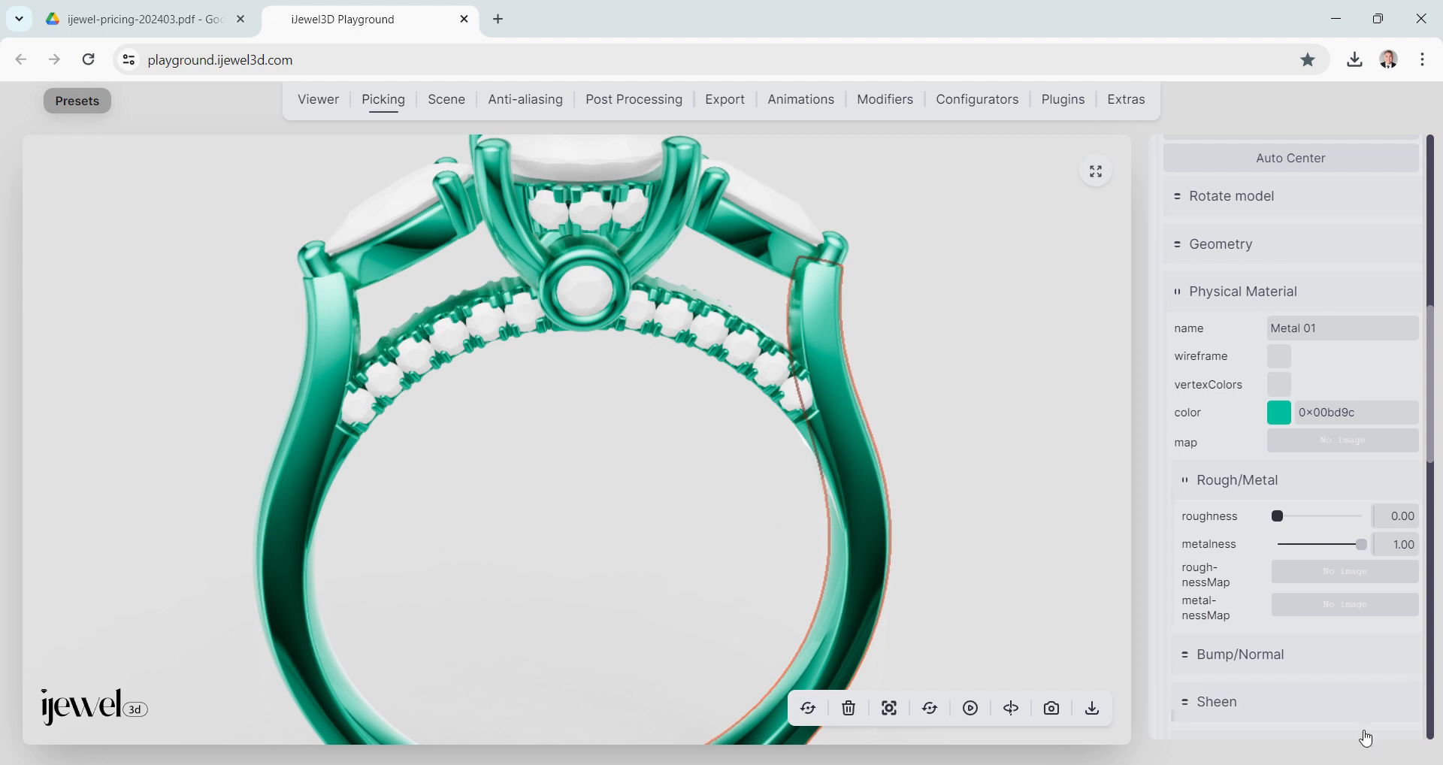
{"action": "left_click_drag", "start_coordinate": [789, 421], "coordinate": [818, 426]}
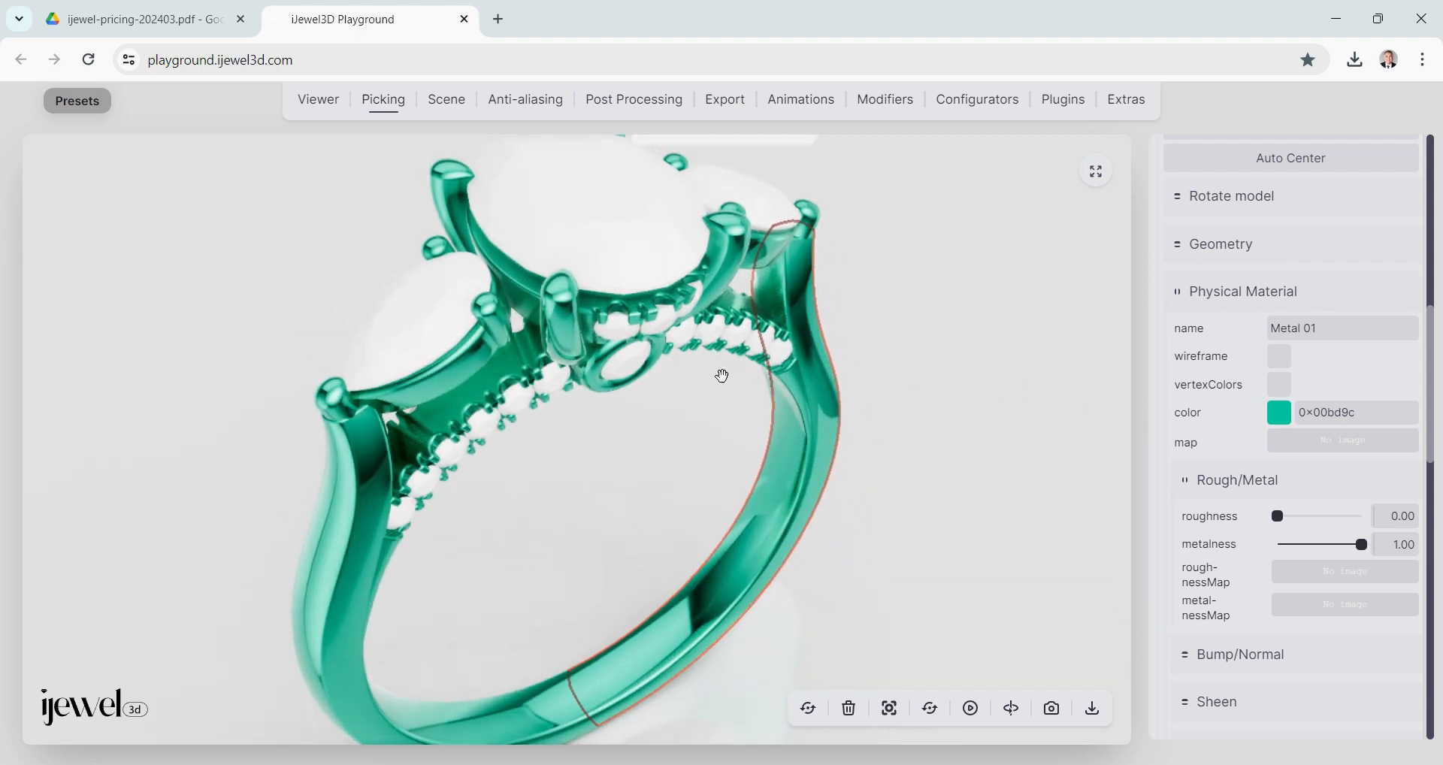
Change the Metal 01 colour to the pale yellow gold tone 0xf7d08f.
{"action": "left_click", "coordinate": [1280, 414]}
{"action": "left_click", "coordinate": [1309, 439]}
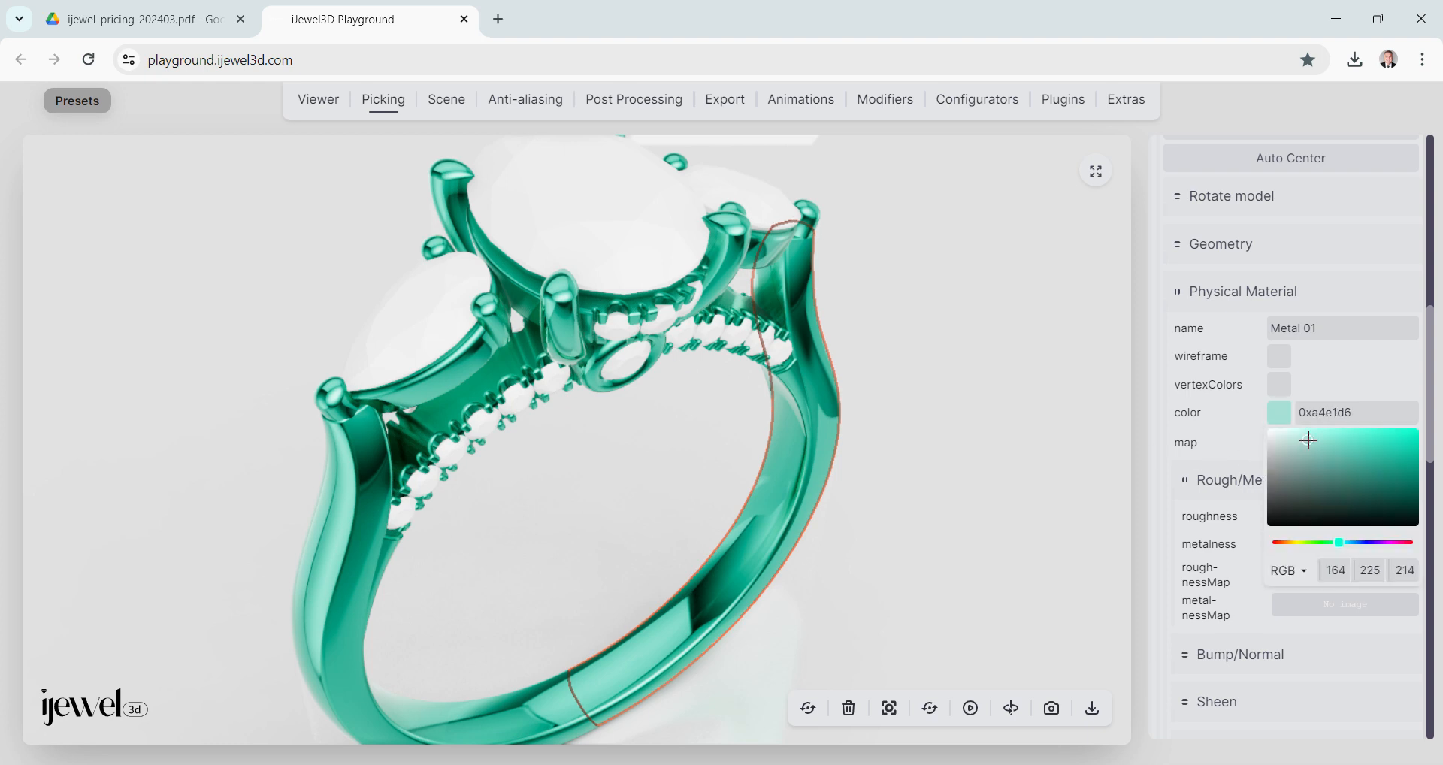
{"action": "left_click", "coordinate": [1287, 542]}
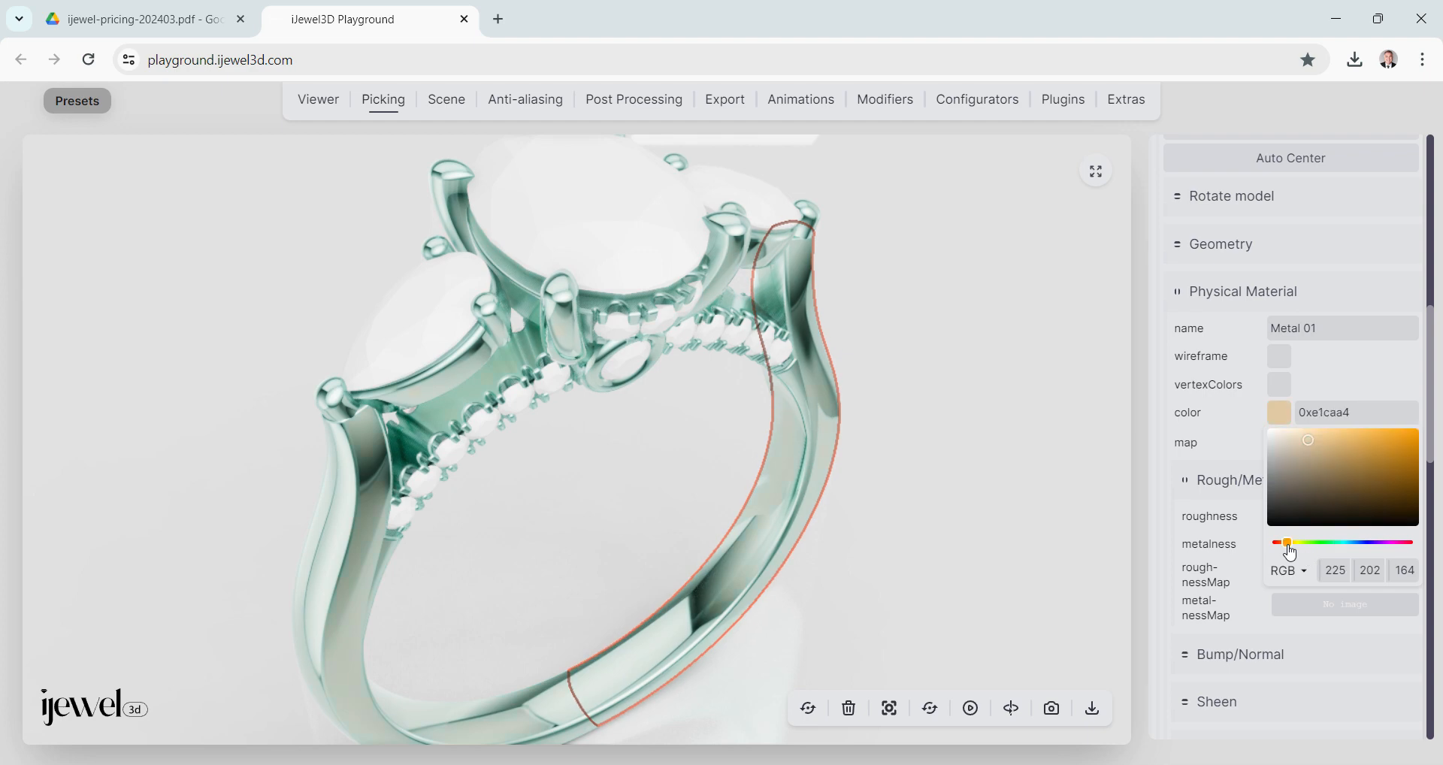
{"action": "left_click", "coordinate": [1332, 430]}
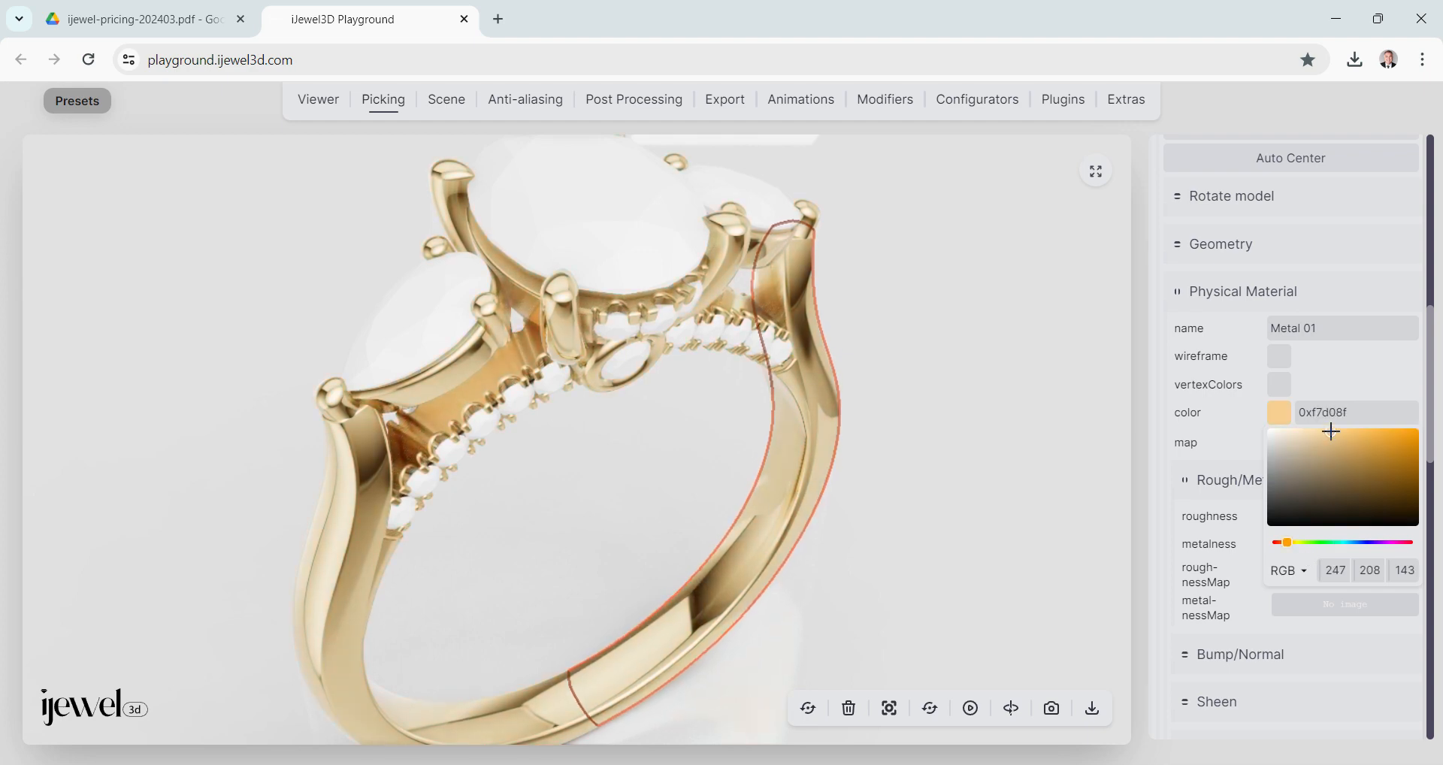
{"action": "left_click_drag", "start_coordinate": [932, 513], "coordinate": [870, 521]}
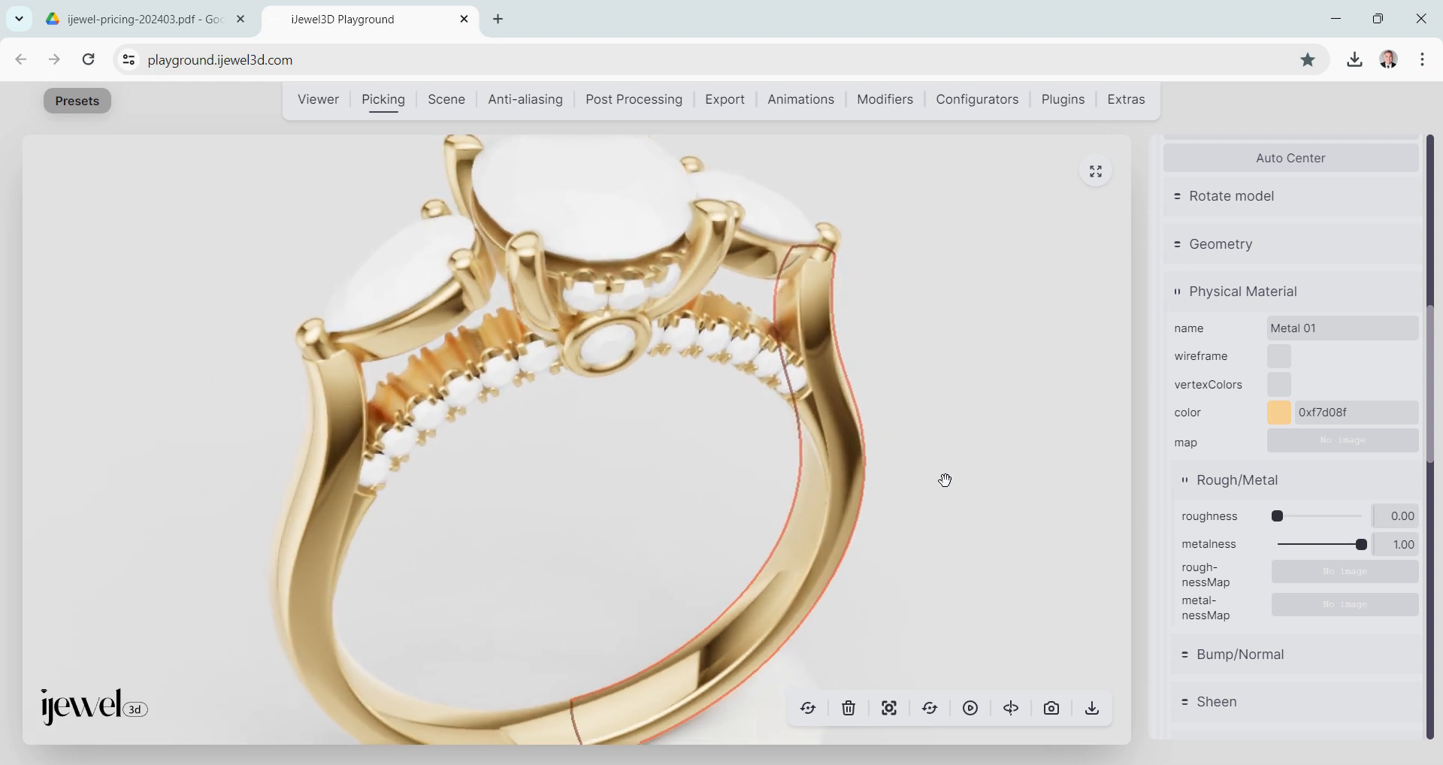
Clear the selection, pick the same shank half again, and raise the Metal 01 roughness to 0.15.
{"action": "left_click", "coordinate": [942, 462]}
{"action": "left_click_drag", "start_coordinate": [948, 470], "coordinate": [951, 483]}
{"action": "left_click", "coordinate": [815, 481]}
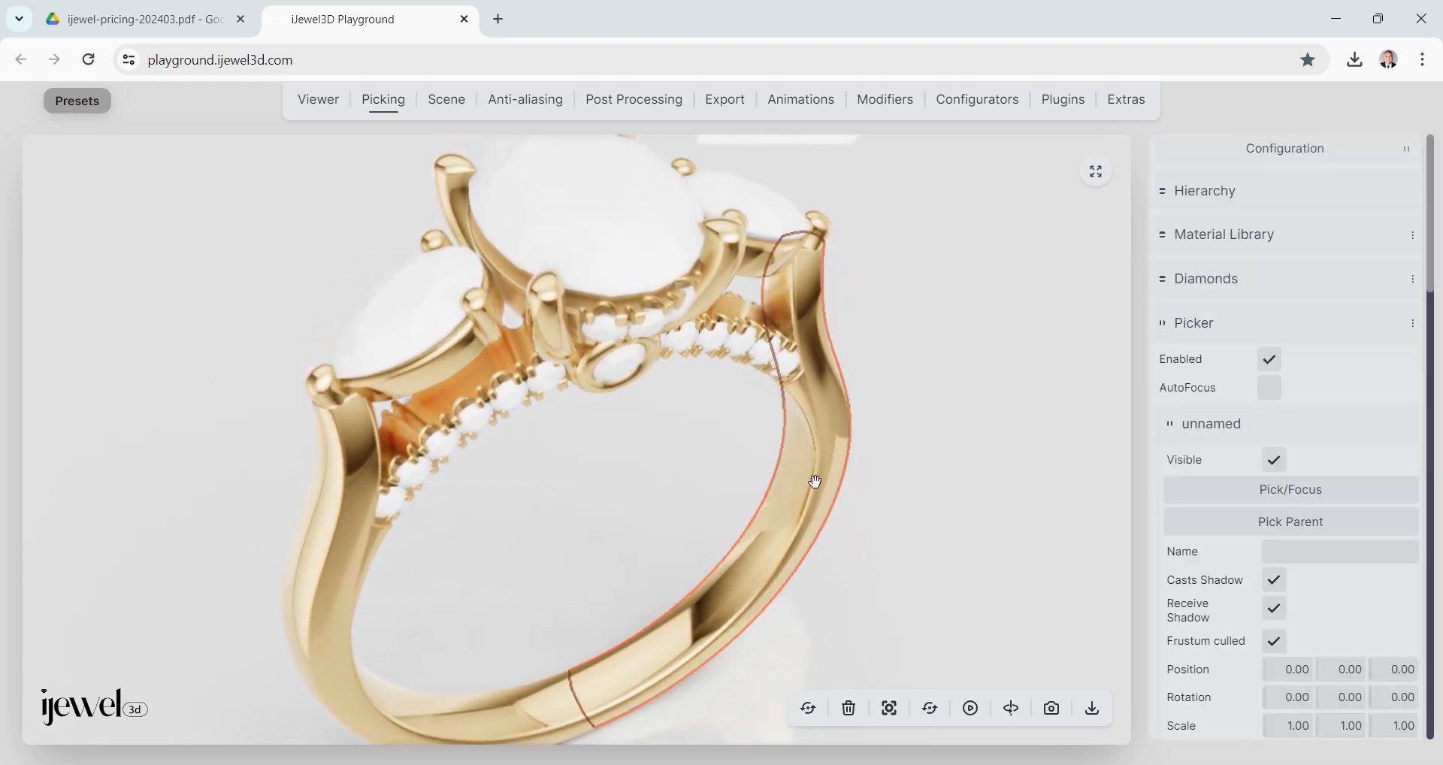
{"action": "scroll", "coordinate": [1342, 528], "scroll_direction": "down", "scroll_amount": 10}
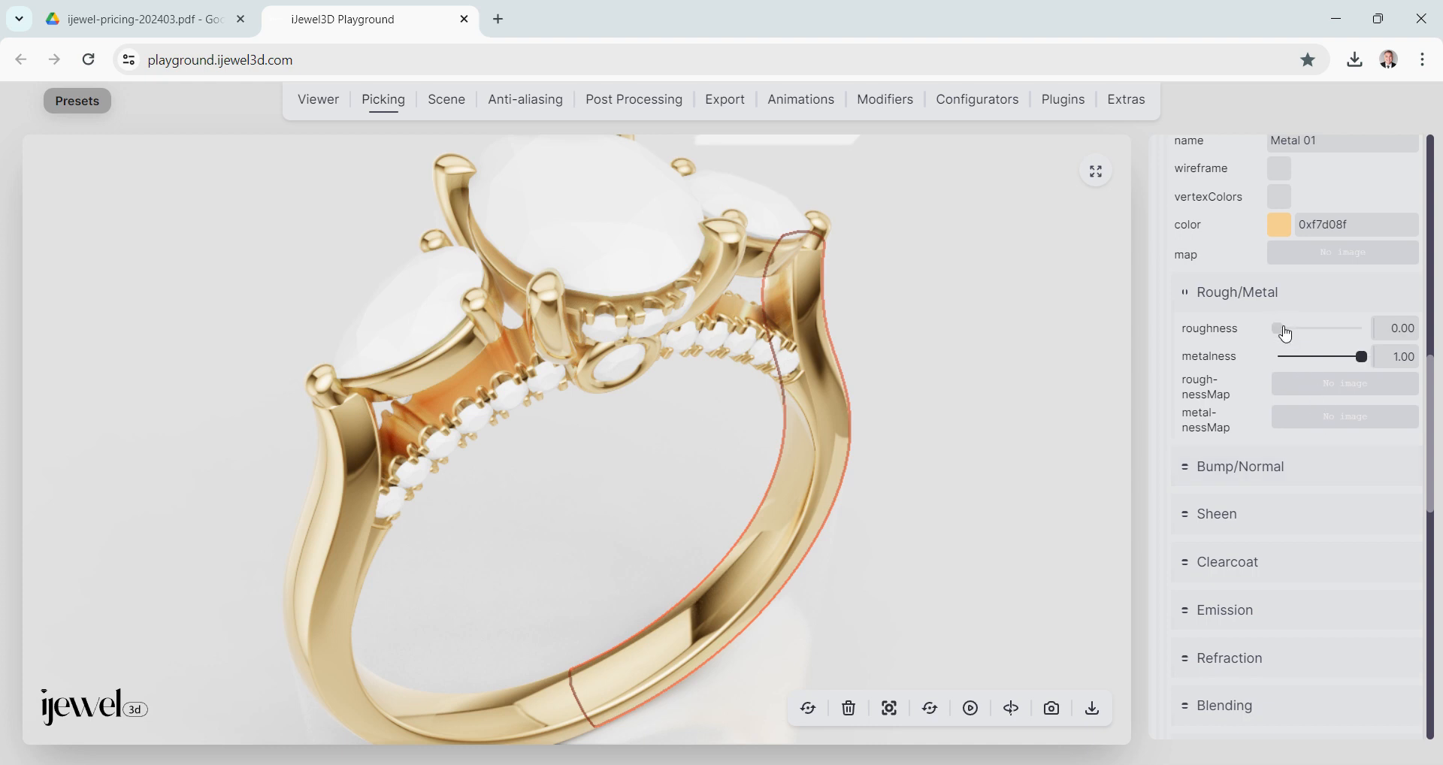
{"action": "left_click_drag", "start_coordinate": [1284, 329], "coordinate": [1291, 329]}
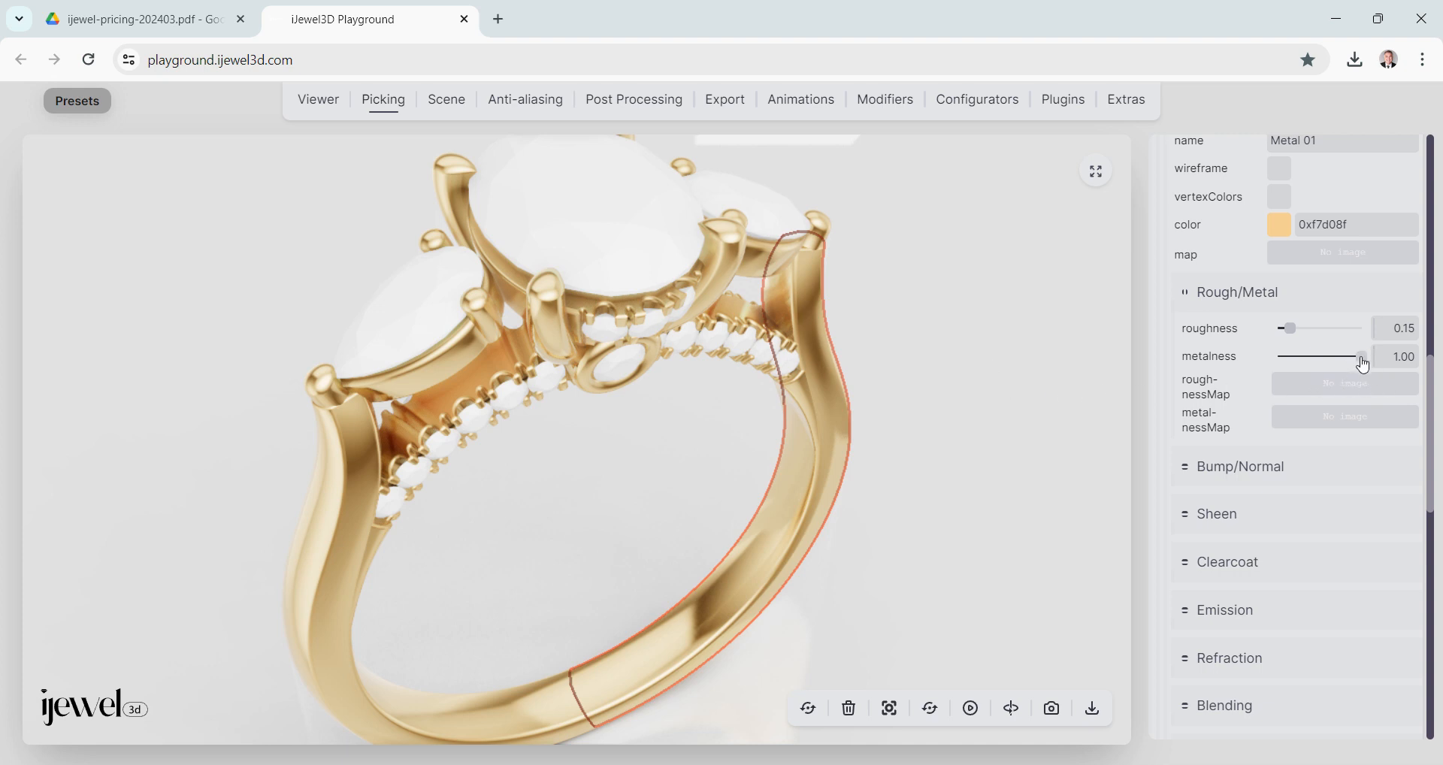
Drop both the metalness and the roughness of Metal 01 to 0.00 and examine the non-metallic ring.
{"action": "left_click_drag", "start_coordinate": [1361, 358], "coordinate": [1198, 376]}
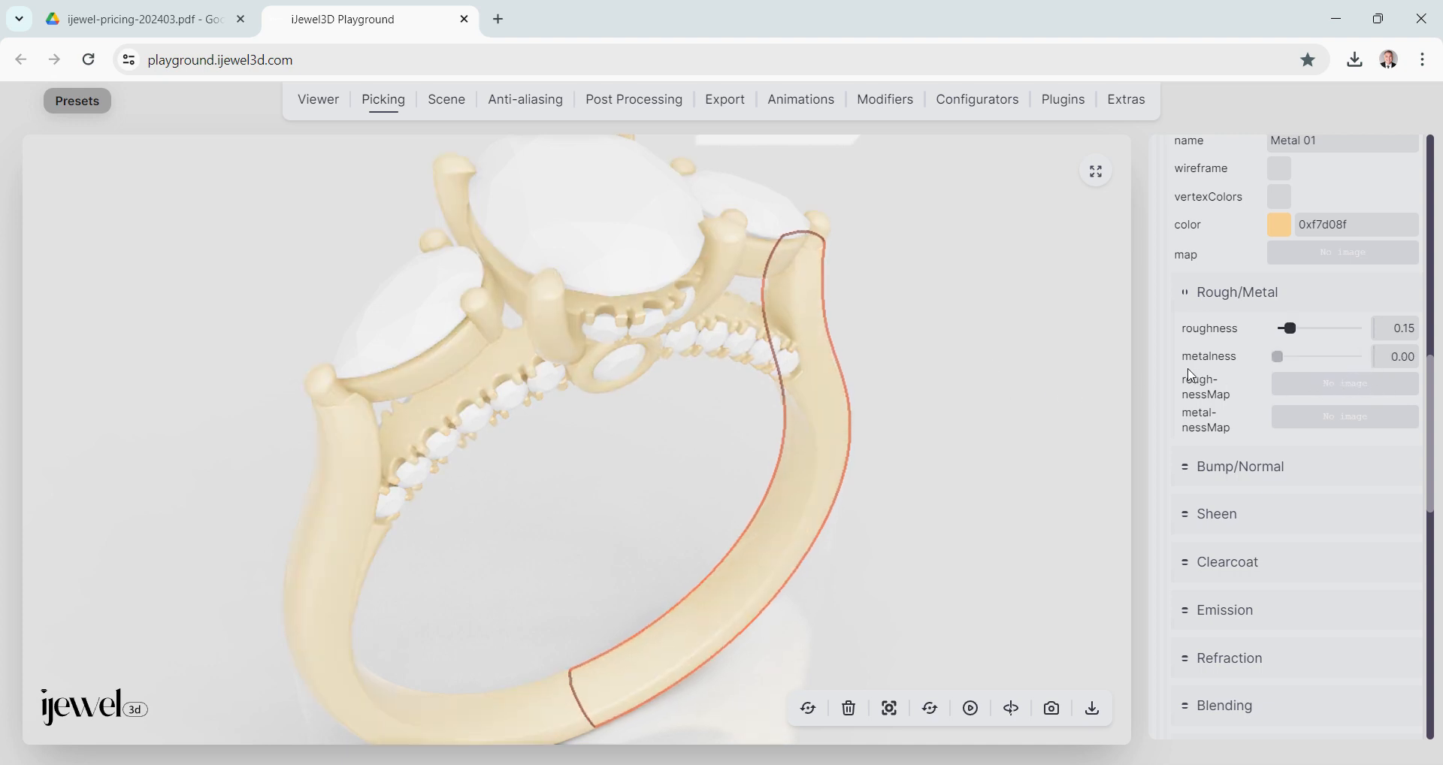
{"action": "left_click_drag", "start_coordinate": [1290, 329], "coordinate": [1274, 331]}
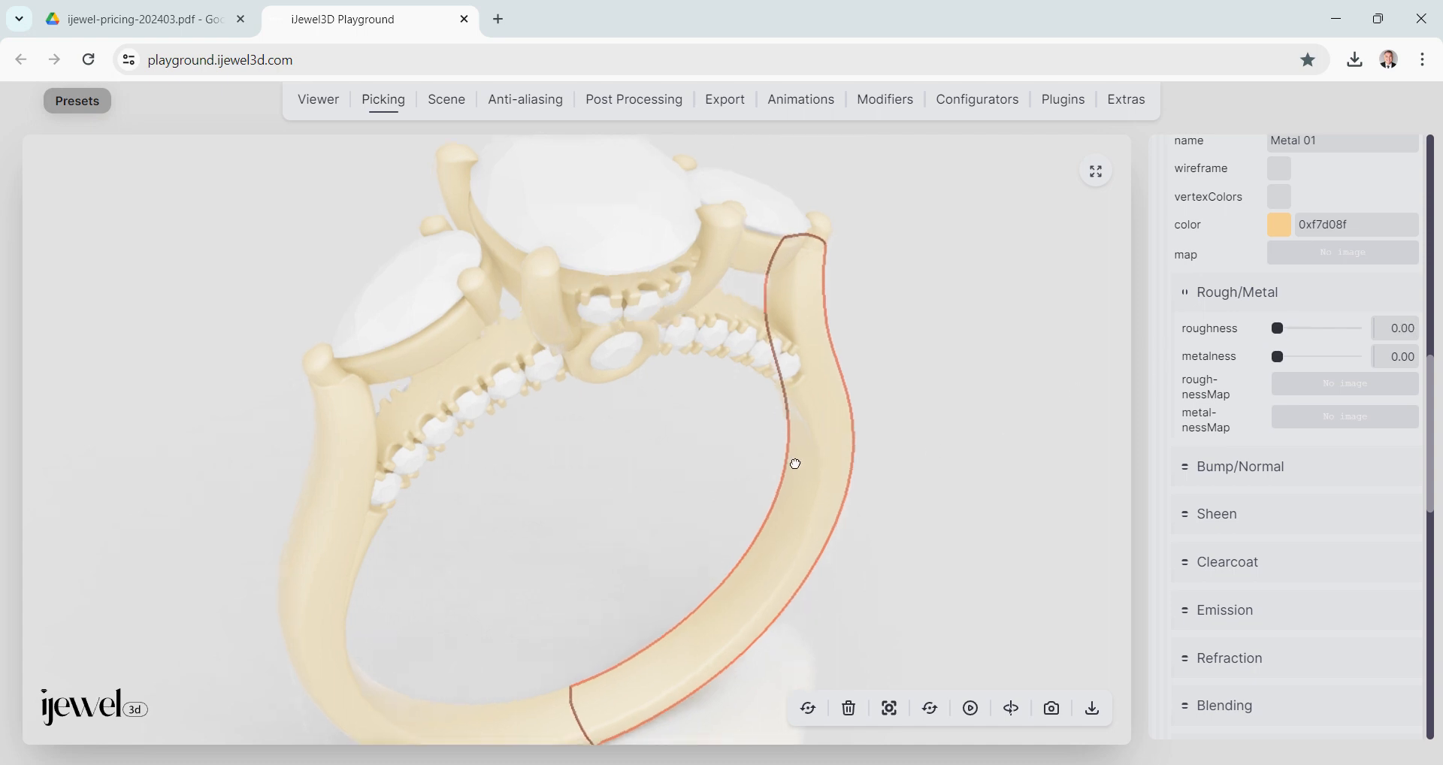
{"action": "left_click_drag", "start_coordinate": [795, 463], "coordinate": [795, 461]}
{"action": "scroll", "coordinate": [880, 406], "scroll_direction": "up", "scroll_amount": 3}
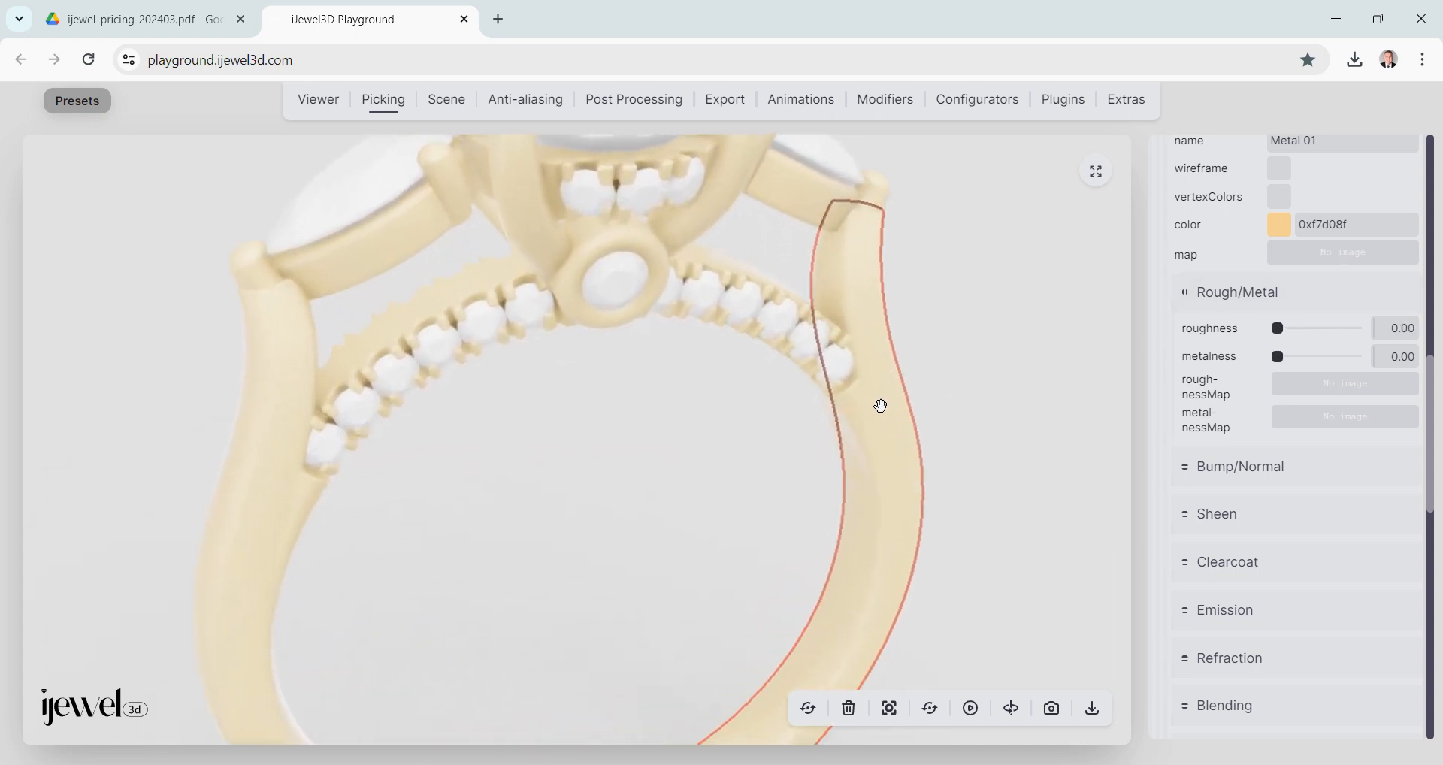
{"action": "left_click_drag", "start_coordinate": [881, 406], "coordinate": [902, 419]}
Try the greyish beige colour 0xb9af9f on the non-metallic Metal 01 material and examine the ring.
{"action": "left_click", "coordinate": [1278, 225]}
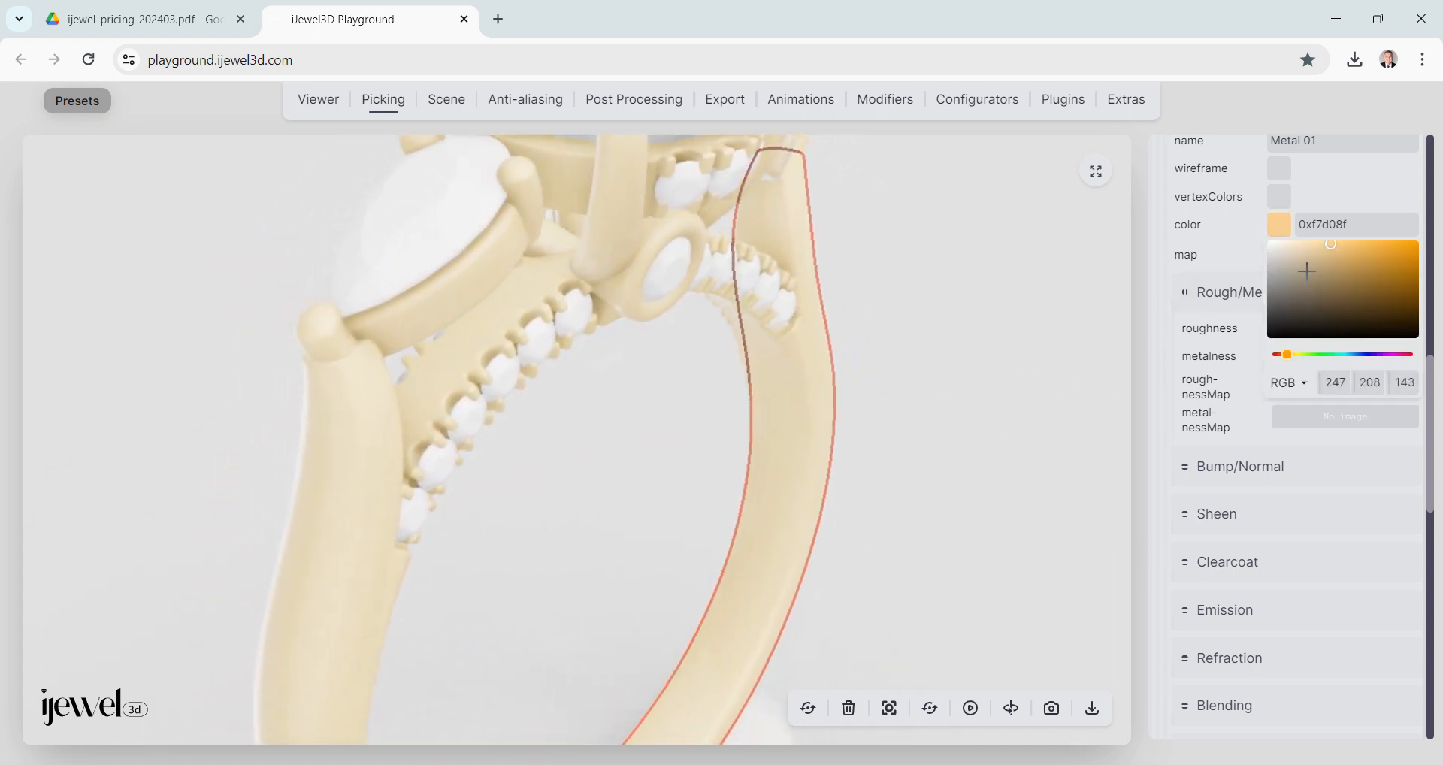
{"action": "left_click_drag", "start_coordinate": [1307, 271], "coordinate": [1288, 267]}
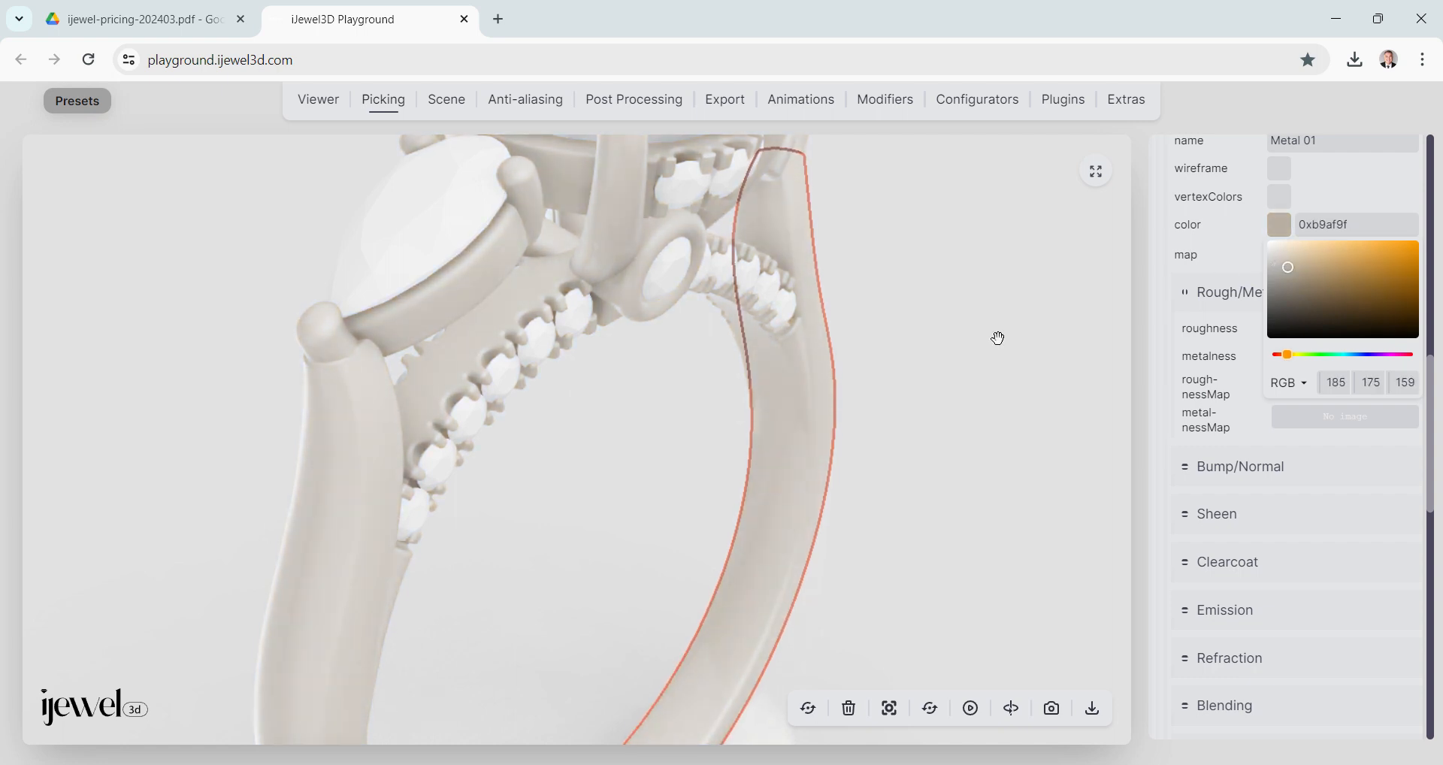
{"action": "left_click_drag", "start_coordinate": [999, 339], "coordinate": [895, 348]}
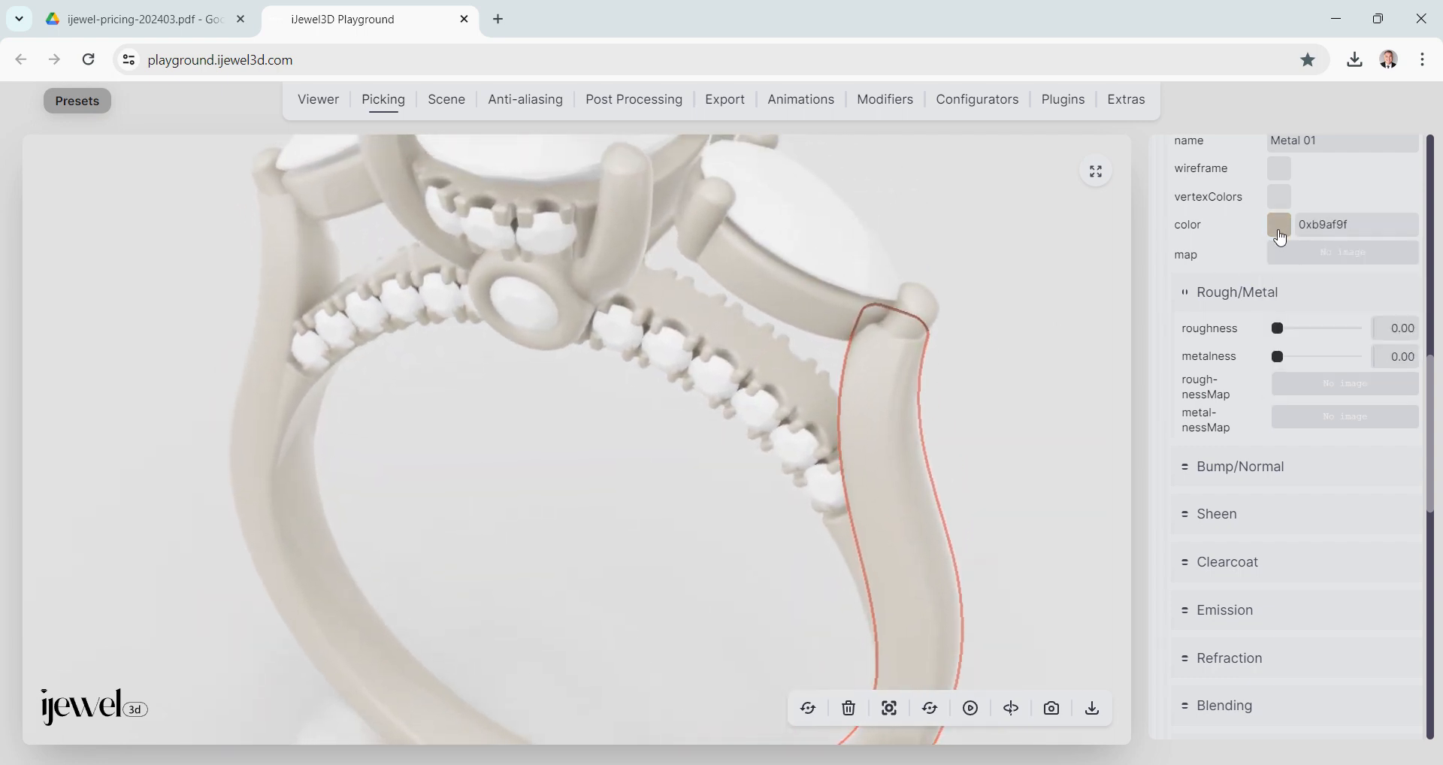
Recolour Metal 01 to the darker gold 0xd9b477 and examine the ring from several angles.
{"action": "left_click", "coordinate": [1280, 233]}
{"action": "left_click", "coordinate": [1335, 253]}
{"action": "left_click", "coordinate": [934, 407]}
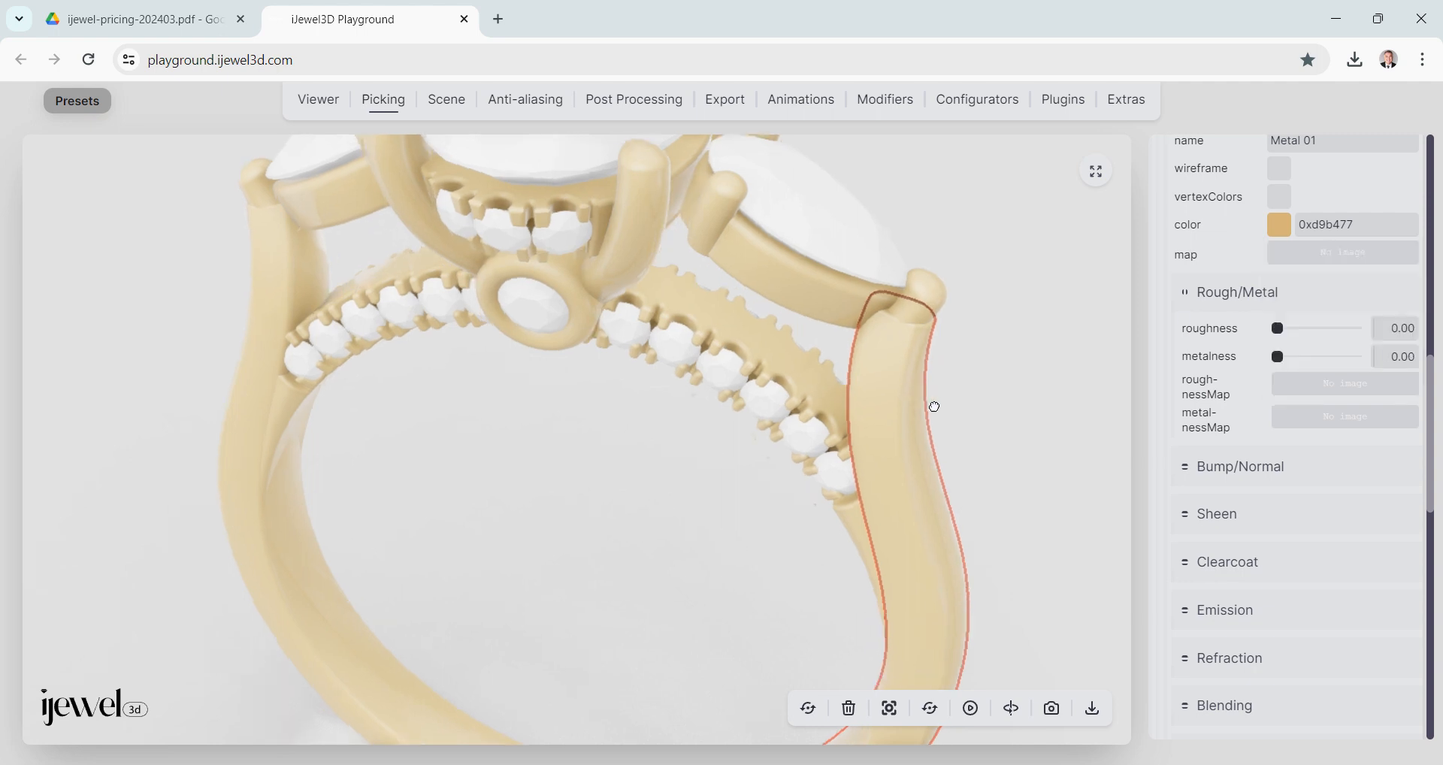
{"action": "mouse_move", "coordinate": [934, 406]}
{"action": "left_mouse_down"}
{"action": "mouse_move", "coordinate": [954, 419]}
{"action": "mouse_move", "coordinate": [934, 408]}
{"action": "left_mouse_up"}
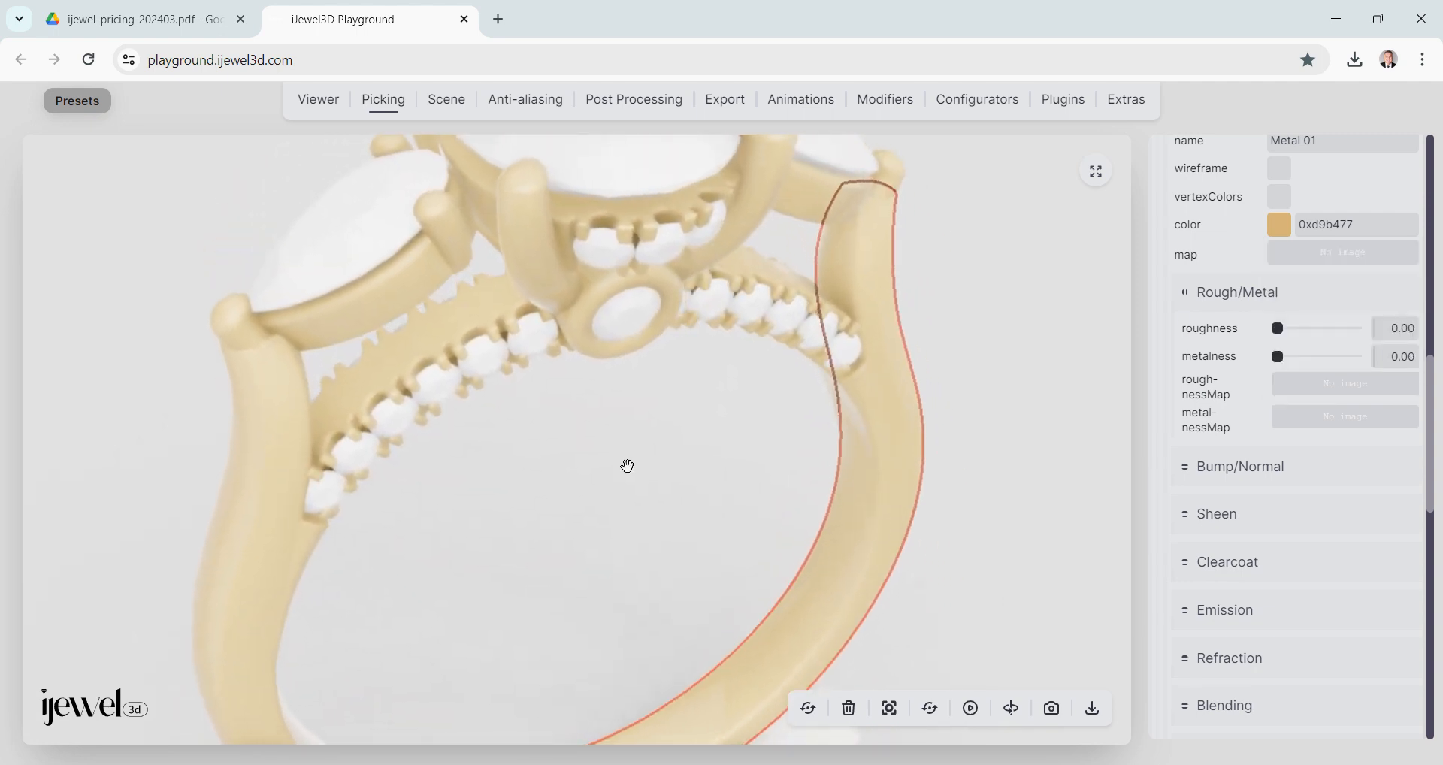
{"action": "scroll", "coordinate": [627, 466], "scroll_direction": "down", "scroll_amount": 3}
{"action": "mouse_move", "coordinate": [612, 467]}
{"action": "left_mouse_down"}
{"action": "mouse_move", "coordinate": [641, 469]}
{"action": "mouse_move", "coordinate": [627, 470]}
{"action": "left_mouse_up"}
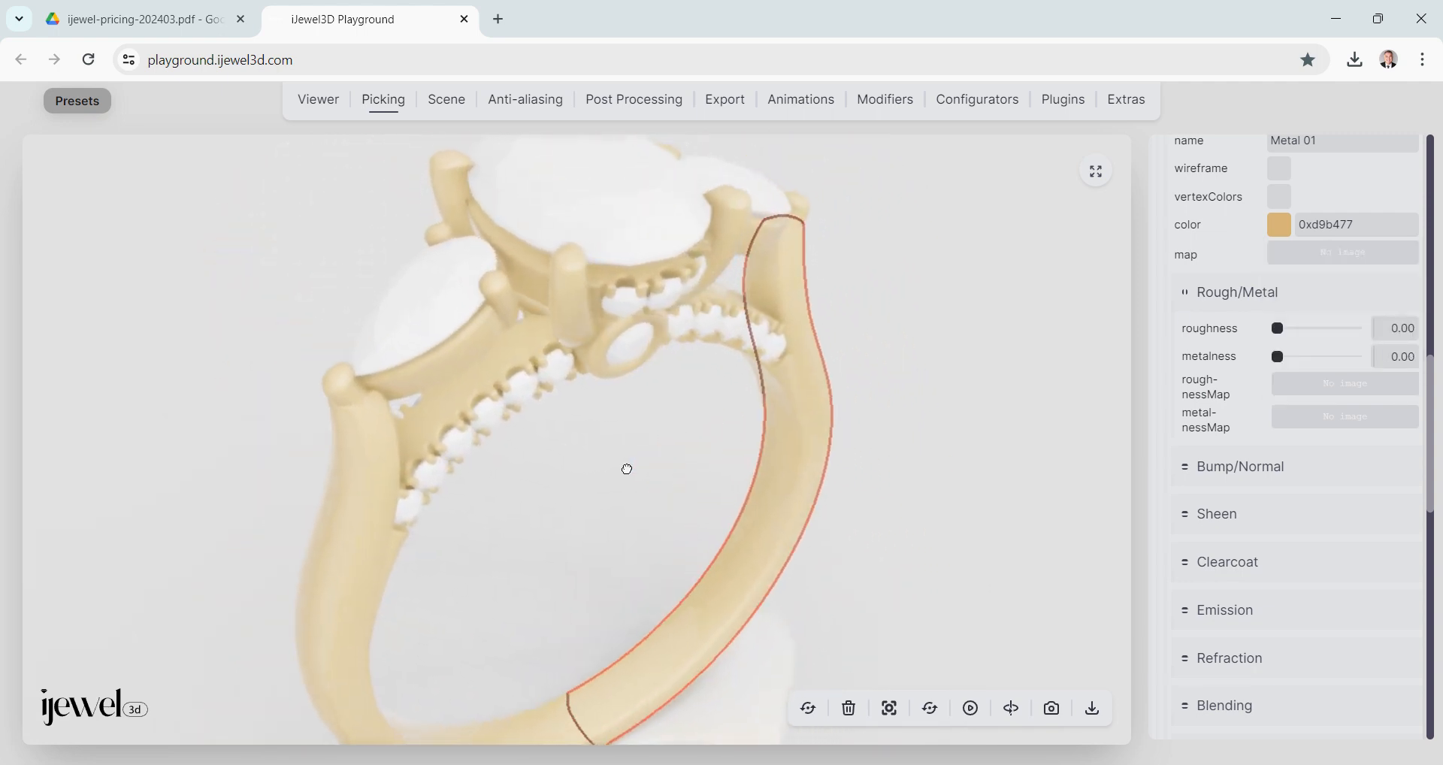
Set the Metal 01 metalness to 1.00 and its colour to the yellow gold 0xf4cb89, and clear the selection.
{"action": "left_click_drag", "start_coordinate": [1278, 357], "coordinate": [1406, 350]}
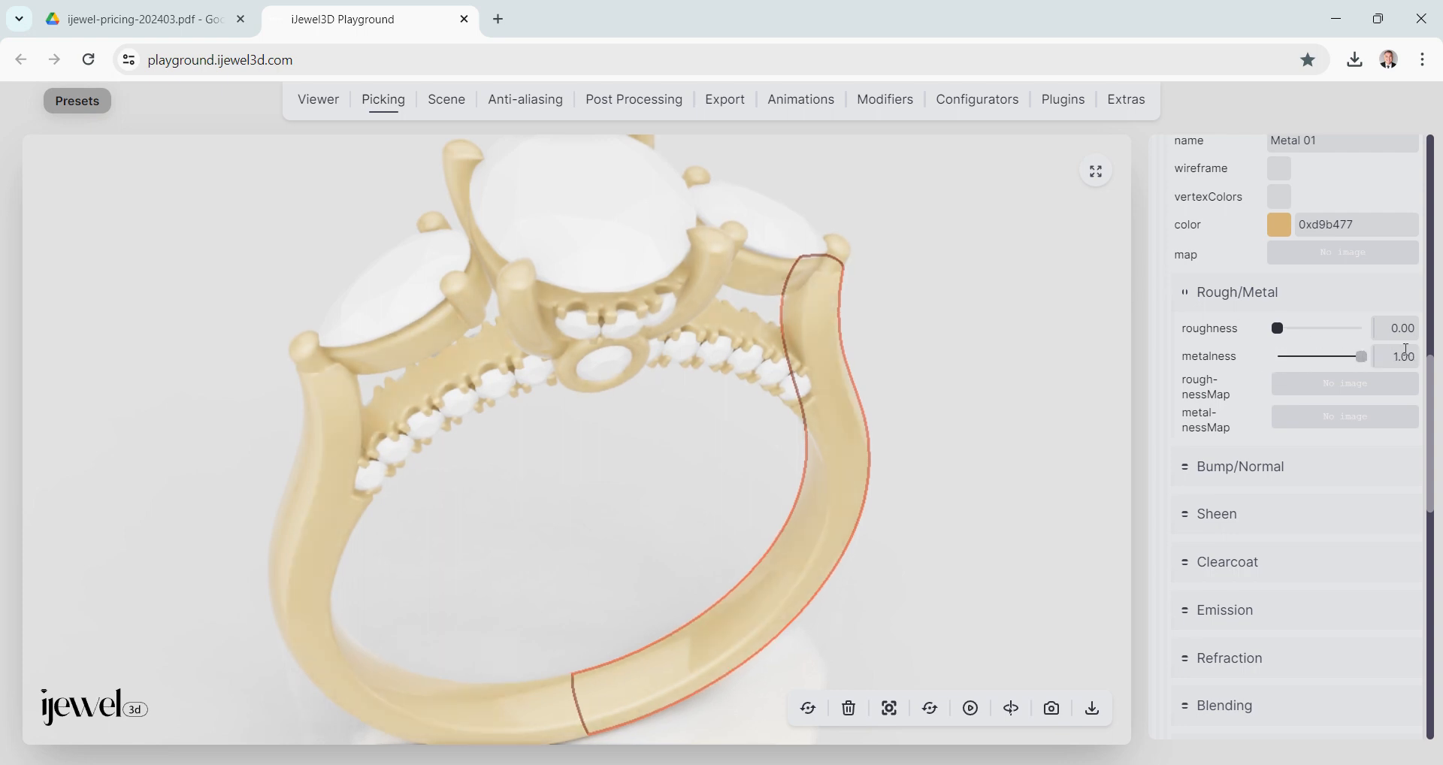
{"action": "left_click", "coordinate": [1279, 225]}
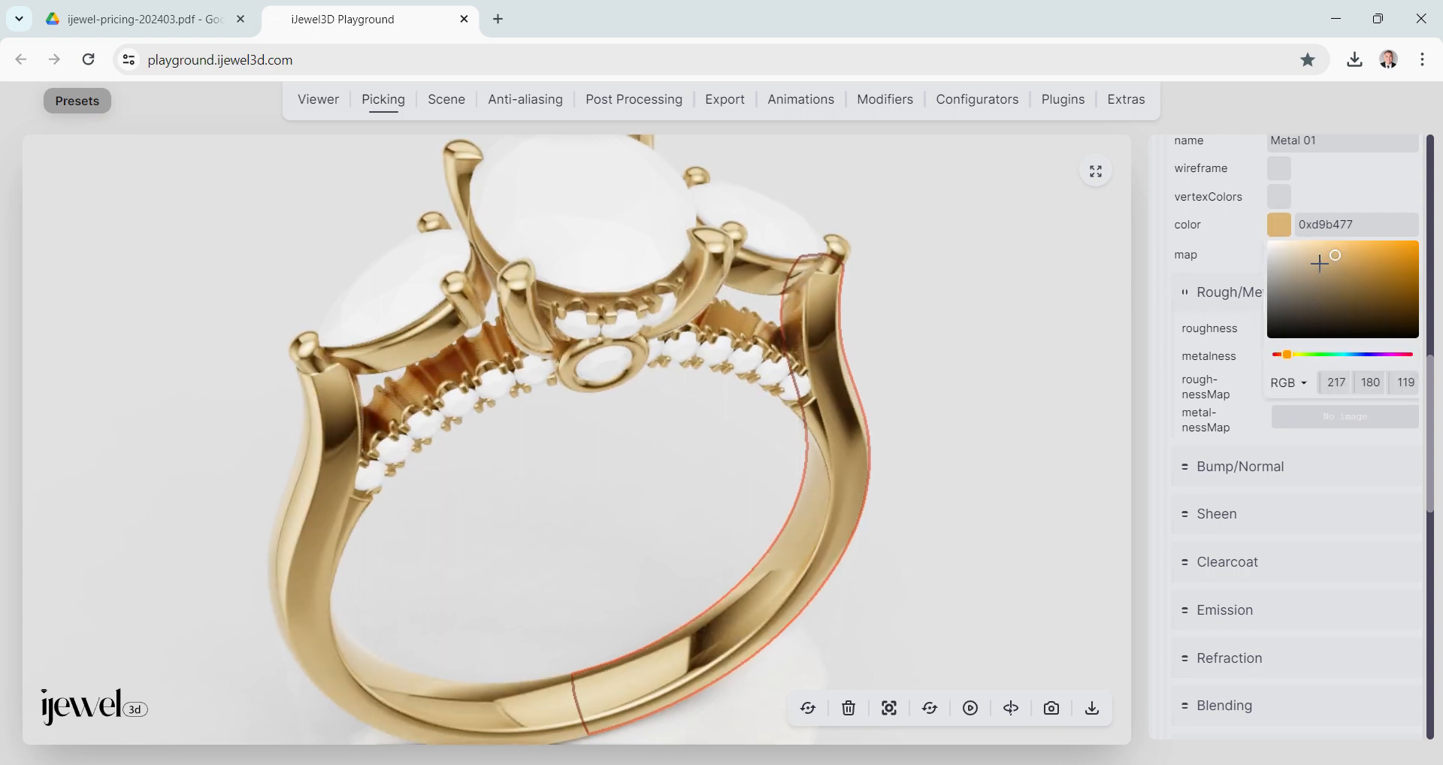
{"action": "left_click_drag", "start_coordinate": [1325, 253], "coordinate": [1333, 244]}
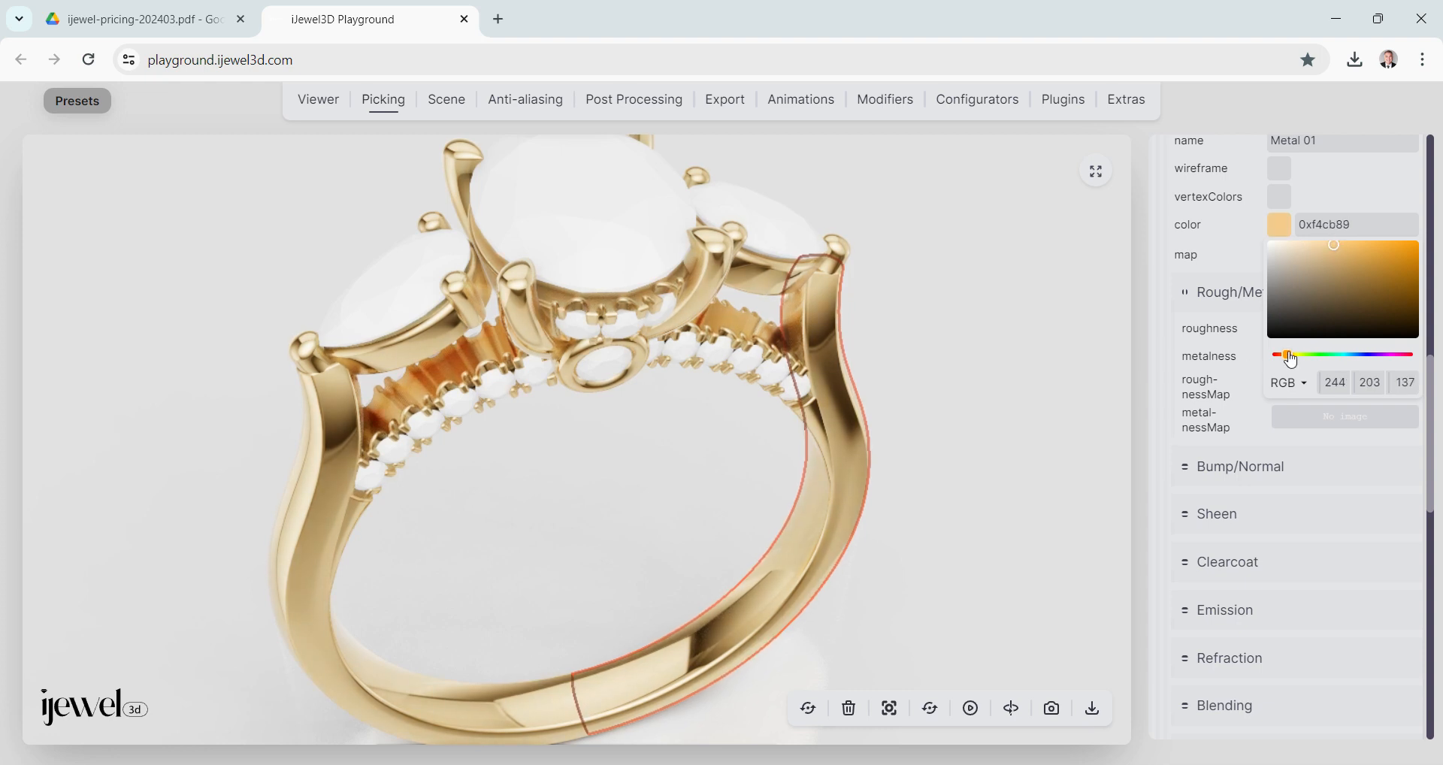
{"action": "left_click_drag", "start_coordinate": [932, 458], "coordinate": [927, 446]}
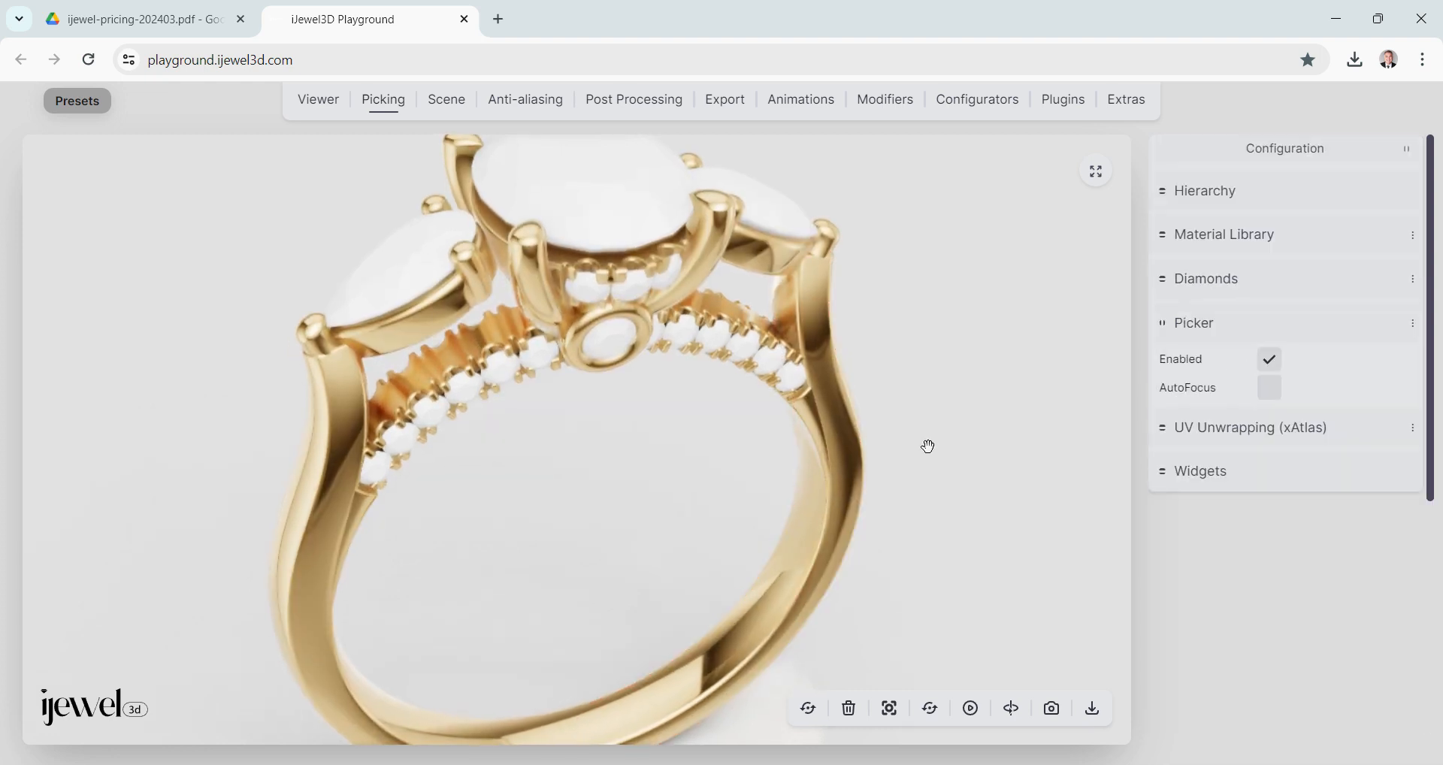
Pick the shank half that uses Metal 01 and add its gold material as a variation in the Material Configurator.
{"action": "left_click", "coordinate": [799, 394]}
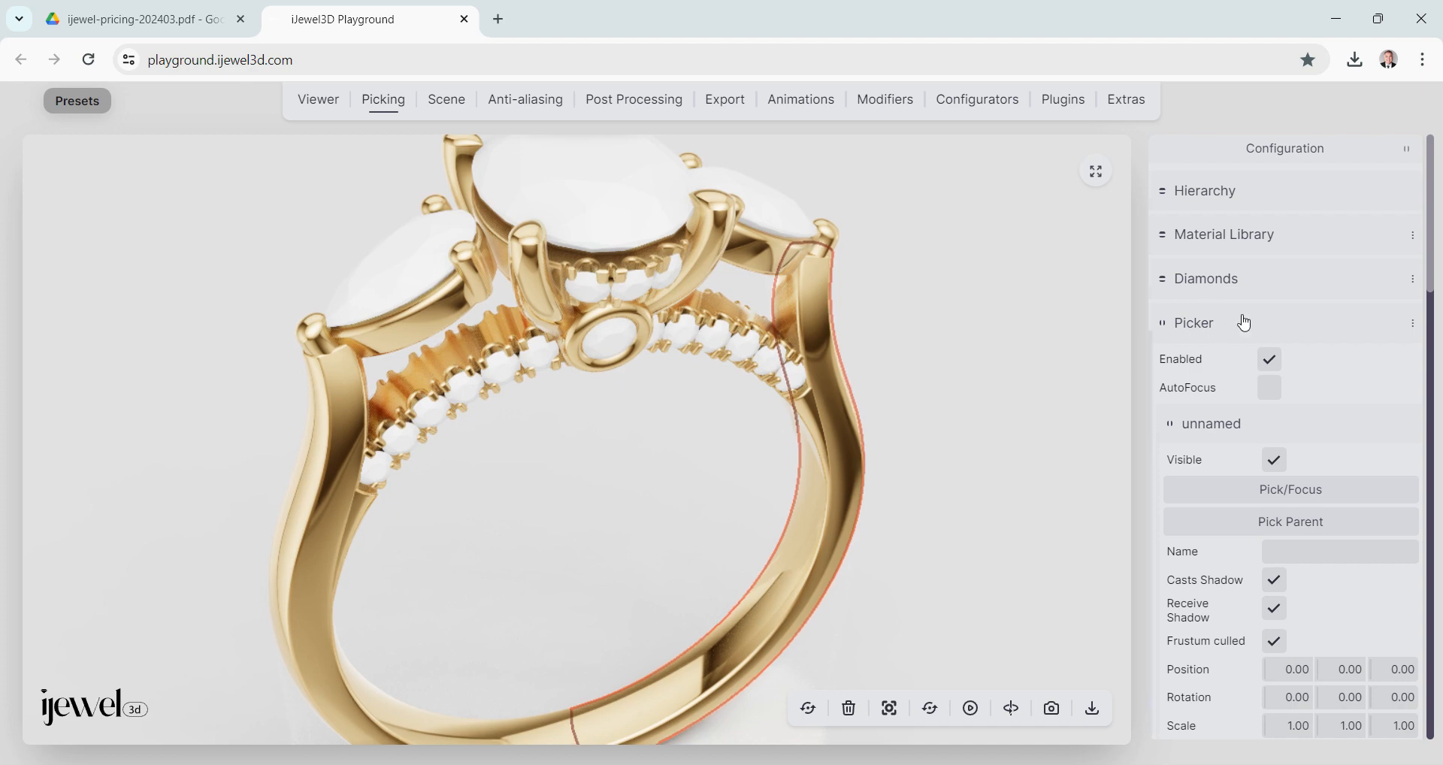
{"action": "scroll", "coordinate": [1263, 283], "scroll_direction": "down", "scroll_amount": 4}
{"action": "scroll", "coordinate": [1240, 280], "scroll_direction": "down", "scroll_amount": 4}
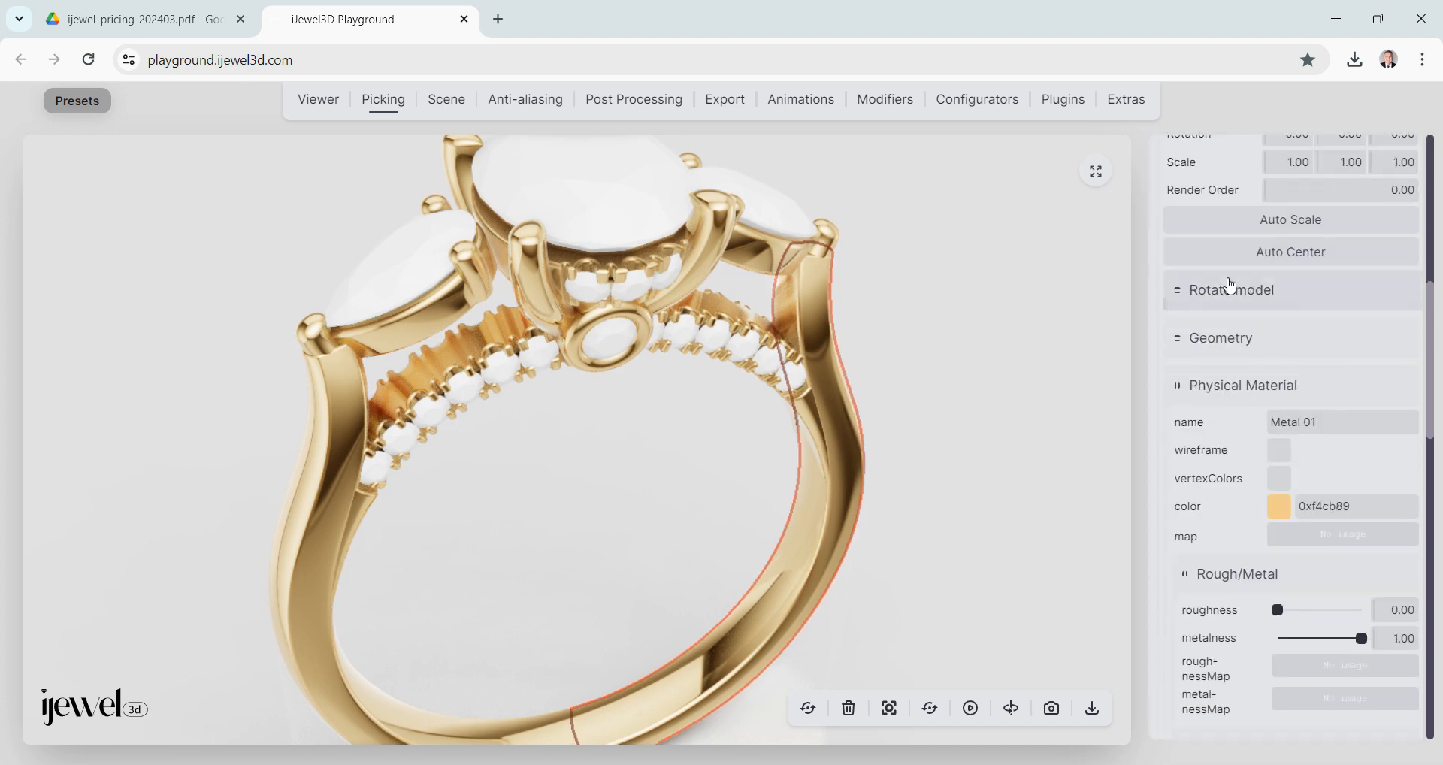
{"action": "left_click", "coordinate": [979, 109]}
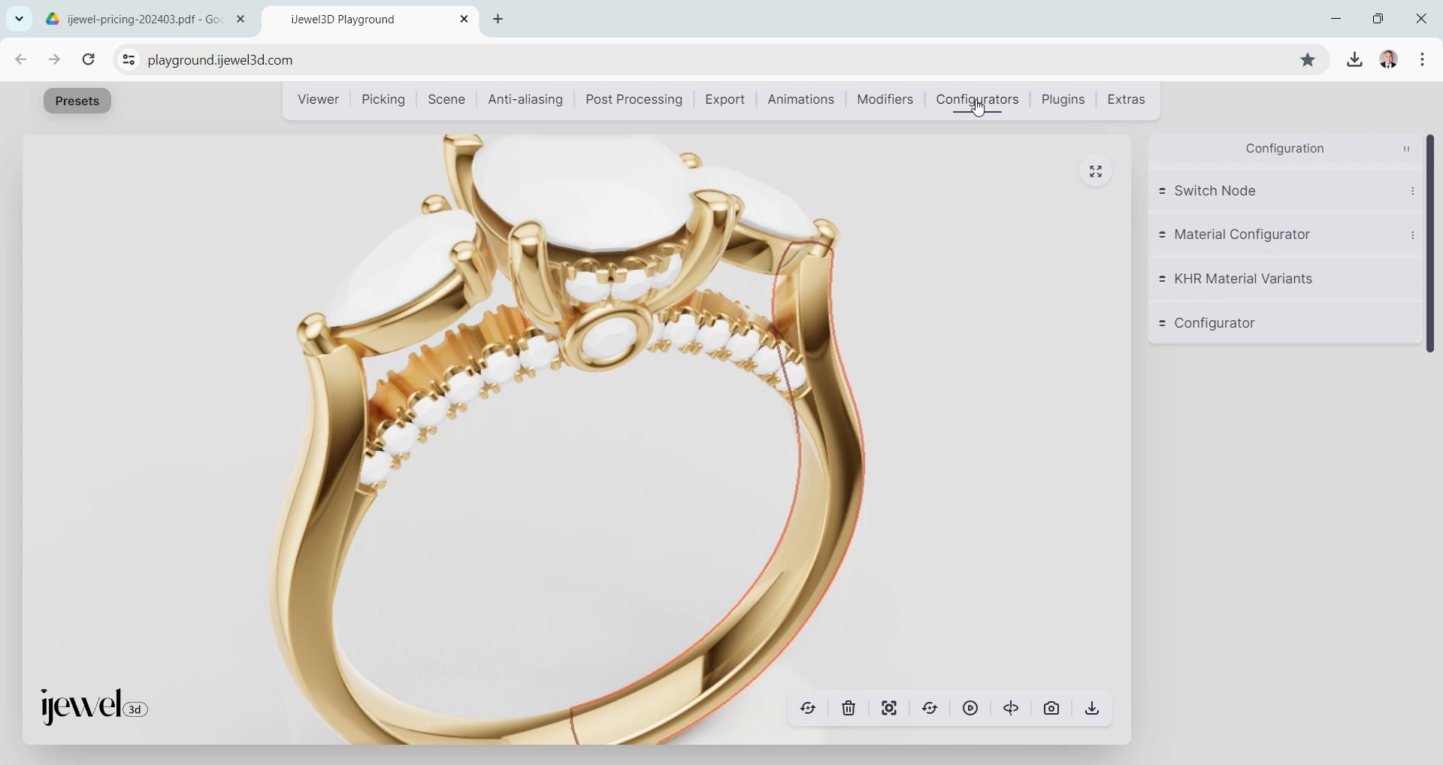
{"action": "left_click", "coordinate": [1251, 237]}
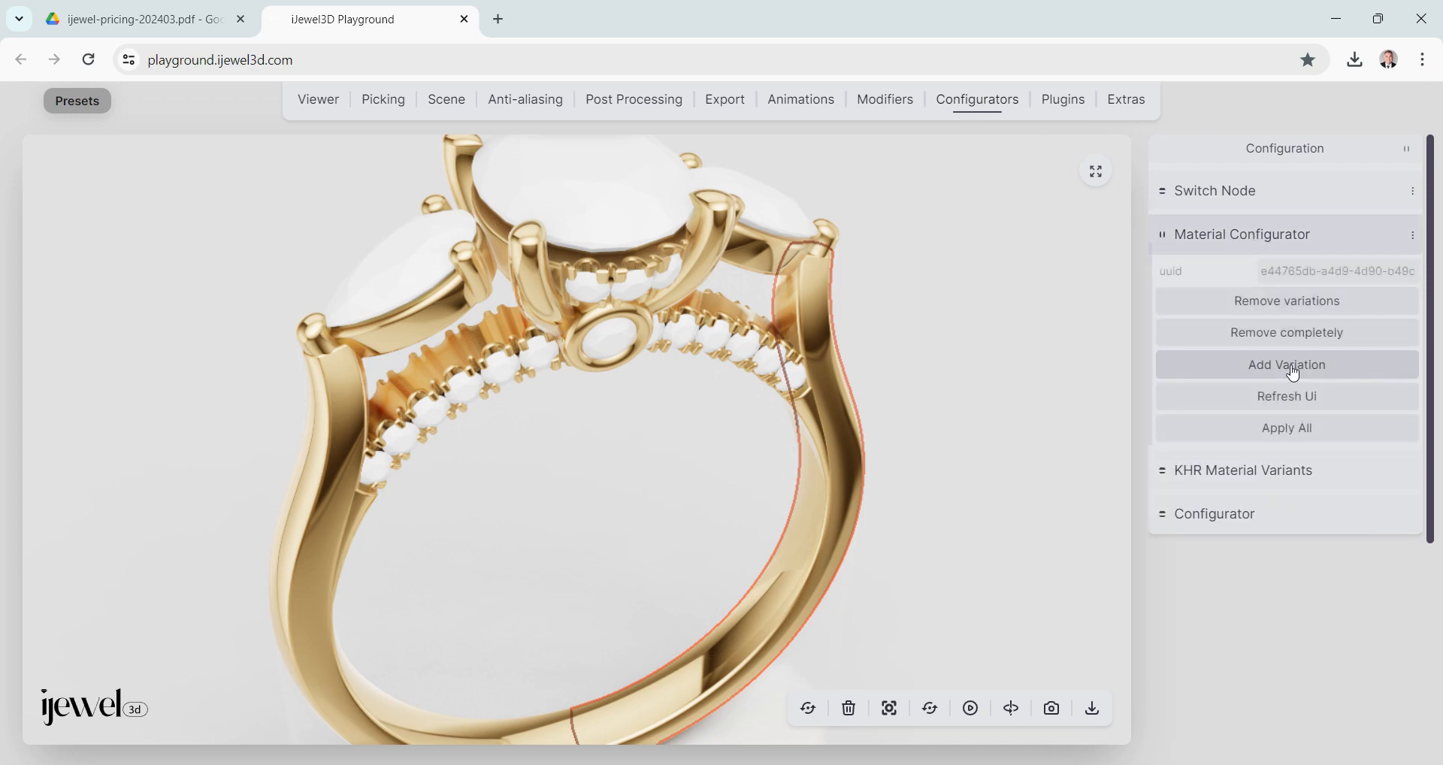
{"action": "left_click", "coordinate": [1288, 366]}
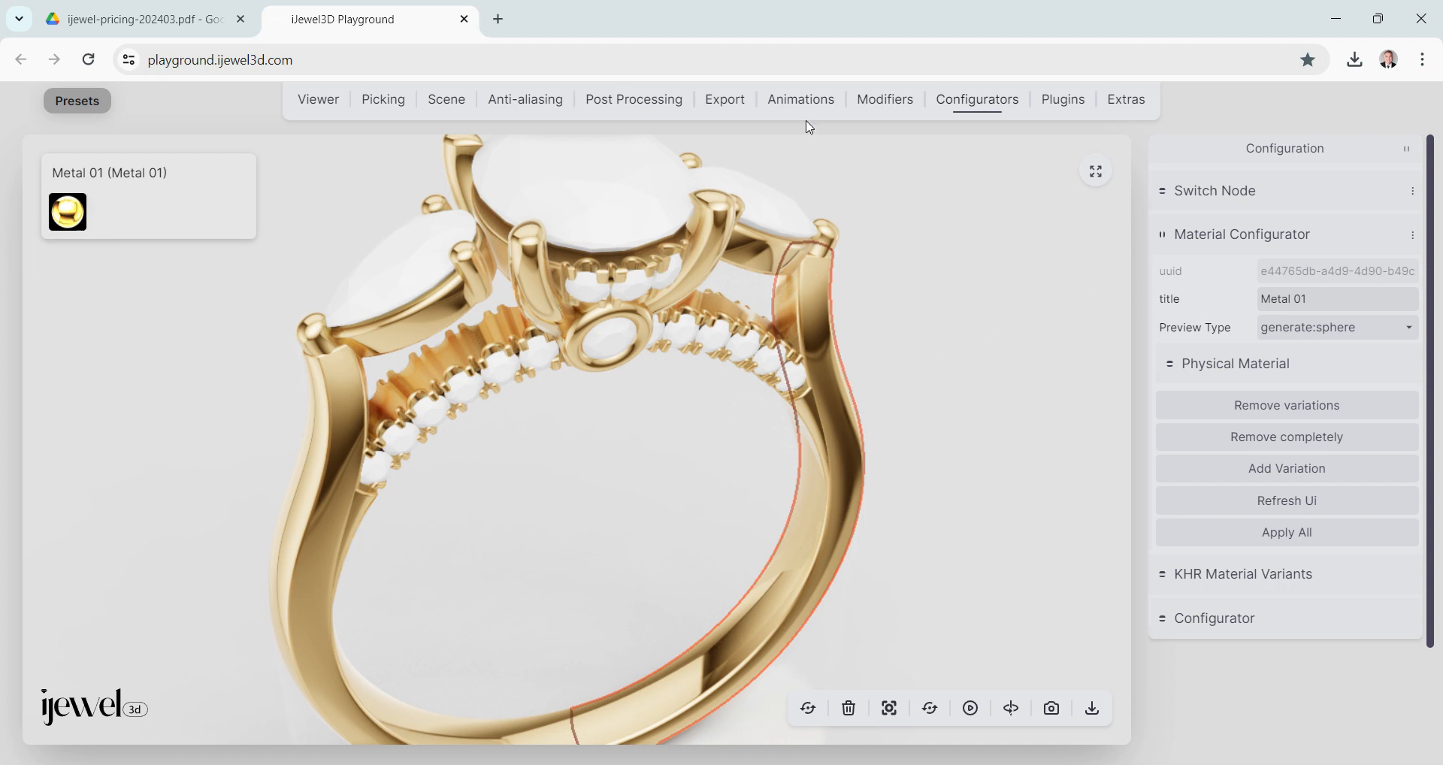
Change the picked shank's Metal 01 colour to the white-metal grey 0xd4d4d4 and examine the ring.
{"action": "left_click", "coordinate": [380, 105]}
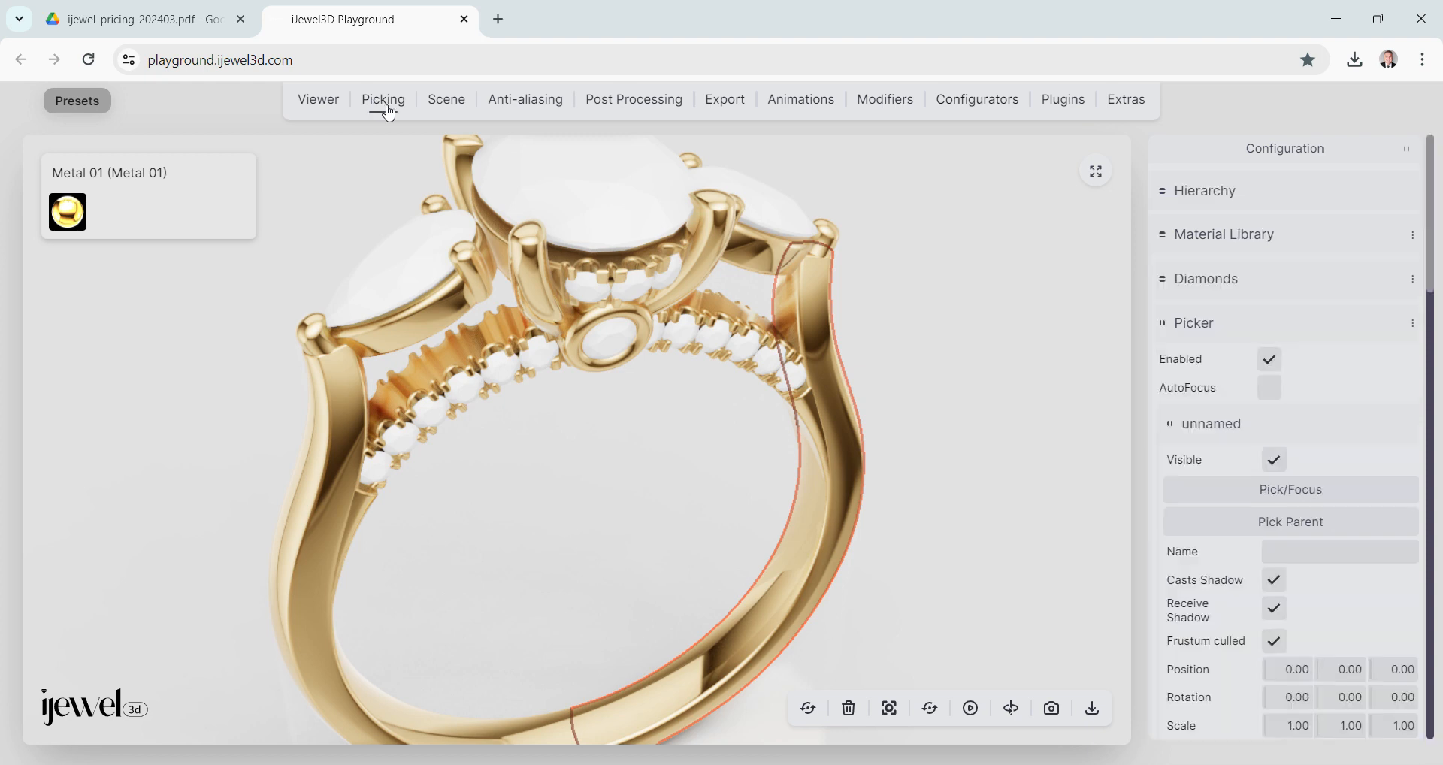
{"action": "scroll", "coordinate": [1263, 408], "scroll_direction": "down", "scroll_amount": 8}
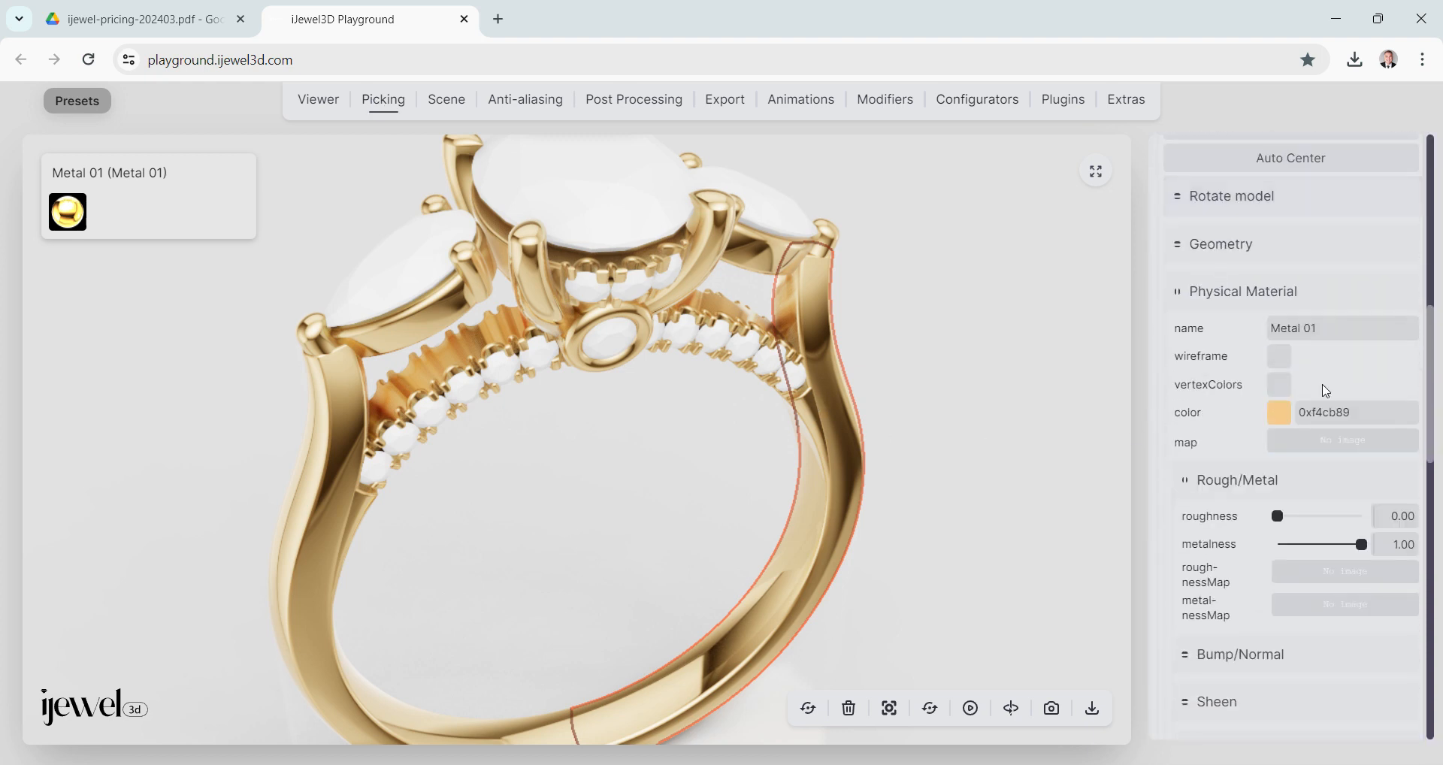
{"action": "left_click", "coordinate": [1301, 416]}
{"action": "left_click_drag", "start_coordinate": [1276, 432], "coordinate": [1245, 444]}
{"action": "left_click_drag", "start_coordinate": [947, 453], "coordinate": [953, 463]}
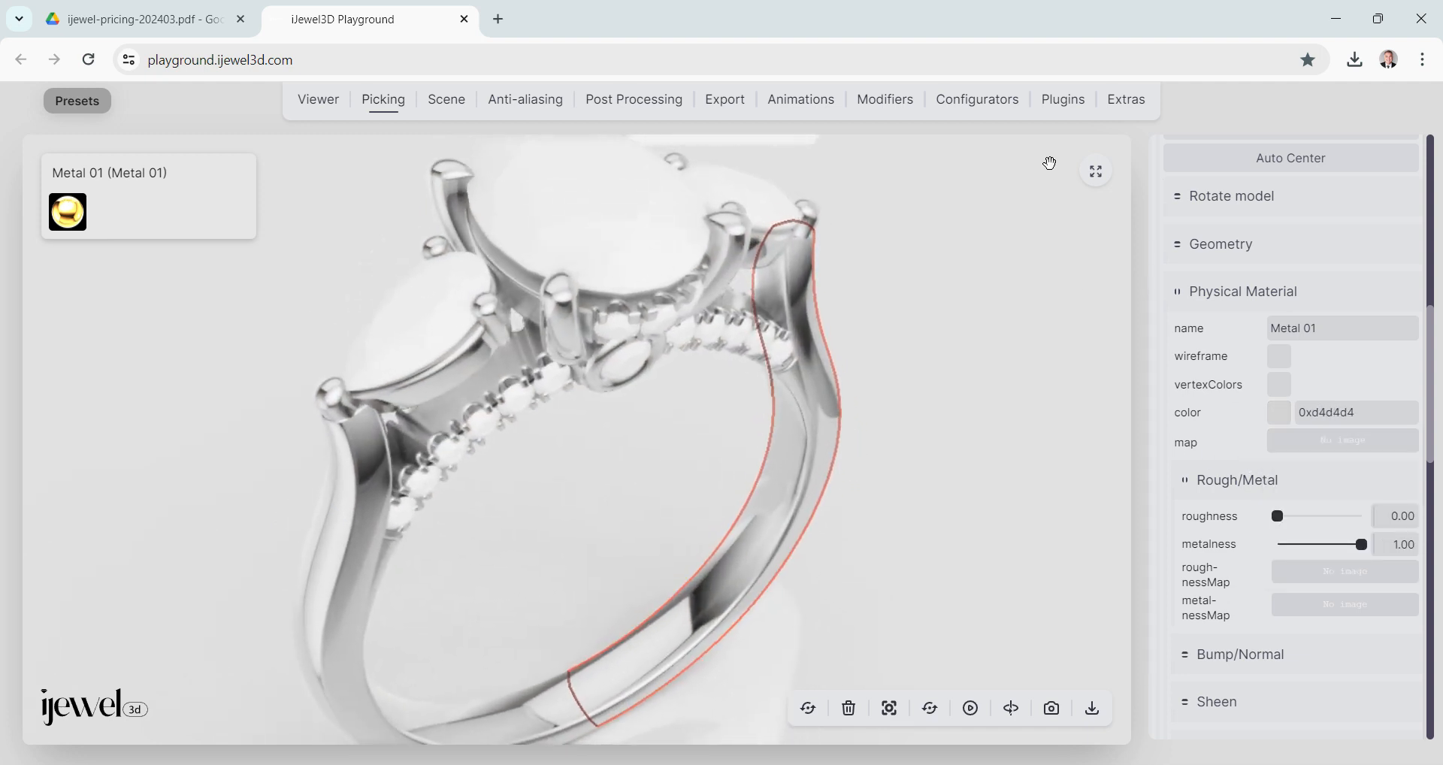
Add the picked shank's white-metal material as a second Metal 01 variation in the Material Configurator.
{"action": "left_click", "coordinate": [988, 105]}
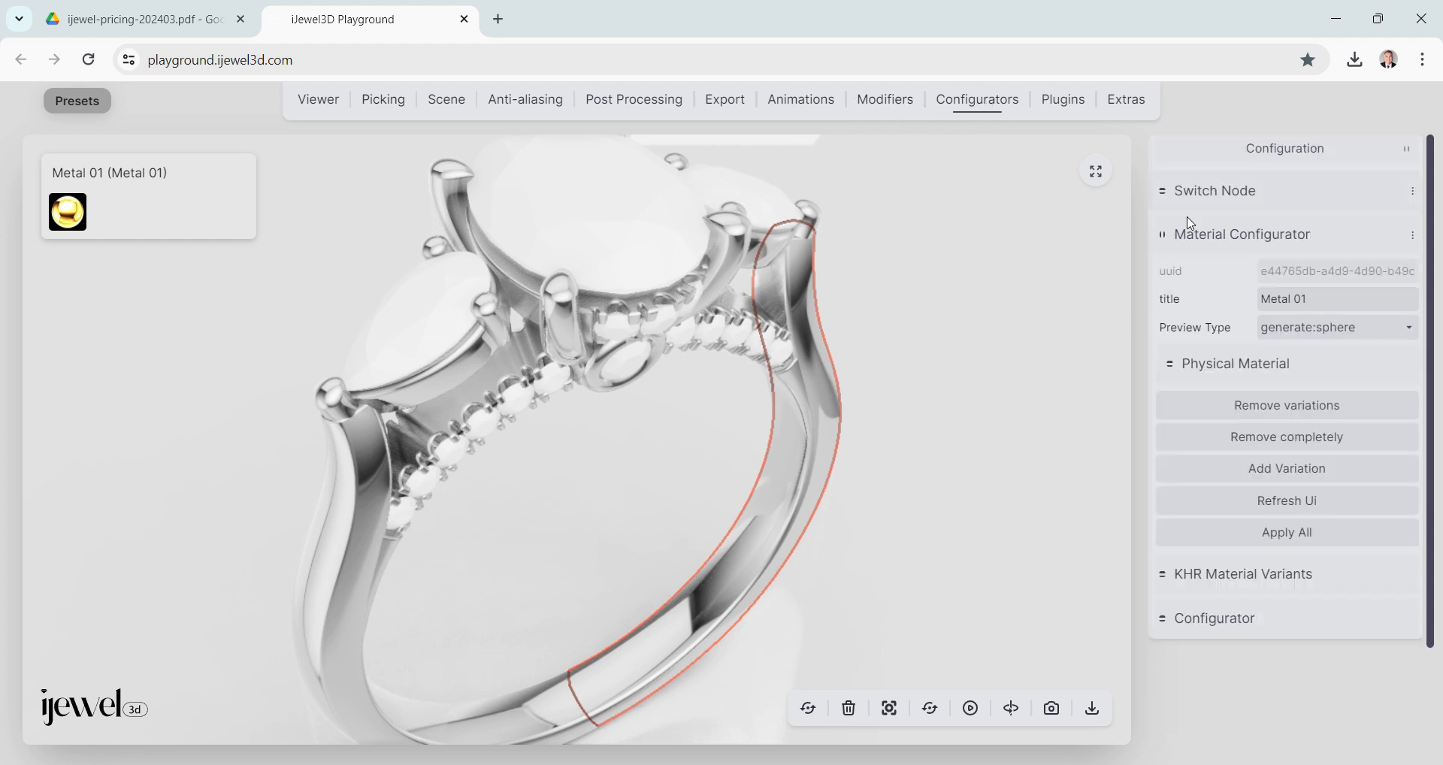
{"action": "left_click", "coordinate": [1215, 241]}
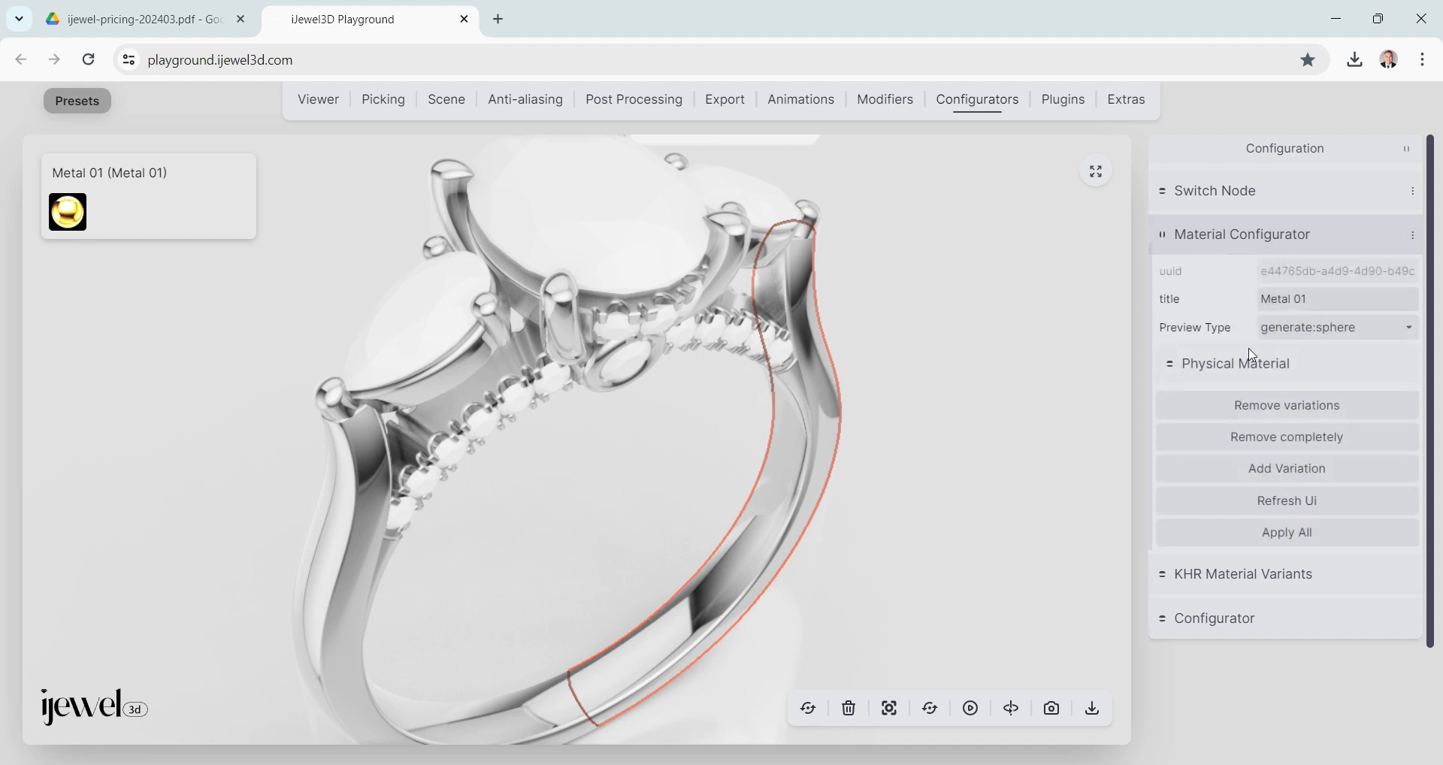
{"action": "left_click", "coordinate": [1278, 475]}
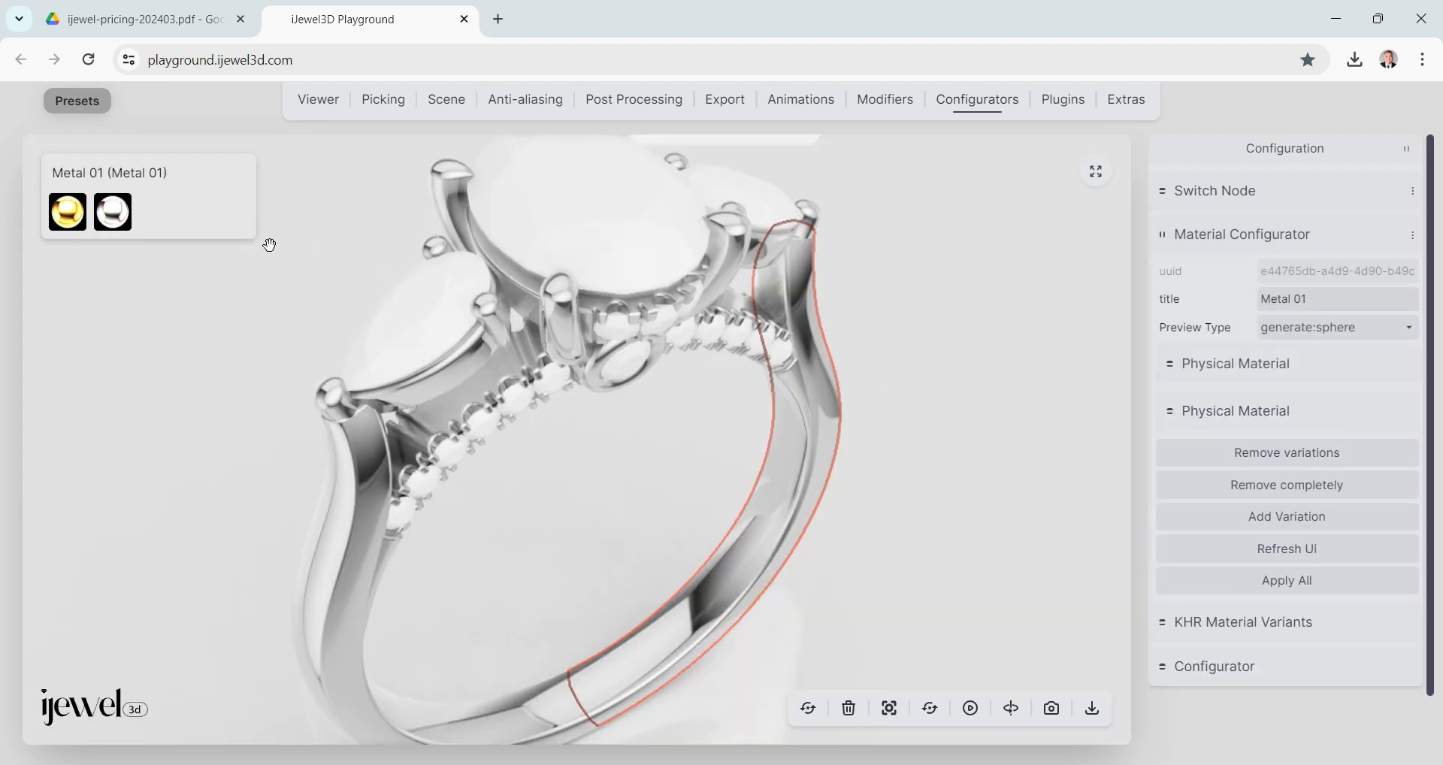
Switch Metal 01 between the gold and white-metal variations, ending on white, and clear the selection.
{"action": "left_click", "coordinate": [70, 213]}
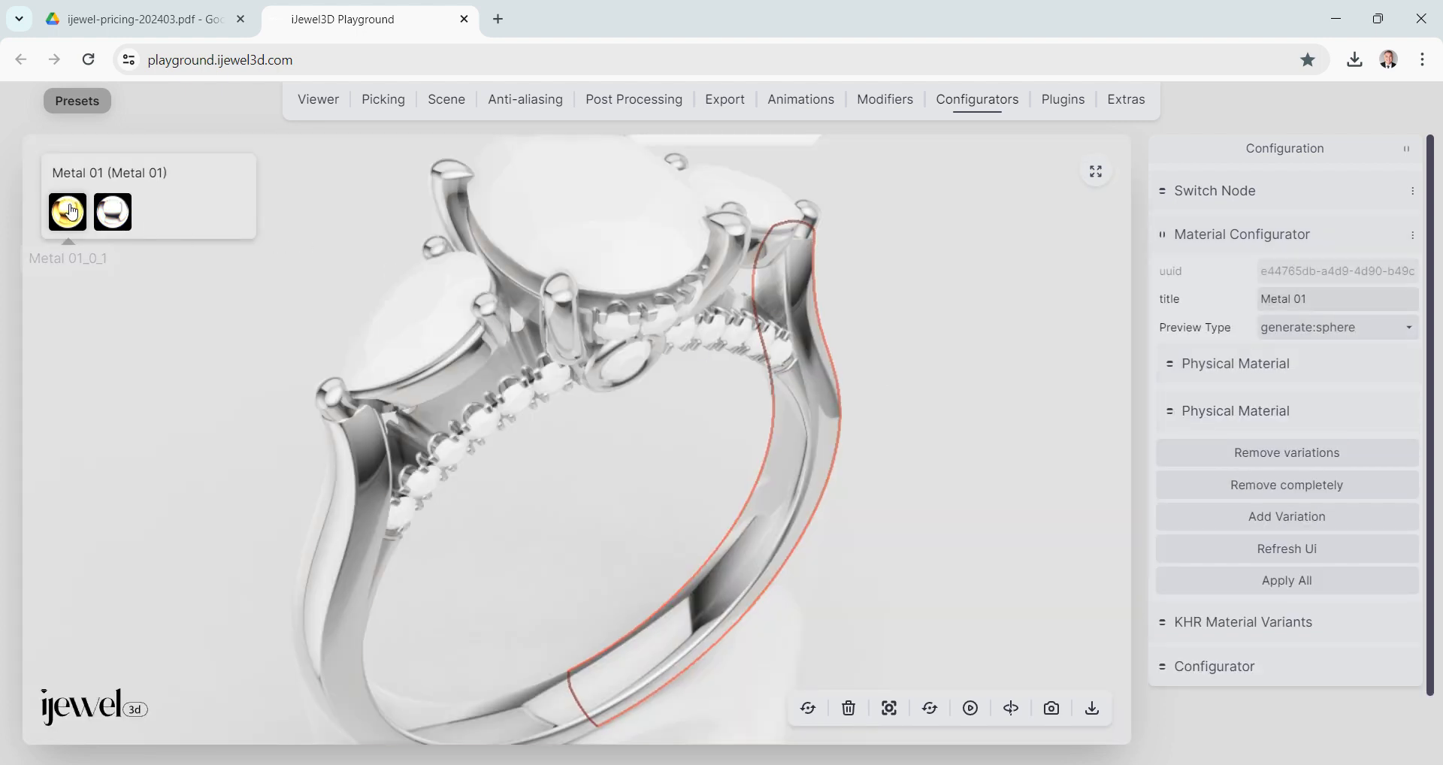
{"action": "left_click", "coordinate": [112, 213]}
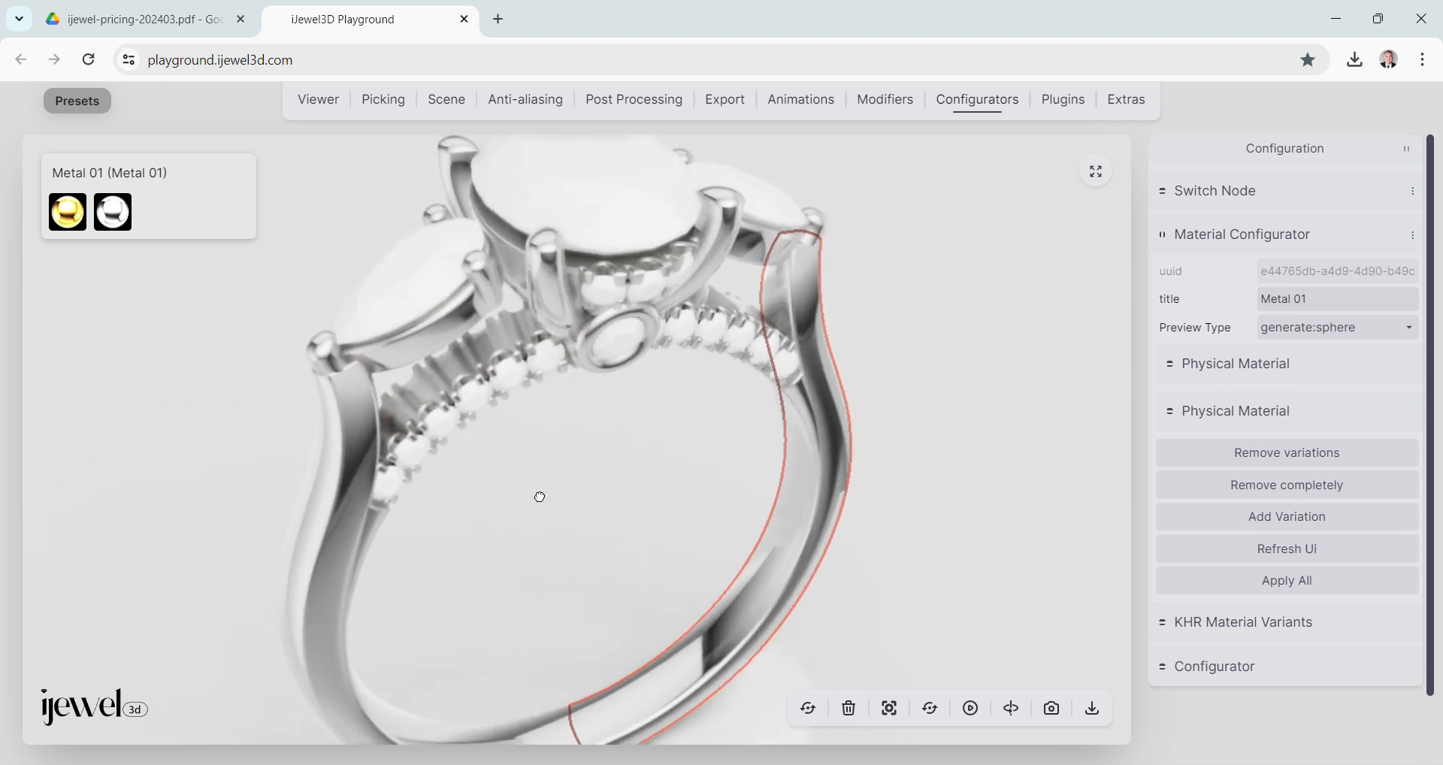
{"action": "left_click", "coordinate": [541, 498]}
{"action": "scroll", "coordinate": [564, 498], "scroll_direction": "down", "scroll_amount": 2}
{"action": "mouse_move", "coordinate": [567, 499]}
{"action": "left_mouse_down"}
{"action": "mouse_move", "coordinate": [530, 467]}
{"action": "mouse_move", "coordinate": [579, 499]}
{"action": "left_mouse_up"}
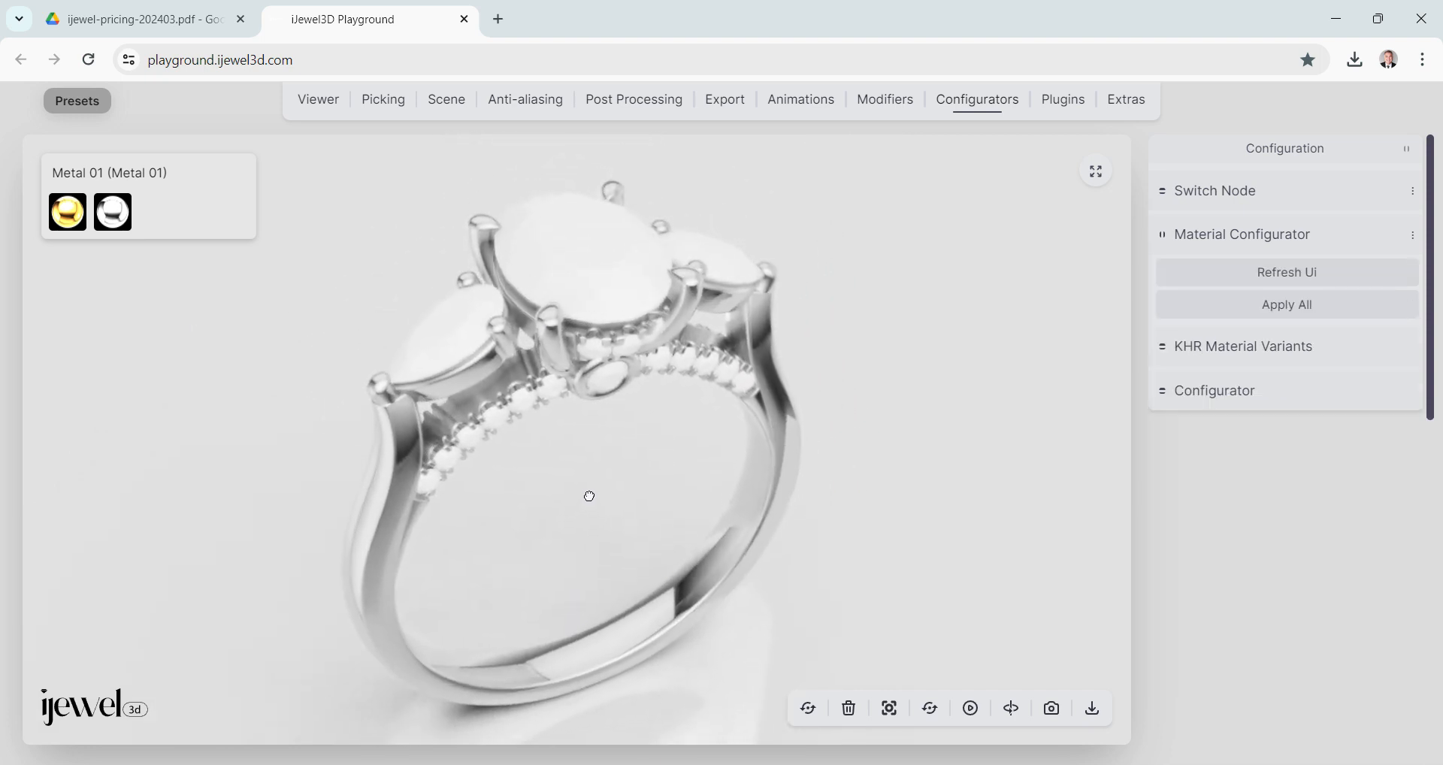
Pick the large oval centre stone and examine its object properties and physical material name and colour.
{"action": "scroll", "coordinate": [590, 444], "scroll_direction": "up", "scroll_amount": 3}
{"action": "left_click_drag", "start_coordinate": [591, 442], "coordinate": [661, 361]}
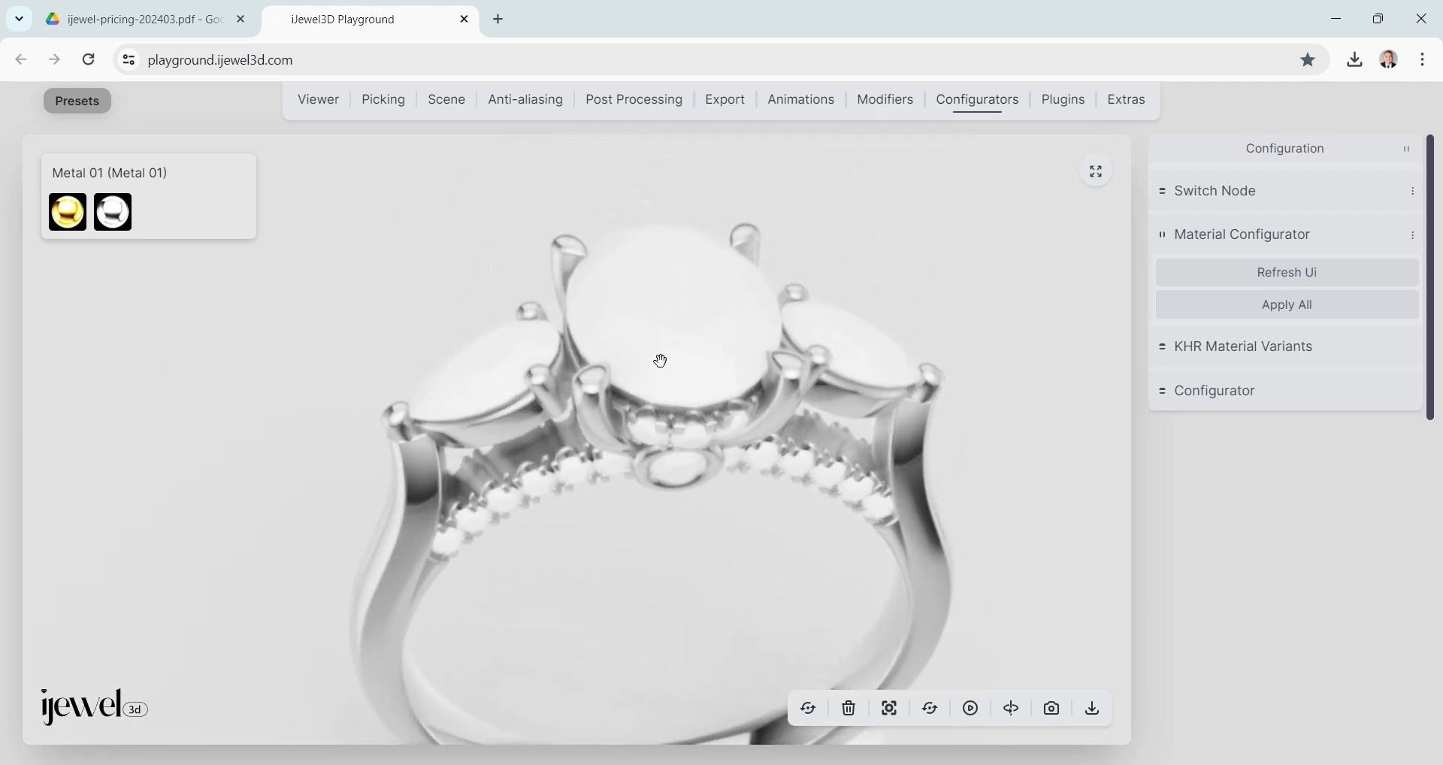
{"action": "left_click", "coordinate": [657, 332]}
{"action": "left_click", "coordinate": [382, 101]}
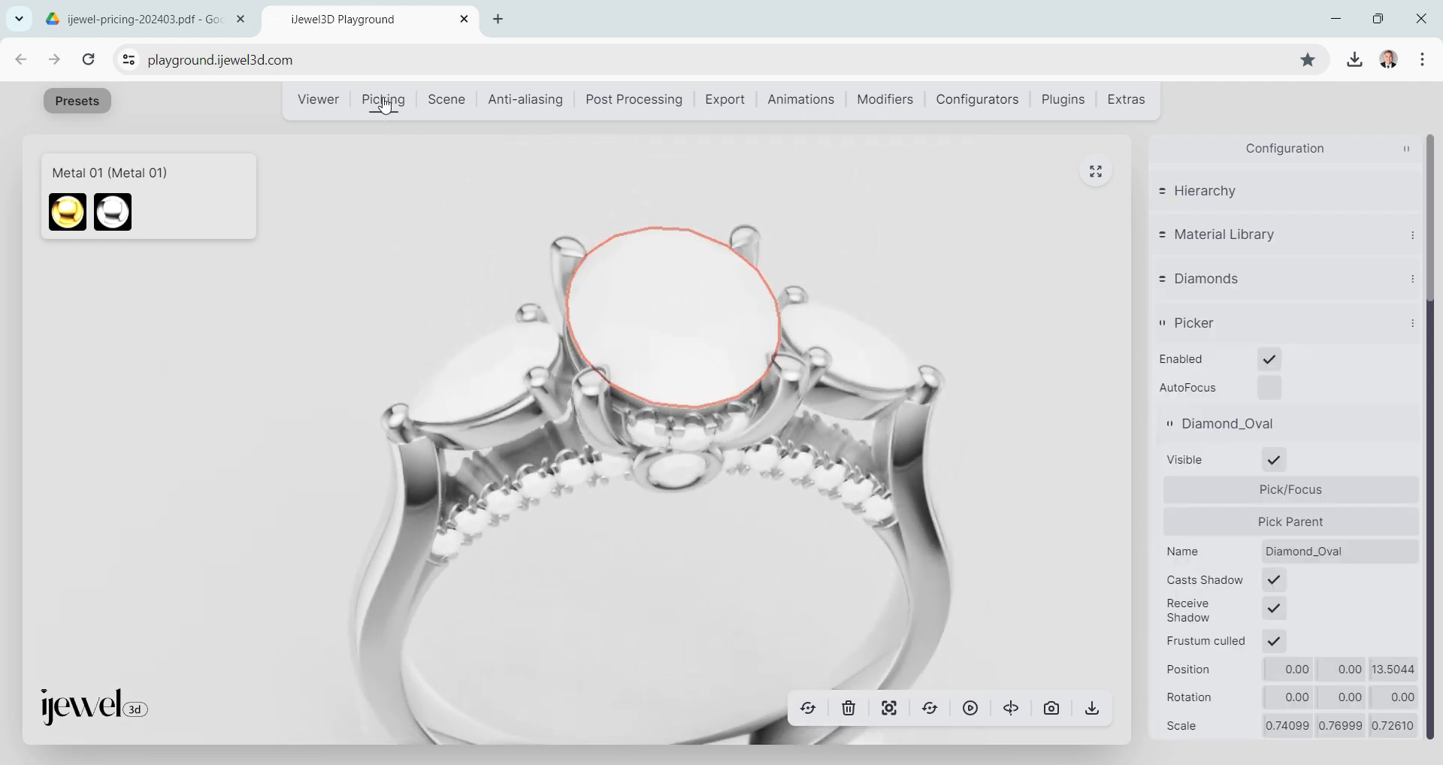
{"action": "scroll", "coordinate": [1278, 436], "scroll_direction": "down", "scroll_amount": 6}
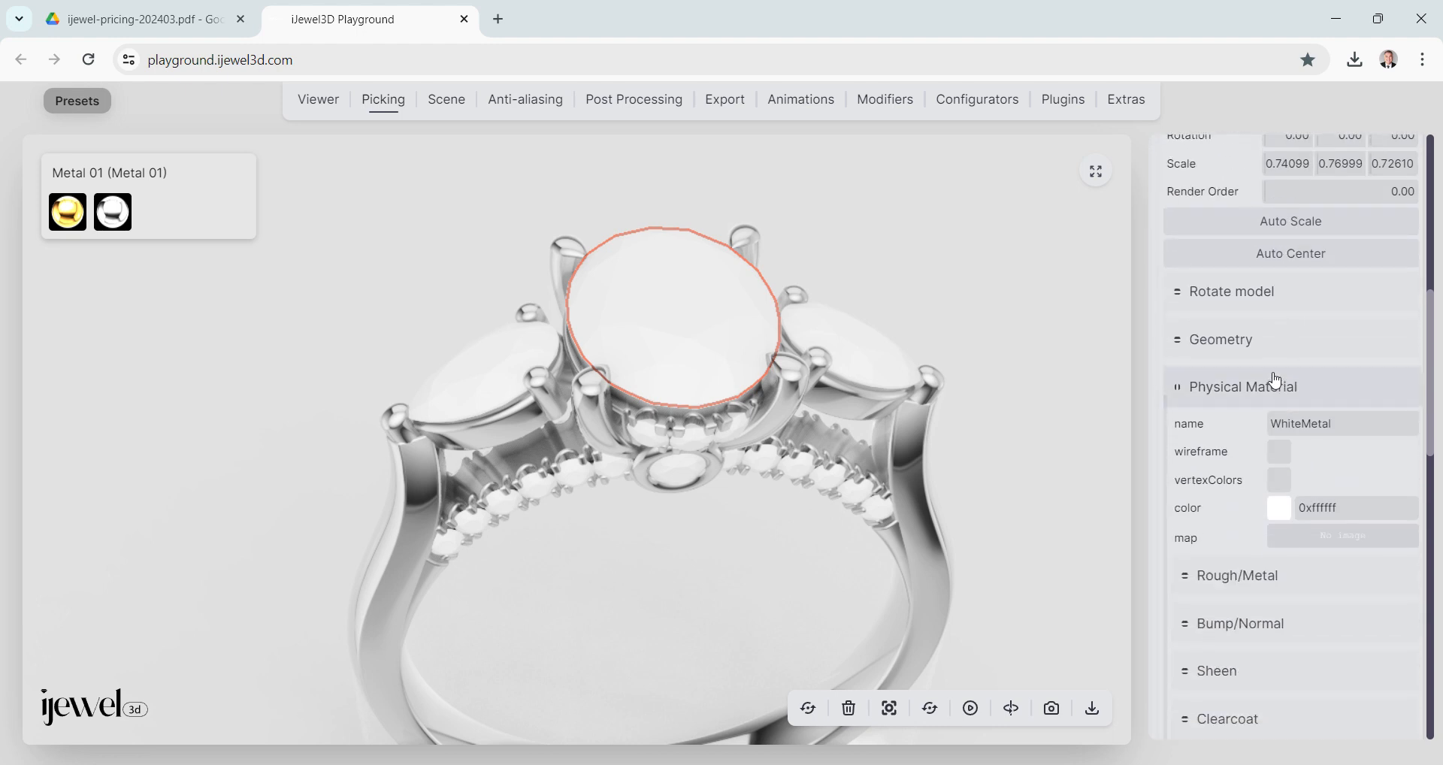
{"action": "scroll", "coordinate": [1275, 380], "scroll_direction": "up", "scroll_amount": 5}
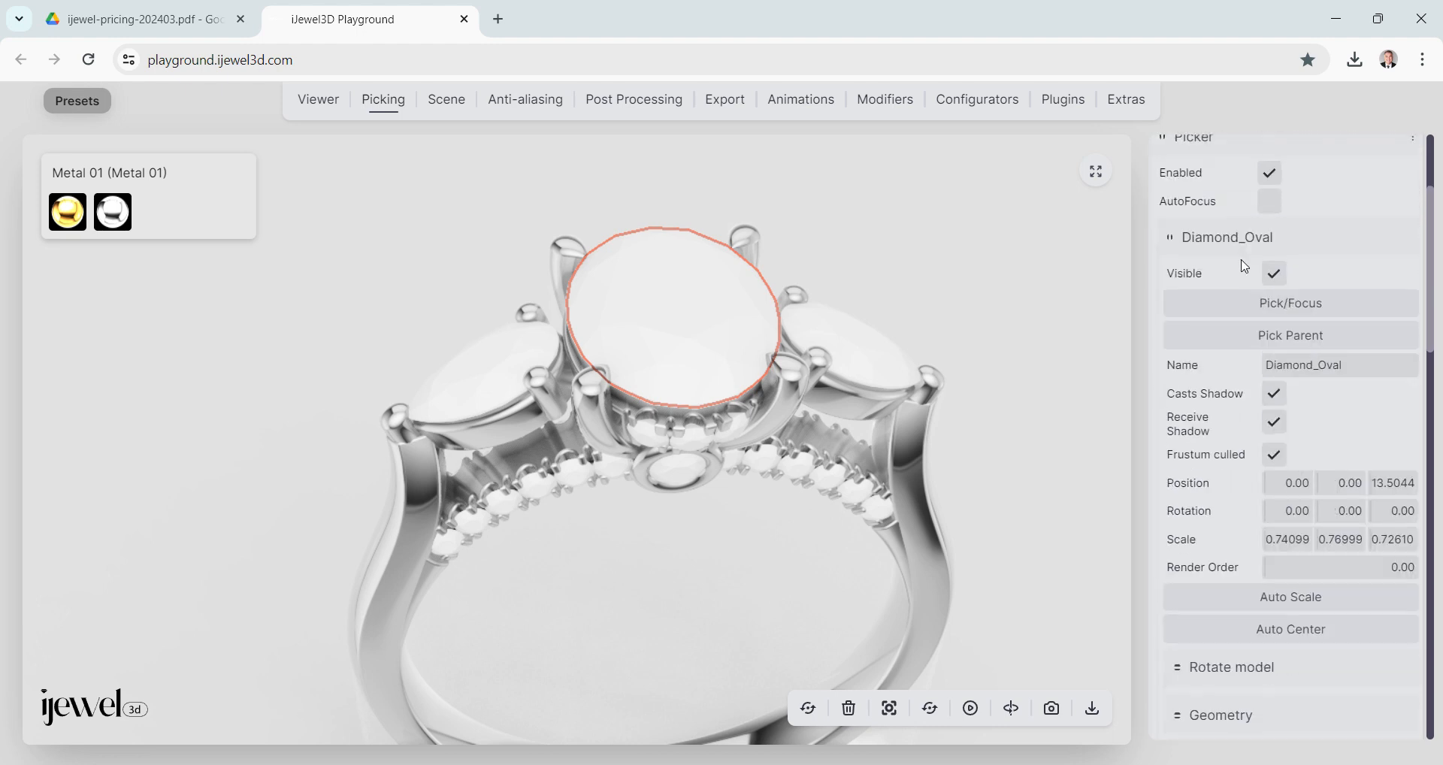
{"action": "scroll", "coordinate": [1245, 267], "scroll_direction": "up", "scroll_amount": 2}
{"action": "scroll", "coordinate": [1245, 268], "scroll_direction": "down", "scroll_amount": 4}
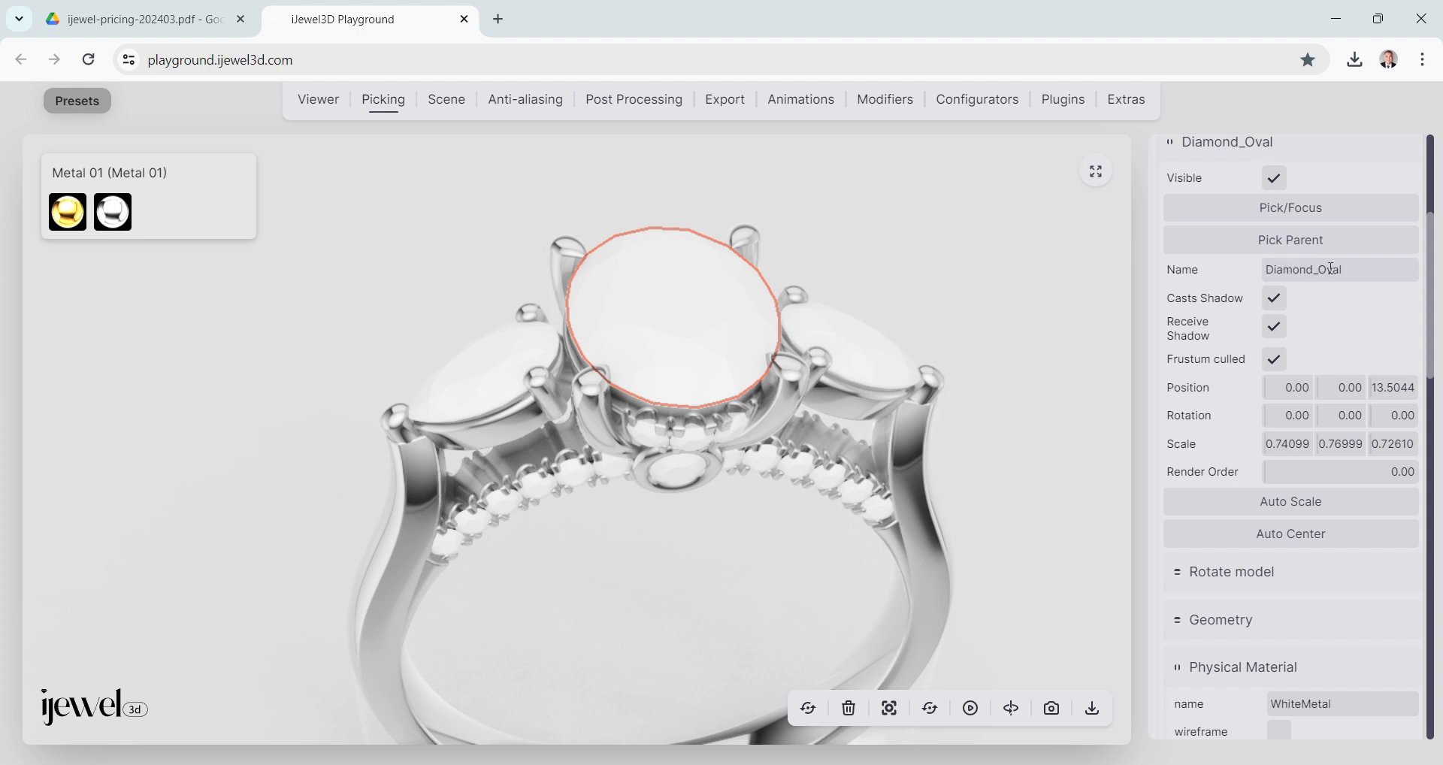
{"action": "scroll", "coordinate": [1308, 323], "scroll_direction": "down", "scroll_amount": 4}
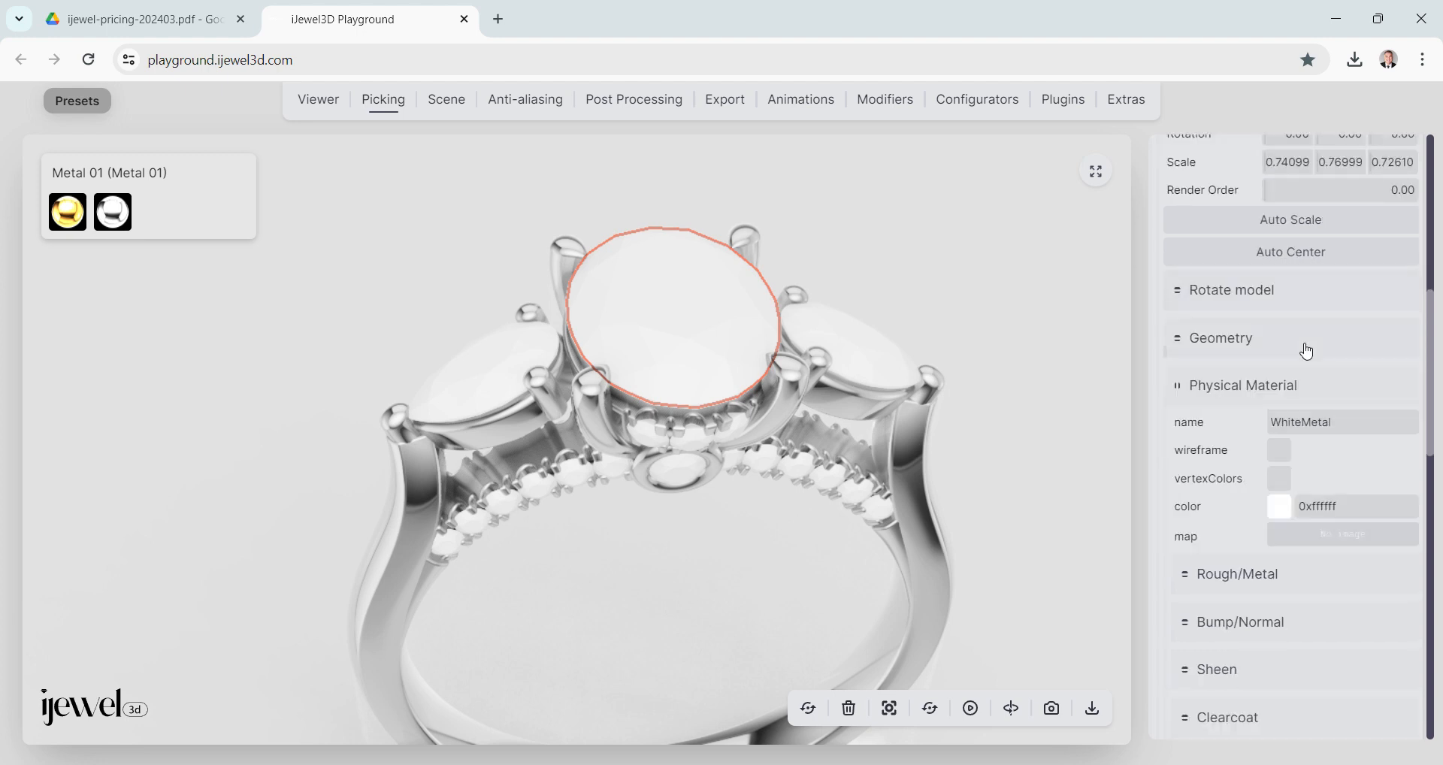
{"action": "scroll", "coordinate": [1227, 339], "scroll_direction": "down", "scroll_amount": 1}
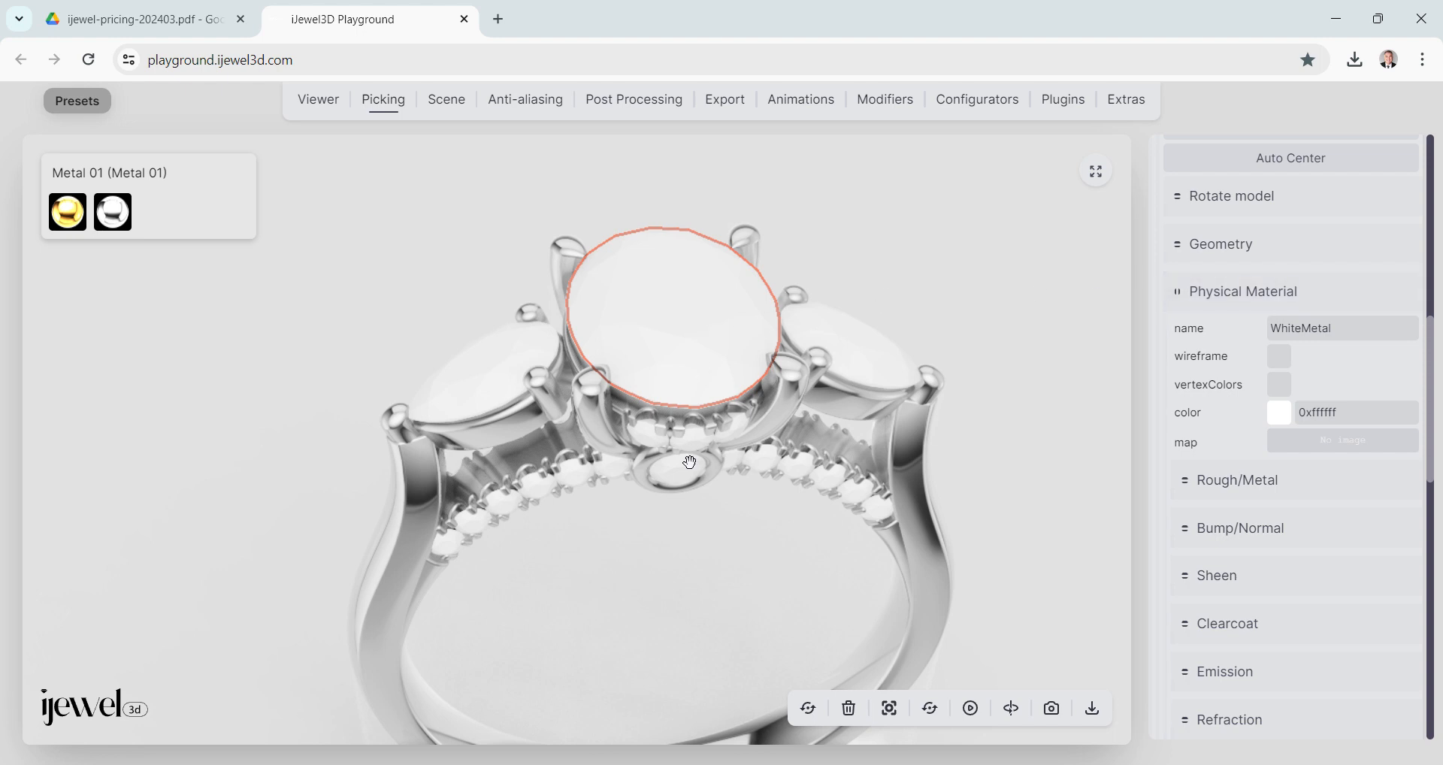
Pick a side stone and a small accent stone in turn and check the material name assigned to each.
{"action": "mouse_move", "coordinate": [690, 329]}
{"action": "left_mouse_down"}
{"action": "mouse_move", "coordinate": [682, 315]}
{"action": "mouse_move", "coordinate": [703, 318]}
{"action": "left_mouse_up"}
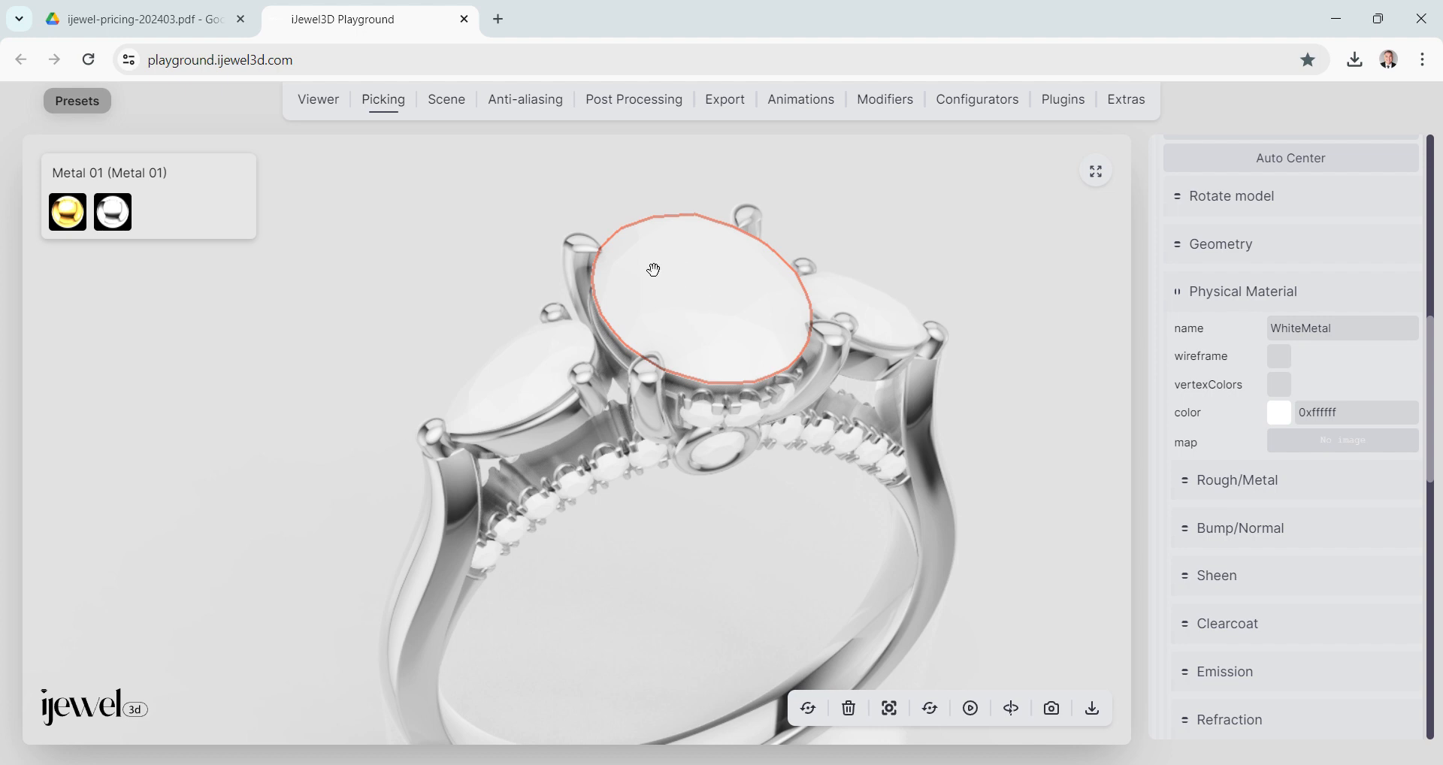
{"action": "left_click", "coordinate": [712, 279]}
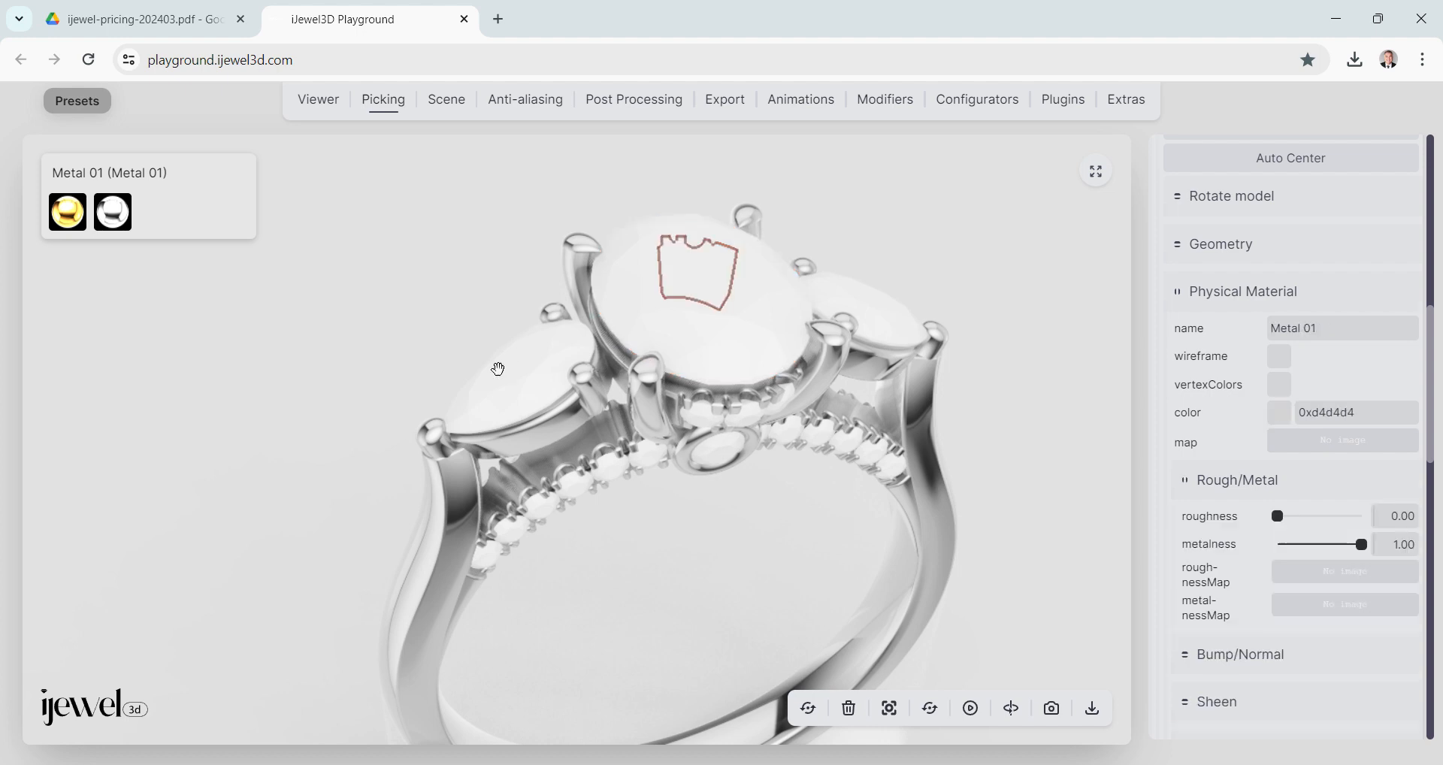
{"action": "left_click", "coordinate": [495, 370]}
{"action": "left_click_drag", "start_coordinate": [512, 347], "coordinate": [489, 303]}
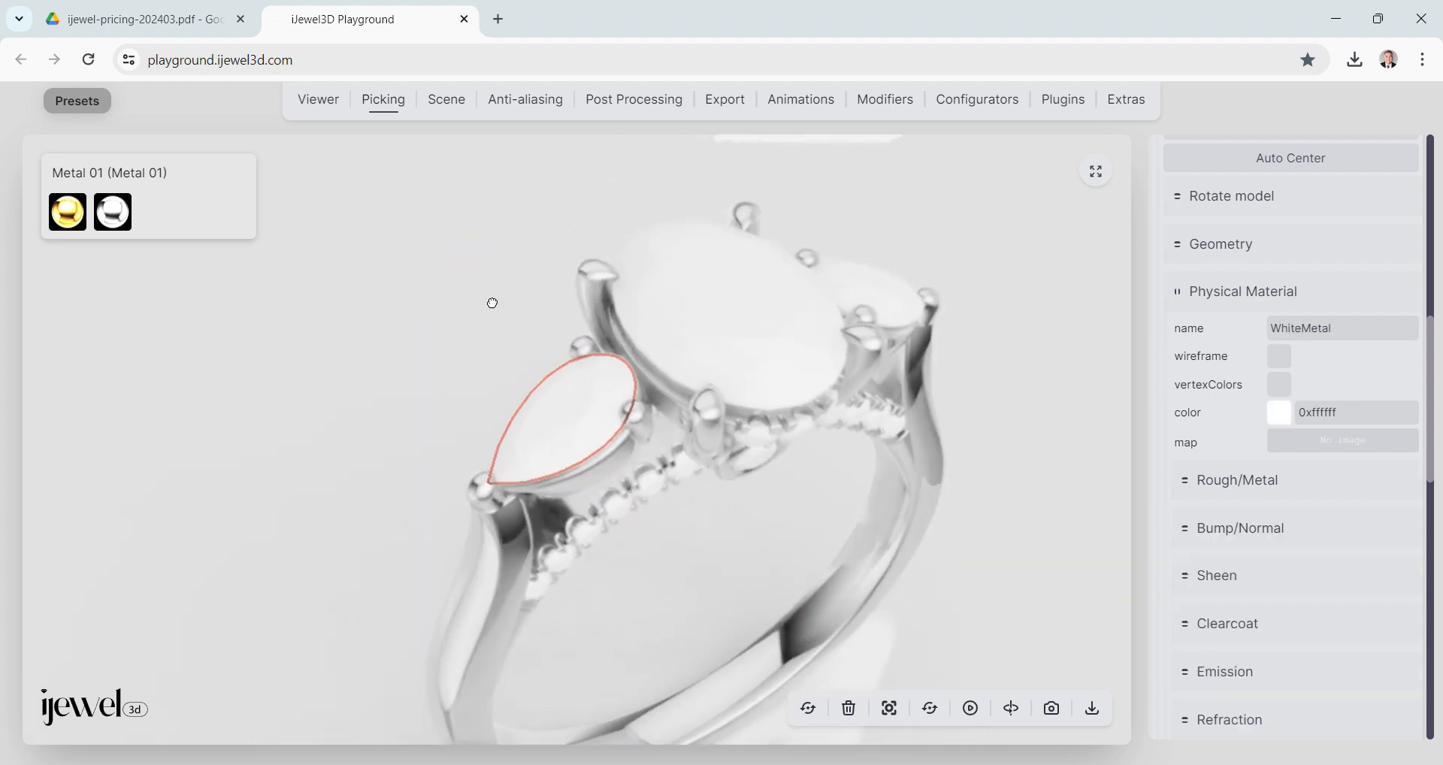
{"action": "left_click", "coordinate": [636, 475]}
{"action": "mouse_move", "coordinate": [674, 541]}
{"action": "left_mouse_down"}
{"action": "mouse_move", "coordinate": [645, 508]}
{"action": "mouse_move", "coordinate": [673, 538]}
{"action": "left_mouse_up"}
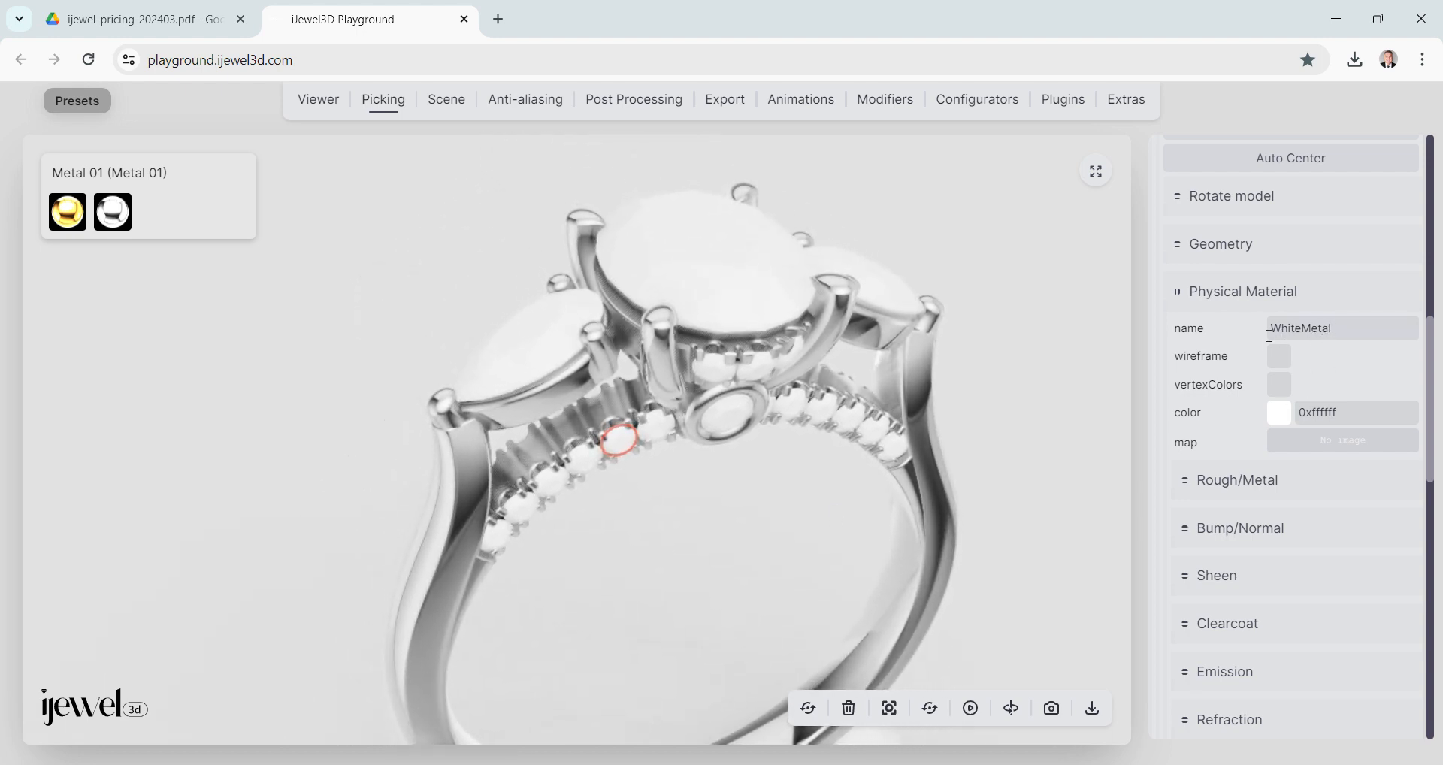
{"action": "left_click_drag", "start_coordinate": [685, 506], "coordinate": [670, 506]}
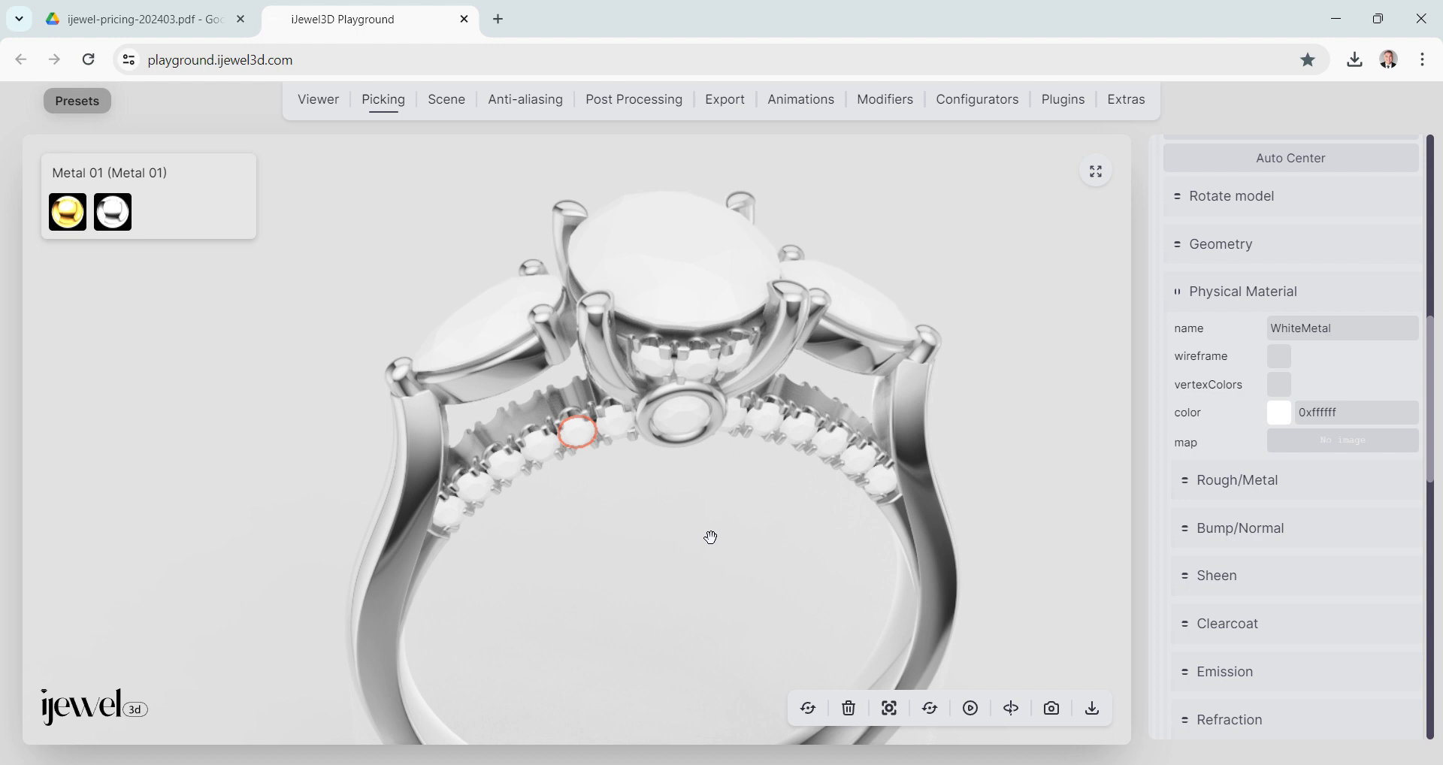
Look up the Rhino layering tutorials on the iJewel3d YouTube channel in a new tab, and return to the Playground.
{"action": "left_click", "coordinate": [499, 20]}
{"action": "left_click", "coordinate": [1409, 94]}
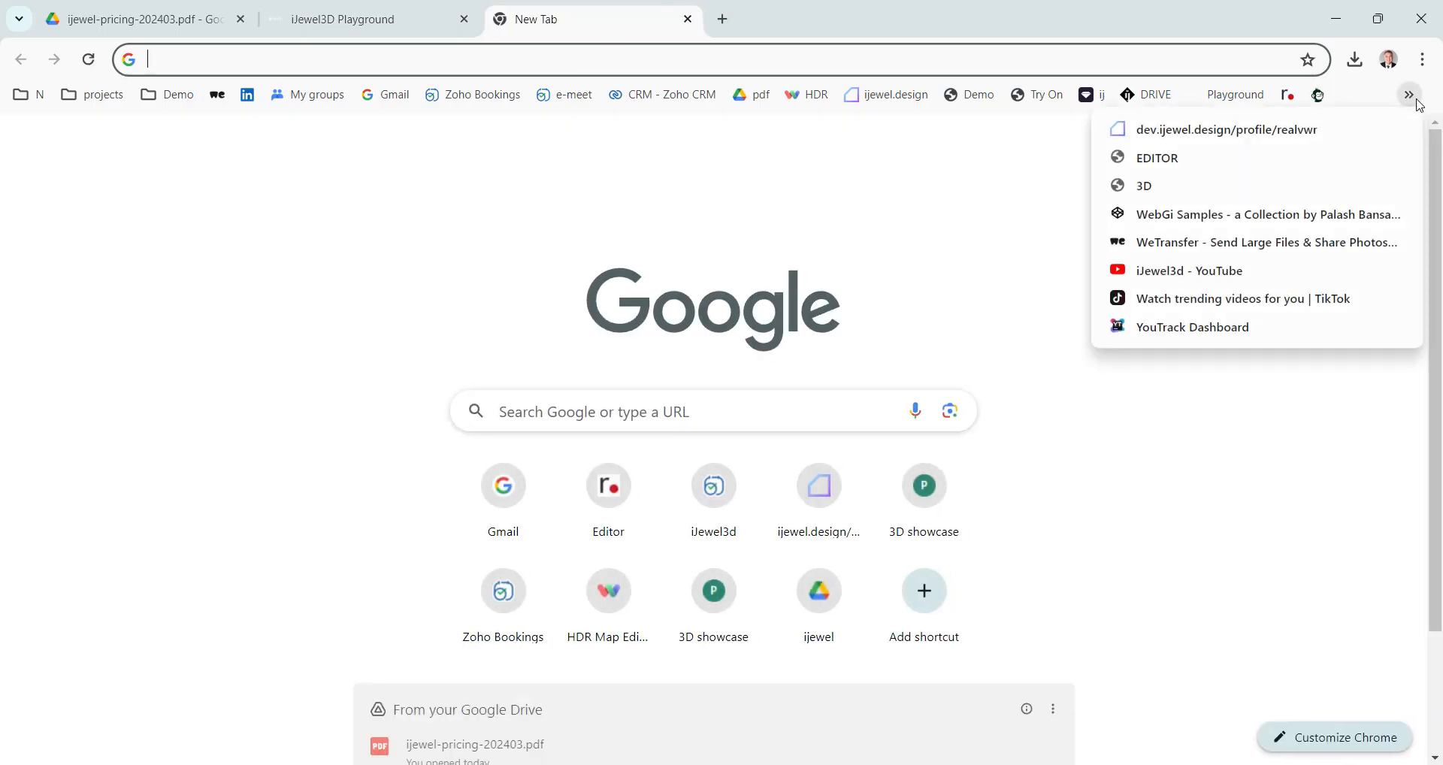
{"action": "left_click", "coordinate": [1193, 273]}
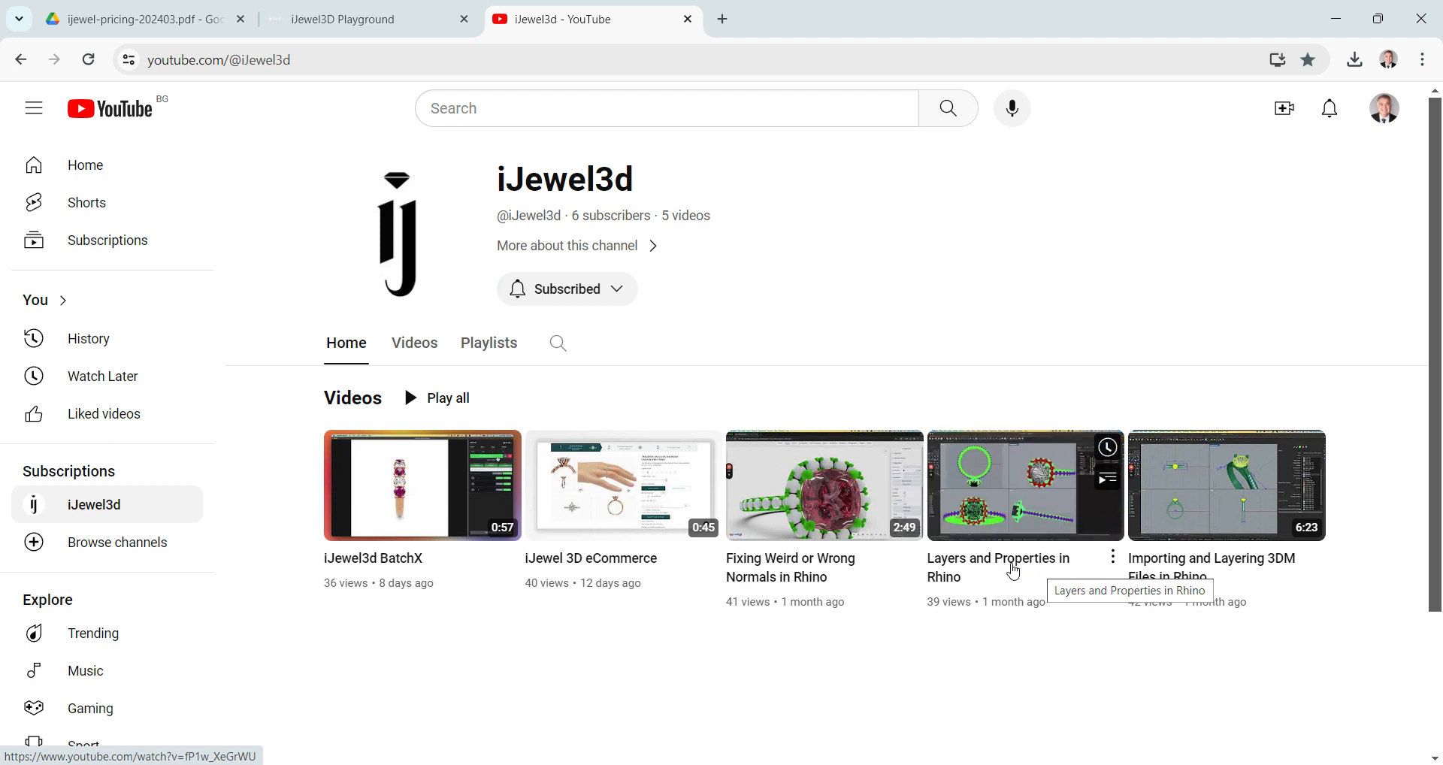
{"action": "left_click", "coordinate": [373, 23]}
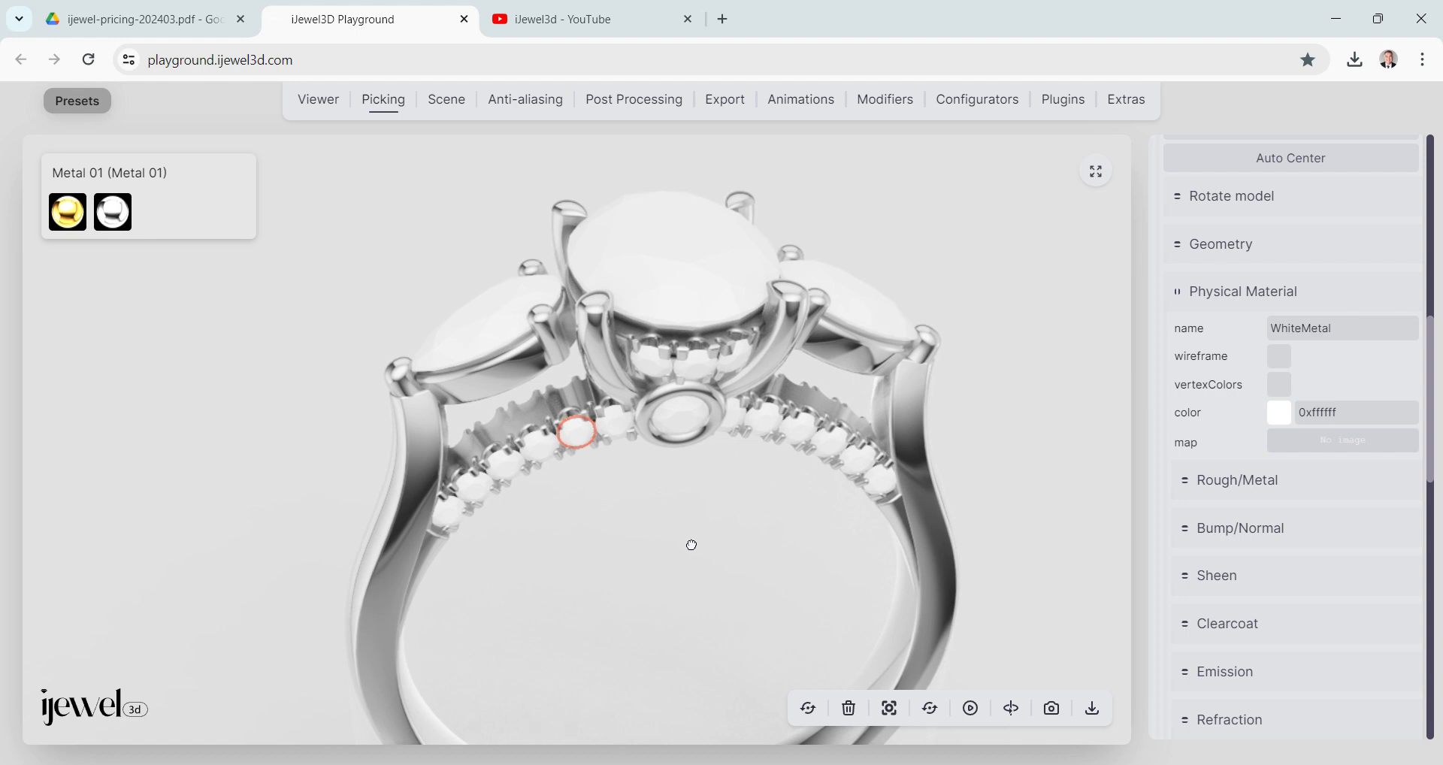
Rename the WhiteMetal material of the picked small accent stone to Diamond.
{"action": "right_click_drag", "start_coordinate": [692, 547], "coordinate": [639, 554]}
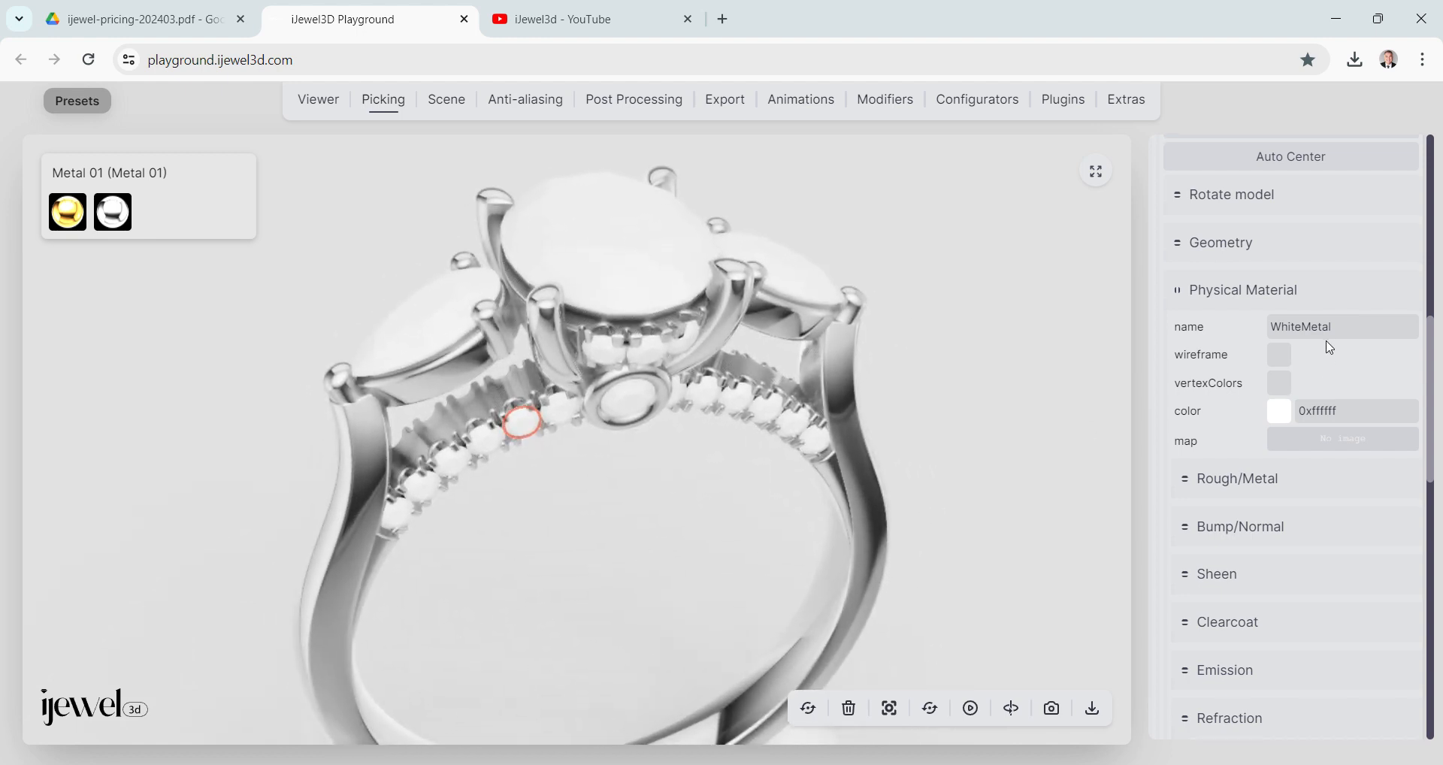
{"action": "scroll", "coordinate": [1326, 348], "scroll_direction": "down", "scroll_amount": 5}
{"action": "scroll", "coordinate": [1309, 414], "scroll_direction": "up", "scroll_amount": 4}
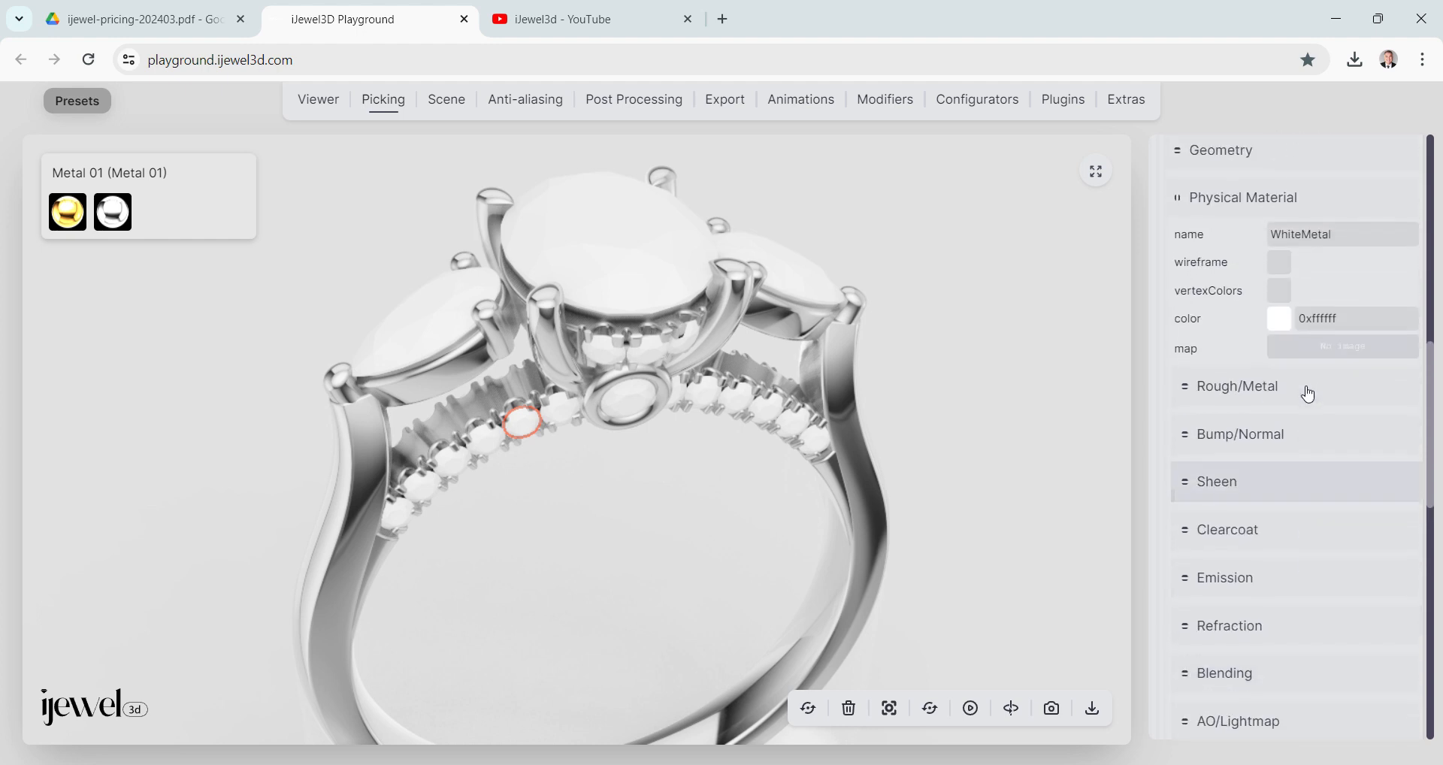
{"action": "scroll", "coordinate": [1309, 394], "scroll_direction": "up", "scroll_amount": 3}
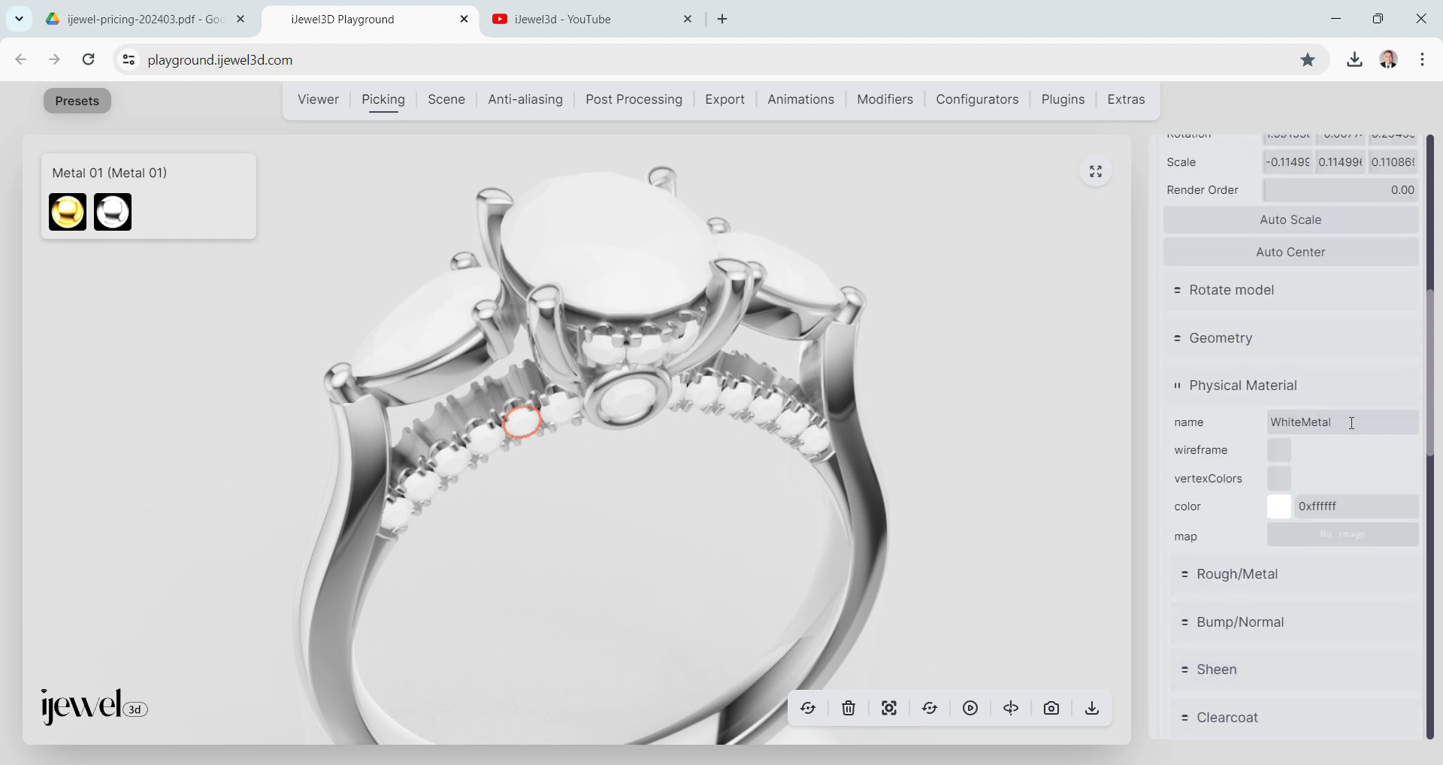
{"action": "left_click_drag", "start_coordinate": [1353, 424], "coordinate": [1228, 442]}
{"action": "type", "text": "Diamond"}
Pick the centre stone and both side stones to check their material name, ending on the centre stone.
{"action": "left_click", "coordinate": [593, 268]}
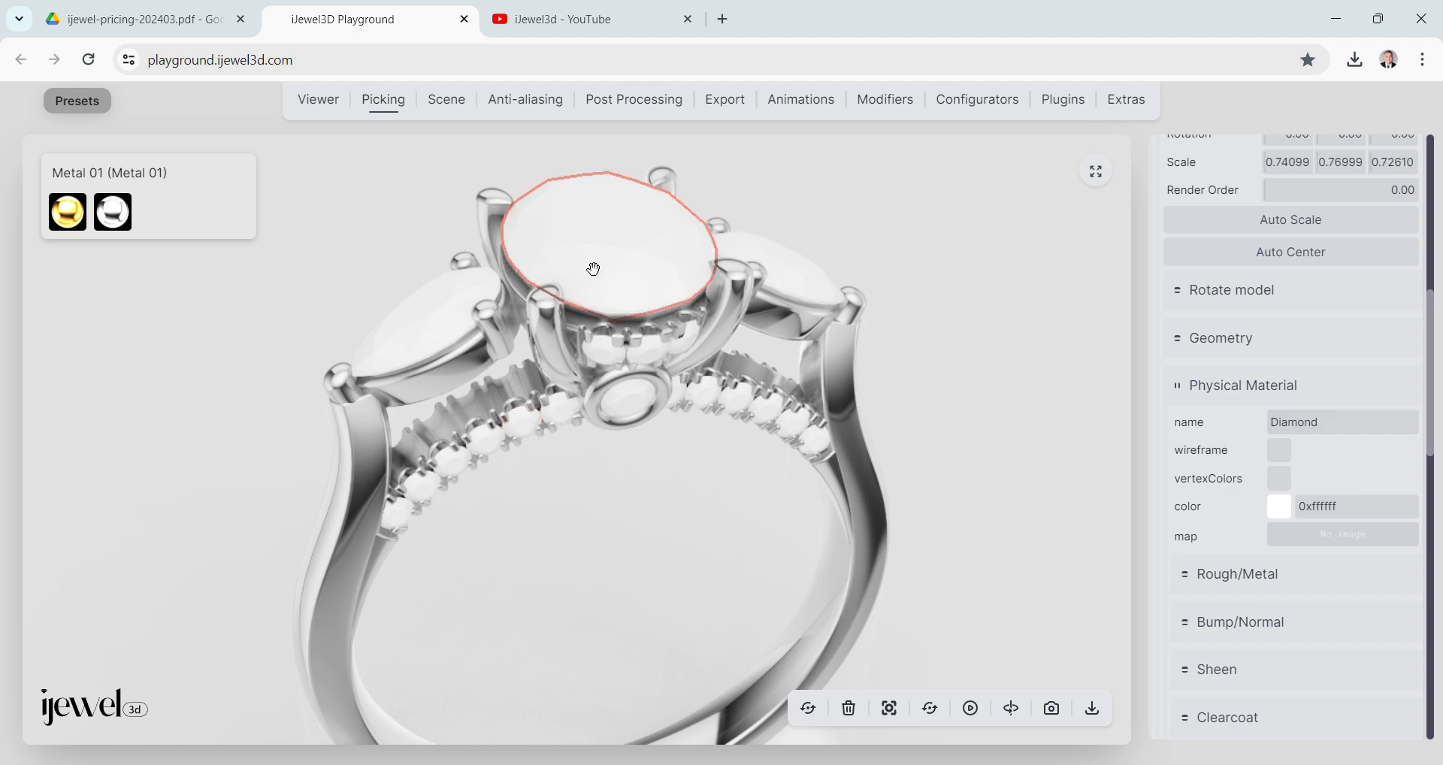
{"action": "left_click", "coordinate": [447, 316]}
{"action": "left_click", "coordinate": [797, 275]}
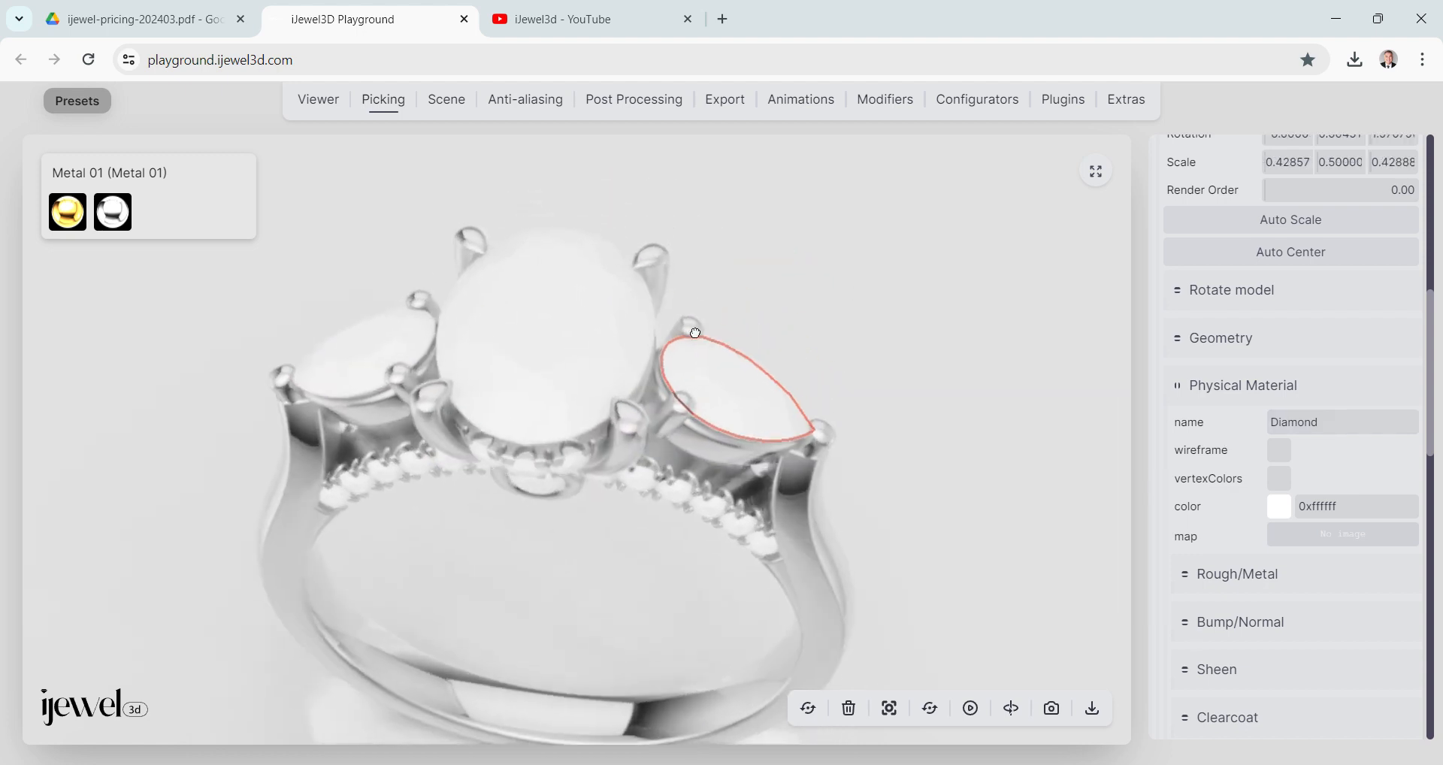
{"action": "left_click", "coordinate": [612, 272]}
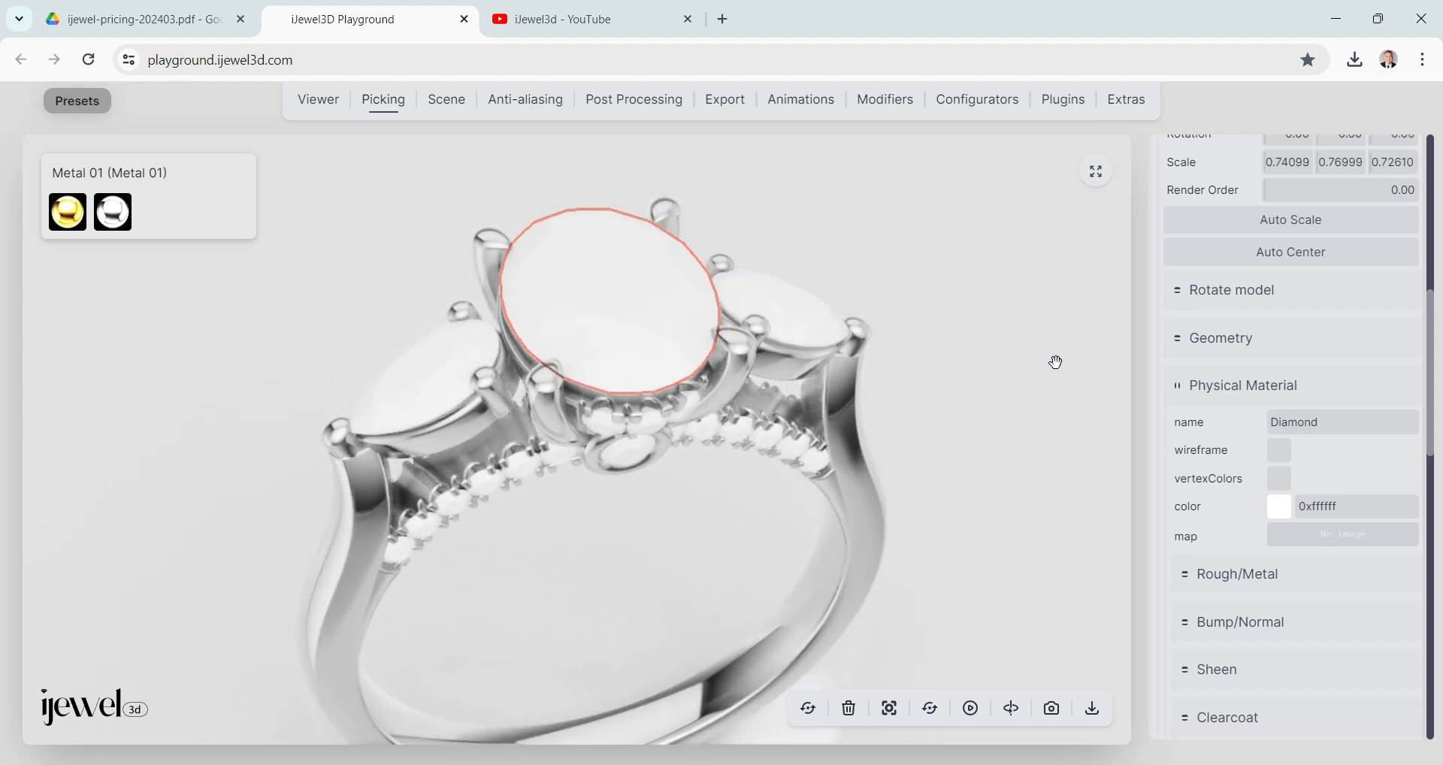
Download the picked centre stone's Diamond material as a pmat file.
{"action": "scroll", "coordinate": [1289, 380], "scroll_direction": "down", "scroll_amount": 4}
{"action": "scroll", "coordinate": [1285, 366], "scroll_direction": "down", "scroll_amount": 4}
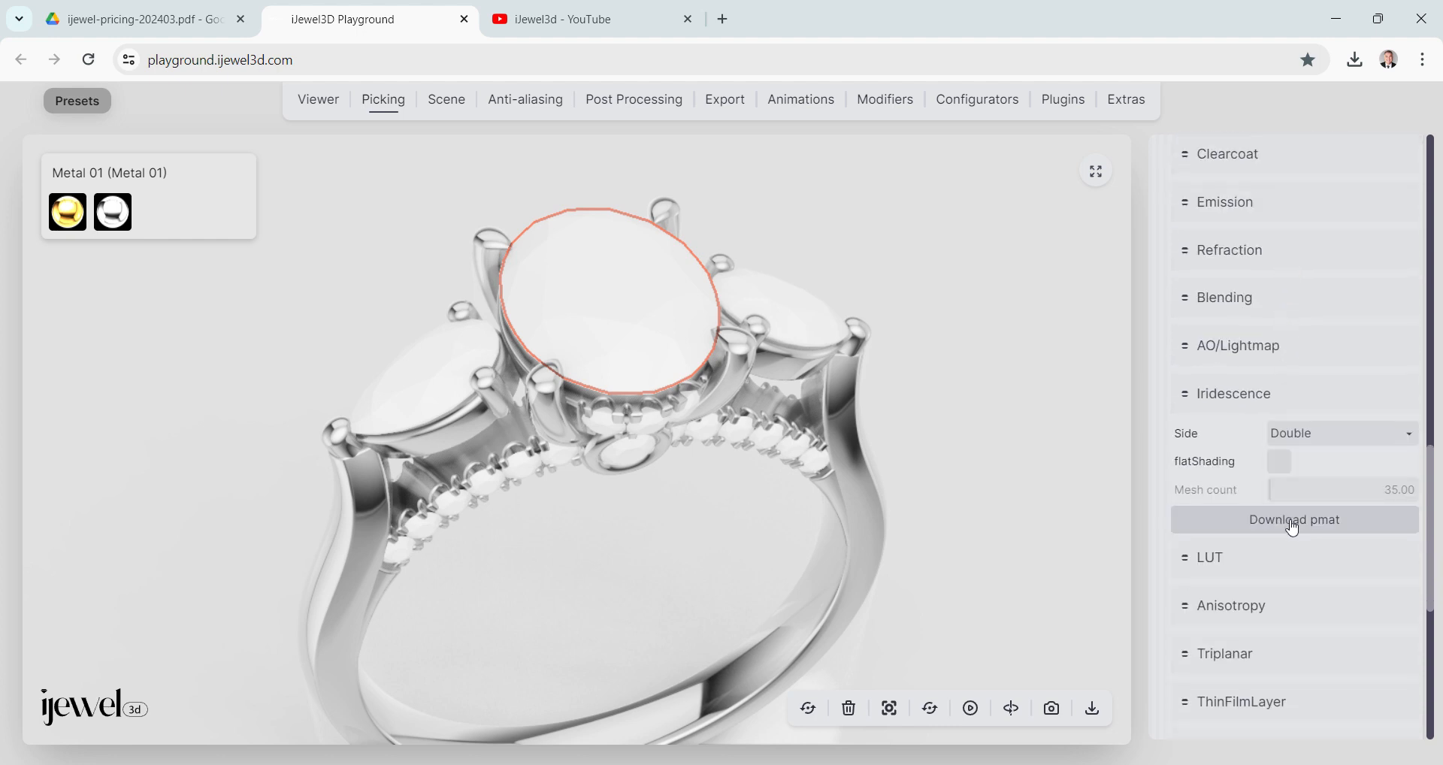
{"action": "left_click", "coordinate": [1293, 529]}
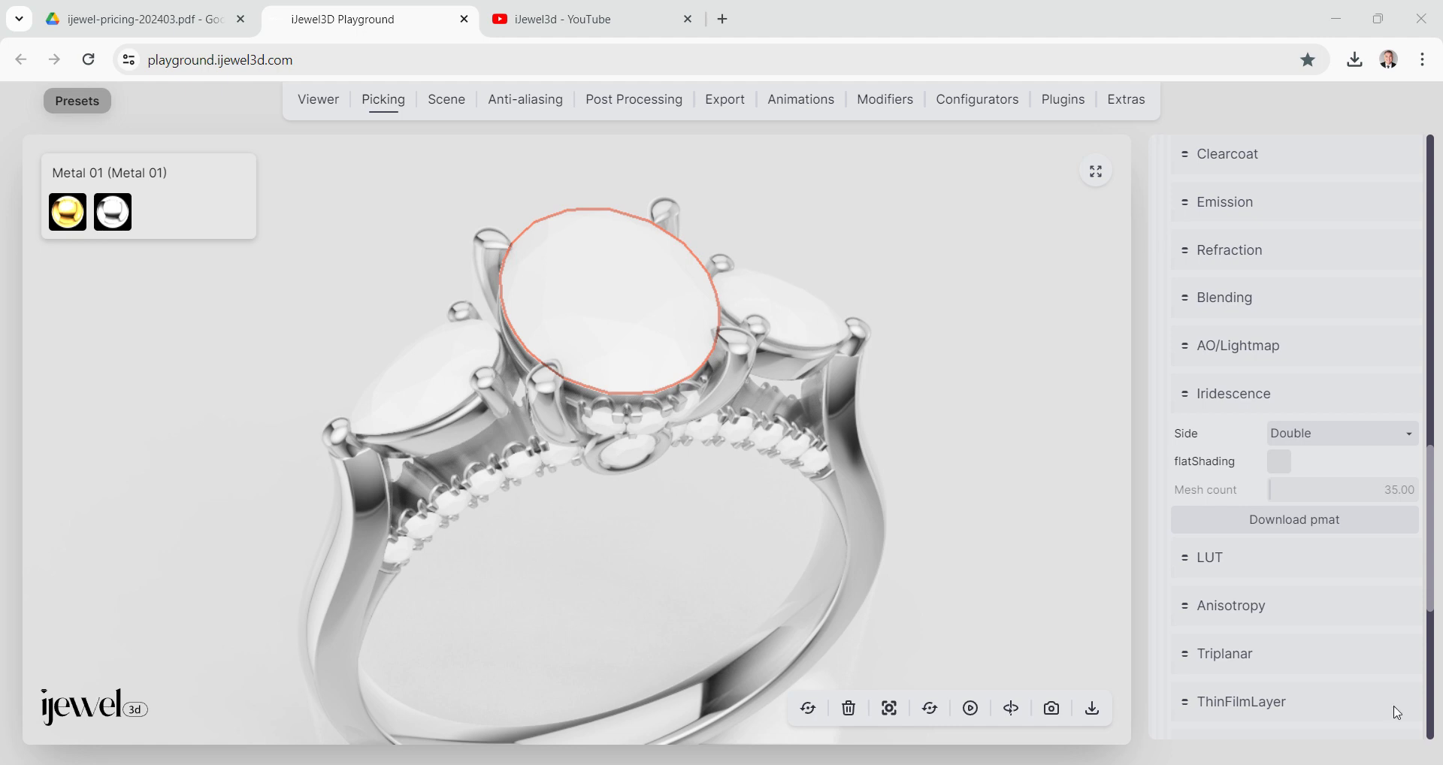
{"action": "left_click", "coordinate": [1315, 526]}
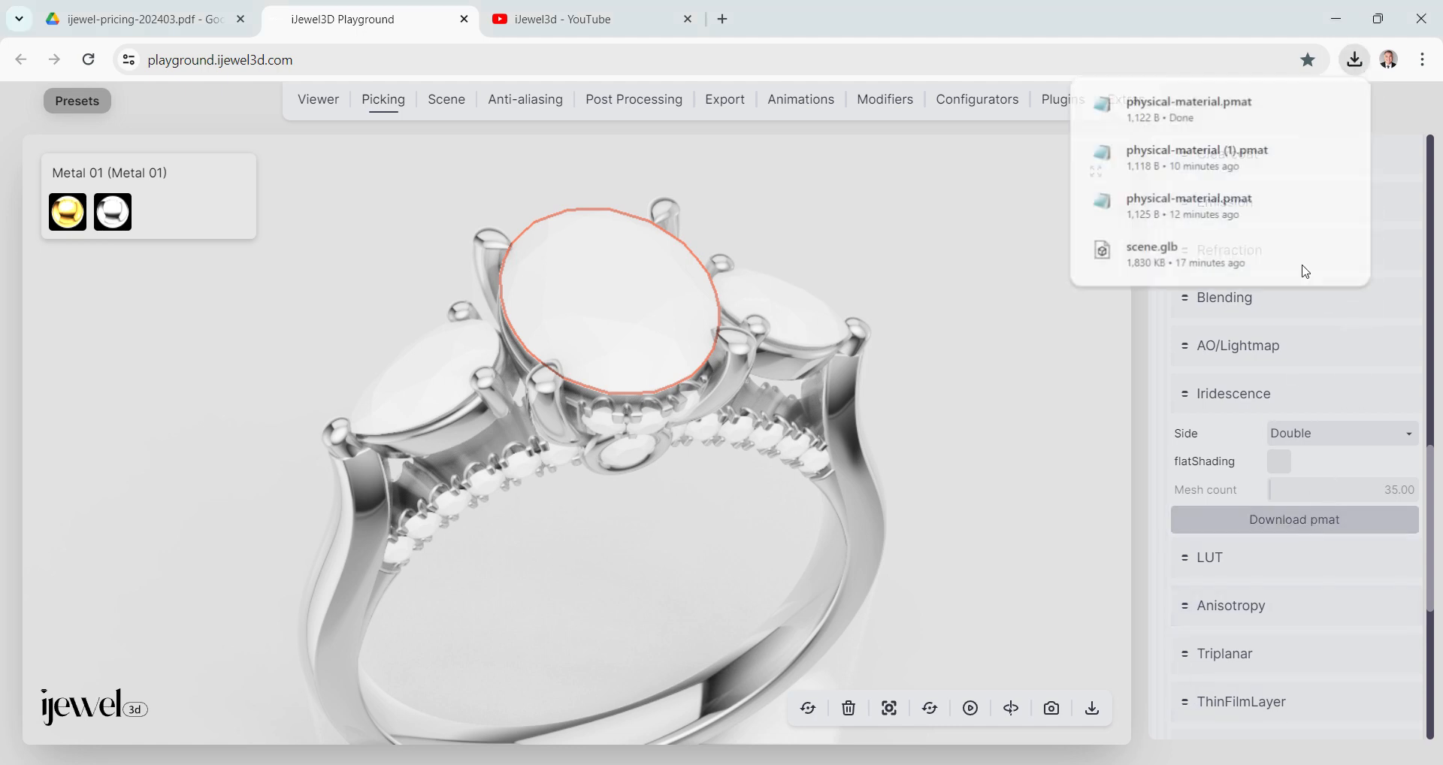
Apply the downloaded physical-material.pmat from the Downloads folder to the selected centre stone only, not to all objects using its material.
{"action": "left_click", "coordinate": [1315, 108]}
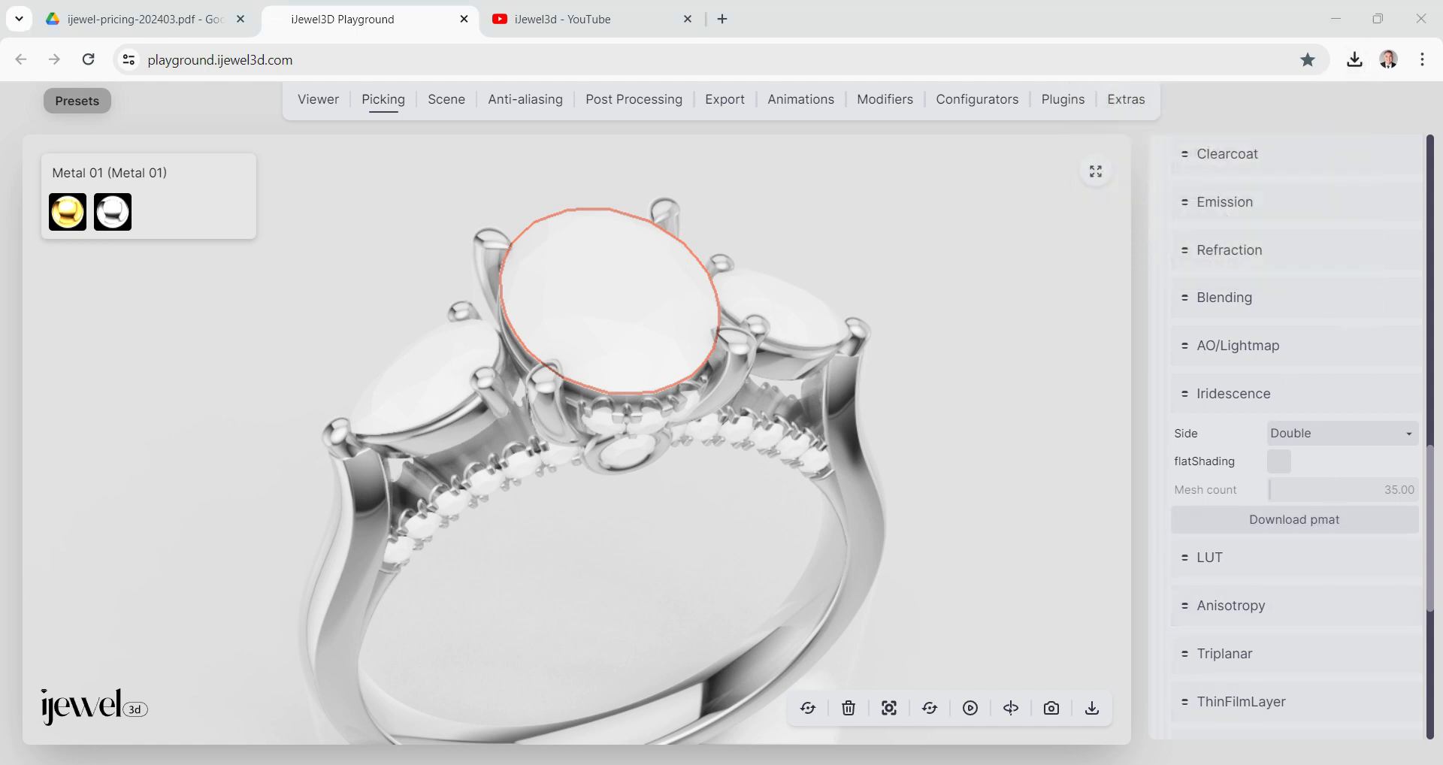
{"action": "left_click_drag", "start_coordinate": [1311, 335], "coordinate": [1149, 153]}
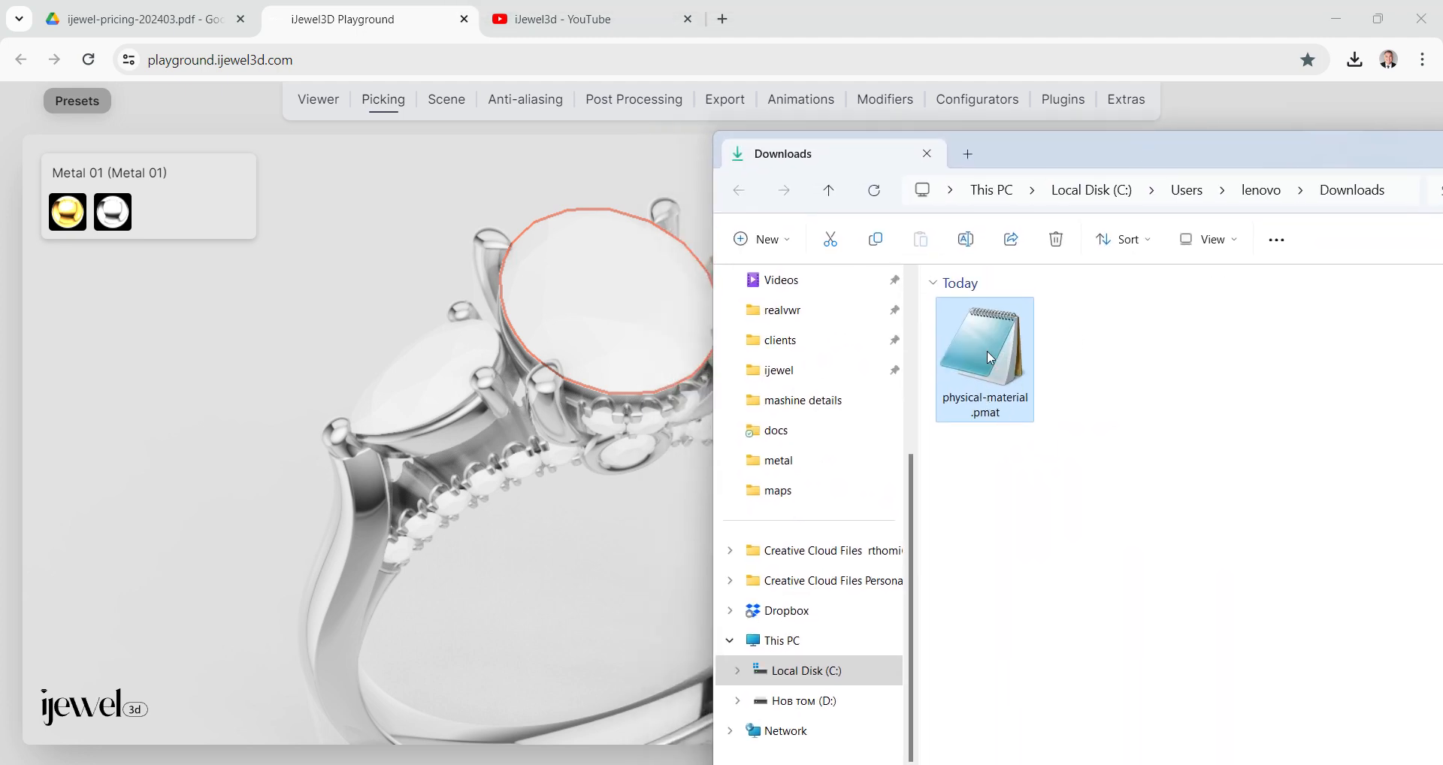
{"action": "left_click_drag", "start_coordinate": [986, 354], "coordinate": [979, 380]}
{"action": "left_click", "coordinate": [594, 278]}
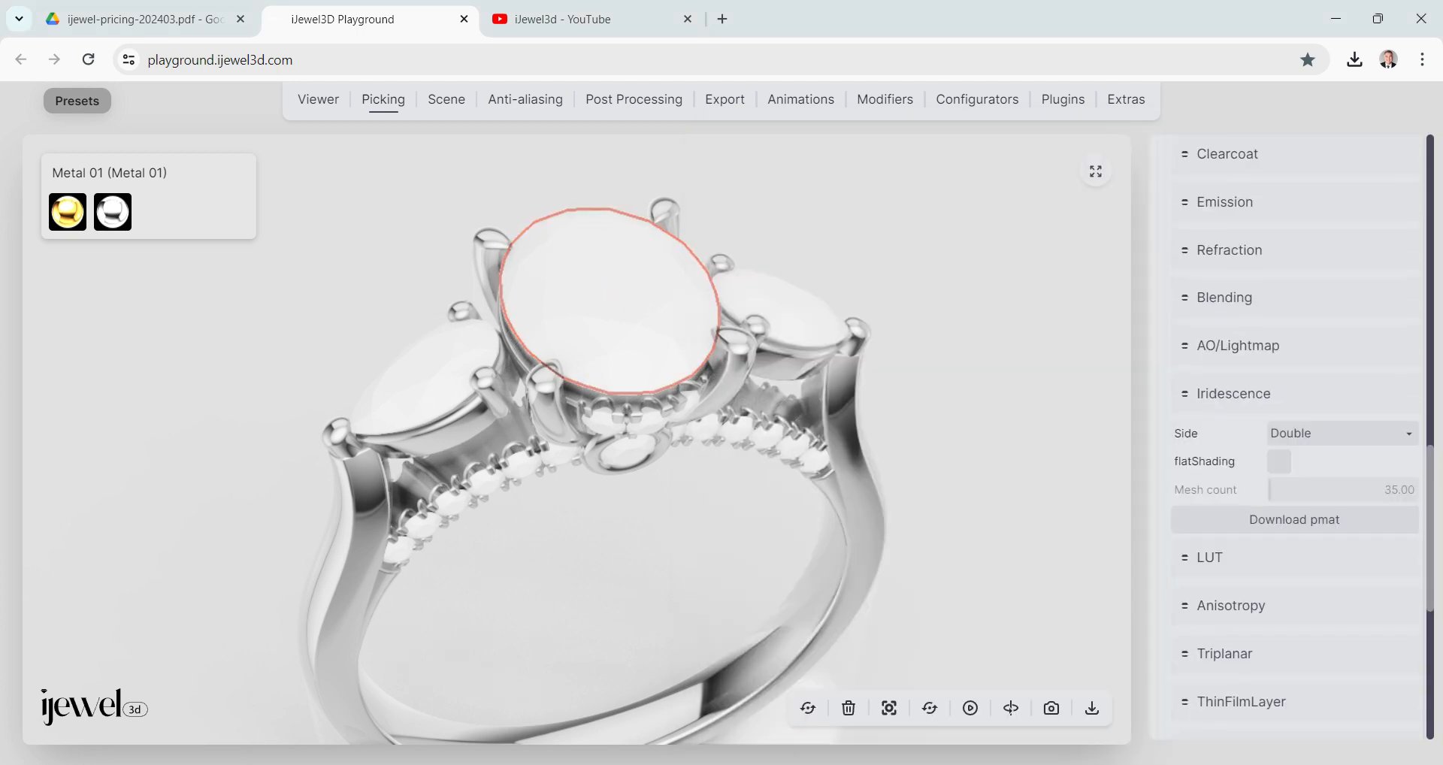
{"action": "mouse_move", "coordinate": [524, 763]}
{"action": "left_click", "coordinate": [663, 736]}
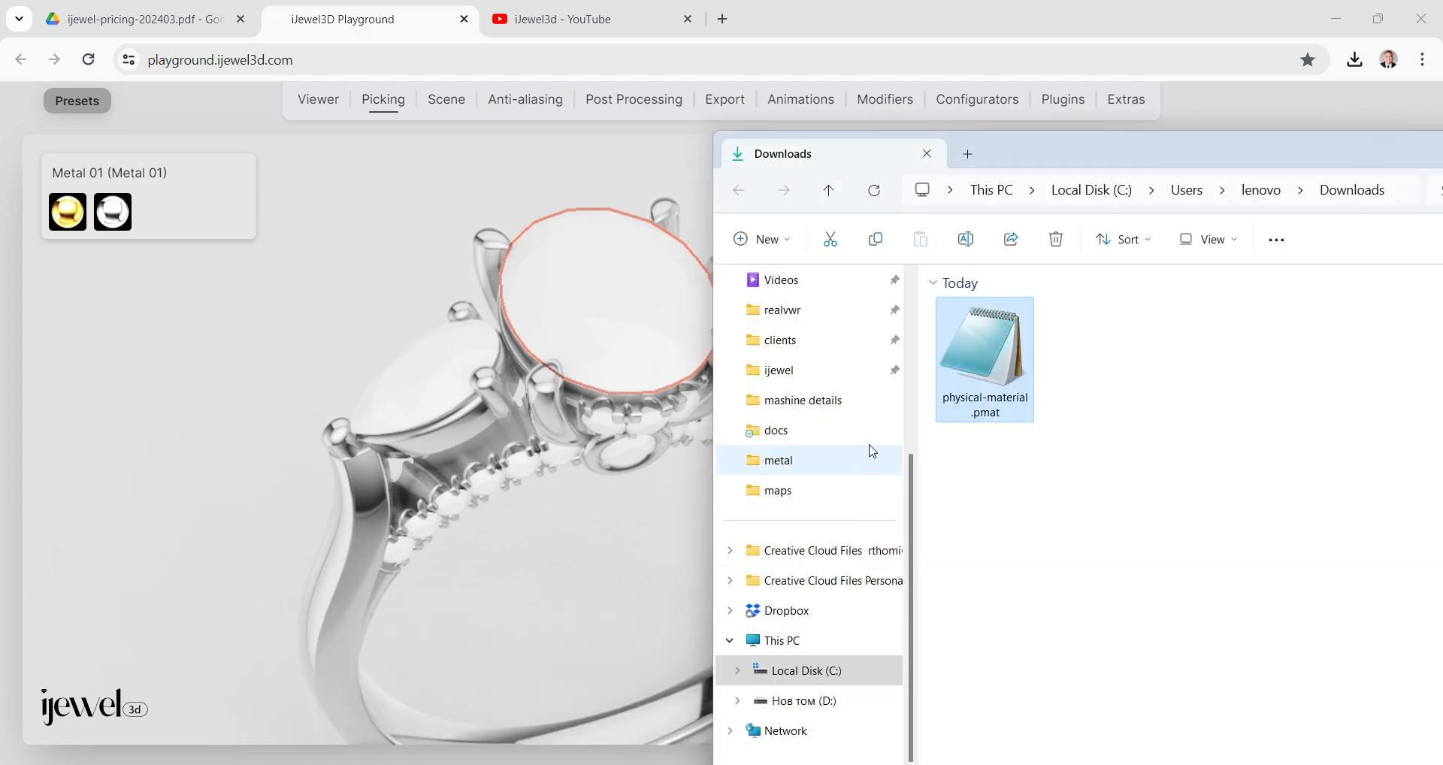
{"action": "left_click_drag", "start_coordinate": [983, 353], "coordinate": [607, 308]}
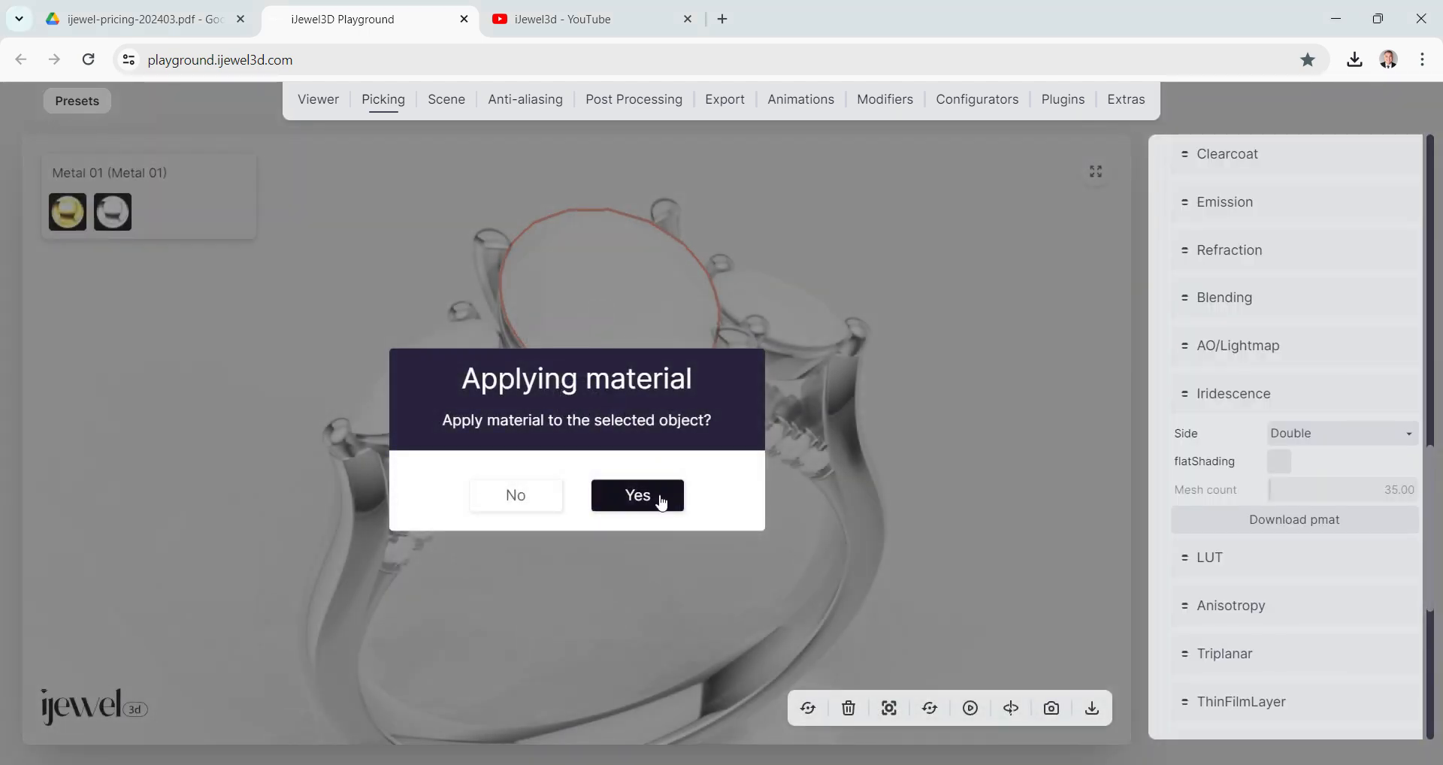
{"action": "left_click", "coordinate": [661, 496]}
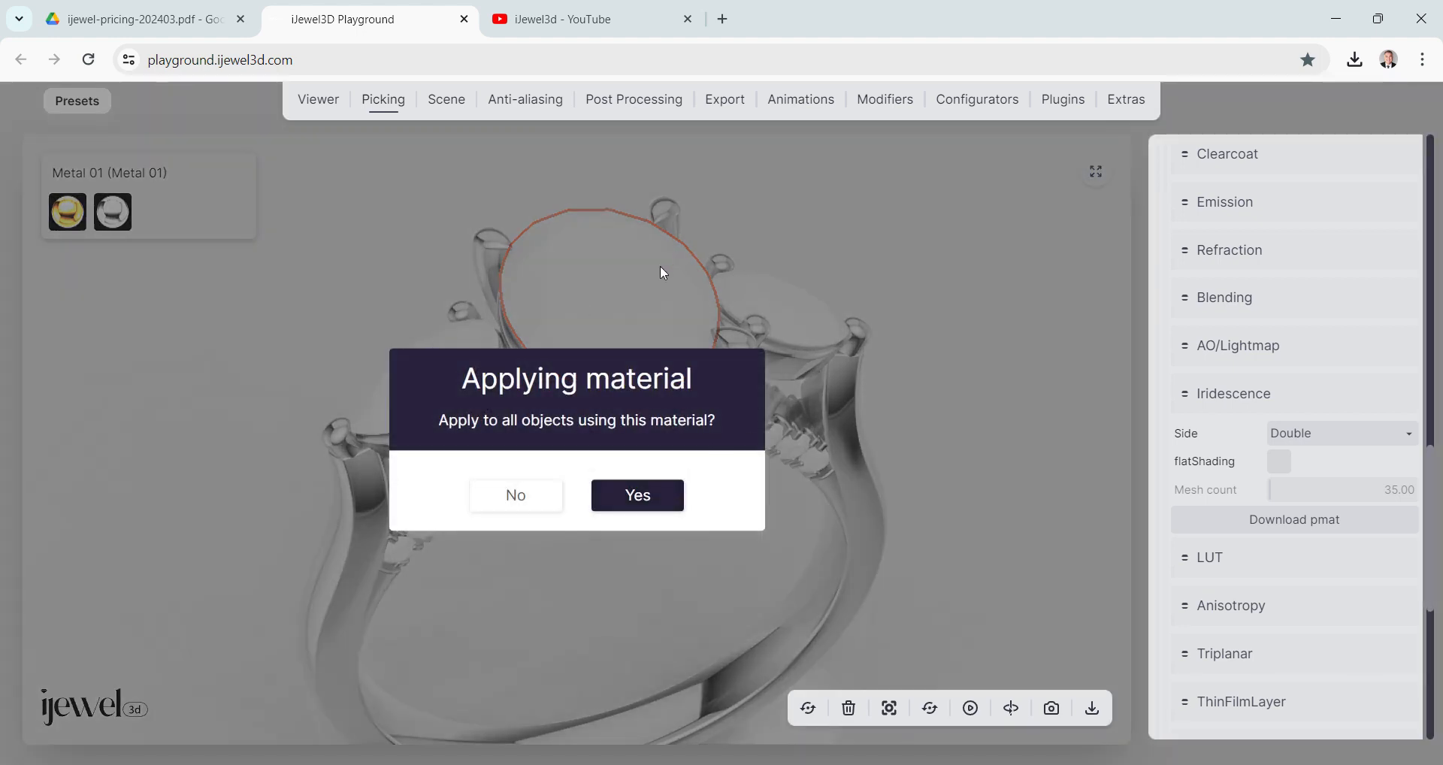
{"action": "left_click", "coordinate": [515, 495]}
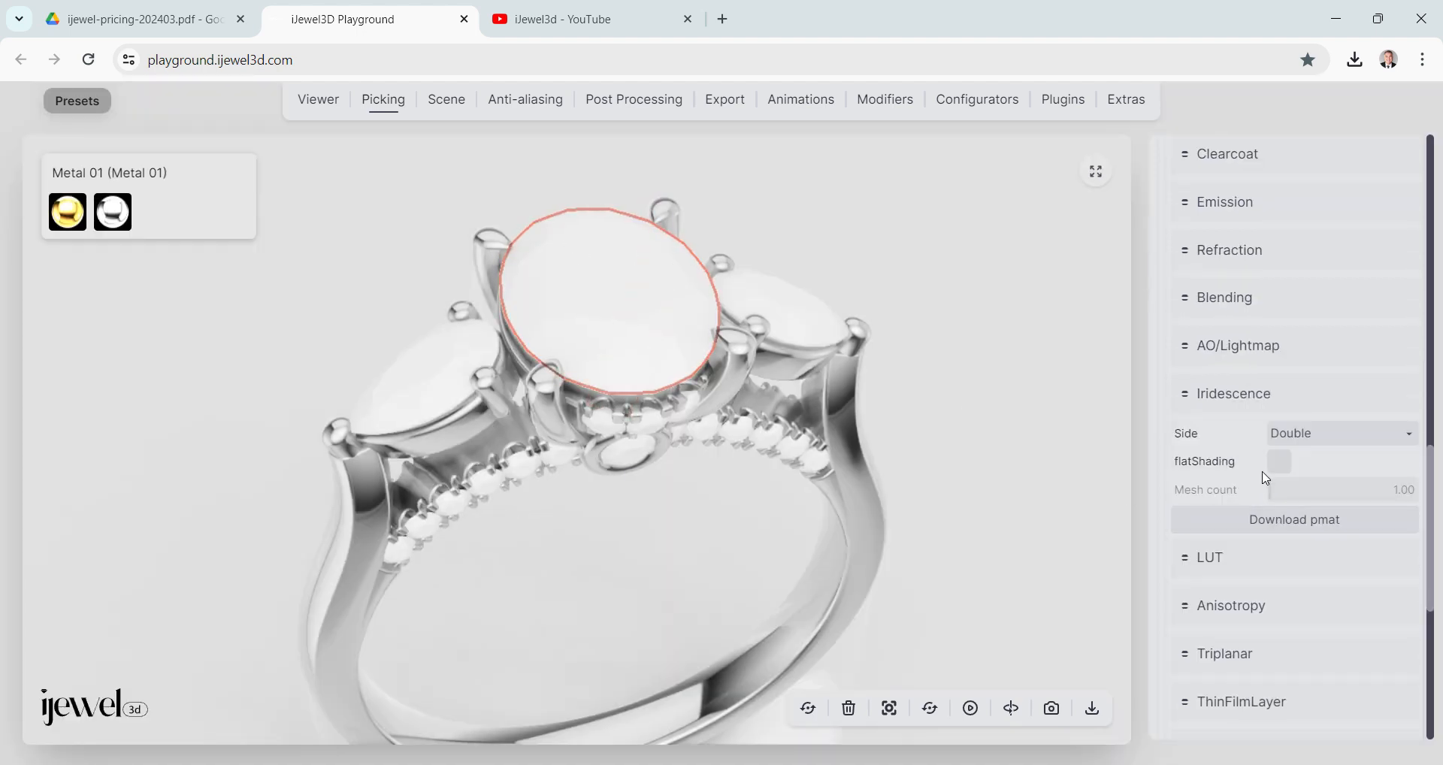
Rename the centre stone's physical material to Gem 01.
{"action": "scroll", "coordinate": [1265, 478], "scroll_direction": "down", "scroll_amount": 4}
{"action": "scroll", "coordinate": [1265, 478], "scroll_direction": "down", "scroll_amount": 2}
{"action": "scroll", "coordinate": [1278, 458], "scroll_direction": "up", "scroll_amount": 5}
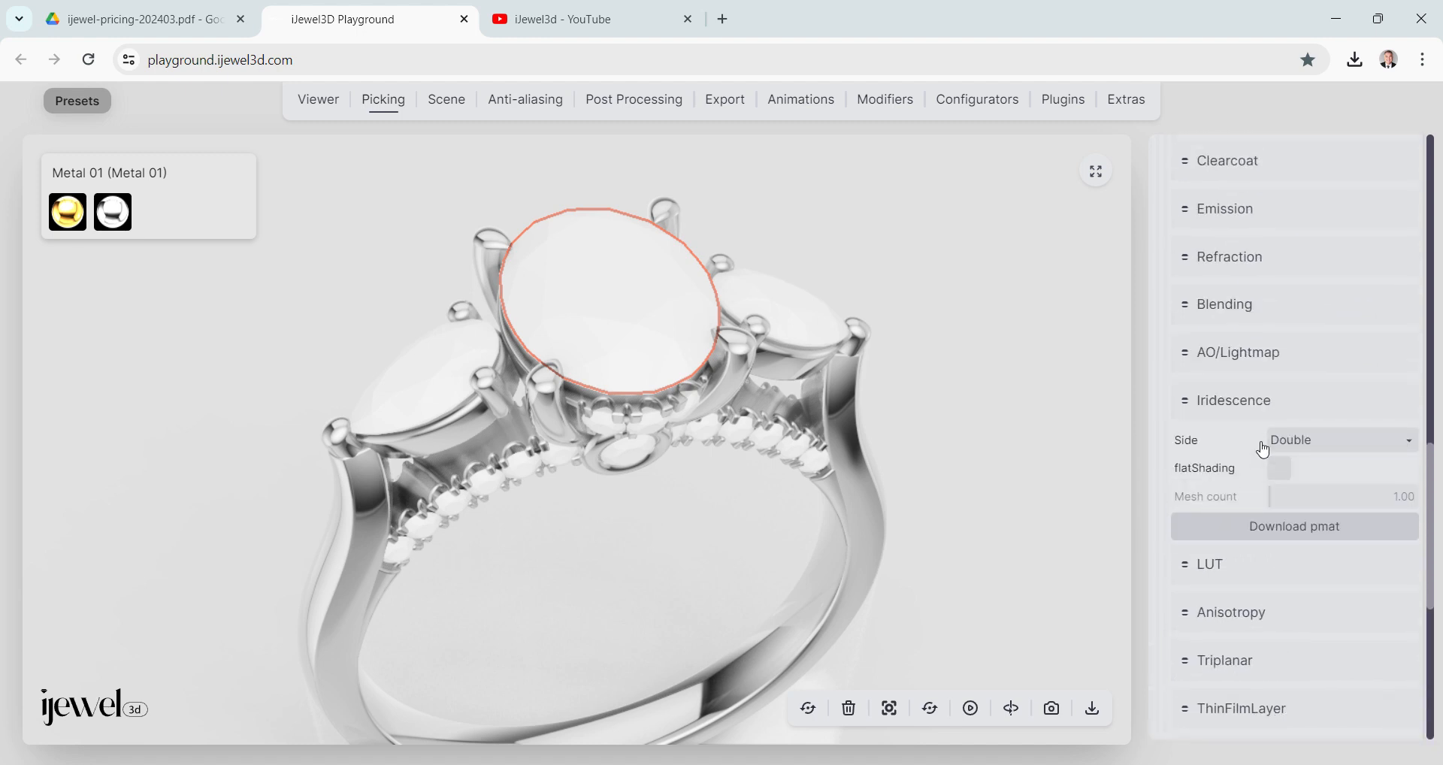
{"action": "scroll", "coordinate": [1287, 450], "scroll_direction": "up", "scroll_amount": 6}
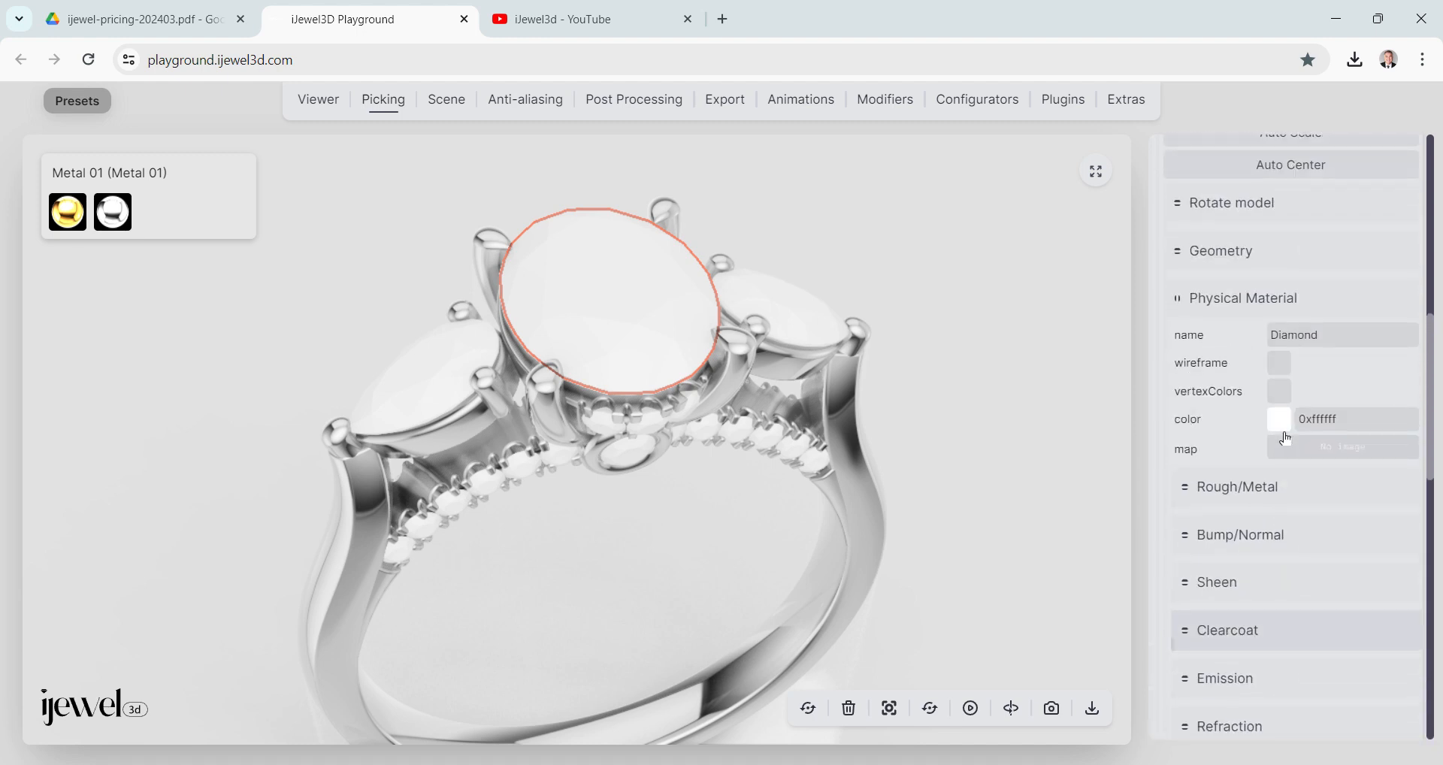
{"action": "scroll", "coordinate": [1287, 438], "scroll_direction": "up", "scroll_amount": 2}
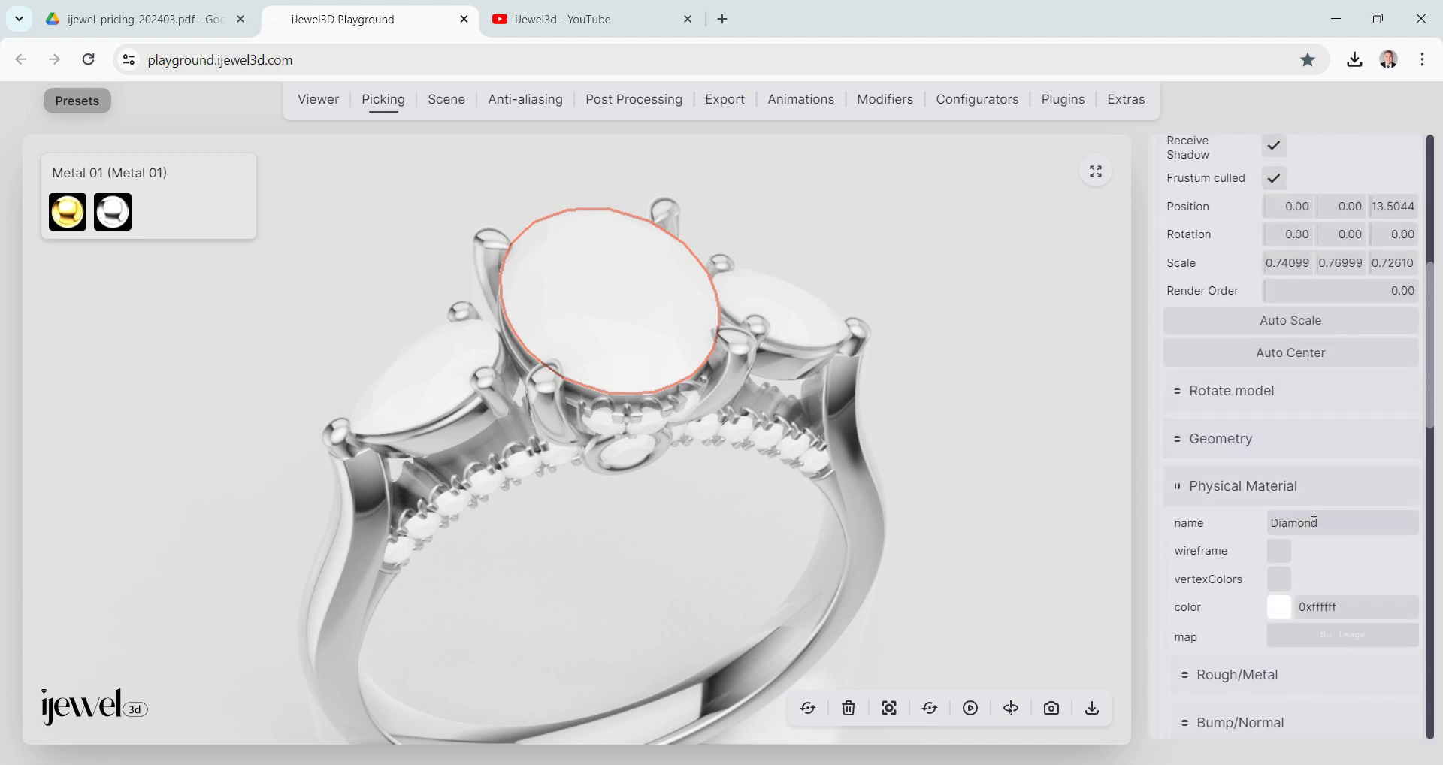
{"action": "left_click_drag", "start_coordinate": [1324, 525], "coordinate": [1222, 528]}
{"action": "type", "text": "Gem 01"}
Pick the left side stone and apply physical-material.pmat to it alone, not to all objects sharing its material.
{"action": "left_click", "coordinate": [407, 367]}
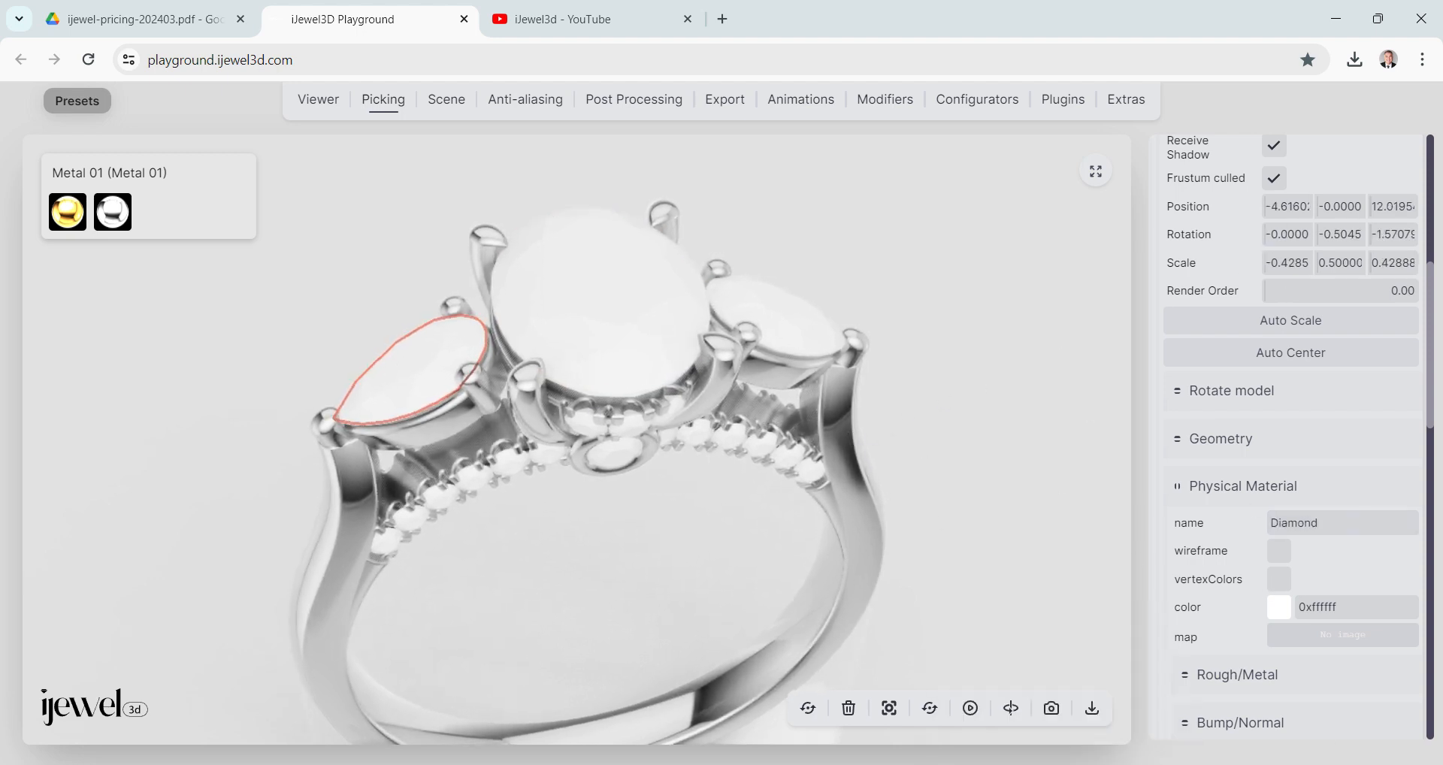
{"action": "key", "text": "alt+Tab"}
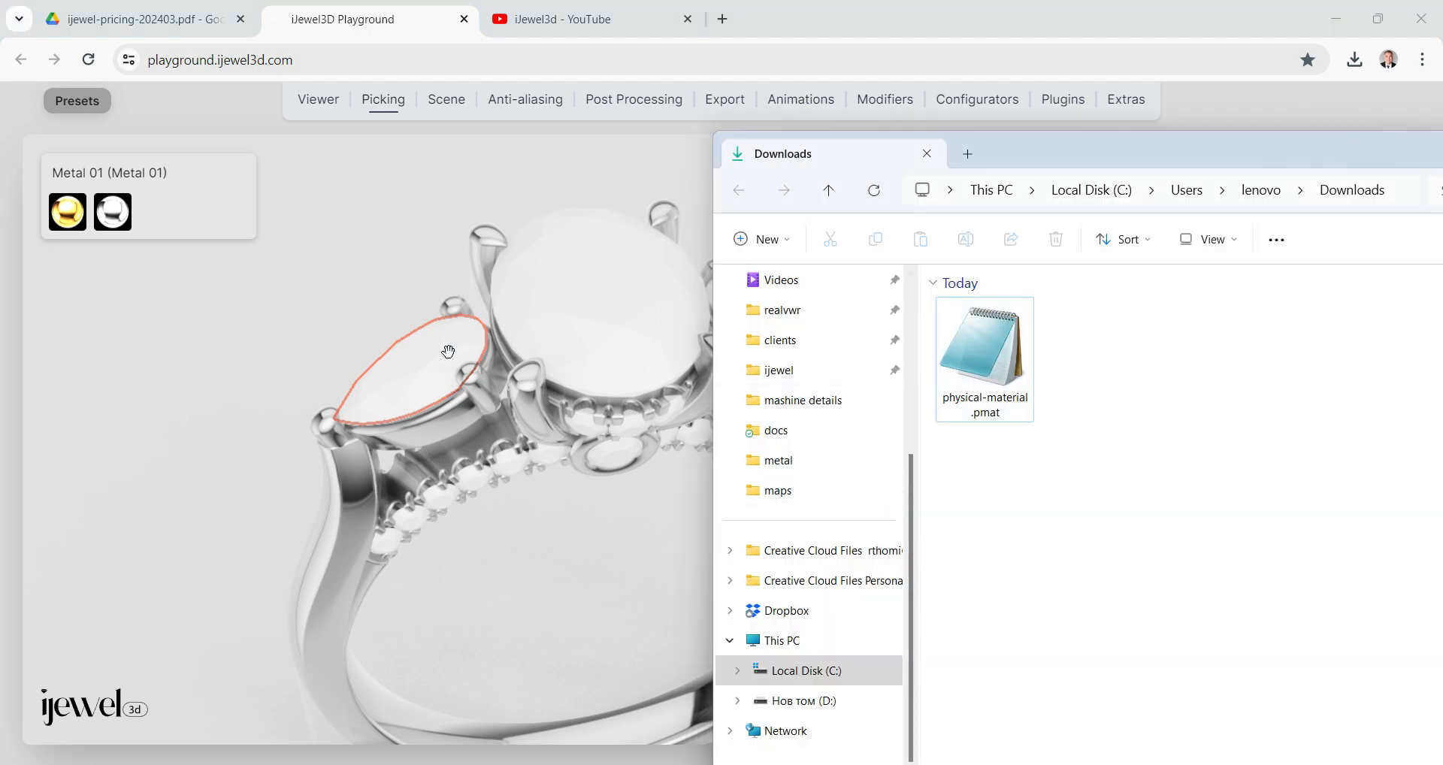
{"action": "left_click_drag", "start_coordinate": [985, 354], "coordinate": [401, 378]}
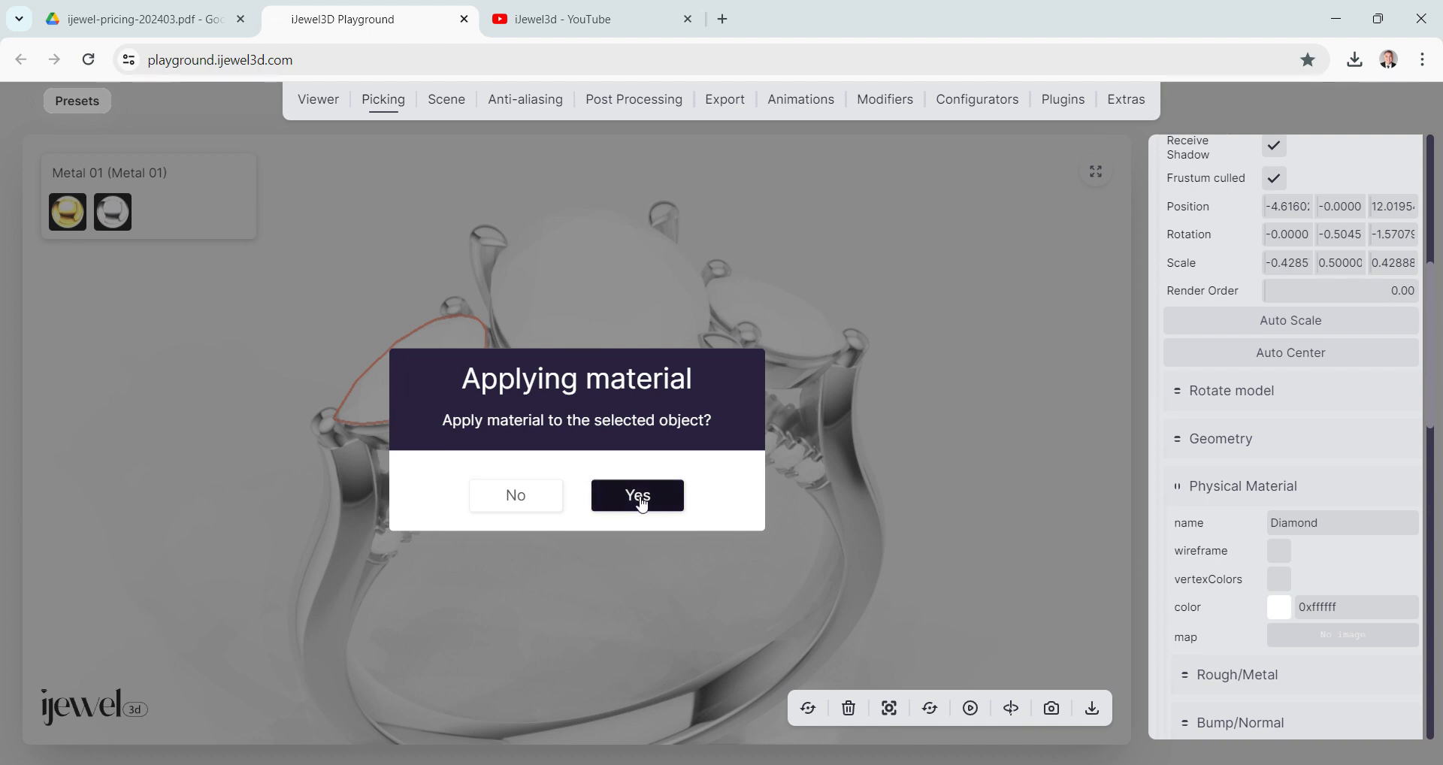
{"action": "left_click", "coordinate": [651, 498]}
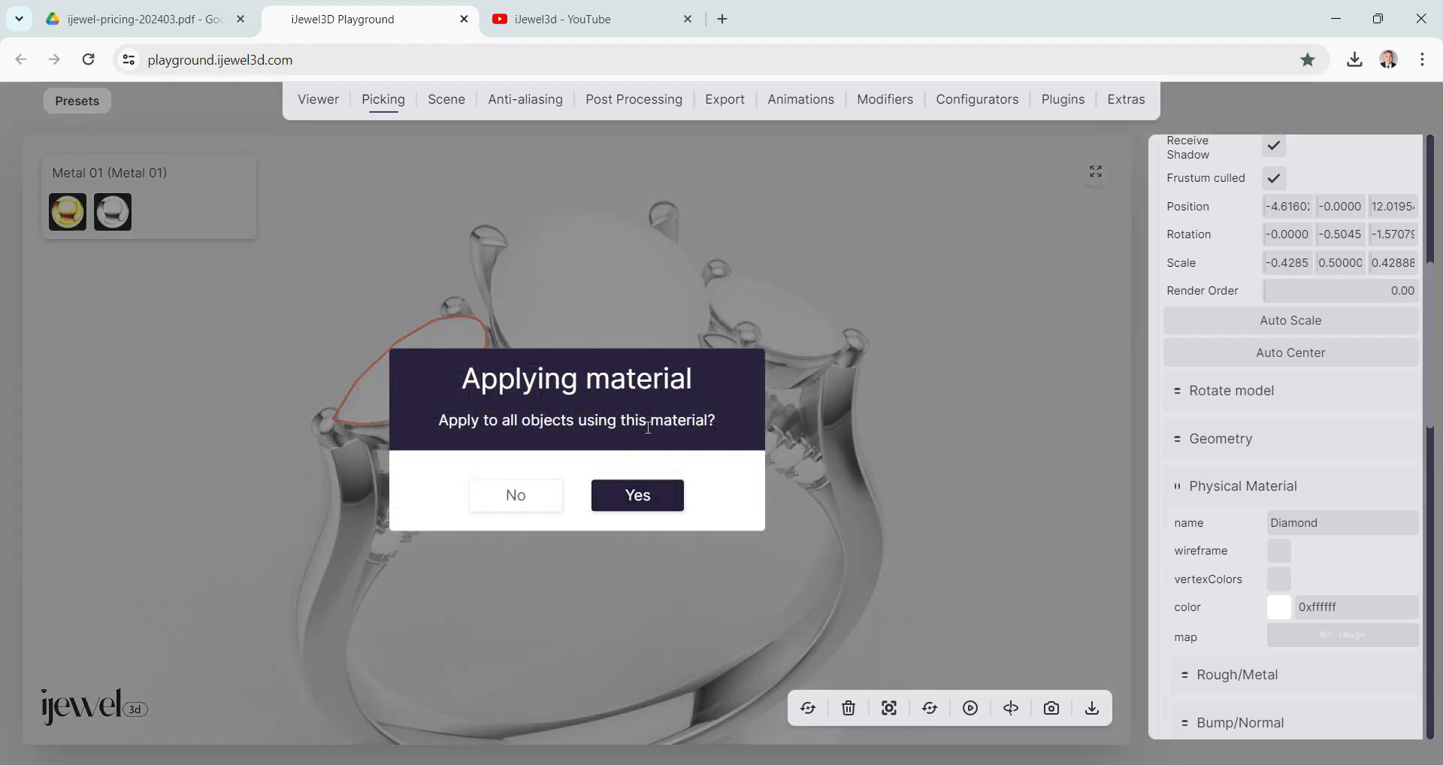
{"action": "left_click", "coordinate": [519, 496]}
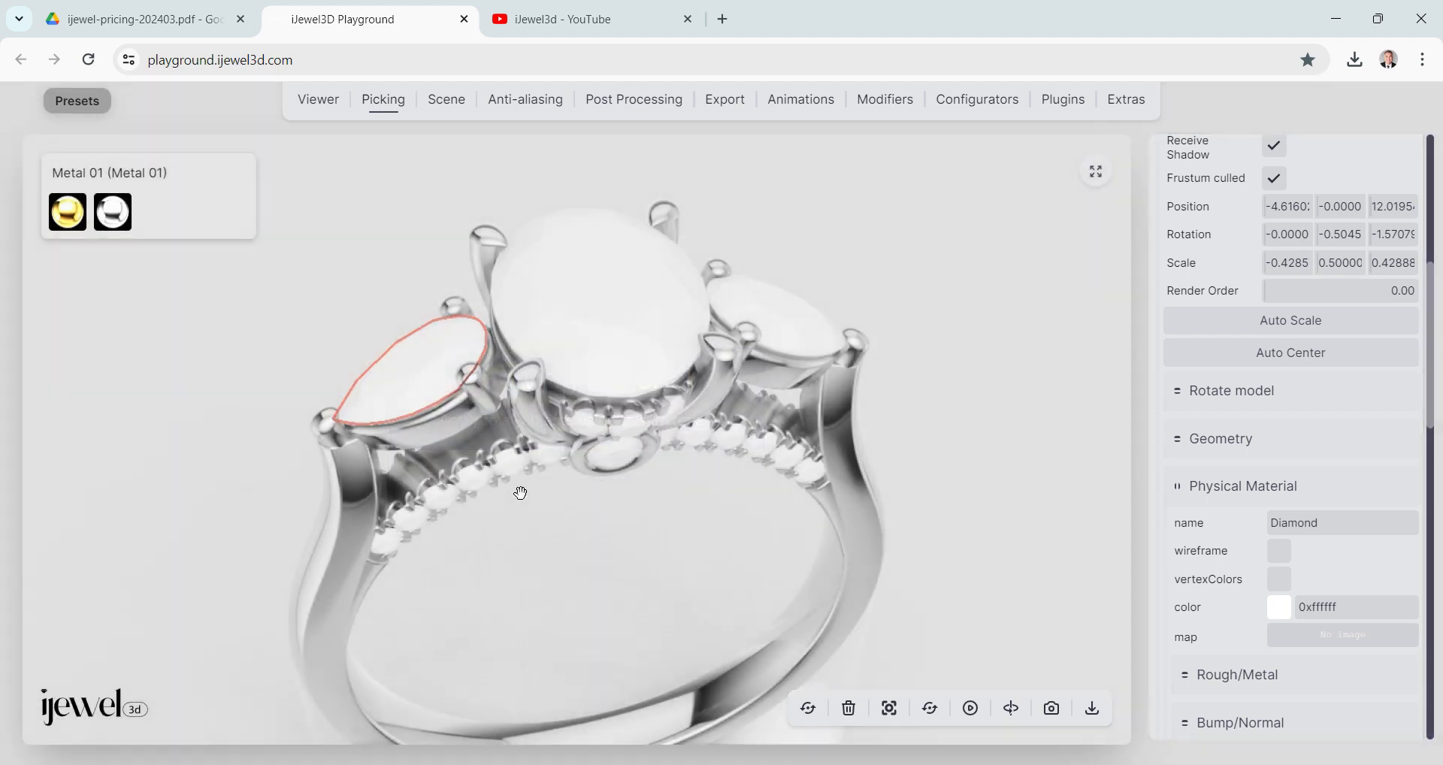
Pick the right side stone and apply physical-material.pmat to that stone alone.
{"action": "left_click", "coordinate": [772, 290]}
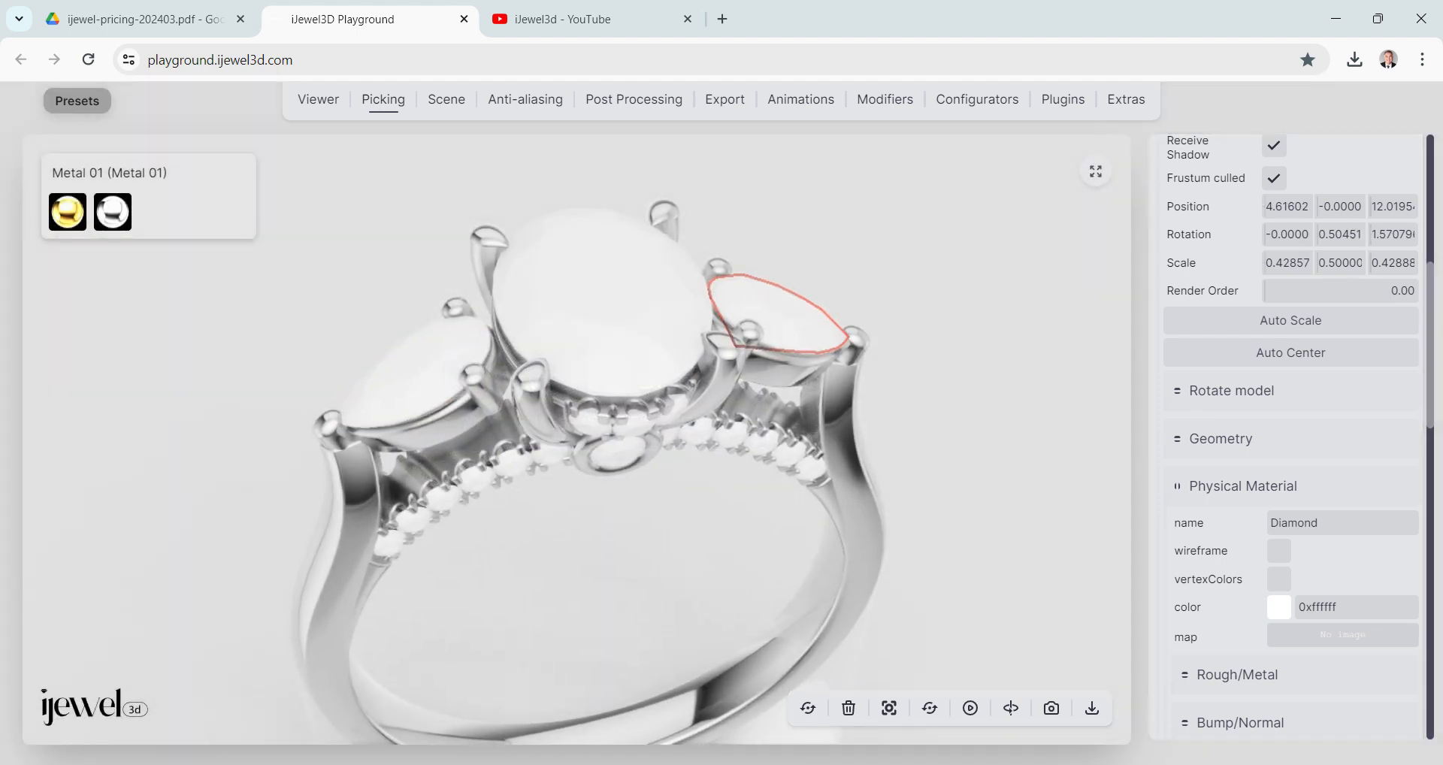
{"action": "mouse_move", "coordinate": [523, 761]}
{"action": "left_click", "coordinate": [654, 725]}
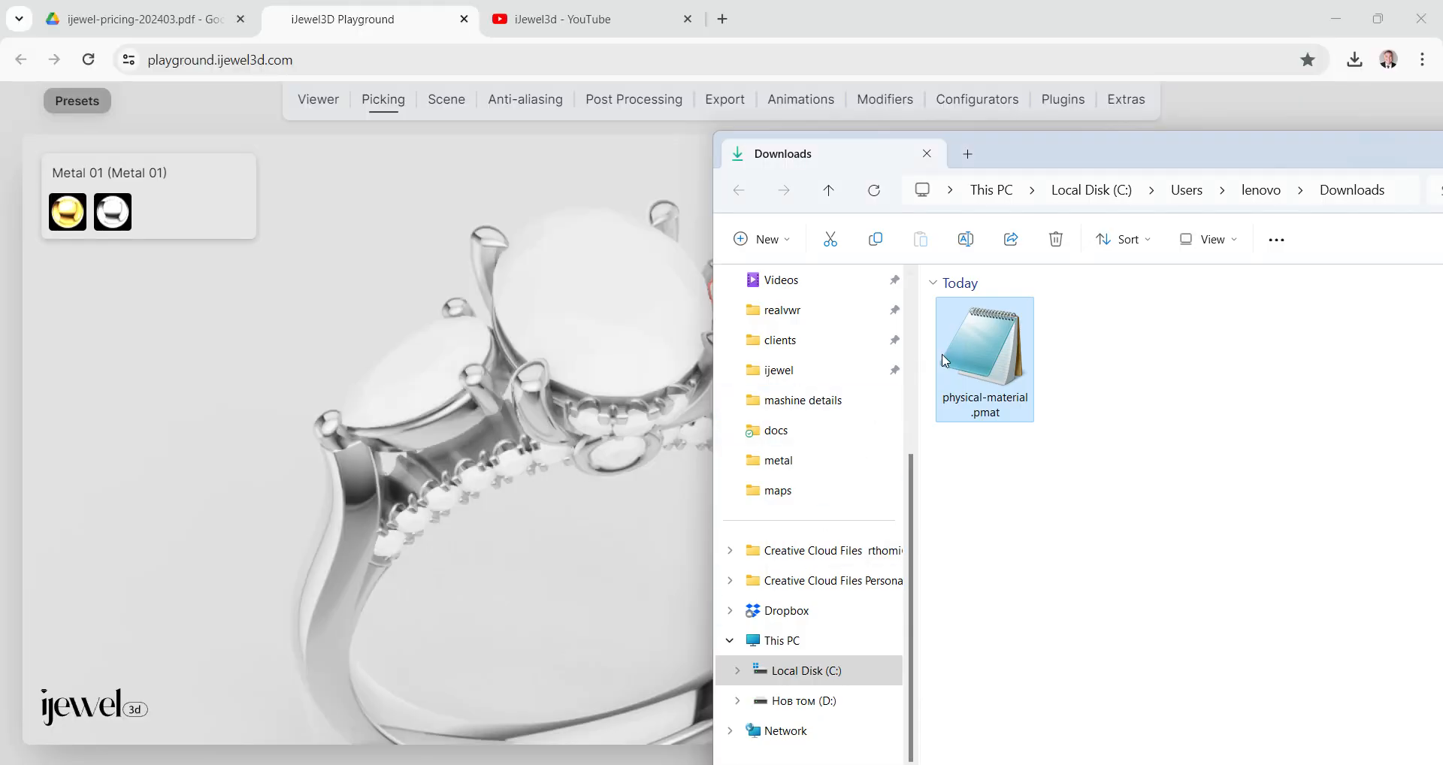
{"action": "left_click_drag", "start_coordinate": [945, 361], "coordinate": [569, 378]}
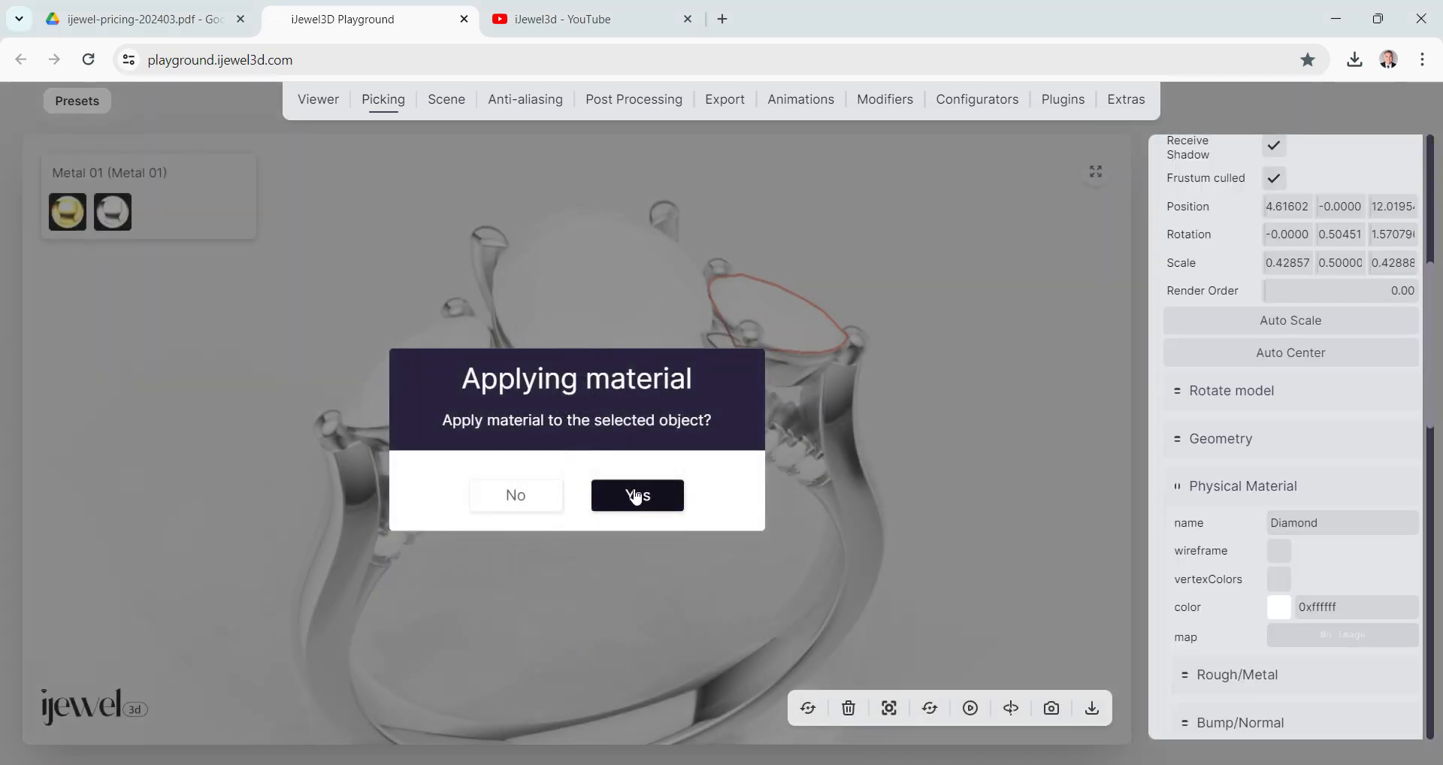
{"action": "left_click", "coordinate": [636, 495]}
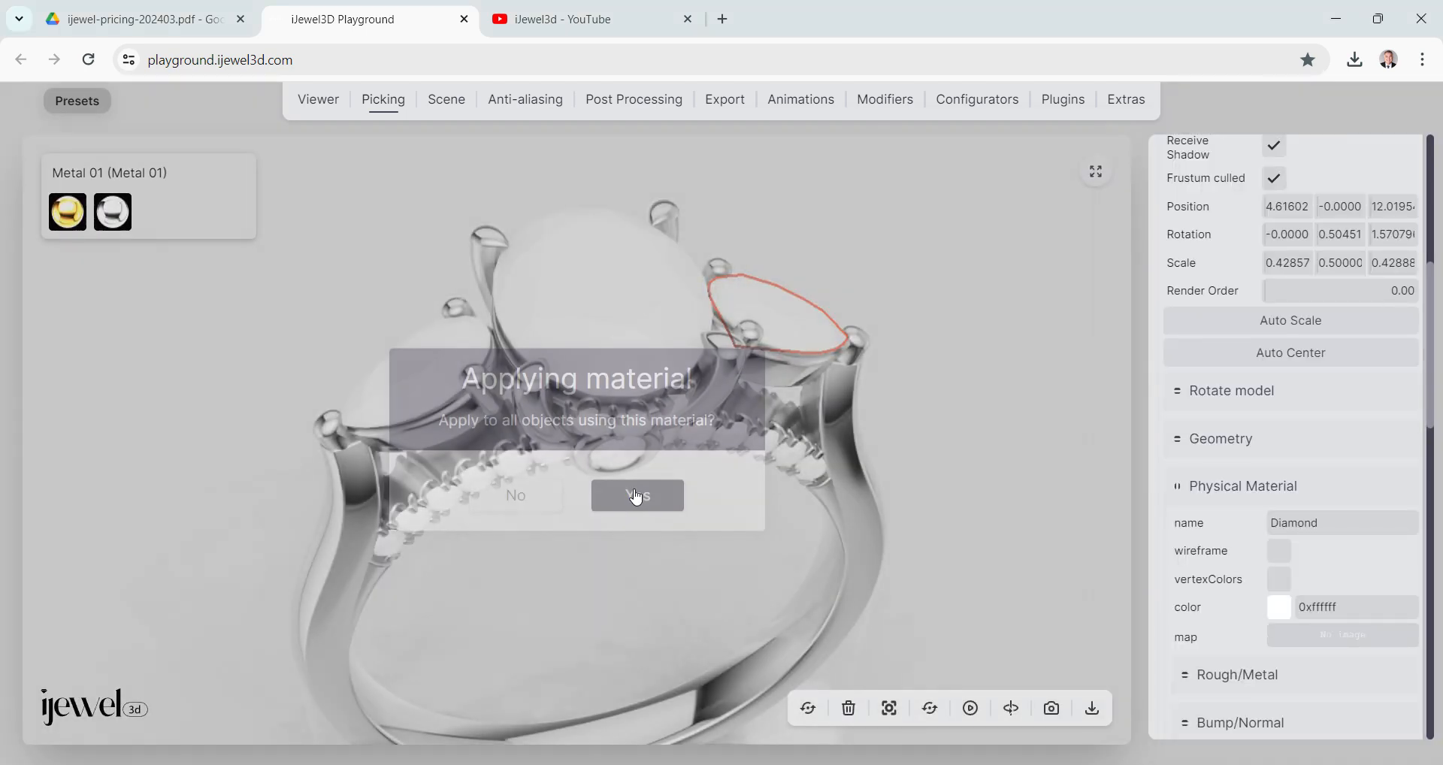
{"action": "left_click", "coordinate": [519, 496]}
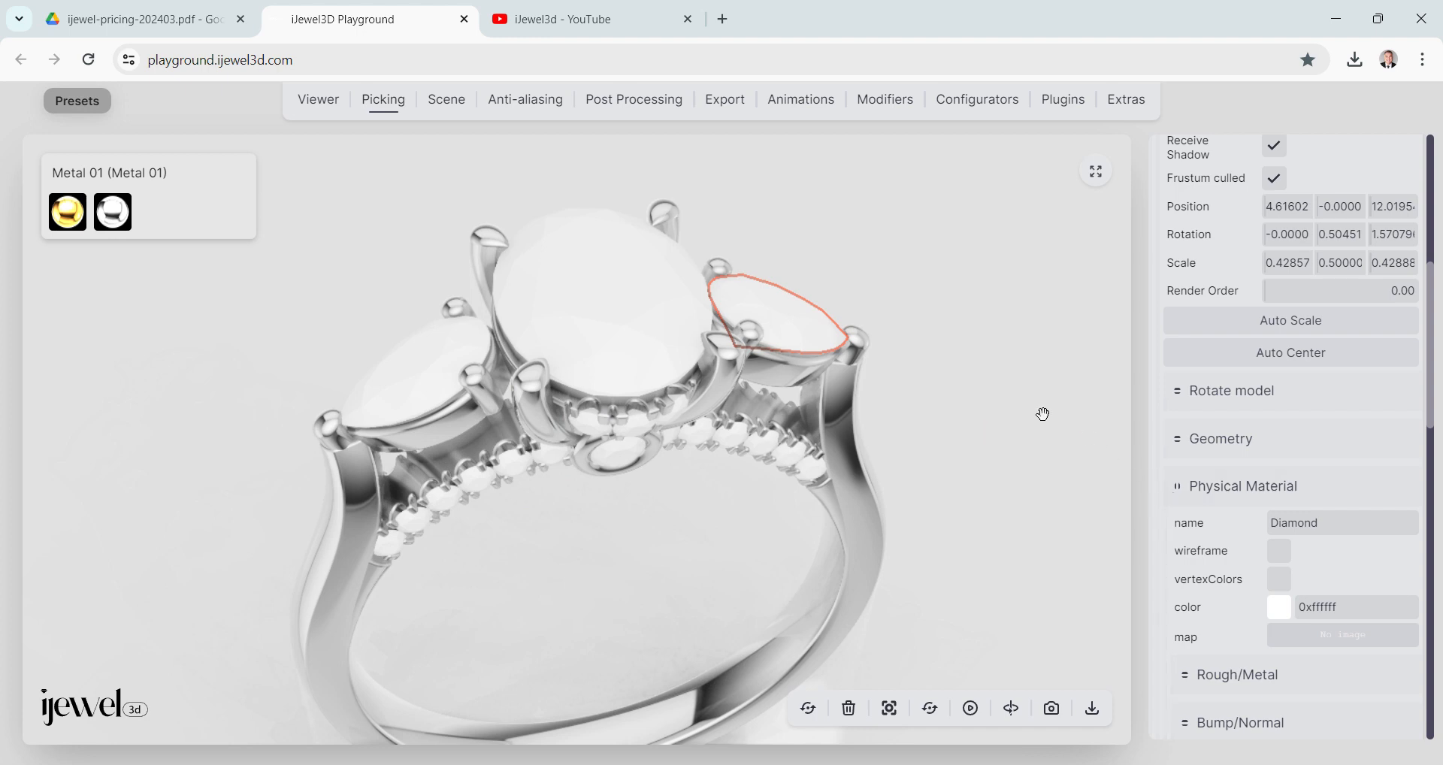
Rename the physical material of both side stones, first the right and then the left, to Gem 02.
{"action": "double_click", "coordinate": [1274, 522]}
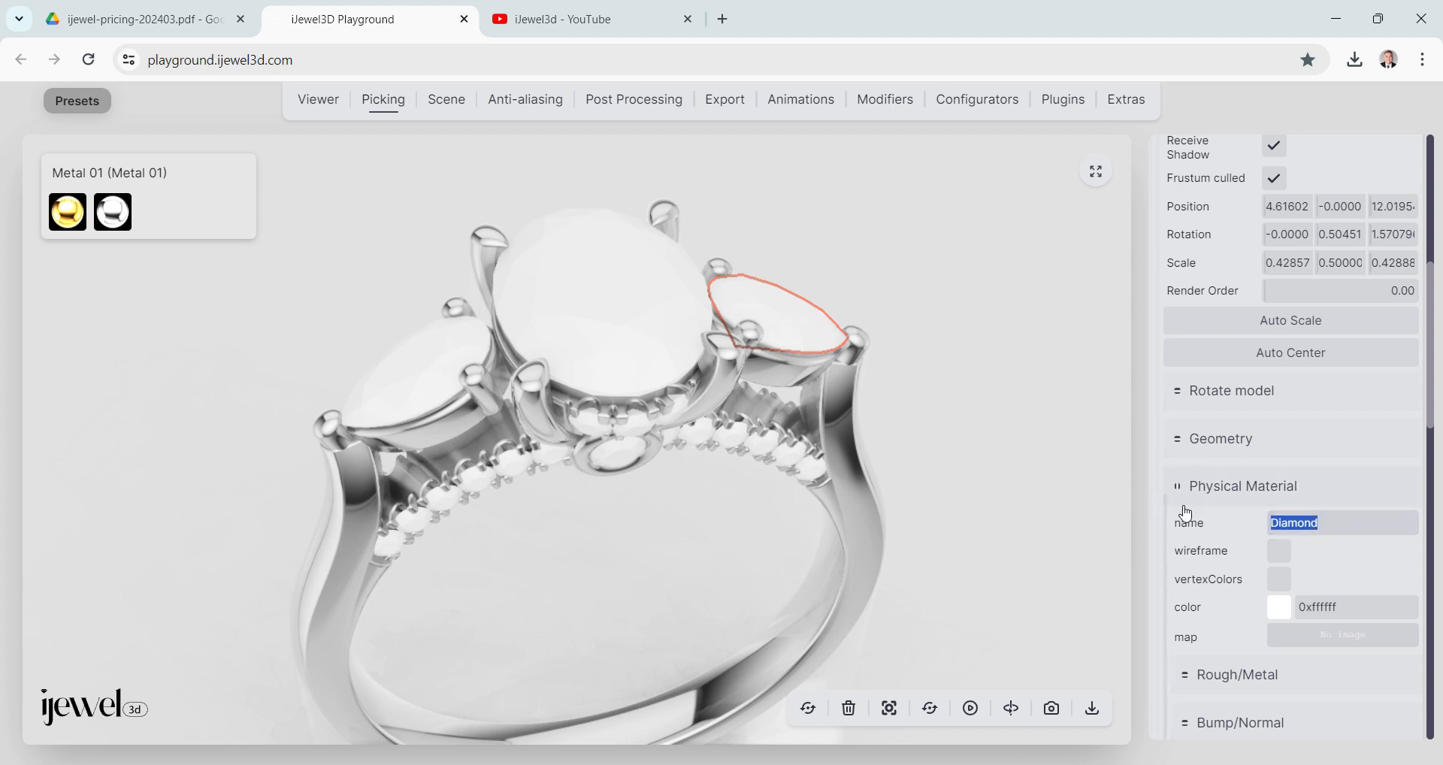
{"action": "type", "text": "Gem02"}
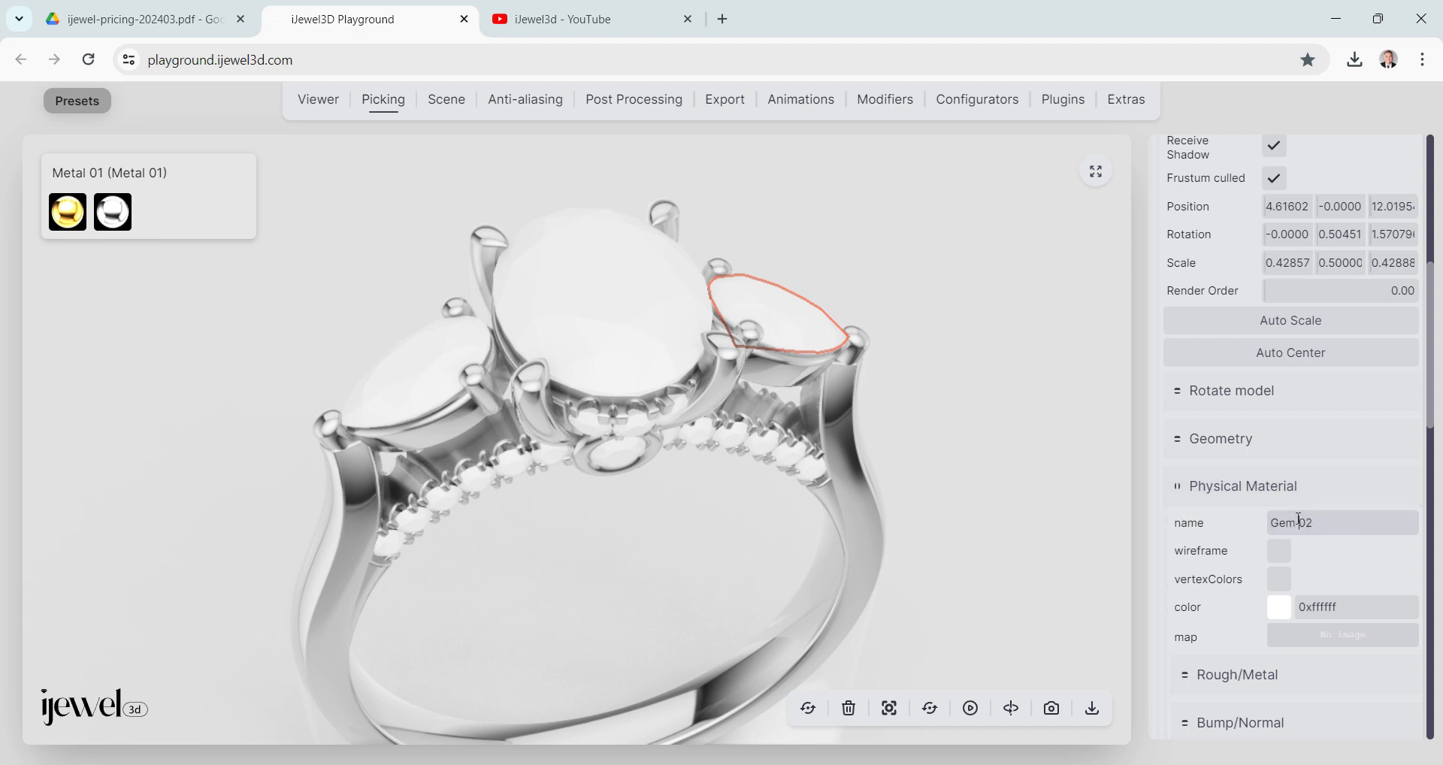
{"action": "left_click", "coordinate": [388, 350]}
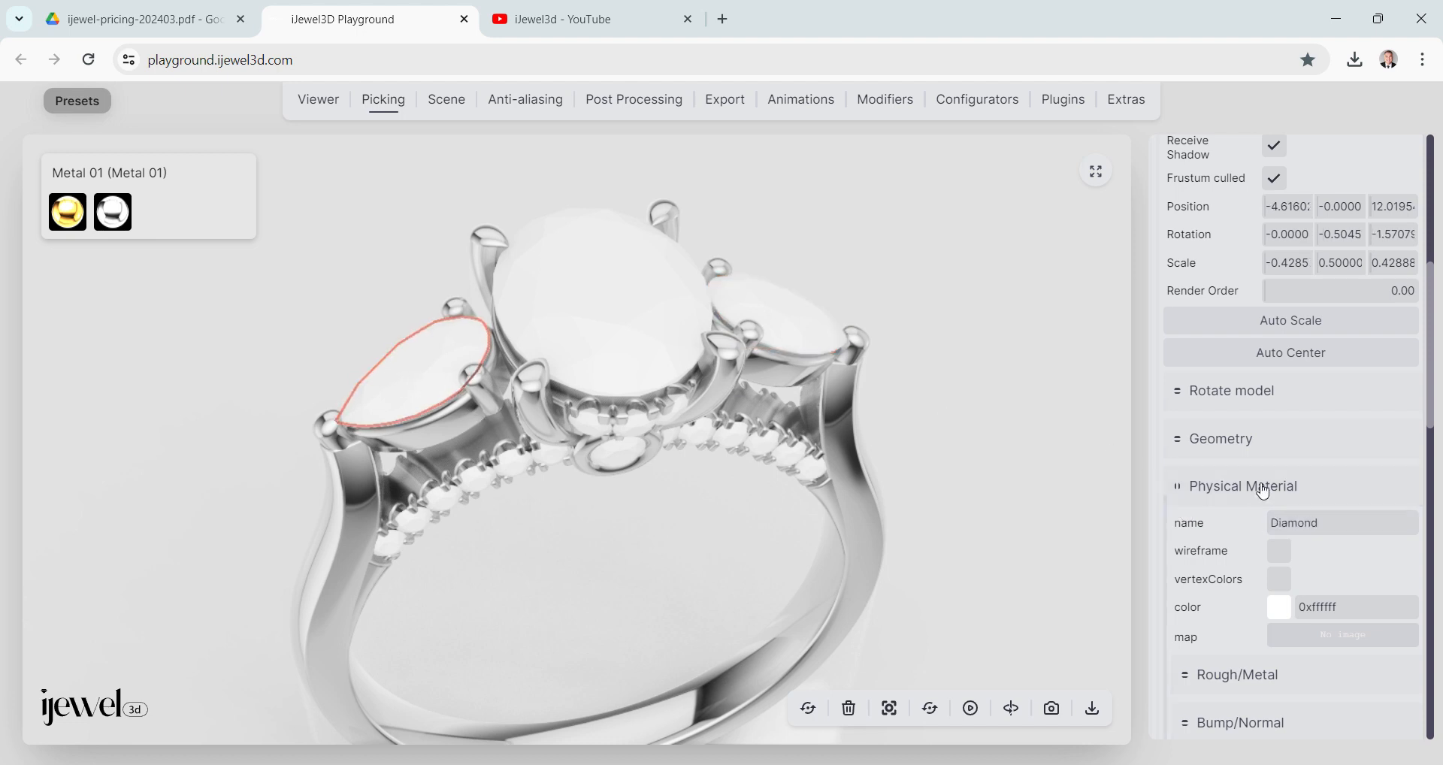
{"action": "double_click", "coordinate": [1341, 526]}
{"action": "type", "text": "Gem 02"}
Make the small round bezel stone a diamond with cache key Diamond and the default cache size, converting all meshes with the same material.
{"action": "left_click_drag", "start_coordinate": [703, 555], "coordinate": [690, 528]}
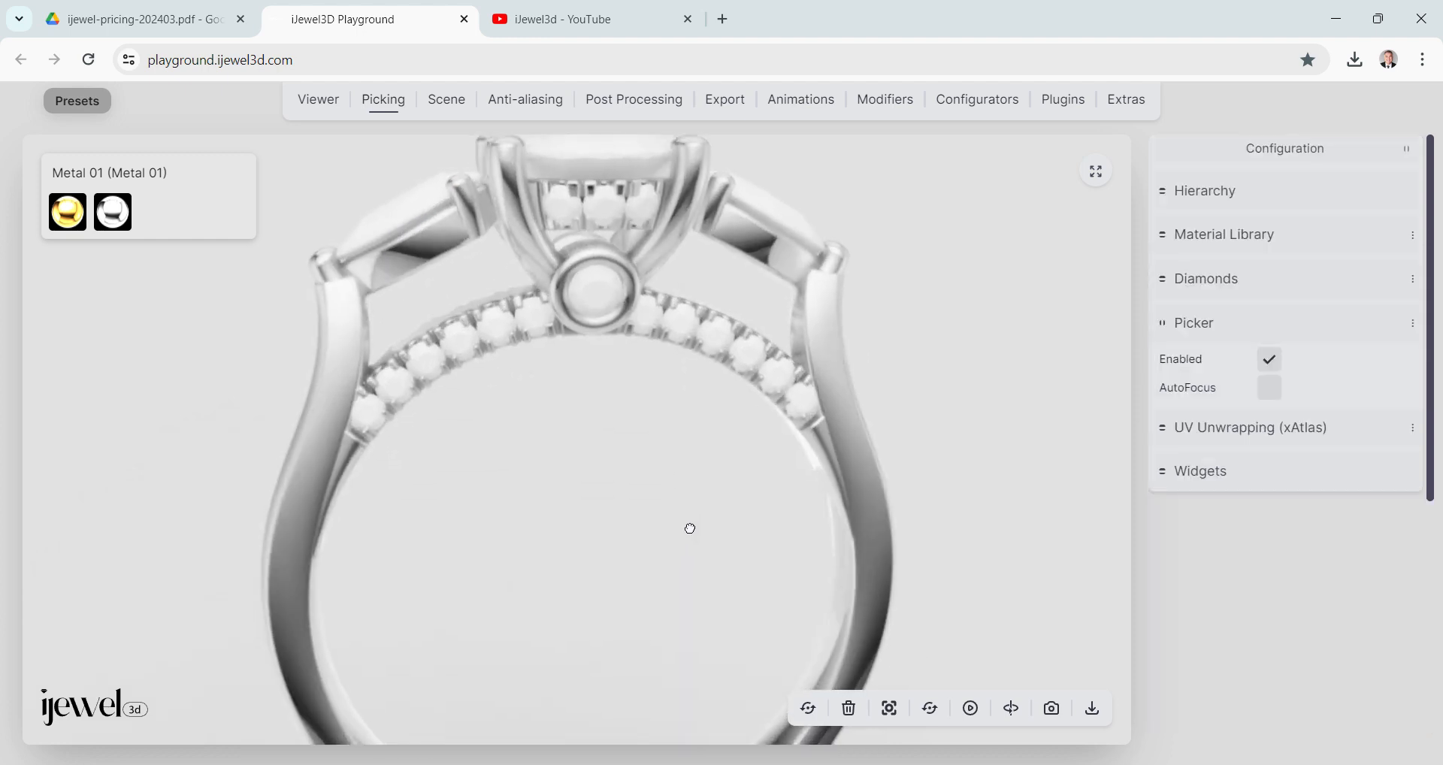
{"action": "left_click", "coordinate": [593, 309]}
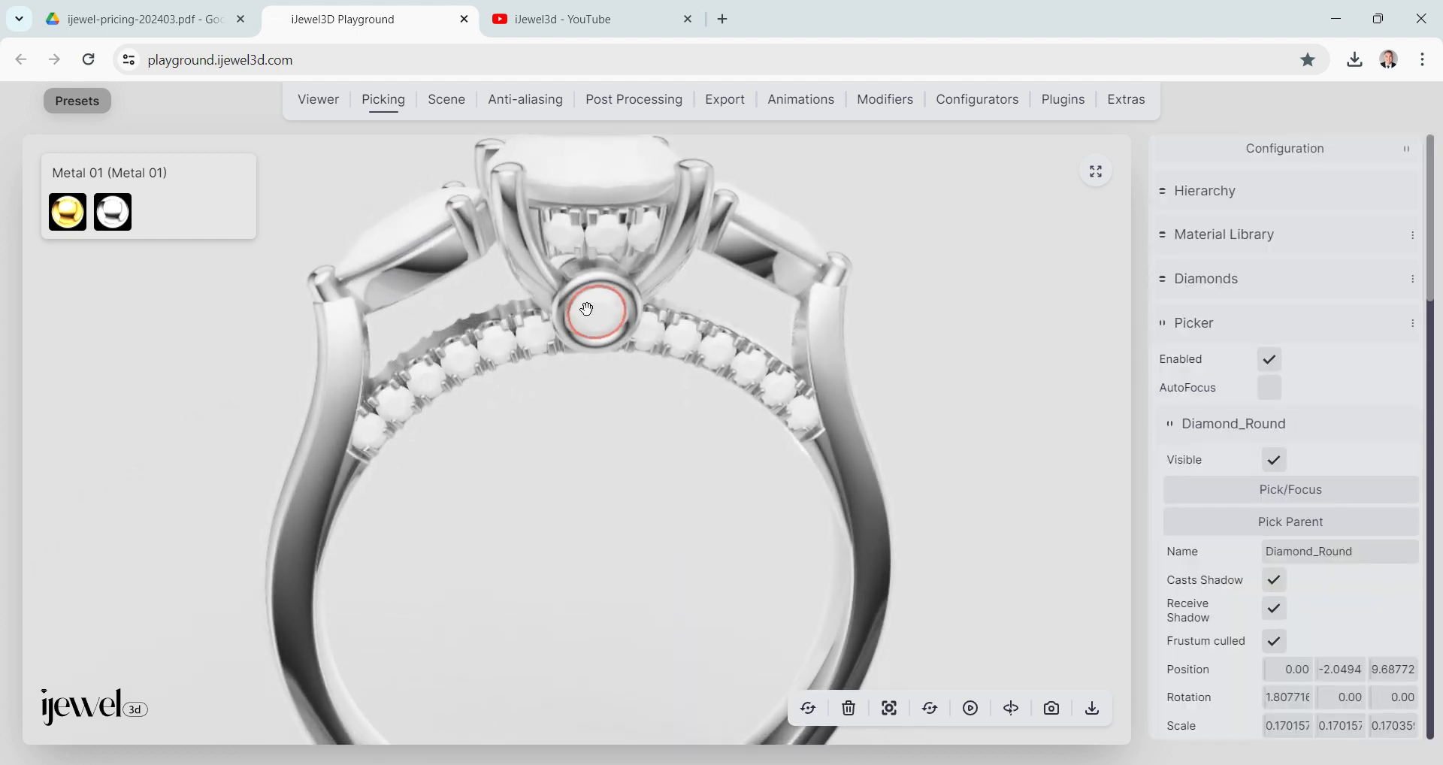
{"action": "left_click", "coordinate": [1201, 283]}
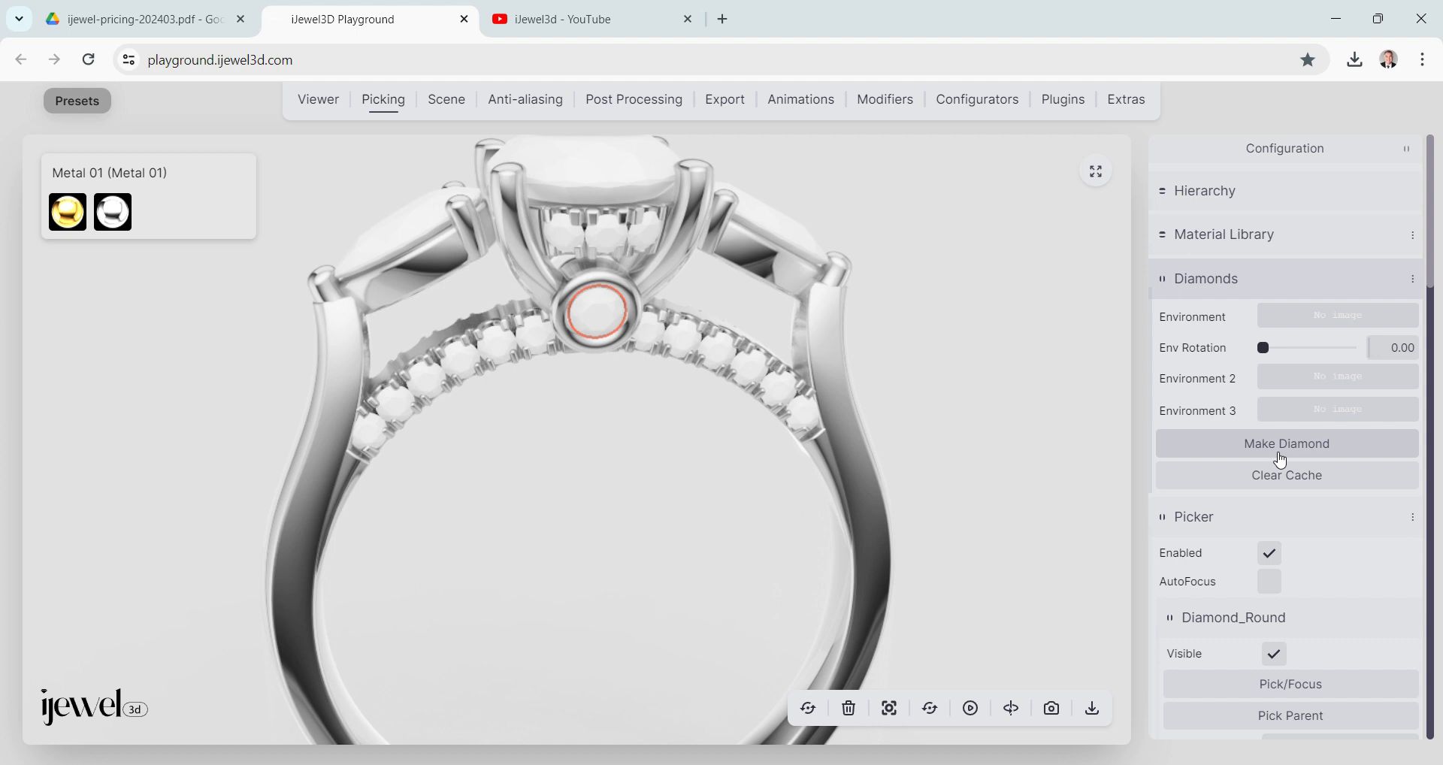
{"action": "left_click", "coordinate": [1282, 451]}
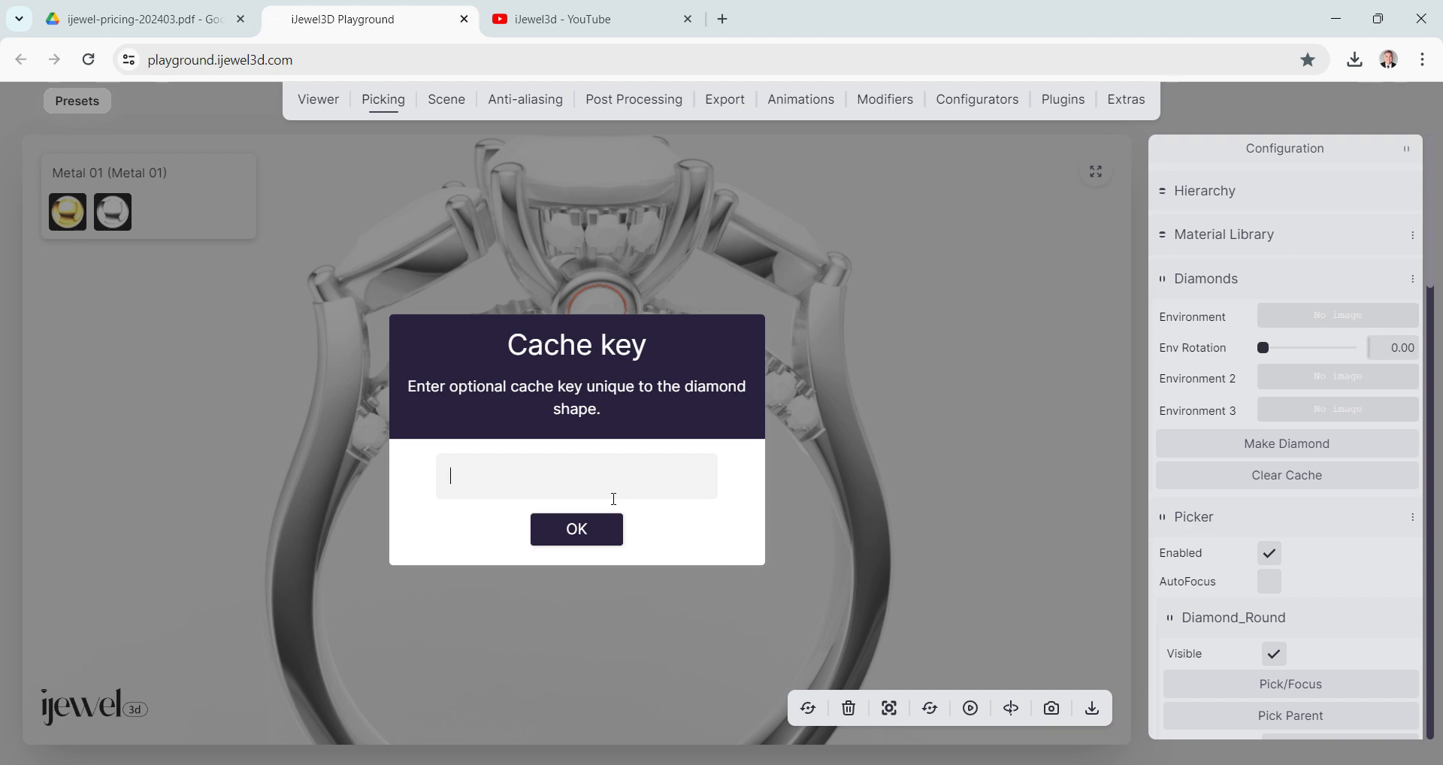
{"action": "type", "text": "Diamond"}
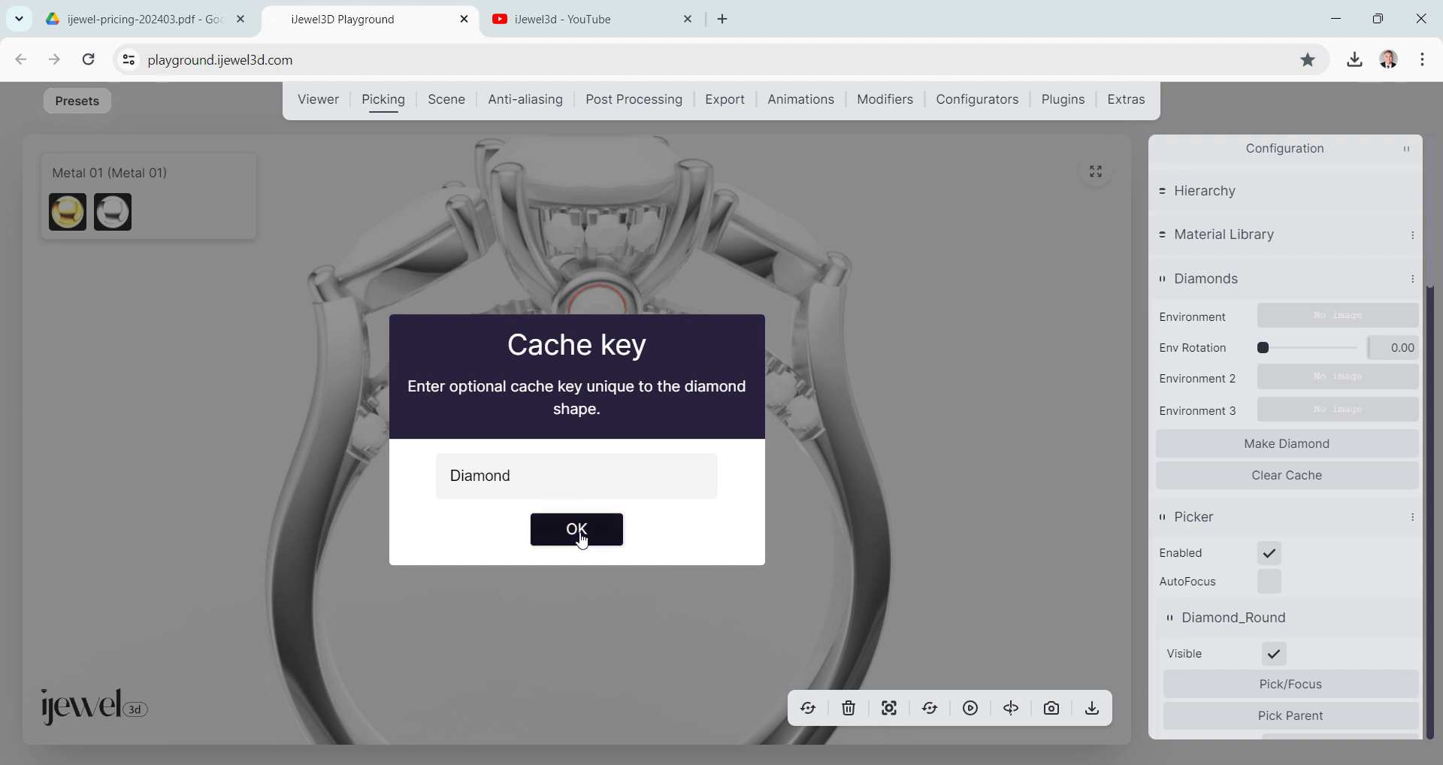
{"action": "left_click", "coordinate": [573, 540]}
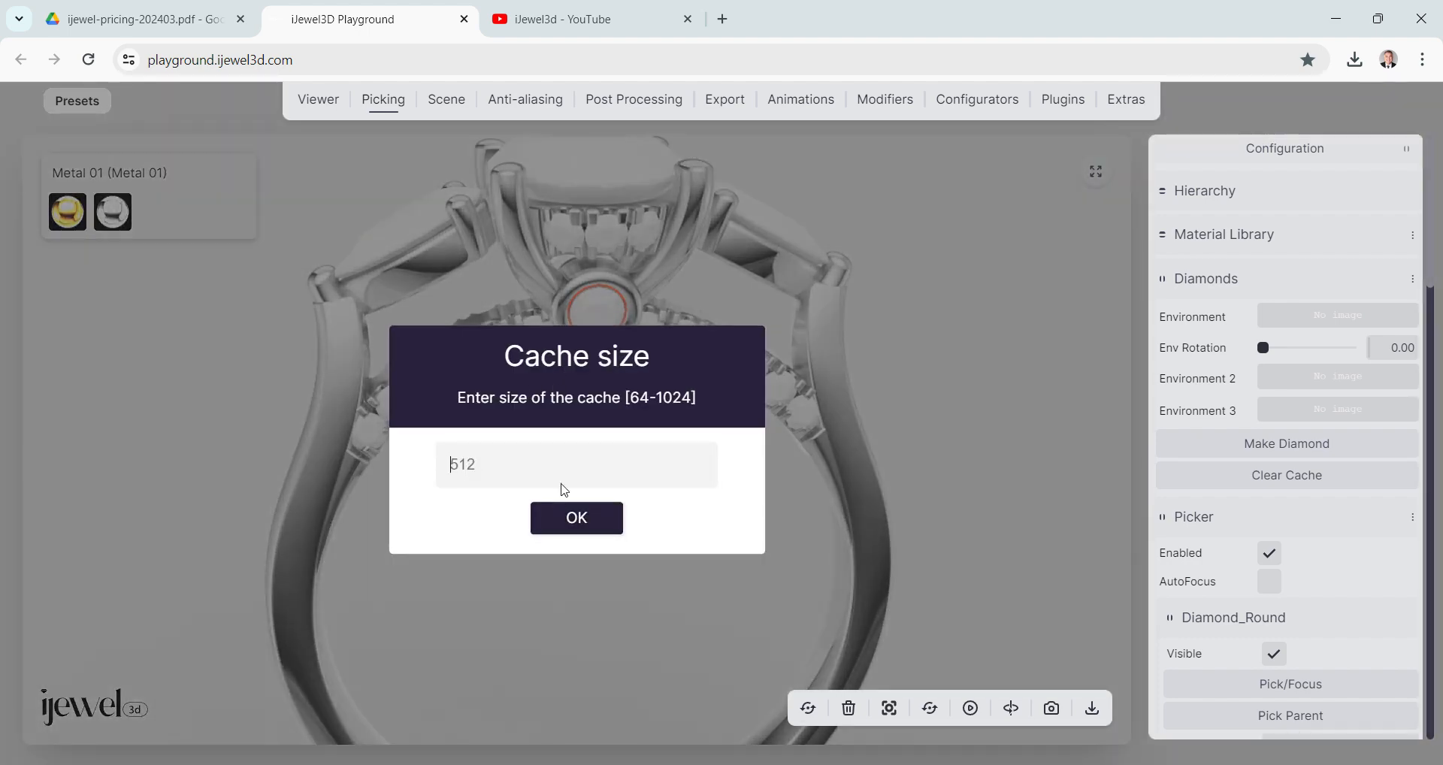
{"action": "left_click", "coordinate": [576, 522]}
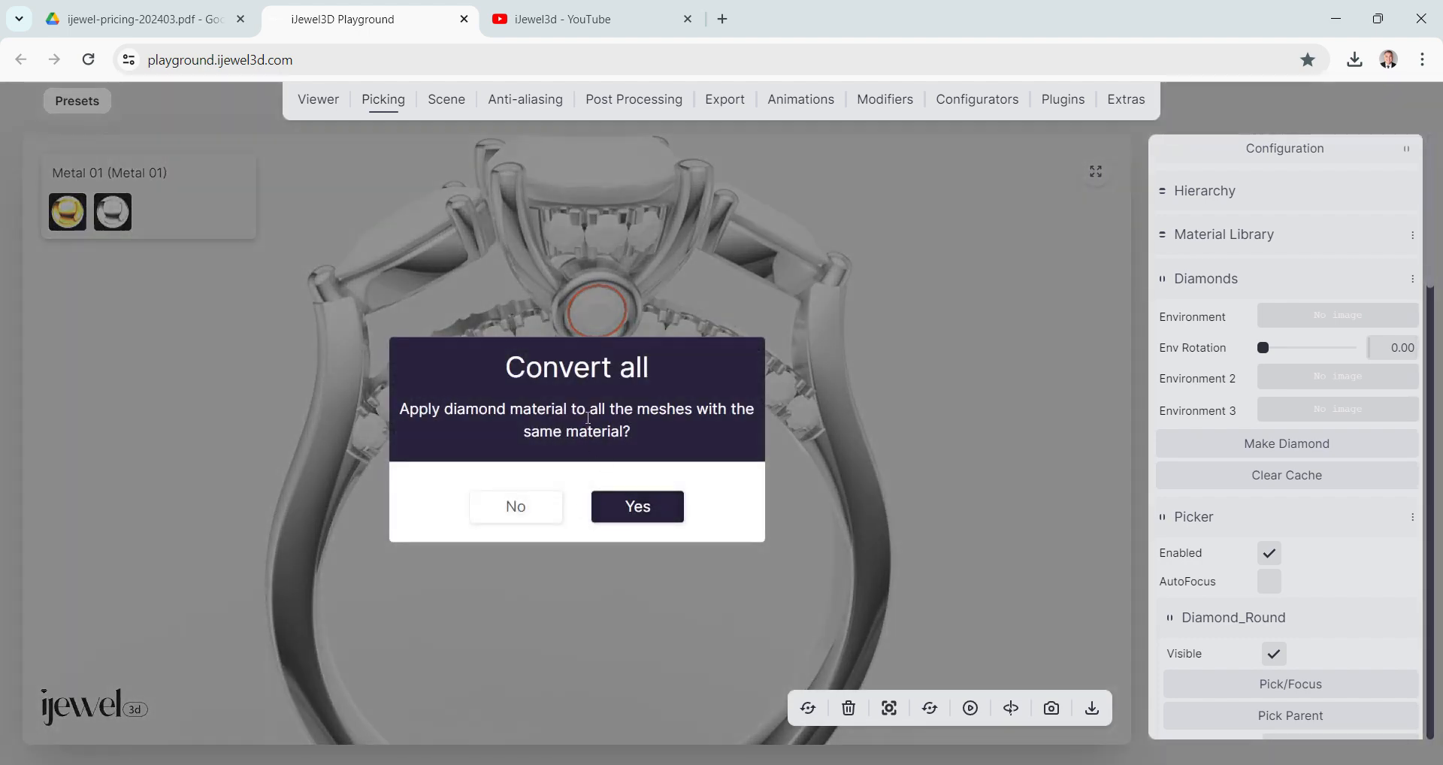
{"action": "left_click", "coordinate": [640, 514]}
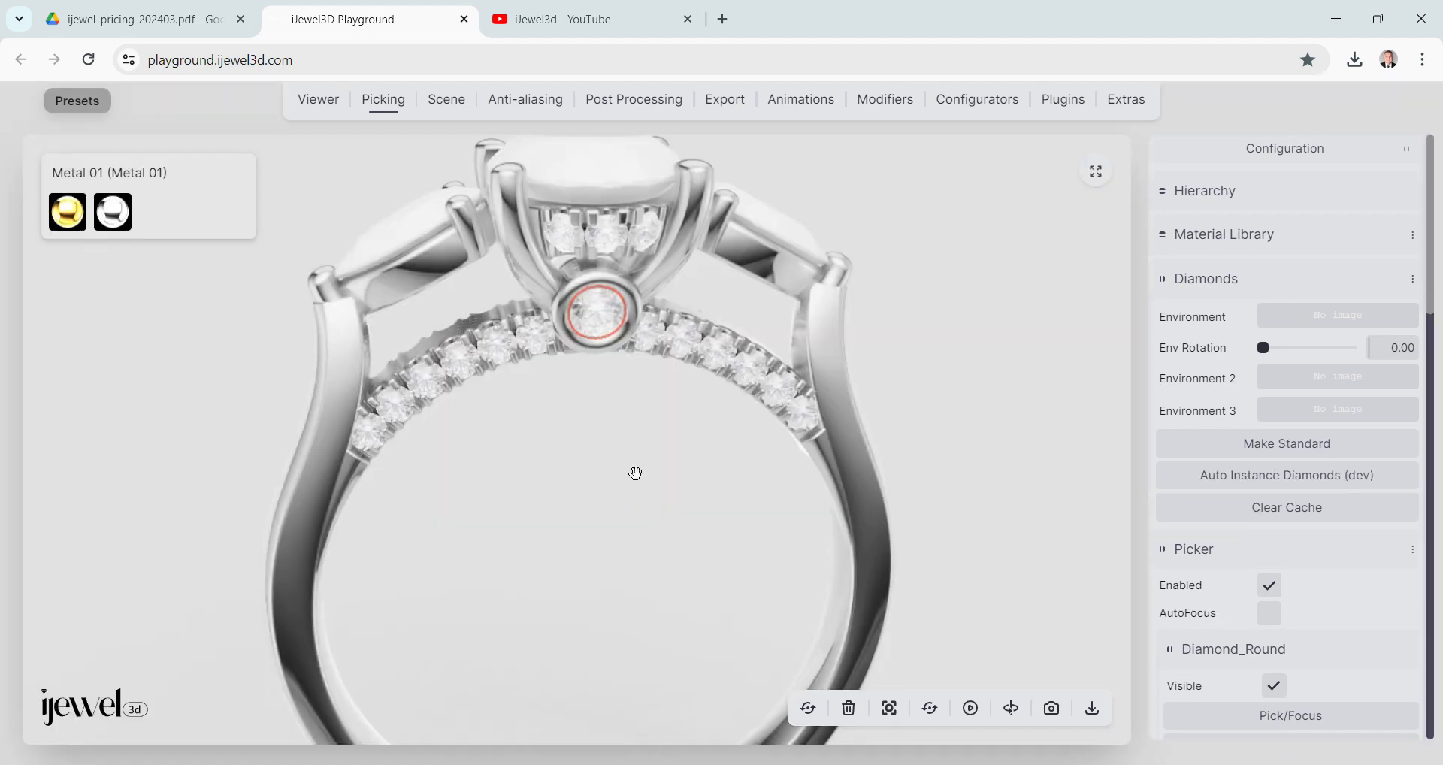
Apply the first GemEnvironment preset to the converted small diamonds.
{"action": "left_click_drag", "start_coordinate": [635, 444], "coordinate": [541, 444]}
{"action": "scroll", "coordinate": [639, 442], "scroll_direction": "up", "scroll_amount": 6}
{"action": "scroll", "coordinate": [541, 443], "scroll_direction": "down", "scroll_amount": 3}
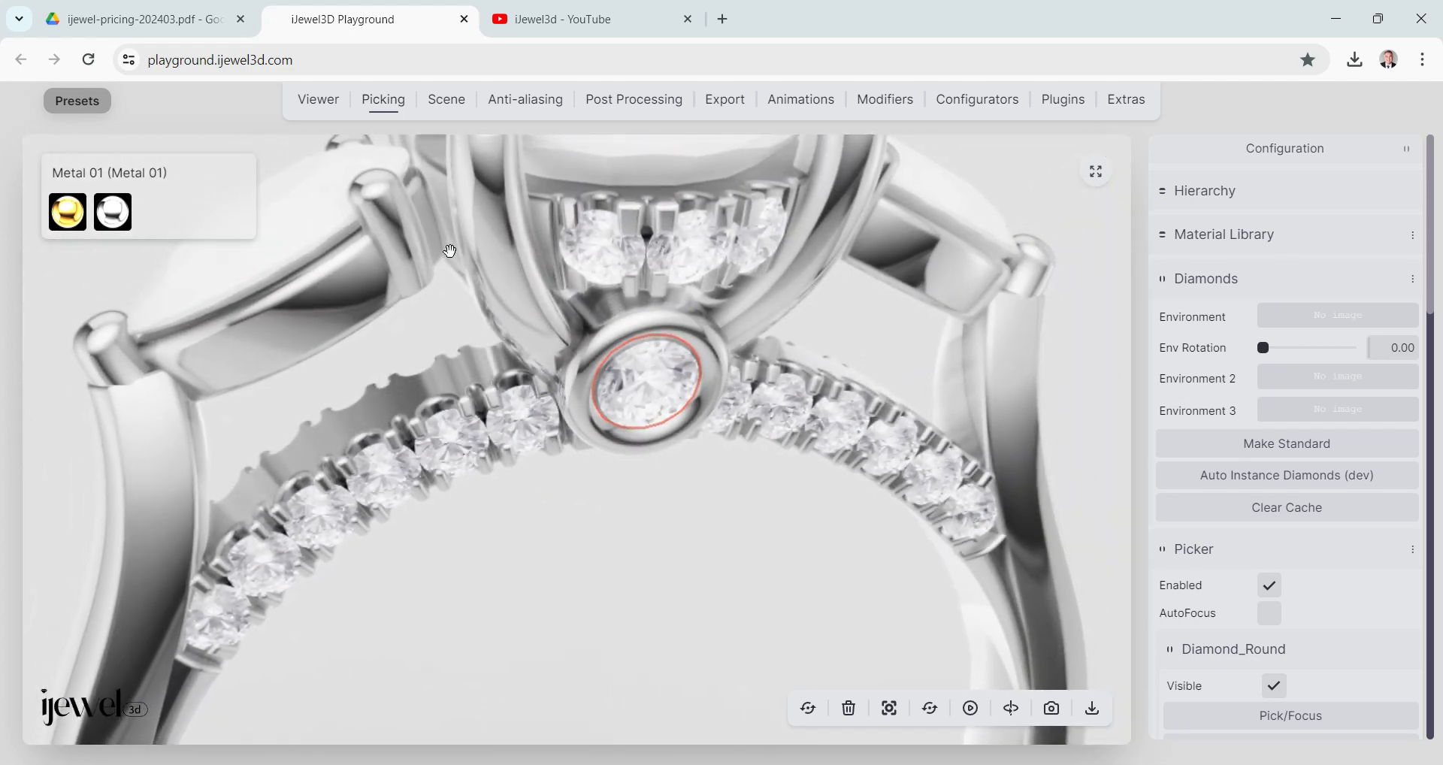
{"action": "left_click_drag", "start_coordinate": [475, 426], "coordinate": [467, 417]}
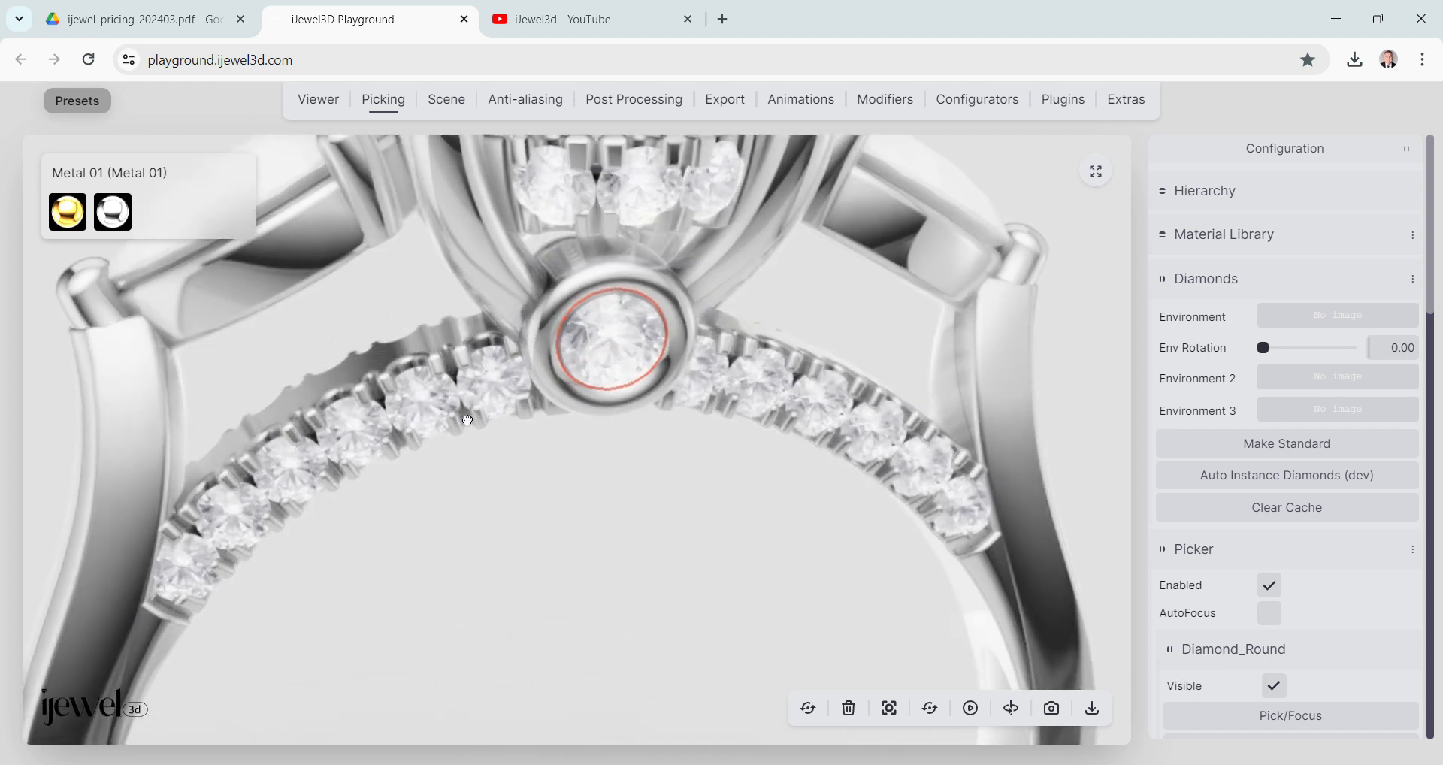
{"action": "left_click", "coordinate": [78, 101]}
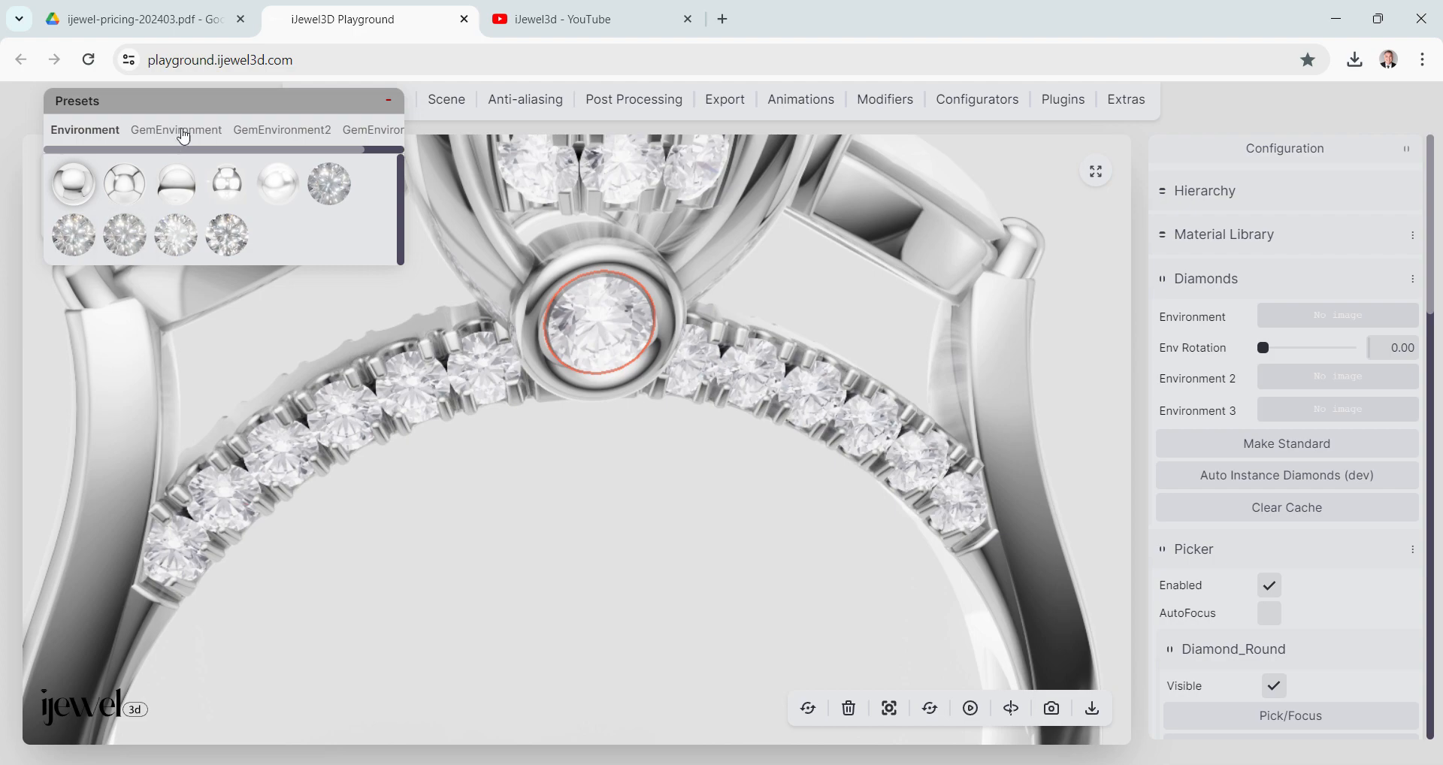
{"action": "left_click", "coordinate": [184, 132]}
{"action": "left_click", "coordinate": [73, 184]}
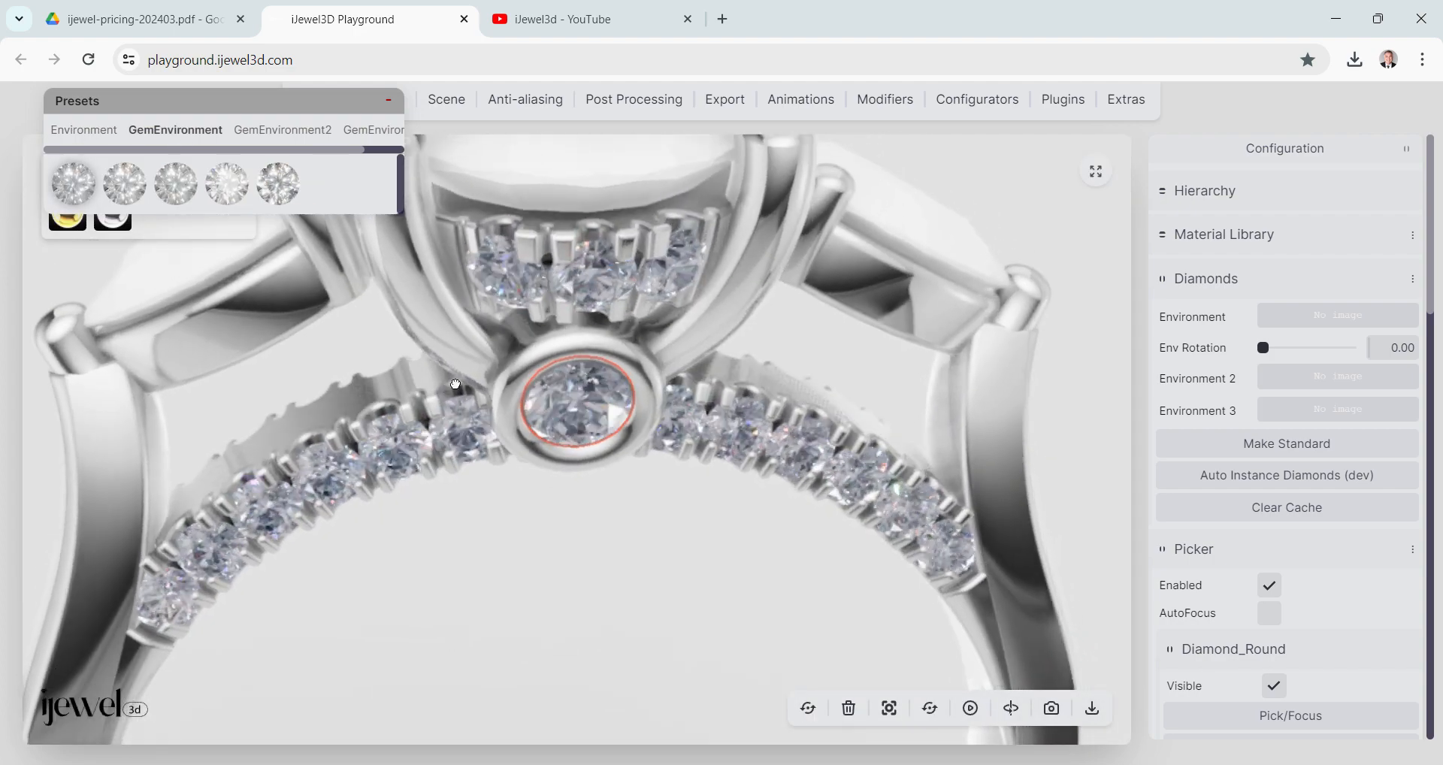
Apply the second GemEnvironment preset to the small diamonds and check their sparkle from several angles.
{"action": "mouse_move", "coordinate": [455, 384]}
{"action": "left_mouse_down"}
{"action": "mouse_move", "coordinate": [386, 349]}
{"action": "mouse_move", "coordinate": [454, 374]}
{"action": "left_mouse_up"}
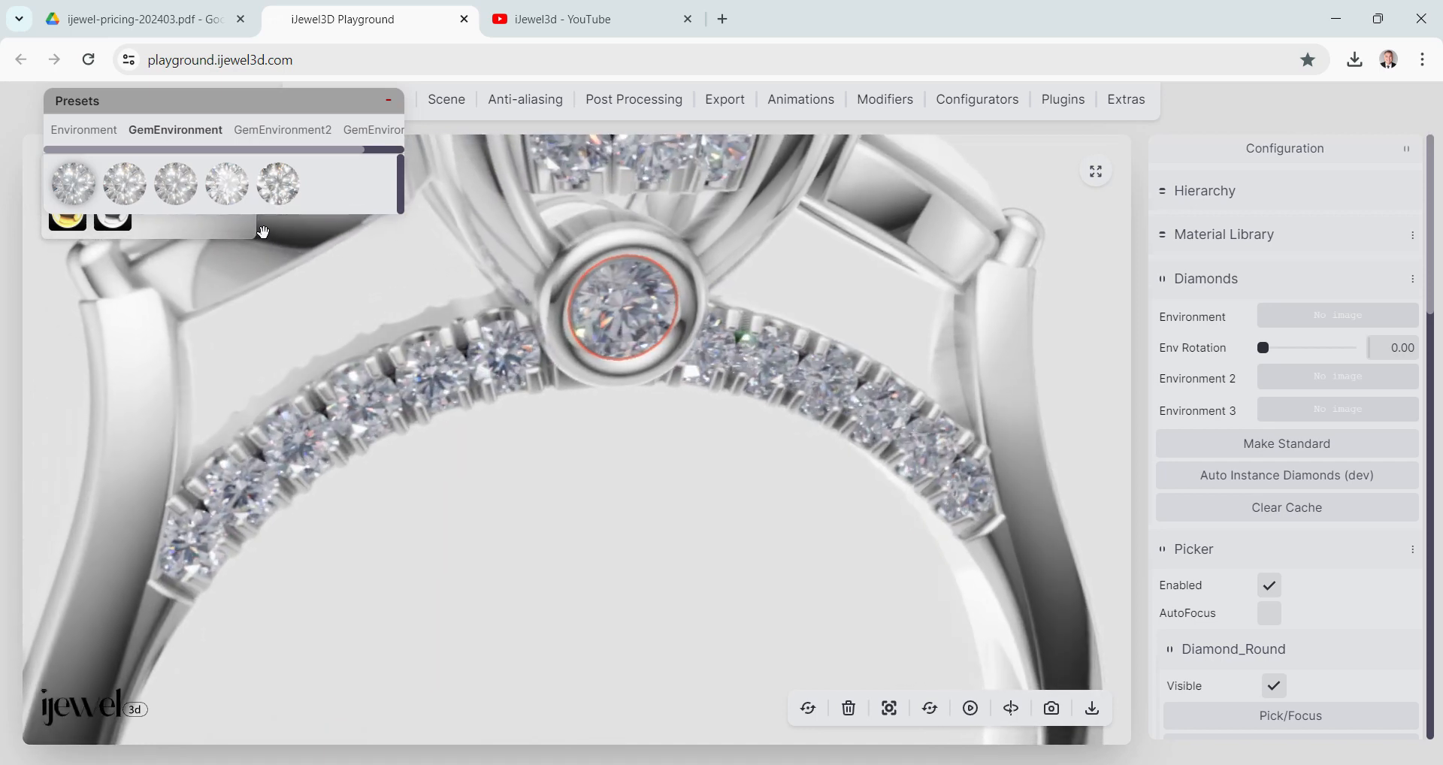
{"action": "left_click", "coordinate": [127, 185]}
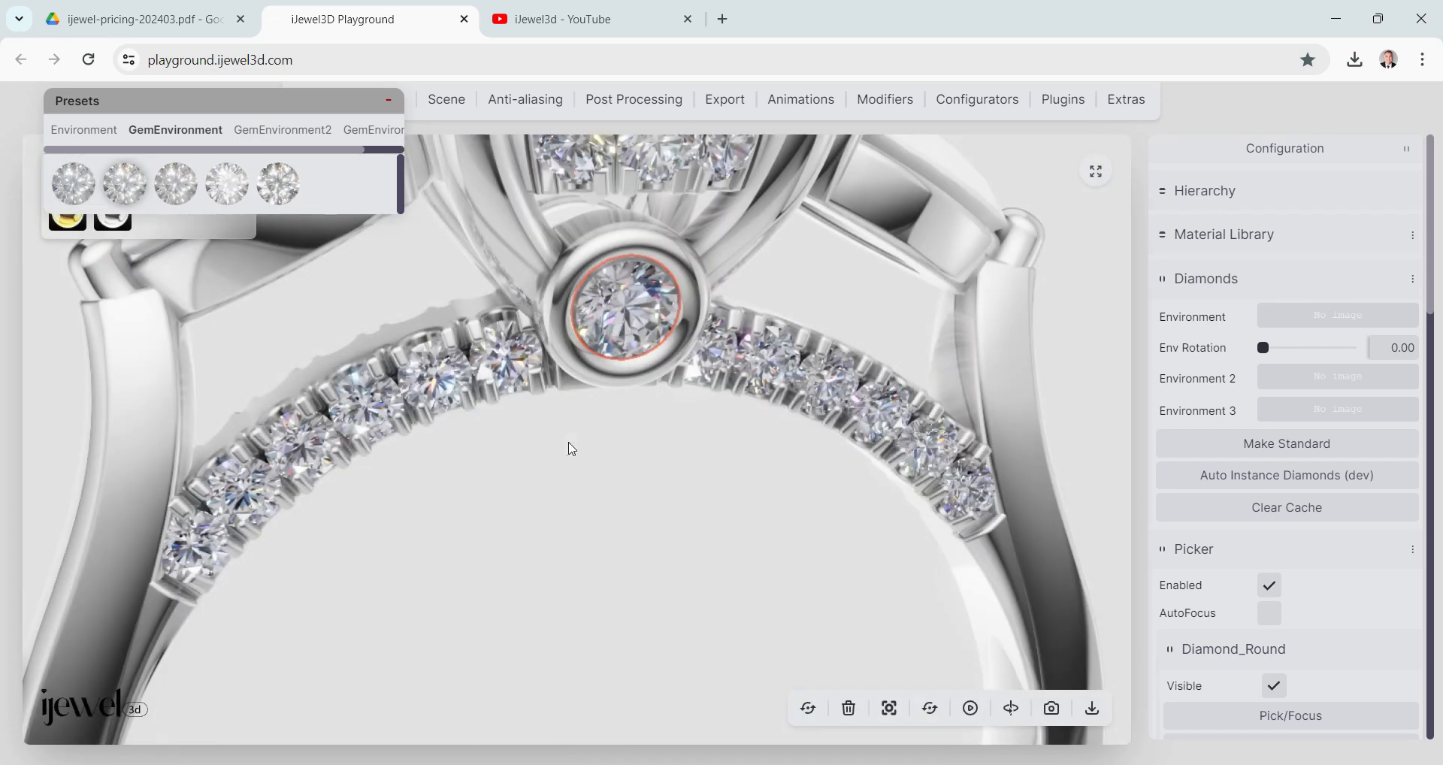
{"action": "mouse_move", "coordinate": [569, 443]}
{"action": "left_mouse_down"}
{"action": "mouse_move", "coordinate": [548, 443]}
{"action": "mouse_move", "coordinate": [554, 432]}
{"action": "mouse_move", "coordinate": [571, 443]}
{"action": "mouse_move", "coordinate": [552, 450]}
{"action": "mouse_move", "coordinate": [573, 453]}
{"action": "mouse_move", "coordinate": [564, 444]}
{"action": "left_mouse_up"}
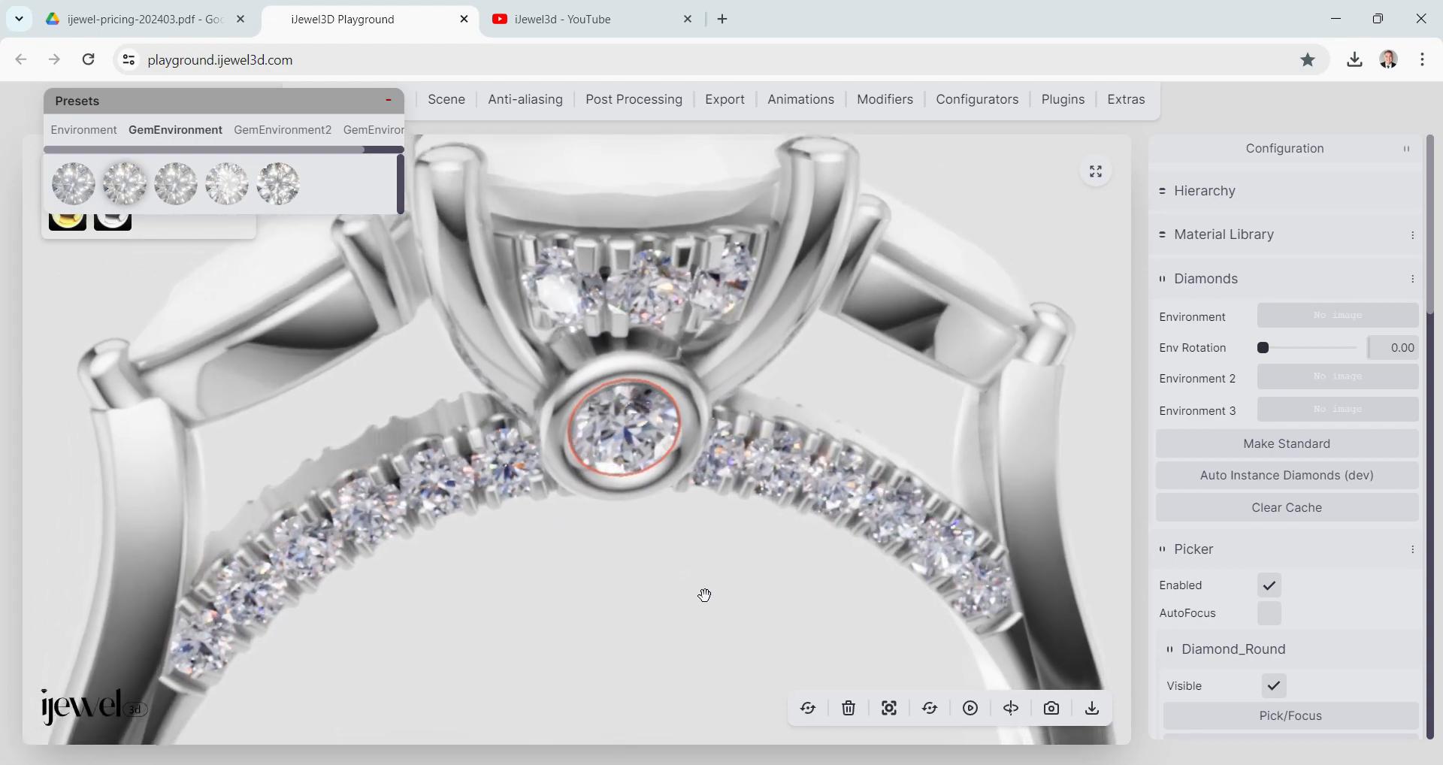
{"action": "left_click_drag", "start_coordinate": [704, 596], "coordinate": [449, 539]}
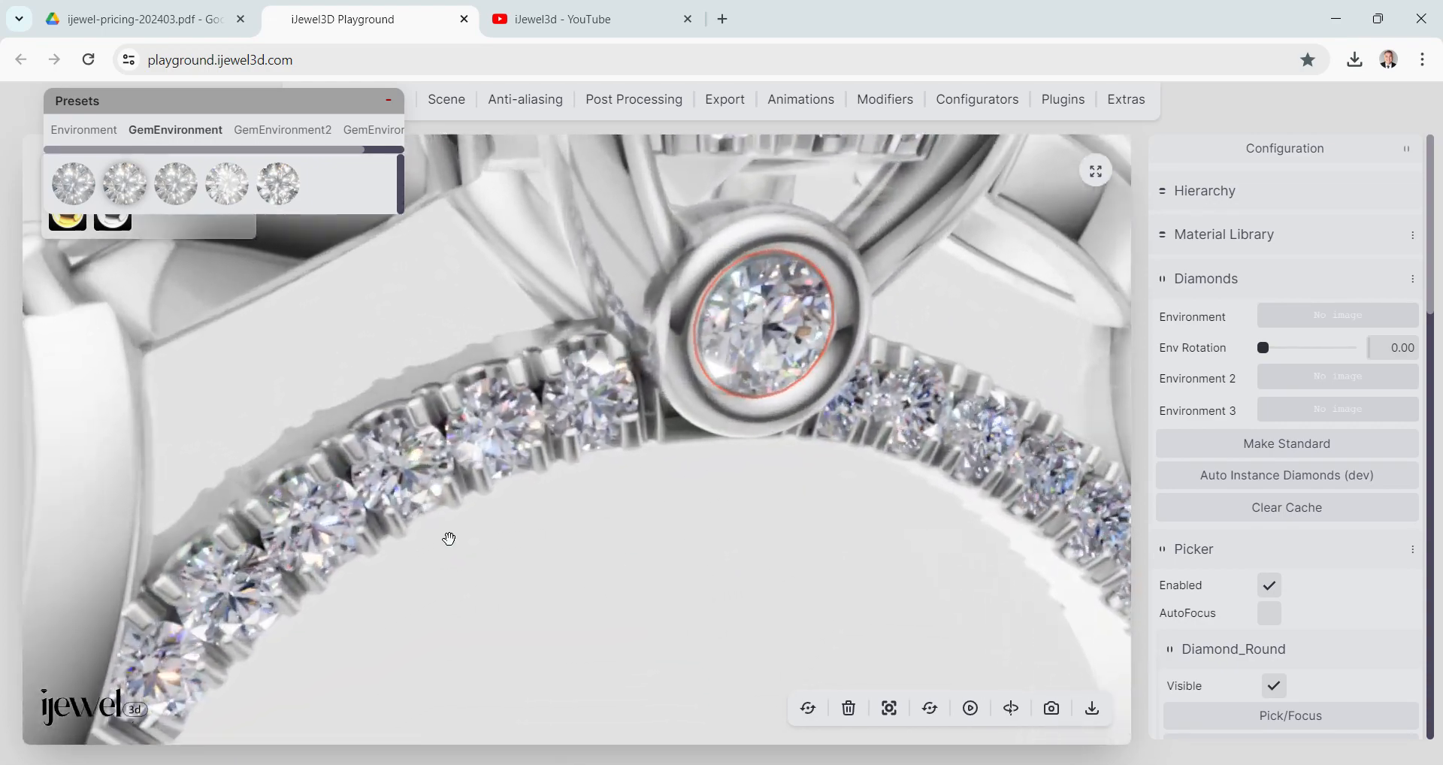
Deselect the bezel stone and examine the small diamonds' facets and reflections up close and from different angles.
{"action": "left_click", "coordinate": [684, 589]}
{"action": "scroll", "coordinate": [719, 554], "scroll_direction": "down", "scroll_amount": 3}
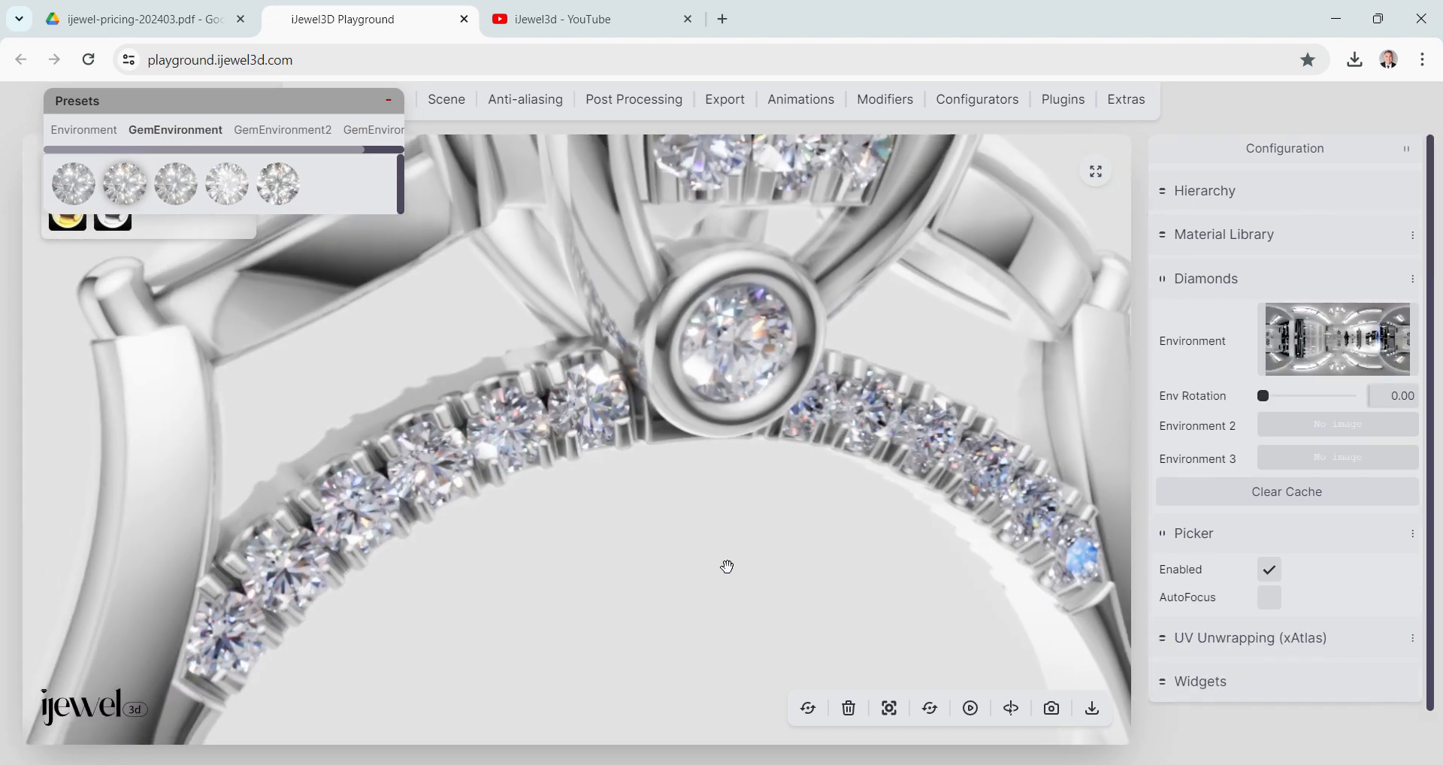
{"action": "left_click_drag", "start_coordinate": [727, 567], "coordinate": [690, 559]}
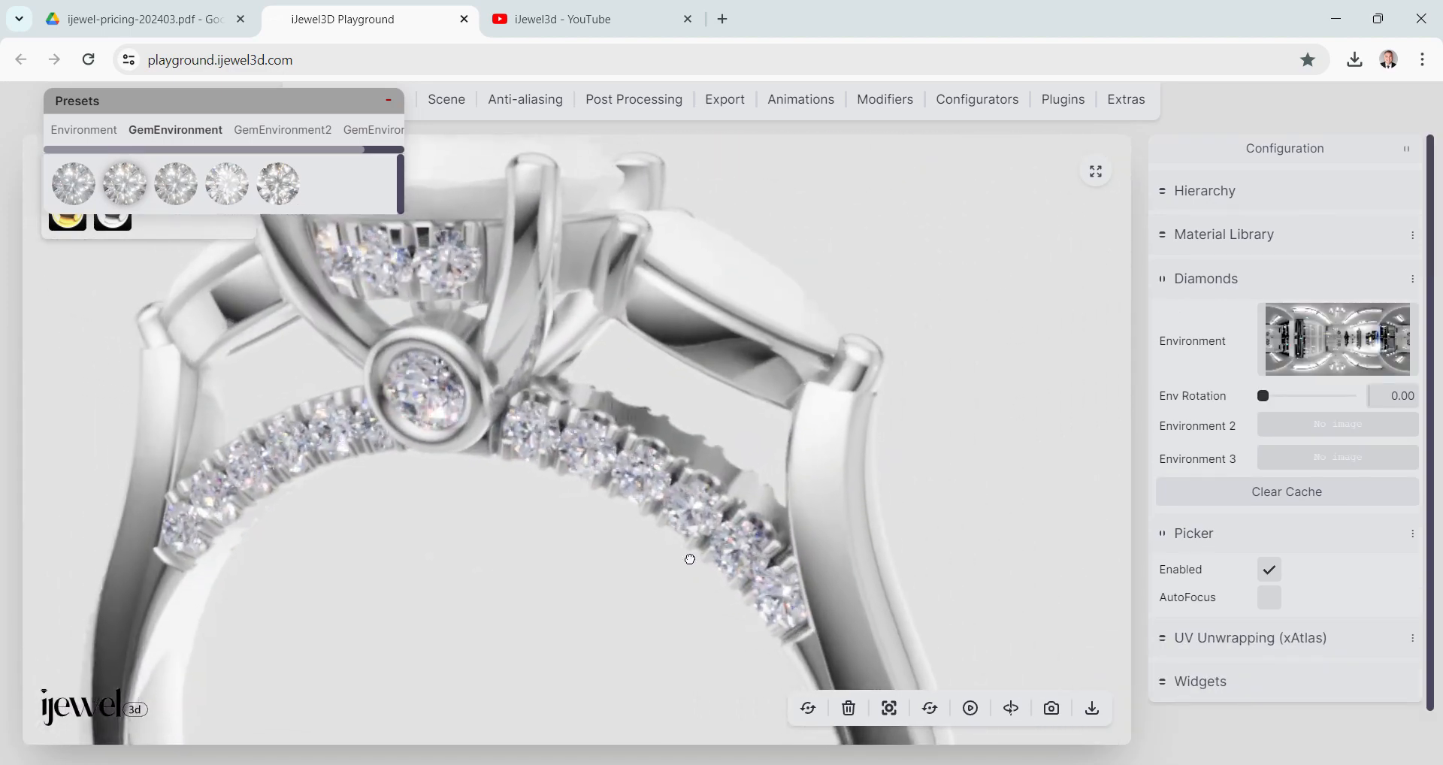
{"action": "scroll", "coordinate": [677, 531], "scroll_direction": "up", "scroll_amount": 5}
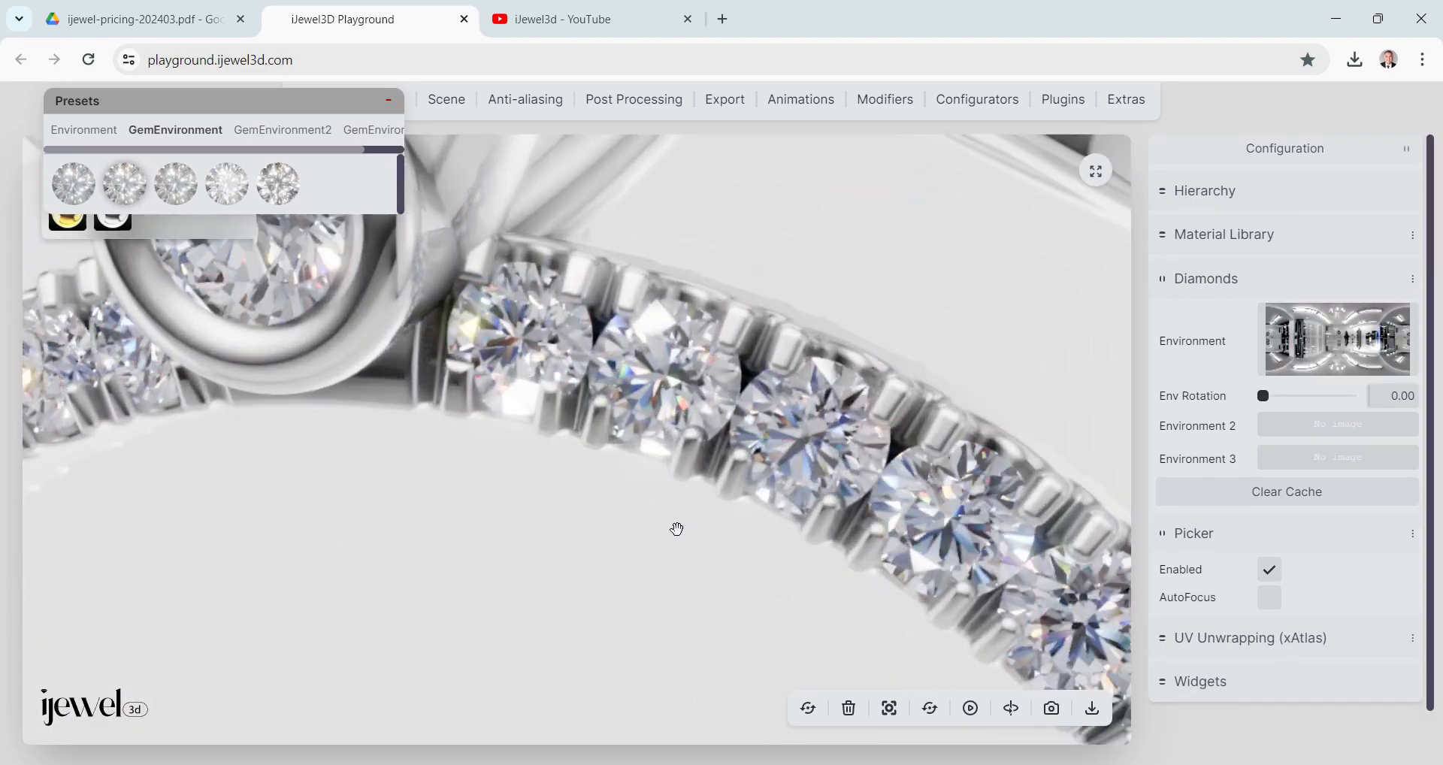
{"action": "scroll", "coordinate": [677, 530], "scroll_direction": "up", "scroll_amount": 5}
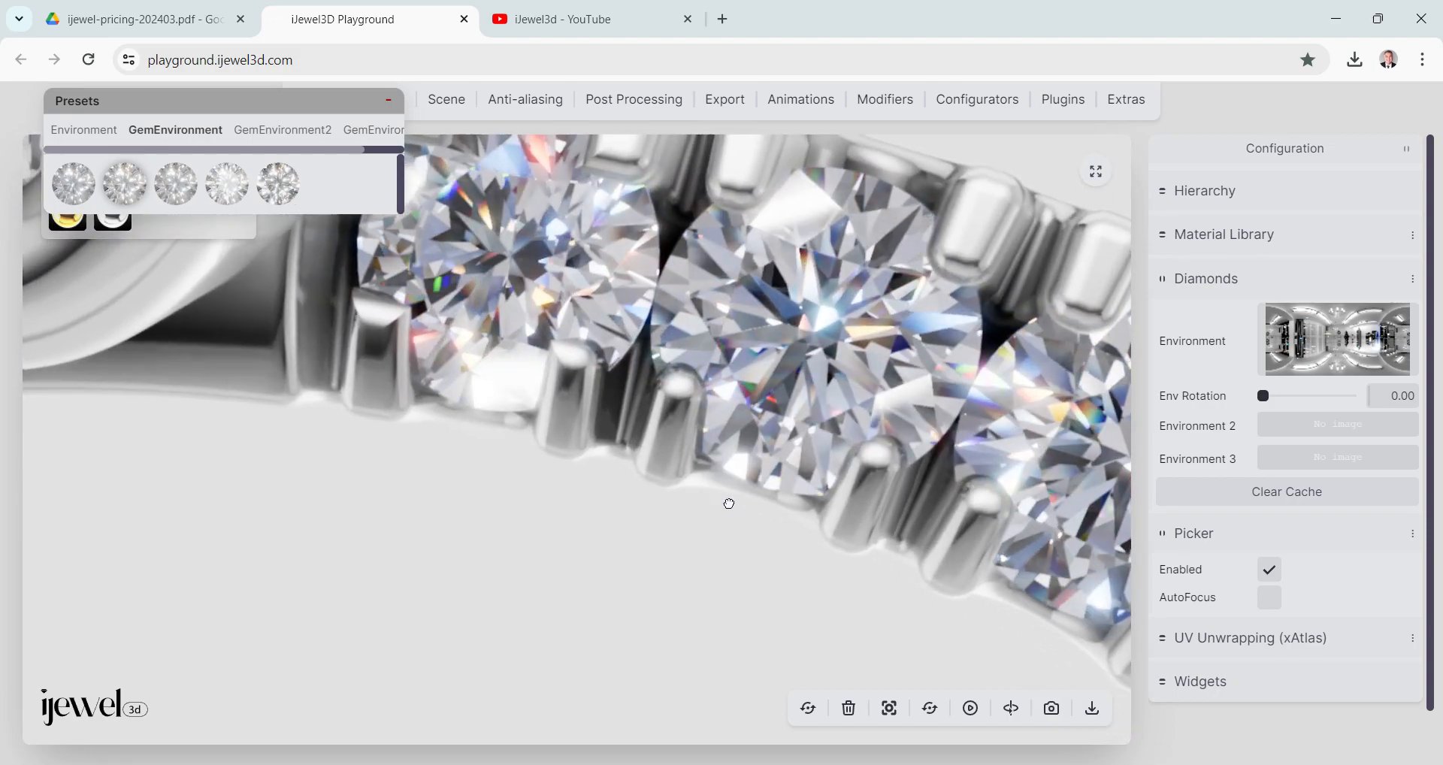
{"action": "left_click_drag", "start_coordinate": [728, 503], "coordinate": [729, 495]}
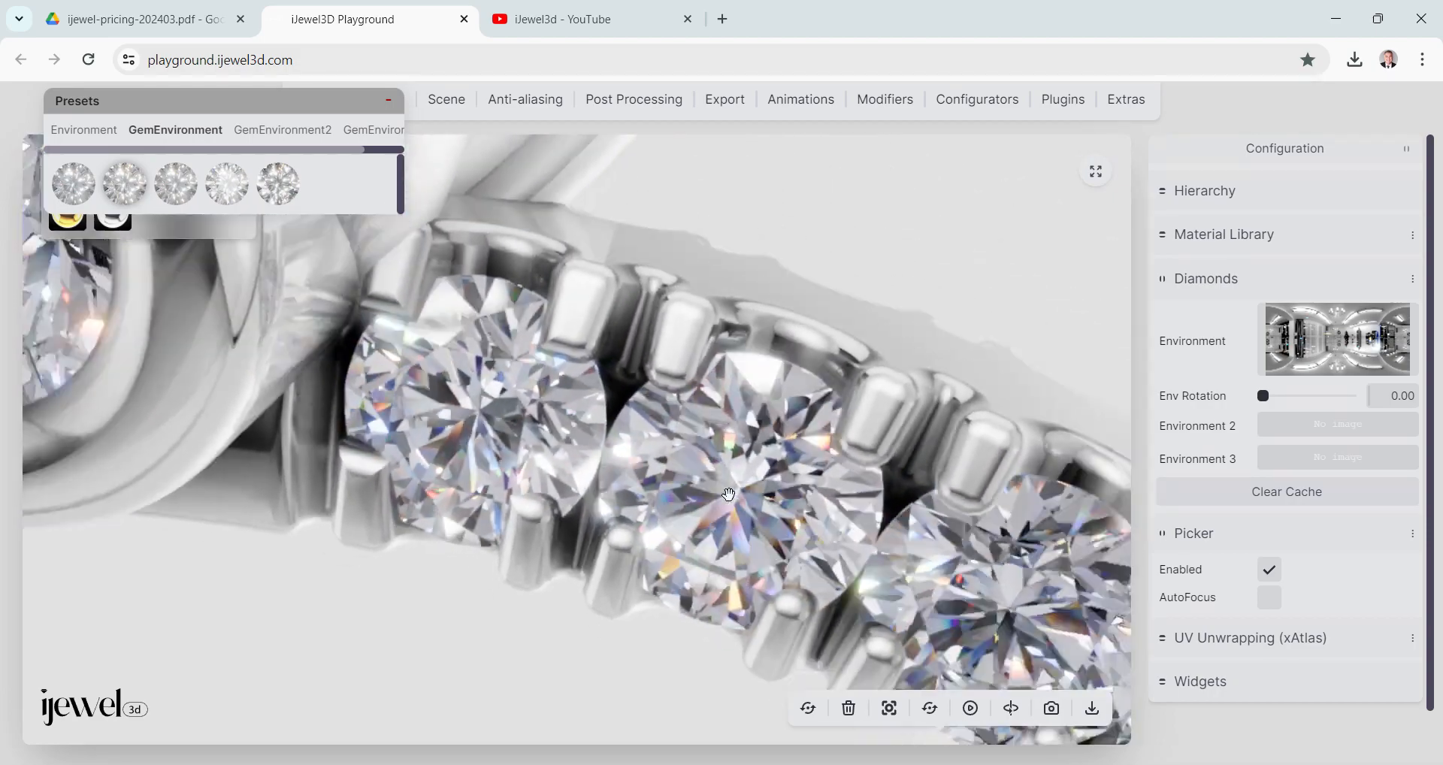
{"action": "scroll", "coordinate": [728, 494], "scroll_direction": "down", "scroll_amount": 10}
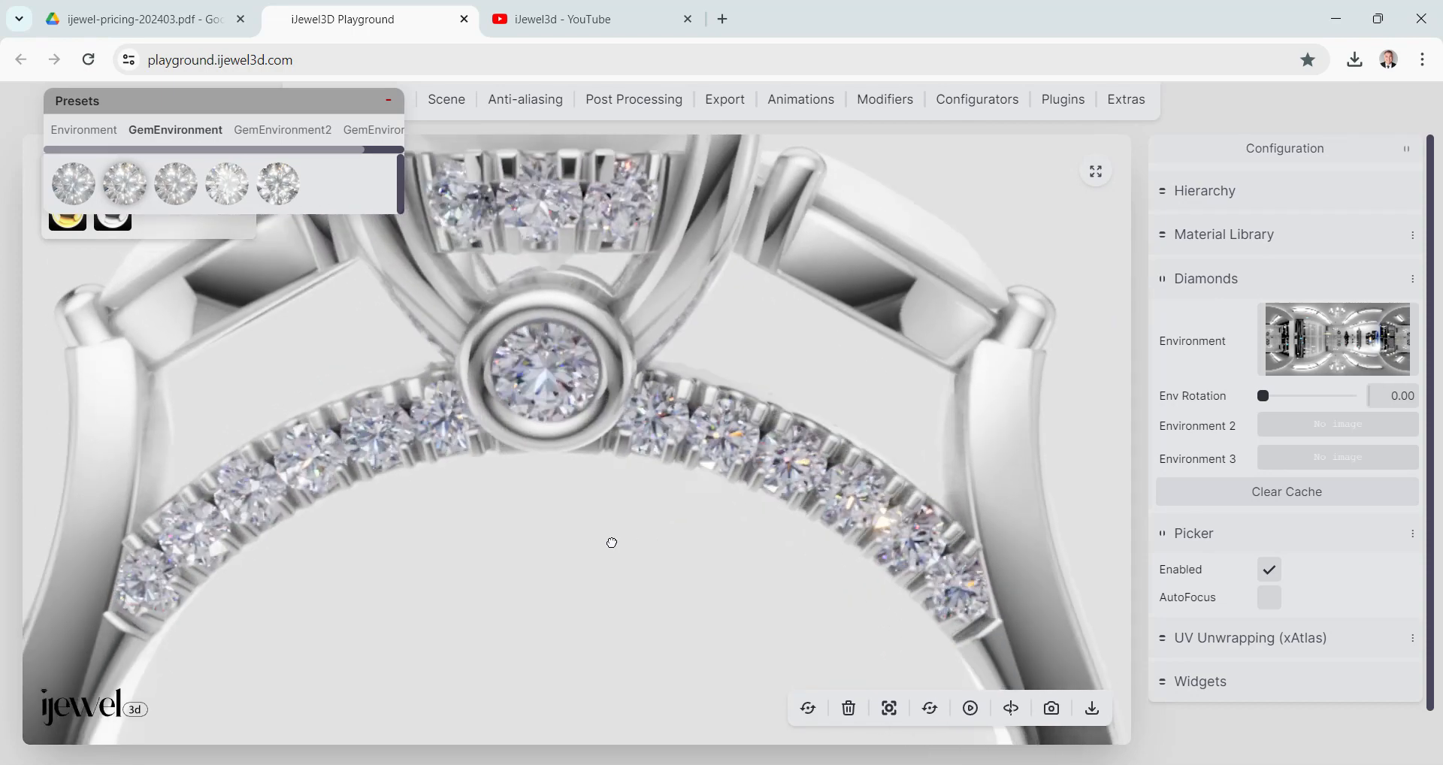
{"action": "mouse_move", "coordinate": [612, 542]}
{"action": "left_mouse_down"}
{"action": "mouse_move", "coordinate": [622, 564]}
{"action": "mouse_move", "coordinate": [626, 524]}
{"action": "mouse_move", "coordinate": [618, 546]}
{"action": "left_mouse_up"}
{"action": "scroll", "coordinate": [621, 553], "scroll_direction": "down", "scroll_amount": 8}
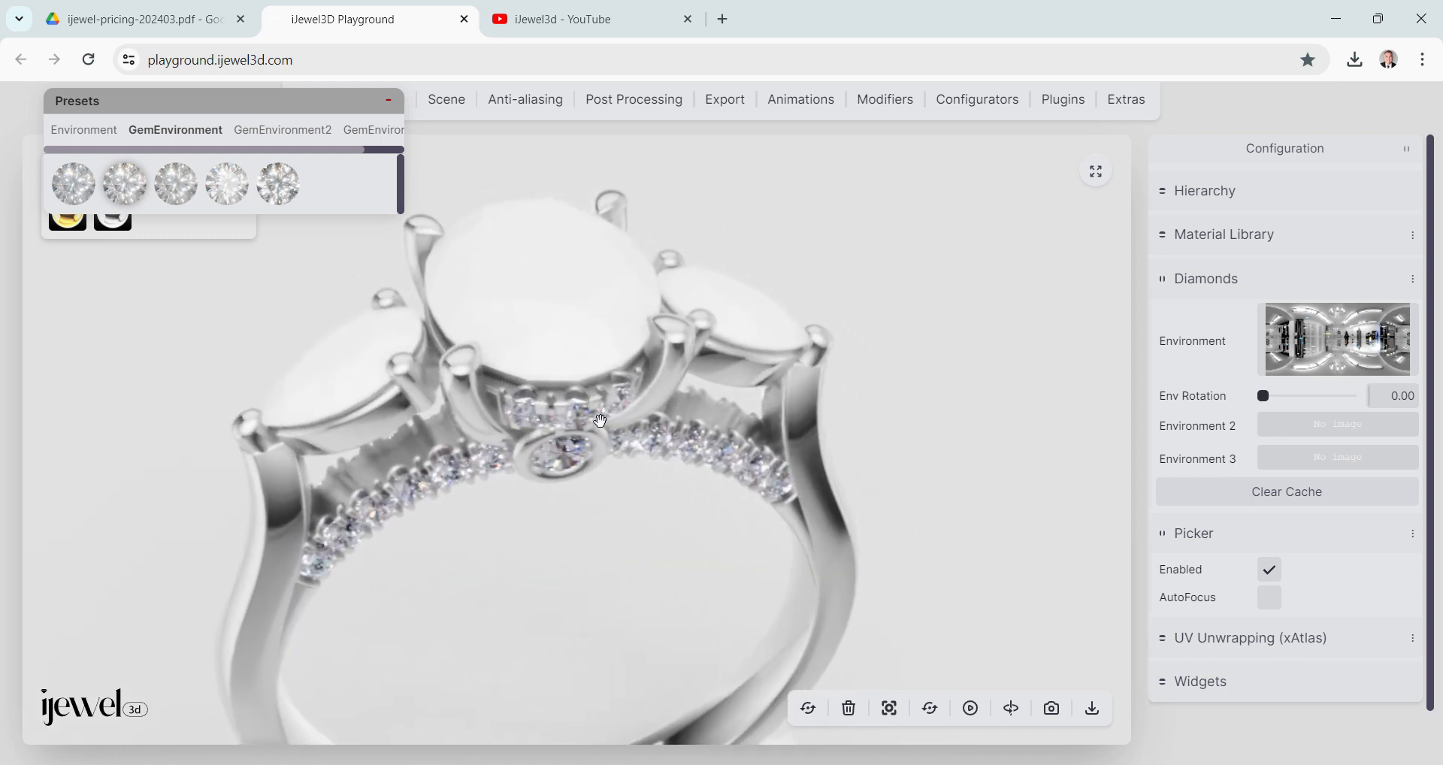
{"action": "left_click", "coordinate": [548, 281]}
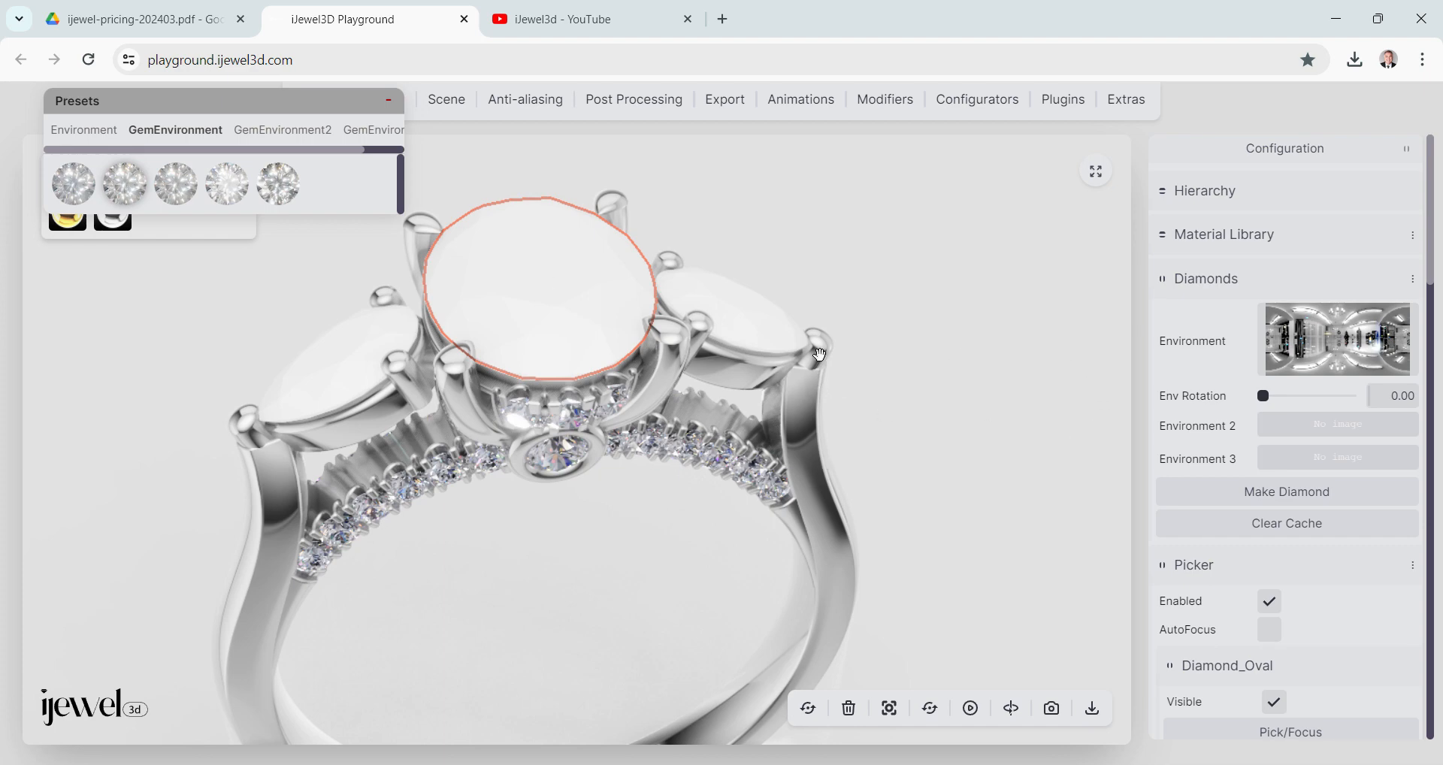
{"action": "left_click_drag", "start_coordinate": [642, 296], "coordinate": [638, 313]}
{"action": "left_click_drag", "start_coordinate": [705, 468], "coordinate": [698, 438]}
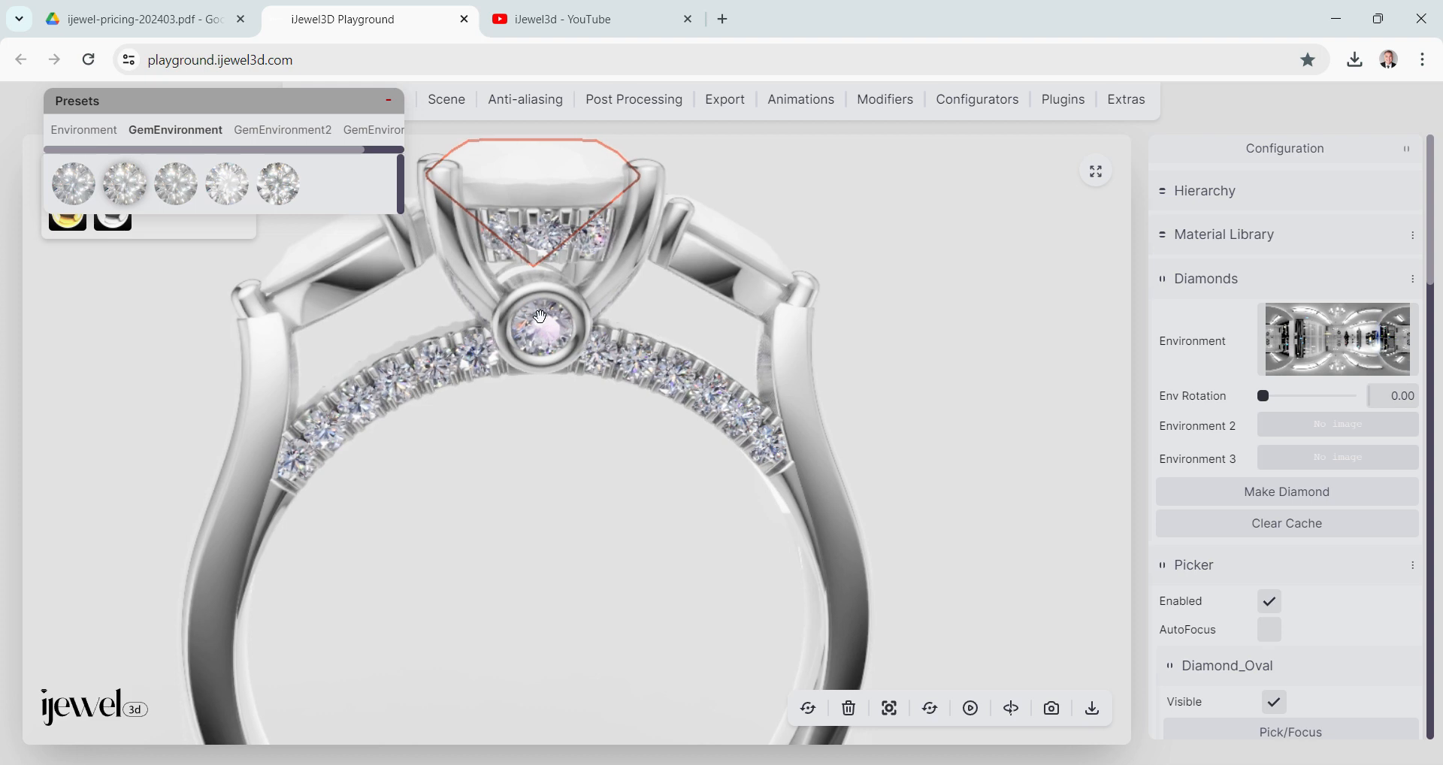
Download the round bezel stone's diamond material as a .dmat file and show diamond-material.dmat in its folder.
{"action": "left_click", "coordinate": [541, 316]}
{"action": "left_click_drag", "start_coordinate": [671, 381], "coordinate": [690, 389]}
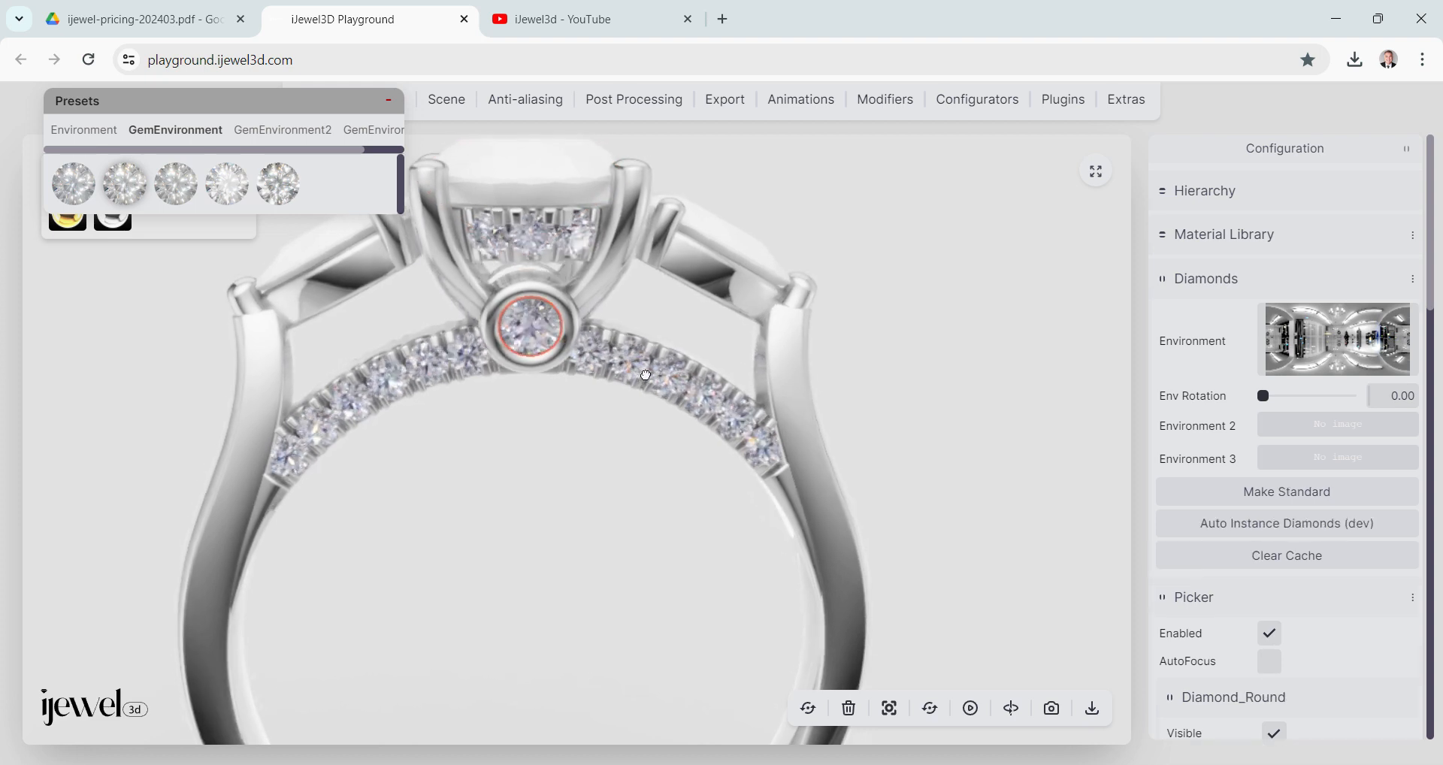
{"action": "scroll", "coordinate": [1325, 442], "scroll_direction": "down", "scroll_amount": 6}
{"action": "scroll", "coordinate": [1325, 442], "scroll_direction": "down", "scroll_amount": 5}
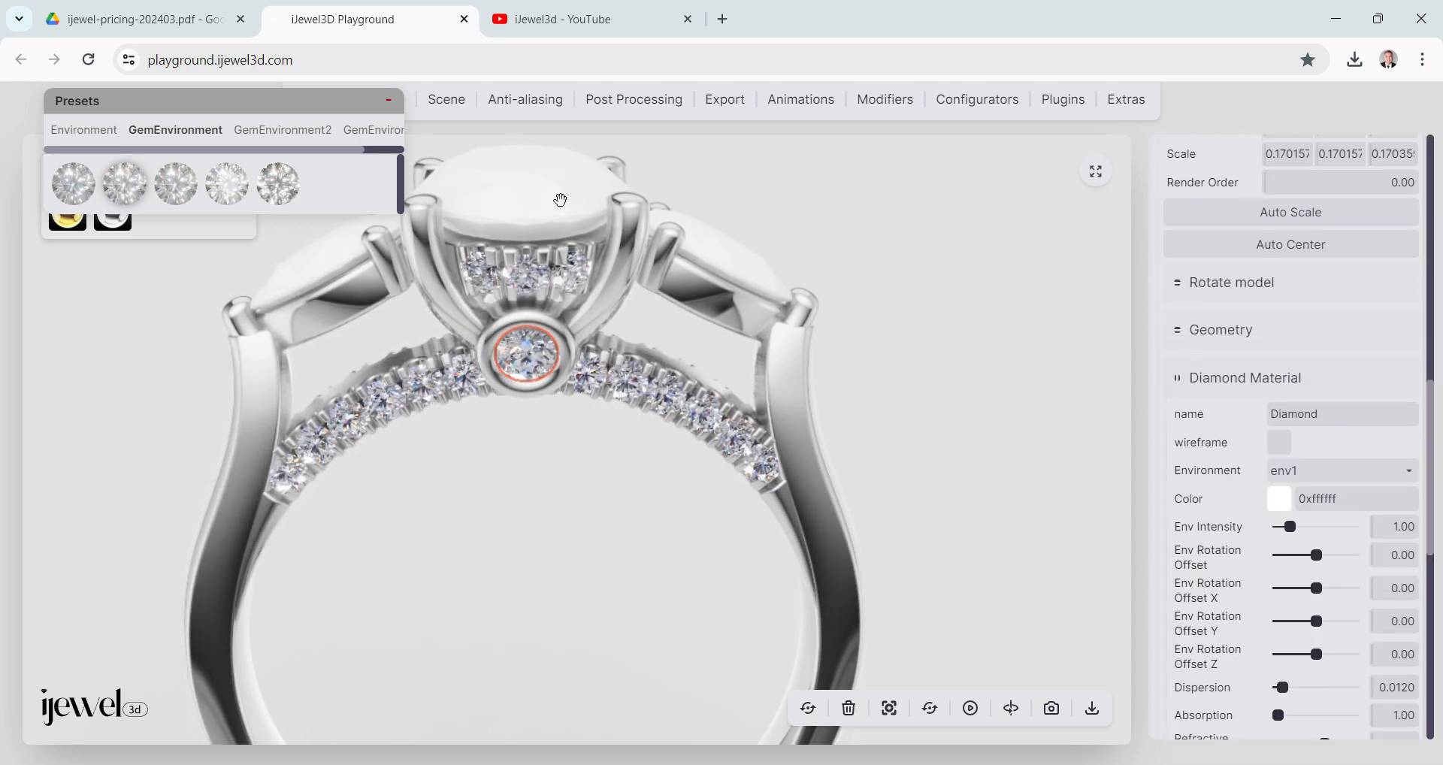
{"action": "scroll", "coordinate": [1293, 474], "scroll_direction": "down", "scroll_amount": 6}
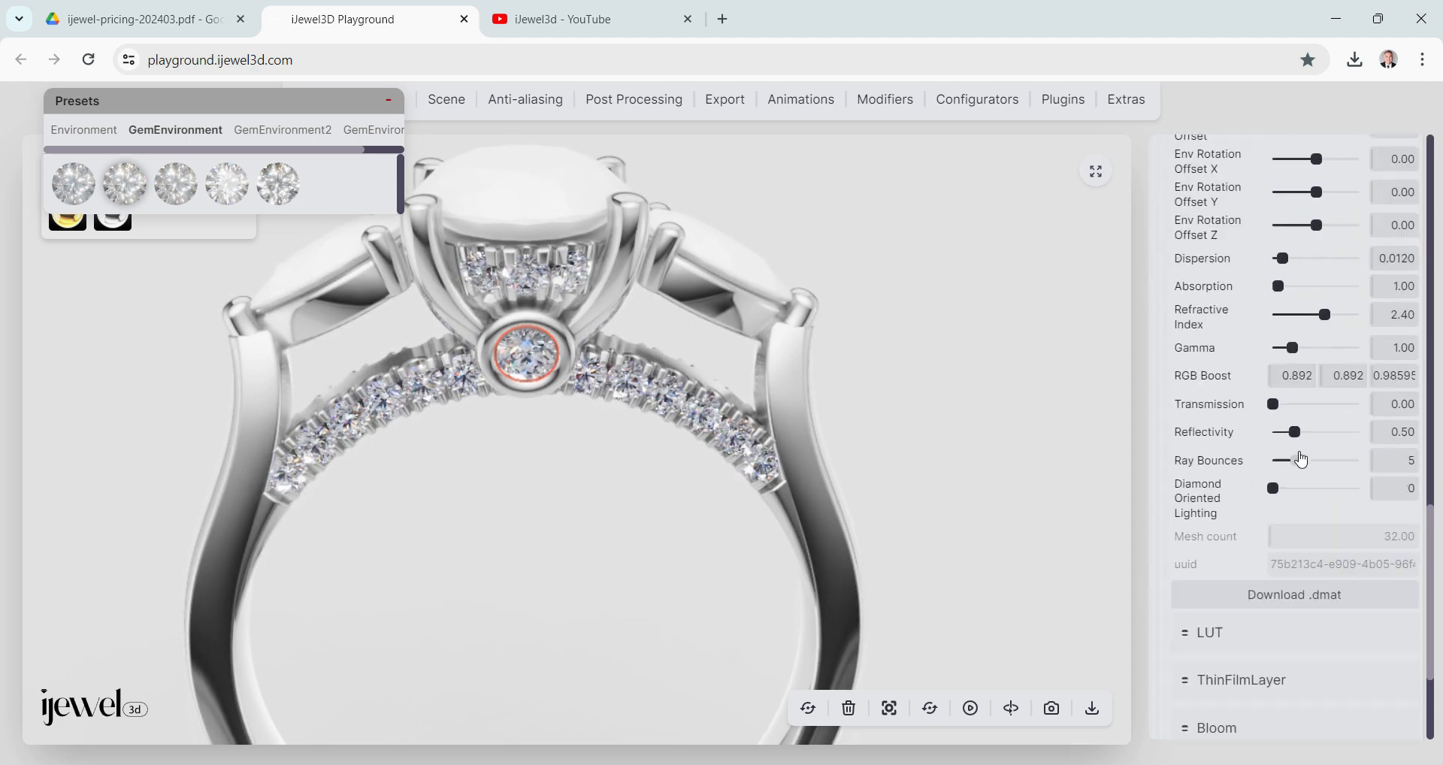
{"action": "left_click", "coordinate": [1301, 560]}
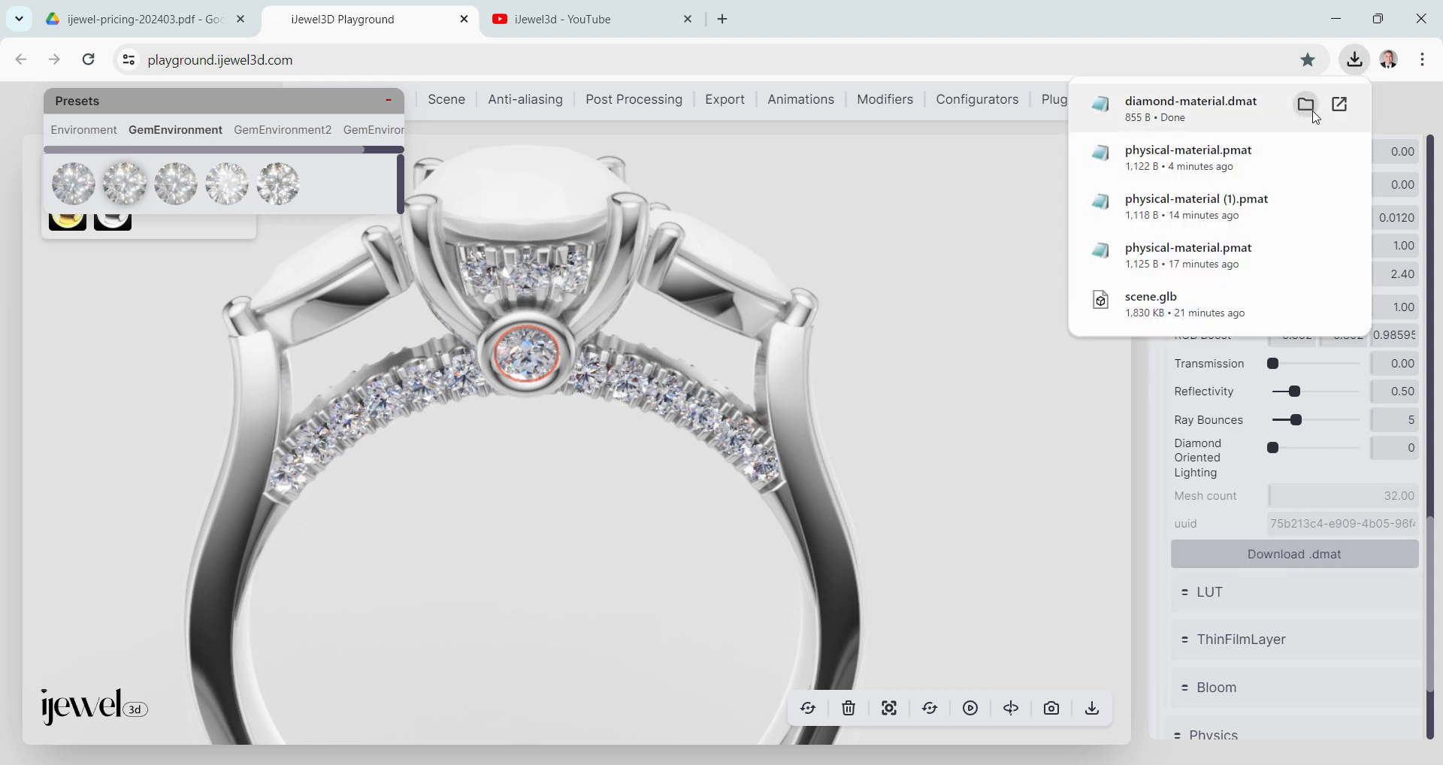
{"action": "left_click", "coordinate": [1307, 107]}
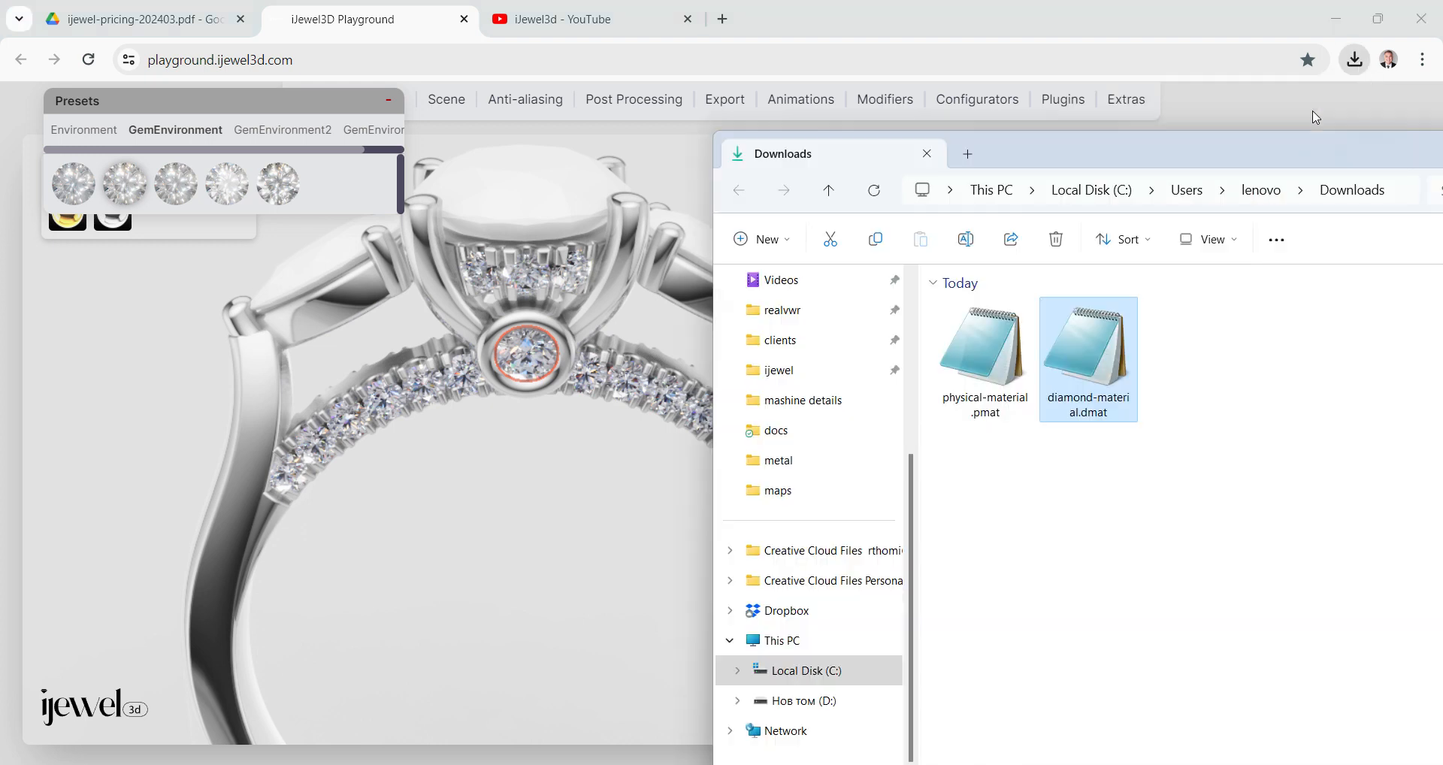
Pick the oval centre stone and bring up diamond-material.dmat in the Downloads folder.
{"action": "left_click", "coordinate": [536, 204]}
{"action": "mouse_move", "coordinate": [522, 763]}
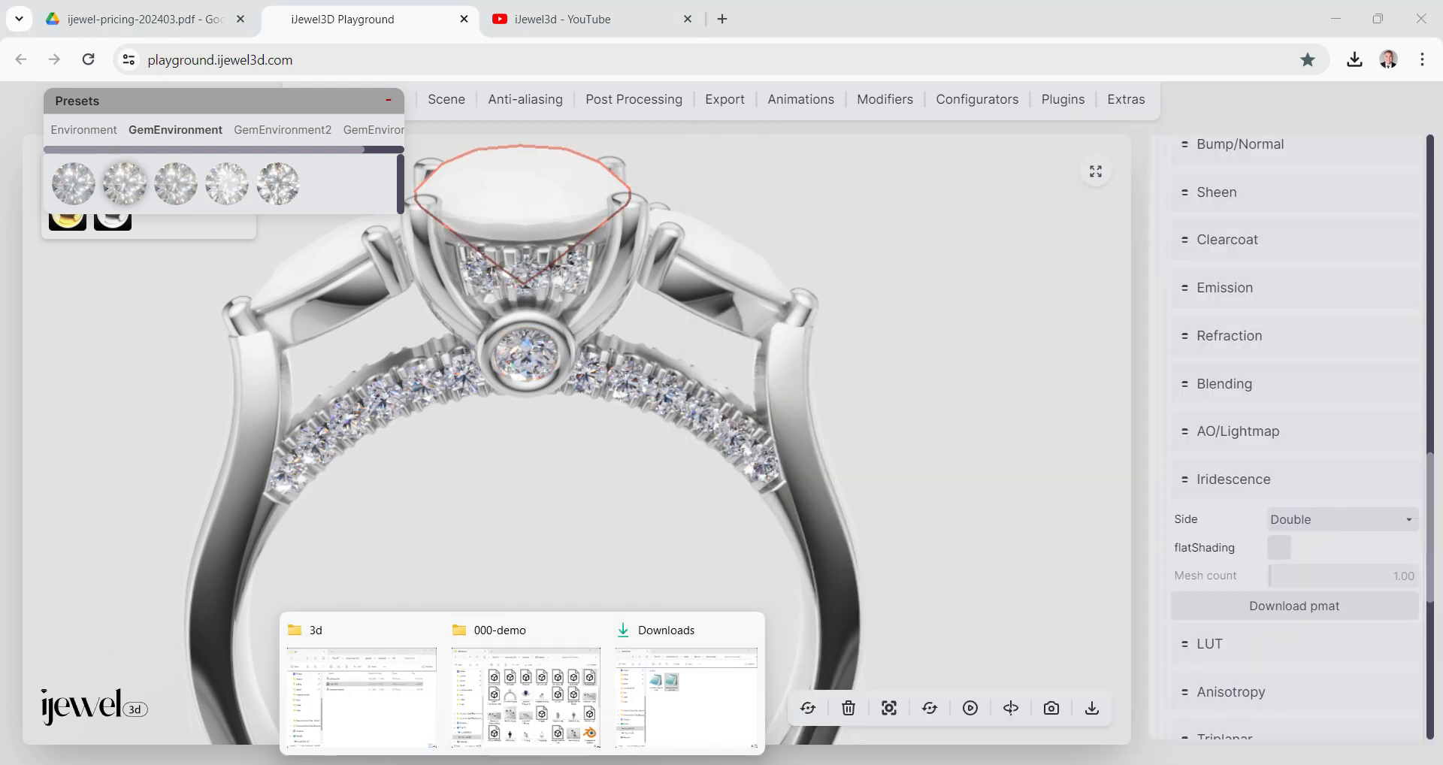
{"action": "left_click", "coordinate": [684, 730]}
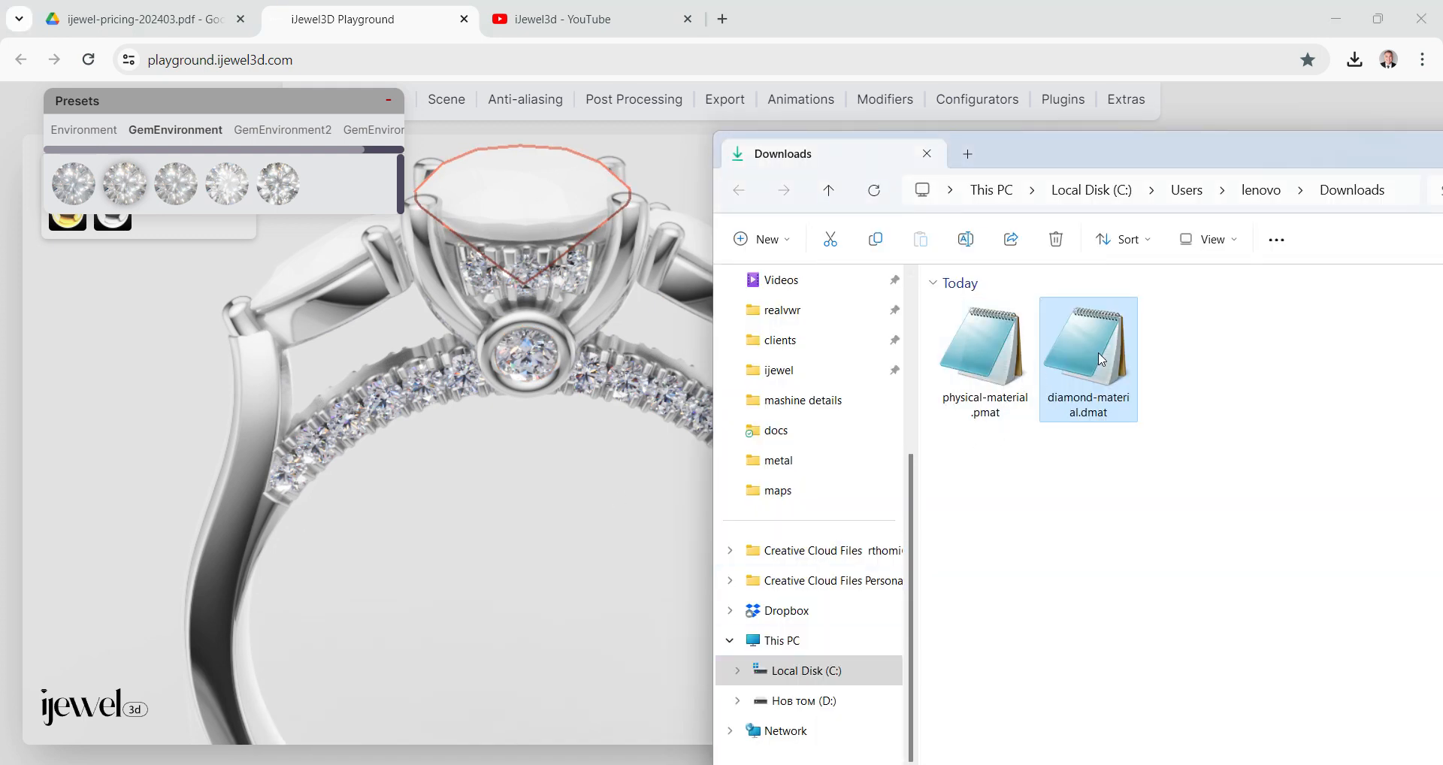
{"action": "left_click", "coordinate": [557, 548]}
Make the oval centre stone a diamond with cache key Gem 01 and the default cache size of 512.
{"action": "left_click_drag", "start_coordinate": [557, 486], "coordinate": [573, 511]}
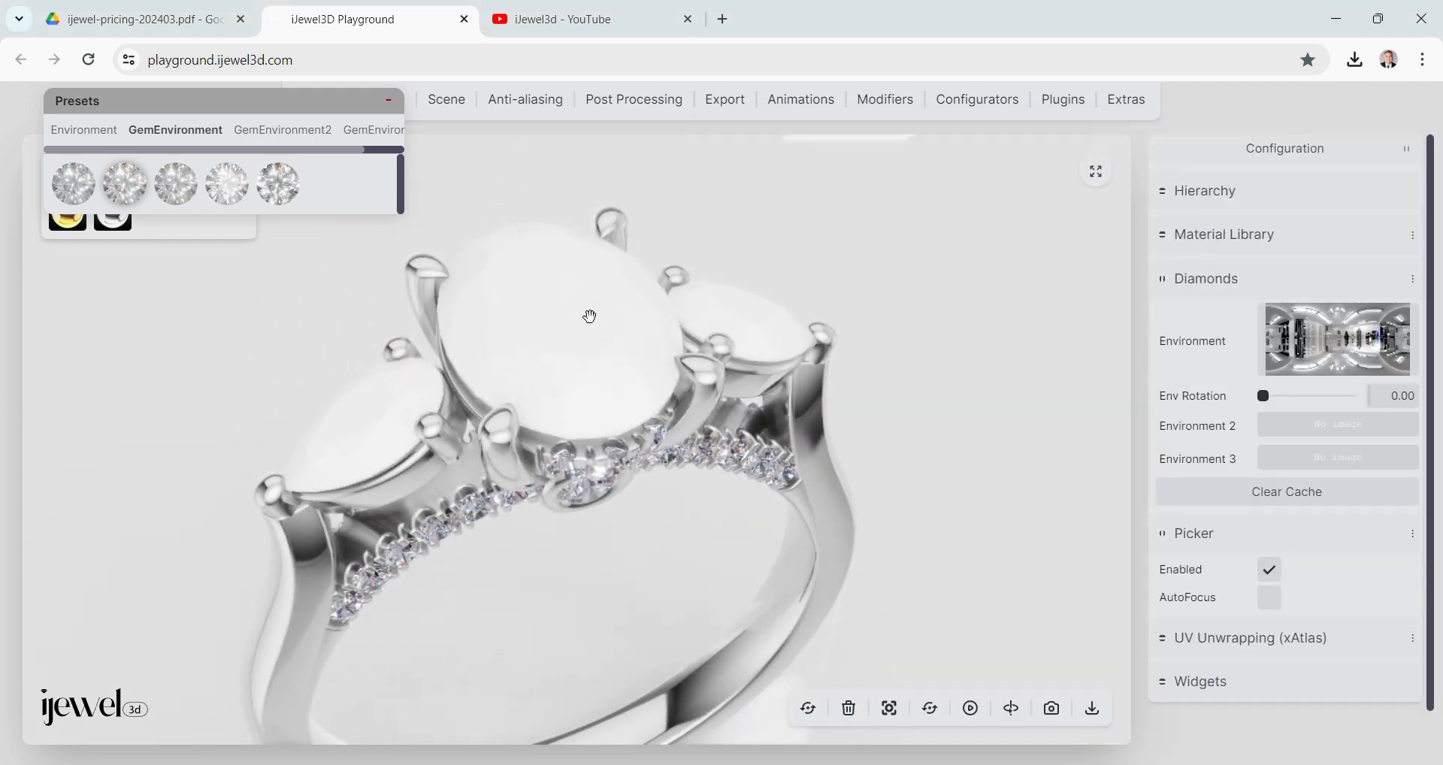
{"action": "left_click", "coordinate": [548, 282]}
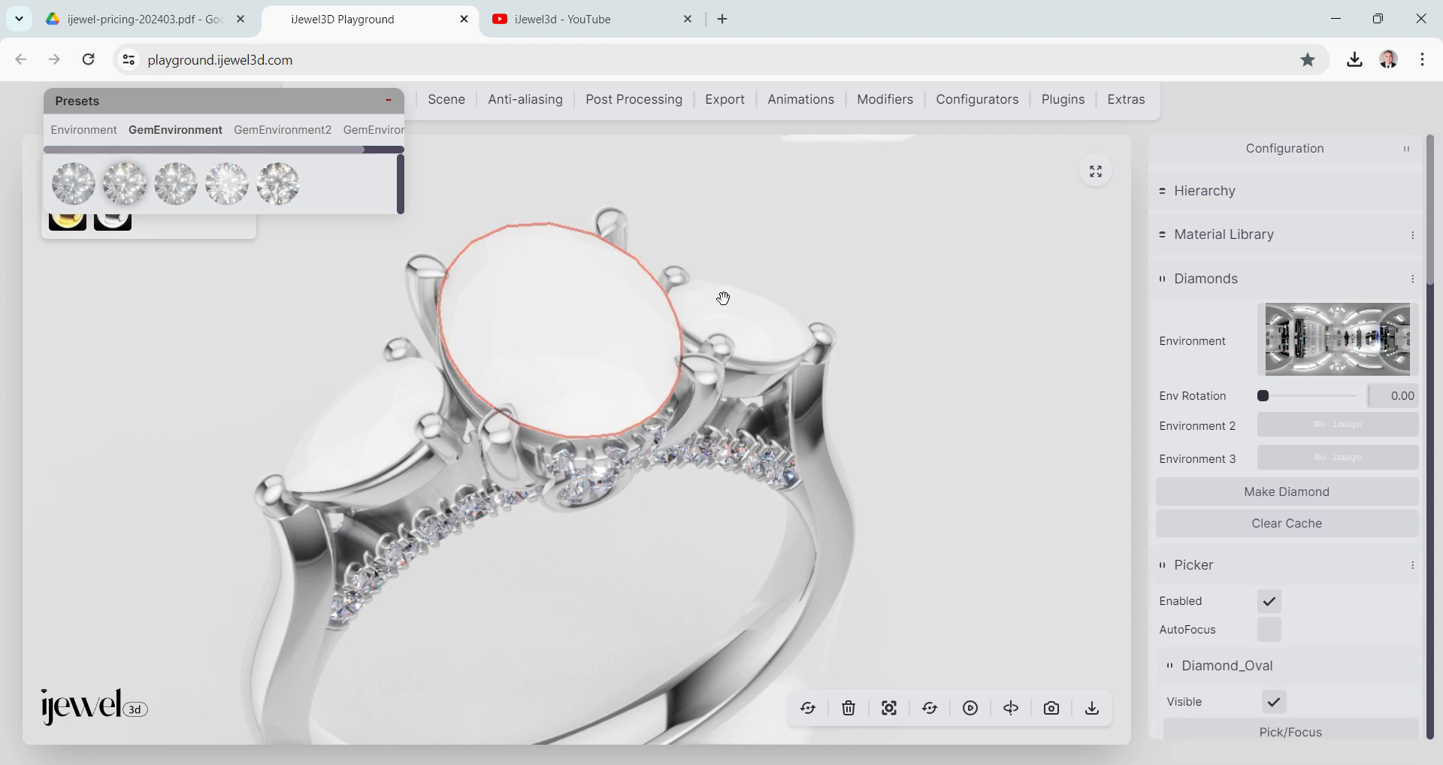
{"action": "scroll", "coordinate": [1173, 324], "scroll_direction": "down", "scroll_amount": 5}
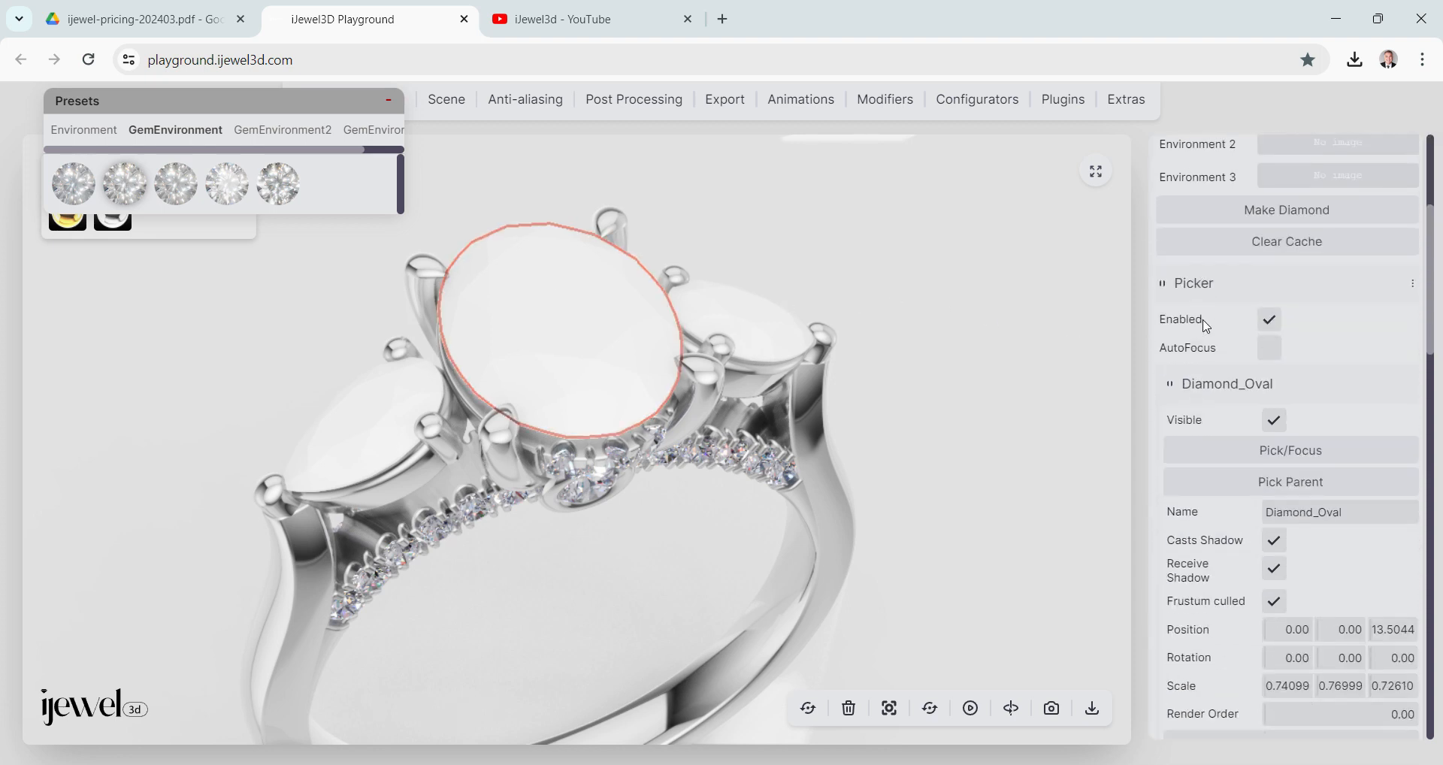
{"action": "scroll", "coordinate": [1196, 305], "scroll_direction": "up", "scroll_amount": 4}
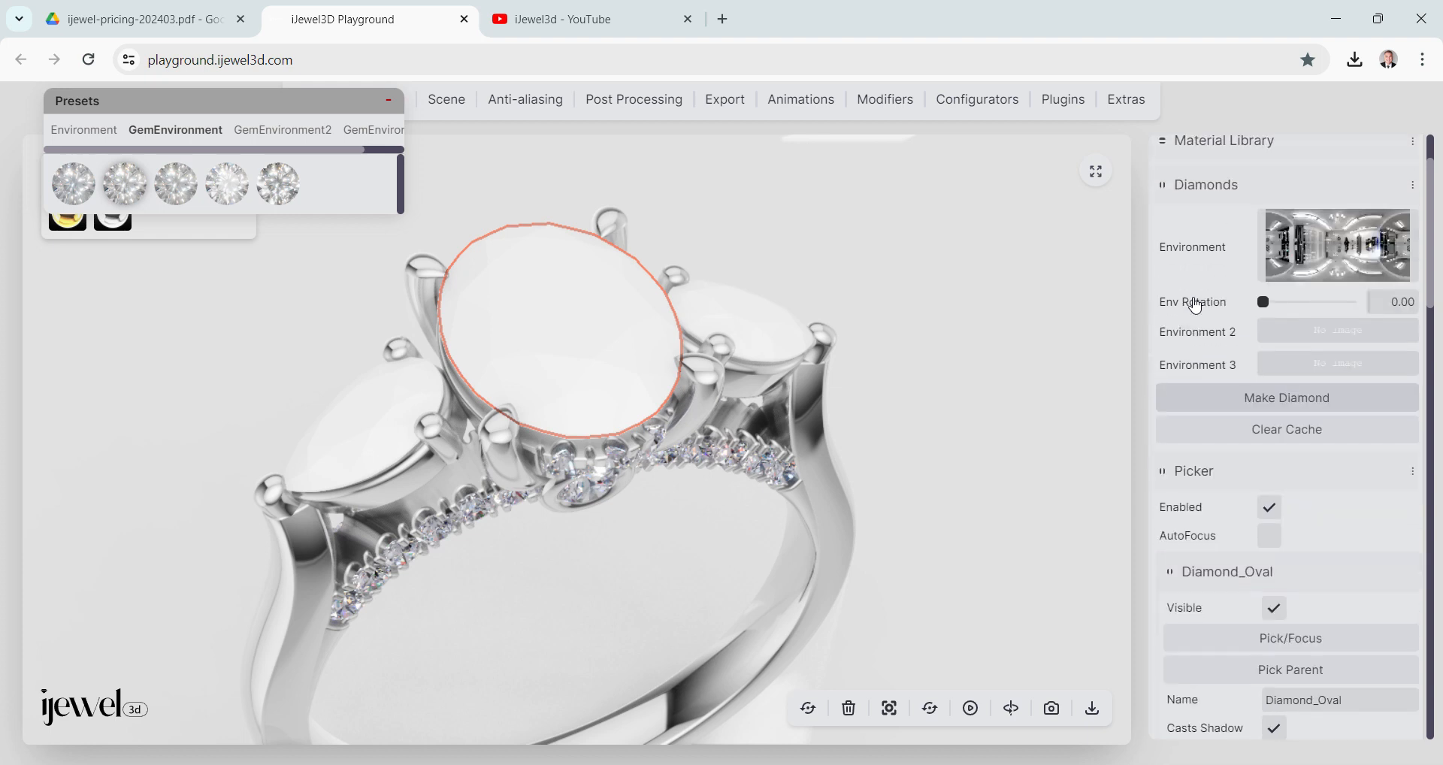
{"action": "left_click", "coordinate": [1282, 402]}
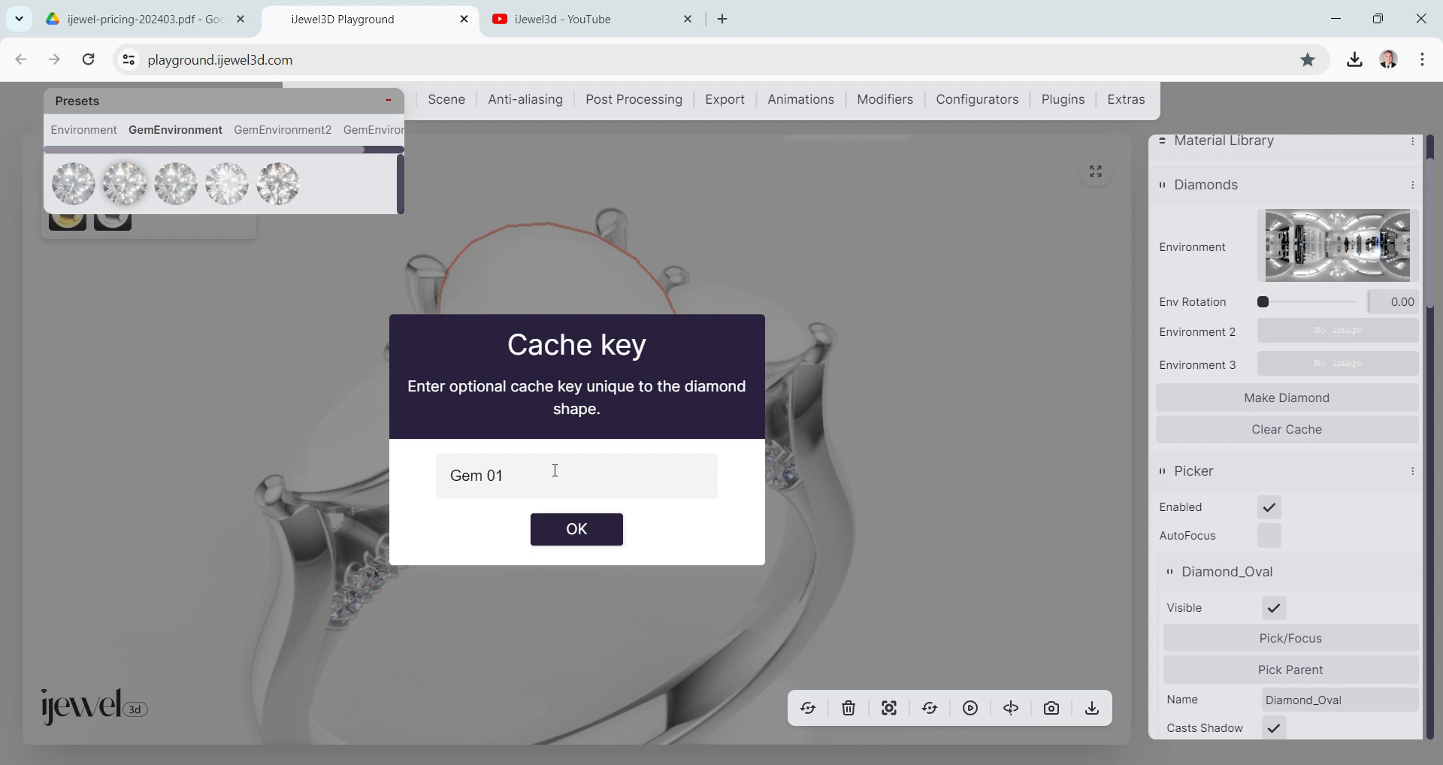
{"action": "left_click", "coordinate": [575, 534]}
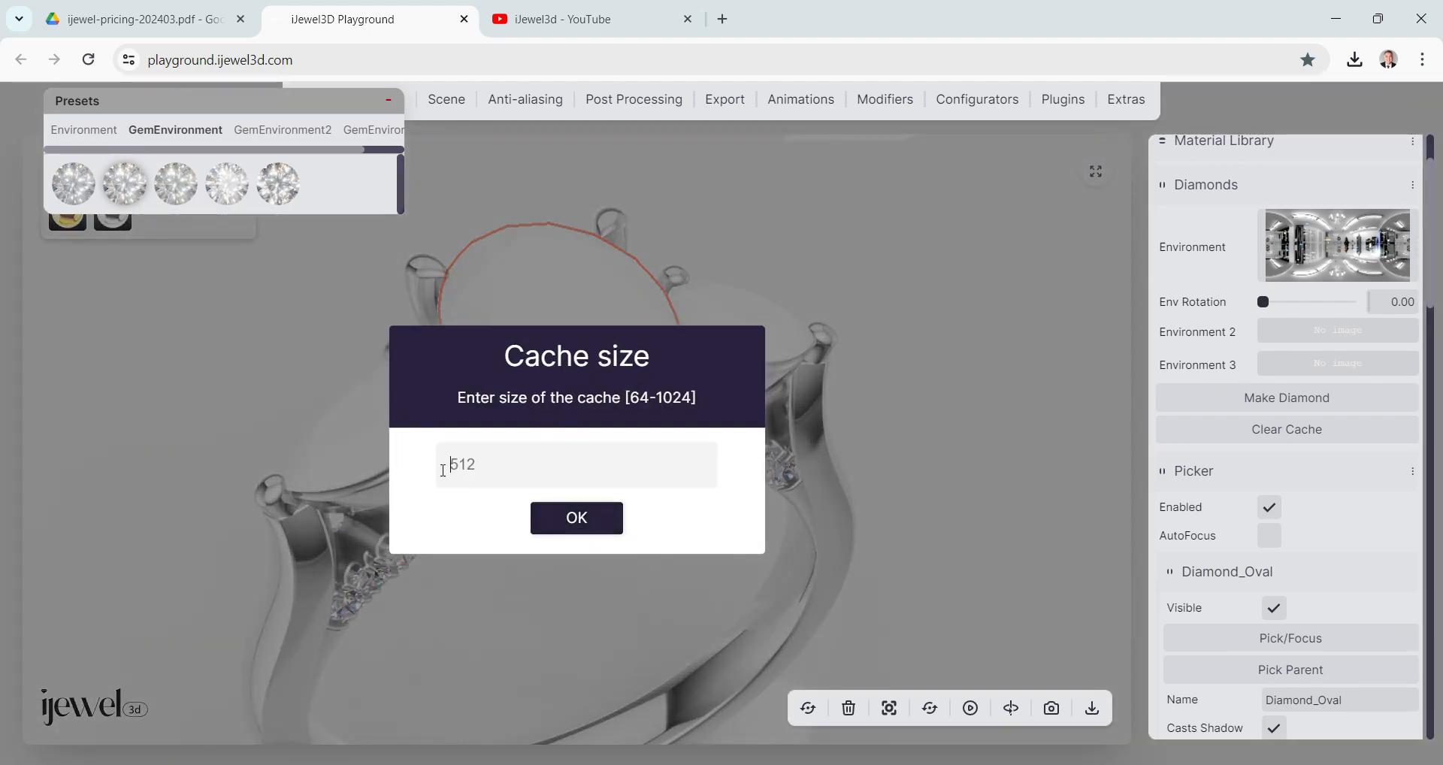
{"action": "left_click", "coordinate": [579, 521]}
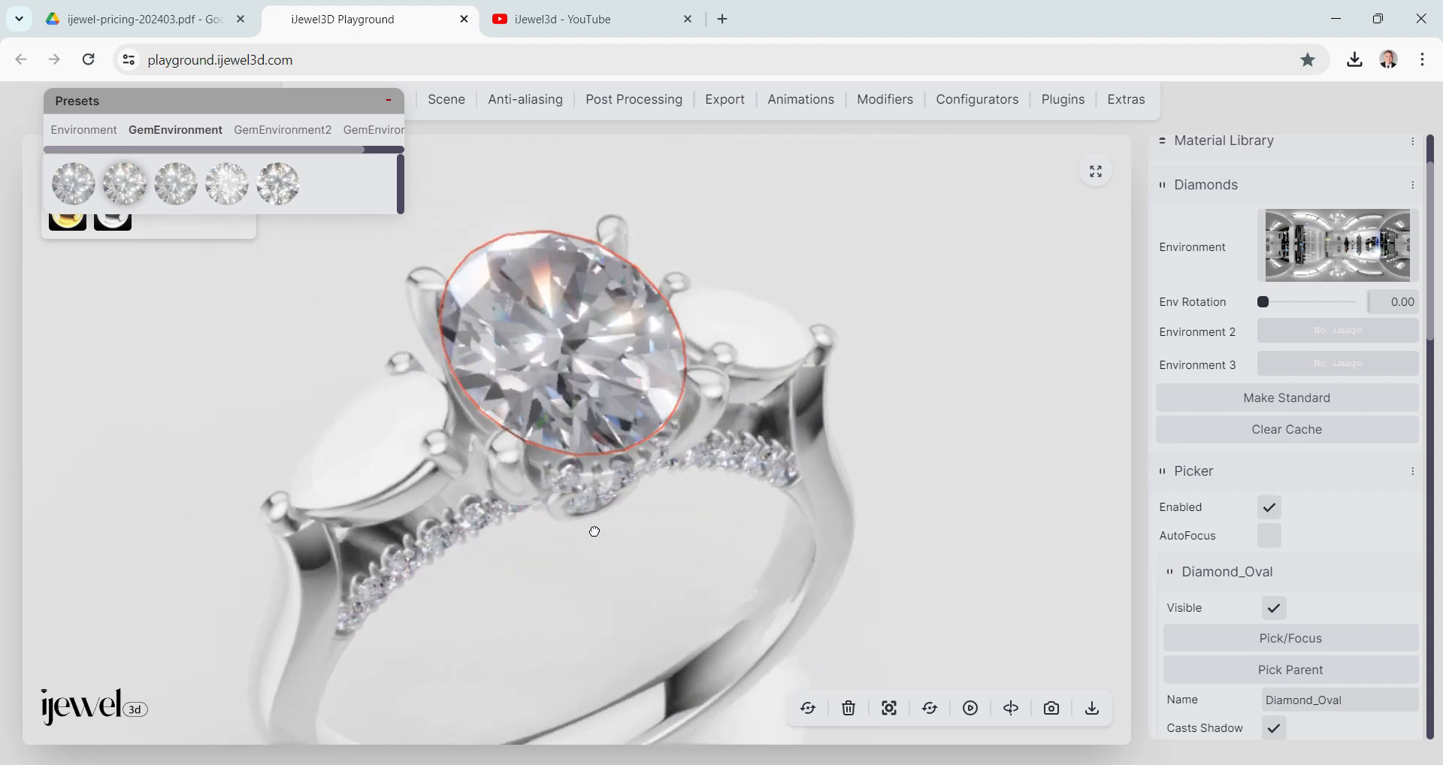
Try light red 0xff9494 on the oval centre stone's diamond material and set its colour to light green 0xccff94.
{"action": "scroll", "coordinate": [1332, 466], "scroll_direction": "down", "scroll_amount": 3}
{"action": "scroll", "coordinate": [1333, 466], "scroll_direction": "down", "scroll_amount": 5}
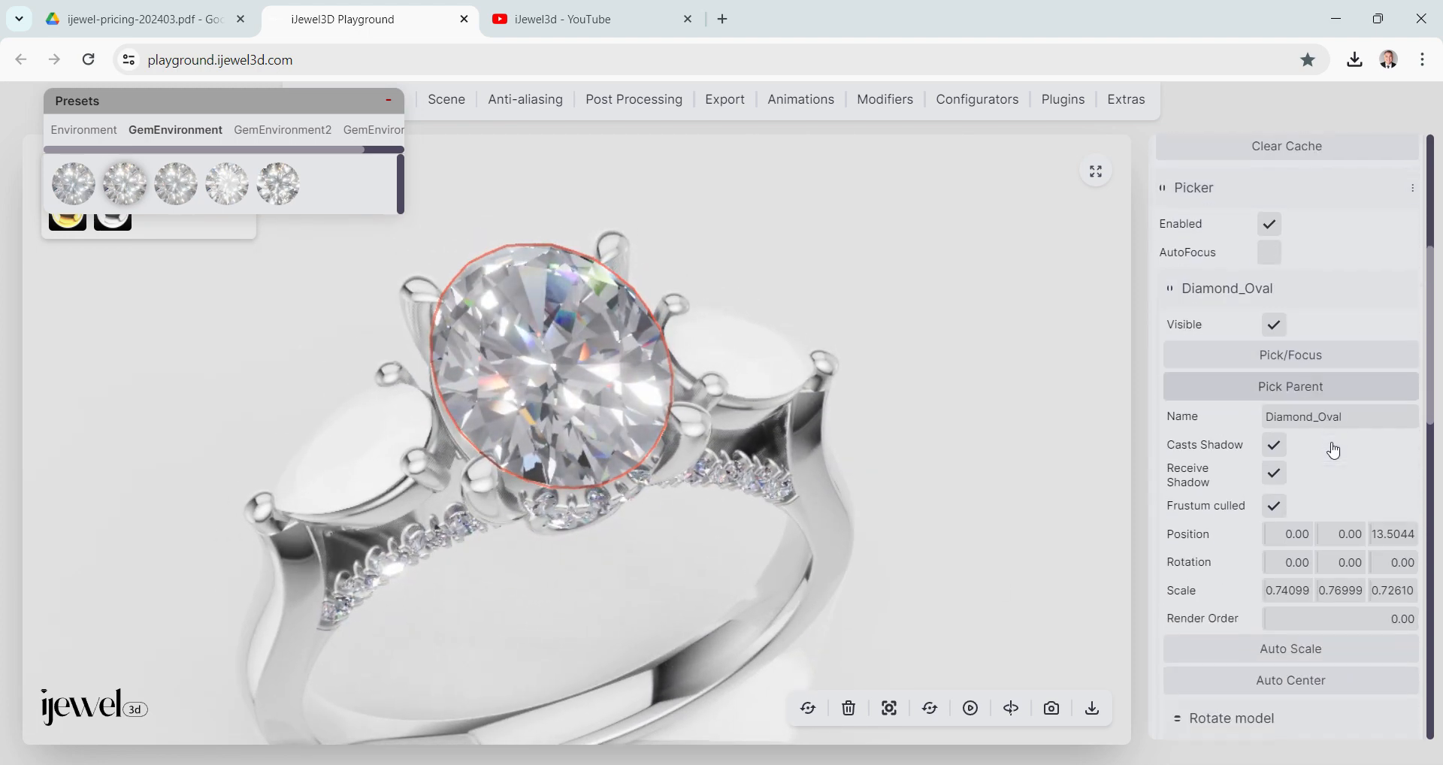
{"action": "scroll", "coordinate": [1340, 445], "scroll_direction": "down", "scroll_amount": 3}
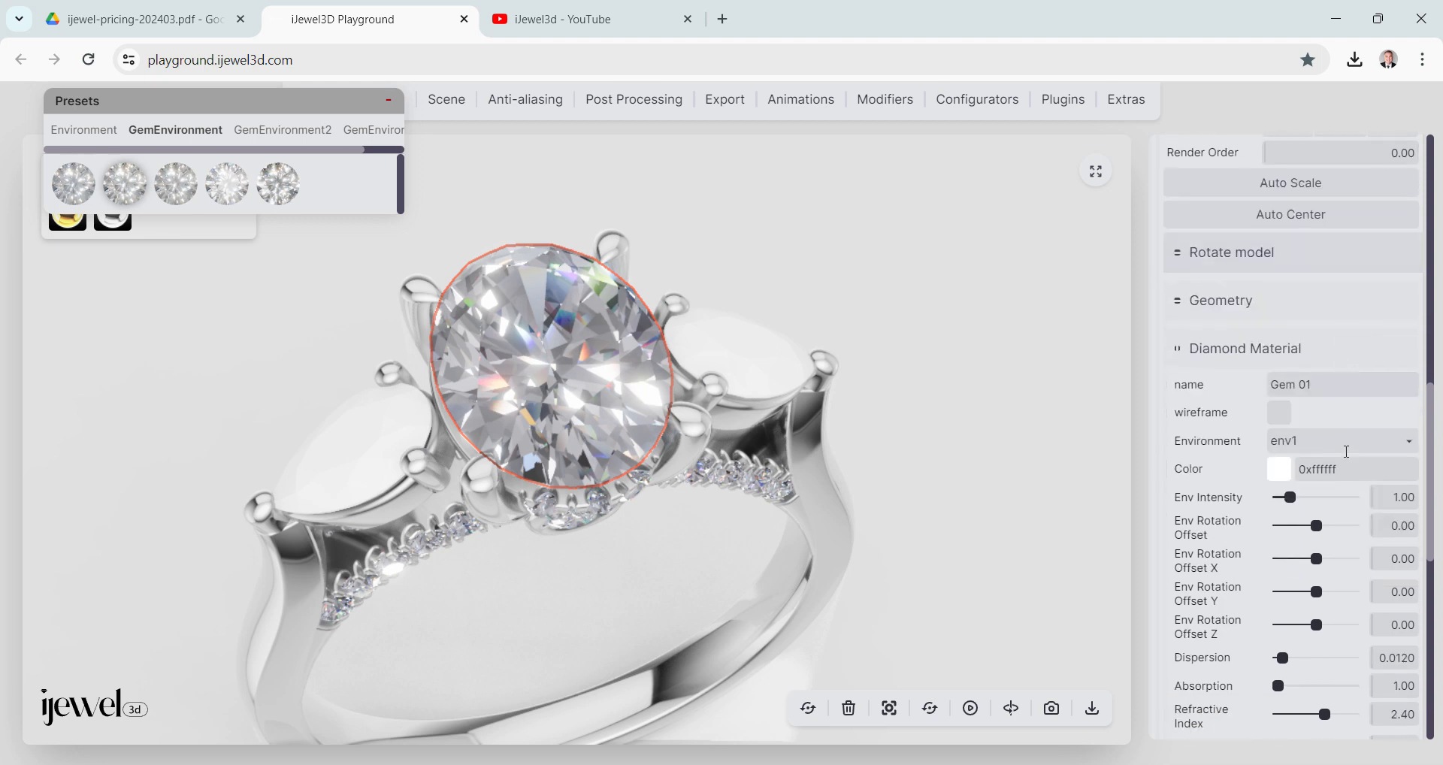
{"action": "scroll", "coordinate": [1319, 450], "scroll_direction": "down", "scroll_amount": 1}
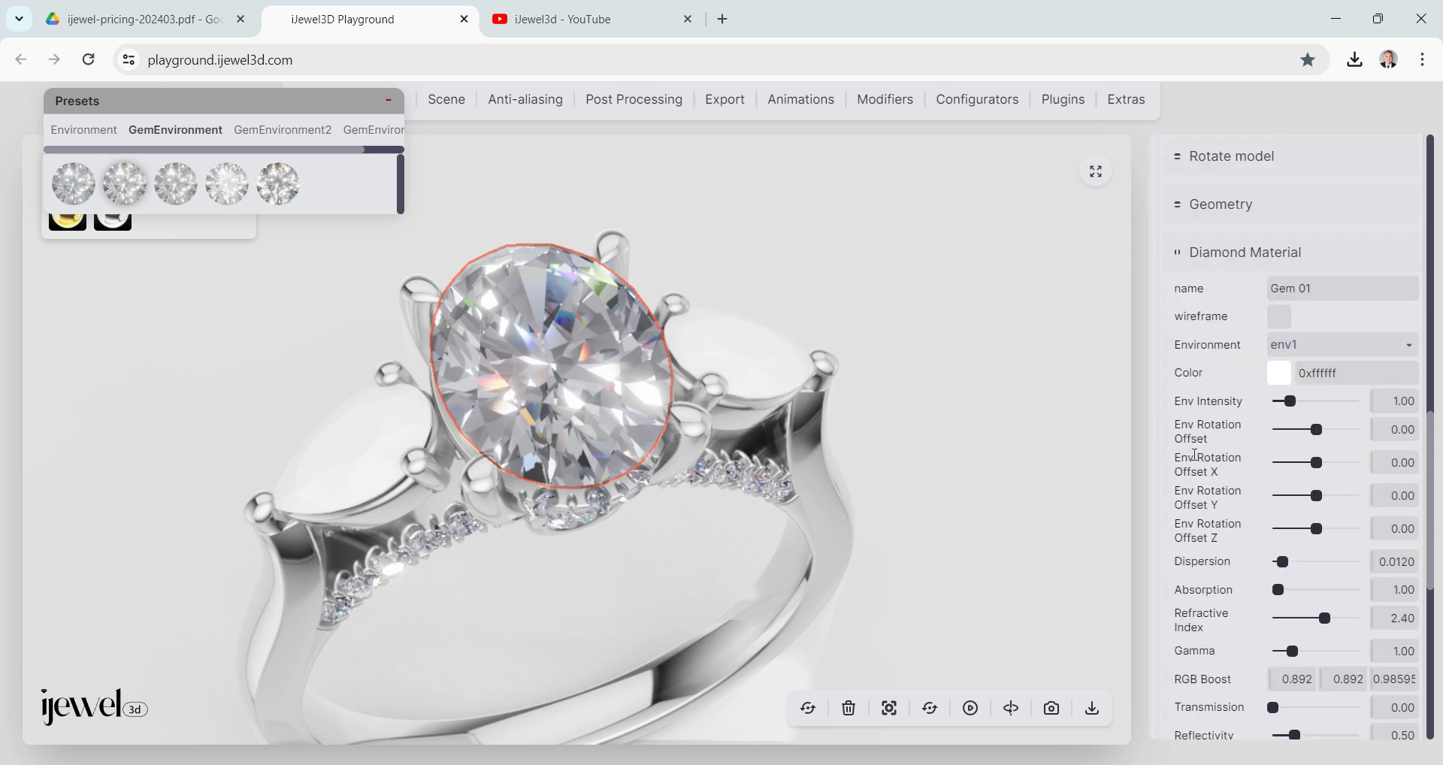
{"action": "mouse_move", "coordinate": [851, 436]}
{"action": "left_mouse_down"}
{"action": "mouse_move", "coordinate": [838, 451]}
{"action": "mouse_move", "coordinate": [826, 438]}
{"action": "left_mouse_up"}
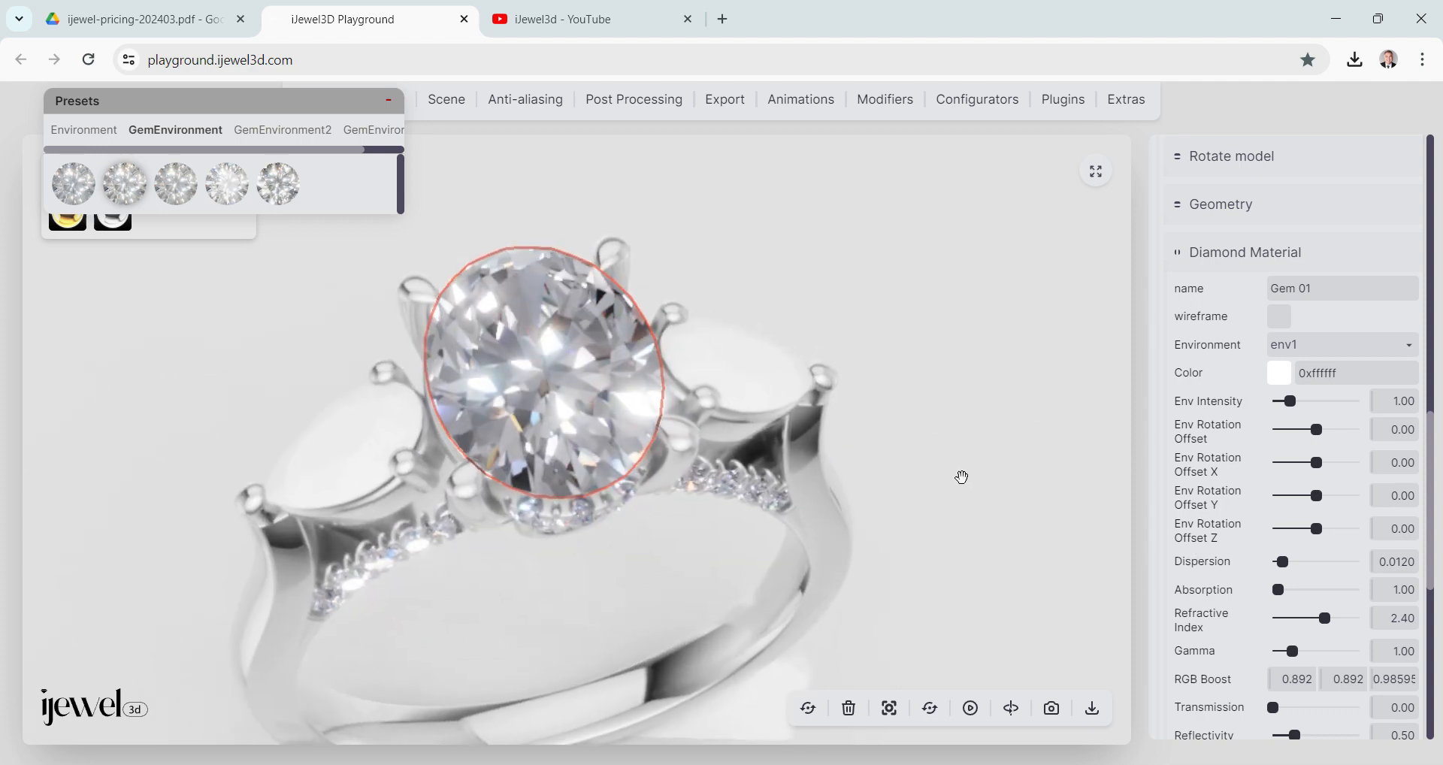
{"action": "left_click", "coordinate": [1279, 373]}
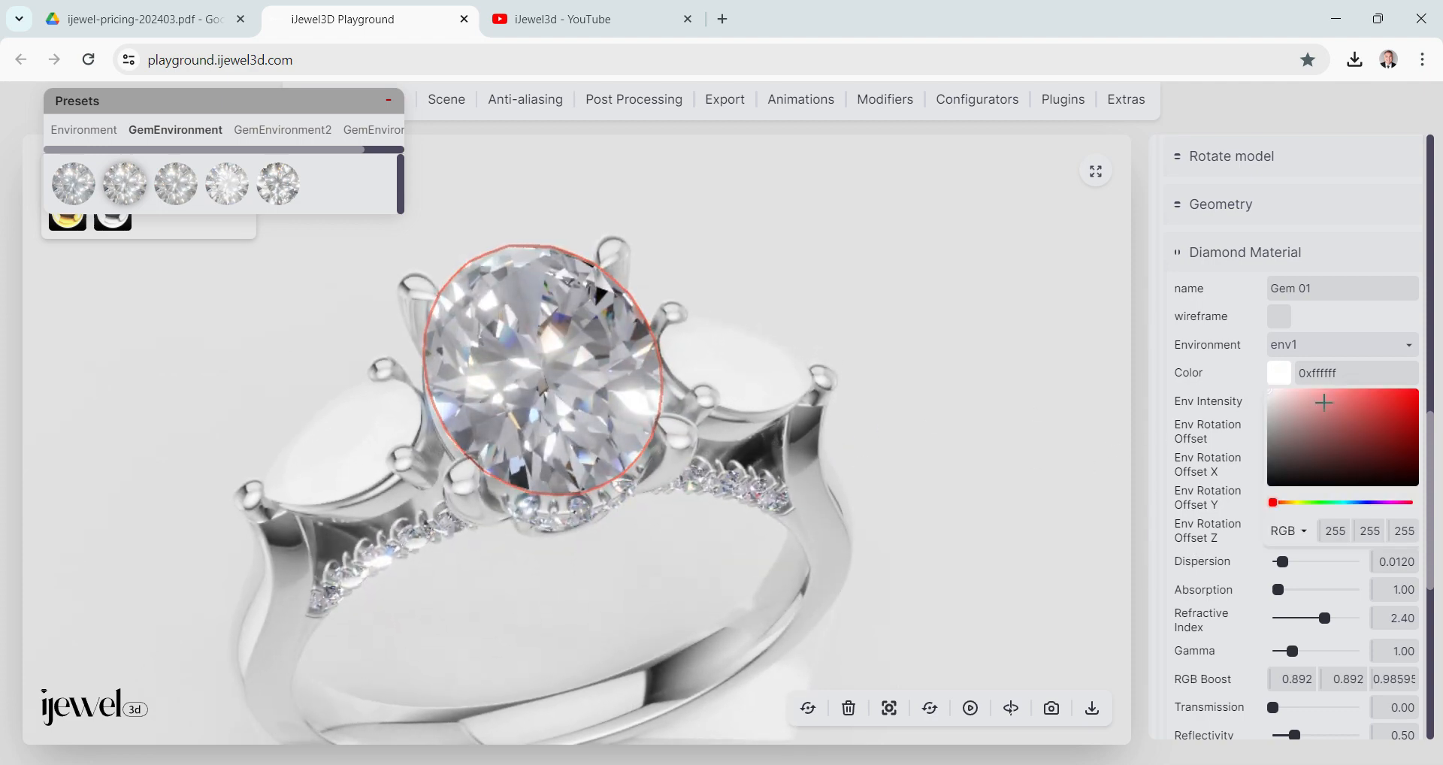
{"action": "left_click_drag", "start_coordinate": [1324, 403], "coordinate": [1333, 391]}
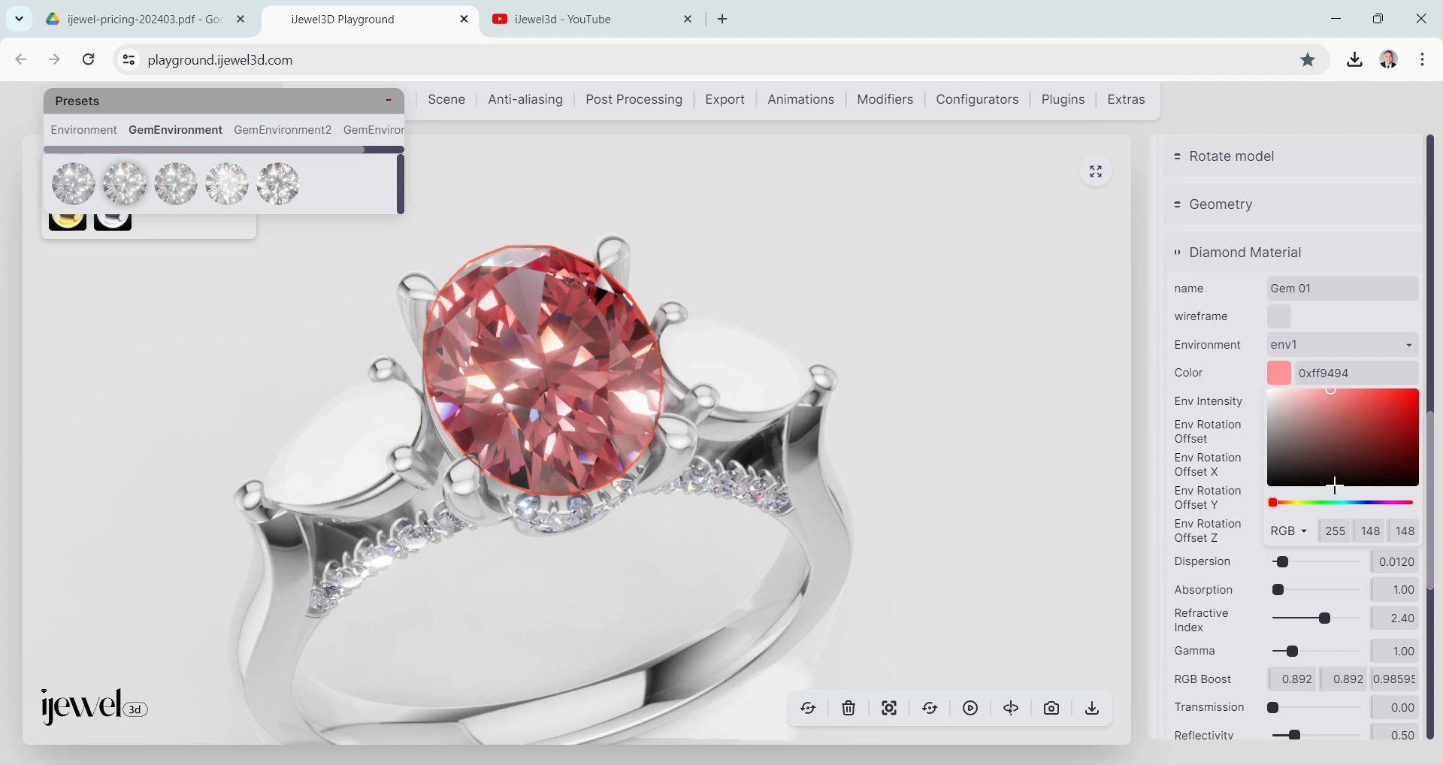
{"action": "left_click", "coordinate": [1308, 502]}
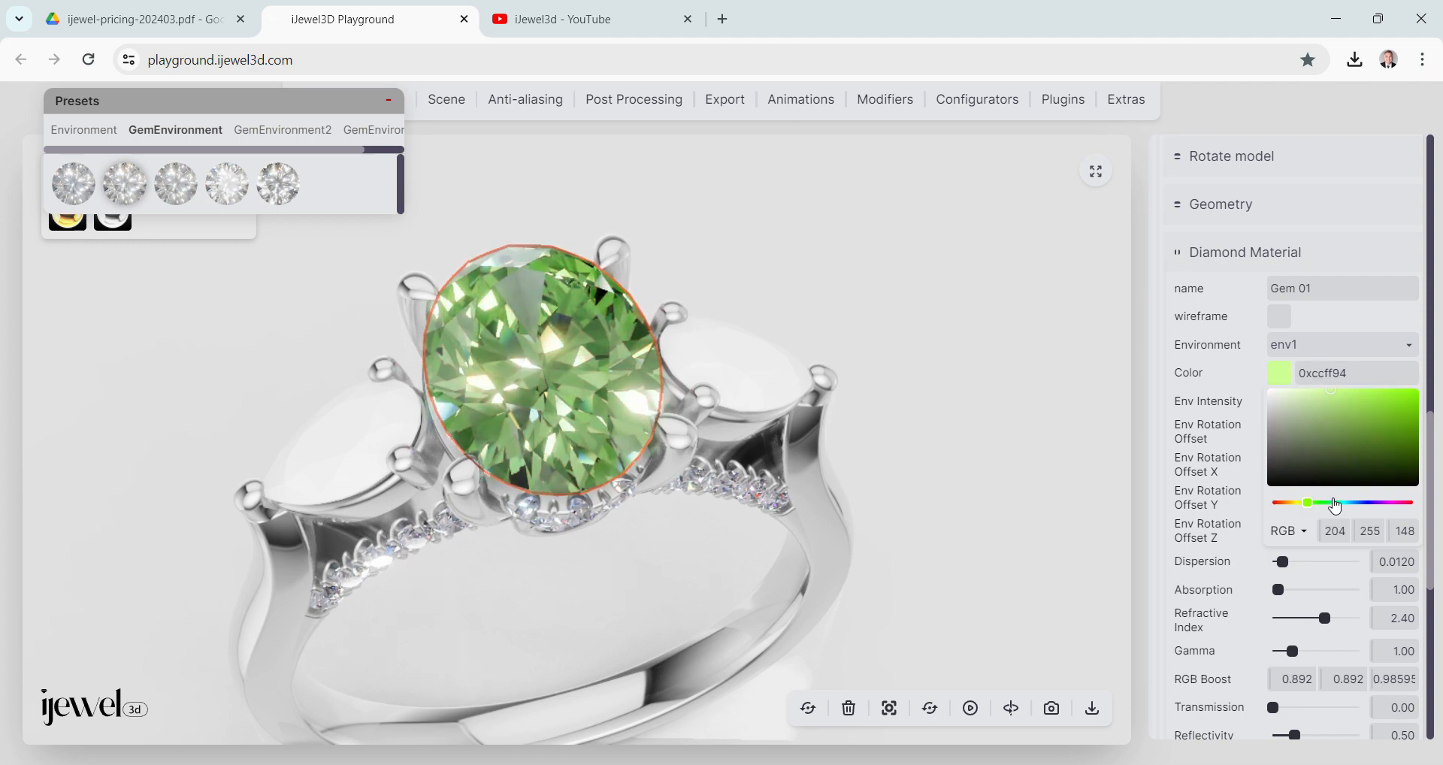
{"action": "left_click_drag", "start_coordinate": [958, 435], "coordinate": [950, 466]}
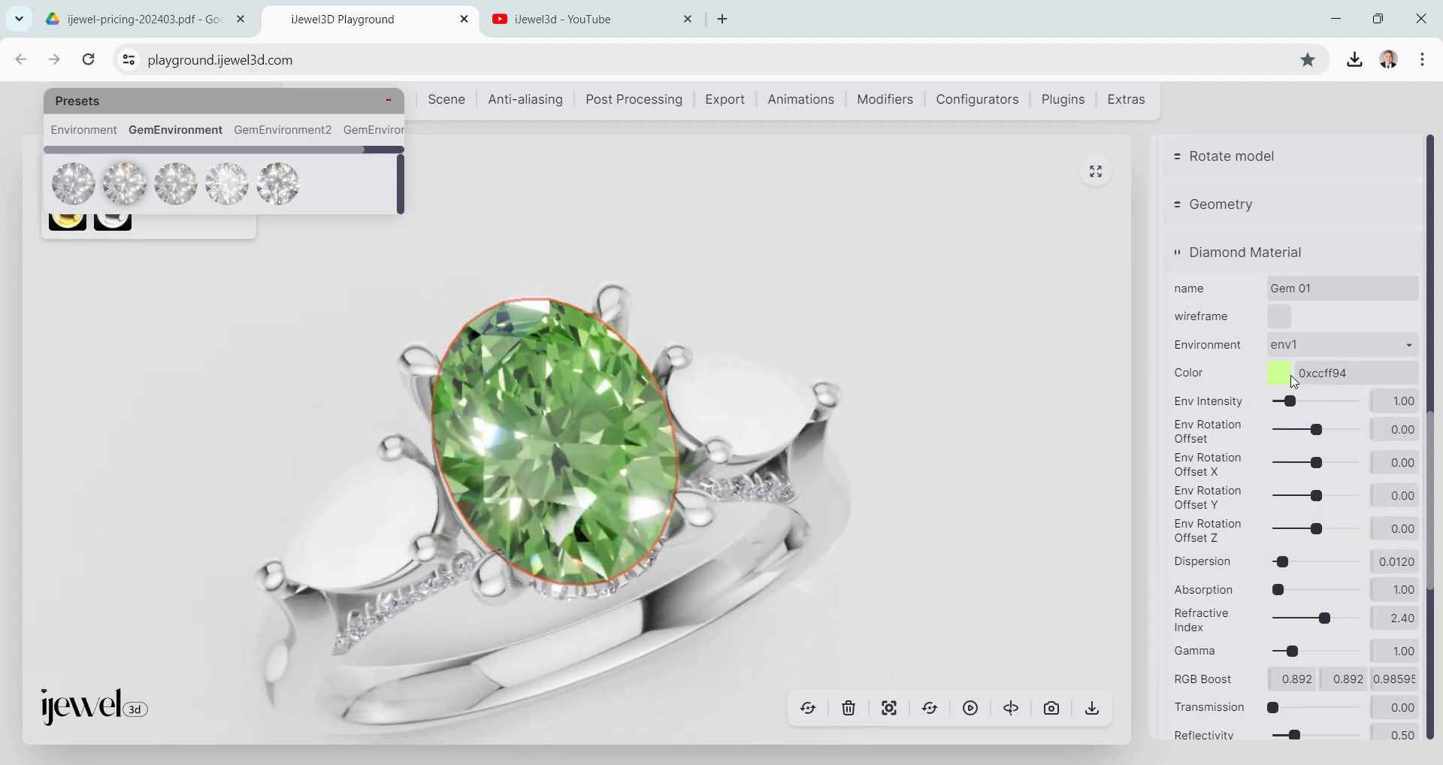
Lighten the oval centre stone's diamond material colour to pale green 0xcdf9b9 and check it from other angles.
{"action": "left_click", "coordinate": [1284, 376]}
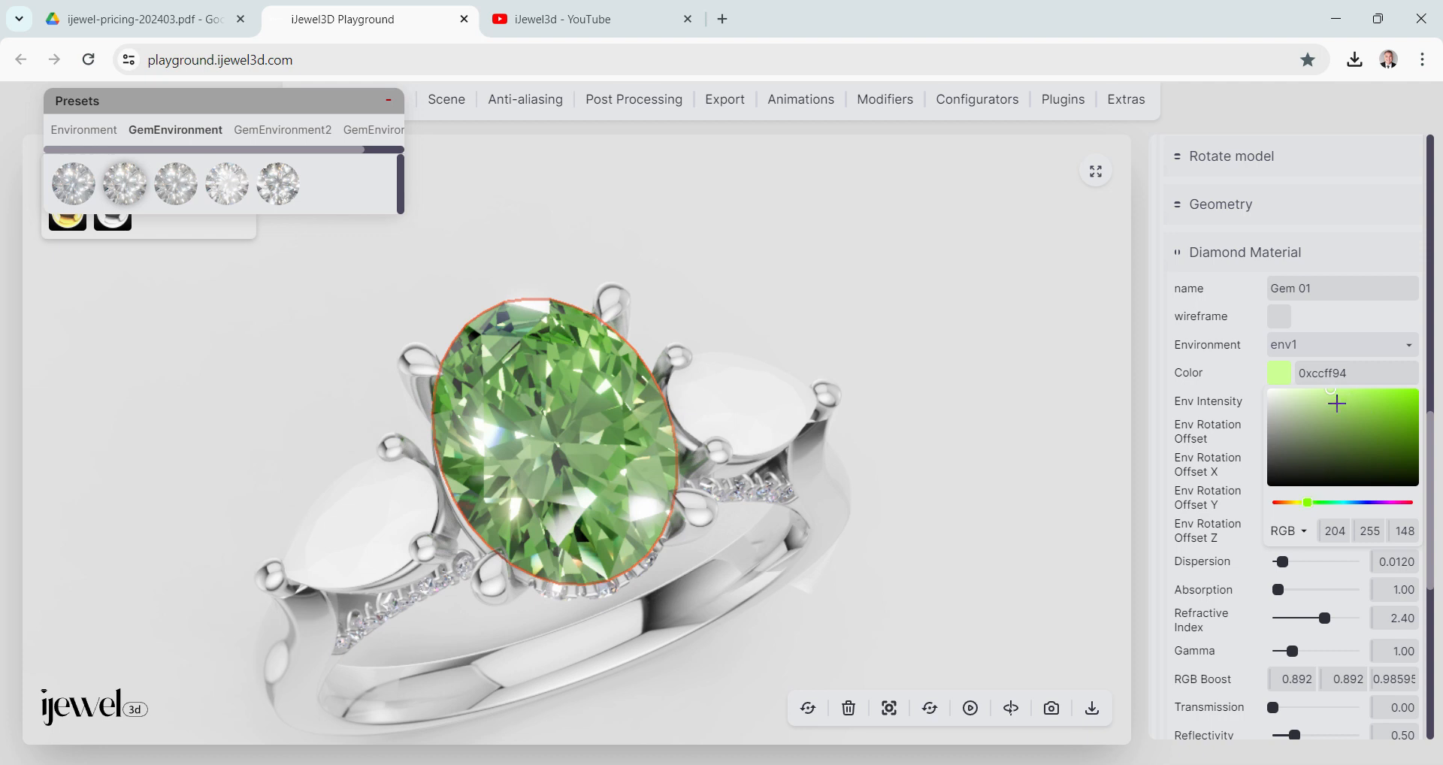
{"action": "left_click_drag", "start_coordinate": [1323, 402], "coordinate": [1309, 397]}
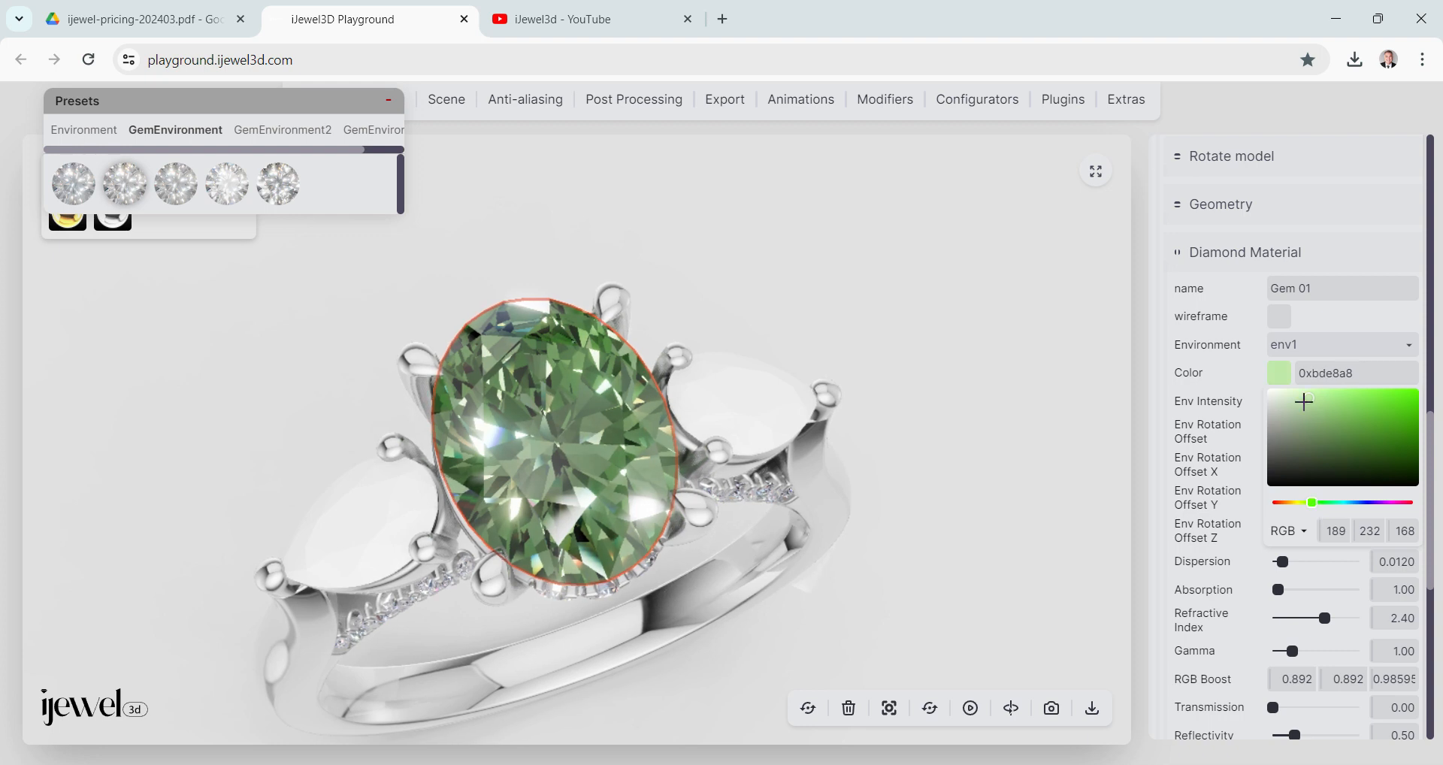
{"action": "left_click_drag", "start_coordinate": [1305, 402], "coordinate": [1306, 392]}
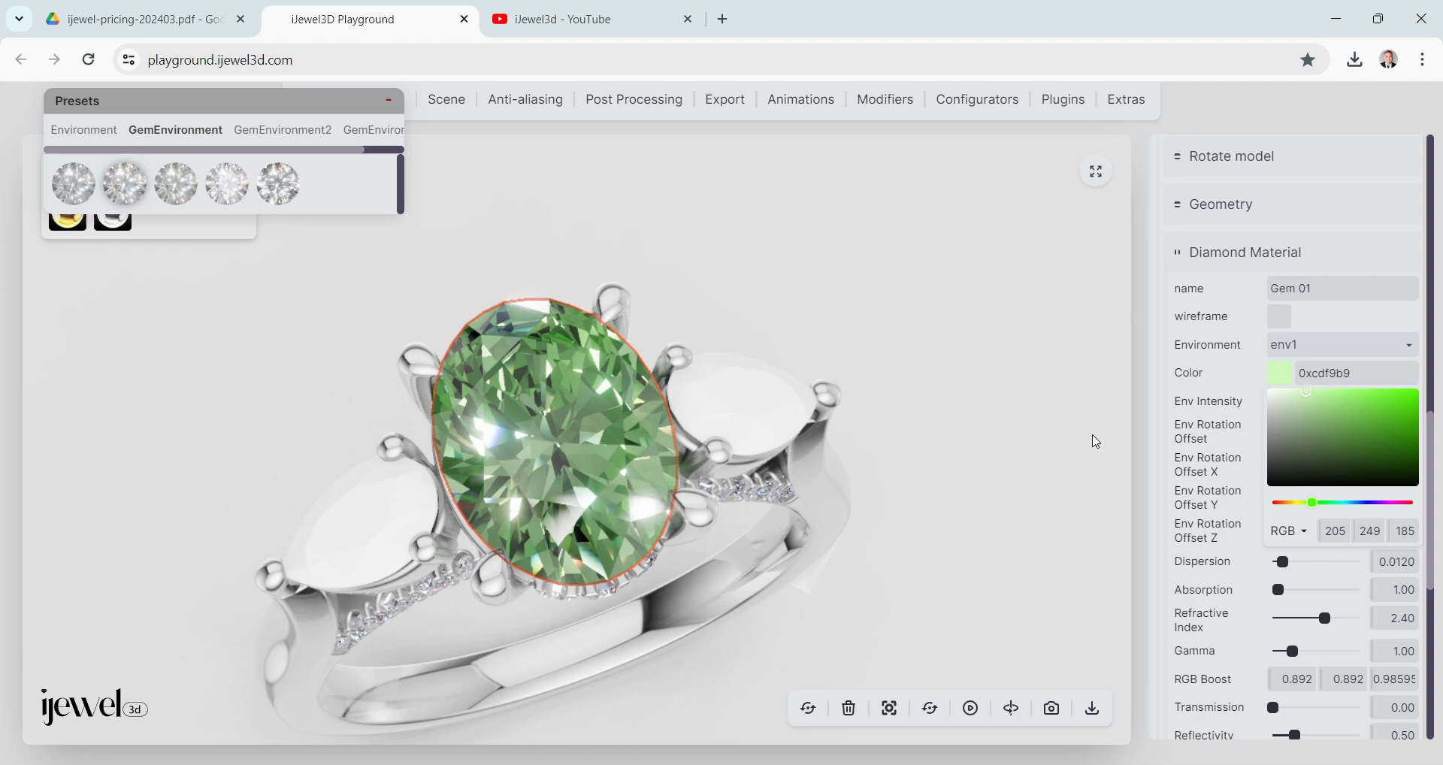
{"action": "left_click_drag", "start_coordinate": [838, 458], "coordinate": [957, 486]}
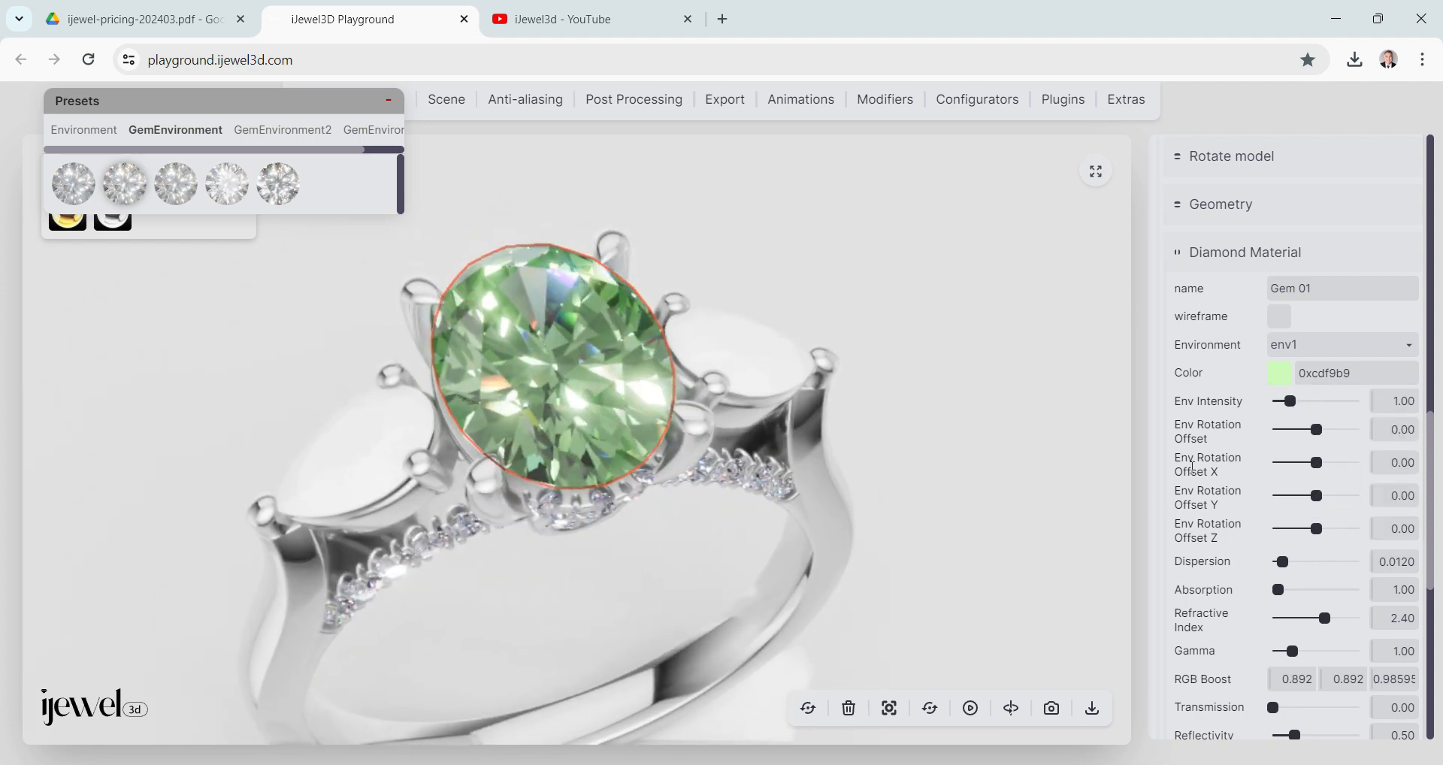
{"action": "left_click_drag", "start_coordinate": [525, 368], "coordinate": [556, 381]}
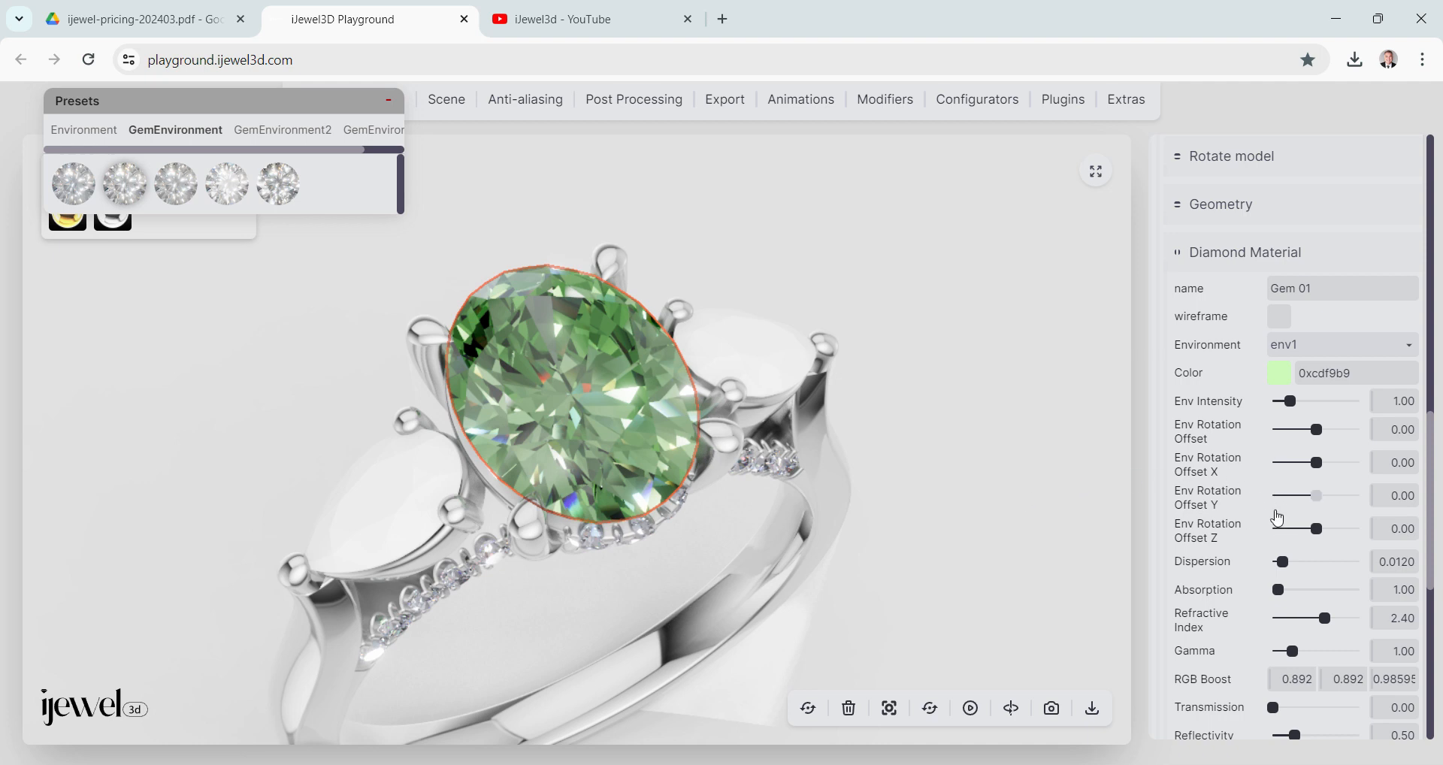
Set the oval centre stone's dispersion to 0 and its environment rotation offset to -1.21.
{"action": "left_click_drag", "start_coordinate": [1277, 573], "coordinate": [1204, 586]}
{"action": "mouse_move", "coordinate": [970, 591]}
{"action": "left_mouse_down"}
{"action": "mouse_move", "coordinate": [934, 601]}
{"action": "mouse_move", "coordinate": [967, 594]}
{"action": "left_mouse_up"}
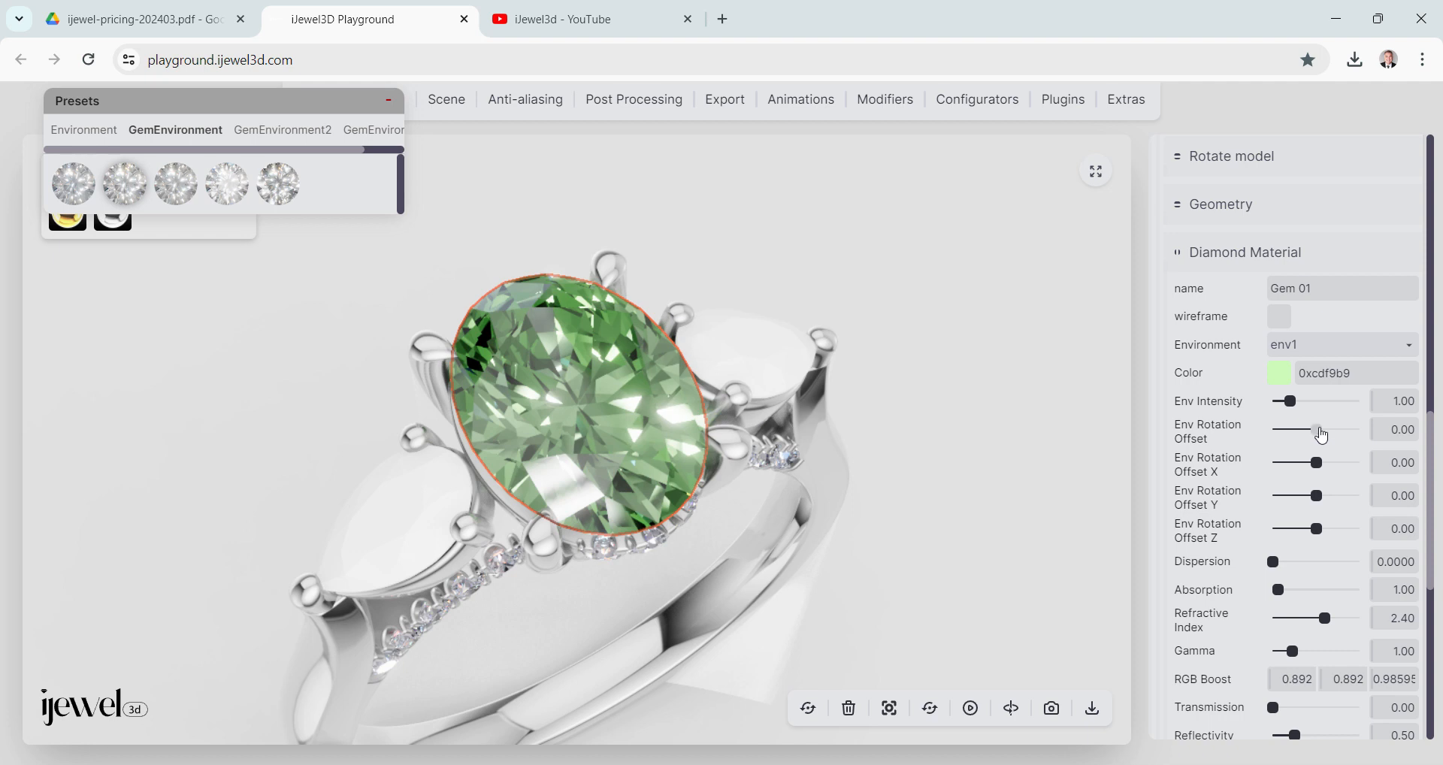
{"action": "left_click_drag", "start_coordinate": [1321, 435], "coordinate": [1303, 446]}
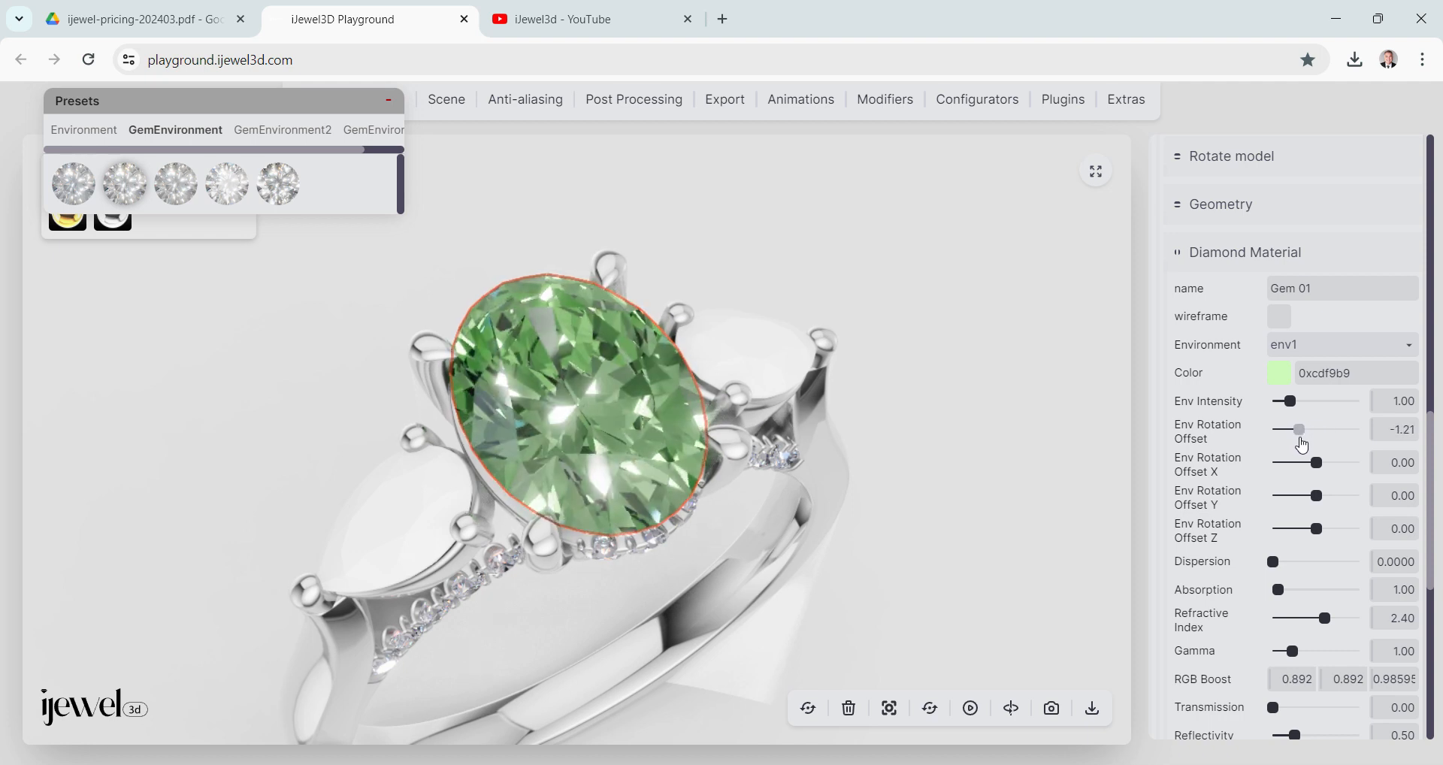
{"action": "mouse_move", "coordinate": [889, 489]}
{"action": "left_mouse_down"}
{"action": "mouse_move", "coordinate": [876, 458]}
{"action": "mouse_move", "coordinate": [887, 484]}
{"action": "left_mouse_up"}
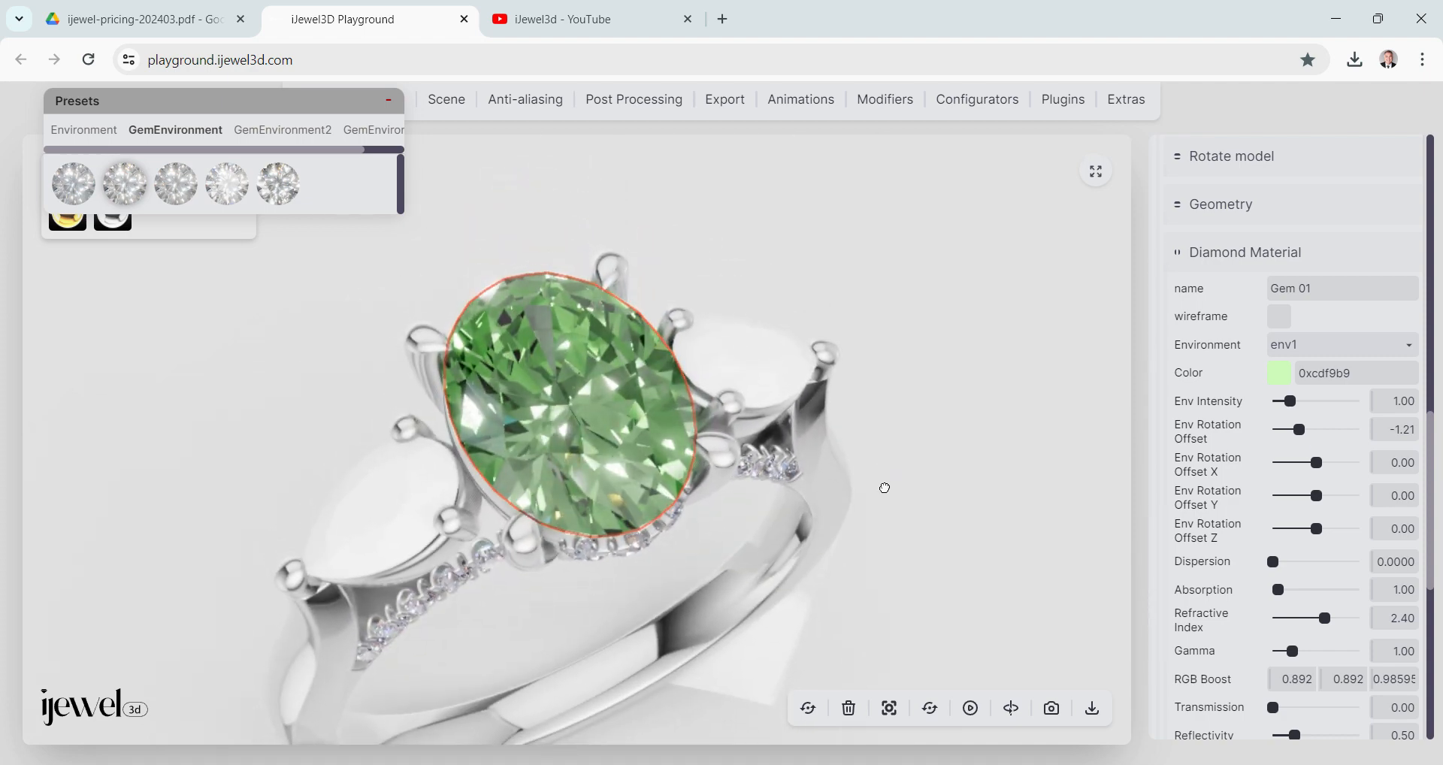
Set the centre stone's absorption to 1.55, try a refractive index of 1.78, and settle on 2.05.
{"action": "scroll", "coordinate": [1173, 522], "scroll_direction": "down", "scroll_amount": 3}
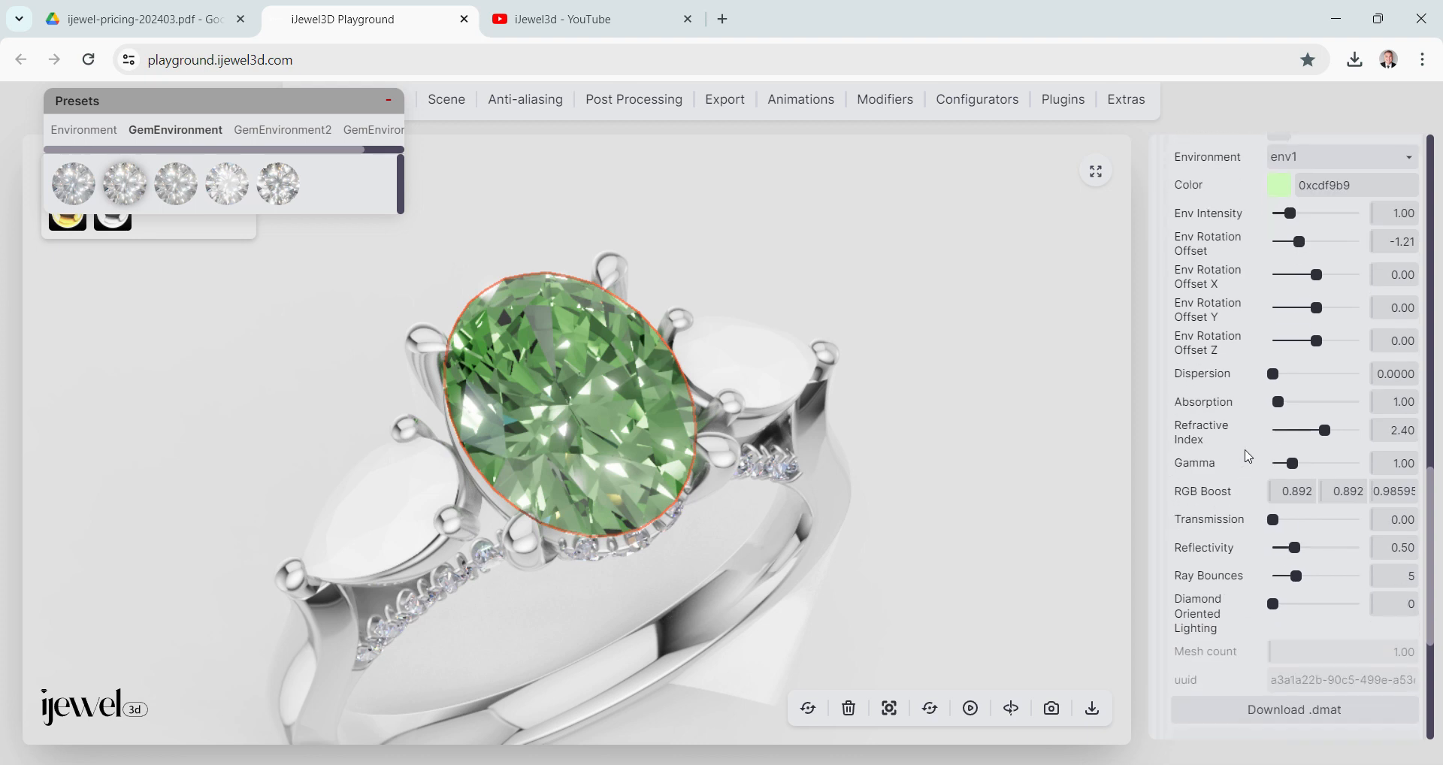
{"action": "left_click", "coordinate": [1285, 410]}
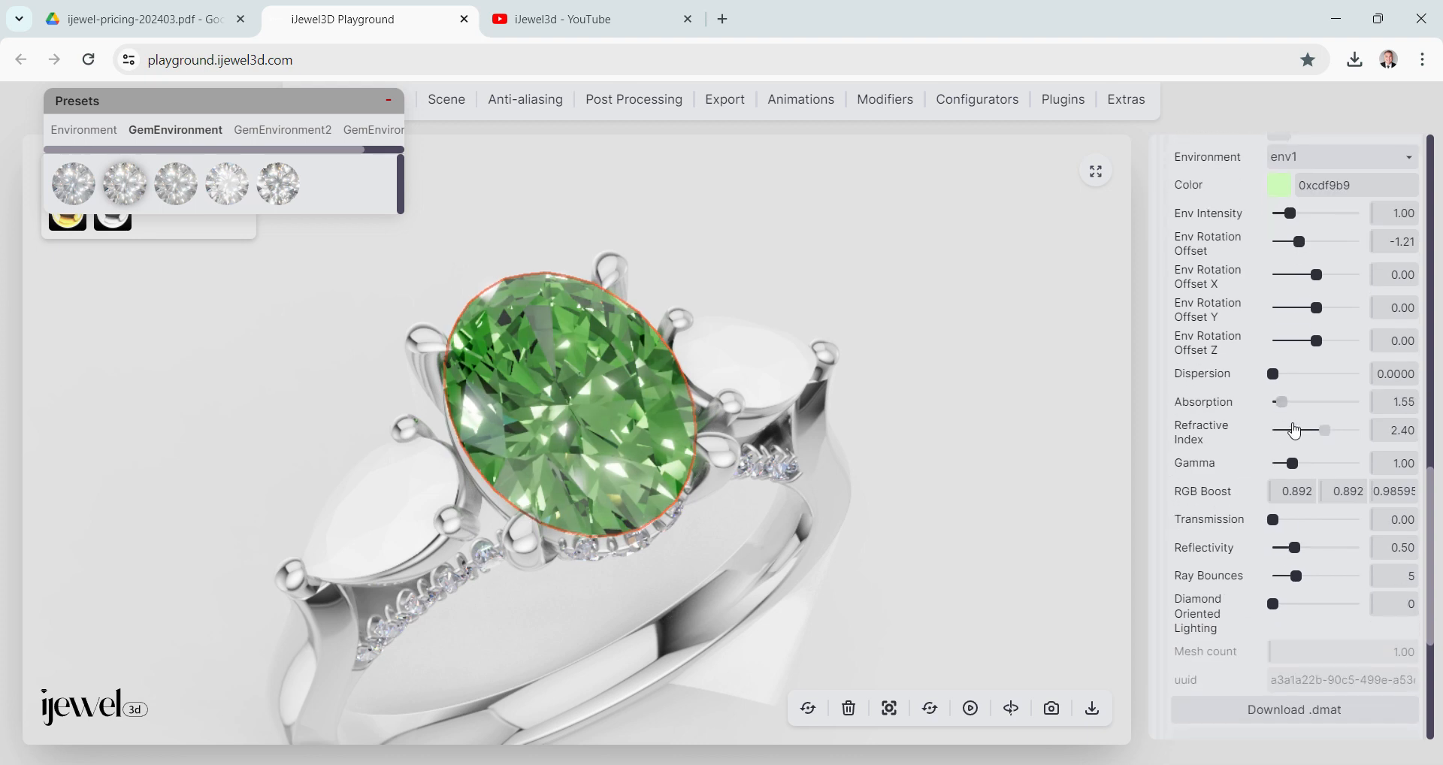
{"action": "left_click", "coordinate": [1384, 434]}
{"action": "key", "text": "ctrl+a"}
{"action": "type", "text": "1."}
{"action": "key", "text": "Return"}
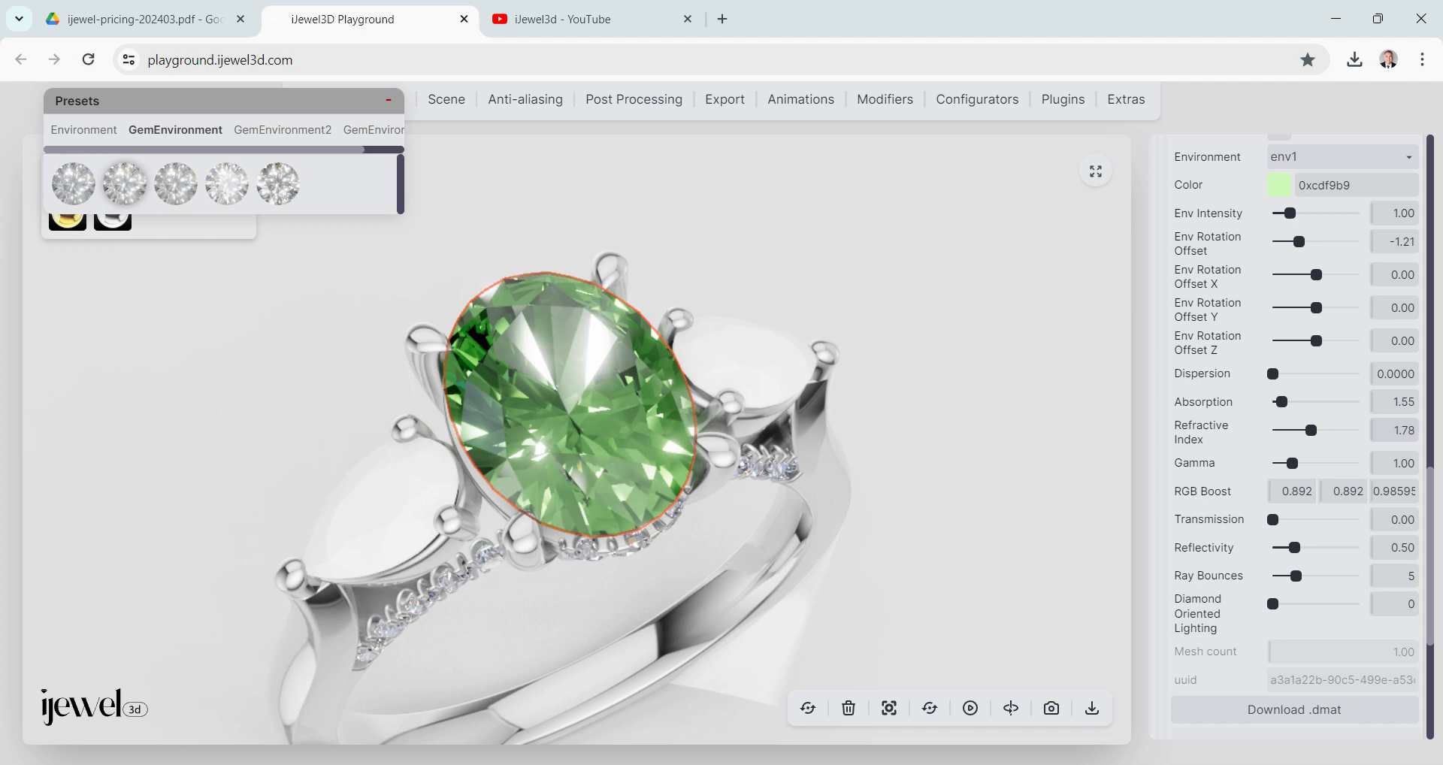
{"action": "mouse_move", "coordinate": [772, 476]}
{"action": "left_mouse_down"}
{"action": "mouse_move", "coordinate": [720, 497]}
{"action": "mouse_move", "coordinate": [744, 506]}
{"action": "mouse_move", "coordinate": [722, 521]}
{"action": "mouse_move", "coordinate": [763, 476]}
{"action": "left_mouse_up"}
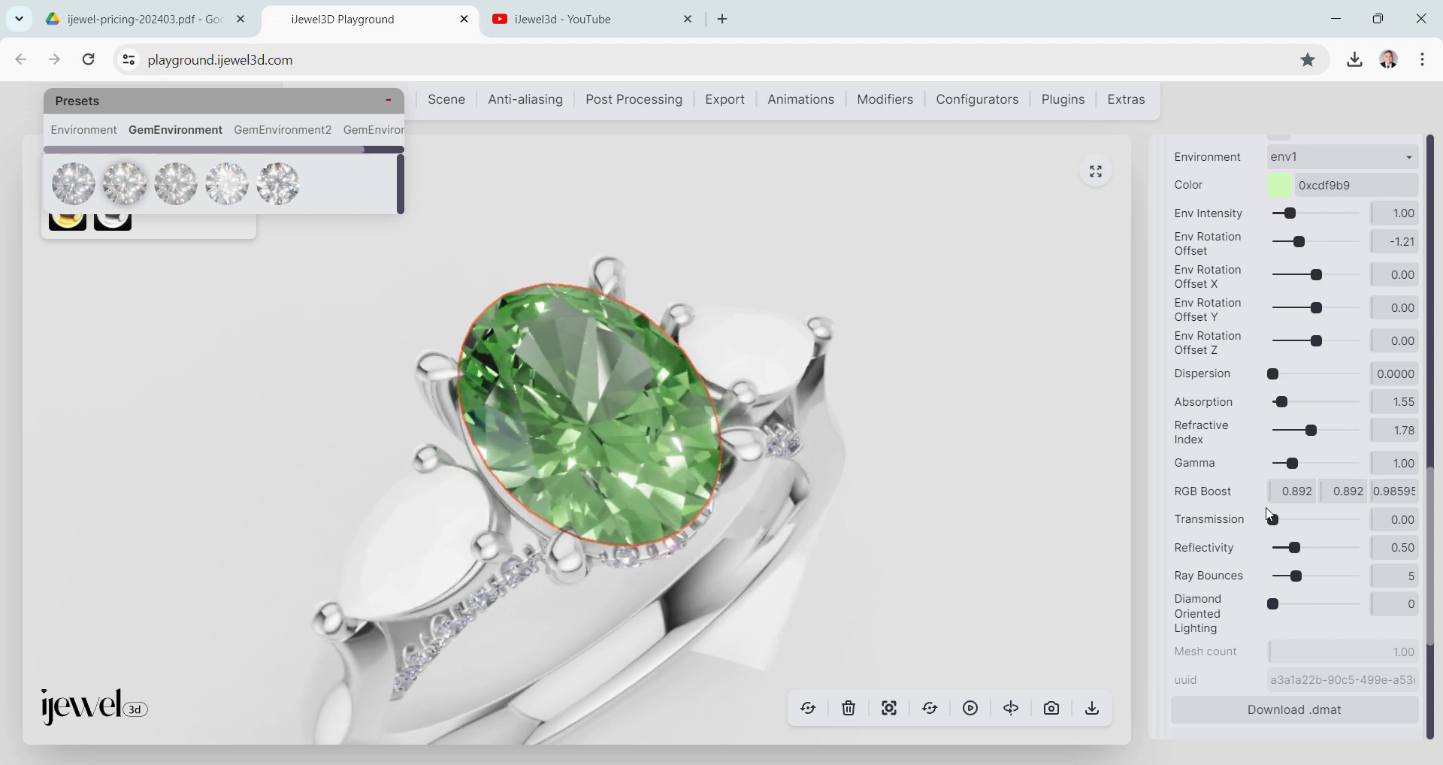
{"action": "left_click", "coordinate": [1322, 432]}
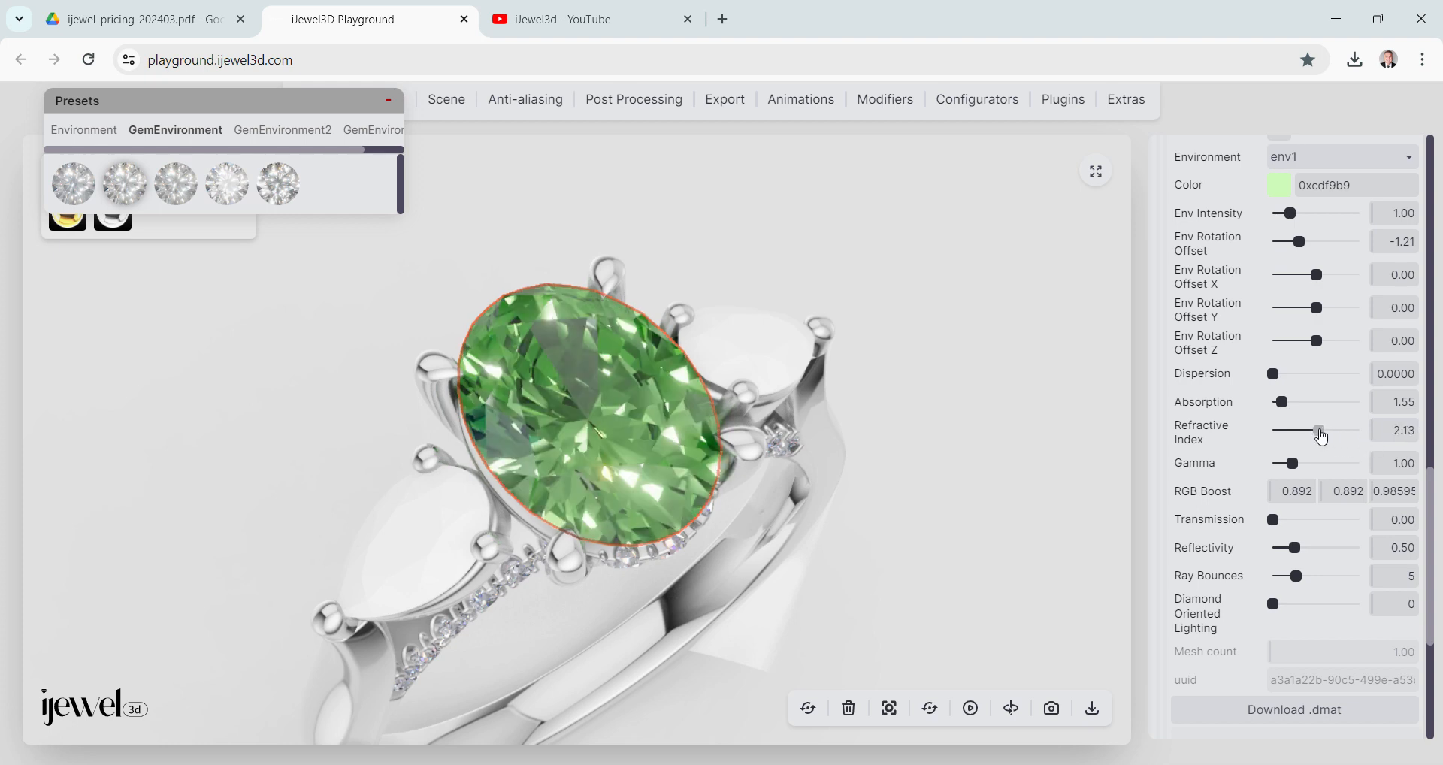
{"action": "left_click_drag", "start_coordinate": [872, 521], "coordinate": [806, 525]}
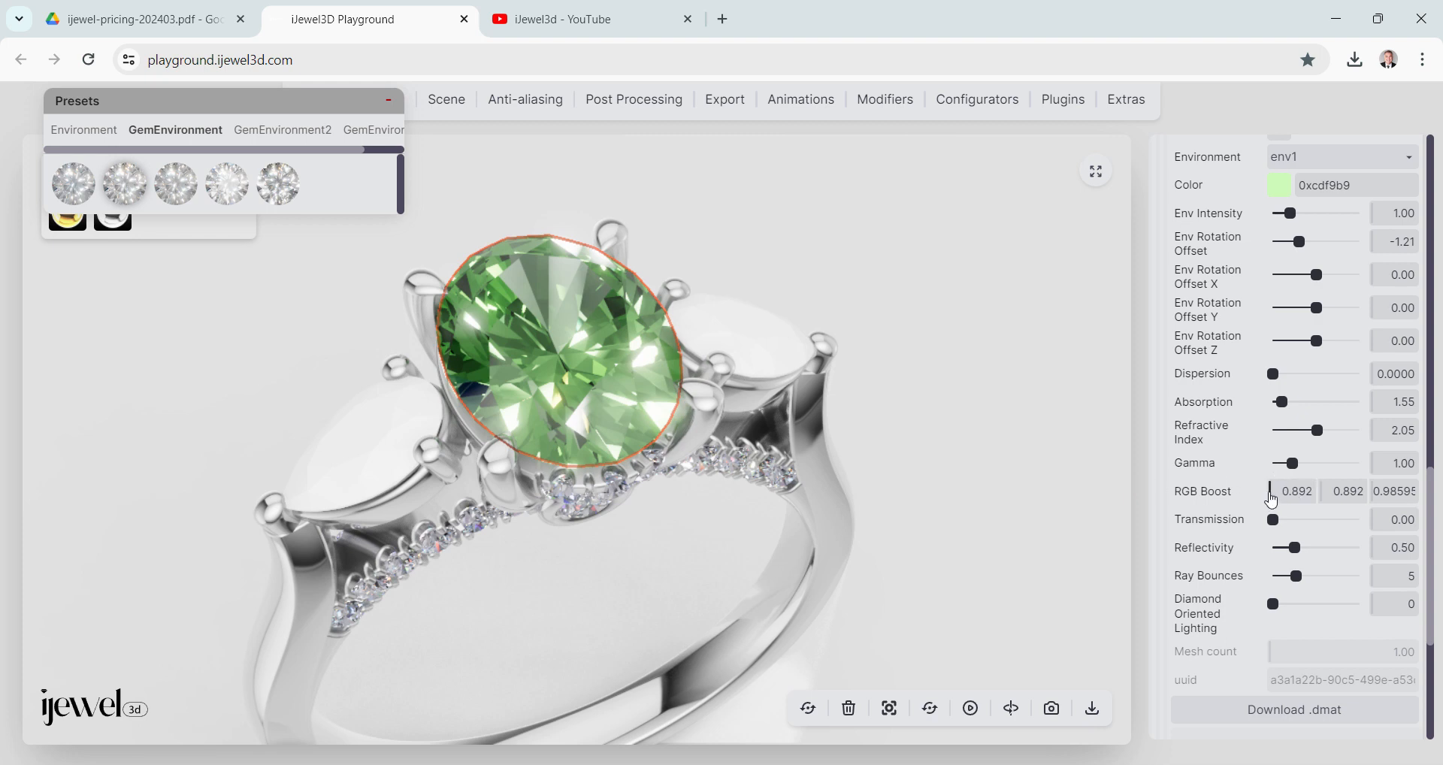
Set all three RGB Boost values of the oval centre stone's material to 1.
{"action": "left_click_drag", "start_coordinate": [1271, 499], "coordinate": [1240, 492]}
{"action": "double_click", "coordinate": [1298, 492]}
{"action": "type", "text": "1"}
{"action": "double_click", "coordinate": [1353, 494]}
{"action": "type", "text": "1"}
{"action": "double_click", "coordinate": [1384, 494]}
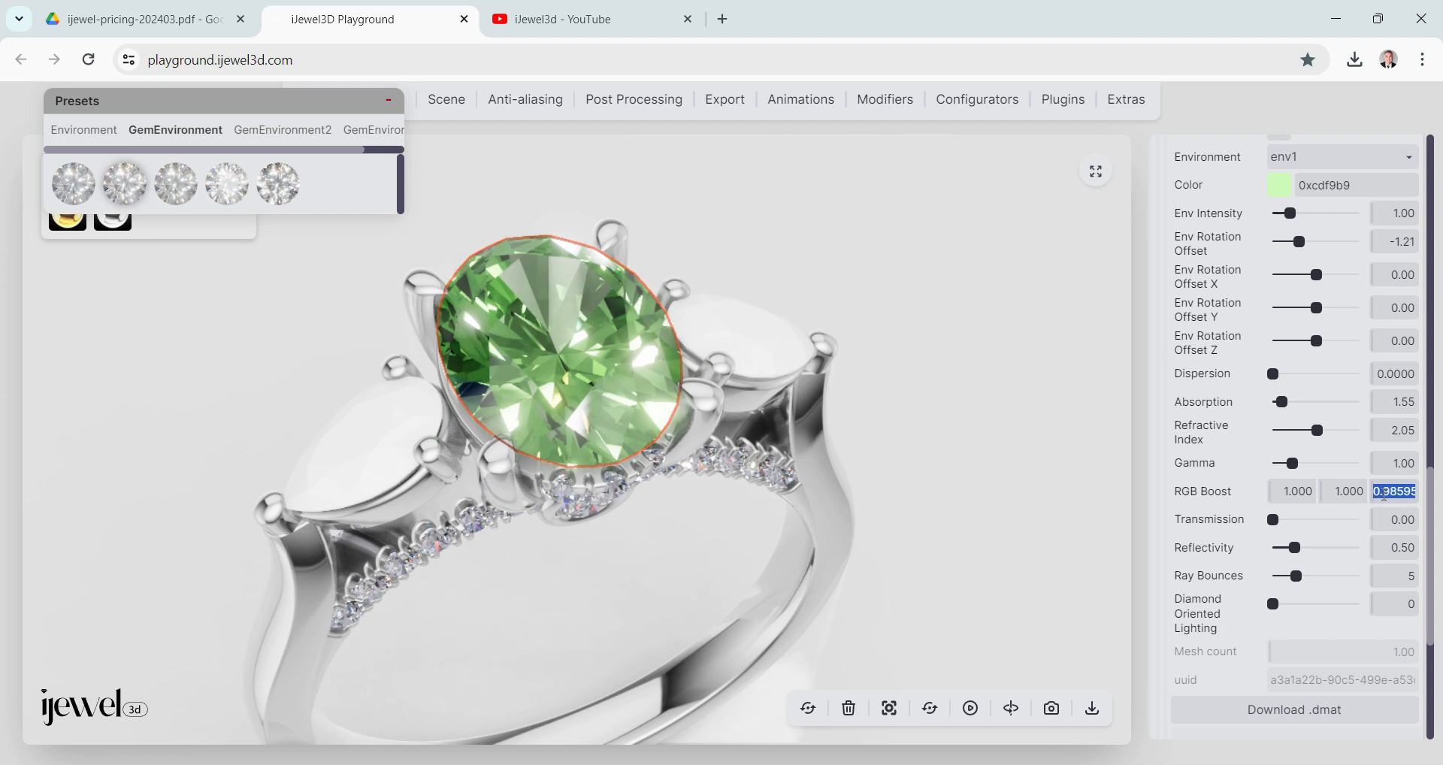
{"action": "type", "text": "1"}
Try a first RGB Boost value of 0.536 on the centre stone and return it to 1.
{"action": "left_click", "coordinate": [1273, 494]}
{"action": "left_click_drag", "start_coordinate": [1275, 503], "coordinate": [1225, 508]}
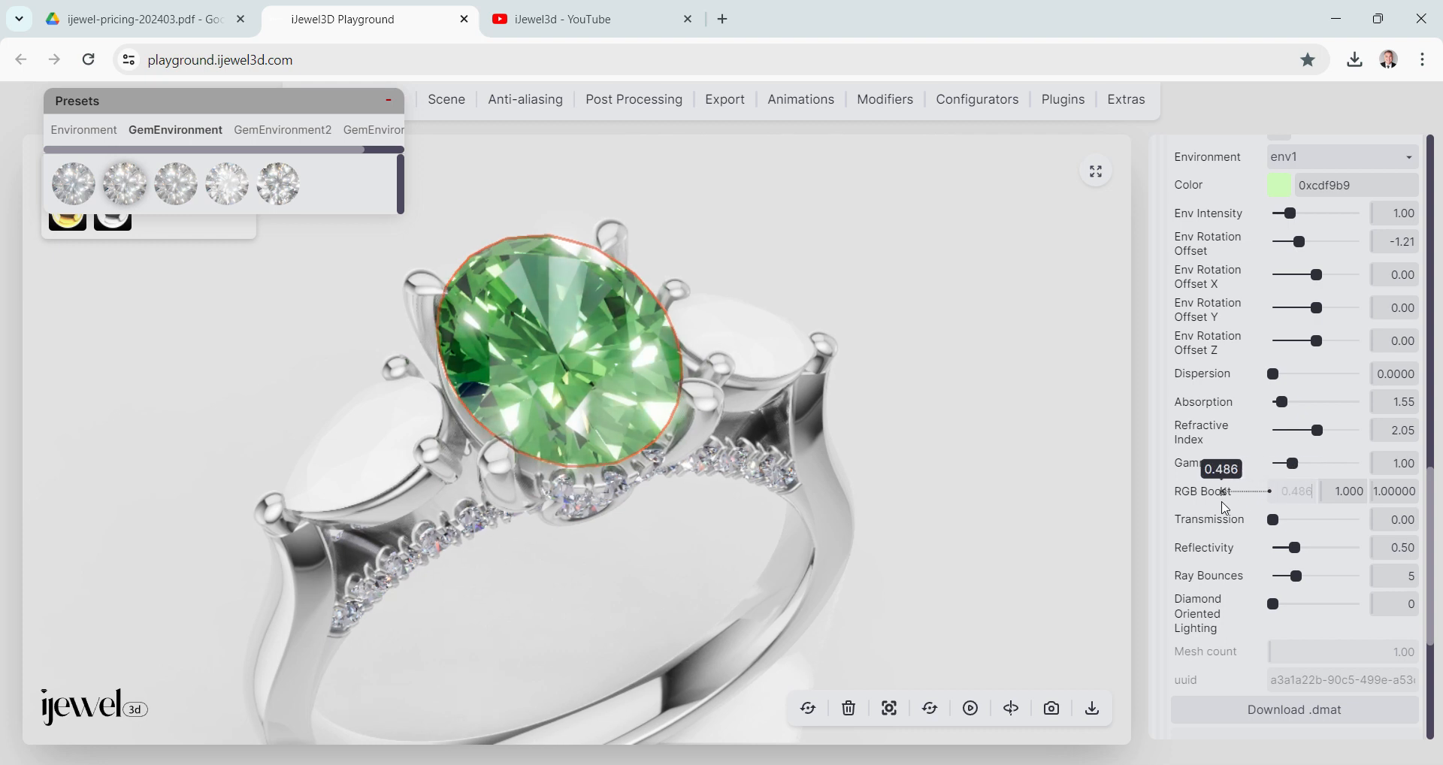
{"action": "left_click_drag", "start_coordinate": [1226, 507], "coordinate": [1231, 508]}
{"action": "left_click_drag", "start_coordinate": [1118, 515], "coordinate": [894, 528]}
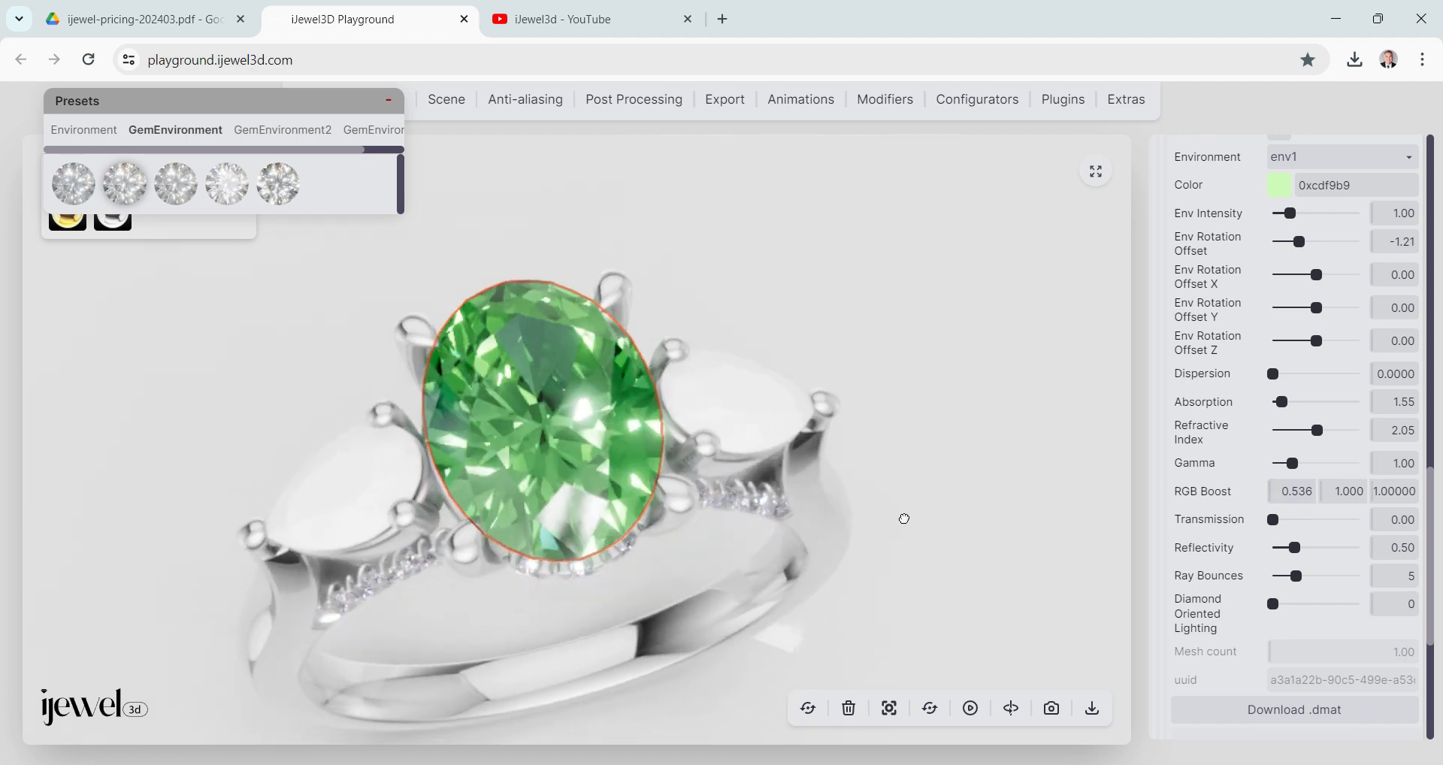
{"action": "double_click", "coordinate": [1280, 494]}
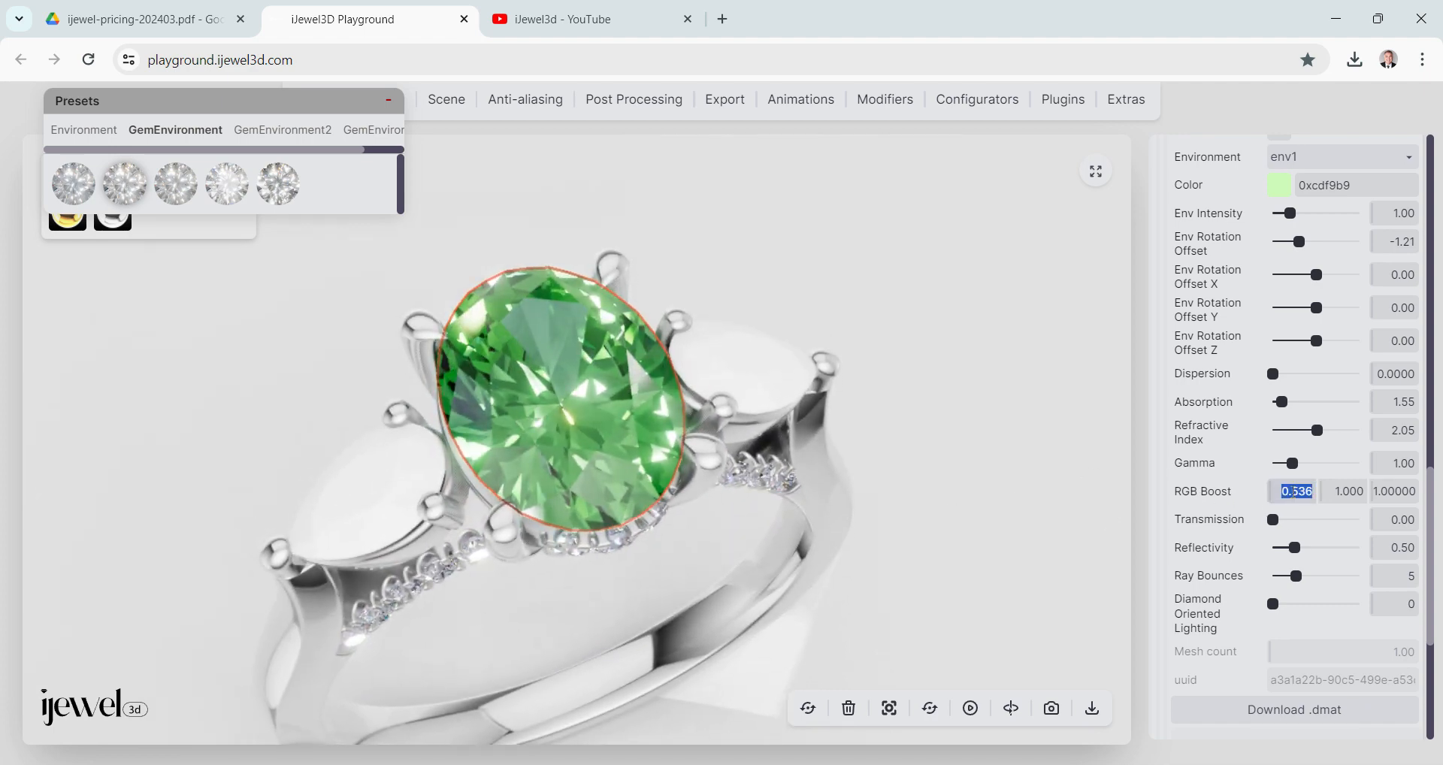
{"action": "type", "text": "1"}
{"action": "key", "text": "Return"}
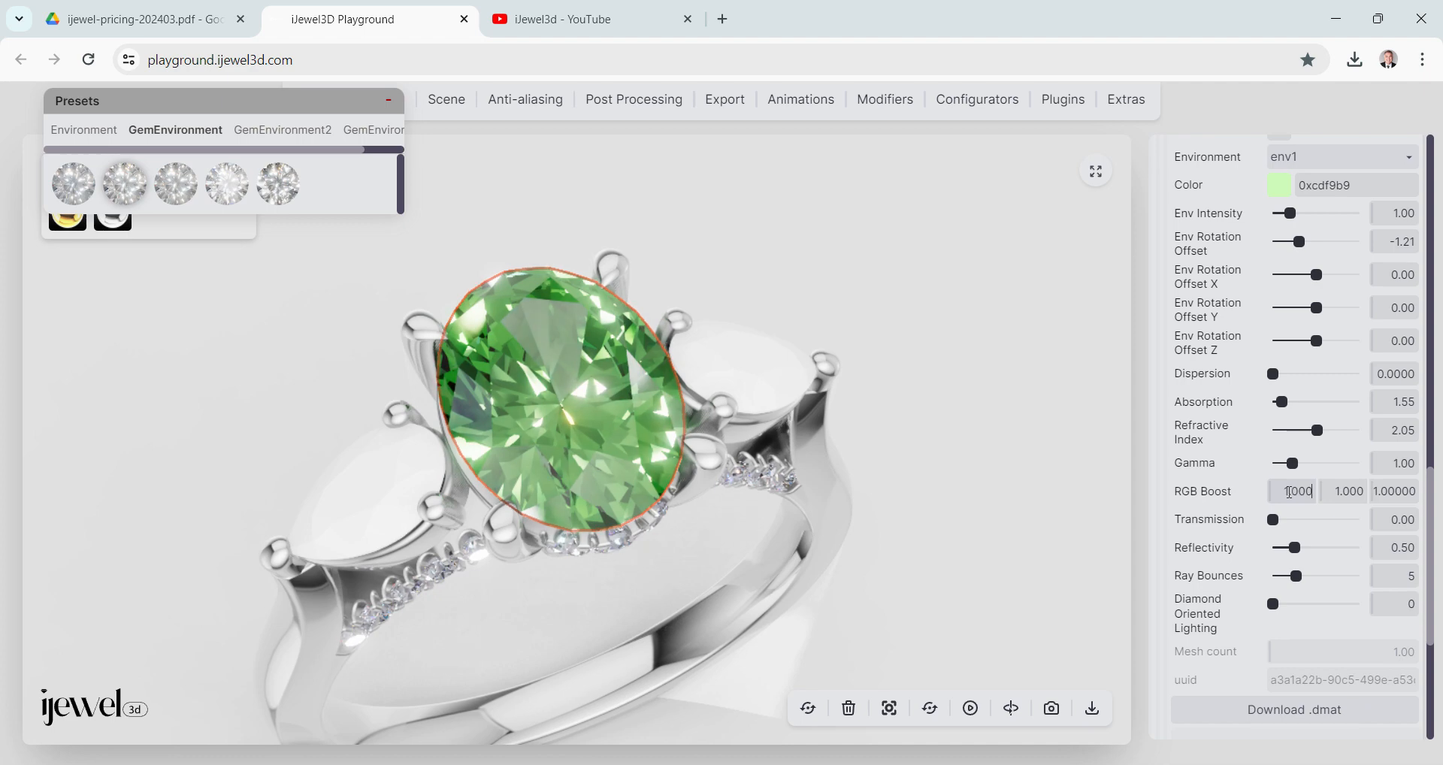
Clear the stone selection and look through the .dmat files in the mat-library gem folder.
{"action": "left_click_drag", "start_coordinate": [550, 448], "coordinate": [557, 570]}
{"action": "left_click", "coordinate": [558, 579]}
{"action": "mouse_move", "coordinate": [523, 764]}
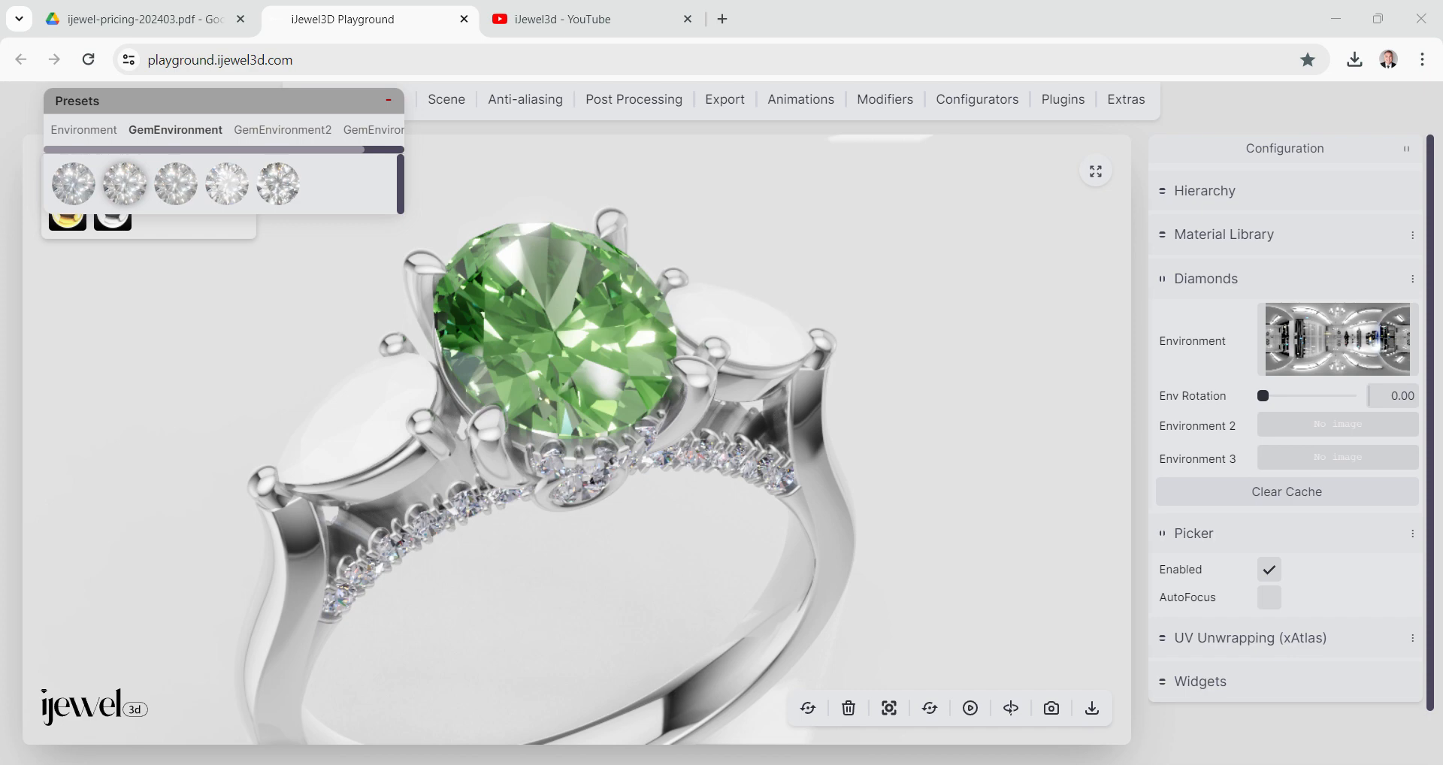
{"action": "left_click_drag", "start_coordinate": [1442, 481], "coordinate": [993, 48]}
{"action": "scroll", "coordinate": [876, 293], "scroll_direction": "down", "scroll_amount": 1}
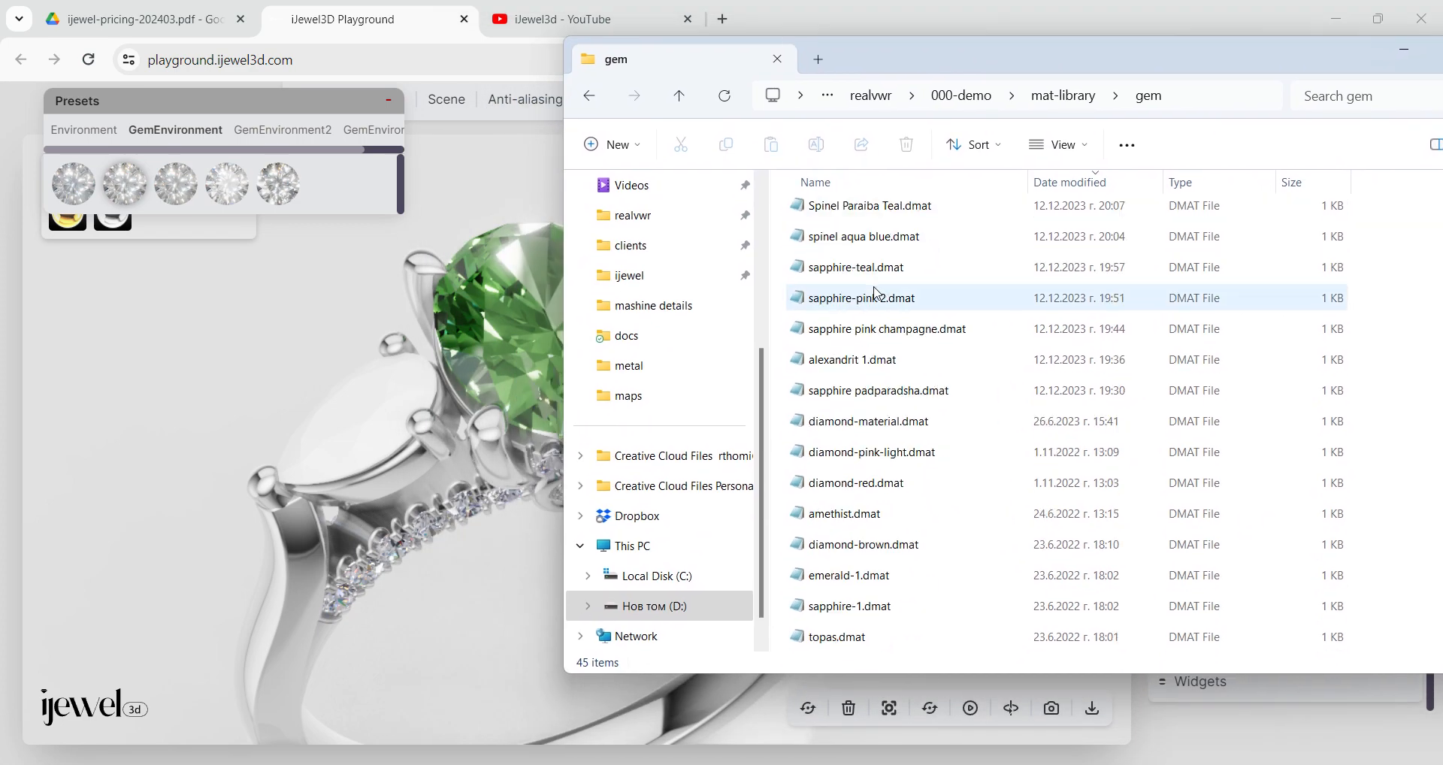
{"action": "scroll", "coordinate": [879, 429], "scroll_direction": "down", "scroll_amount": 1}
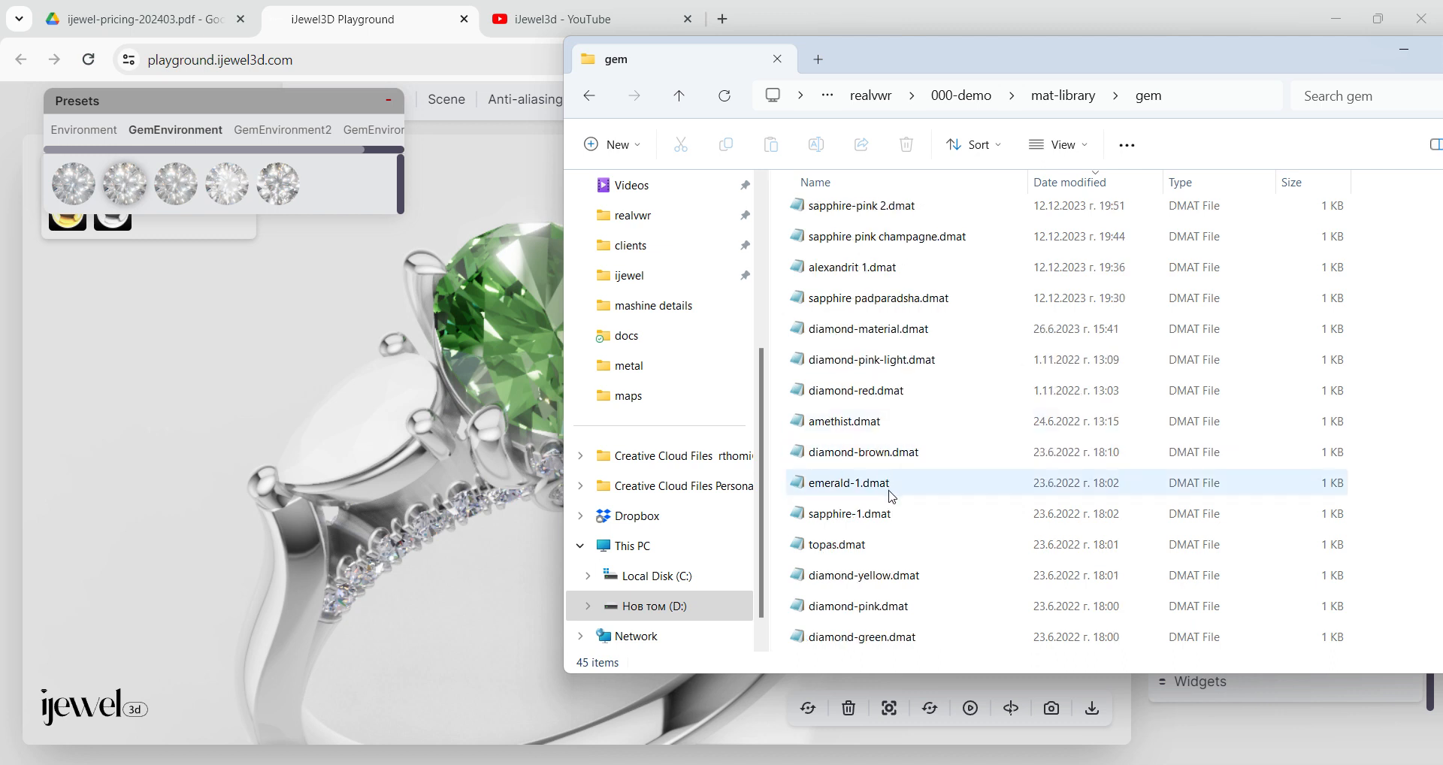
Apply emerald-1.dmat from the gem folder to the oval centre stone.
{"action": "left_click", "coordinate": [518, 284]}
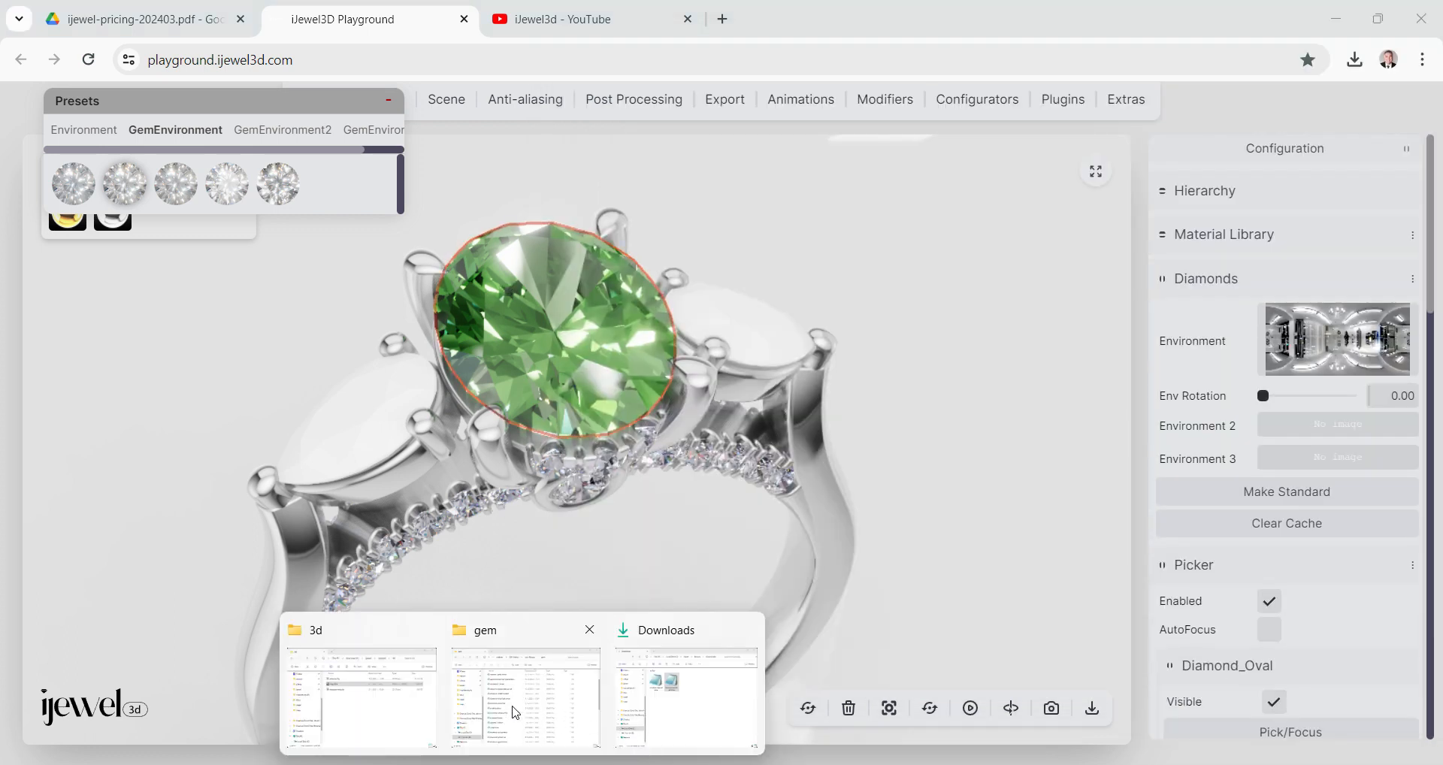
{"action": "left_click", "coordinate": [516, 713]}
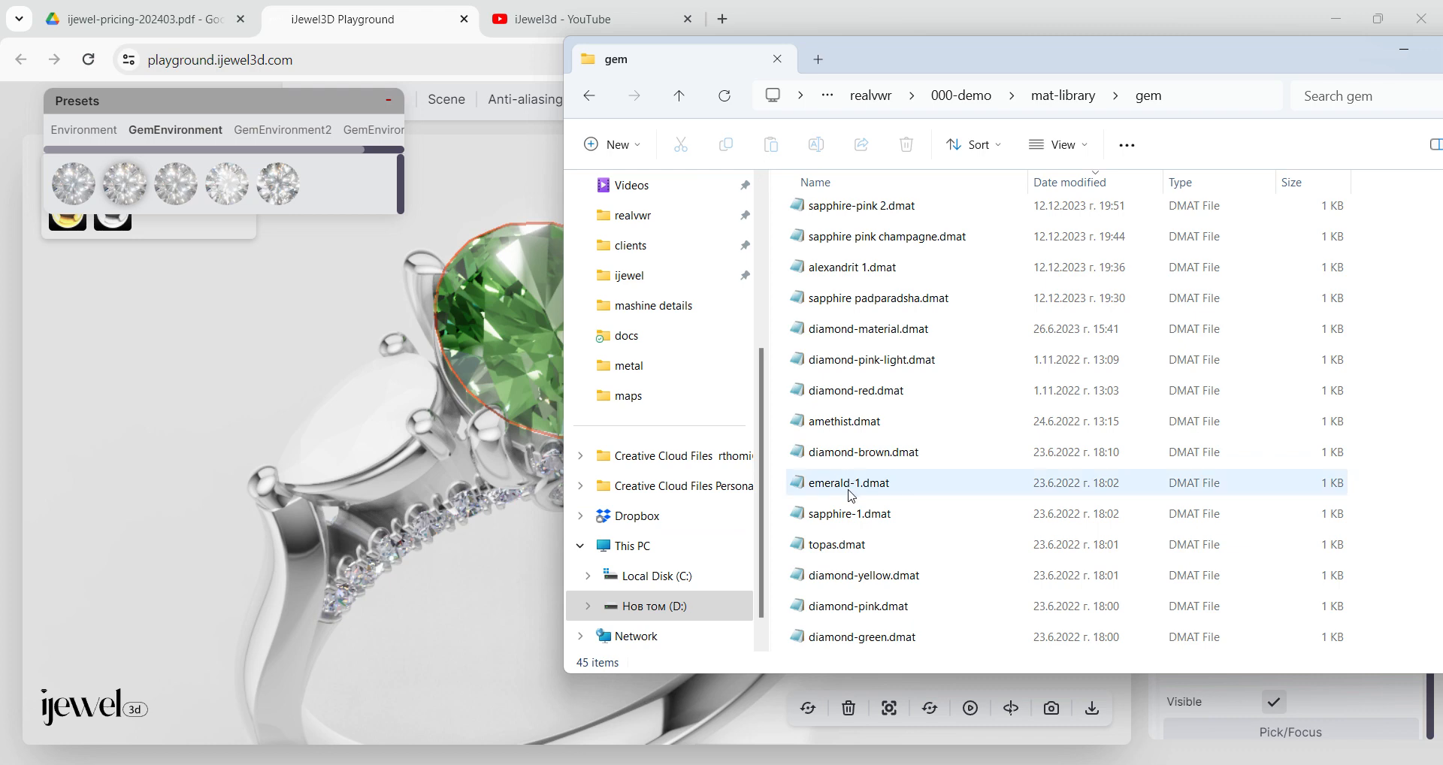
{"action": "left_click_drag", "start_coordinate": [851, 496], "coordinate": [511, 331]}
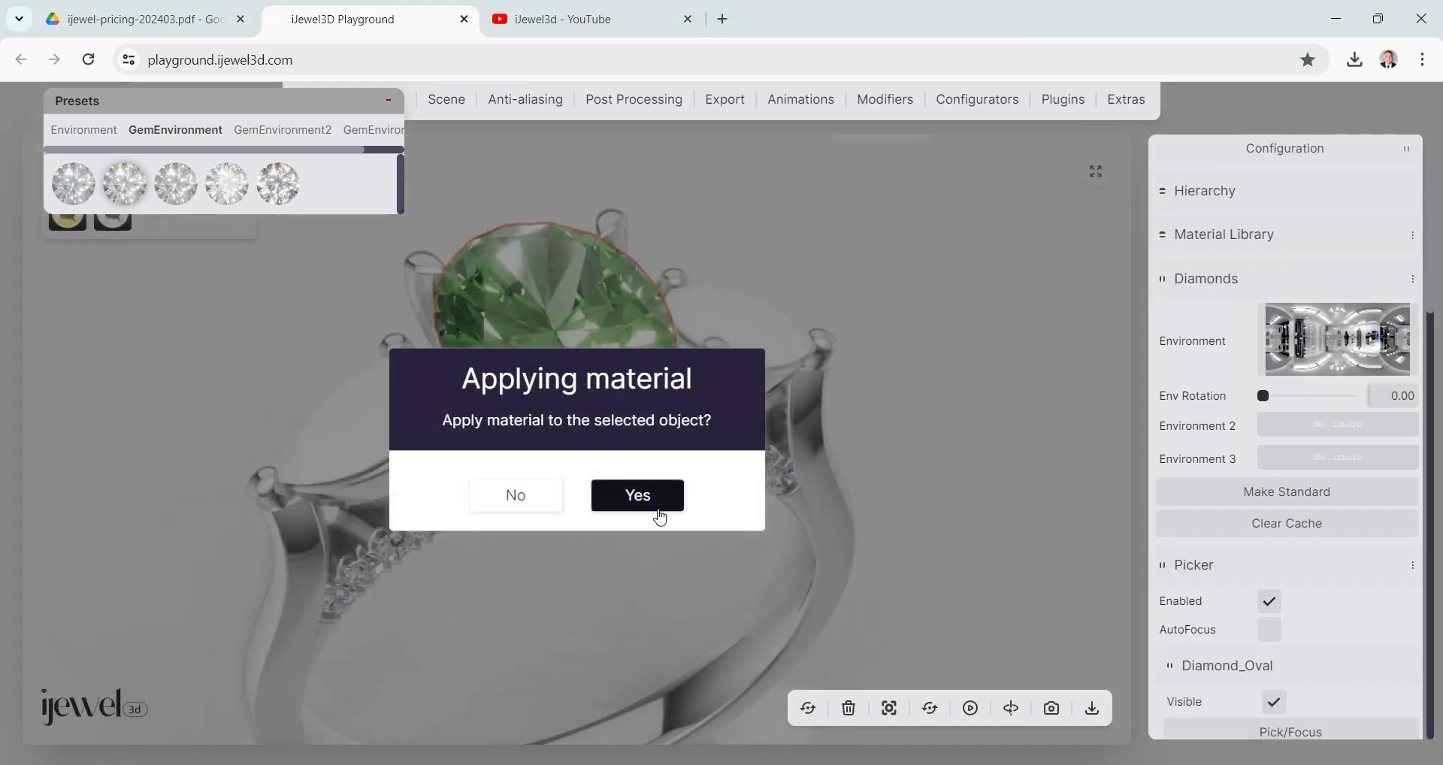
{"action": "left_click", "coordinate": [656, 502]}
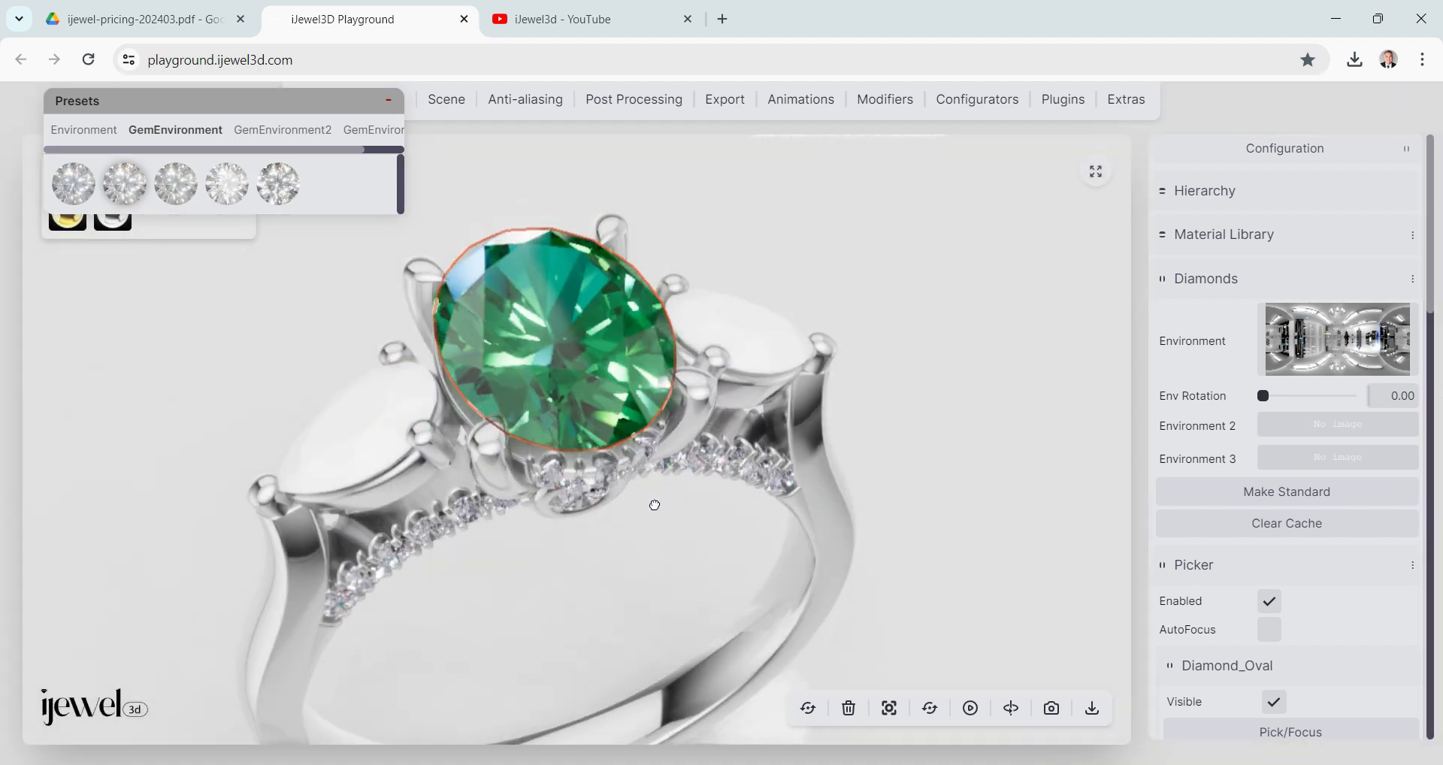
{"action": "left_click_drag", "start_coordinate": [657, 517], "coordinate": [617, 503]}
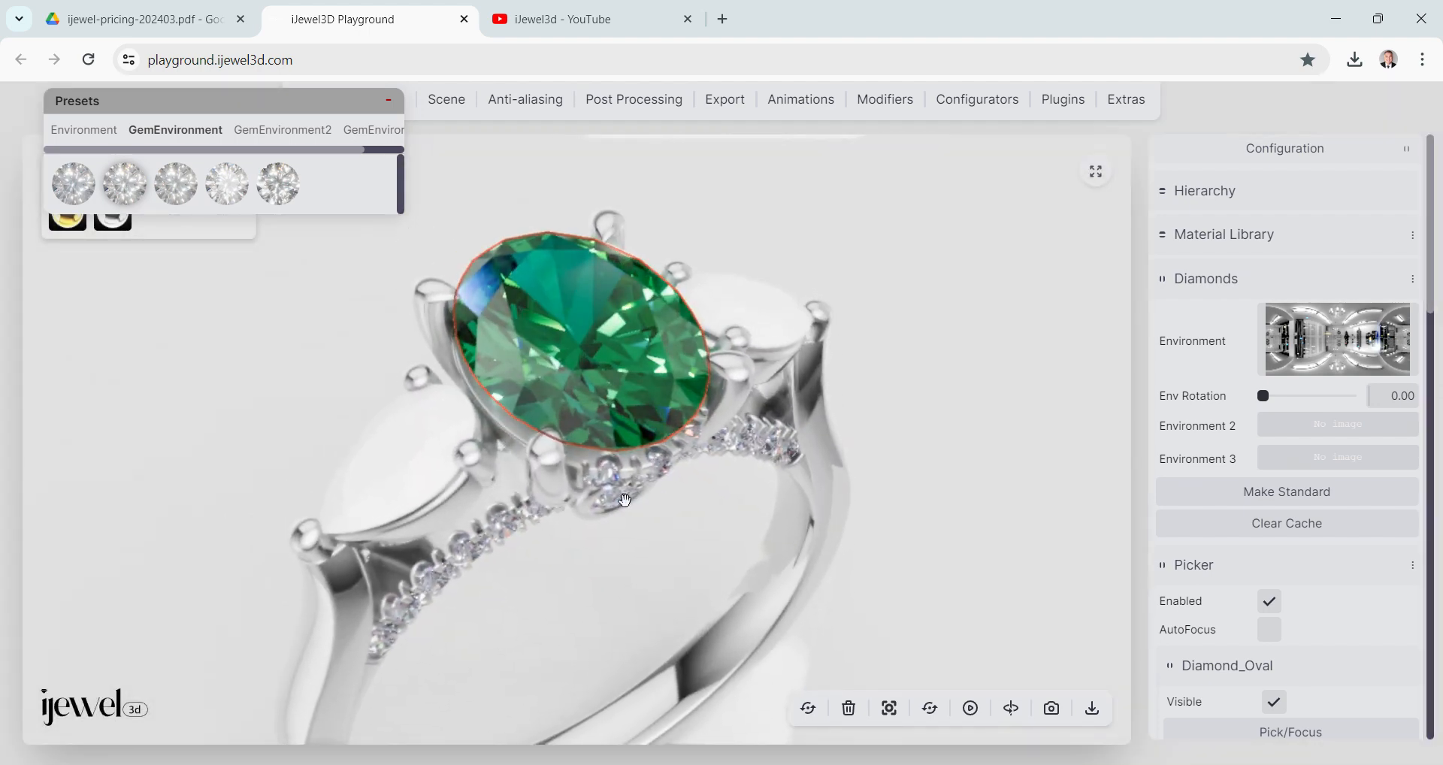
Apply ruby-1.dmat from the gem folder to the pear side stone left of the centre stone.
{"action": "left_click", "coordinate": [403, 456]}
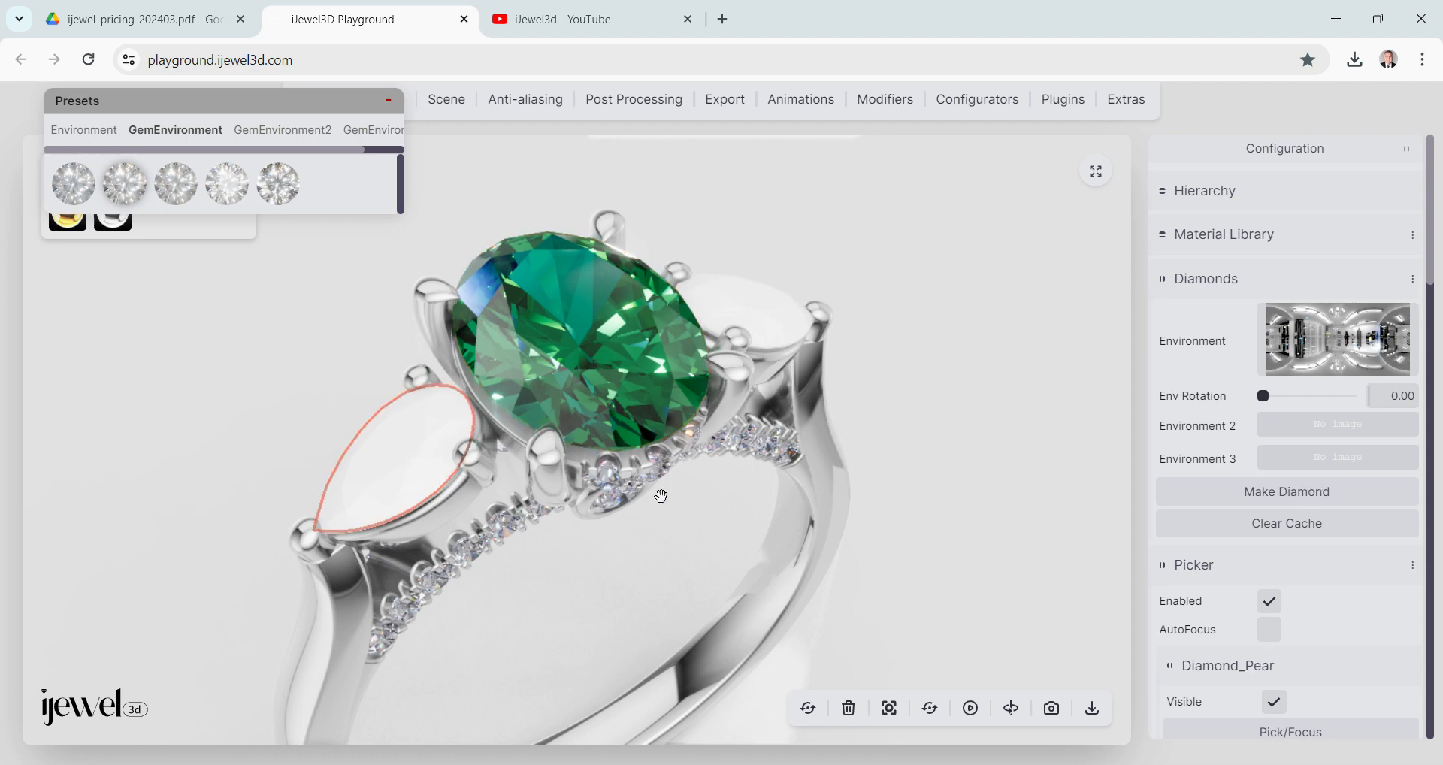
{"action": "mouse_move", "coordinate": [522, 764]}
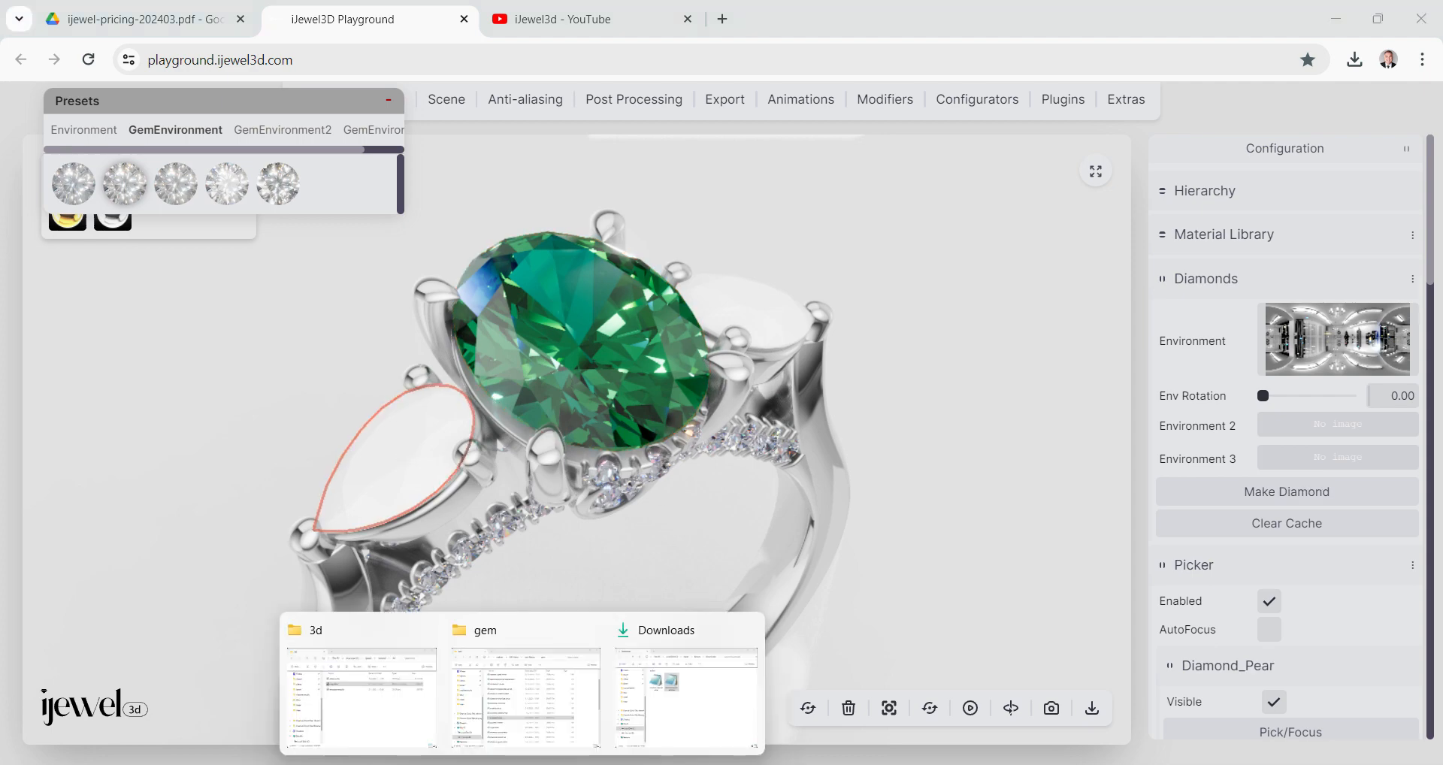
{"action": "left_click", "coordinate": [539, 737]}
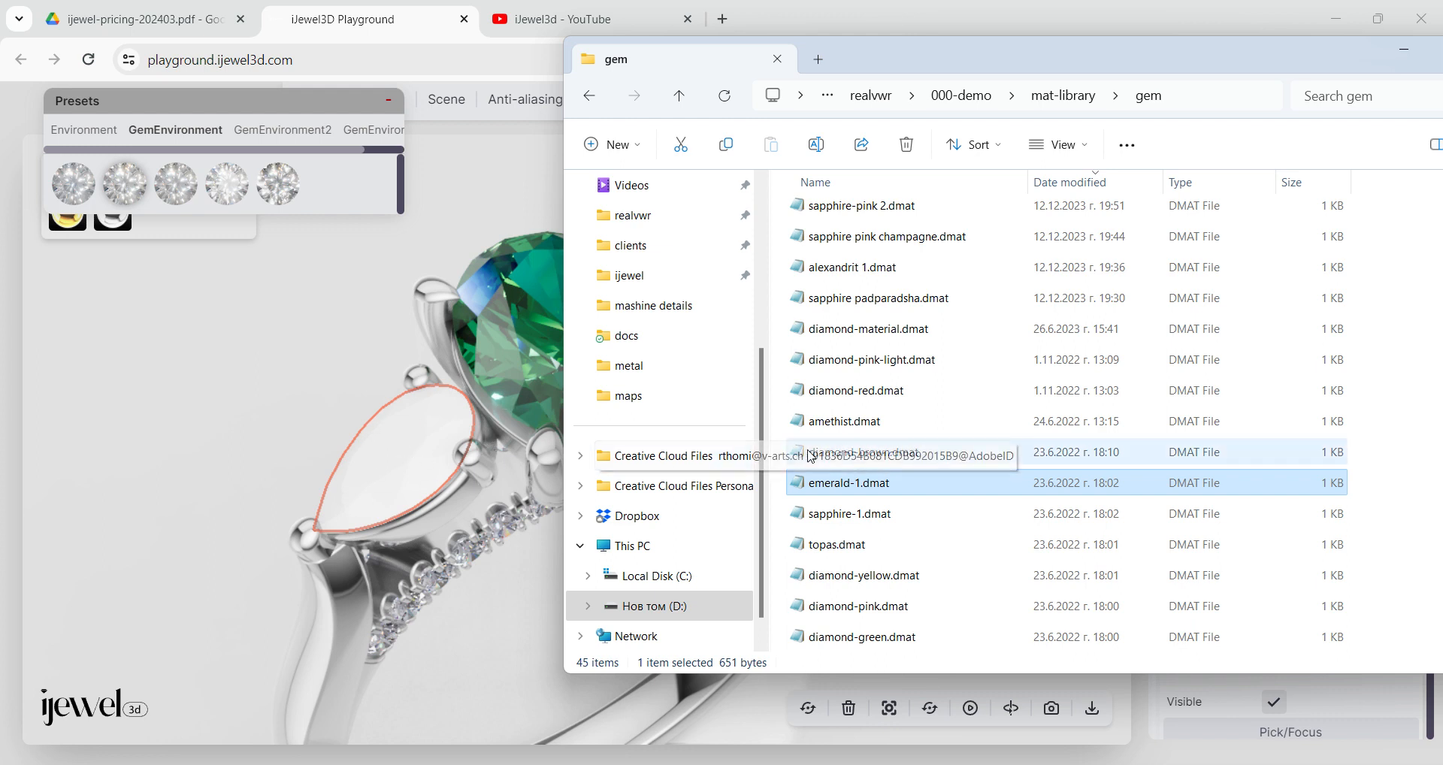
{"action": "scroll", "coordinate": [965, 500], "scroll_direction": "down", "scroll_amount": 1}
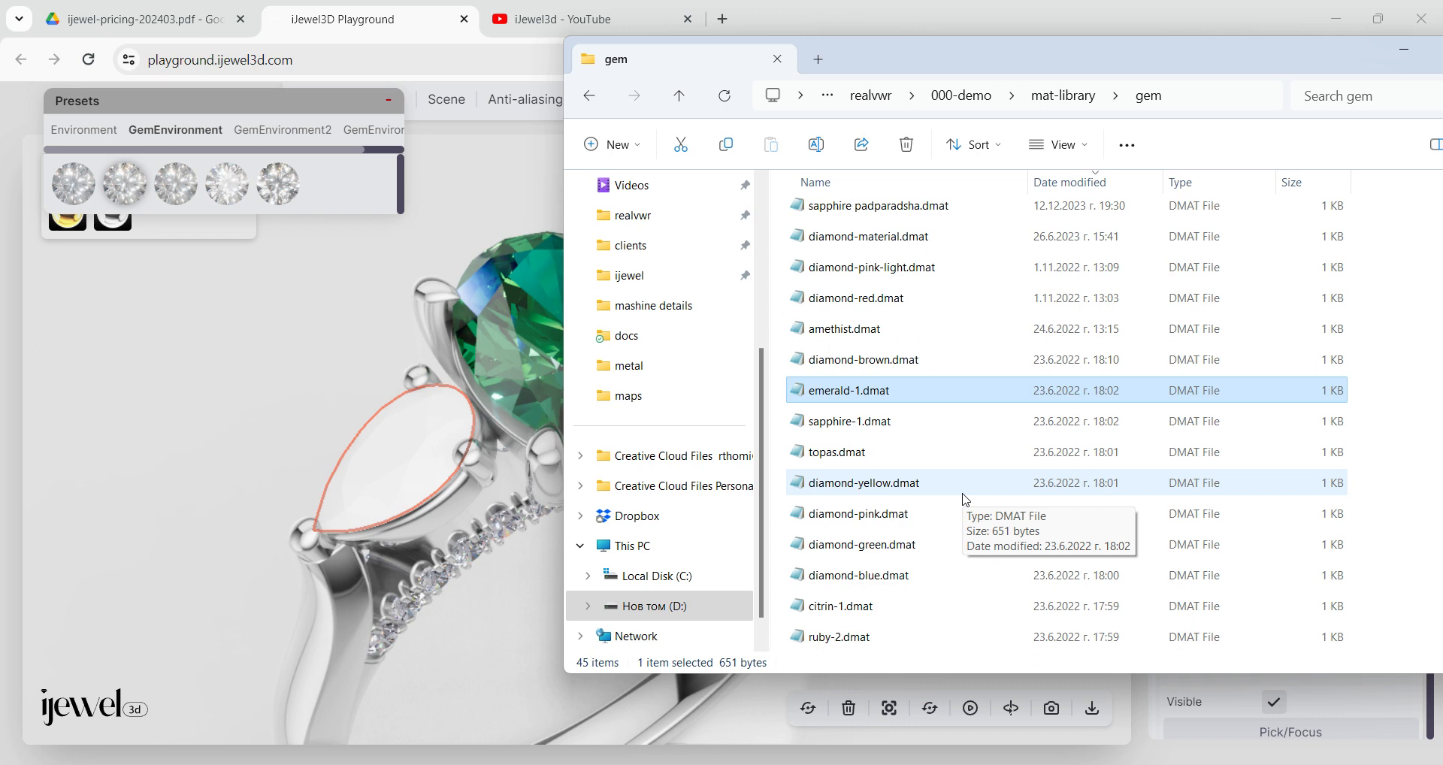
{"action": "scroll", "coordinate": [894, 545], "scroll_direction": "down", "scroll_amount": 1}
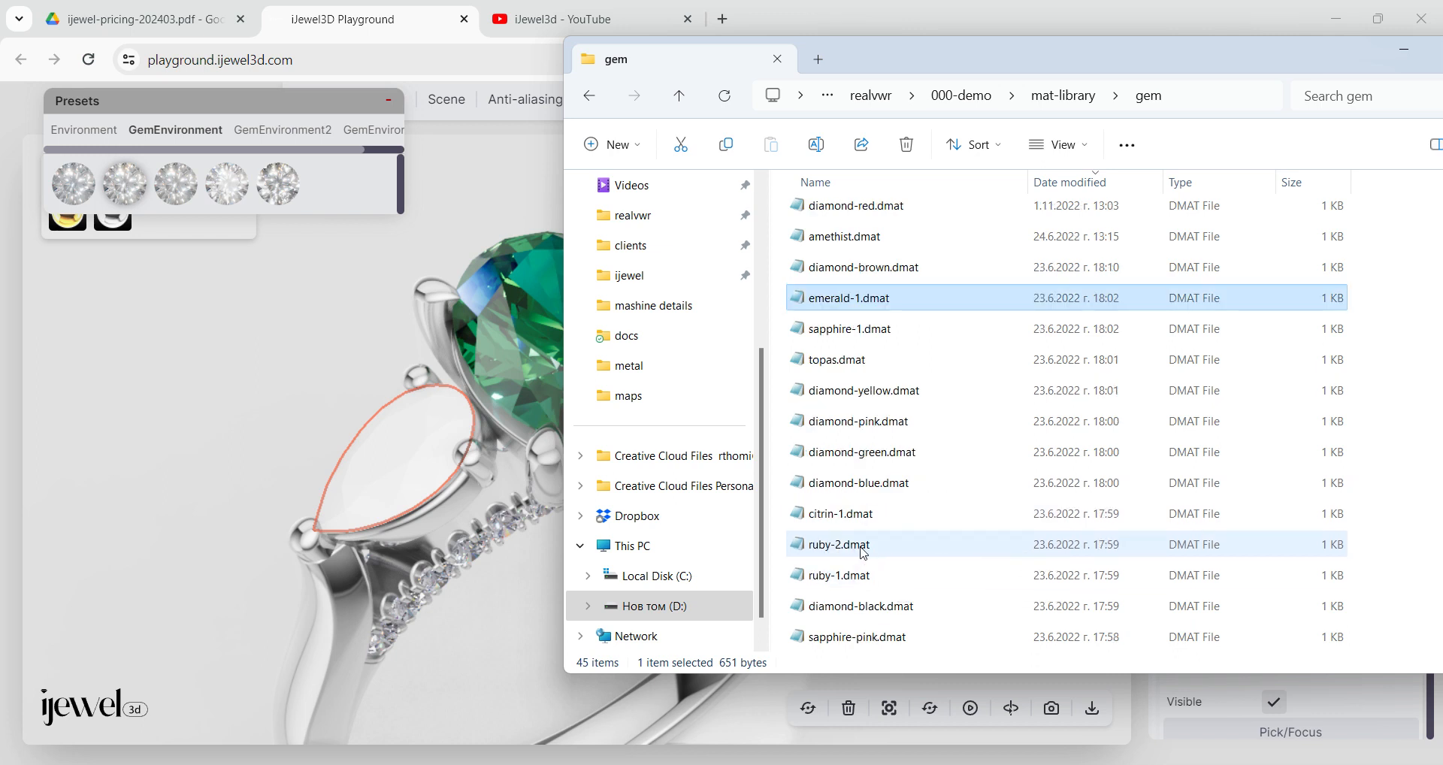
{"action": "left_click_drag", "start_coordinate": [848, 576], "coordinate": [413, 506]}
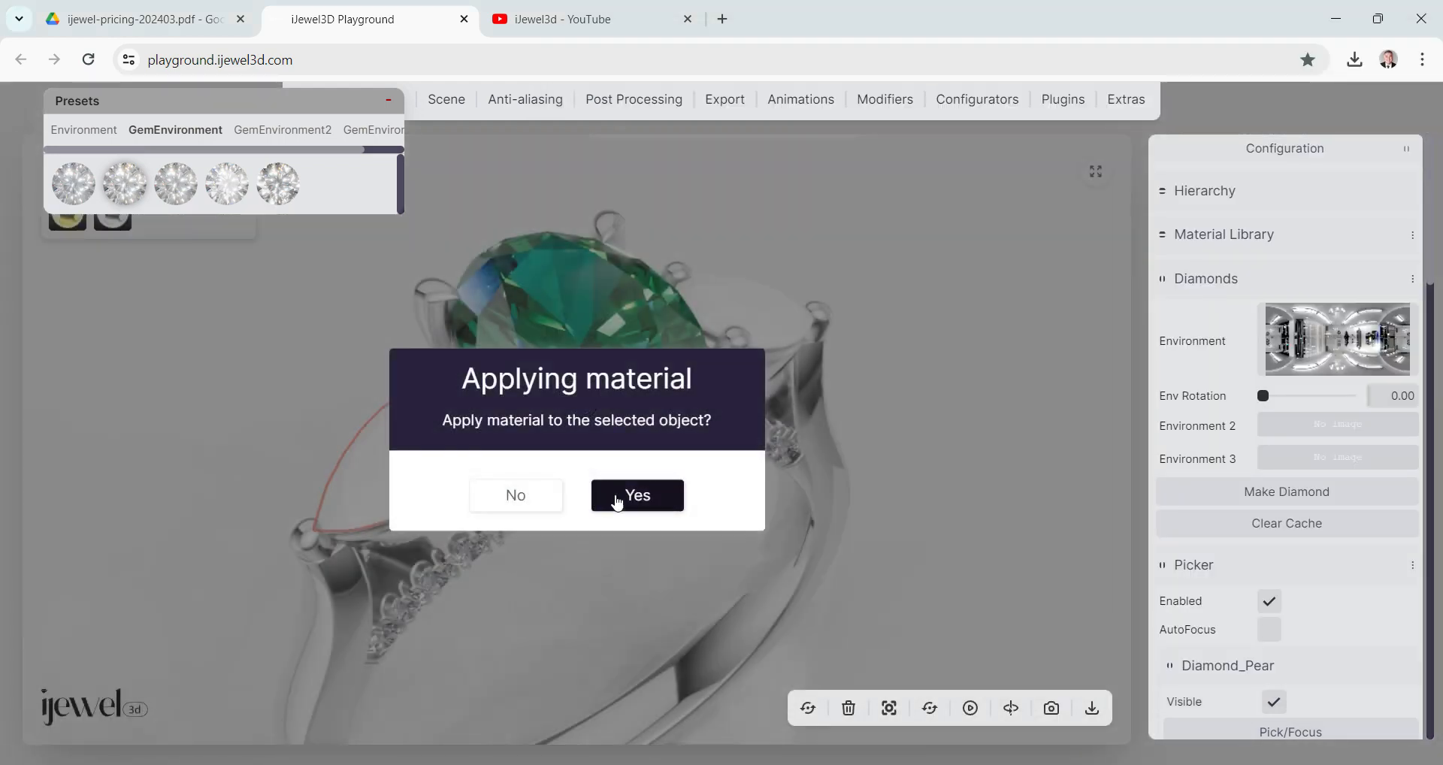
{"action": "left_click", "coordinate": [641, 495]}
{"action": "left_click_drag", "start_coordinate": [700, 485], "coordinate": [663, 519]}
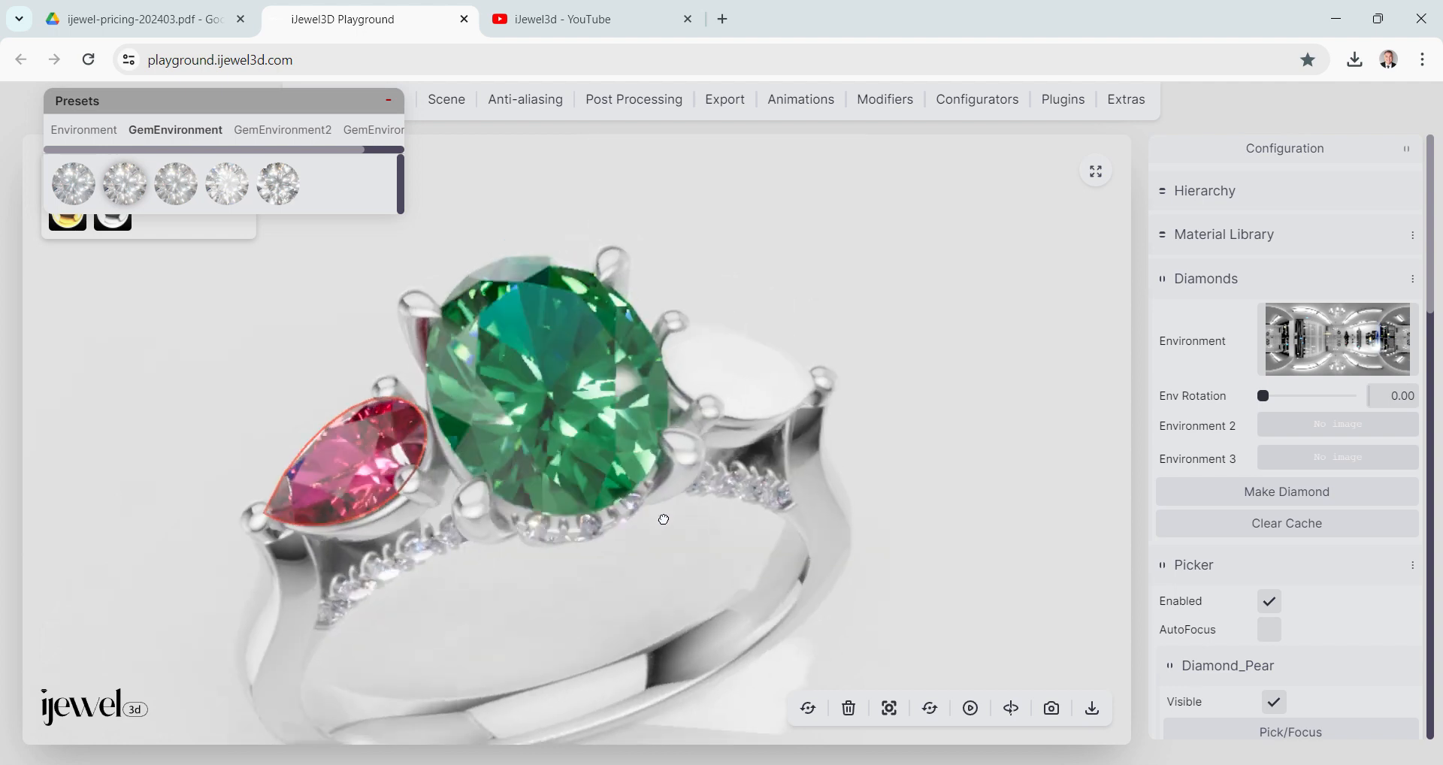
Apply ruby-1.dmat from the gem folder to the pear side stone right of the centre stone.
{"action": "left_click", "coordinate": [715, 408]}
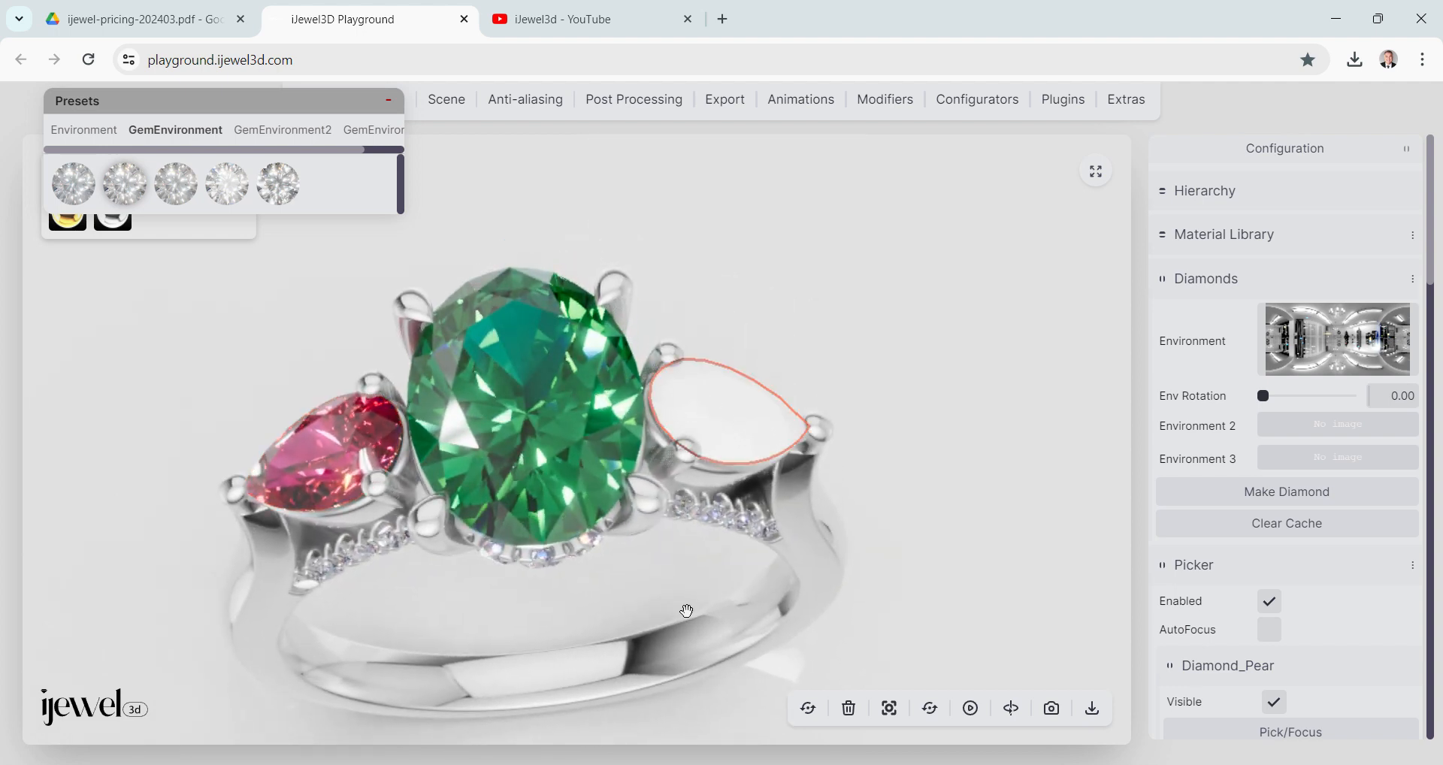
{"action": "left_click", "coordinate": [522, 764]}
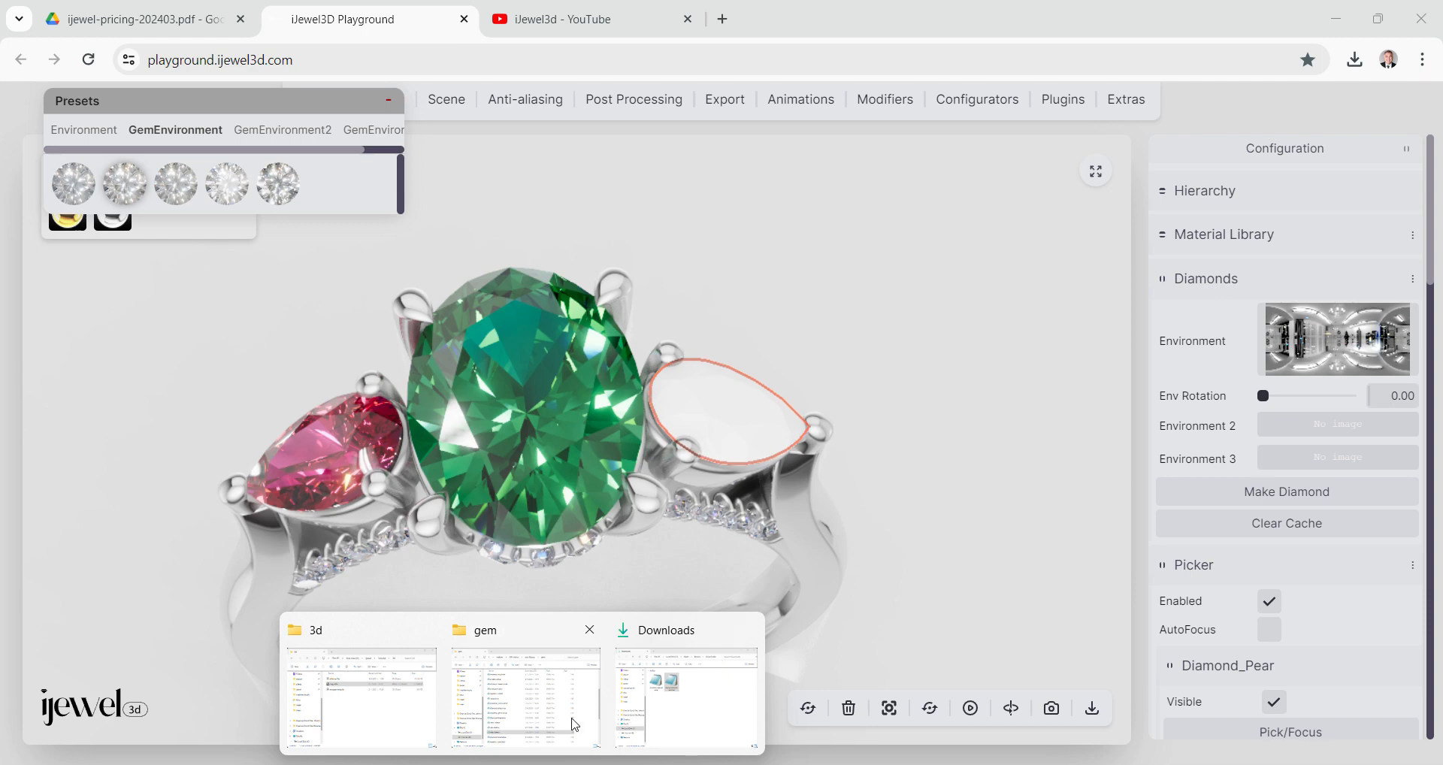
{"action": "left_click", "coordinate": [526, 707]}
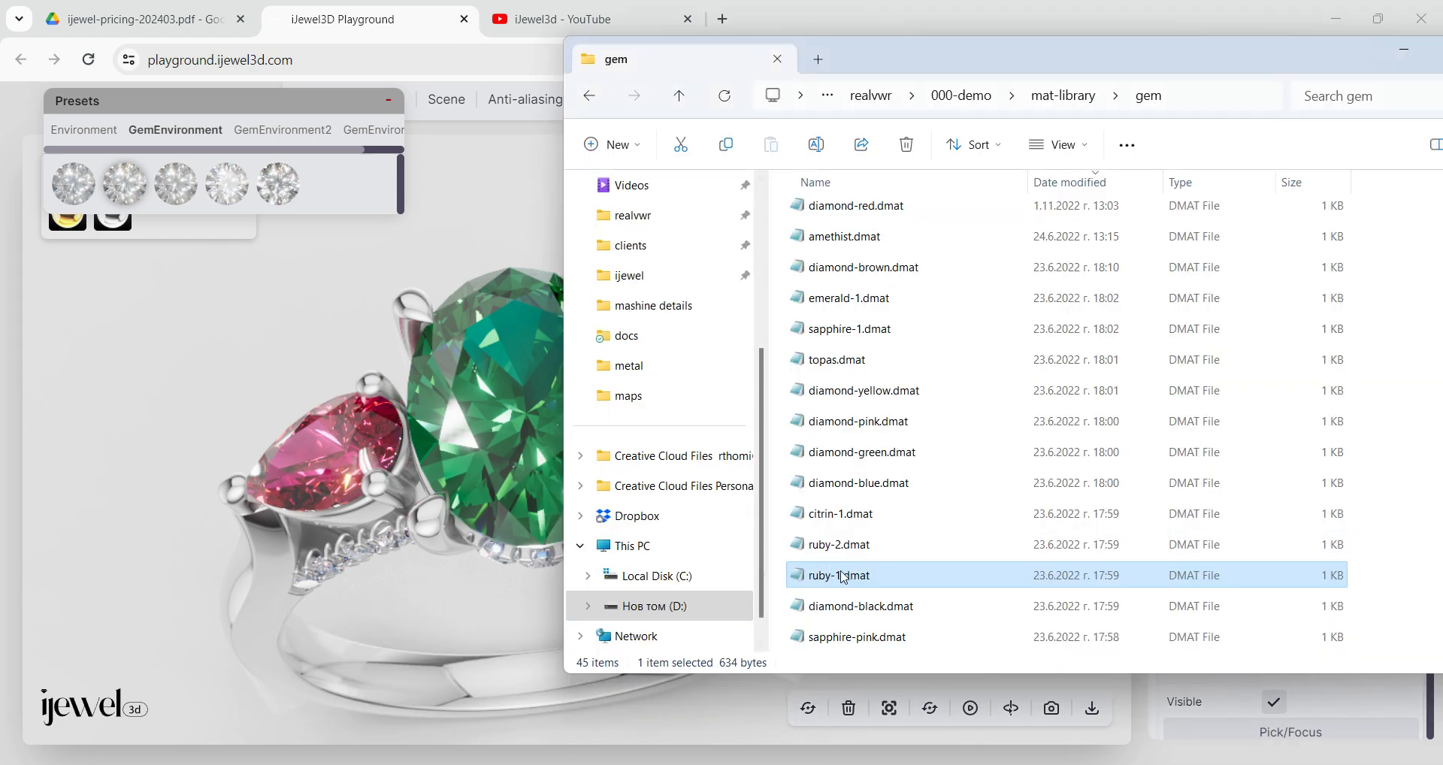
{"action": "left_click_drag", "start_coordinate": [844, 579], "coordinate": [377, 563]}
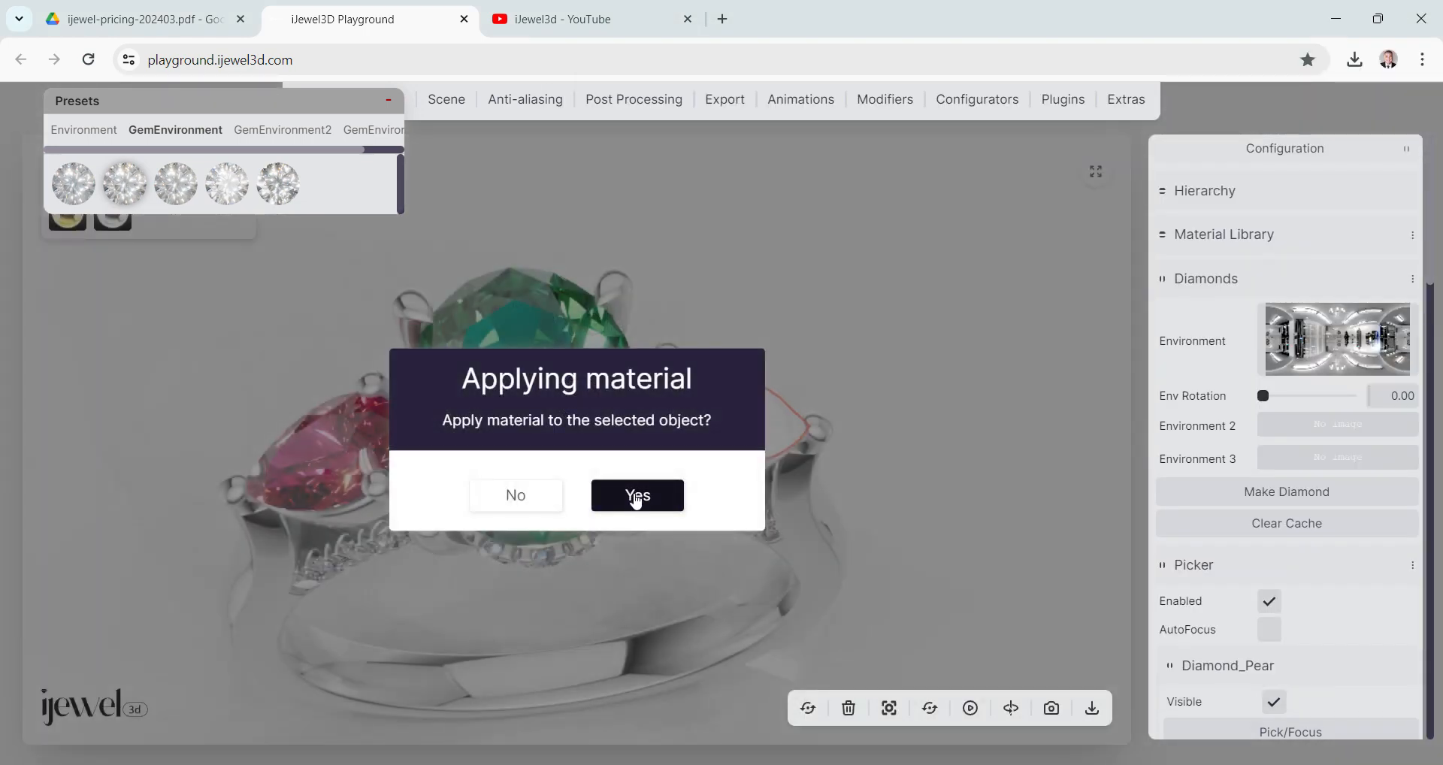
{"action": "left_click", "coordinate": [636, 500]}
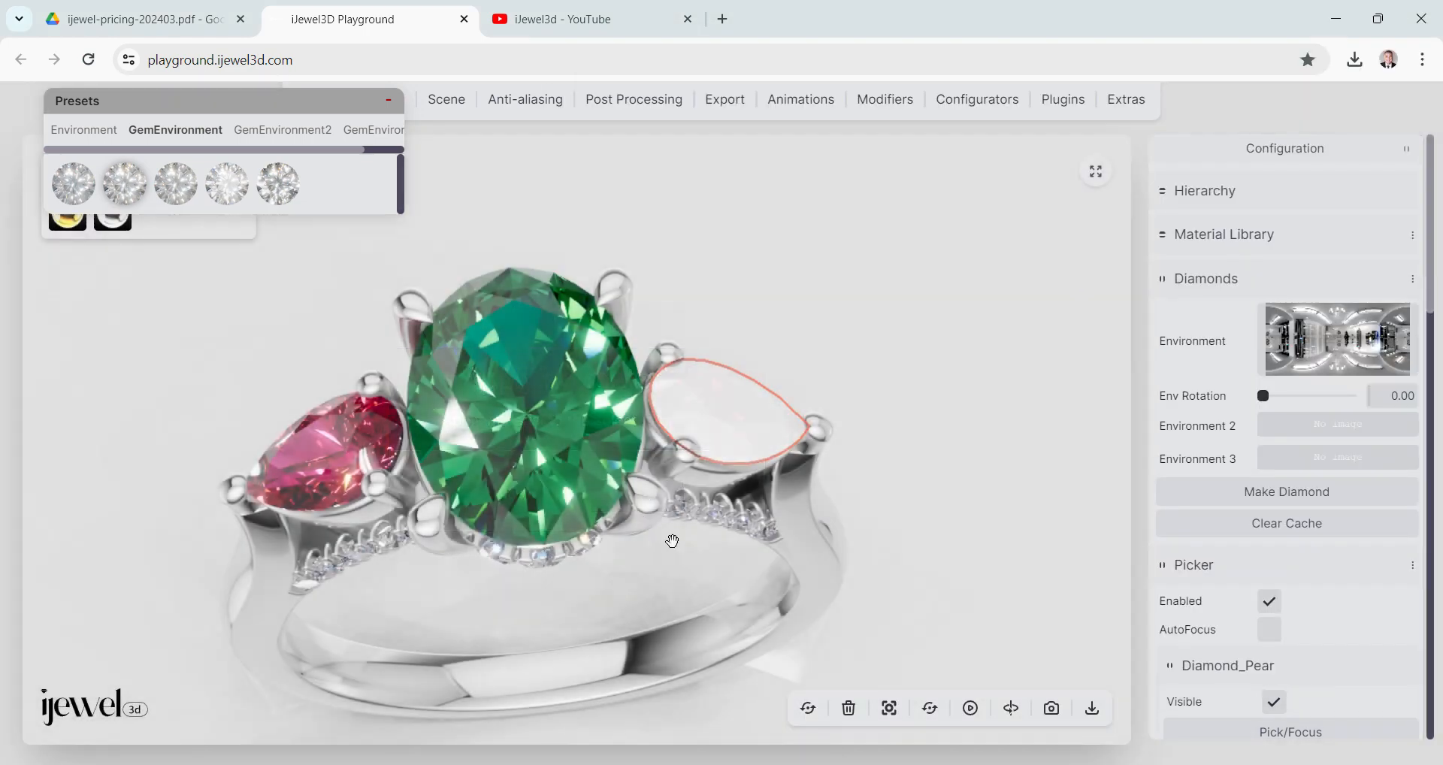
{"action": "left_click_drag", "start_coordinate": [676, 546], "coordinate": [627, 509]}
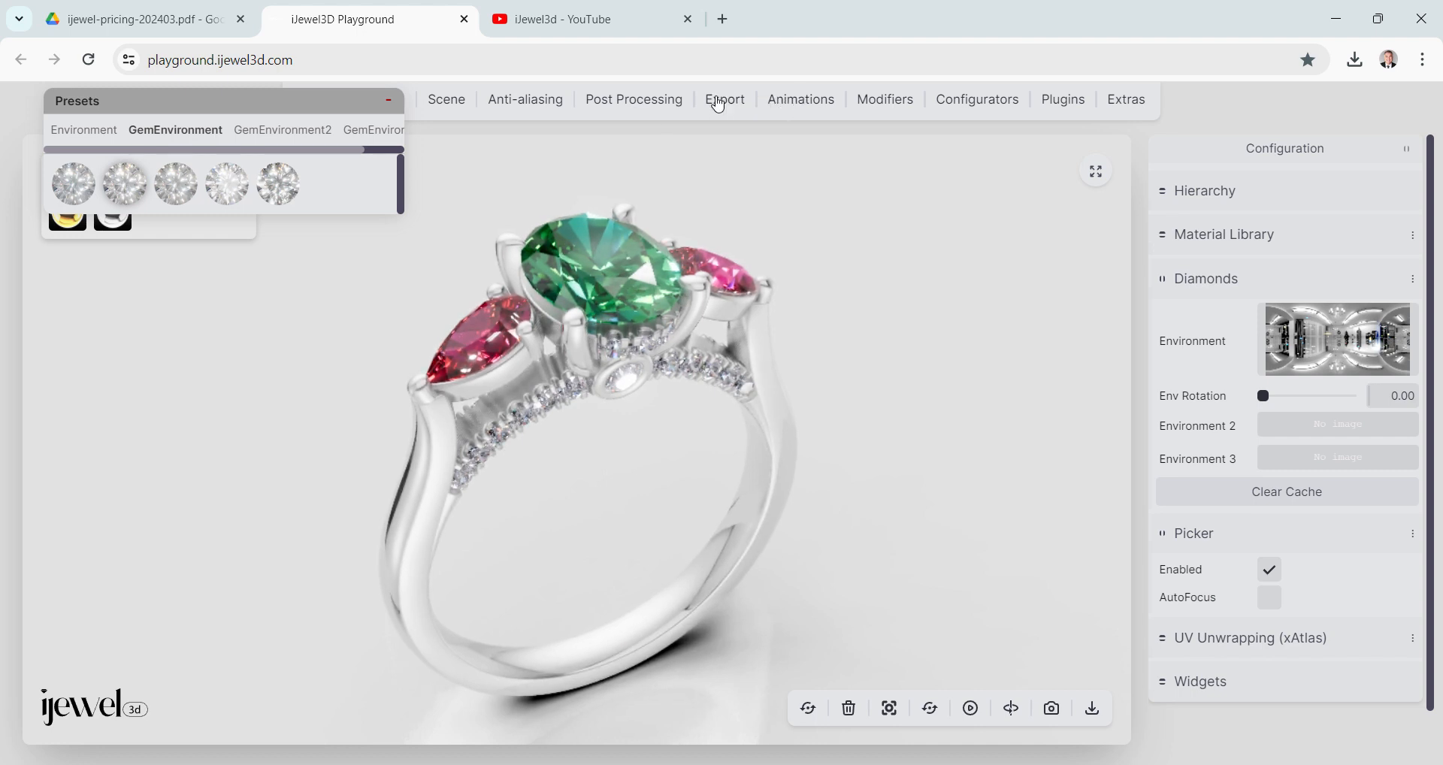
Try the Tonemap Background and Clip Background options in the Tonemapping settings and turn both off again.
{"action": "left_click", "coordinate": [630, 112]}
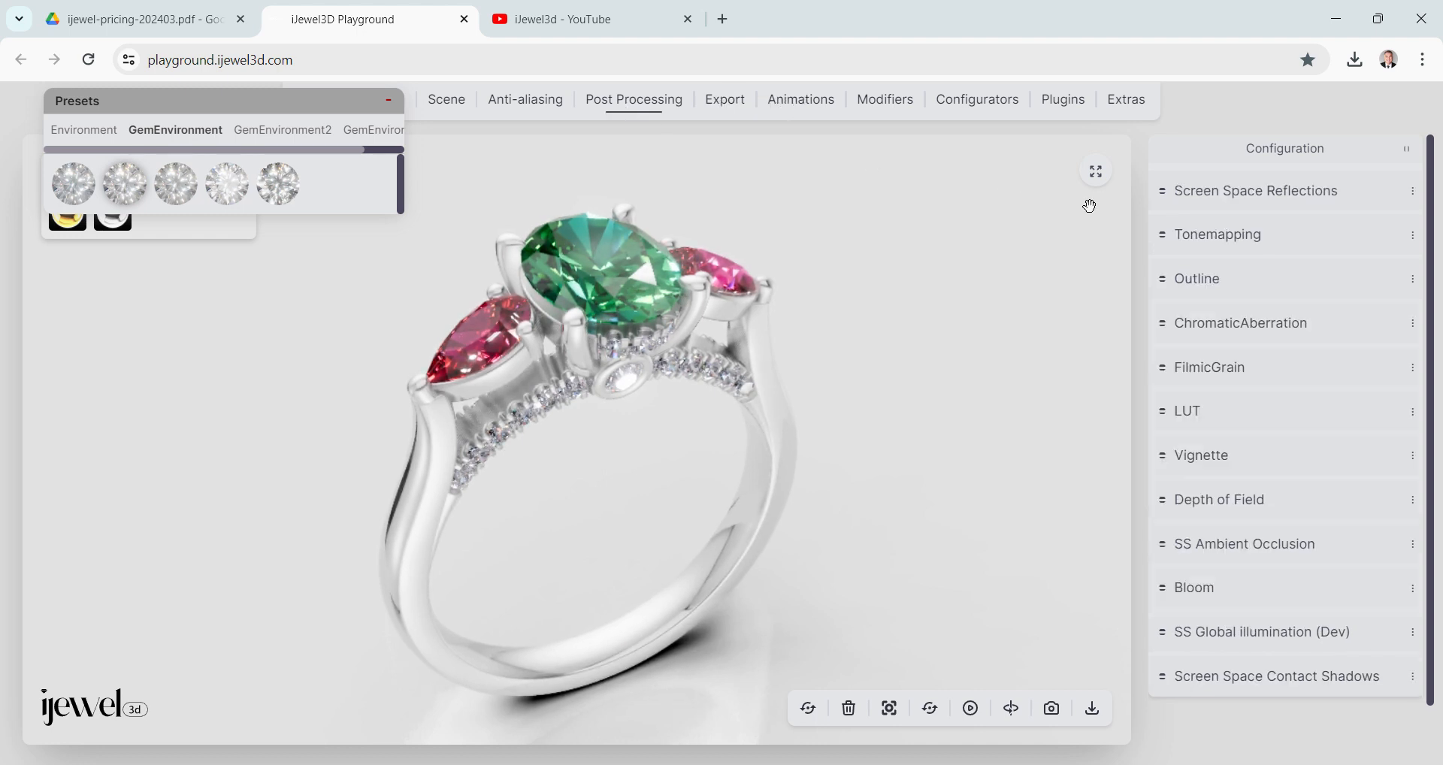
{"action": "left_click", "coordinate": [1218, 239]}
{"action": "left_click", "coordinate": [1270, 303]}
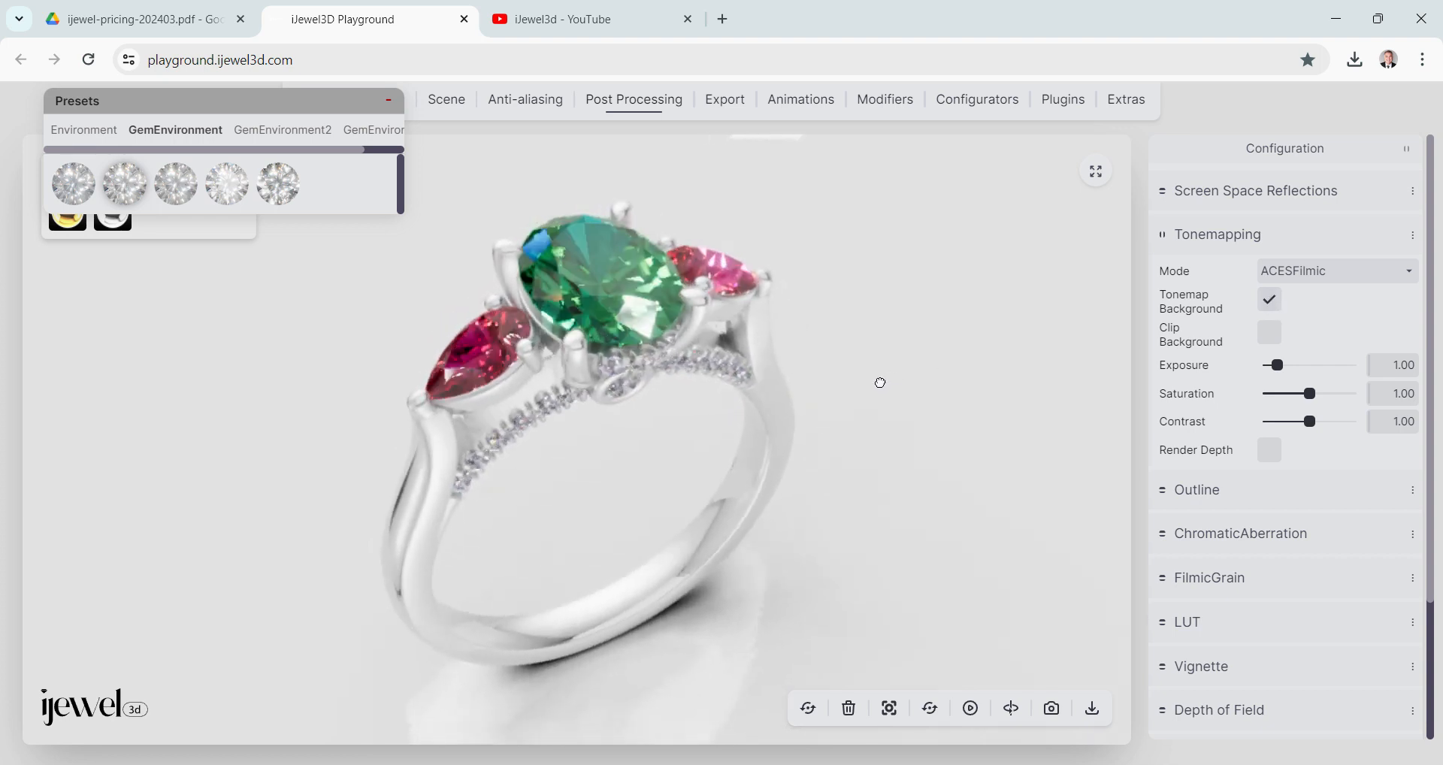
{"action": "left_click", "coordinate": [1267, 340]}
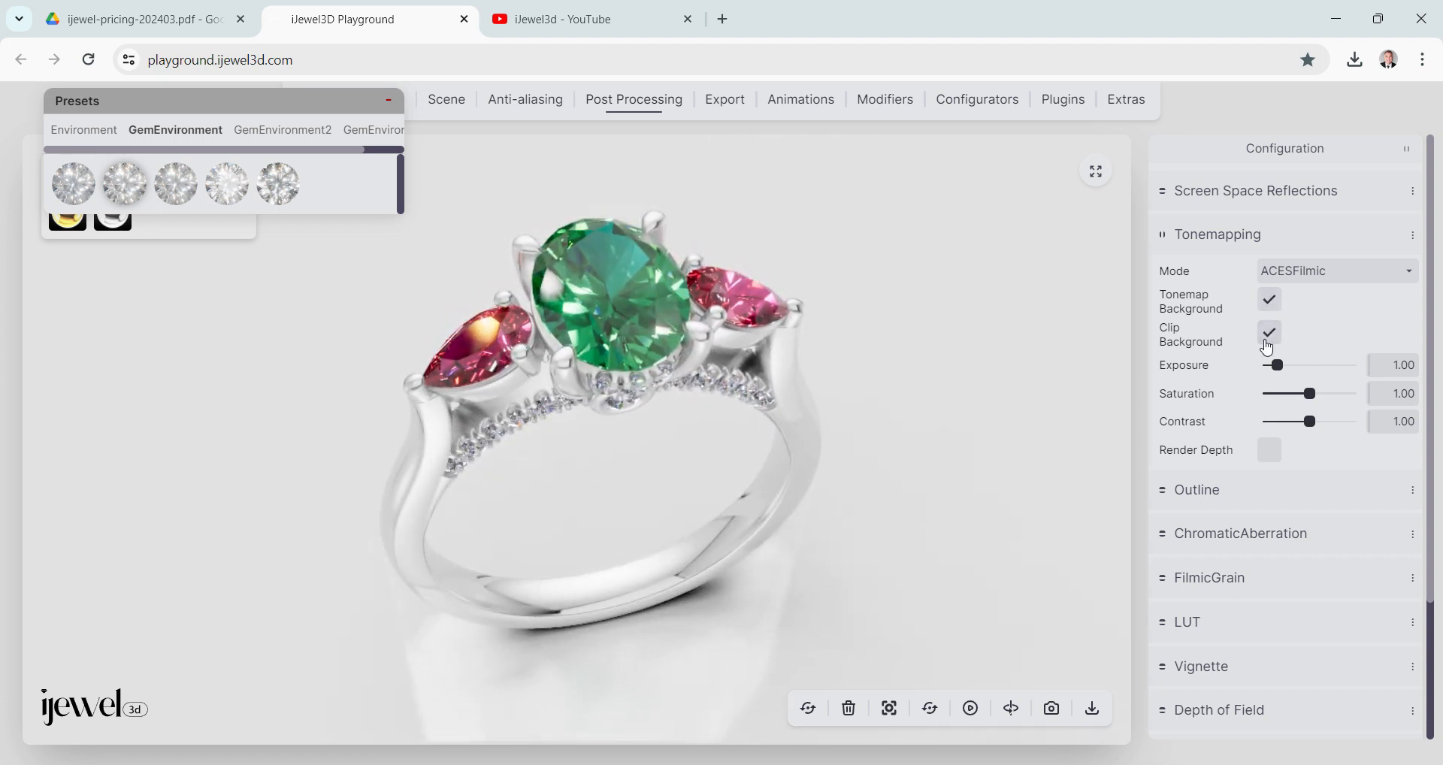
{"action": "left_click", "coordinate": [1269, 340]}
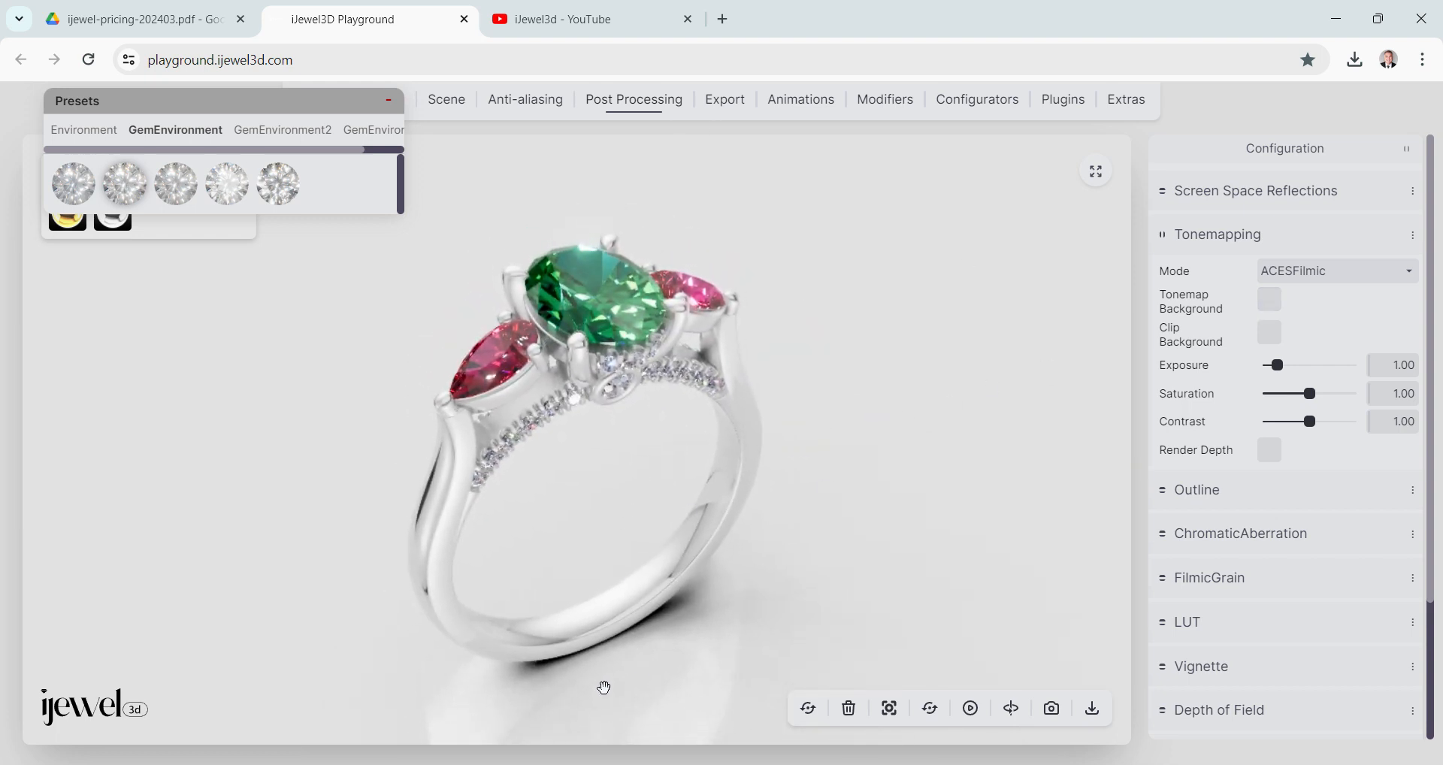
Raise the roughness of the ground's BaseGroundMaterial to 0.96 to remove the ring's reflection.
{"action": "left_click", "coordinate": [450, 106]}
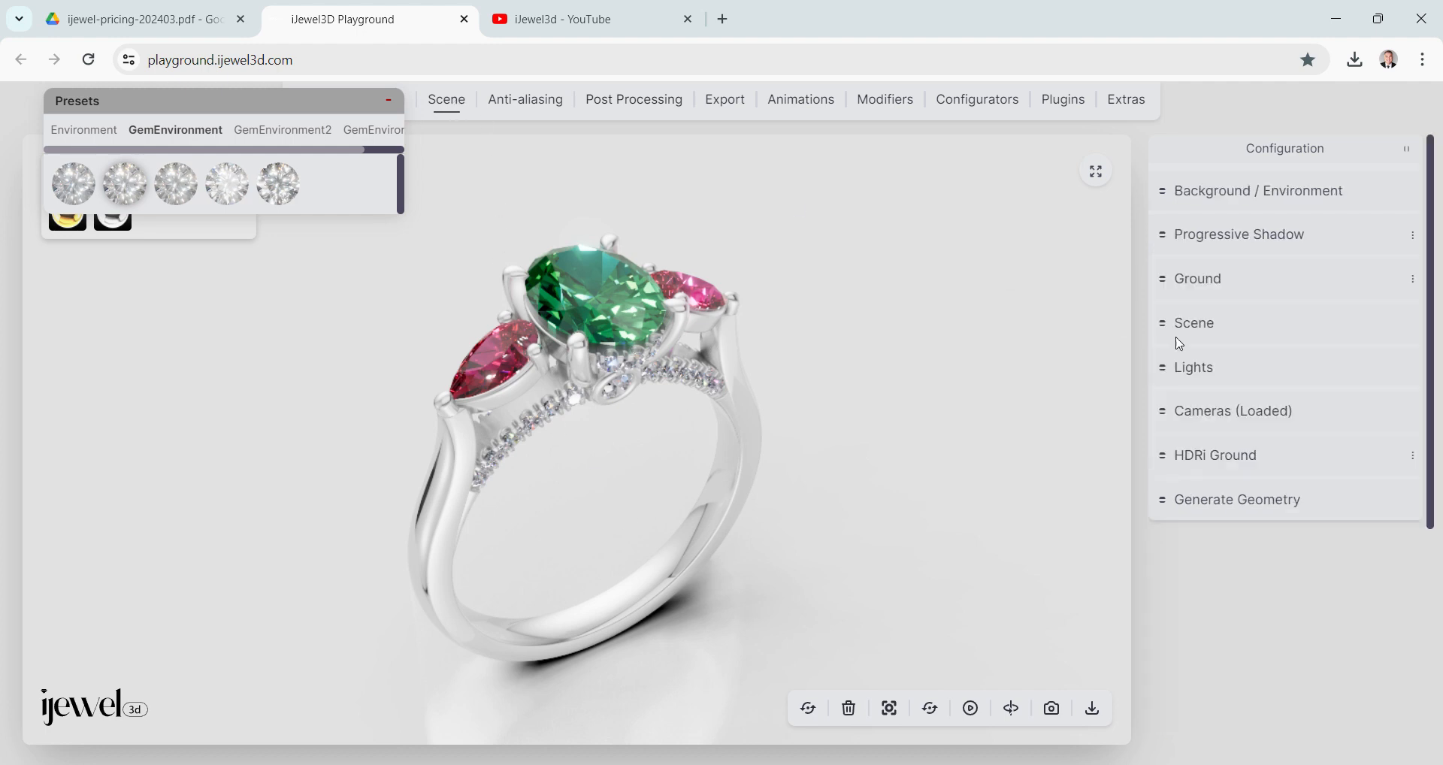
{"action": "left_click", "coordinate": [1240, 280]}
{"action": "scroll", "coordinate": [1248, 338], "scroll_direction": "down", "scroll_amount": 5}
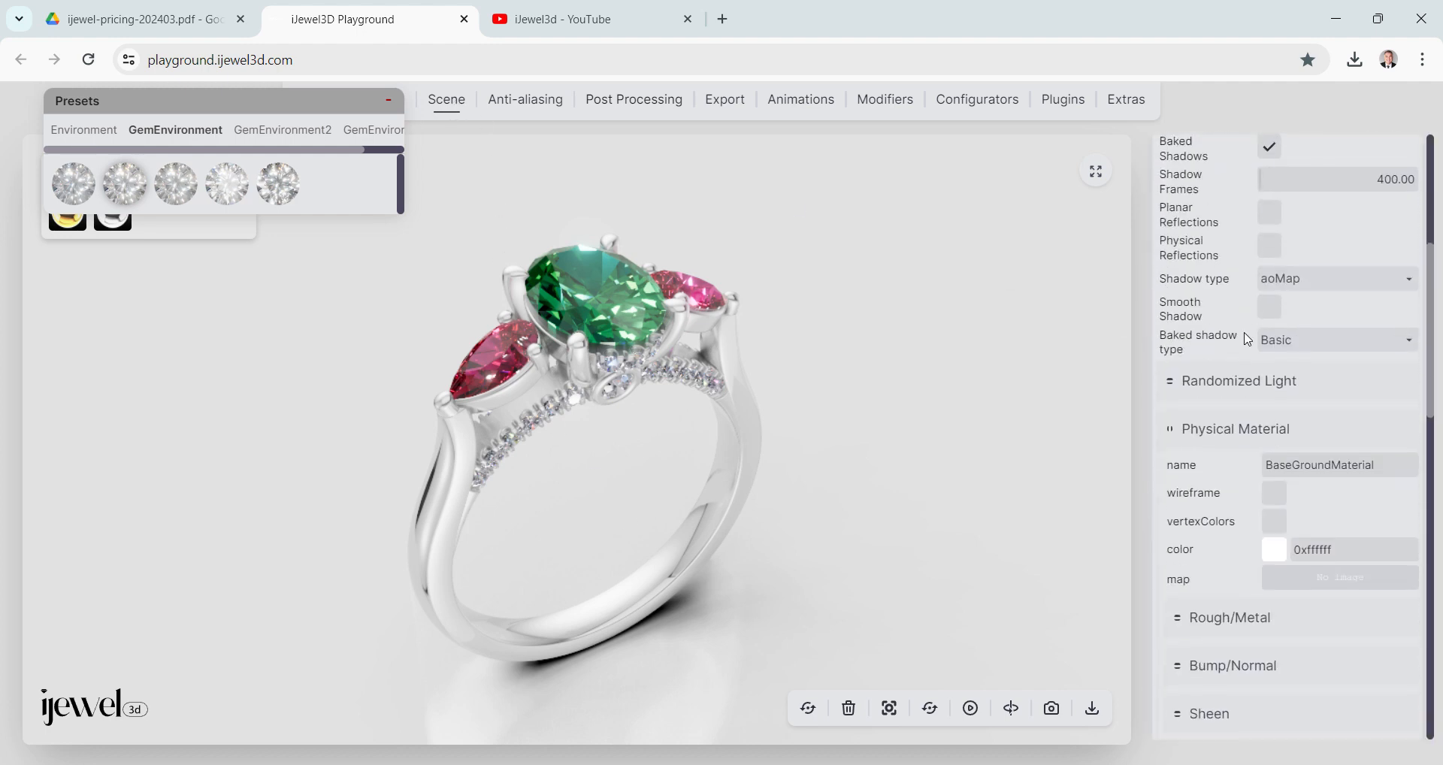
{"action": "left_click_drag", "start_coordinate": [592, 684], "coordinate": [593, 696]}
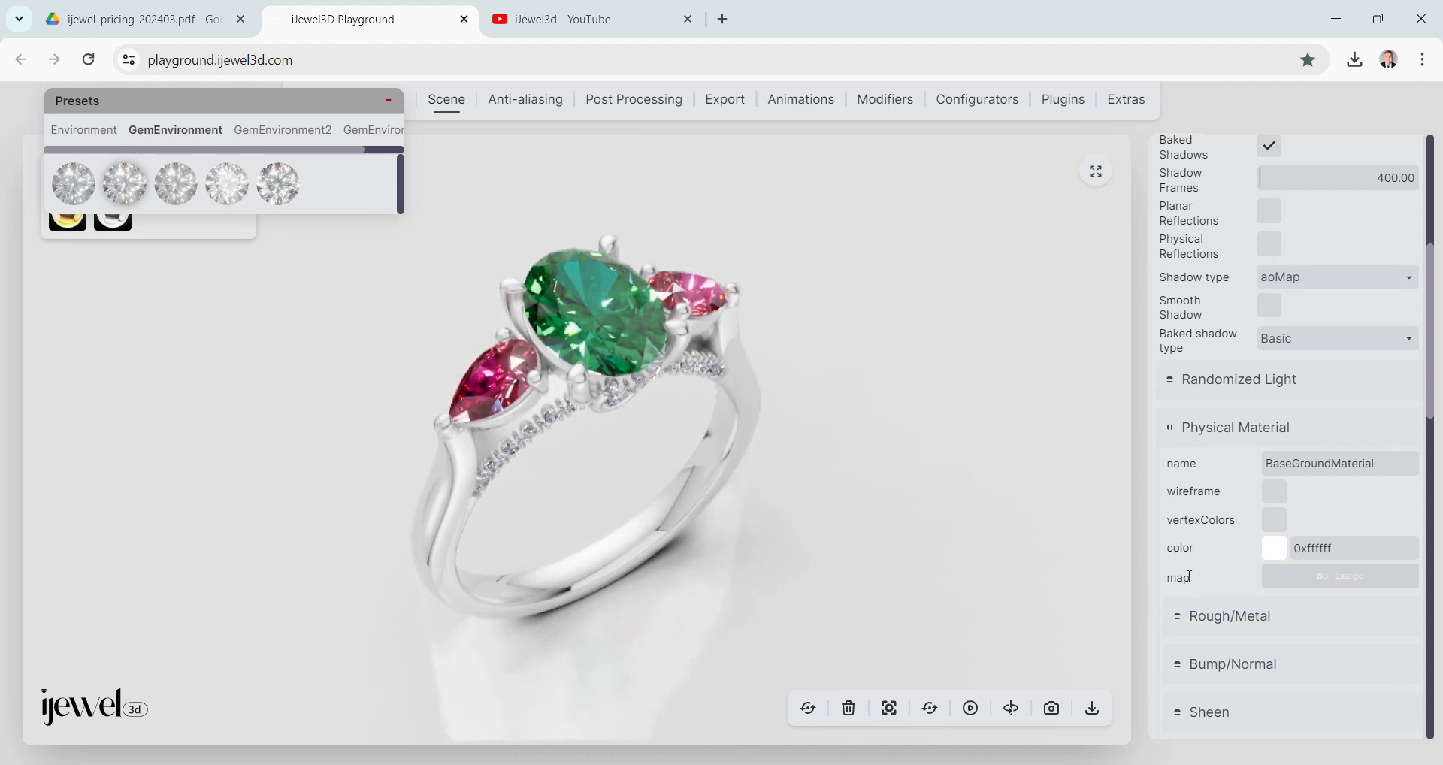
{"action": "scroll", "coordinate": [1175, 587], "scroll_direction": "down", "scroll_amount": 4}
{"action": "left_click", "coordinate": [1247, 336]}
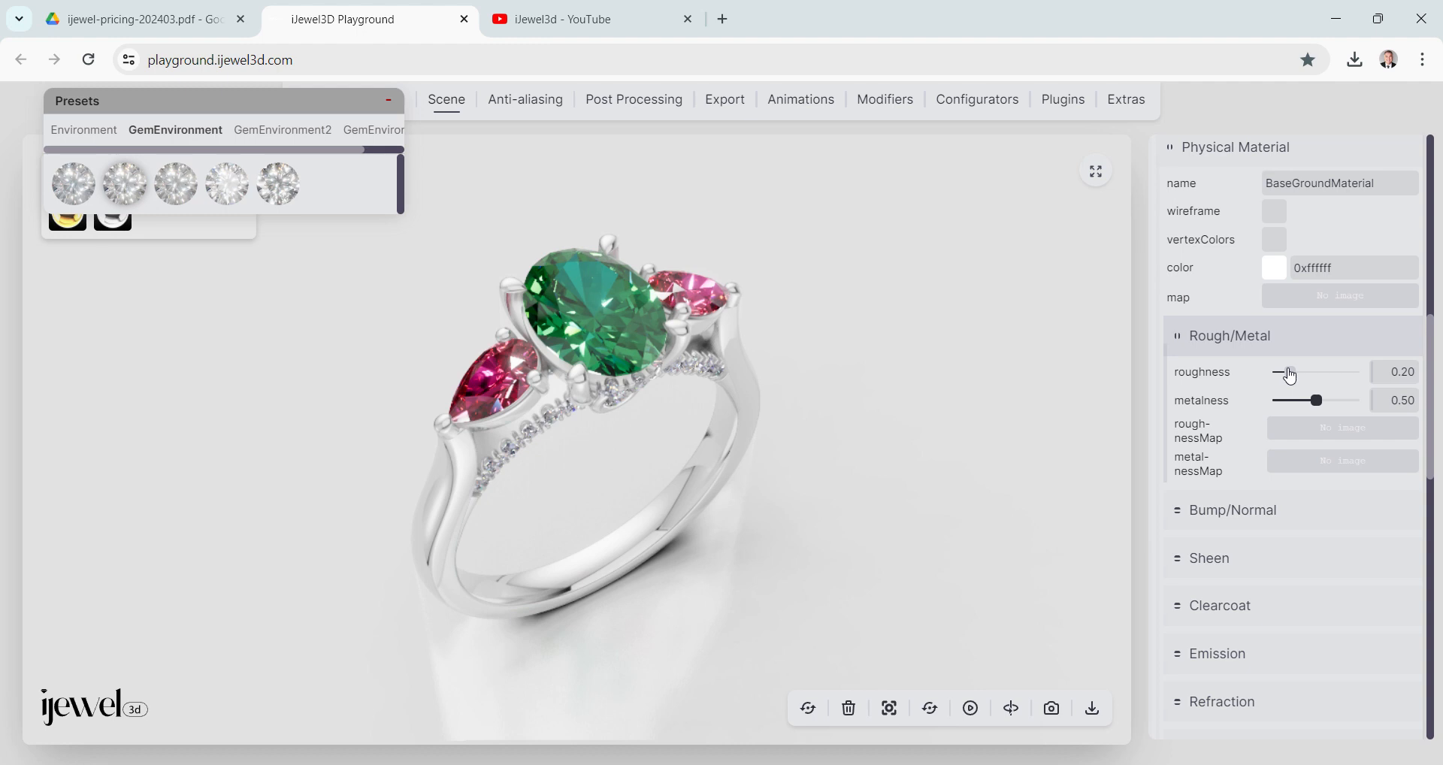
{"action": "left_click_drag", "start_coordinate": [1290, 375], "coordinate": [1286, 375]}
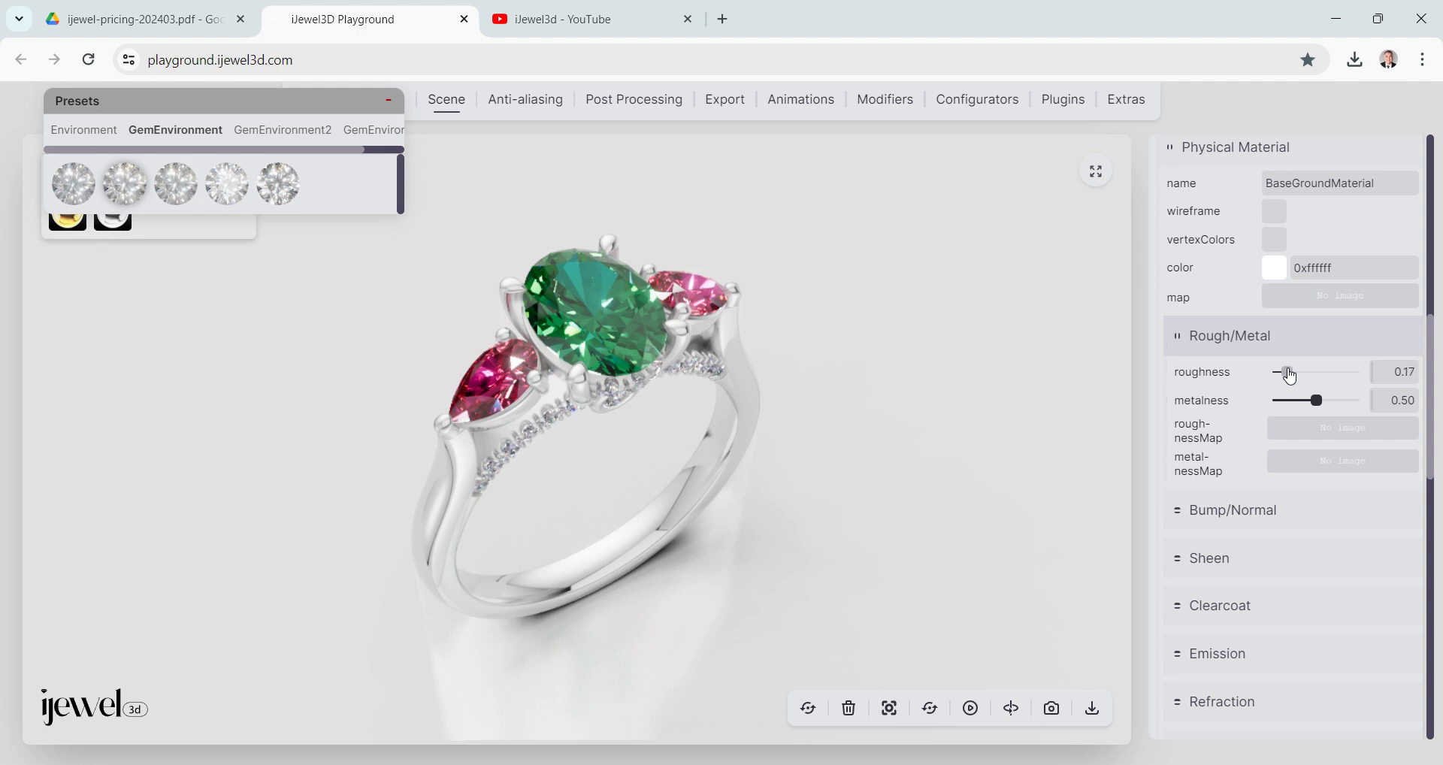
{"action": "left_click", "coordinate": [1360, 379]}
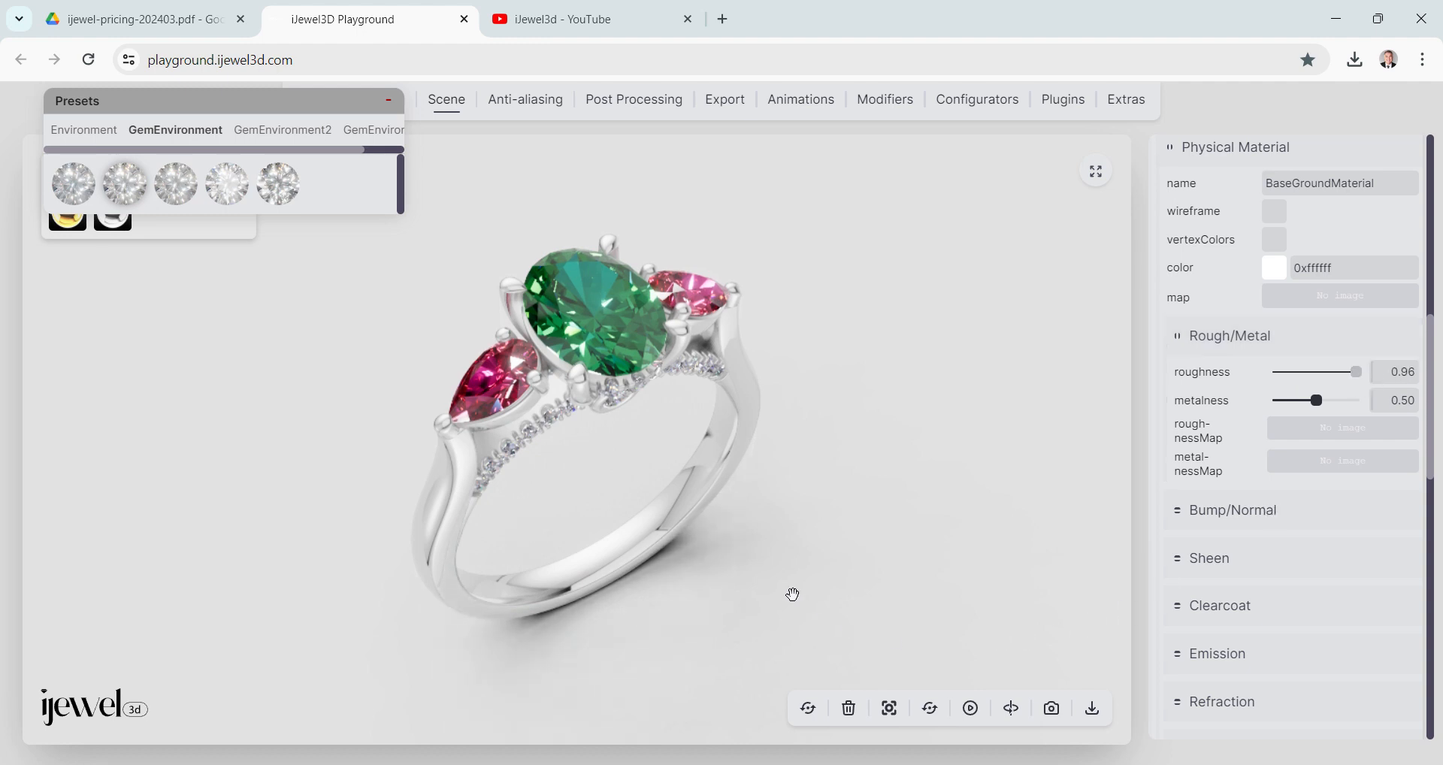
{"action": "left_click_drag", "start_coordinate": [793, 593], "coordinate": [672, 542]}
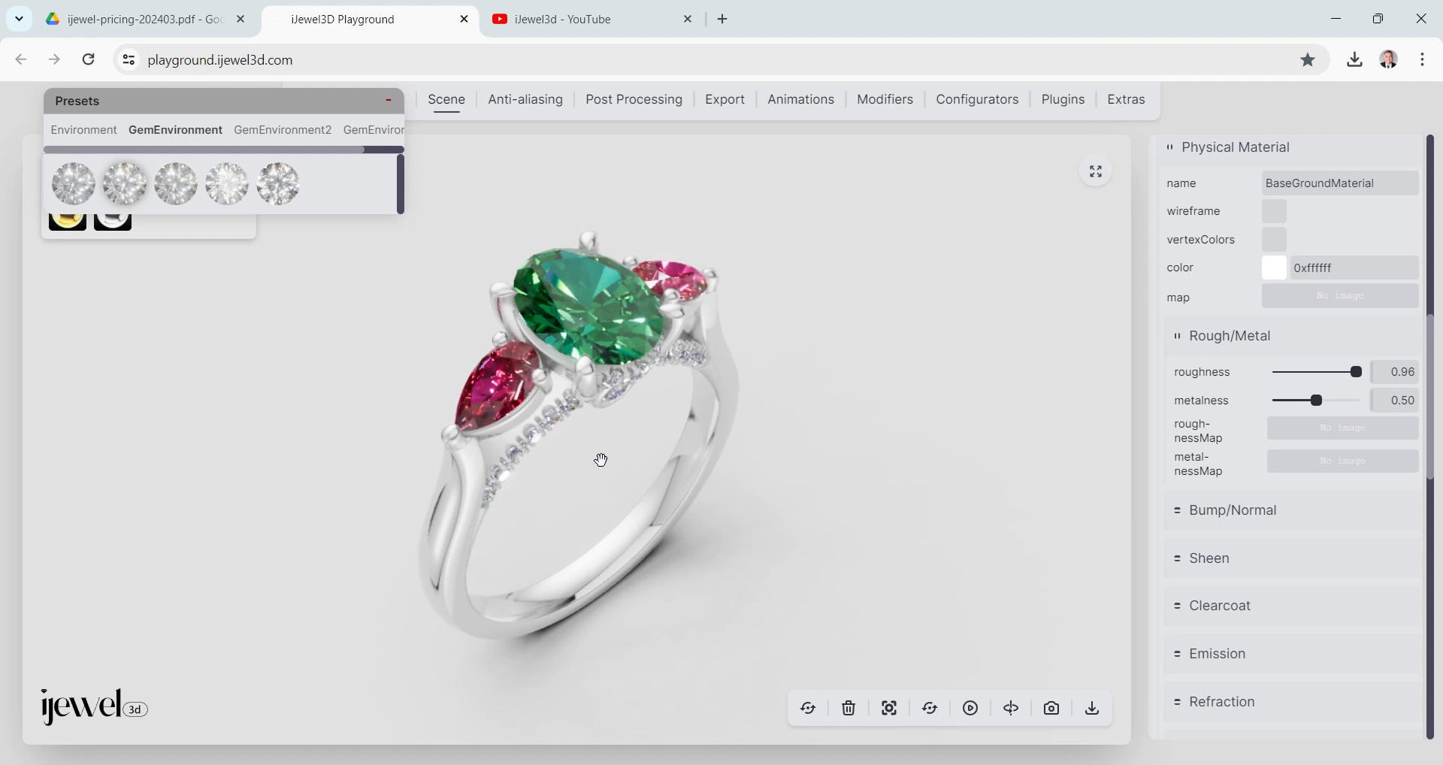
{"action": "scroll", "coordinate": [601, 460], "scroll_direction": "up", "scroll_amount": 3}
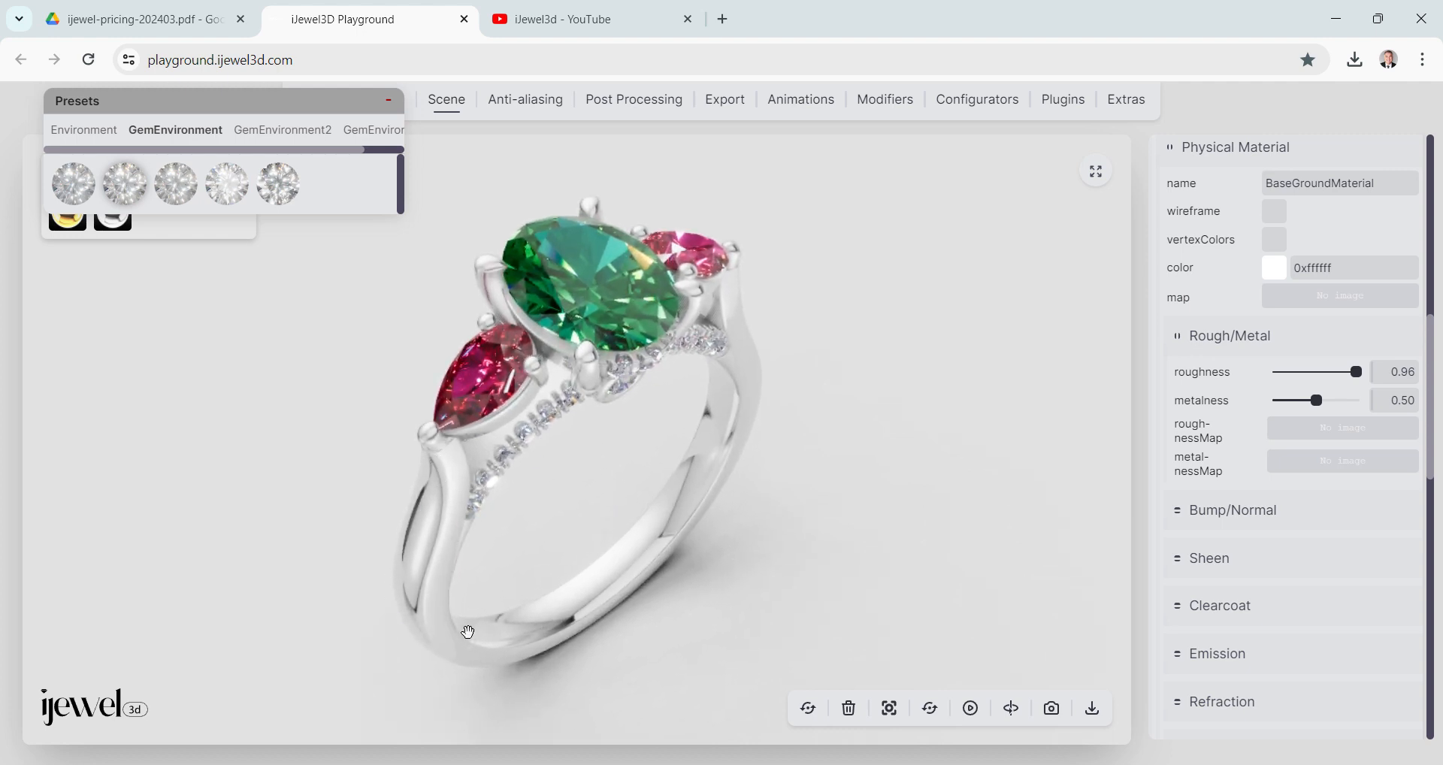
{"action": "mouse_move", "coordinate": [724, 463]}
{"action": "left_mouse_down"}
{"action": "mouse_move", "coordinate": [702, 422]}
{"action": "mouse_move", "coordinate": [715, 454]}
{"action": "left_mouse_up"}
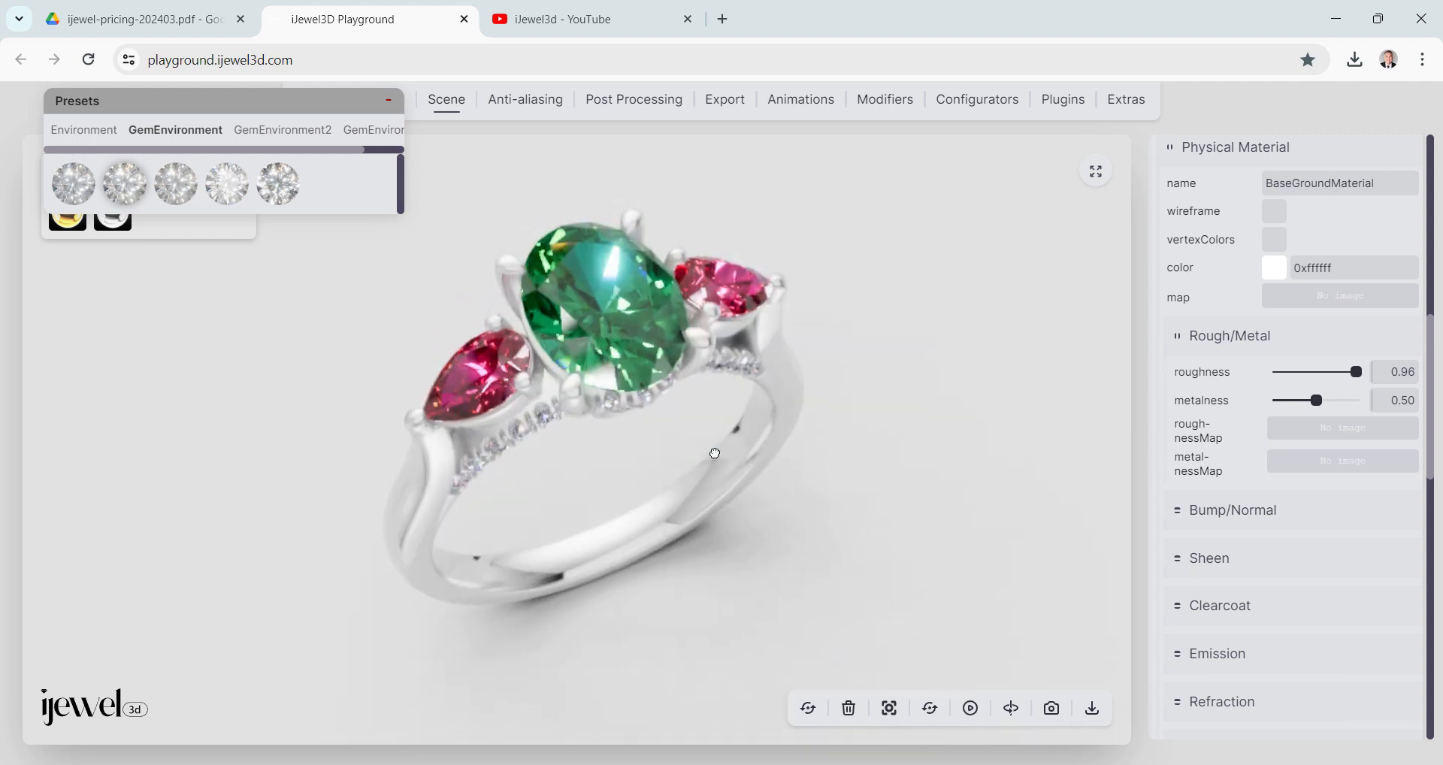
Try the third and fourth Environment presets and compare their reflections on the ring's metal.
{"action": "left_click", "coordinate": [63, 134]}
{"action": "left_click", "coordinate": [177, 194]}
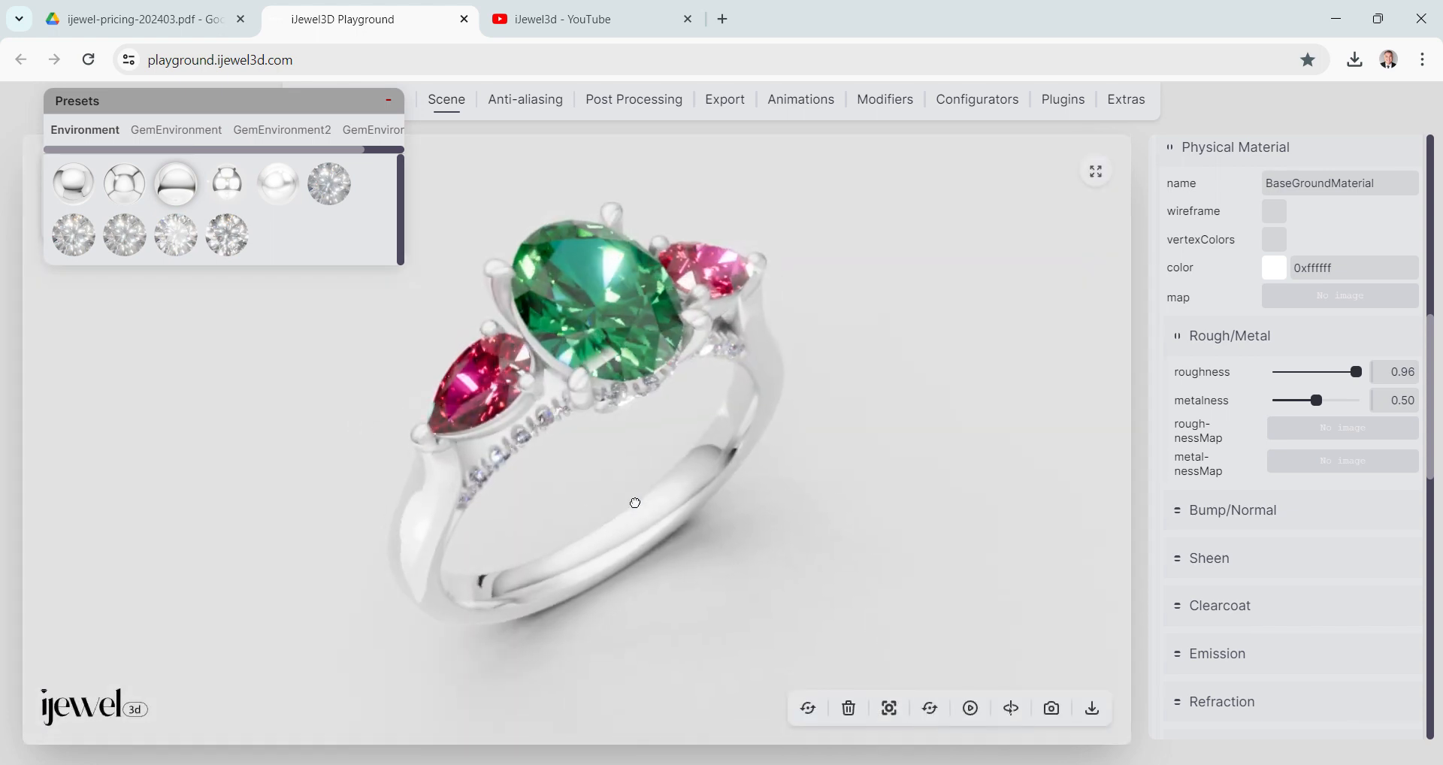
{"action": "mouse_move", "coordinate": [619, 479]}
{"action": "left_mouse_down"}
{"action": "mouse_move", "coordinate": [589, 434]}
{"action": "mouse_move", "coordinate": [609, 454]}
{"action": "left_mouse_up"}
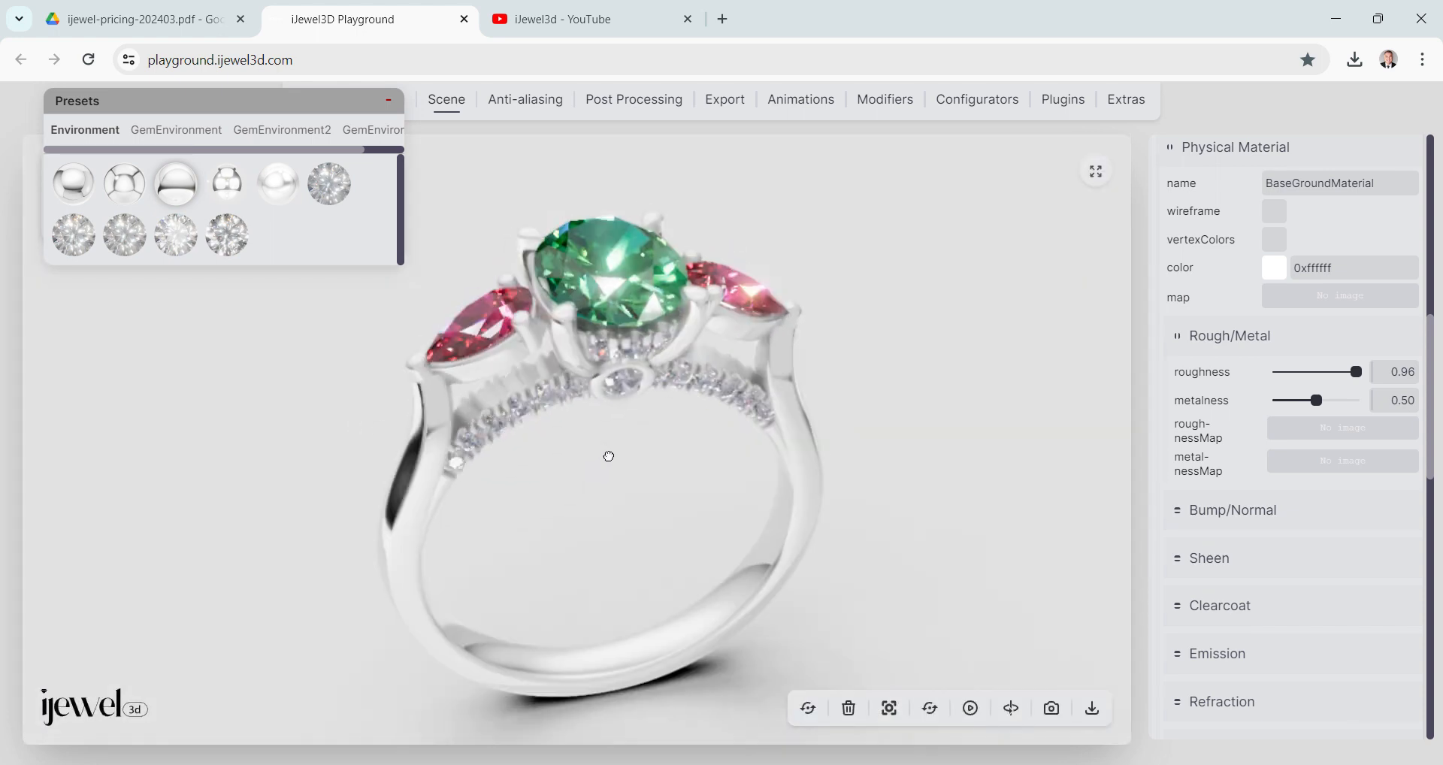
{"action": "left_click", "coordinate": [237, 190]}
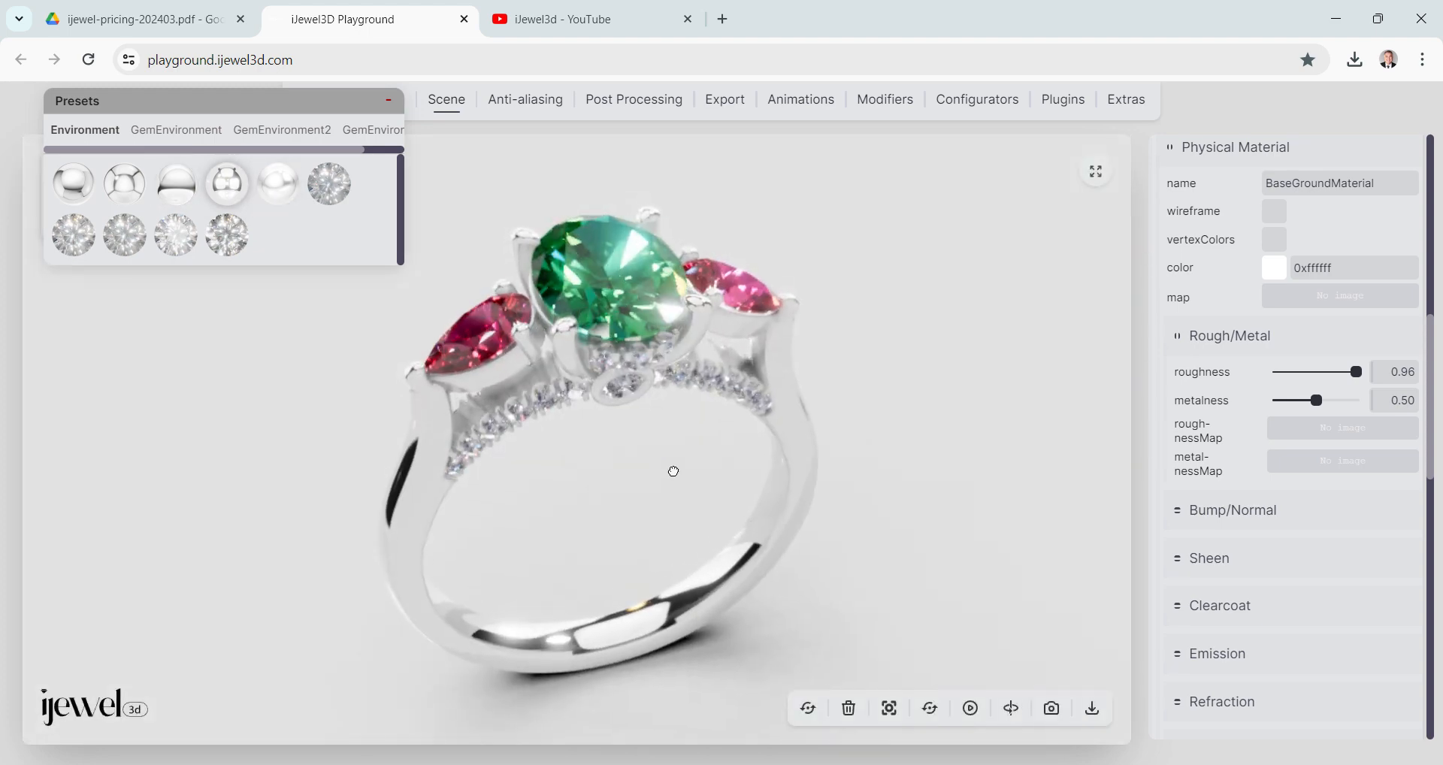
{"action": "mouse_move", "coordinate": [673, 472]}
{"action": "left_mouse_down"}
{"action": "mouse_move", "coordinate": [564, 431]}
{"action": "mouse_move", "coordinate": [519, 444]}
{"action": "mouse_move", "coordinate": [702, 473]}
{"action": "left_mouse_up"}
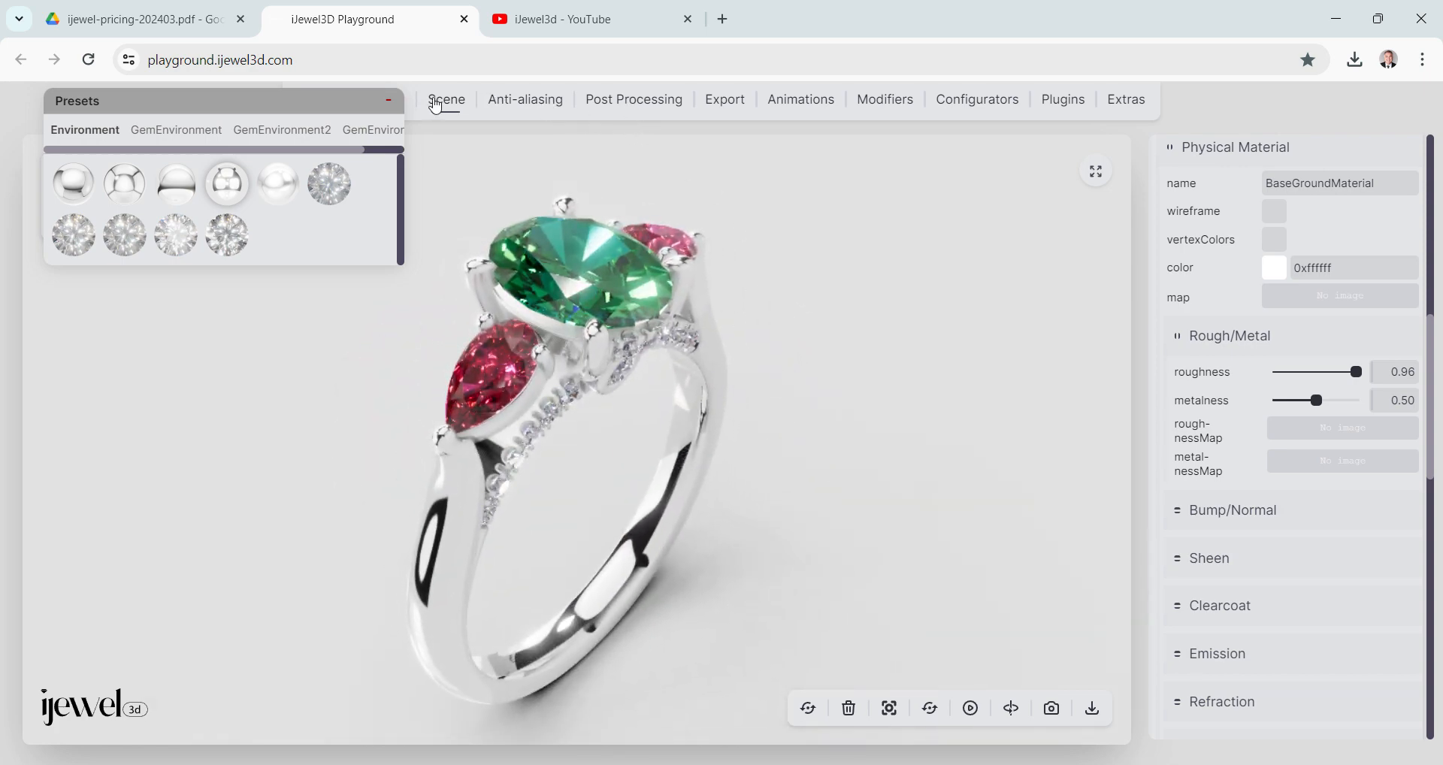
Try an Env Rotation of 0.88 and an Env Intensity of 0.80 in the Background / Environment settings.
{"action": "scroll", "coordinate": [1278, 451], "scroll_direction": "down", "scroll_amount": 1}
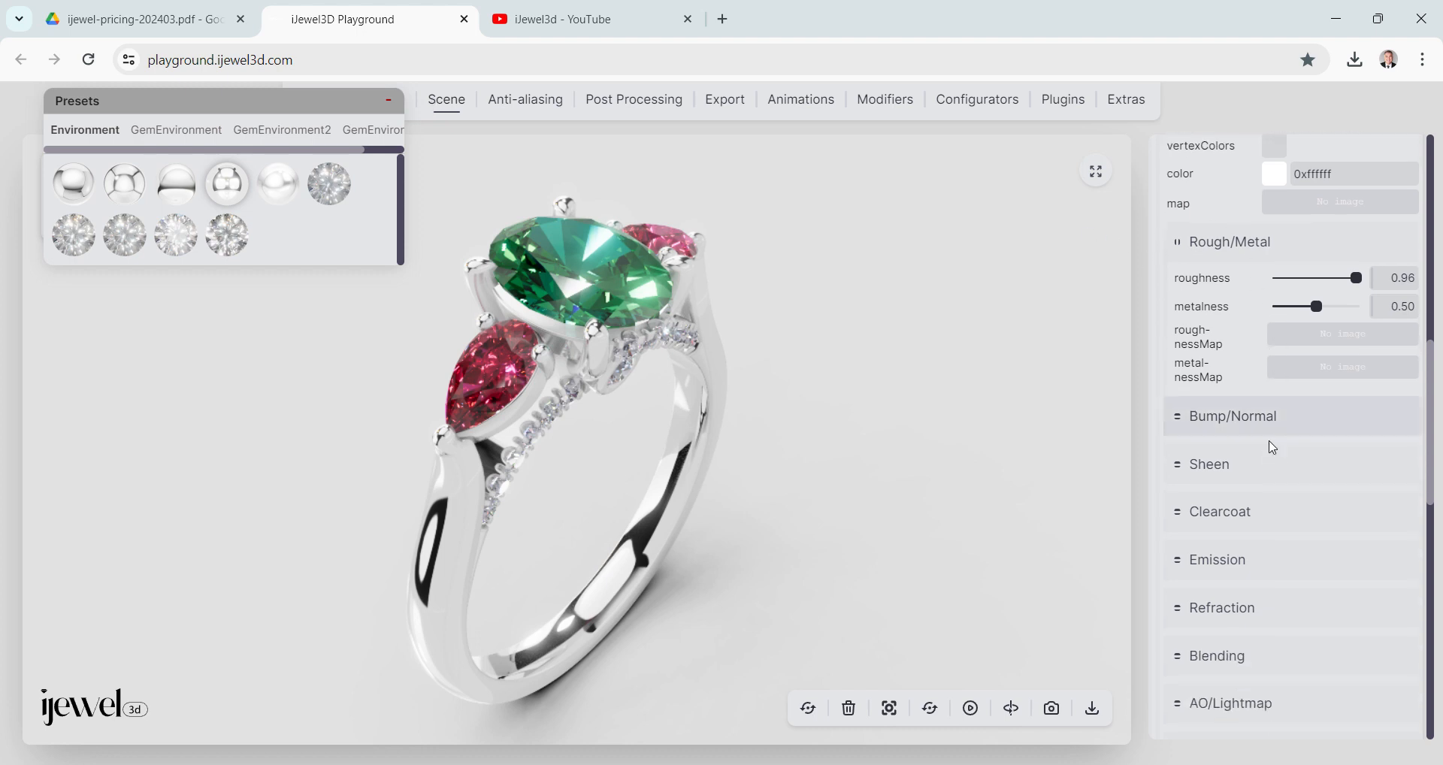
{"action": "scroll", "coordinate": [1256, 281], "scroll_direction": "up", "scroll_amount": 7}
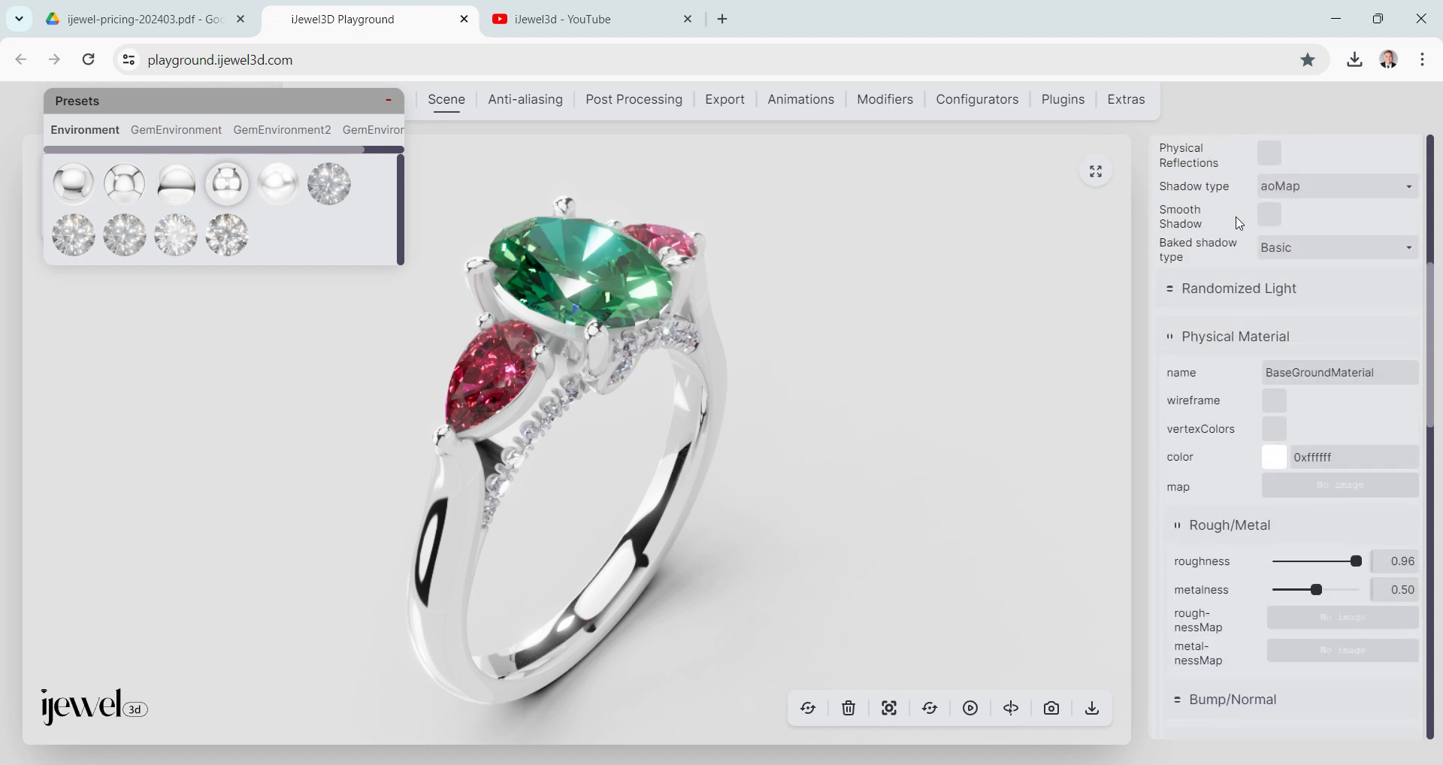
{"action": "scroll", "coordinate": [1240, 223], "scroll_direction": "up", "scroll_amount": 1}
{"action": "left_click", "coordinate": [1237, 198]}
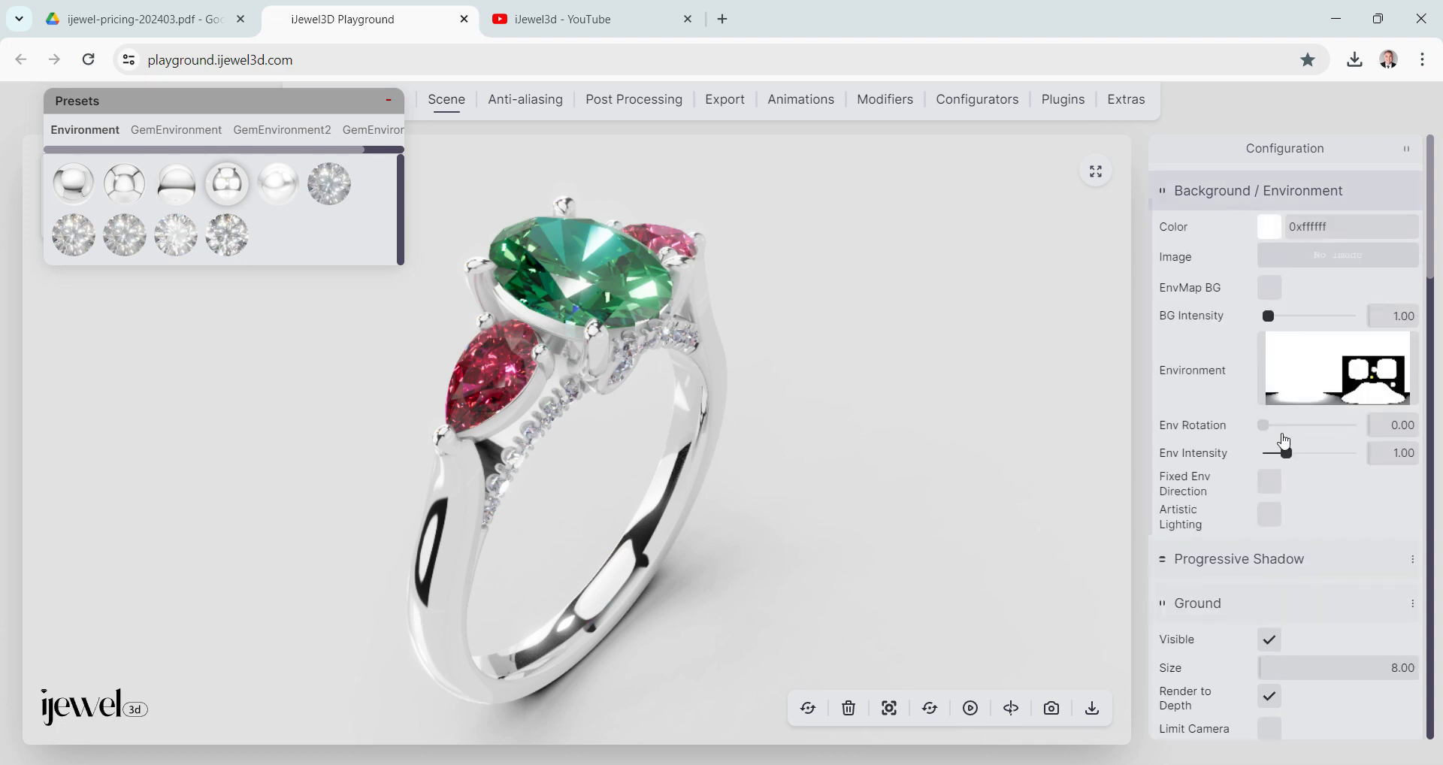
{"action": "mouse_move", "coordinate": [1283, 427]}
{"action": "left_mouse_down"}
{"action": "mouse_move", "coordinate": [1335, 434]}
{"action": "mouse_move", "coordinate": [1288, 436]}
{"action": "mouse_move", "coordinate": [1283, 454]}
{"action": "left_mouse_up"}
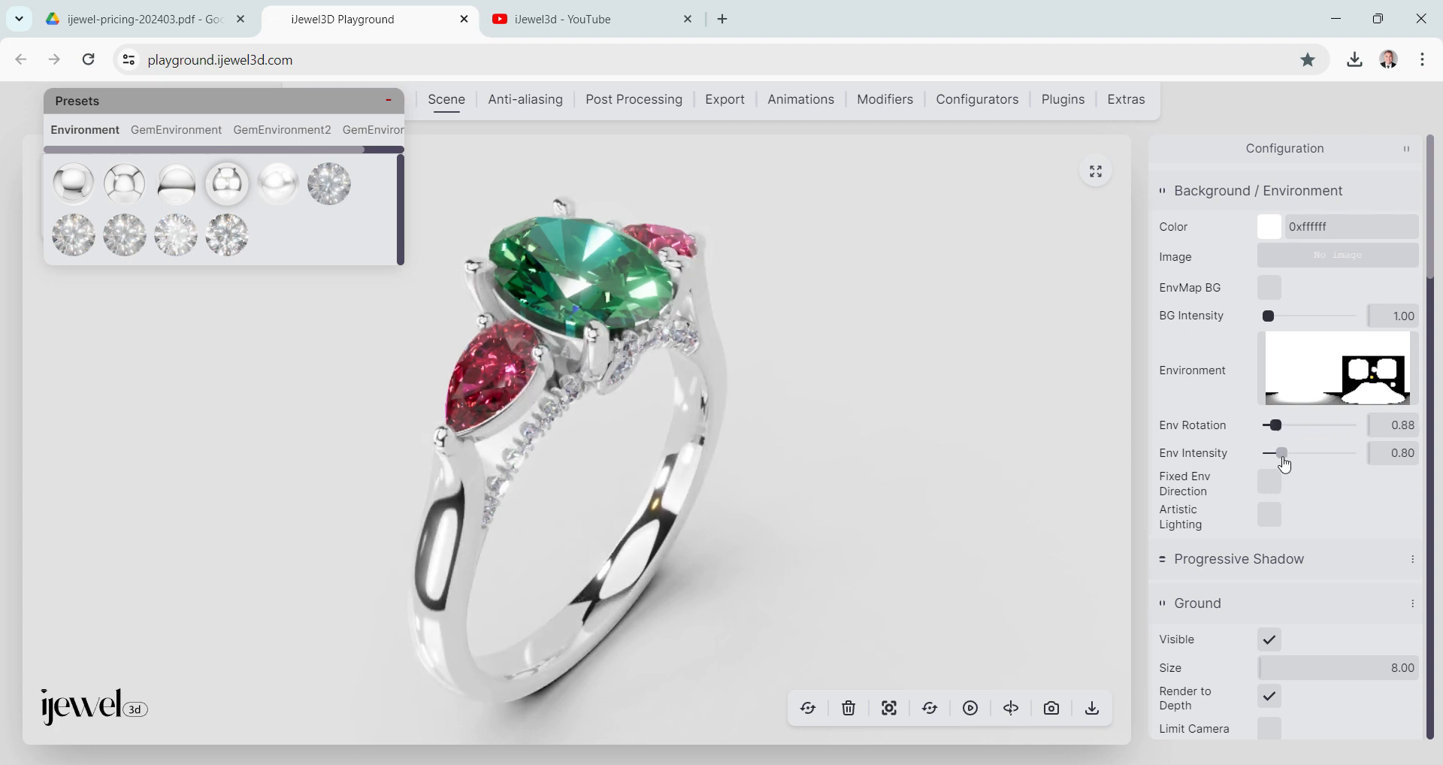
Apply the first Environment preset to the scene and set Env Intensity to 0.60.
{"action": "left_click", "coordinate": [73, 183]}
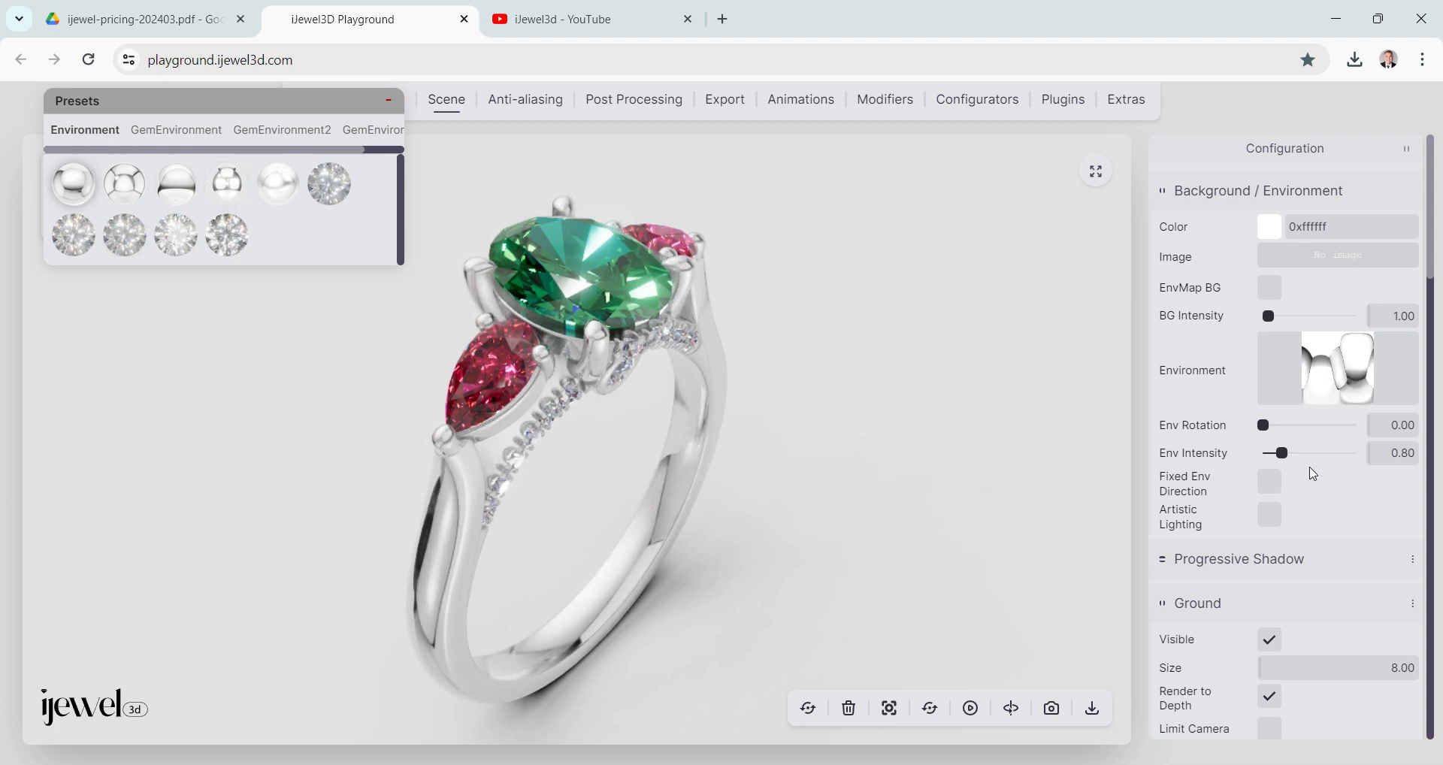
{"action": "left_click", "coordinate": [1278, 454]}
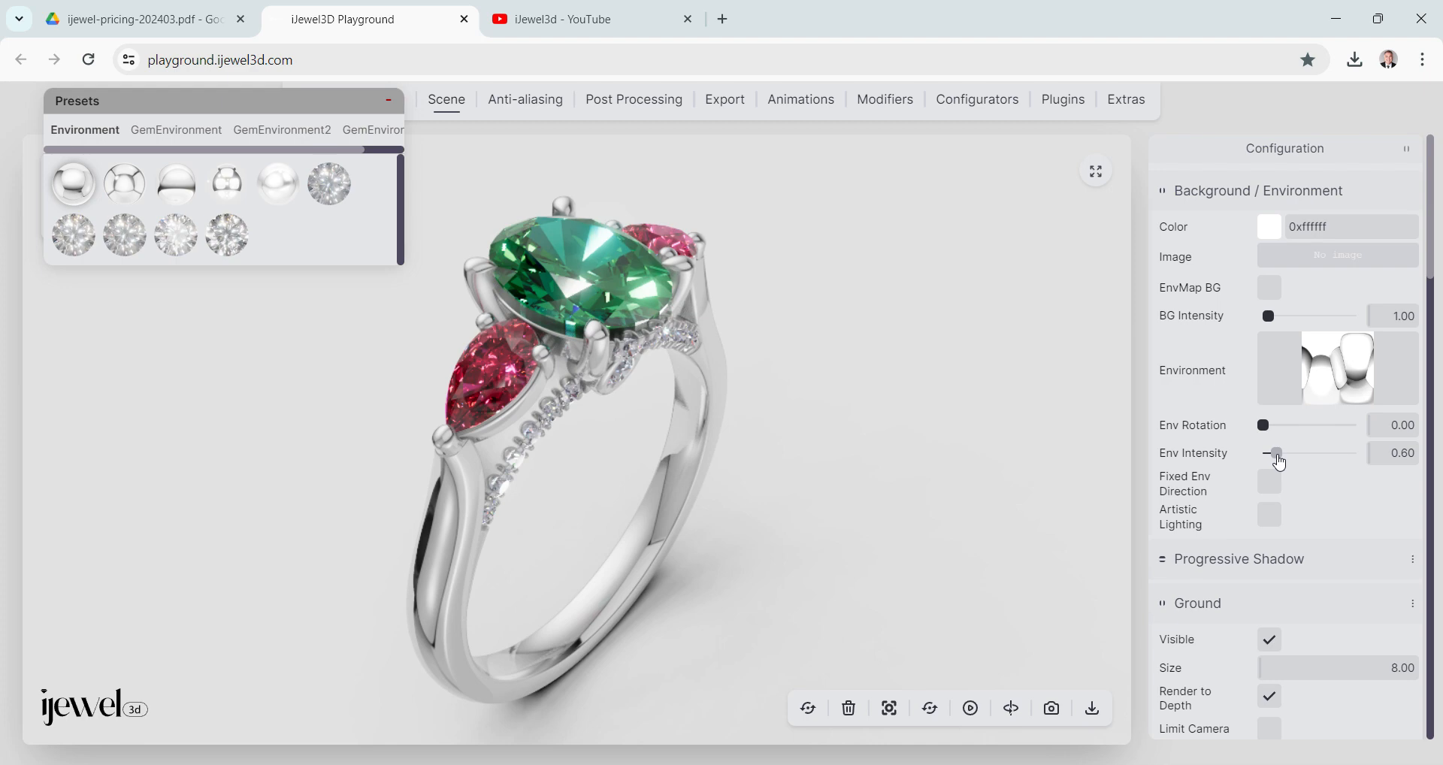
{"action": "left_click_drag", "start_coordinate": [735, 612], "coordinate": [967, 510]}
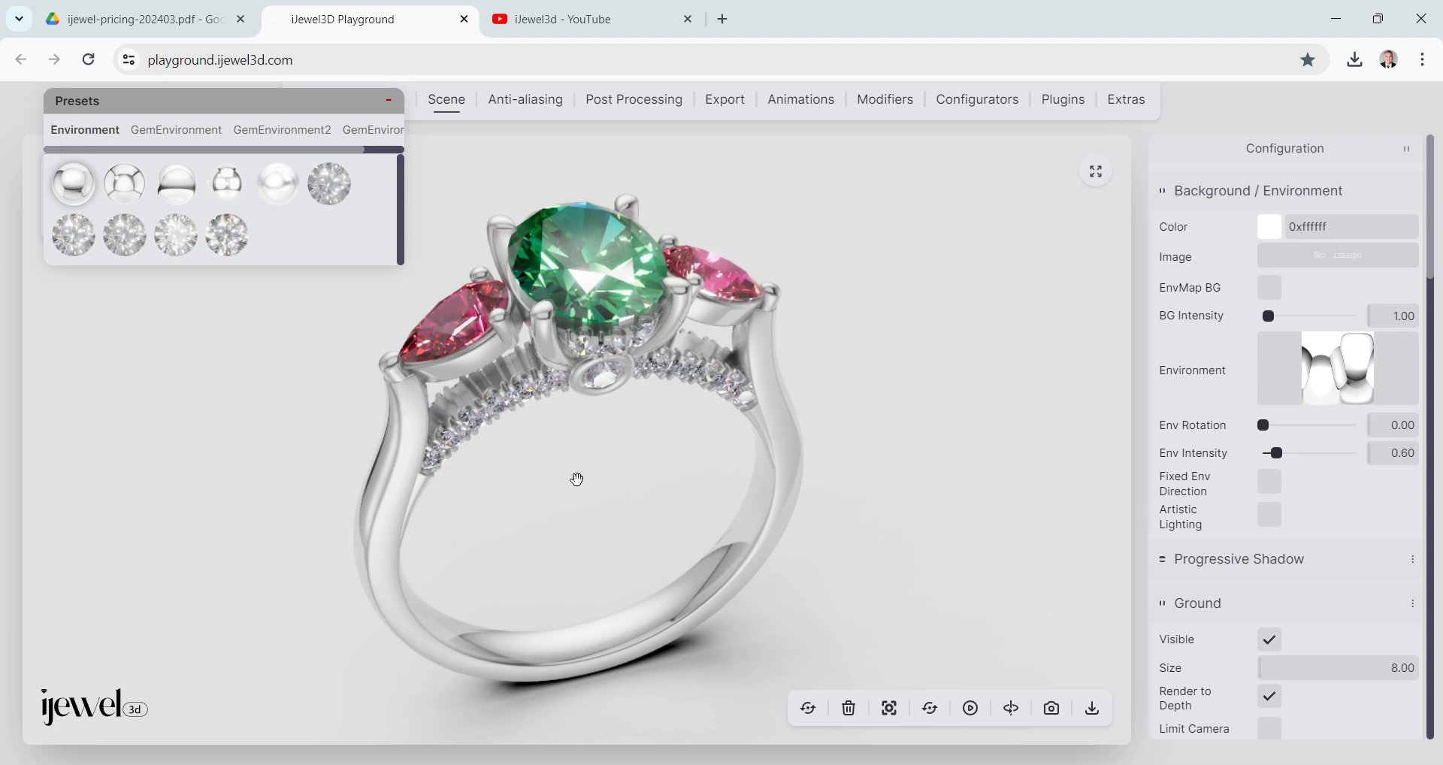
Try Fixed Env Direction on the ring and switch it off again to compare the reflections while orbiting.
{"action": "left_click", "coordinate": [1275, 485]}
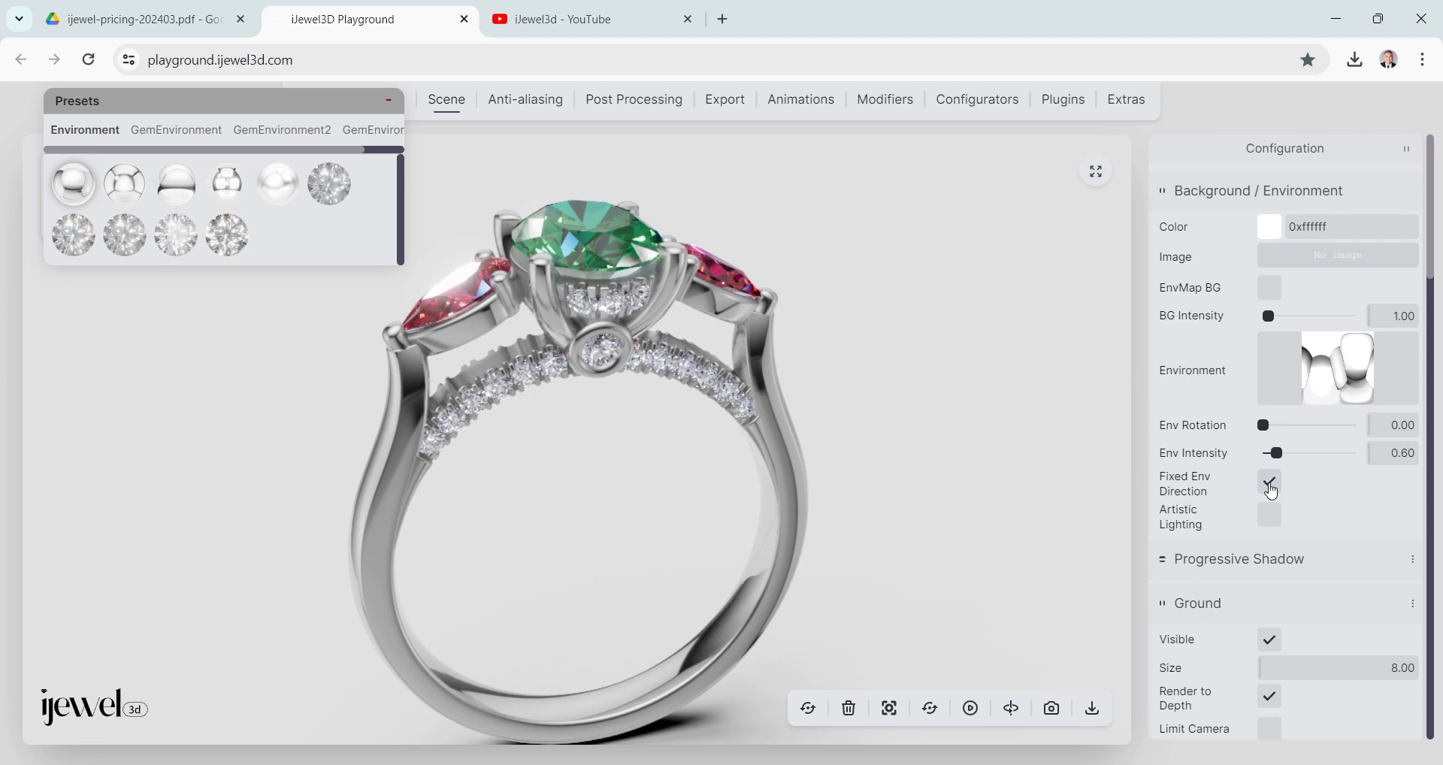
{"action": "left_click", "coordinate": [1270, 485]}
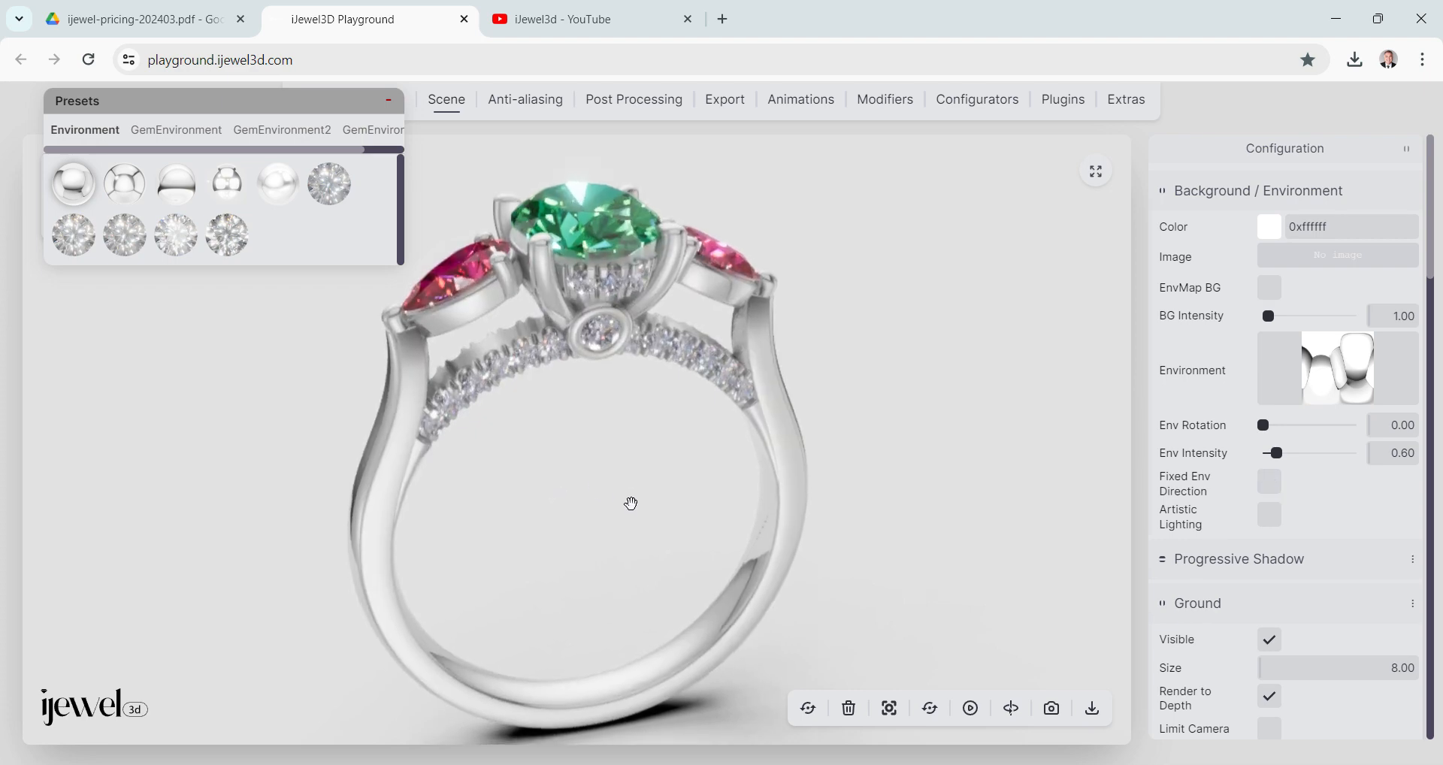
{"action": "left_click_drag", "start_coordinate": [537, 594], "coordinate": [702, 593]}
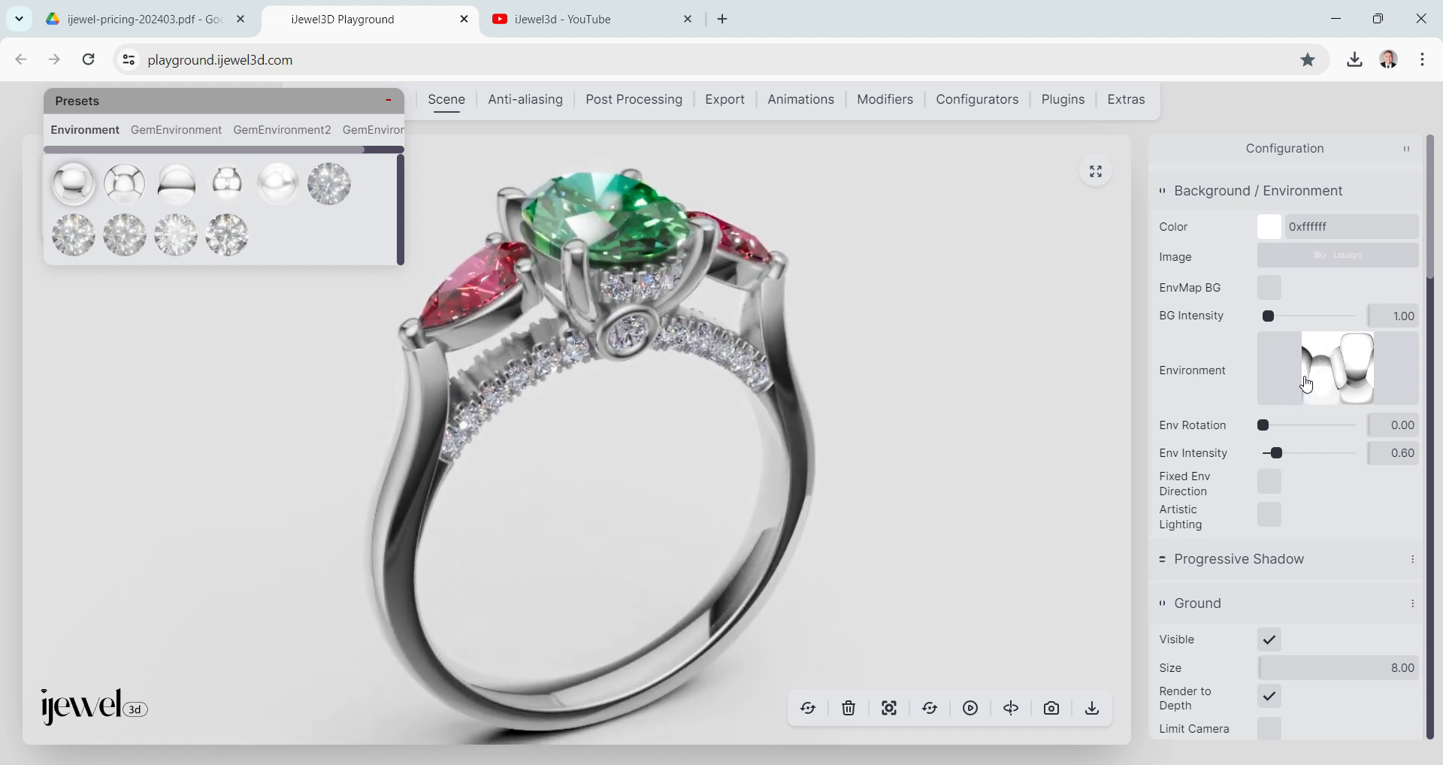
Enable Fixed Env Direction and set Env Rotation to 3.96.
{"action": "left_click", "coordinate": [1271, 488]}
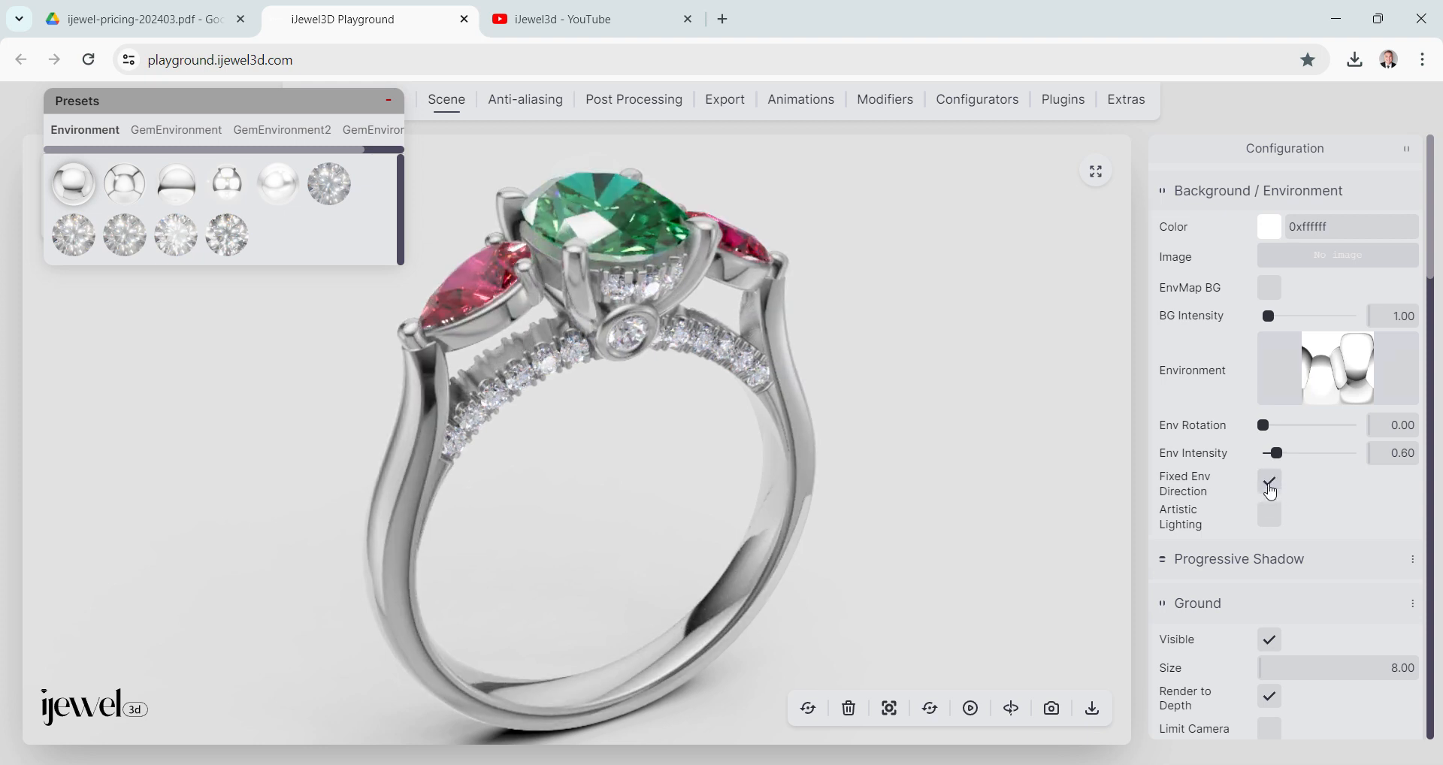
{"action": "left_click", "coordinate": [1273, 426]}
{"action": "left_click_drag", "start_coordinate": [1276, 436], "coordinate": [1325, 434]}
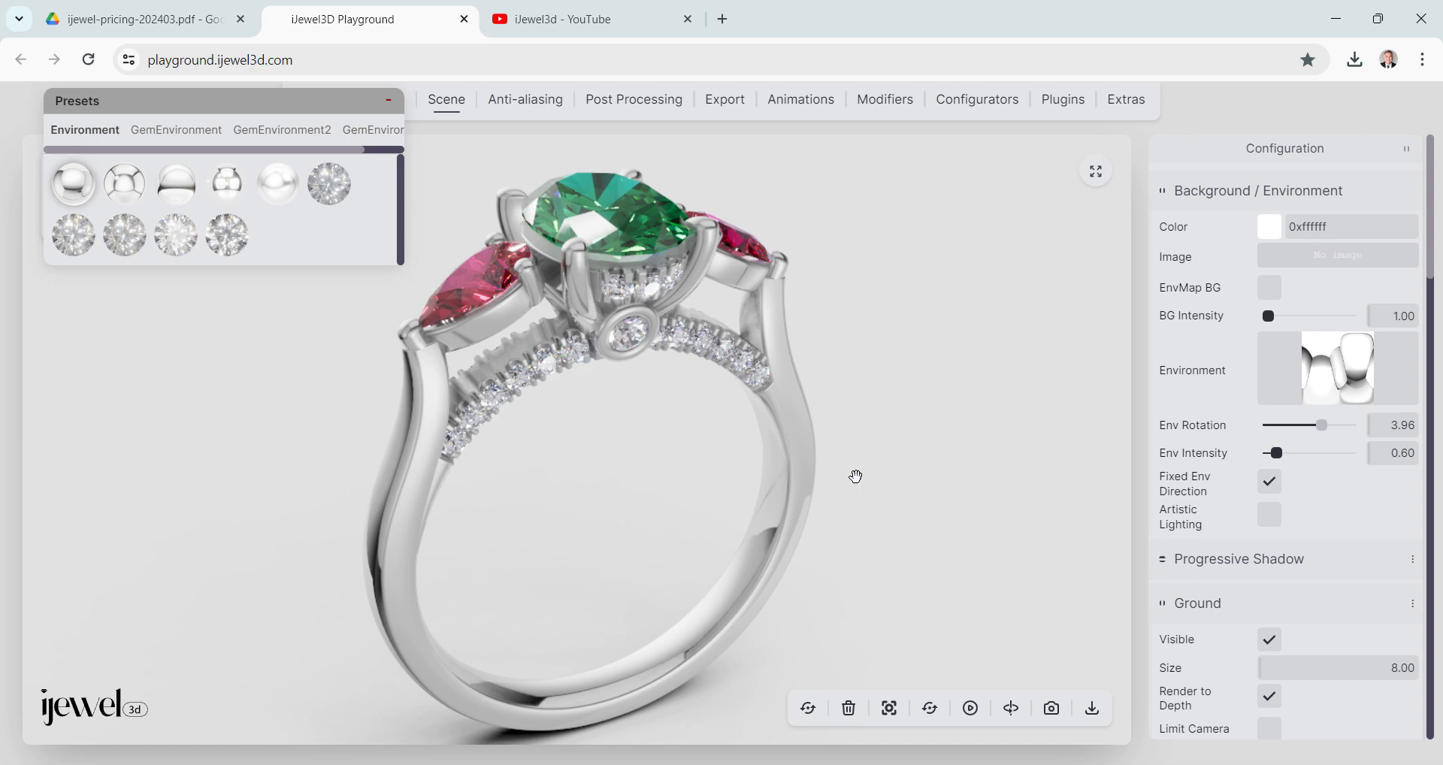
Collapse the presets and apply the yellow gold variation to the ring's Metal 01 material.
{"action": "left_click_drag", "start_coordinate": [856, 476], "coordinate": [710, 486]}
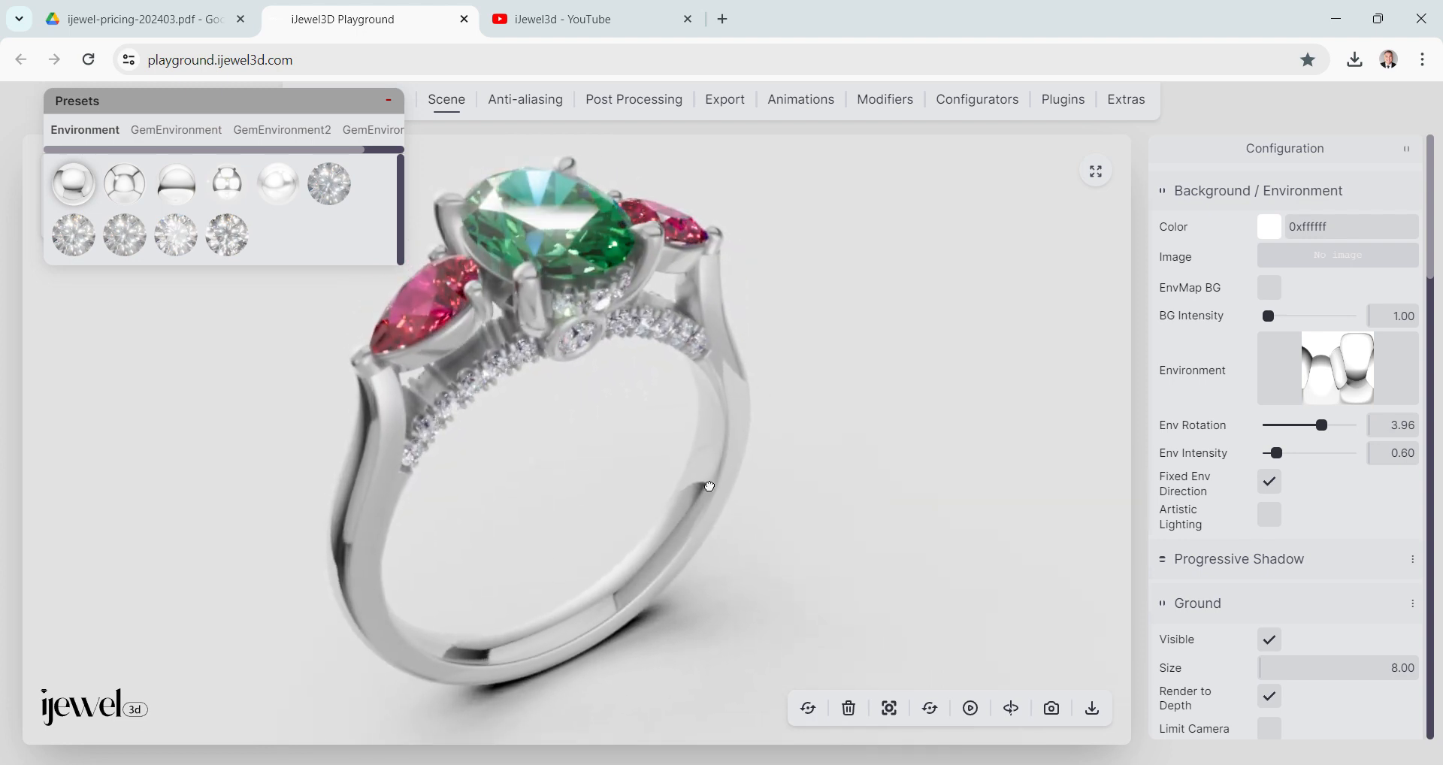
{"action": "right_click_drag", "start_coordinate": [710, 486], "coordinate": [775, 499]}
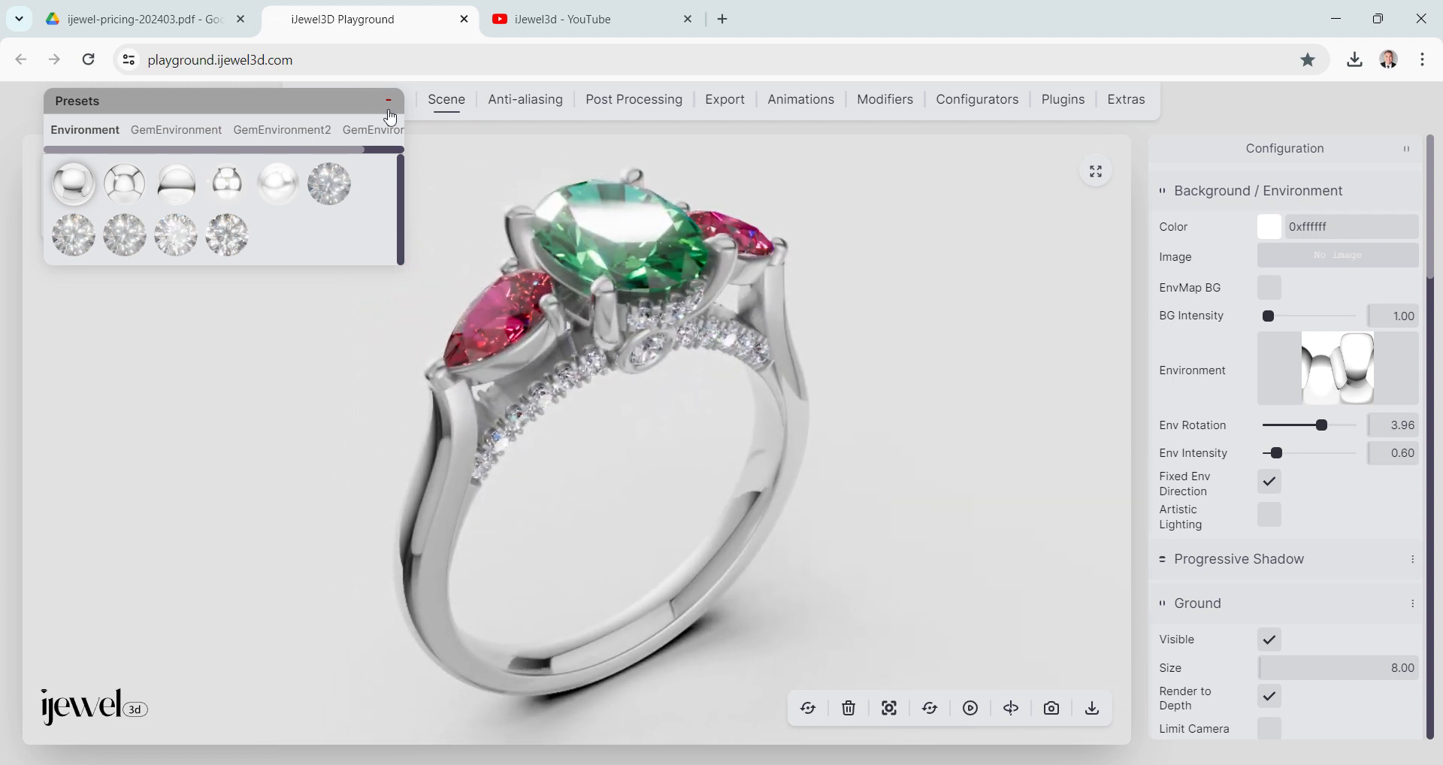
{"action": "left_click", "coordinate": [389, 100]}
{"action": "left_click", "coordinate": [67, 212]}
{"action": "left_click_drag", "start_coordinate": [274, 364], "coordinate": [323, 435]}
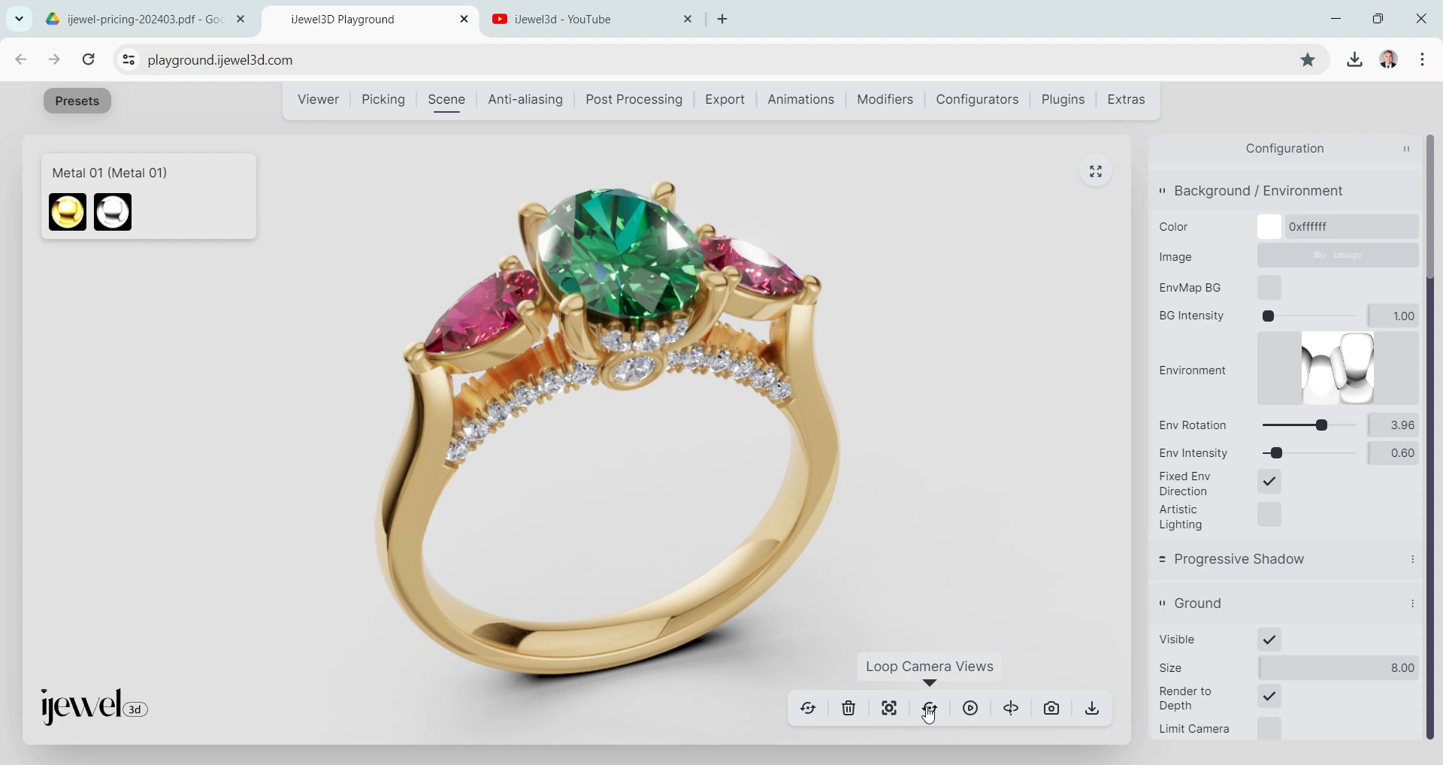
{"action": "left_click", "coordinate": [930, 711]}
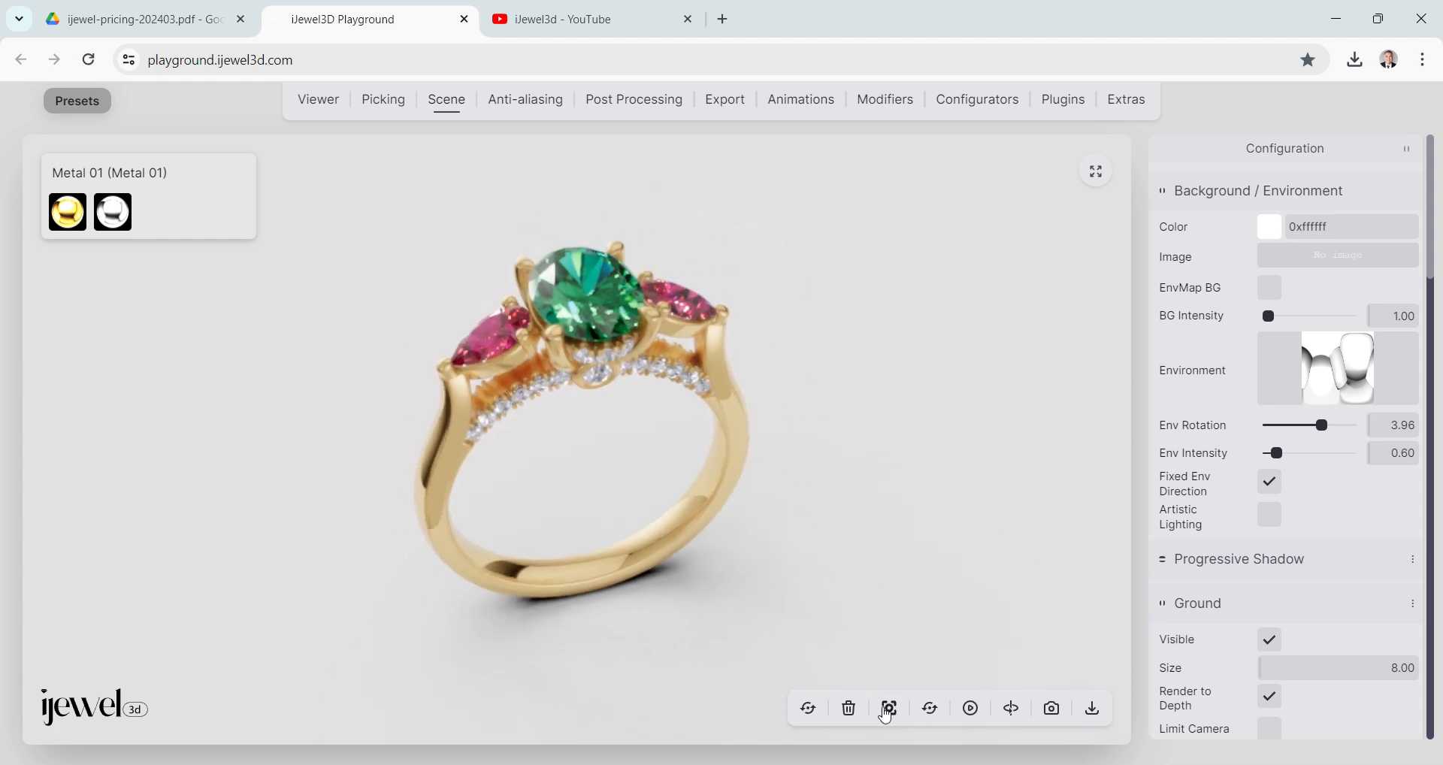
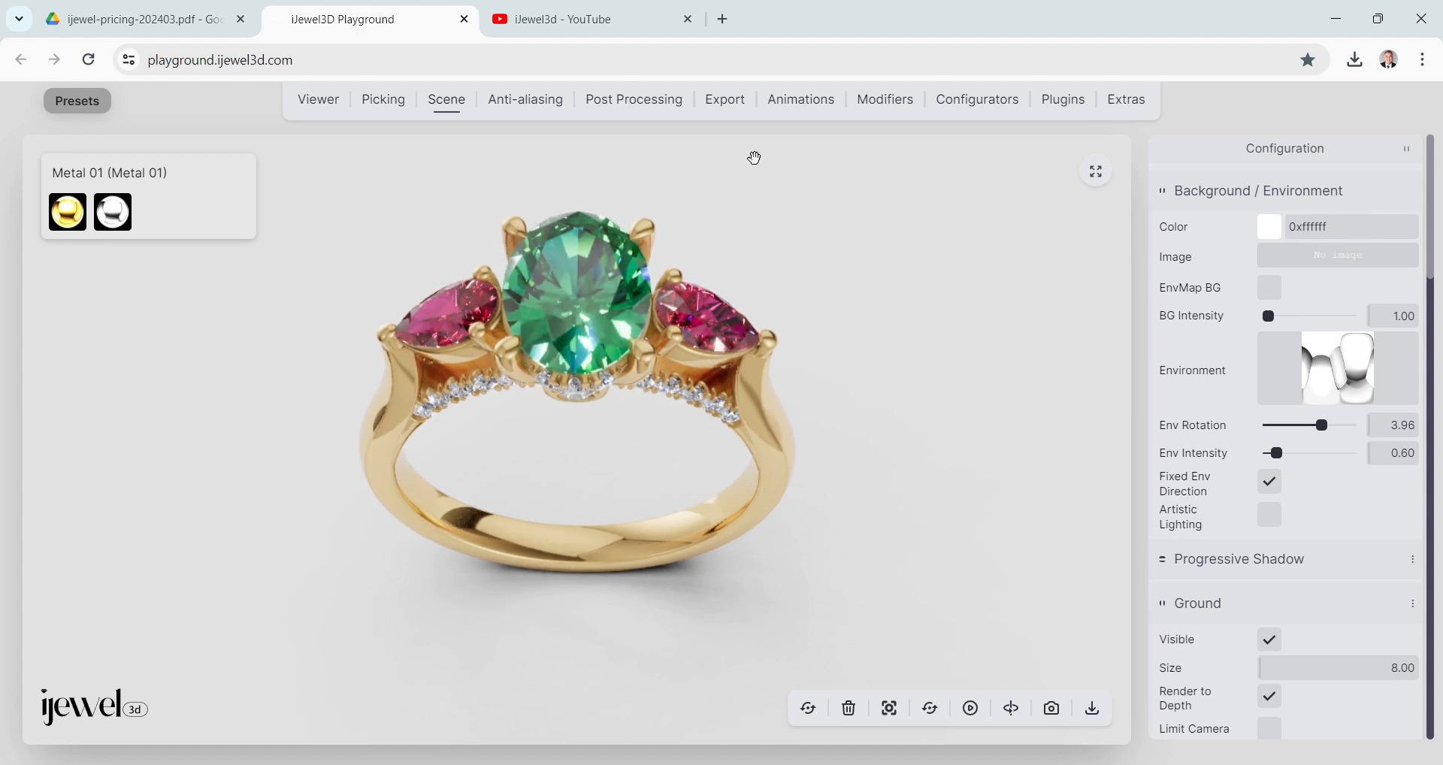
Export the ring render as snapshot.png, open the downloaded image to check it, and close it again.
{"action": "left_click", "coordinate": [727, 100]}
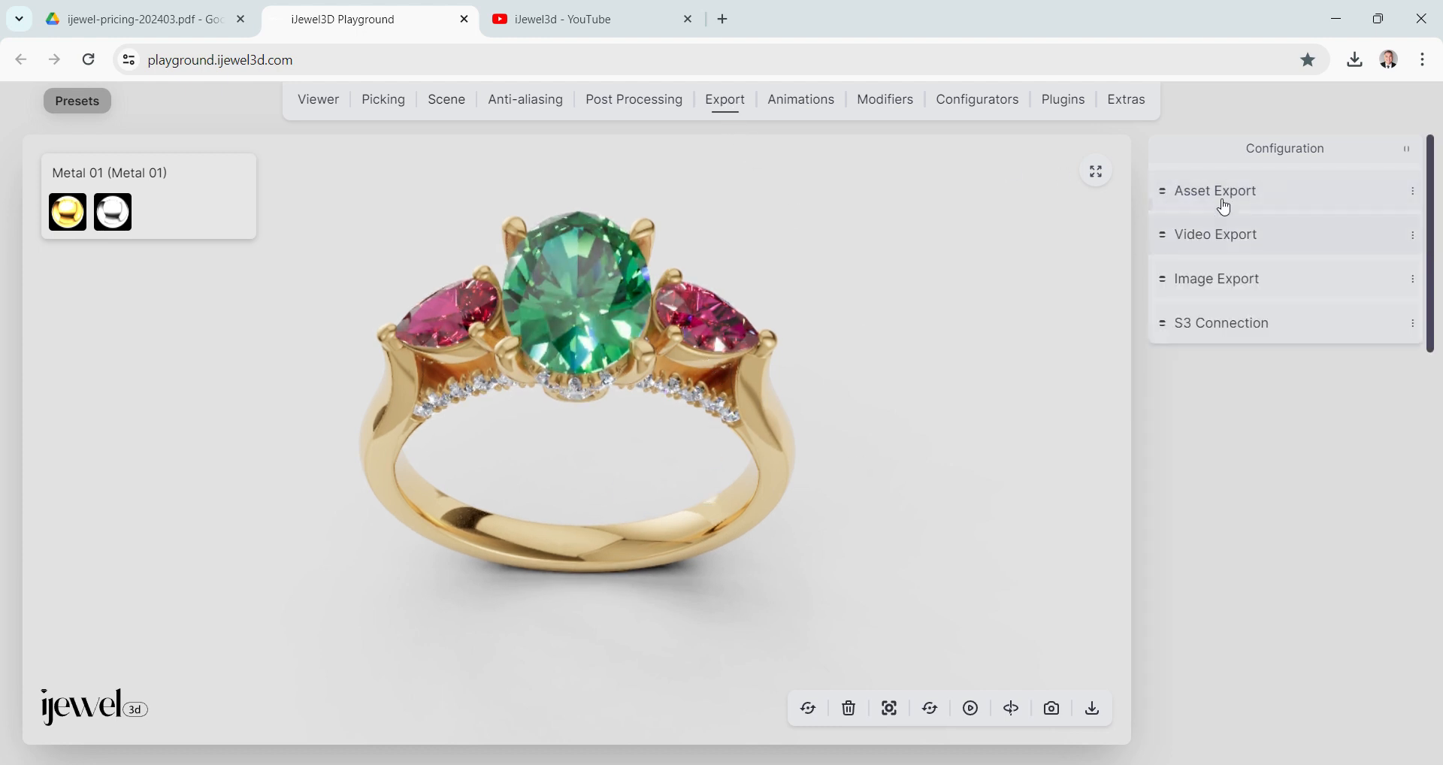
{"action": "left_click", "coordinate": [1212, 282]}
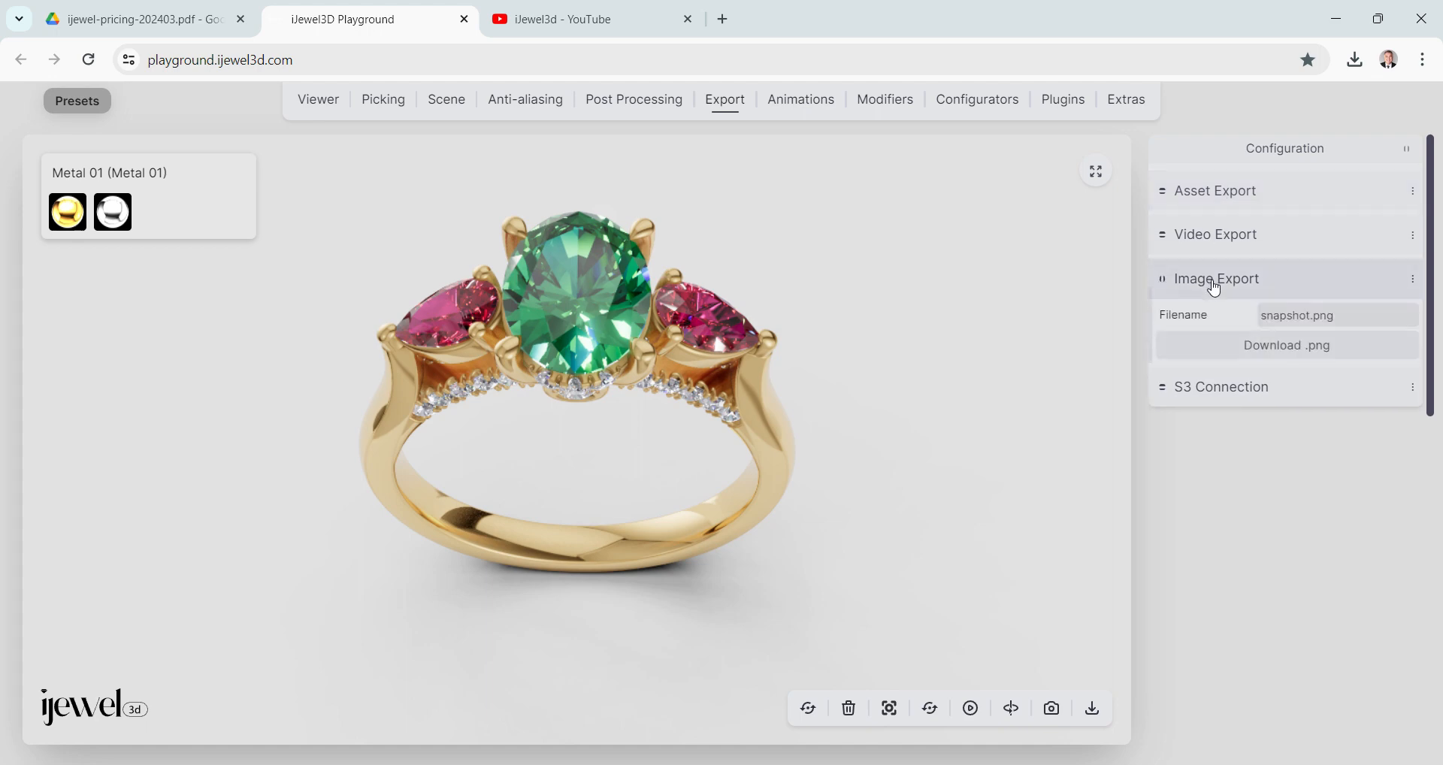
{"action": "left_click", "coordinate": [1281, 357]}
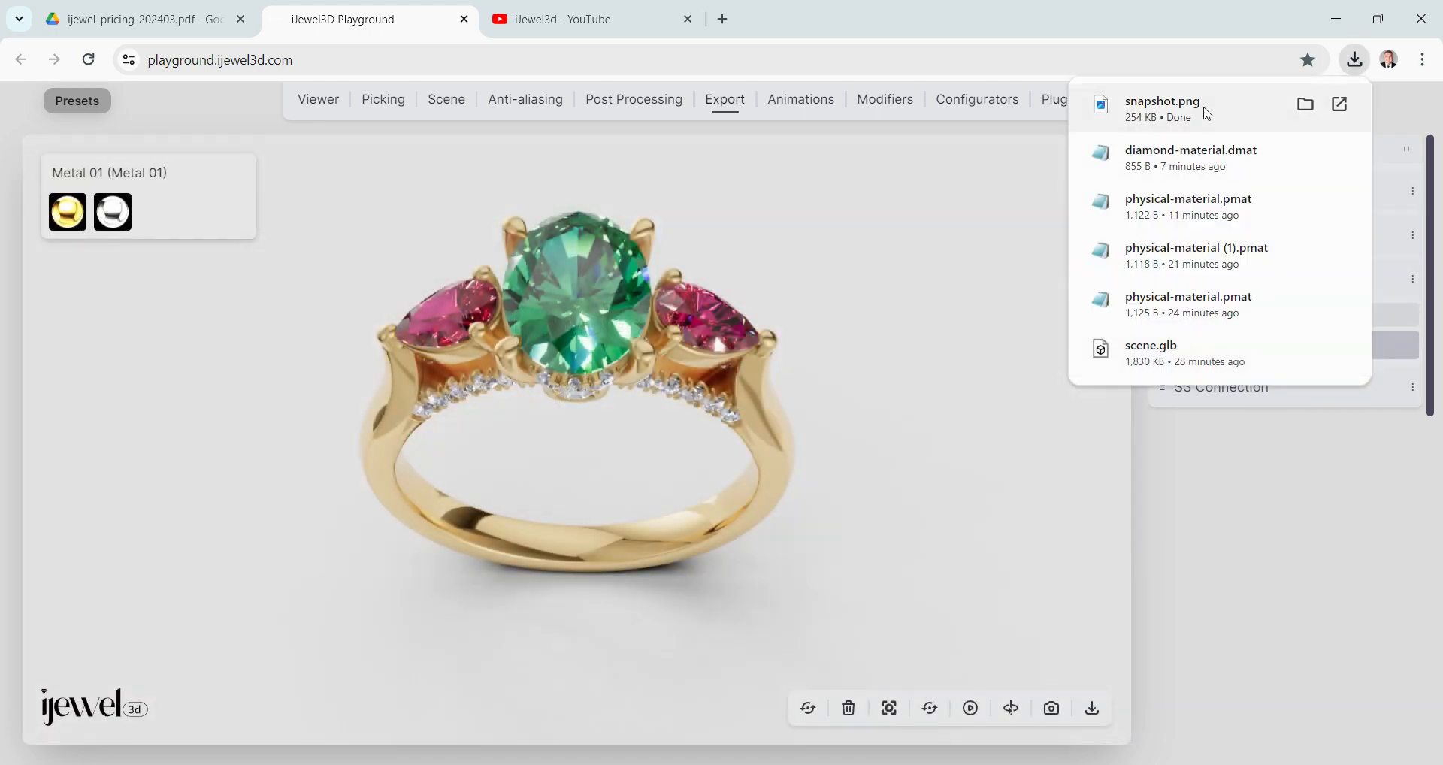
{"action": "left_click", "coordinate": [1203, 111]}
{"action": "scroll", "coordinate": [801, 317], "scroll_direction": "up", "scroll_amount": 1}
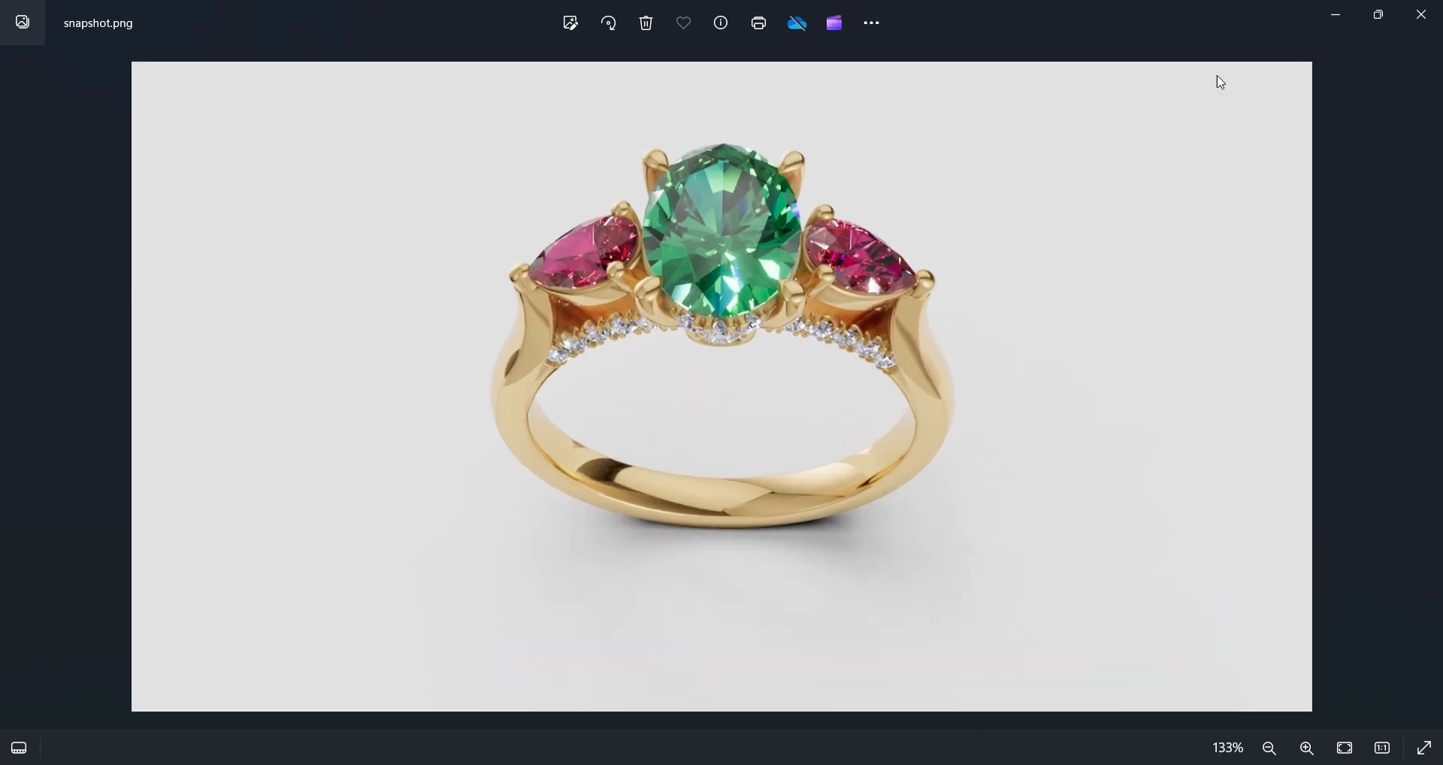
{"action": "left_click", "coordinate": [1431, 22]}
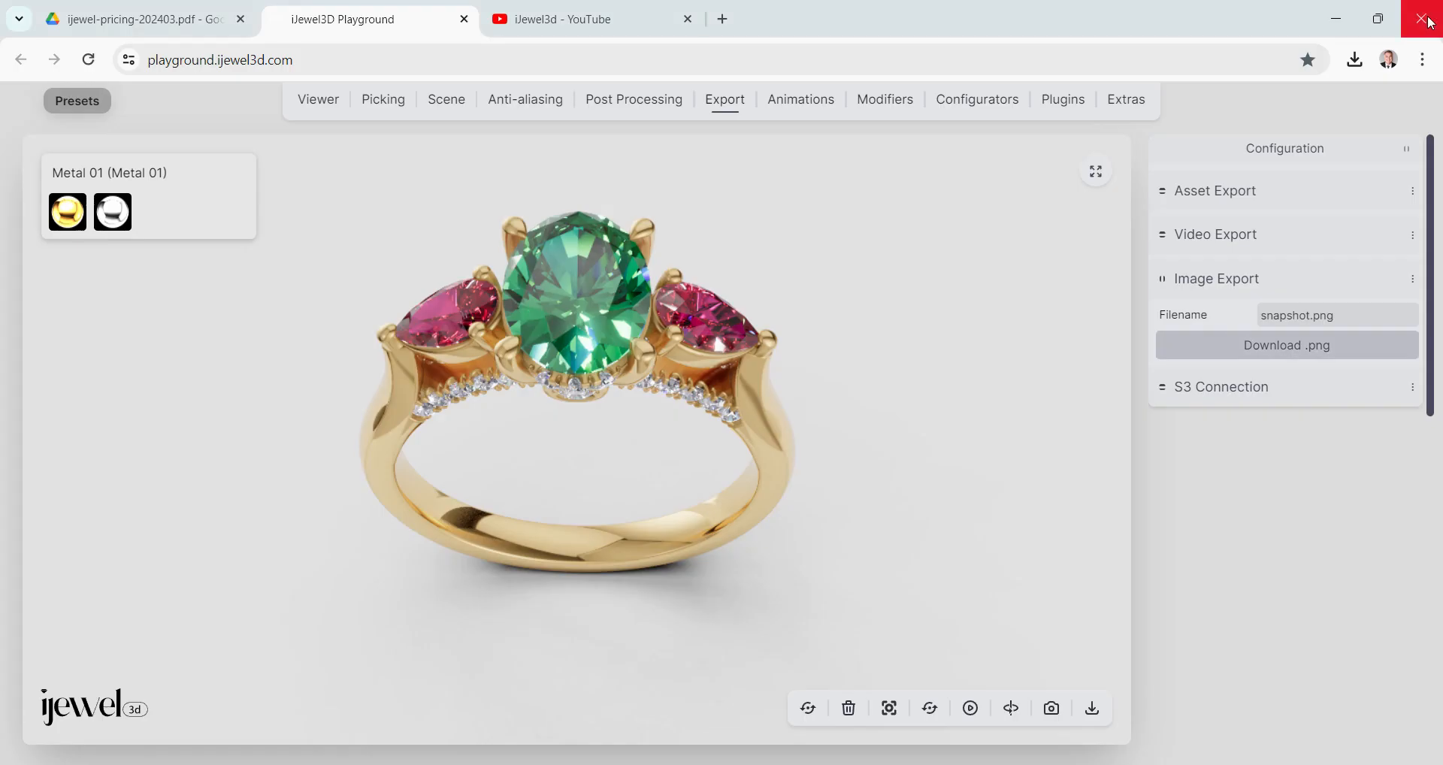
Set the Renderer scale to 2 in the viewer settings, keeping the full mode.
{"action": "left_click", "coordinate": [310, 104]}
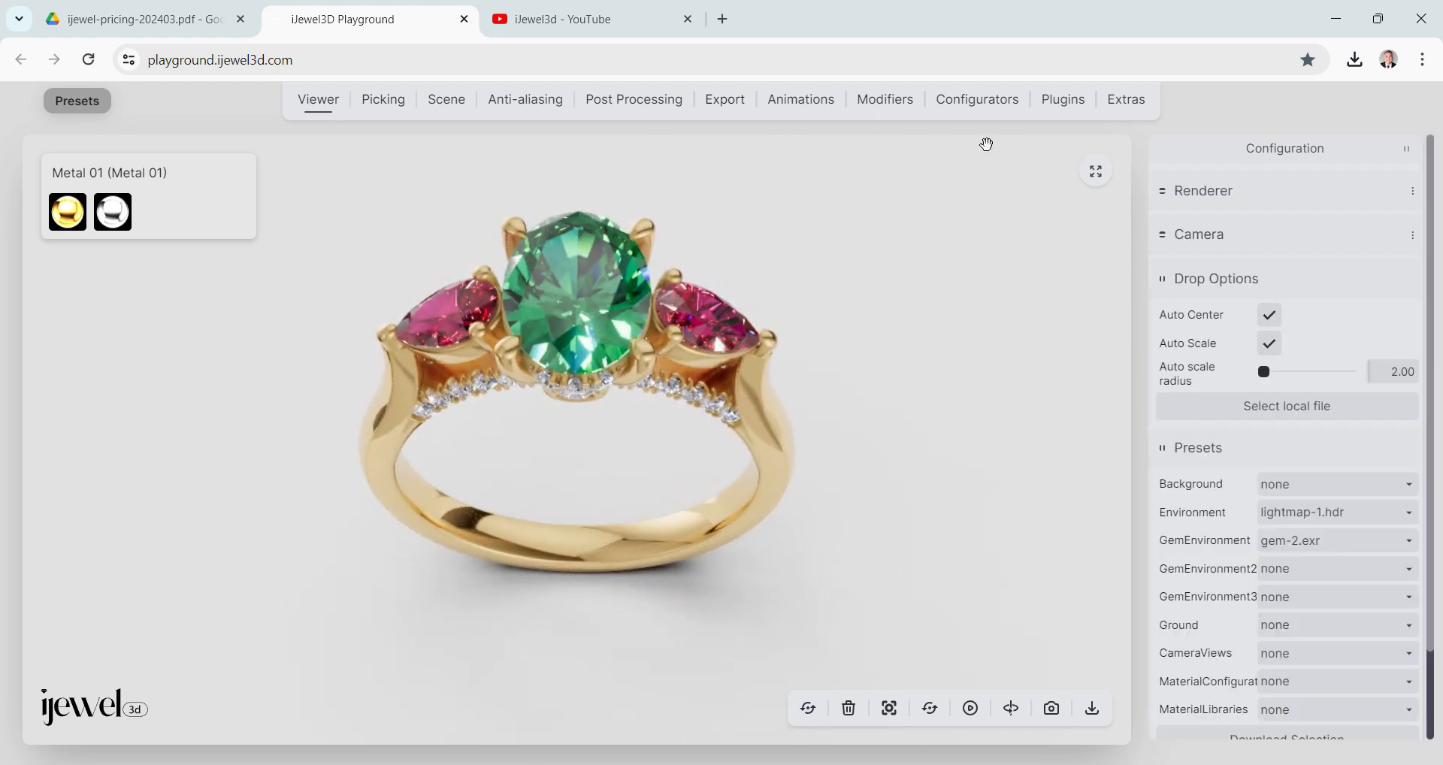
{"action": "left_click", "coordinate": [1228, 201]}
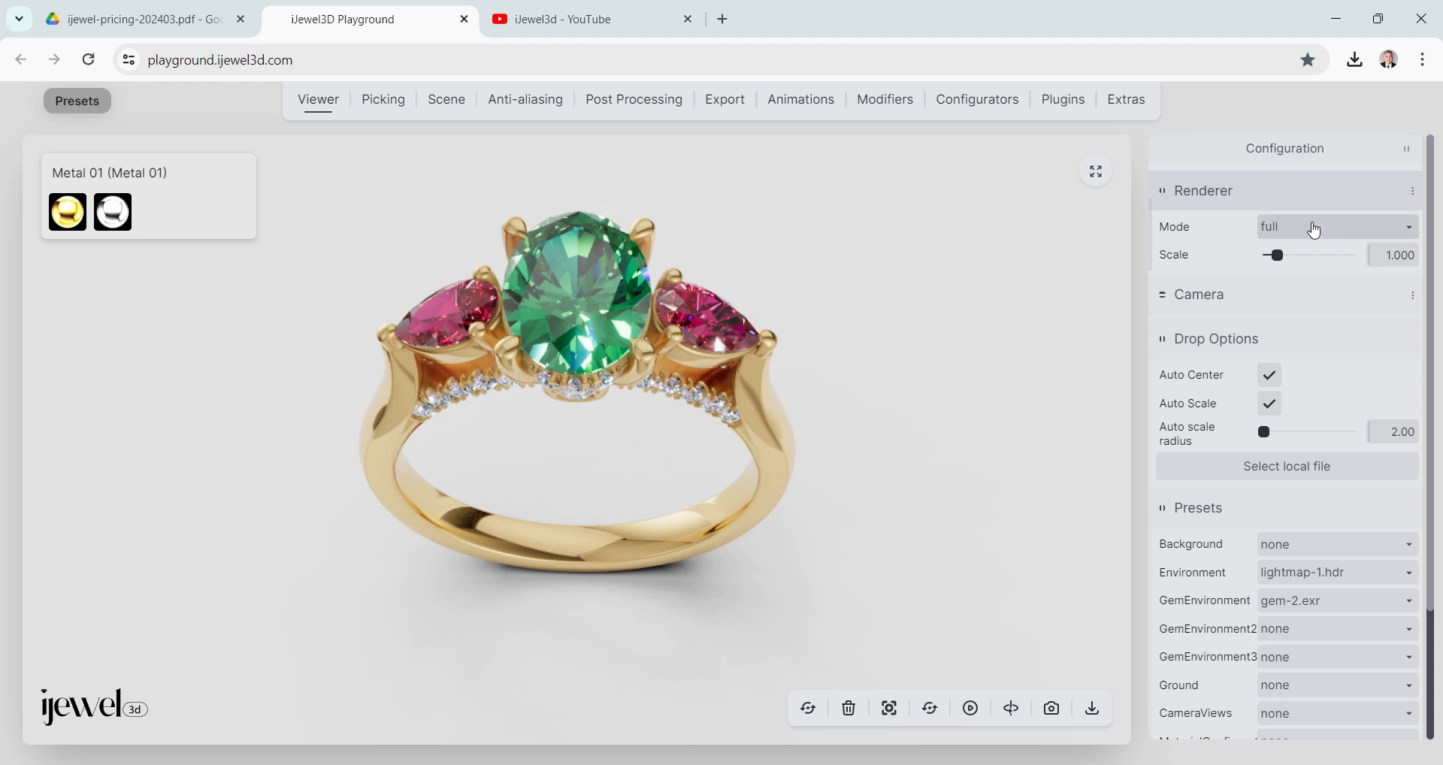
{"action": "left_click", "coordinate": [1383, 259]}
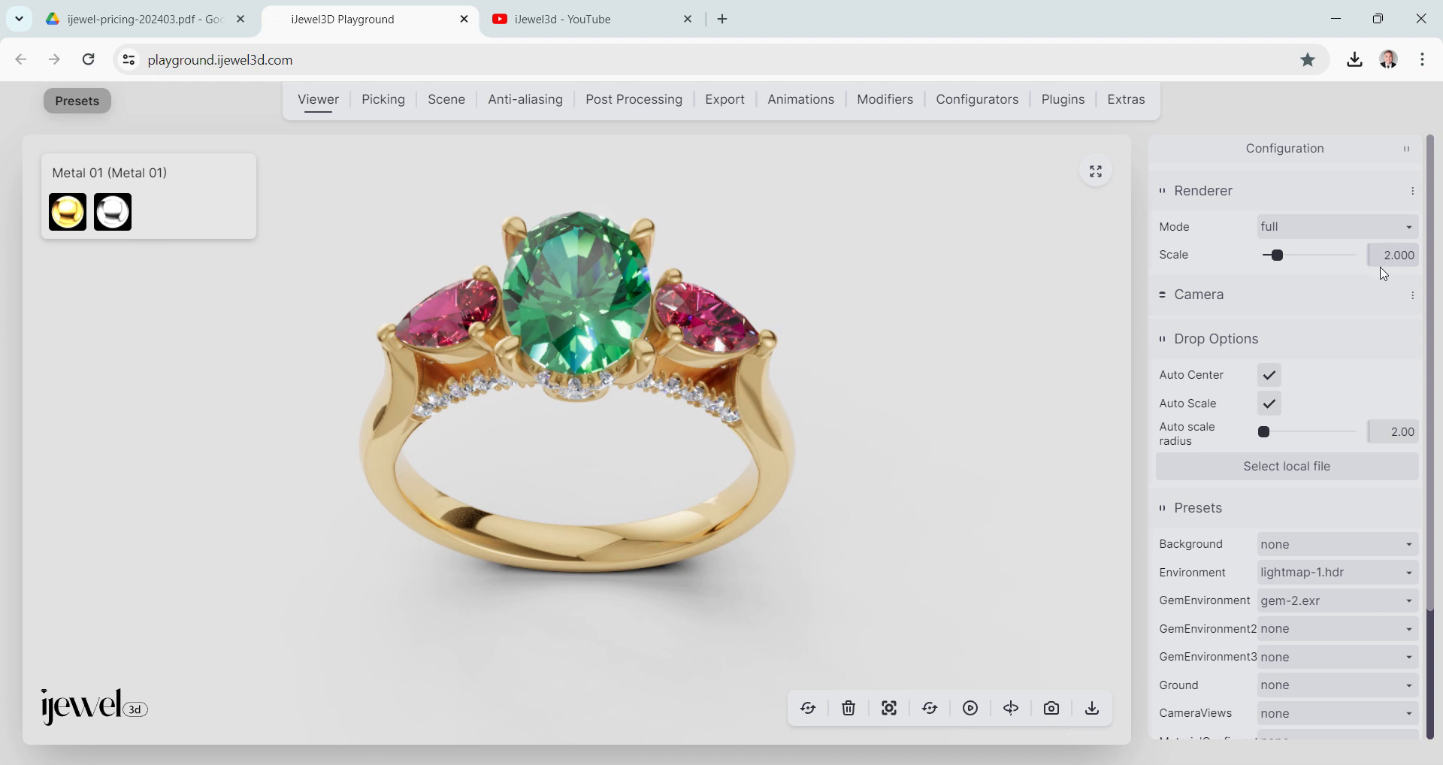
{"action": "left_click", "coordinate": [1191, 245]}
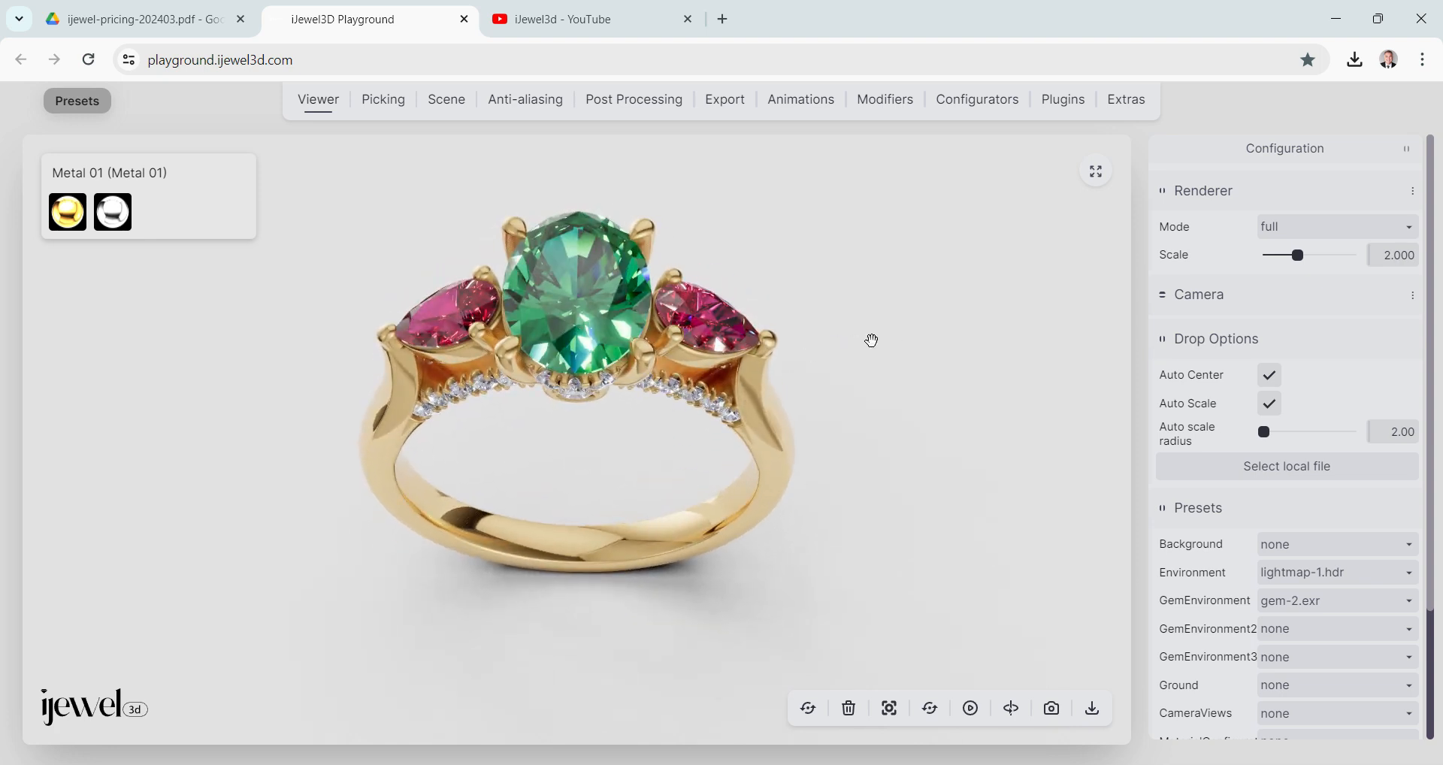
Switch the Renderer mode to custom and set both Width and Height to 2000.
{"action": "left_click", "coordinate": [1296, 230]}
{"action": "left_click", "coordinate": [1289, 264]}
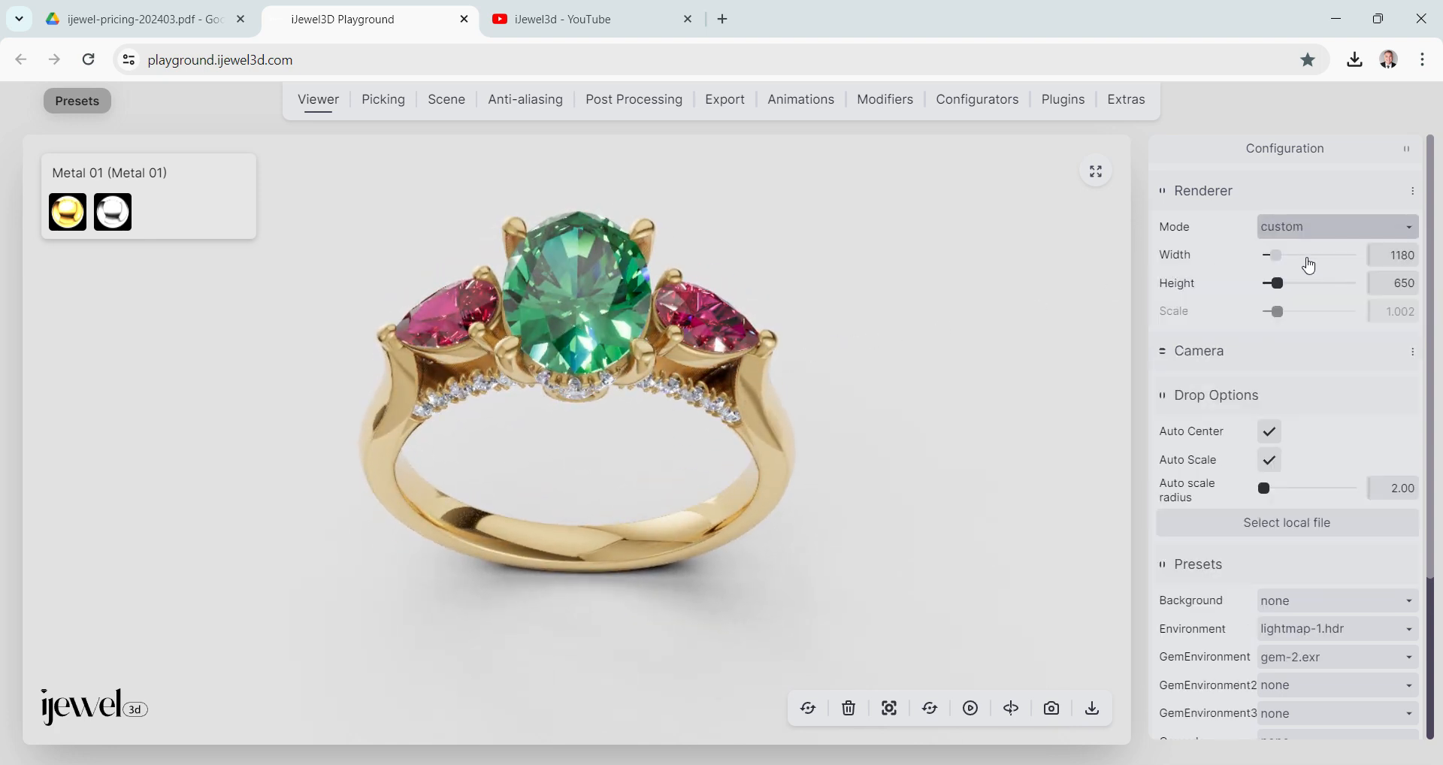
{"action": "double_click", "coordinate": [1398, 254]}
{"action": "type", "text": "2"}
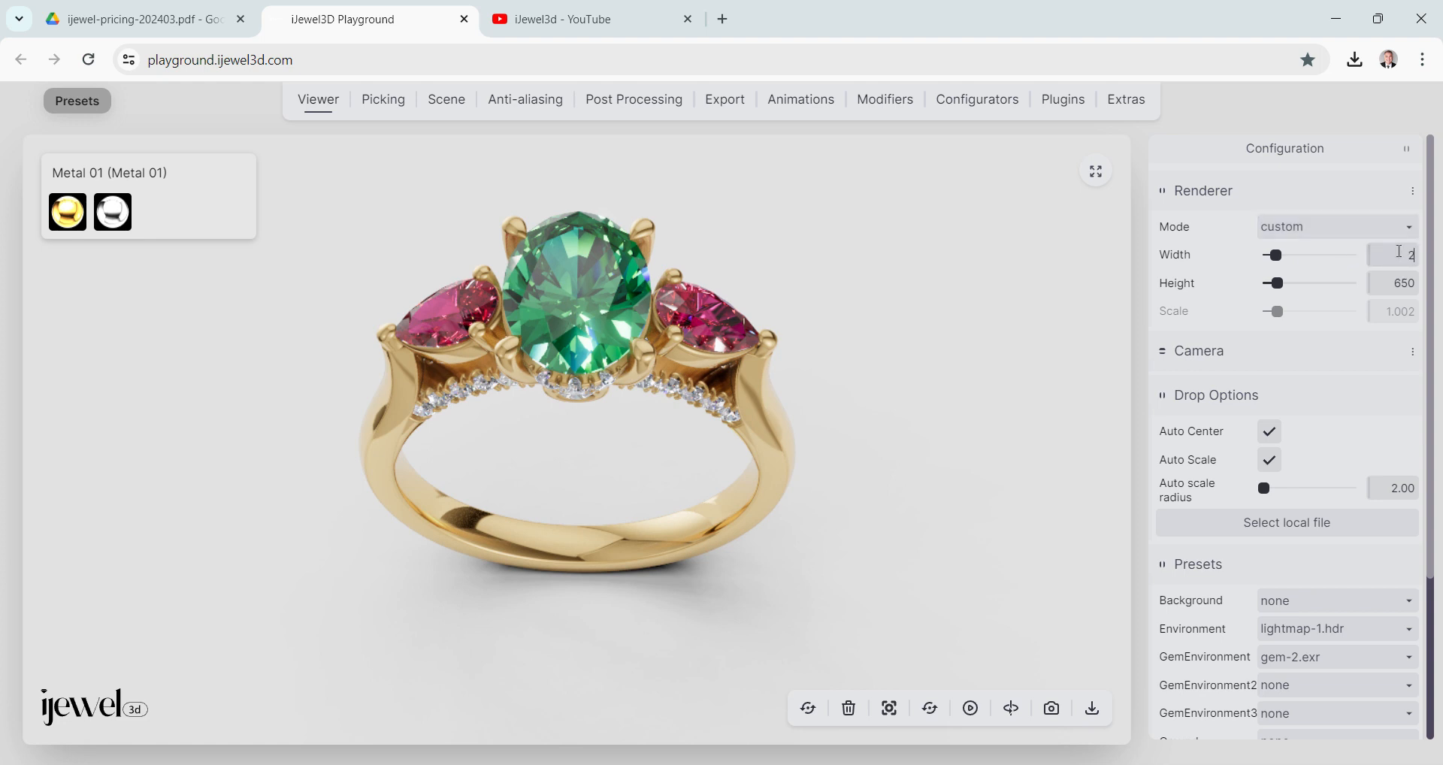
{"action": "type", "text": "000"}
{"action": "double_click", "coordinate": [1395, 280]}
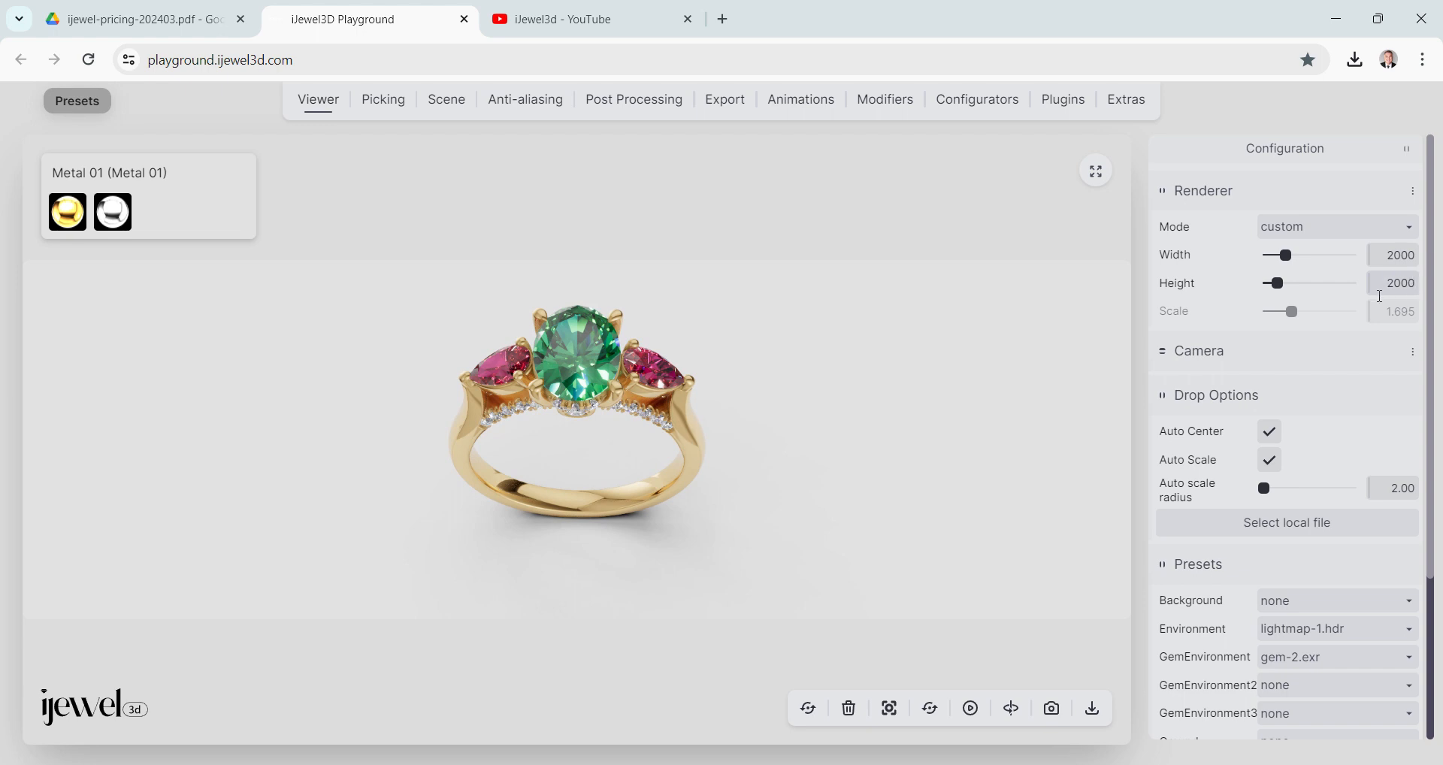
{"action": "key", "text": "Return"}
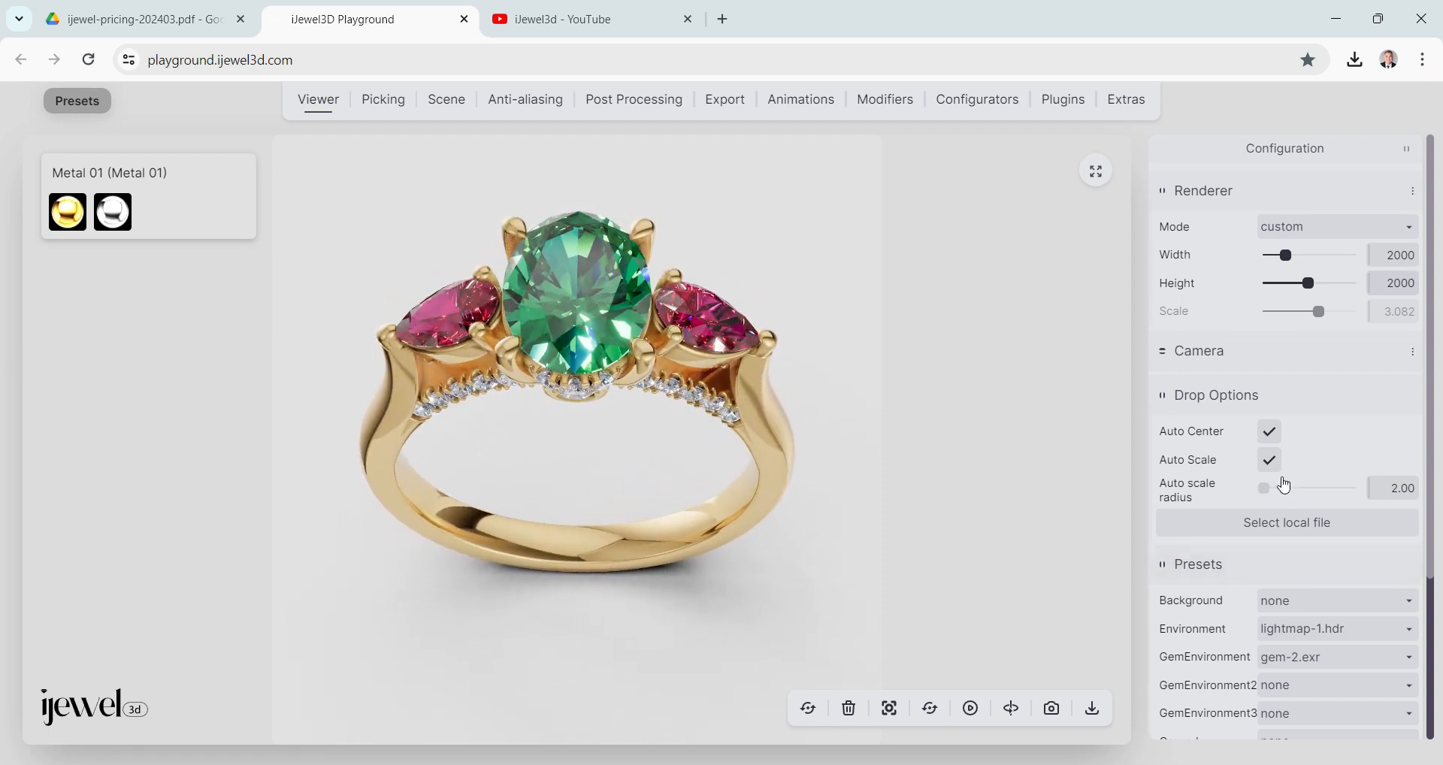
Disable the Interaction Prompt in the viewer settings.
{"action": "scroll", "coordinate": [1304, 464], "scroll_direction": "down", "scroll_amount": 3}
{"action": "left_click", "coordinate": [1234, 708]}
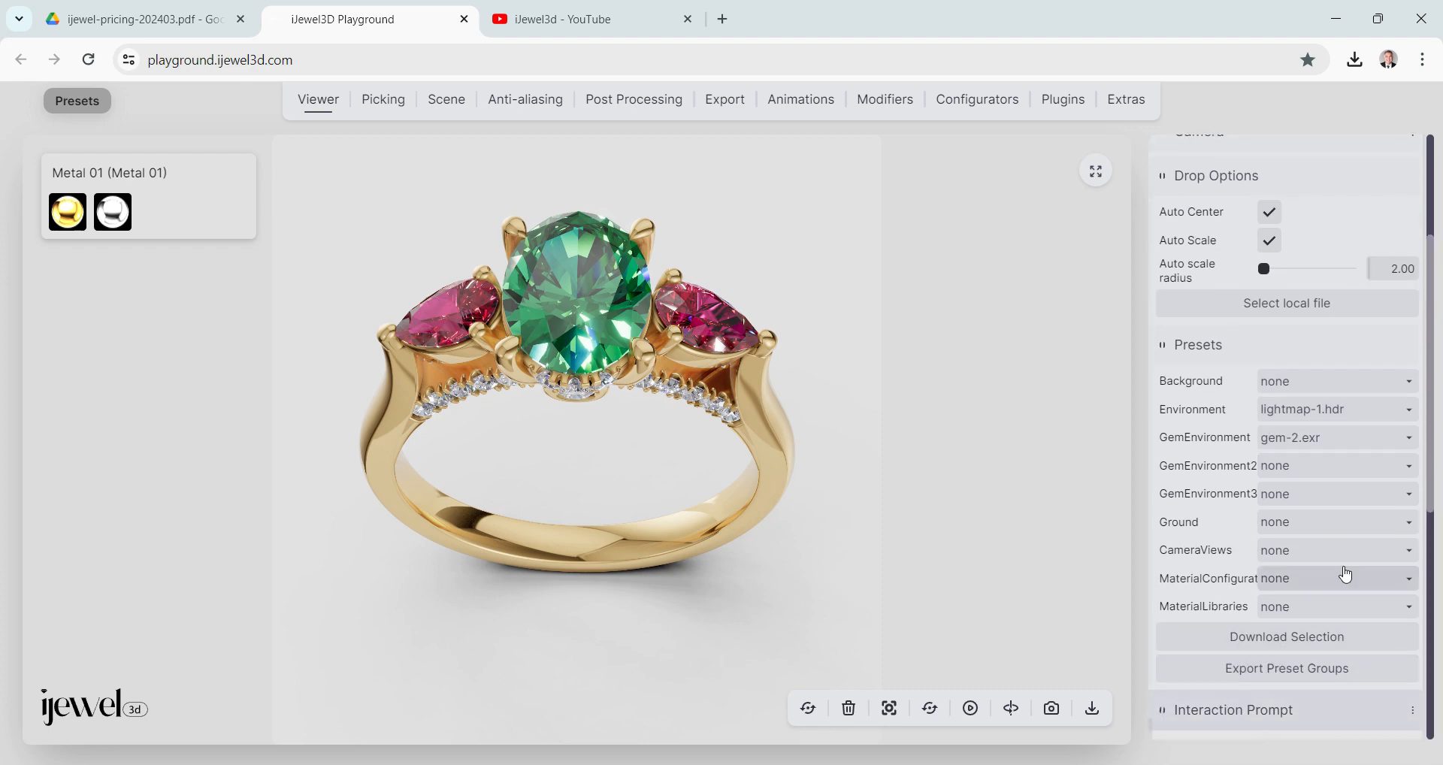
{"action": "scroll", "coordinate": [1345, 557], "scroll_direction": "down", "scroll_amount": 4}
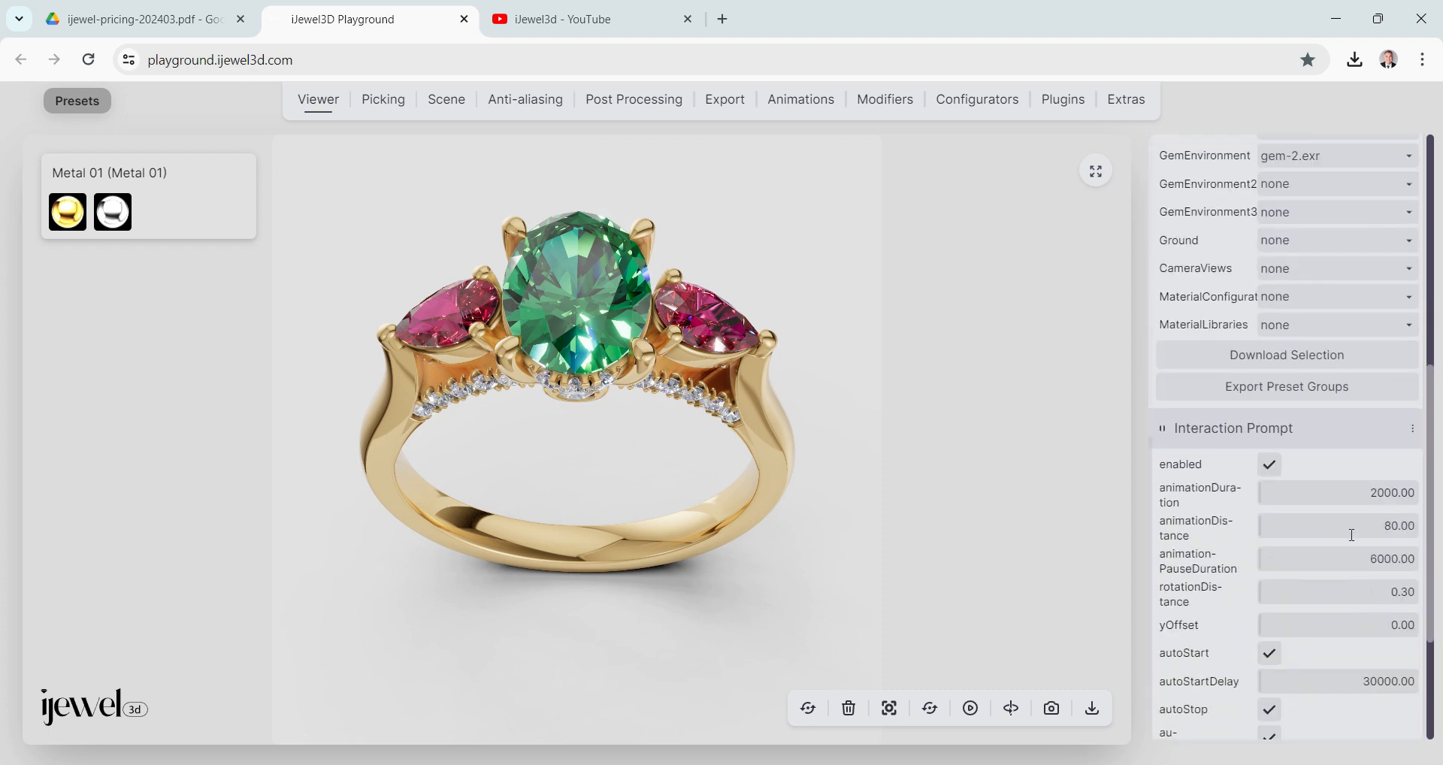
{"action": "left_click", "coordinate": [1274, 467]}
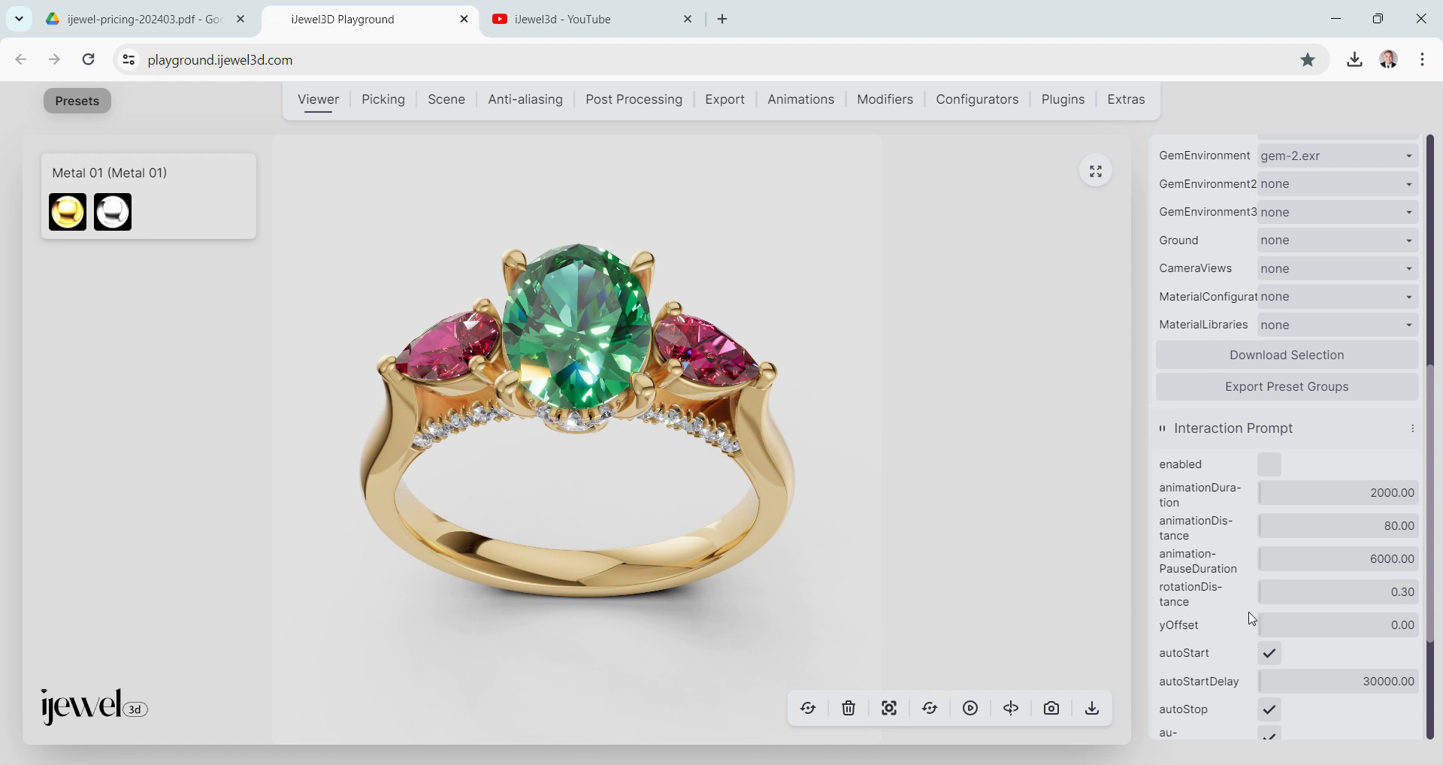
{"action": "left_click", "coordinate": [381, 105]}
{"action": "left_click", "coordinate": [319, 99]}
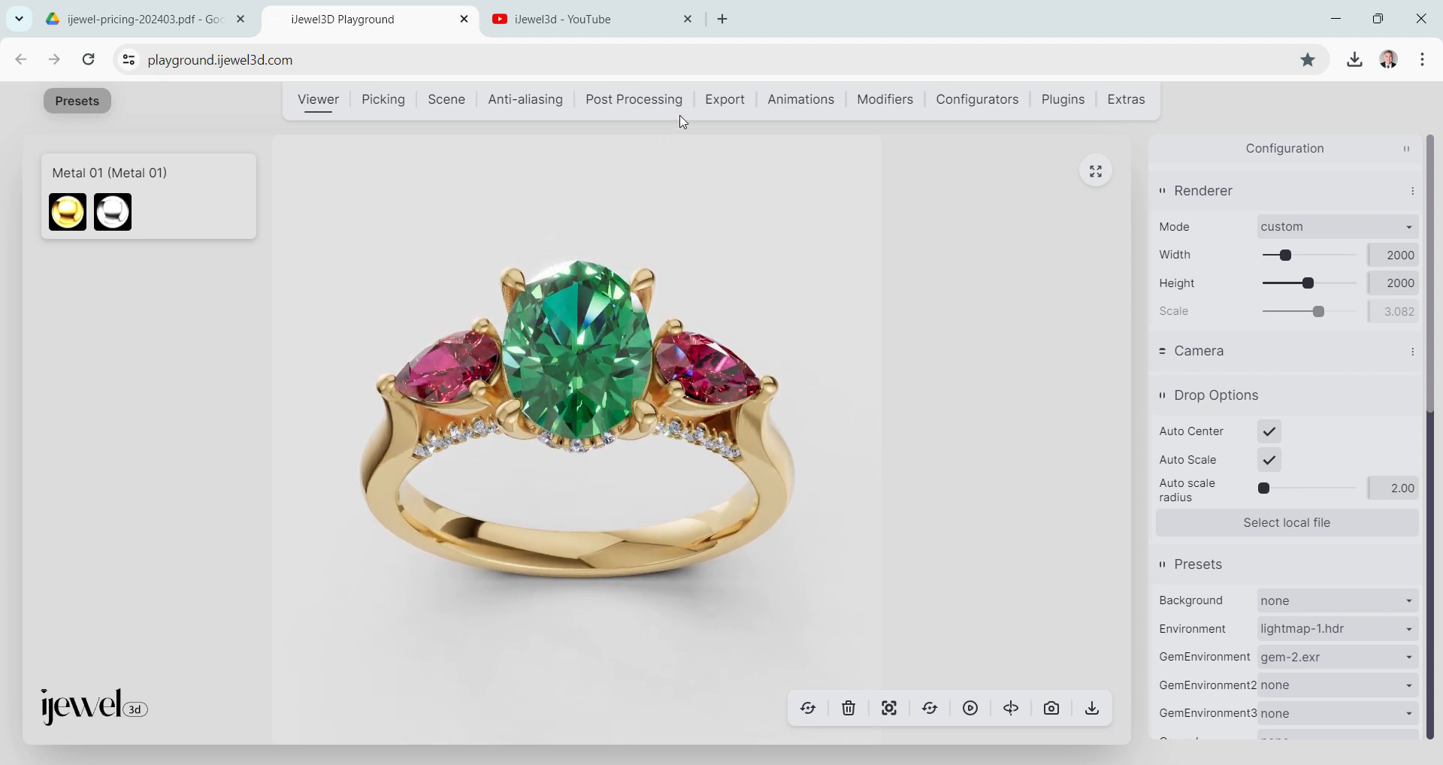
Save the current raised front view of the ring as the first camera view in the Camera Views animation settings.
{"action": "left_click", "coordinate": [802, 100]}
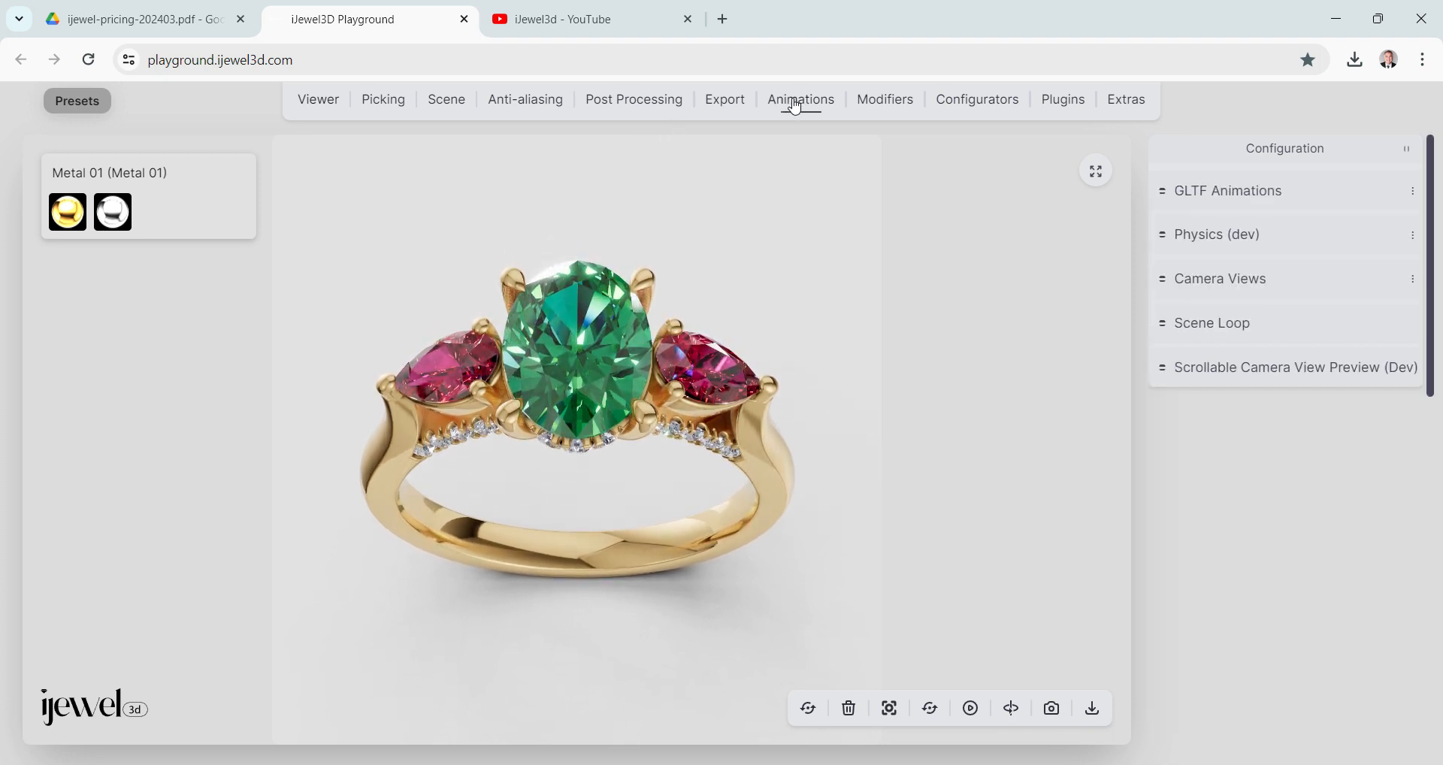
{"action": "left_click", "coordinate": [1238, 277]}
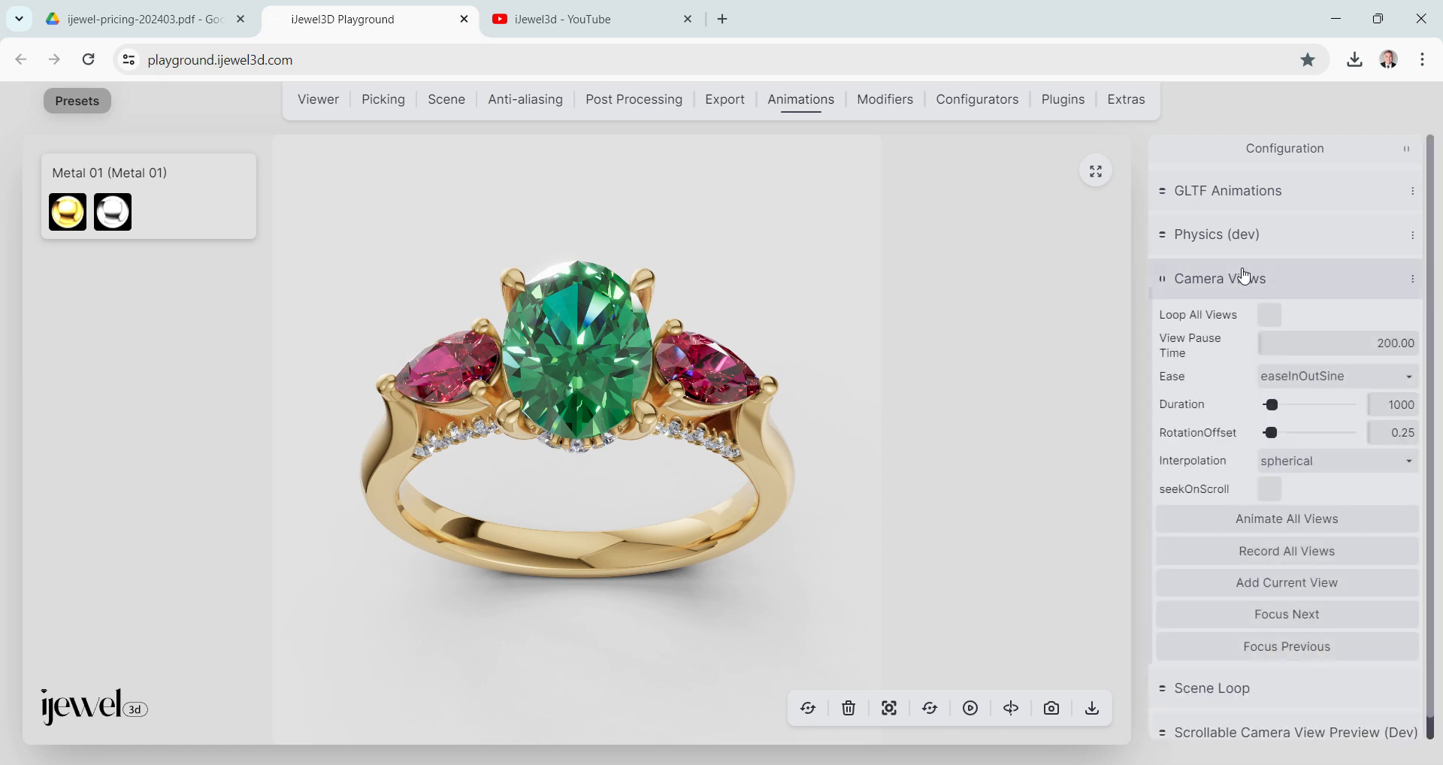
{"action": "left_click", "coordinate": [1283, 584]}
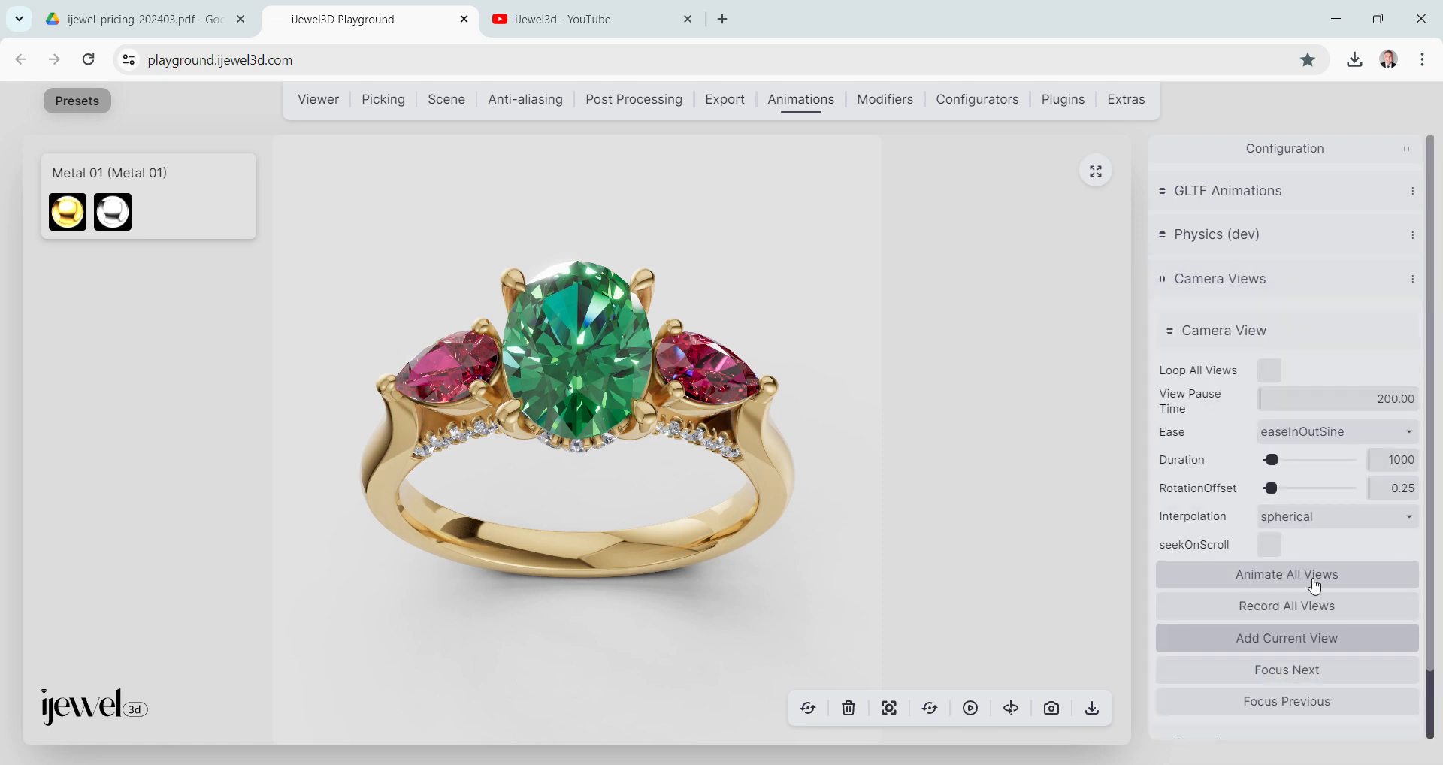
{"action": "left_click", "coordinate": [1315, 586]}
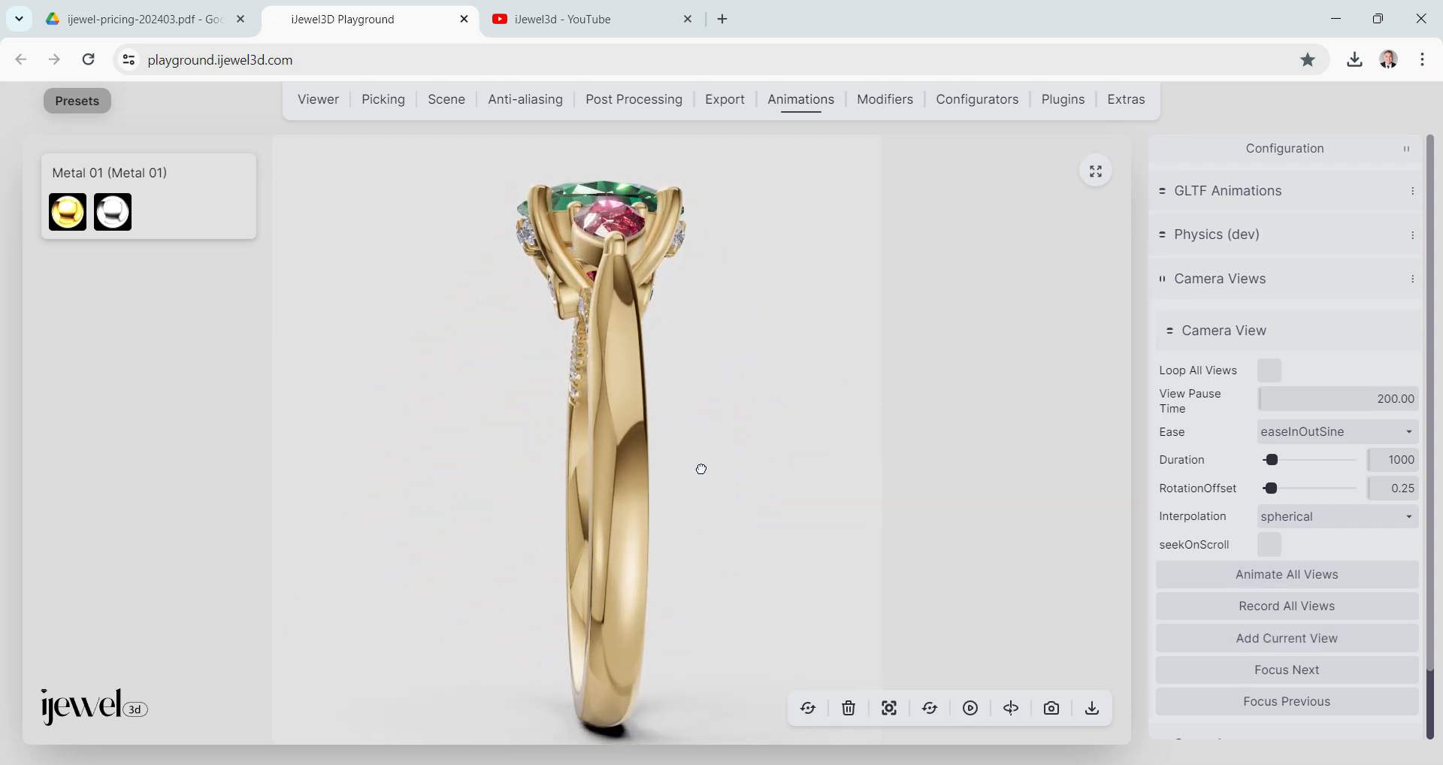
Add three more camera views of the ring: a side profile, a straight front view and an angled view from above.
{"action": "left_click_drag", "start_coordinate": [674, 474], "coordinate": [661, 482]}
{"action": "scroll", "coordinate": [670, 470], "scroll_direction": "down", "scroll_amount": 3}
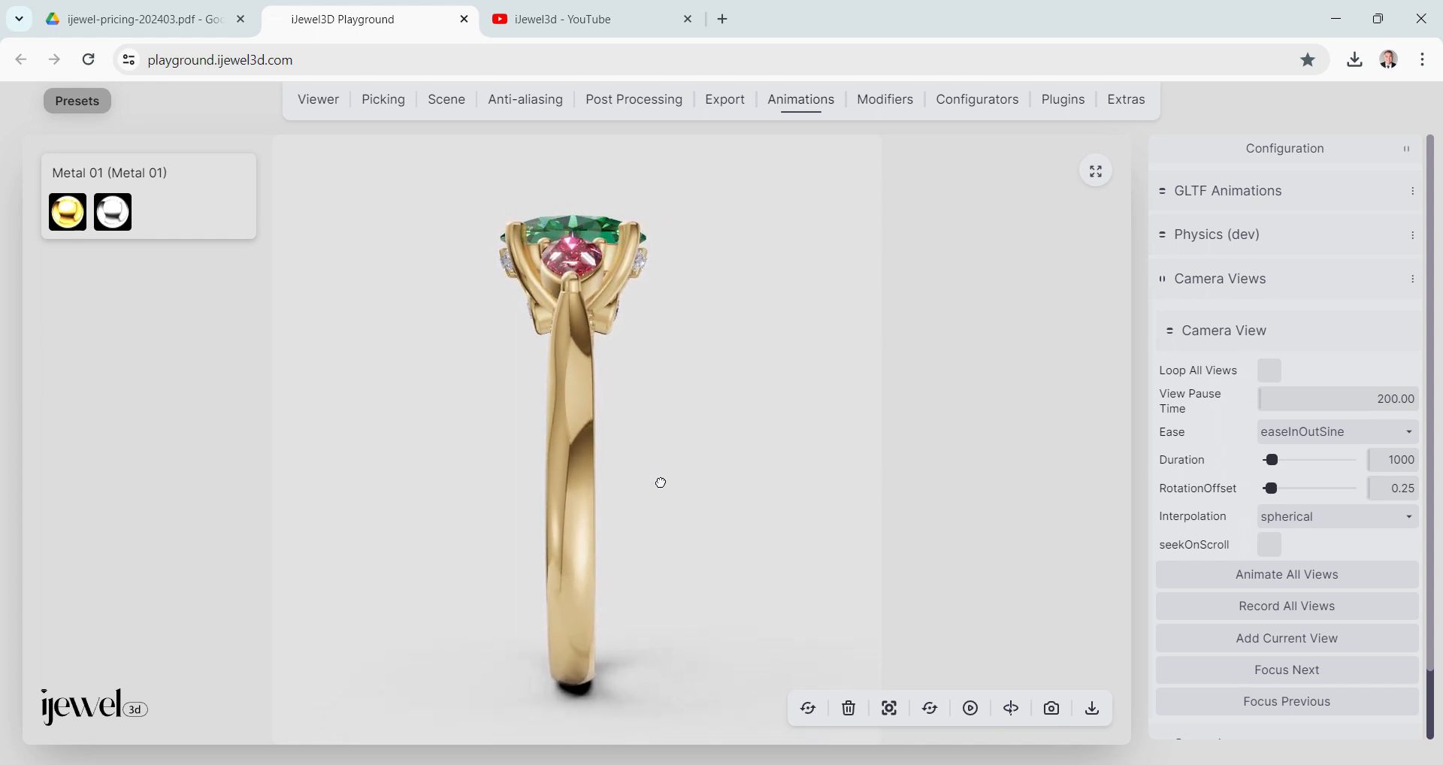
{"action": "left_click", "coordinate": [1331, 638]}
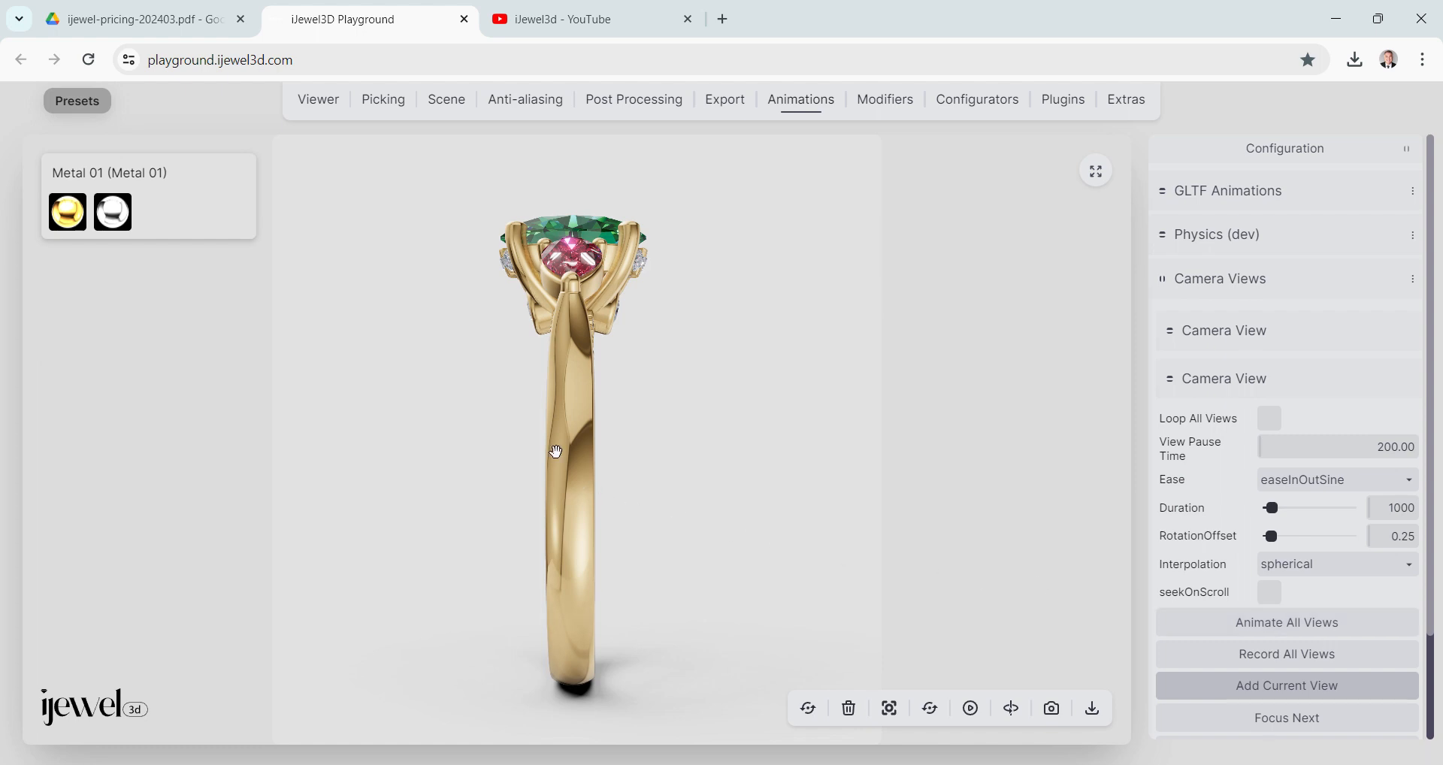
{"action": "left_click_drag", "start_coordinate": [557, 452], "coordinate": [631, 450]}
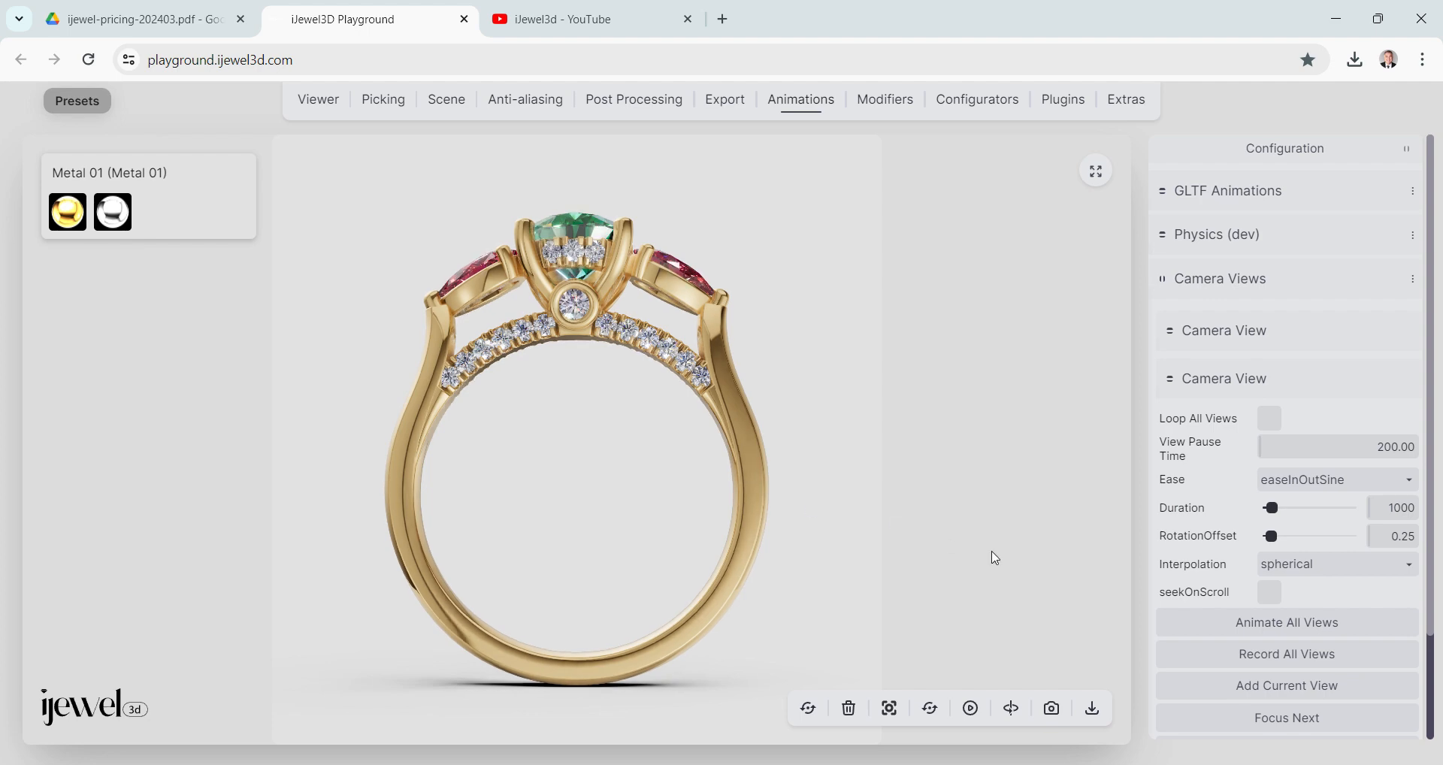
{"action": "left_click", "coordinate": [1285, 686]}
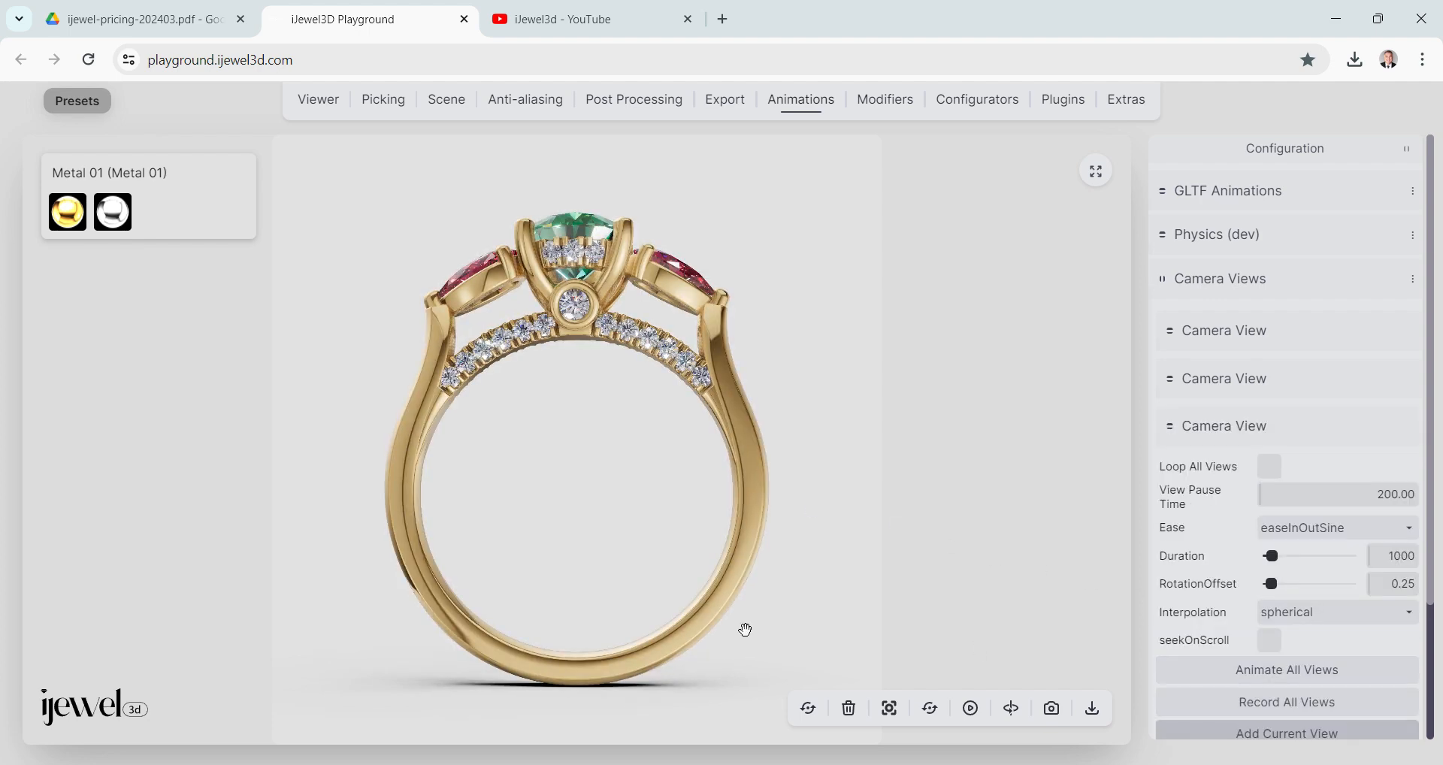
{"action": "left_click_drag", "start_coordinate": [746, 630], "coordinate": [688, 554]}
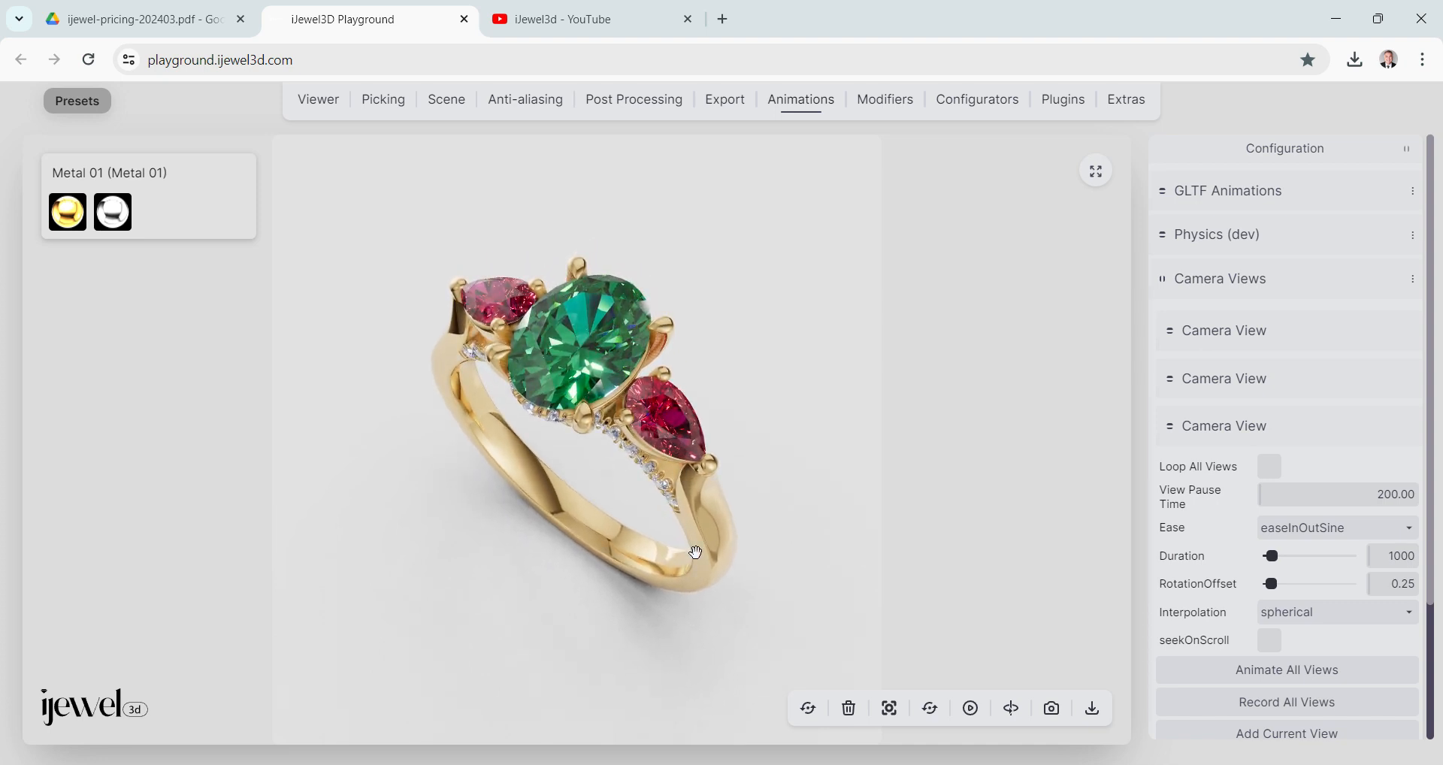
{"action": "scroll", "coordinate": [1321, 573], "scroll_direction": "down", "scroll_amount": 2}
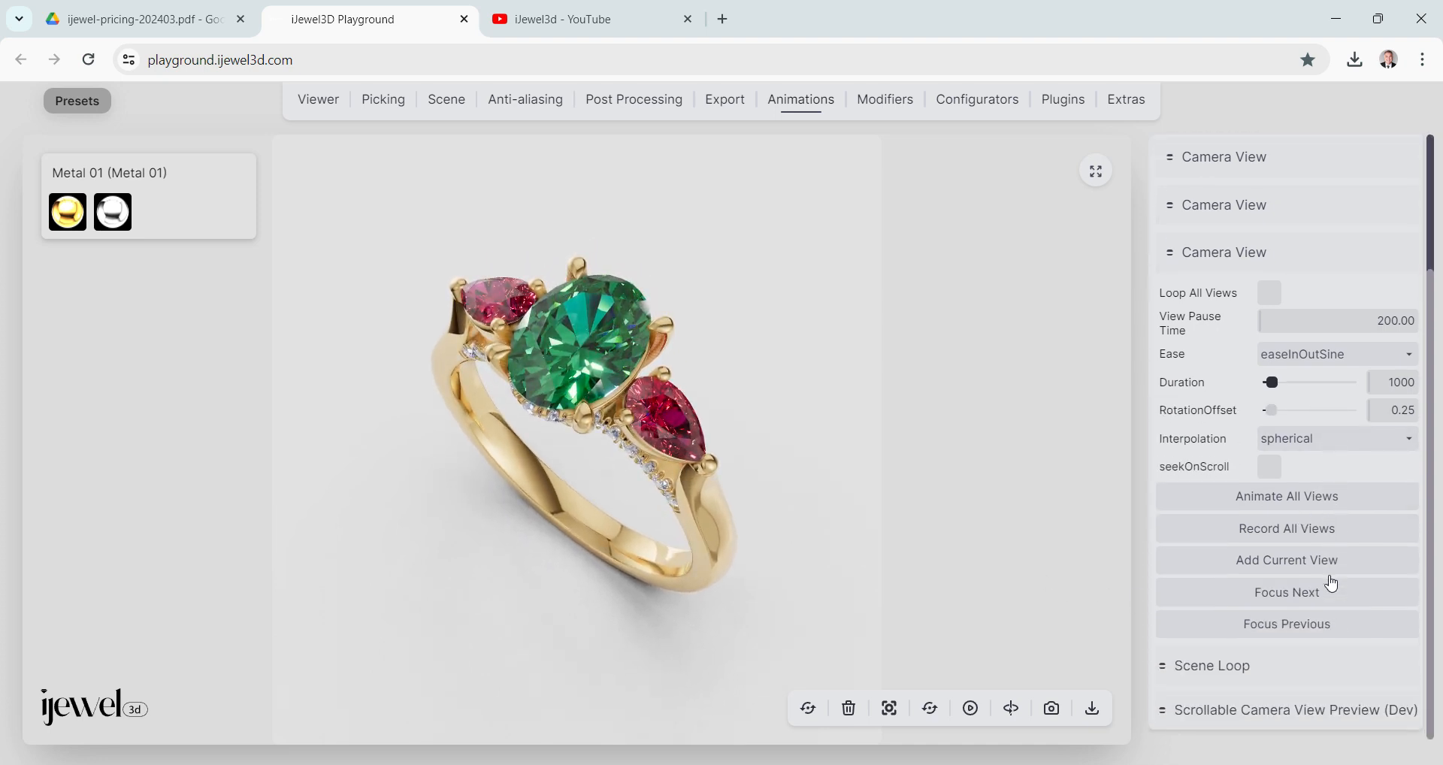
{"action": "left_click", "coordinate": [1317, 572]}
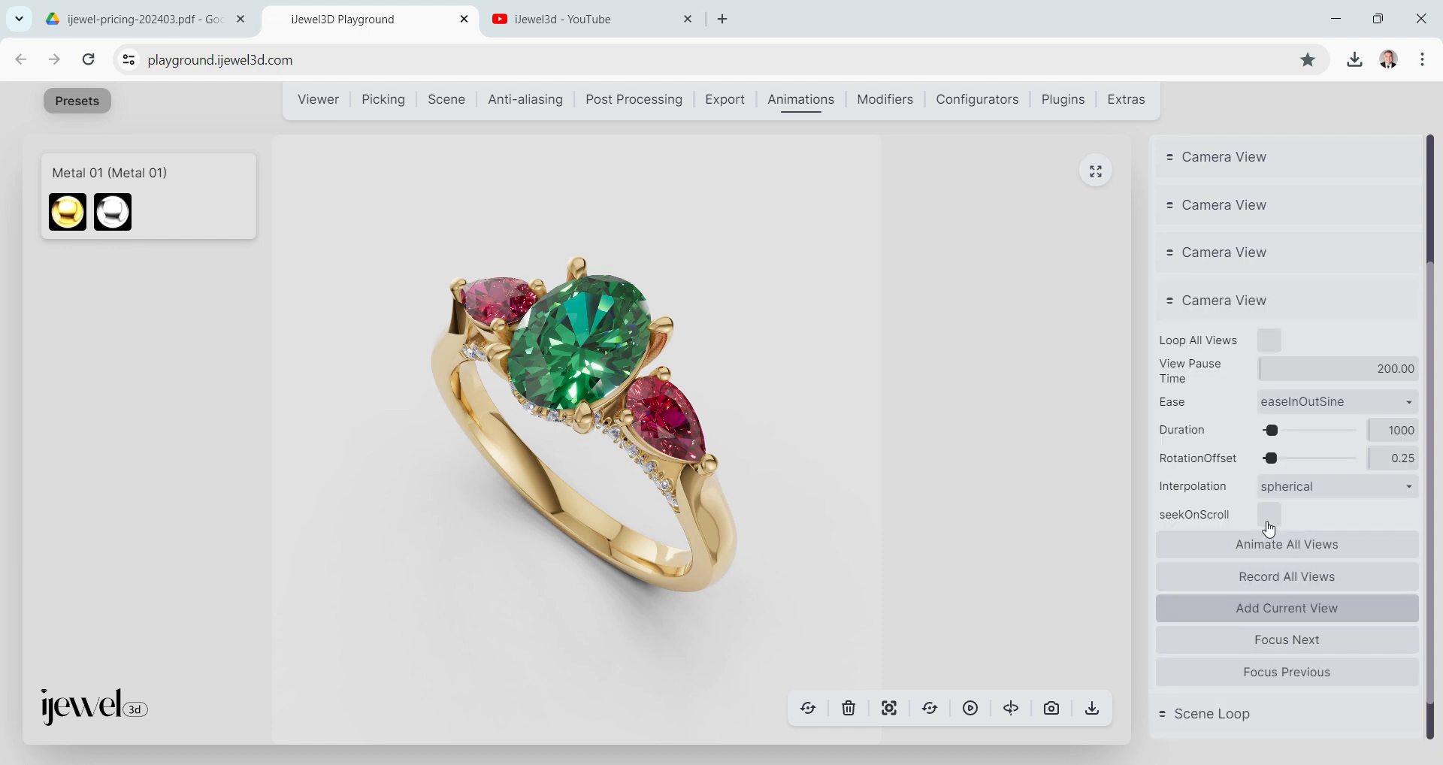
Turn on Loop All Views for the camera view animation and set its Duration to 3000.
{"action": "left_click", "coordinate": [1271, 342]}
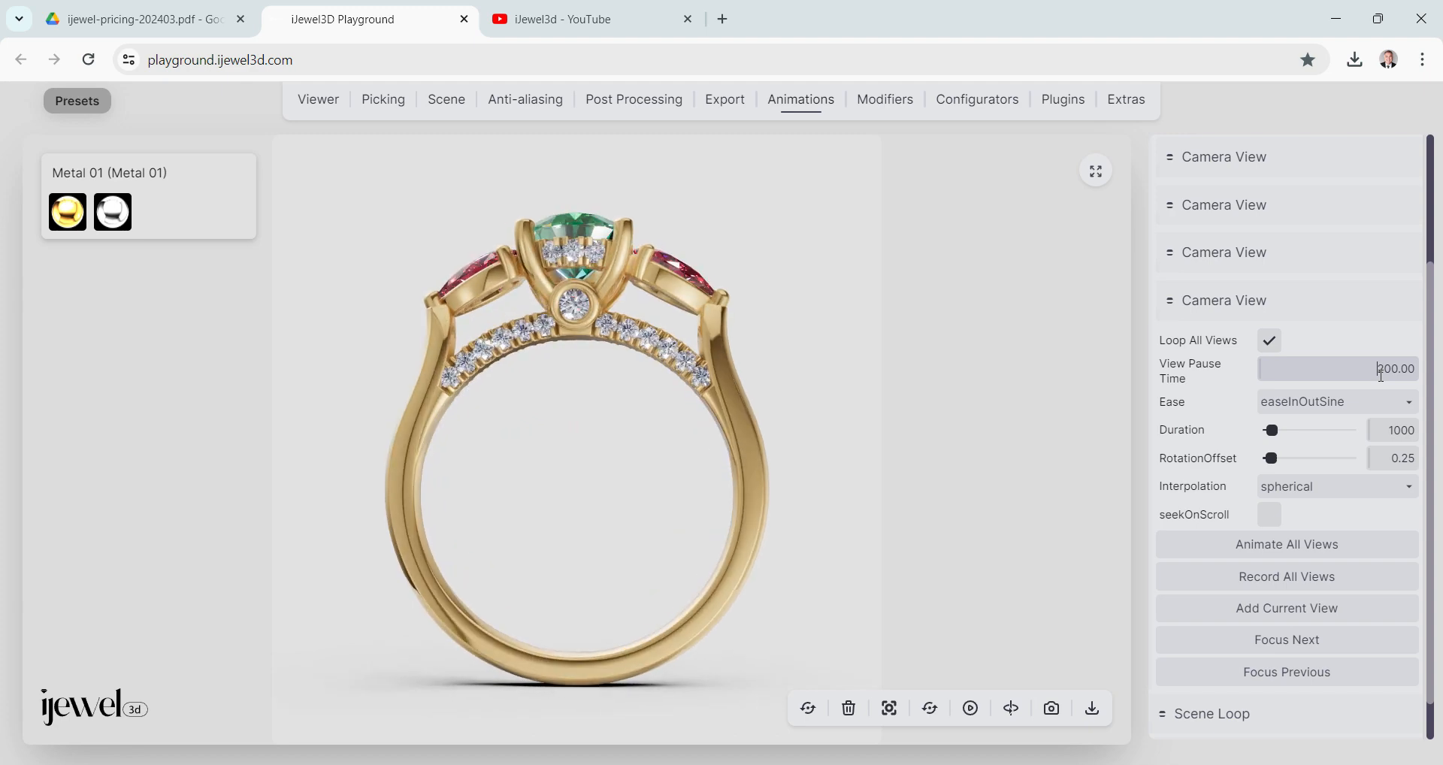
{"action": "left_click_drag", "start_coordinate": [1378, 373], "coordinate": [1391, 376]}
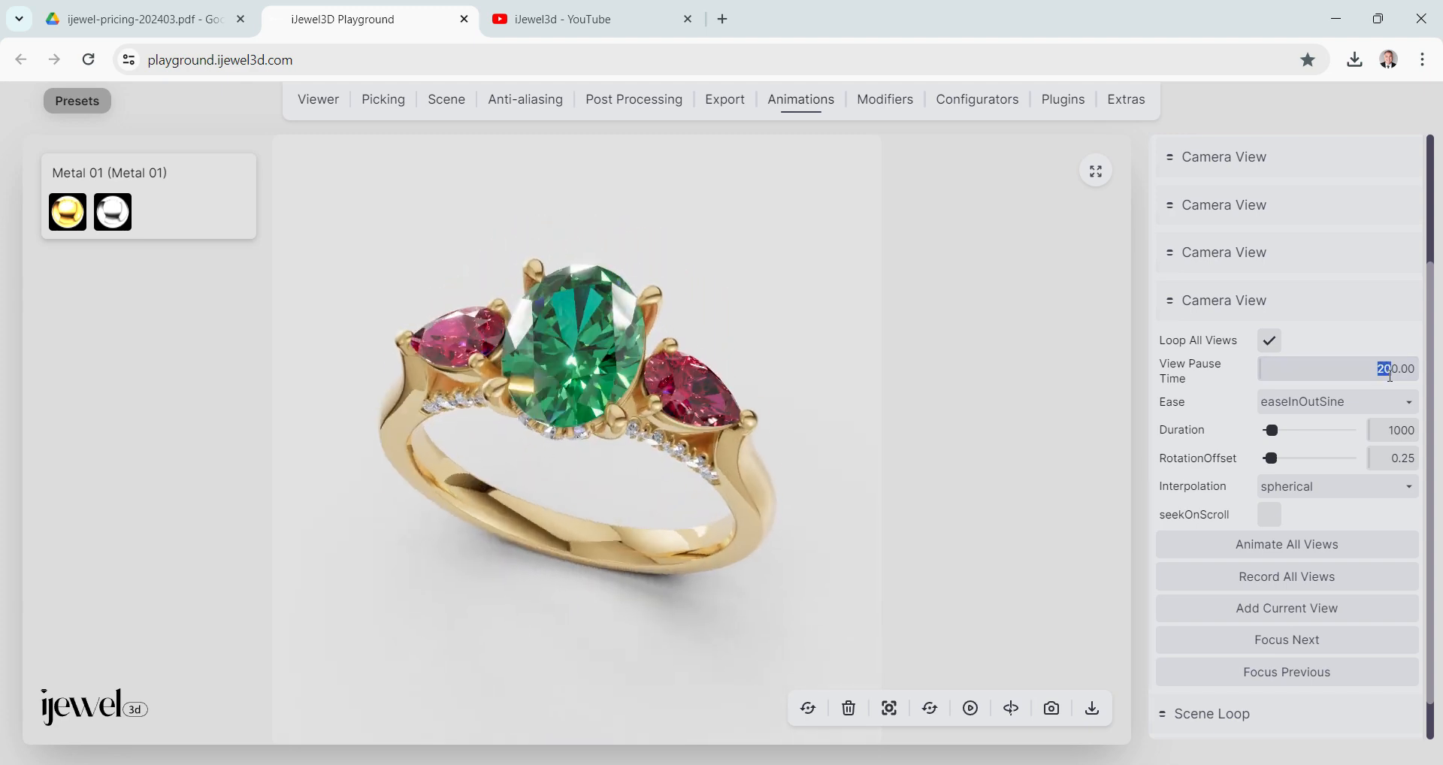
{"action": "type", "text": "8"}
{"action": "type", "text": "0"}
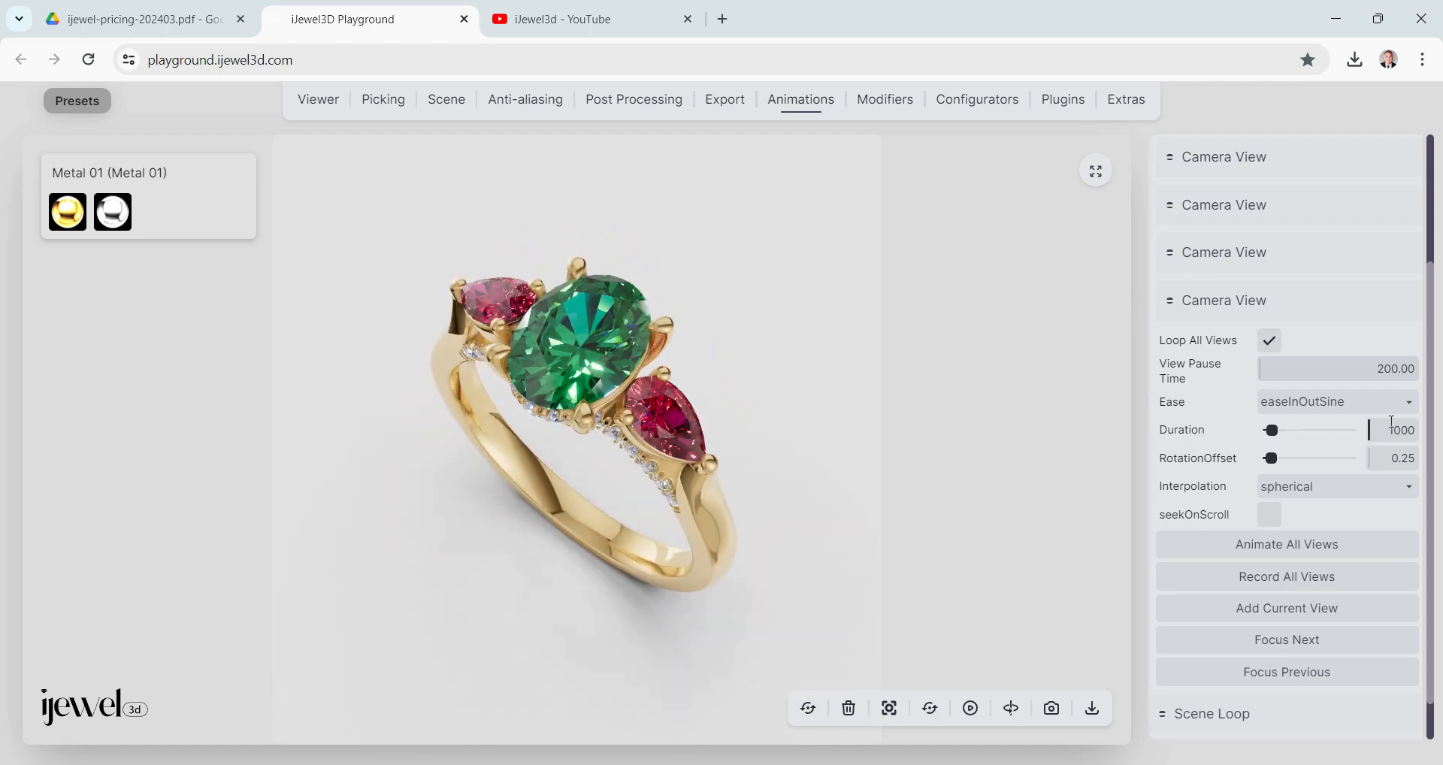
{"action": "left_click_drag", "start_coordinate": [1387, 431], "coordinate": [1396, 438]}
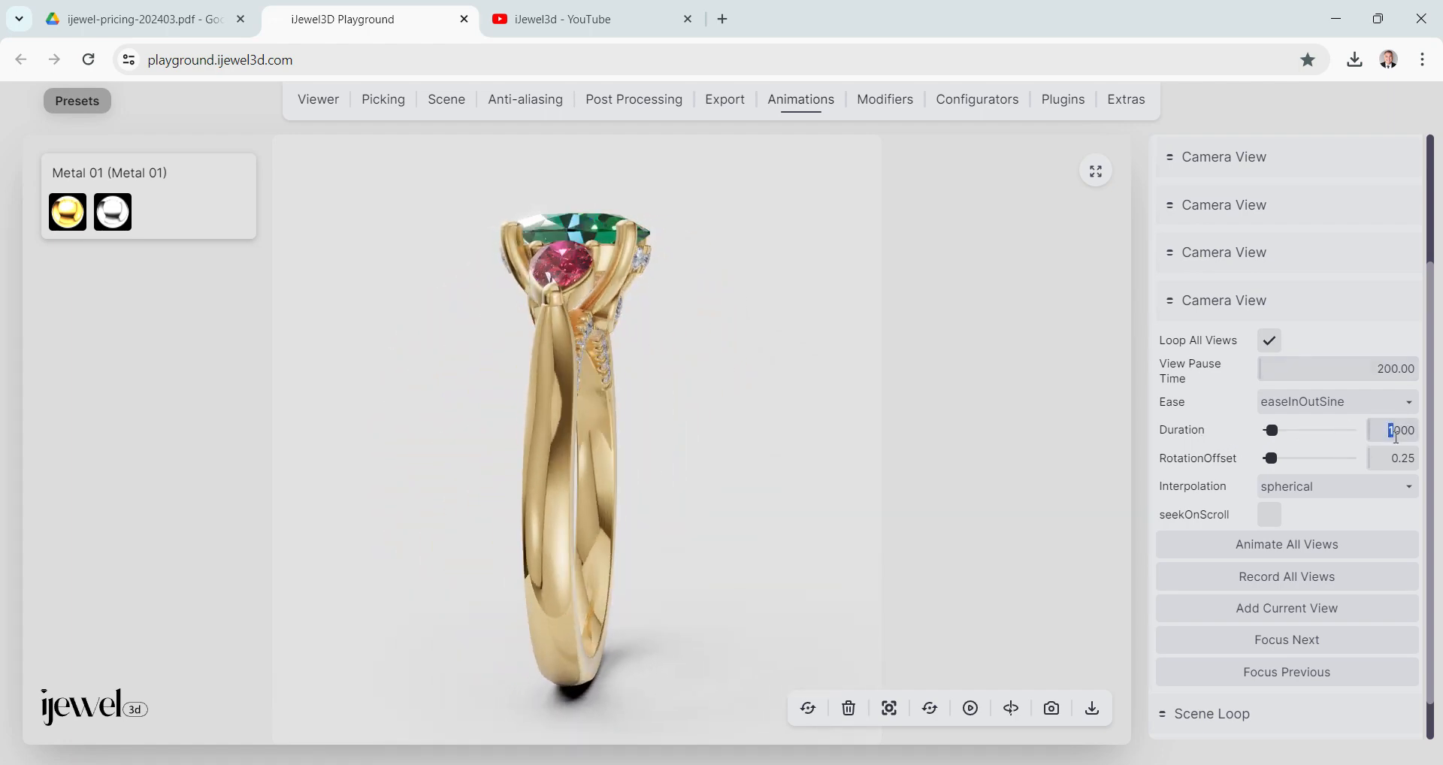
{"action": "type", "text": "3"}
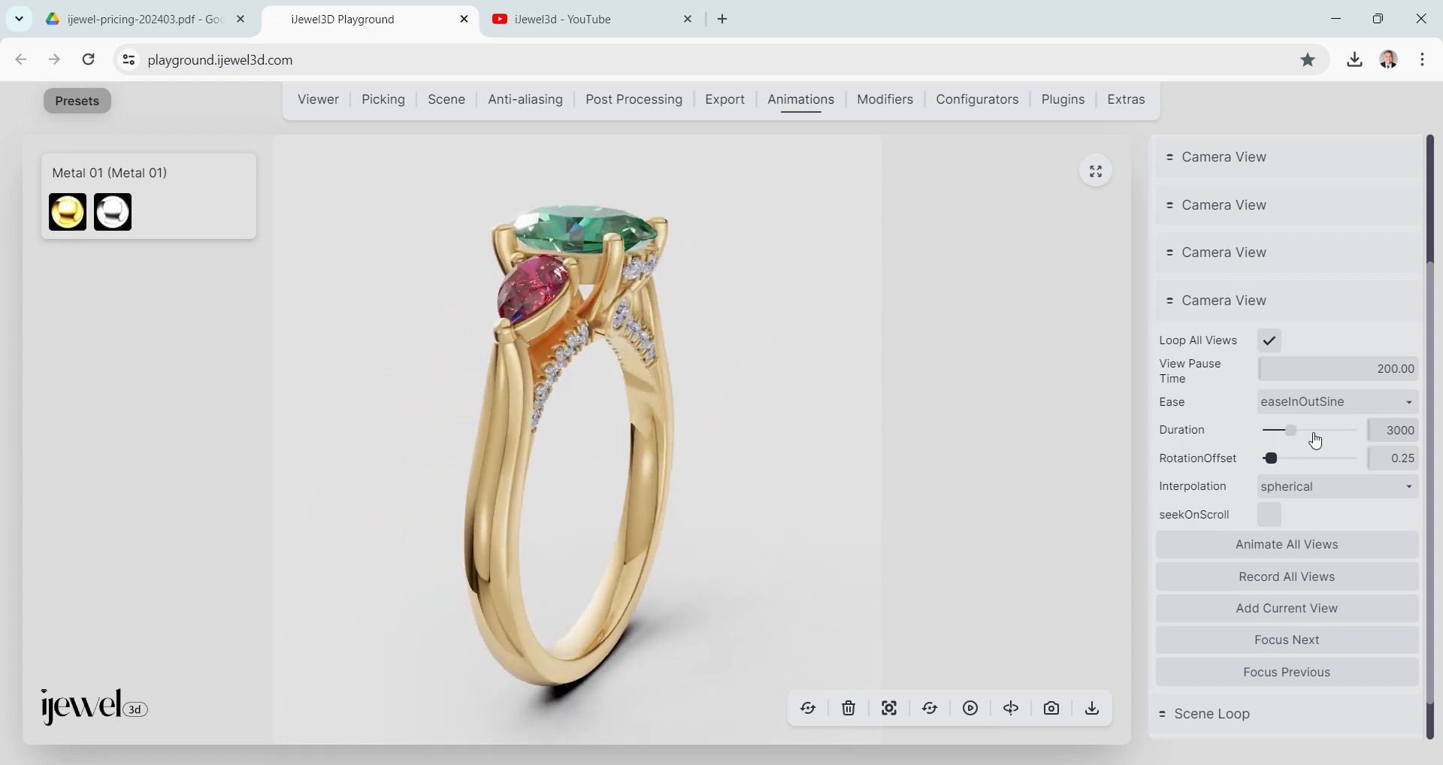
Switch the ring to the white metal variation and select its band to reach the Metal 01 physical material's colour setting.
{"action": "left_click", "coordinate": [109, 217]}
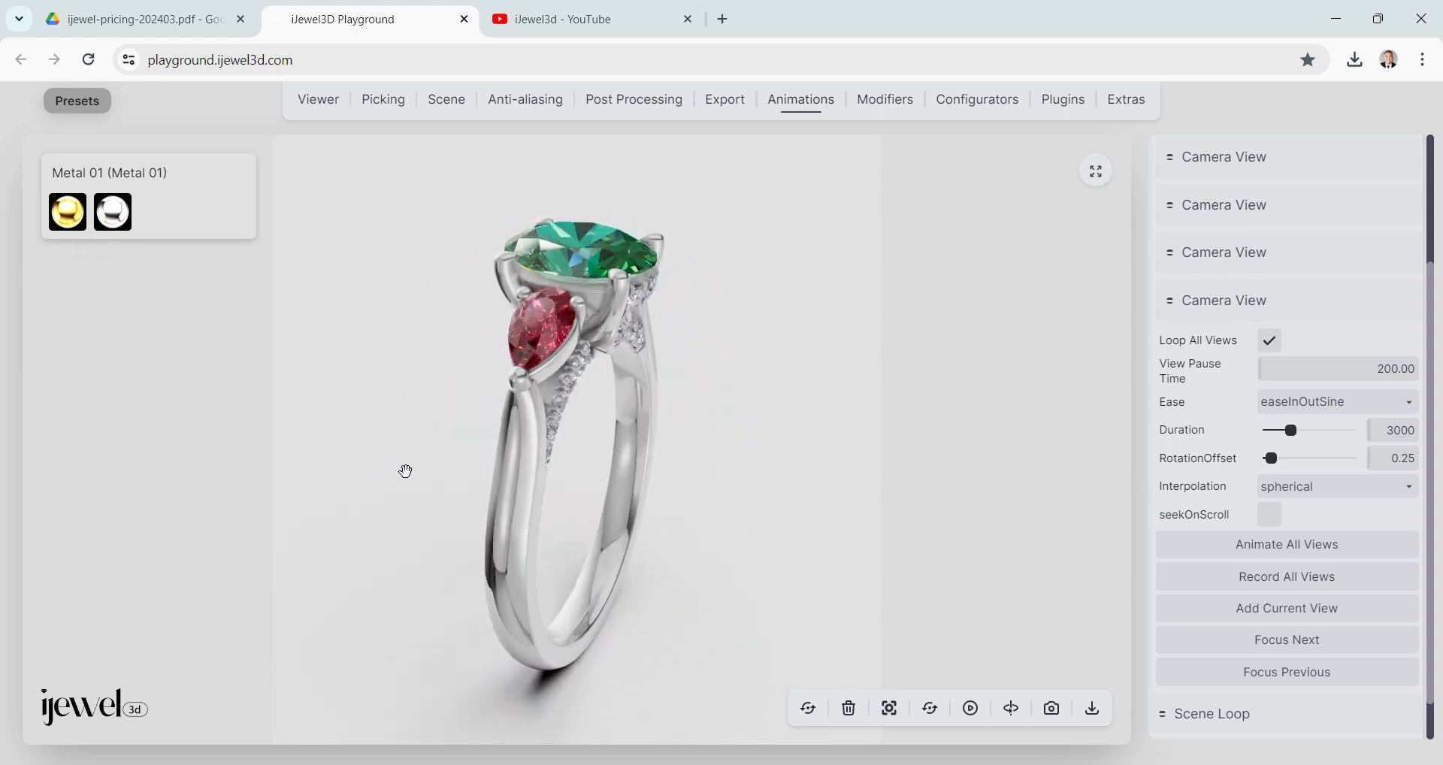
{"action": "left_click", "coordinate": [512, 456]}
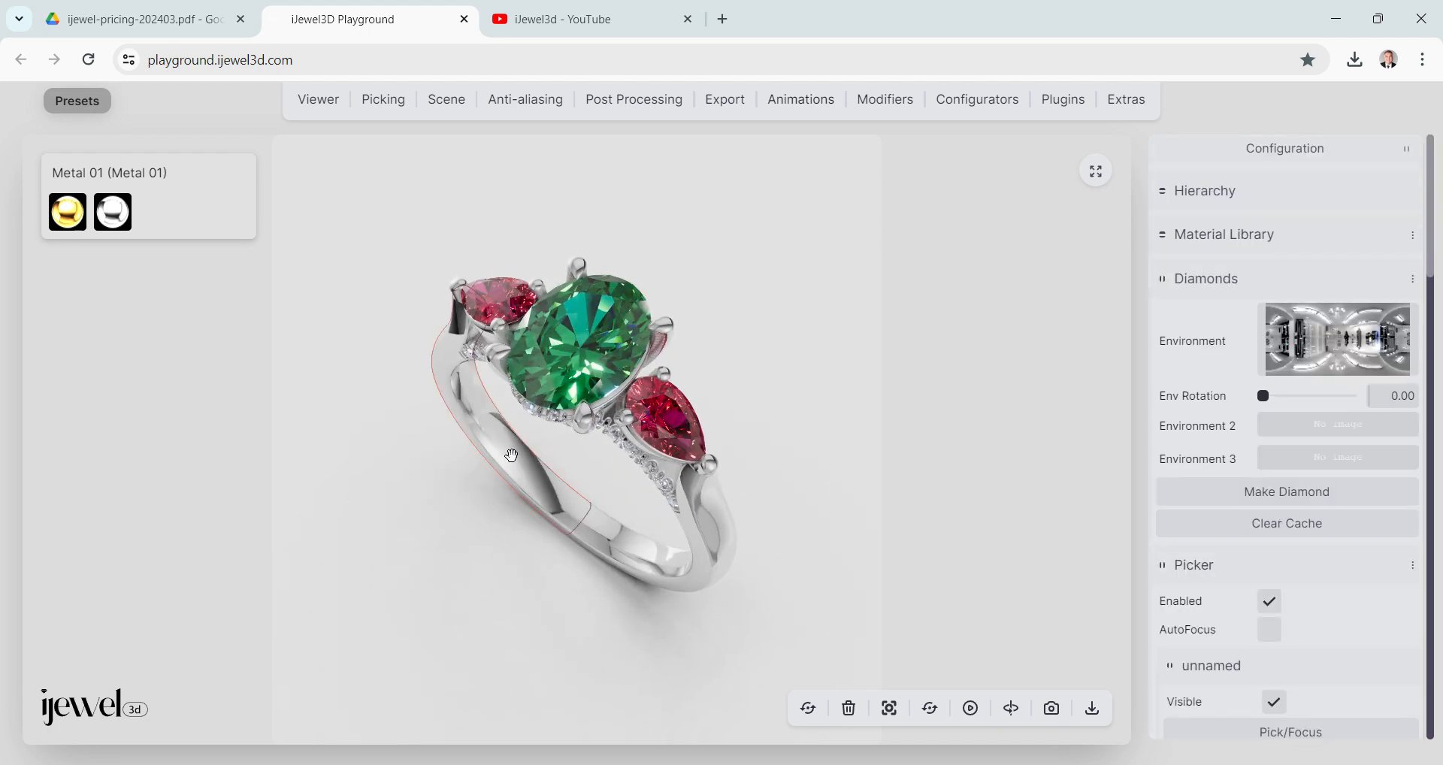
{"action": "scroll", "coordinate": [1275, 419], "scroll_direction": "down", "scroll_amount": 12}
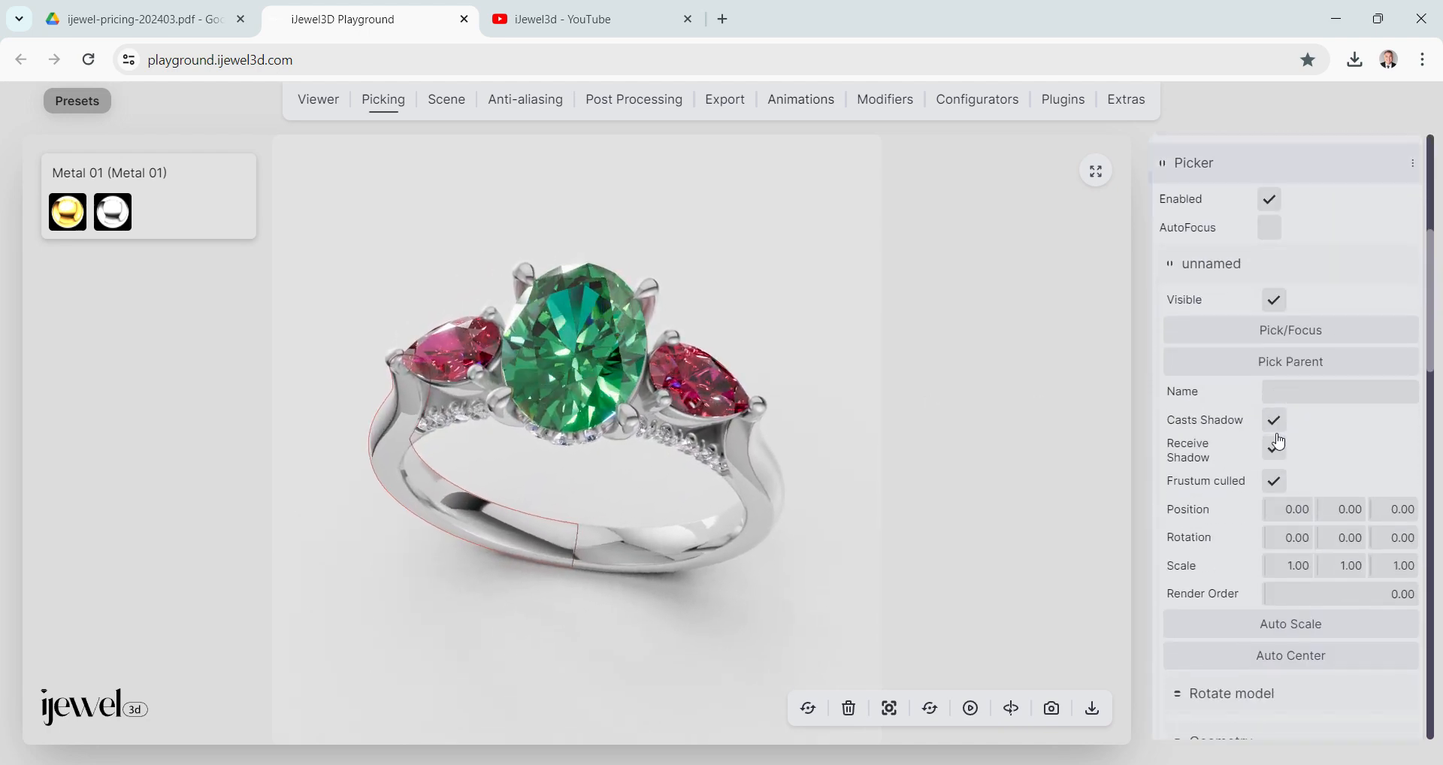
{"action": "scroll", "coordinate": [1280, 442], "scroll_direction": "down", "scroll_amount": 2}
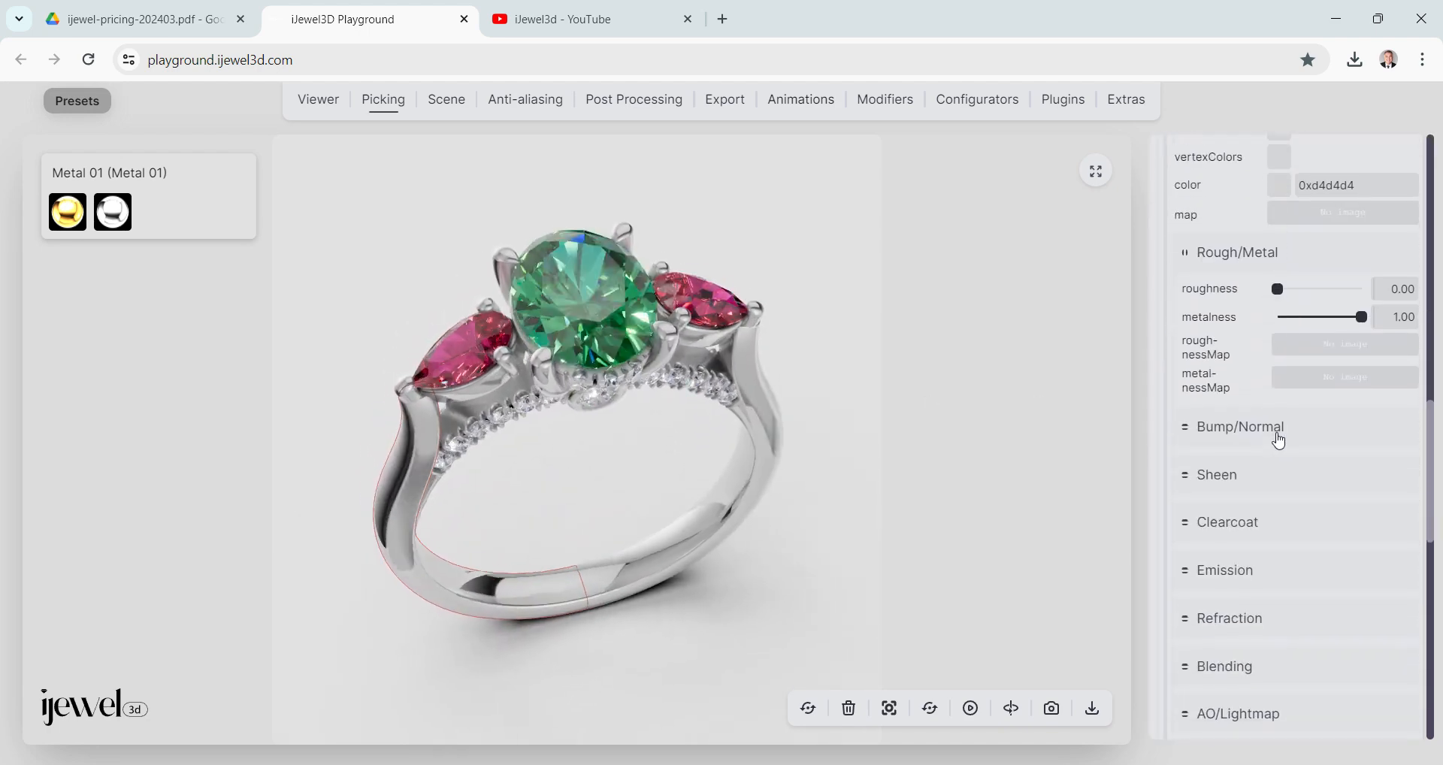
{"action": "scroll", "coordinate": [1279, 432], "scroll_direction": "up", "scroll_amount": 3}
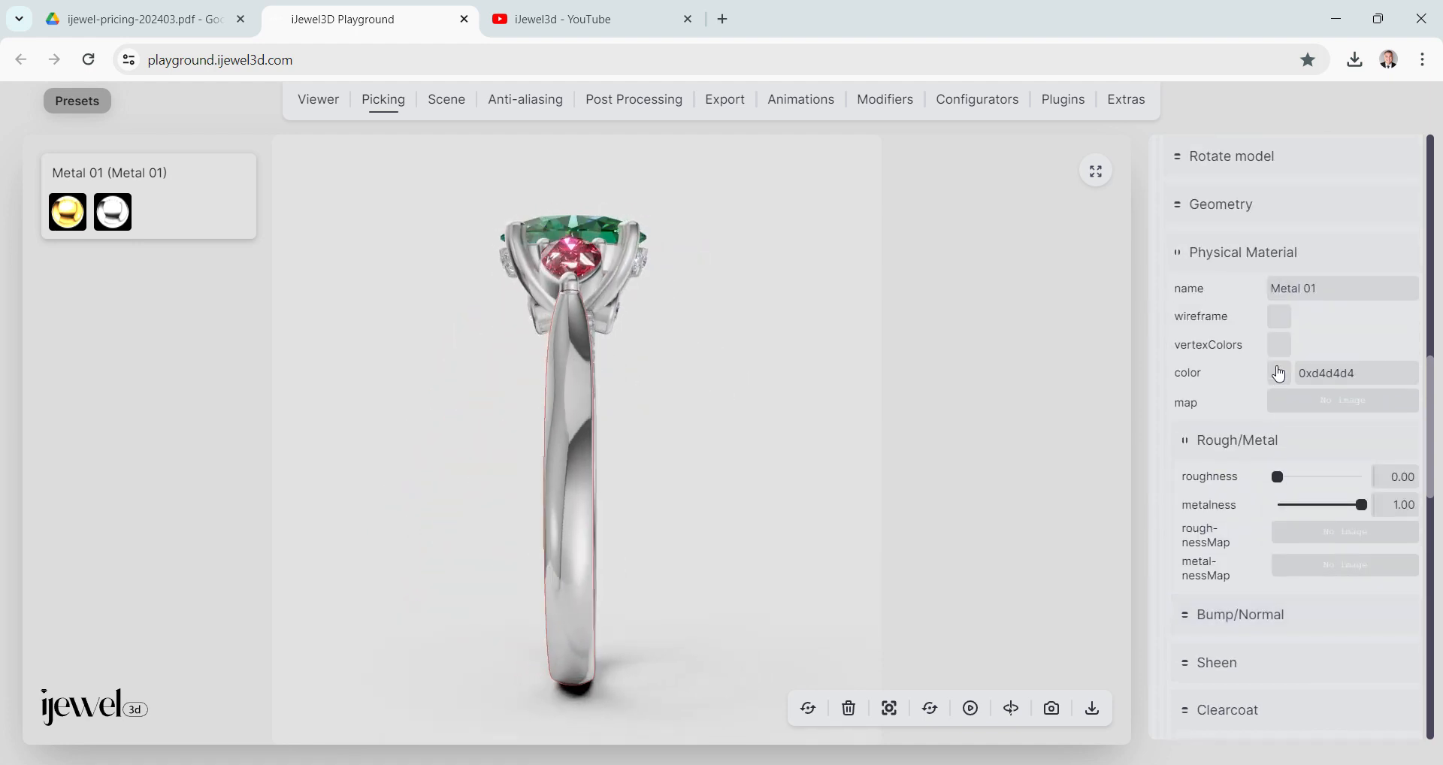
Change the Metal 01 material's colour to a rose gold tone, 0xffc5ab.
{"action": "left_click", "coordinate": [1279, 374]}
{"action": "left_click", "coordinate": [1309, 396]}
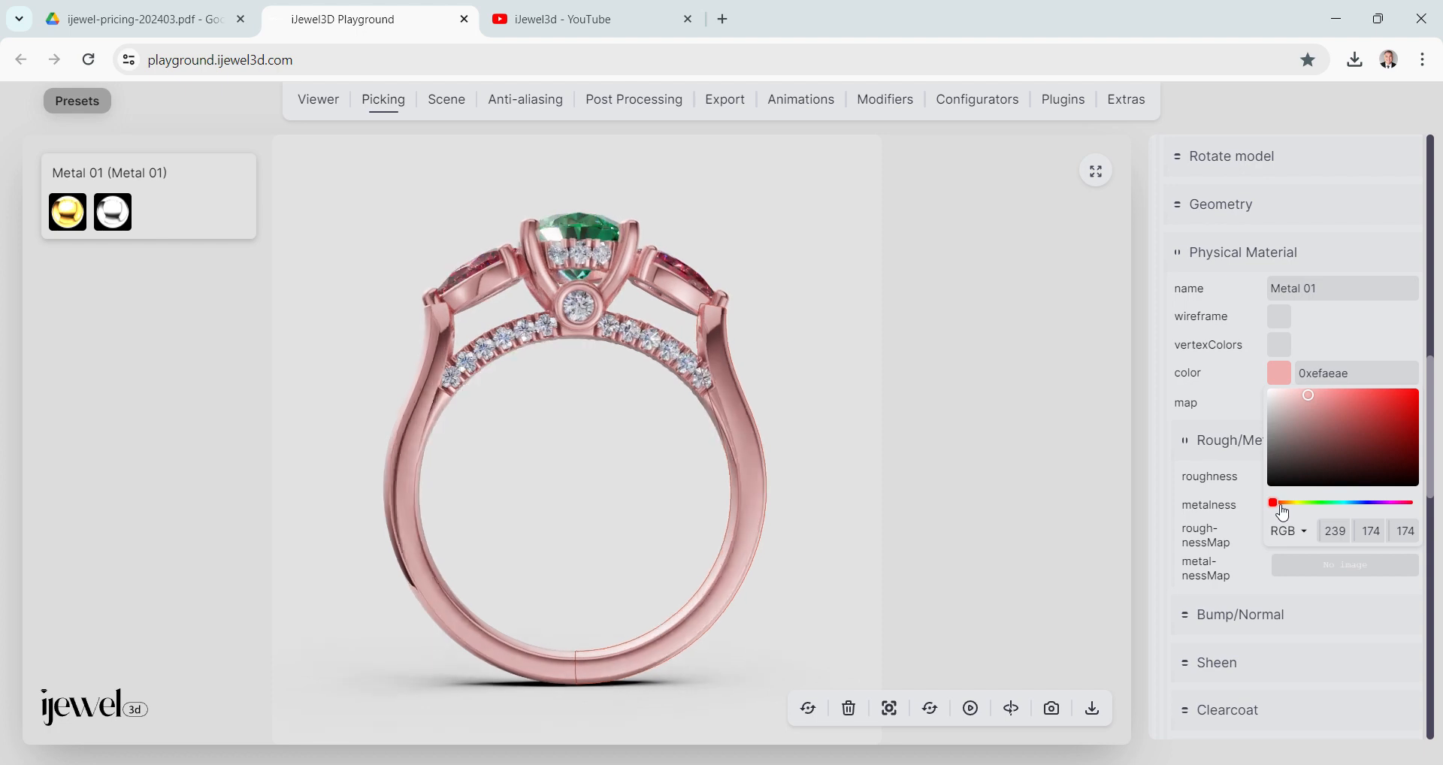
{"action": "left_click", "coordinate": [1280, 503]}
{"action": "left_click", "coordinate": [1279, 505]}
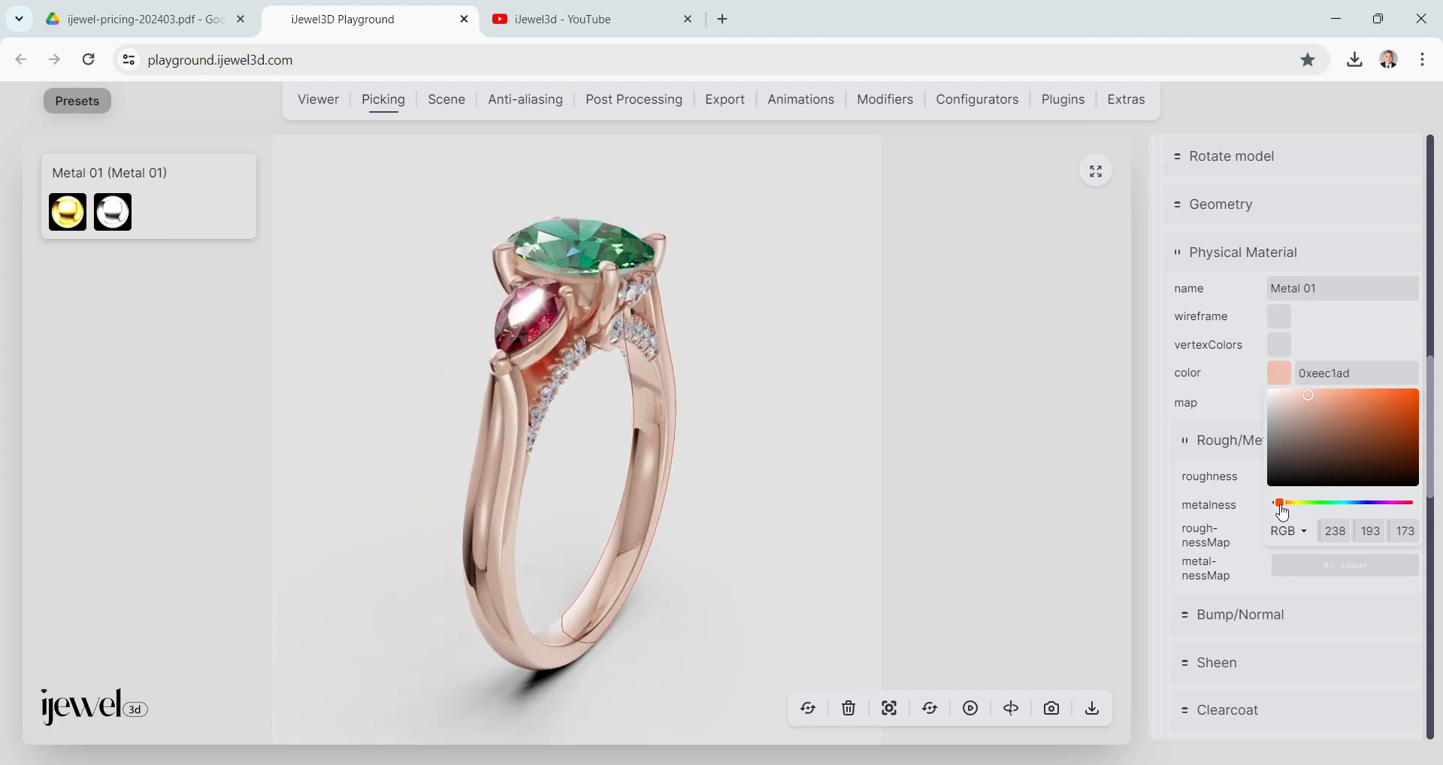
{"action": "left_click", "coordinate": [1316, 394]}
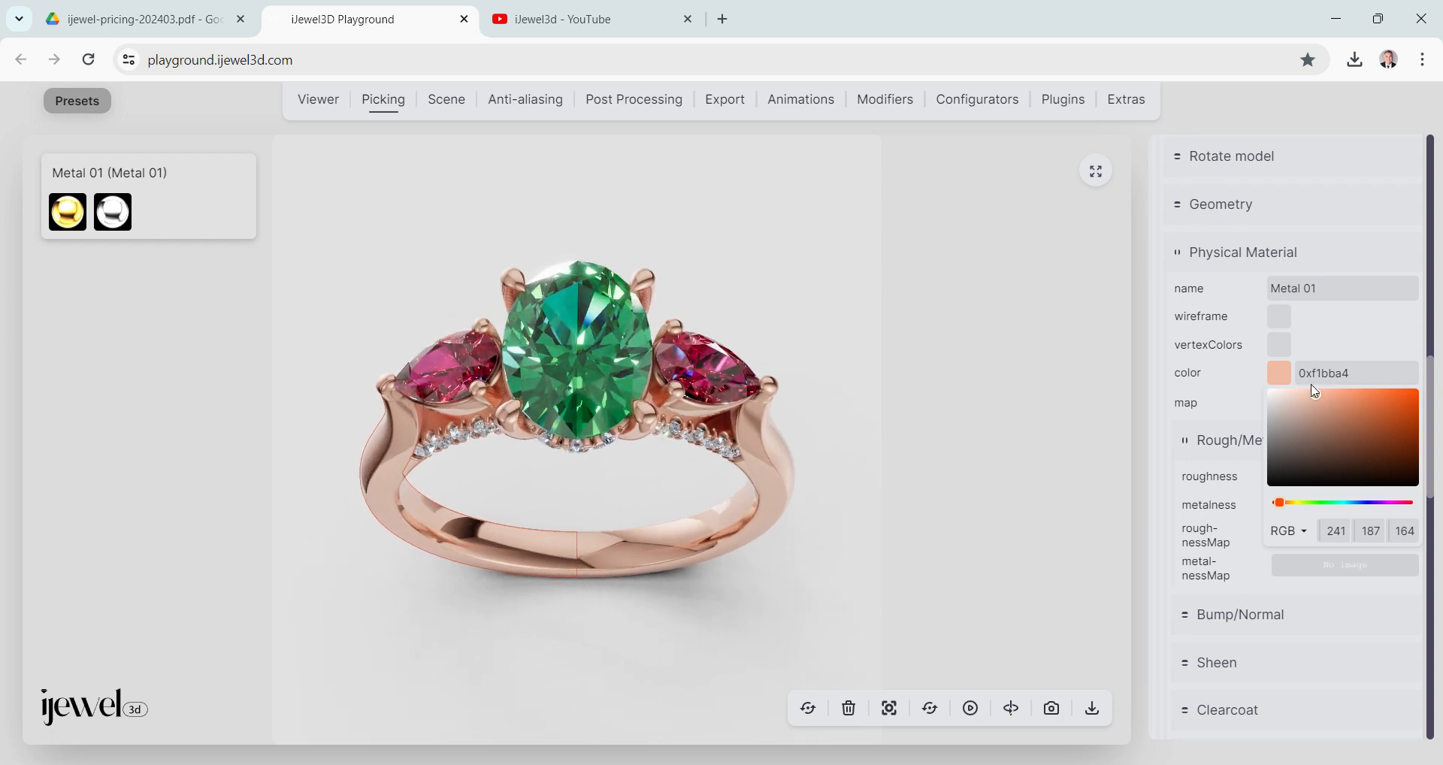
{"action": "left_click", "coordinate": [1310, 399]}
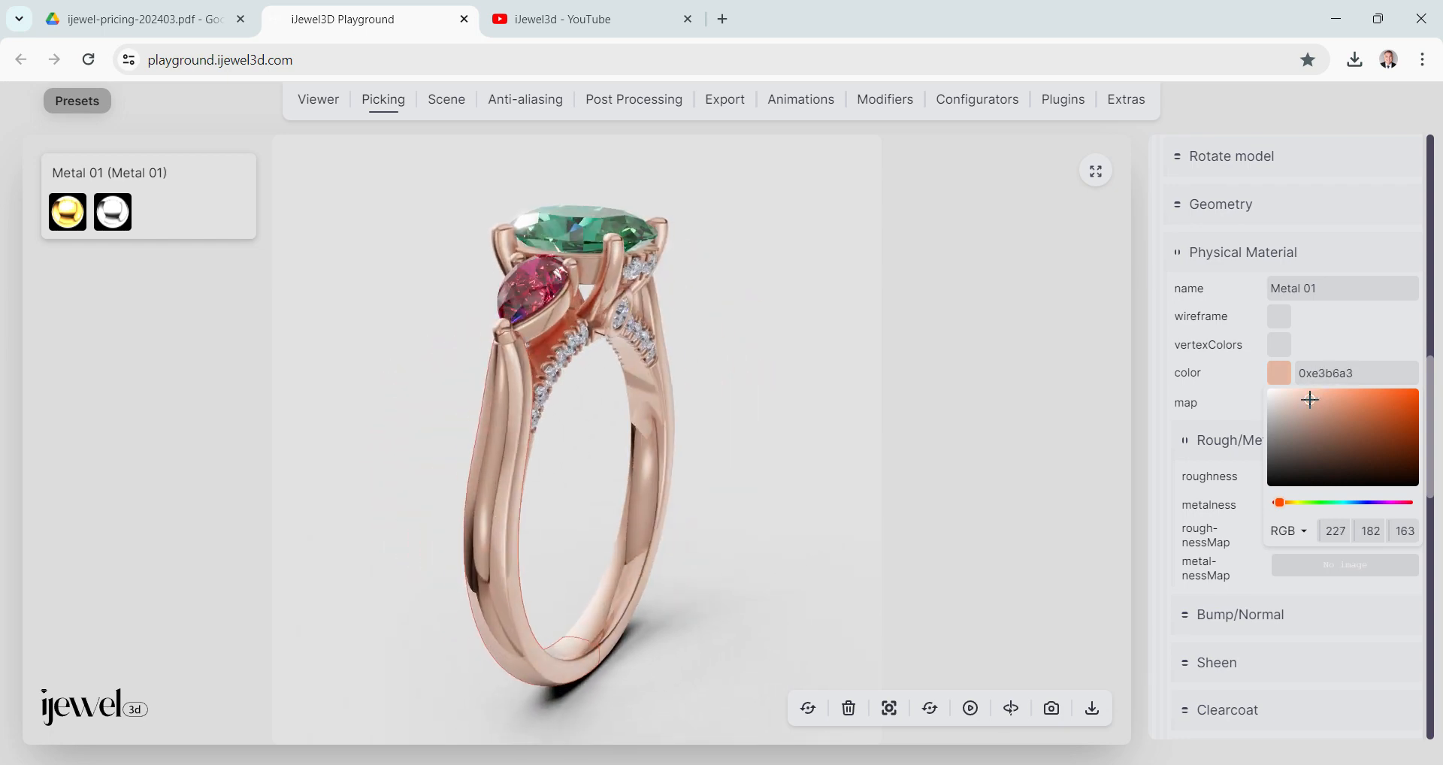
{"action": "left_click", "coordinate": [1311, 394]}
{"action": "left_click_drag", "start_coordinate": [1311, 394], "coordinate": [1320, 391]}
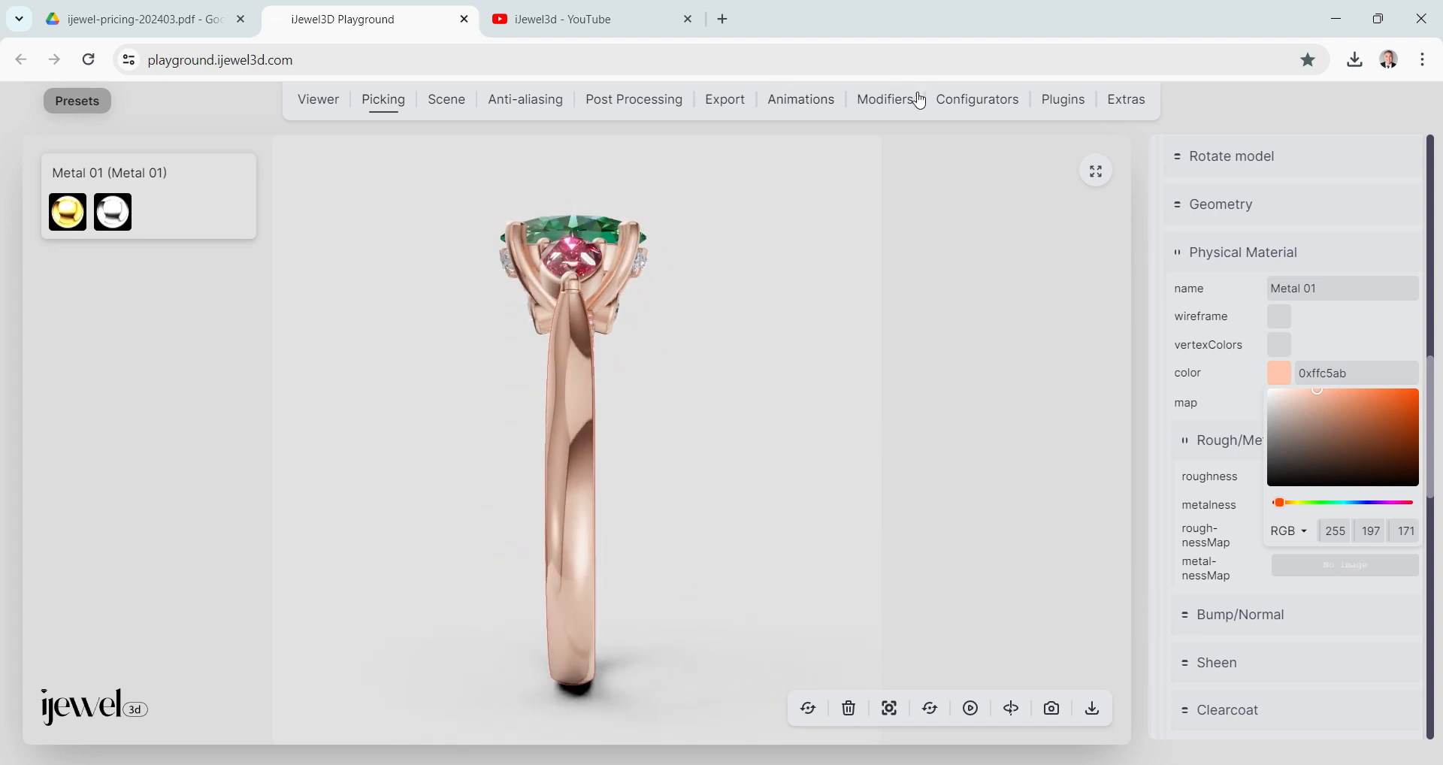
Add the rose gold material as a variation in the Material Configurator and try the three metals on the ring, ending on yellow gold.
{"action": "left_click", "coordinate": [970, 101]}
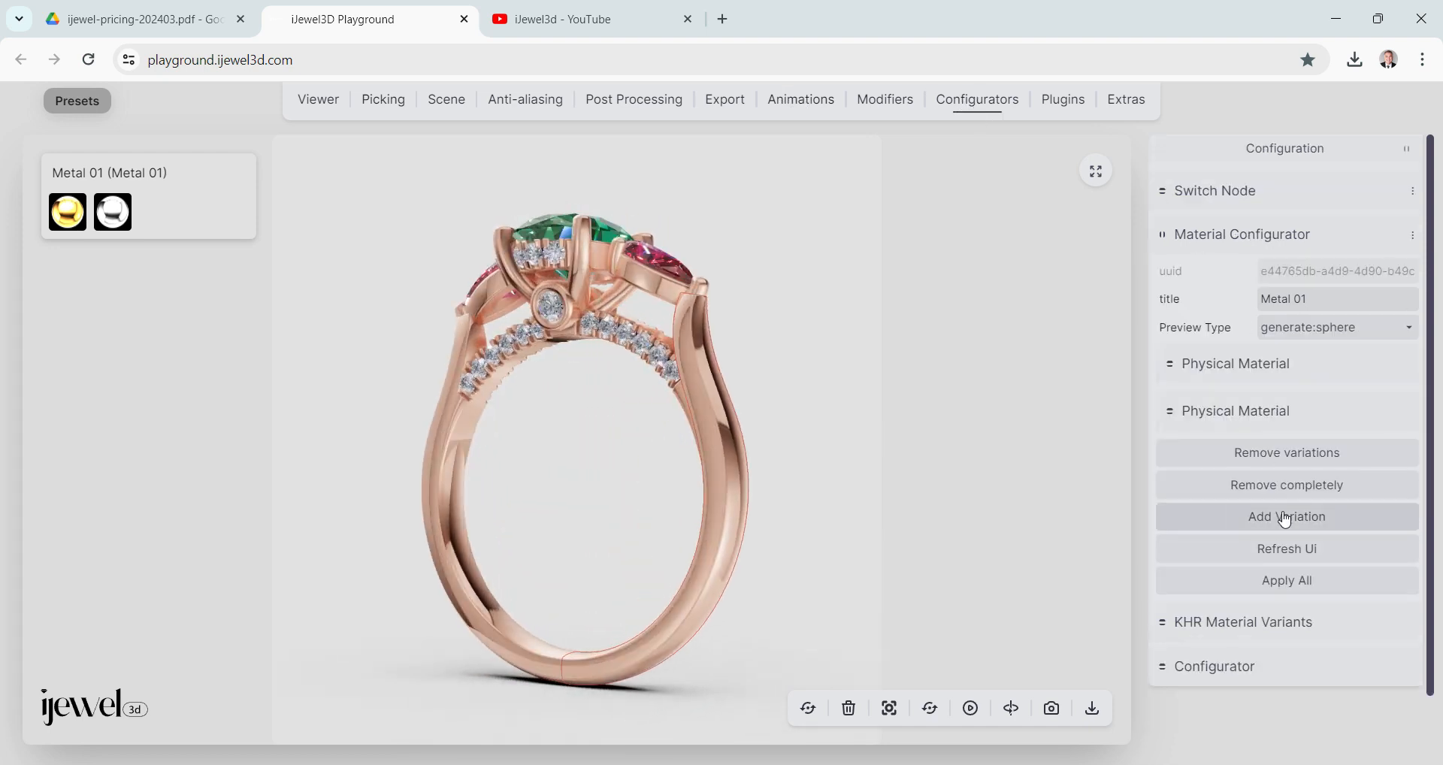
{"action": "left_click", "coordinate": [1287, 517]}
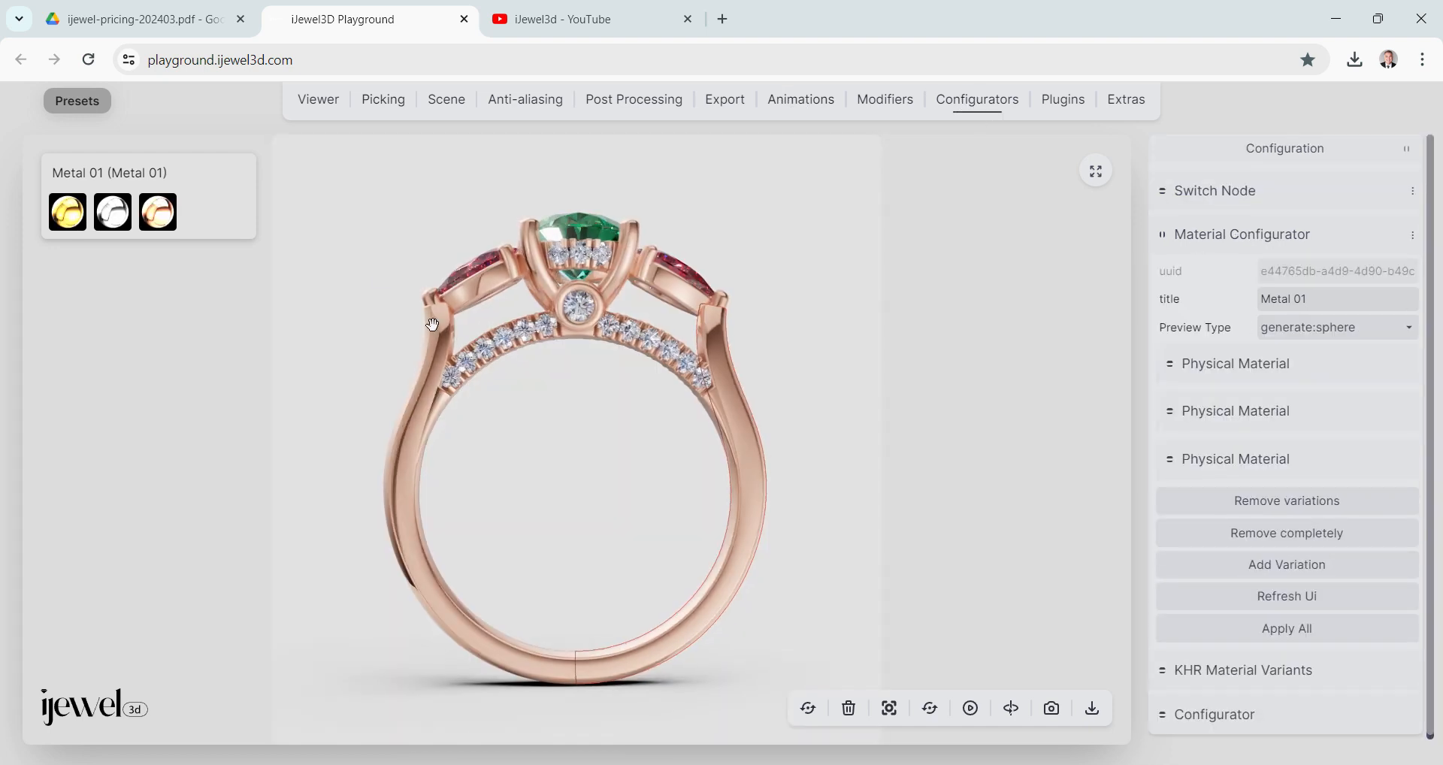
{"action": "left_click", "coordinate": [110, 218]}
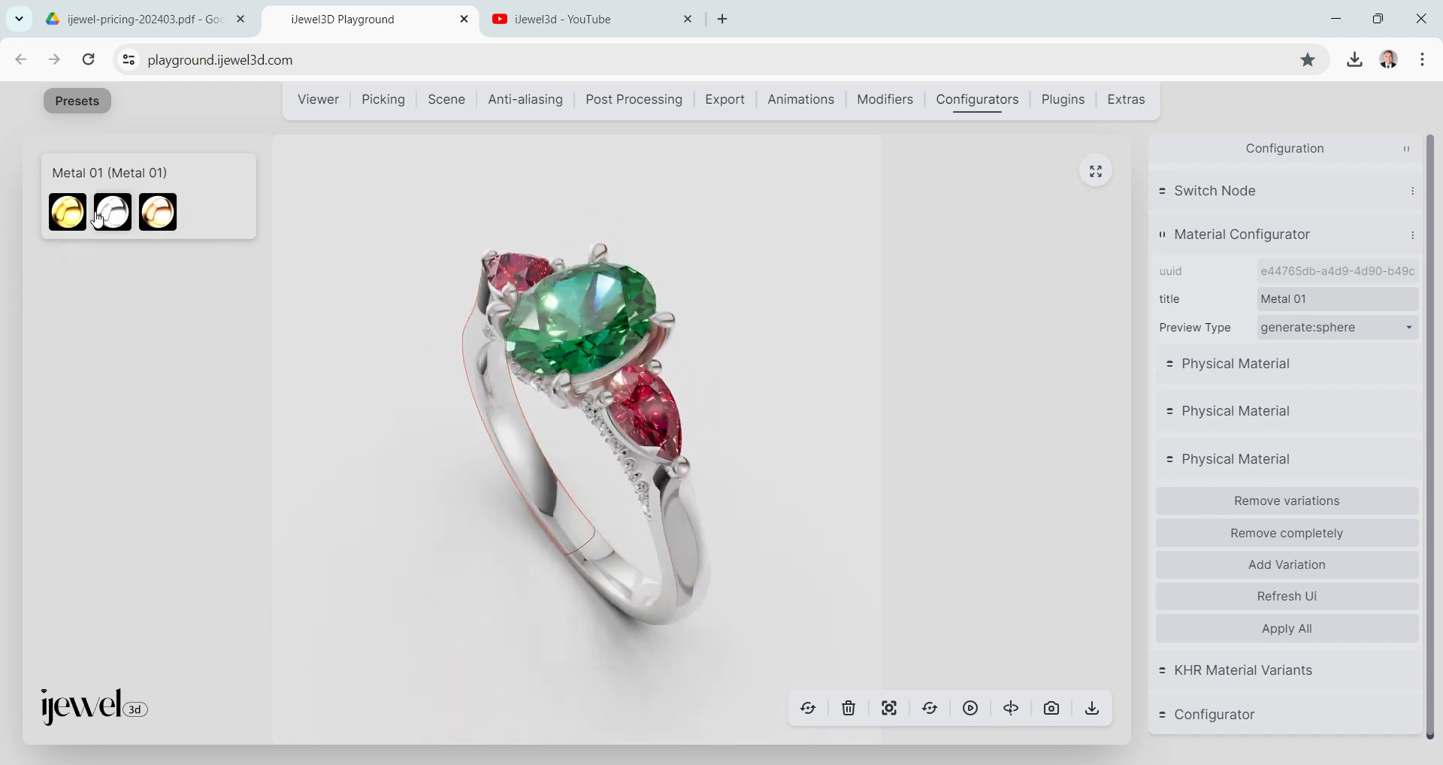
{"action": "left_click", "coordinate": [67, 213]}
{"action": "left_click", "coordinate": [103, 220]}
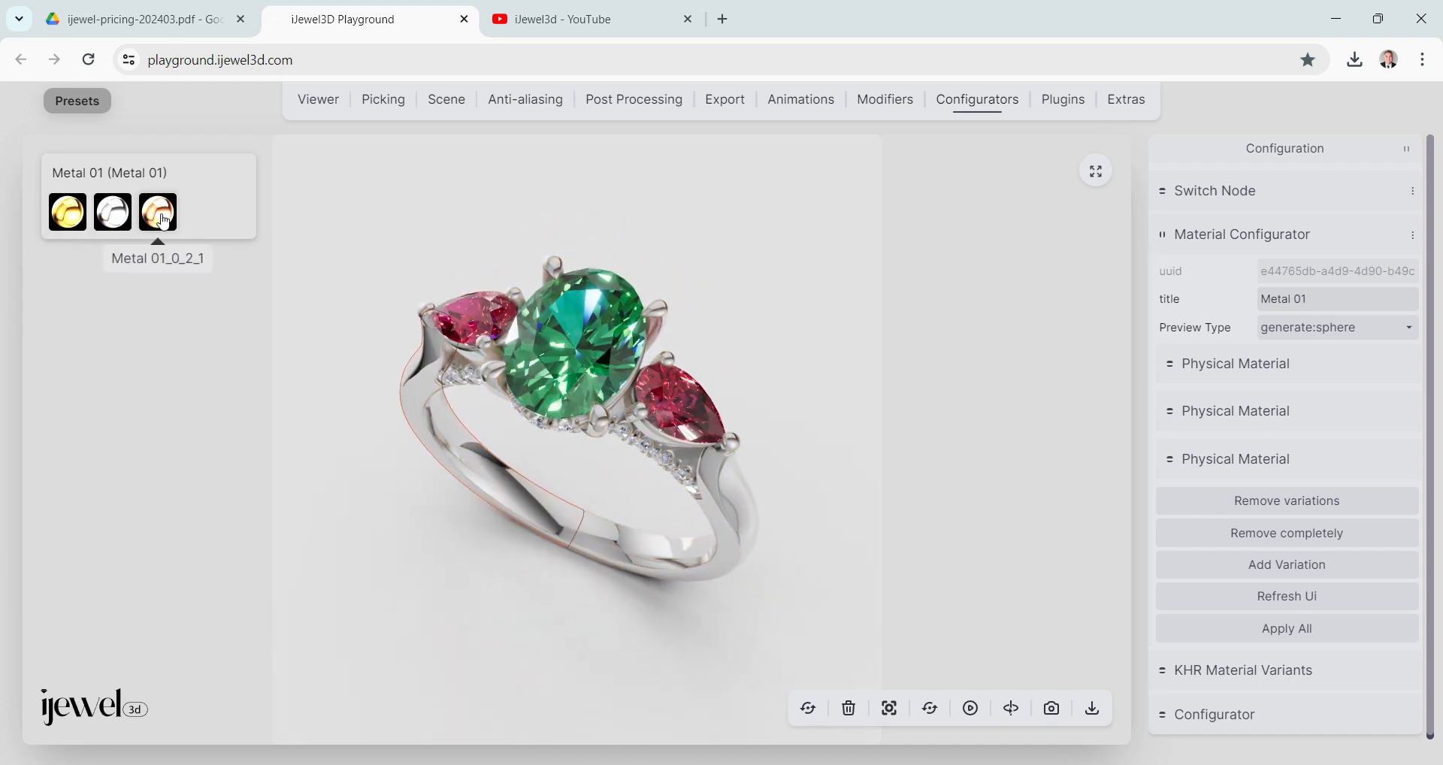
{"action": "left_click", "coordinate": [162, 220]}
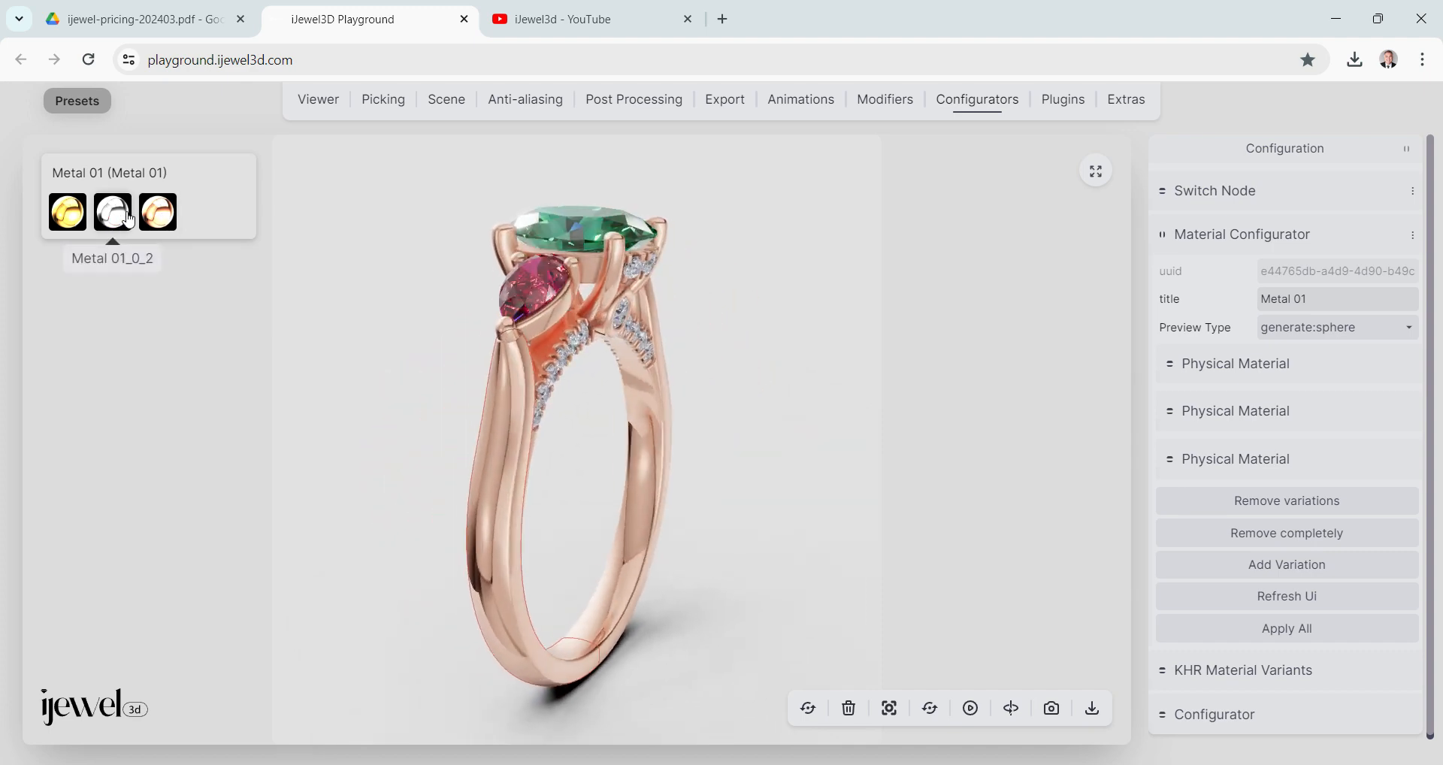
{"action": "left_click", "coordinate": [71, 215]}
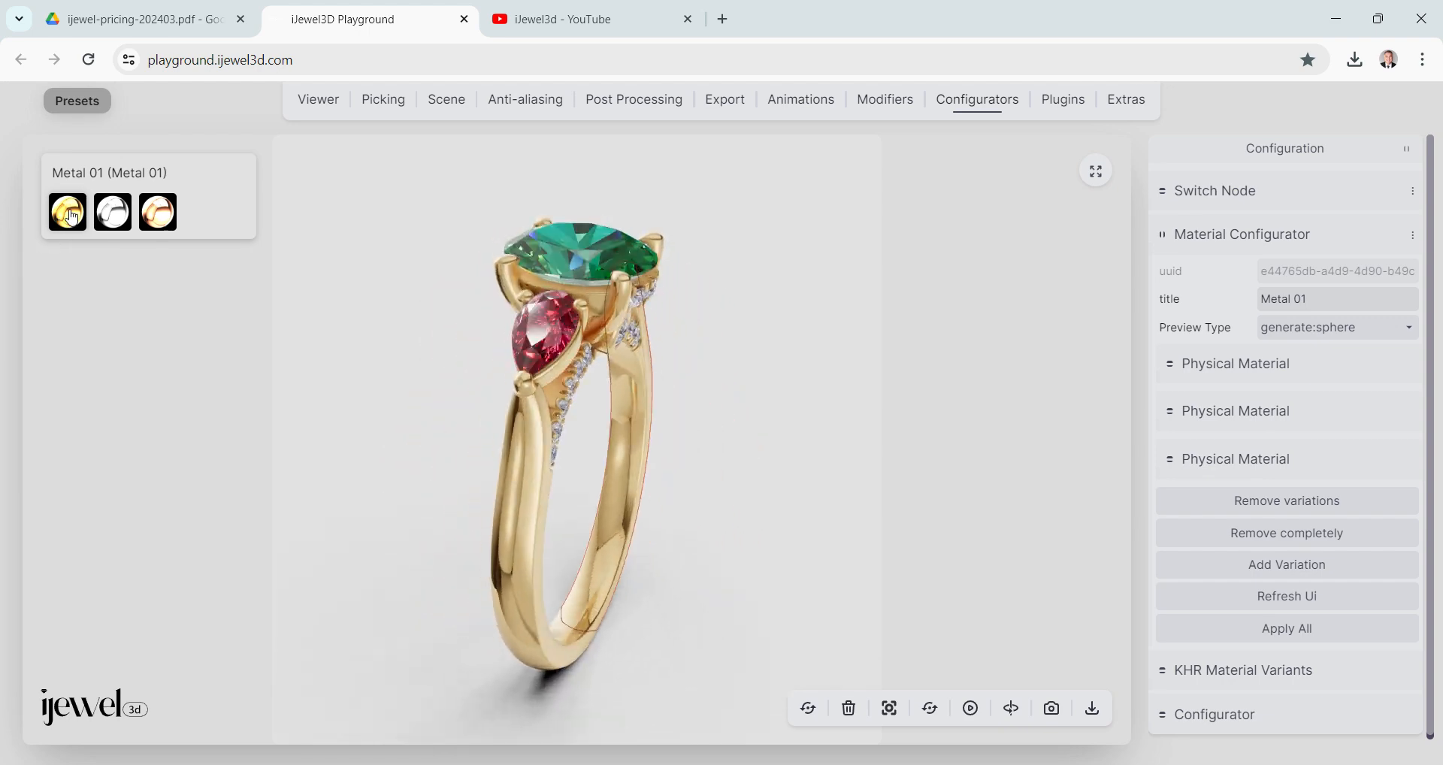
Rename the yellow metal variation in the Material Configurator as Gold.
{"action": "left_click", "coordinate": [1236, 365]}
{"action": "double_click", "coordinate": [1318, 401]}
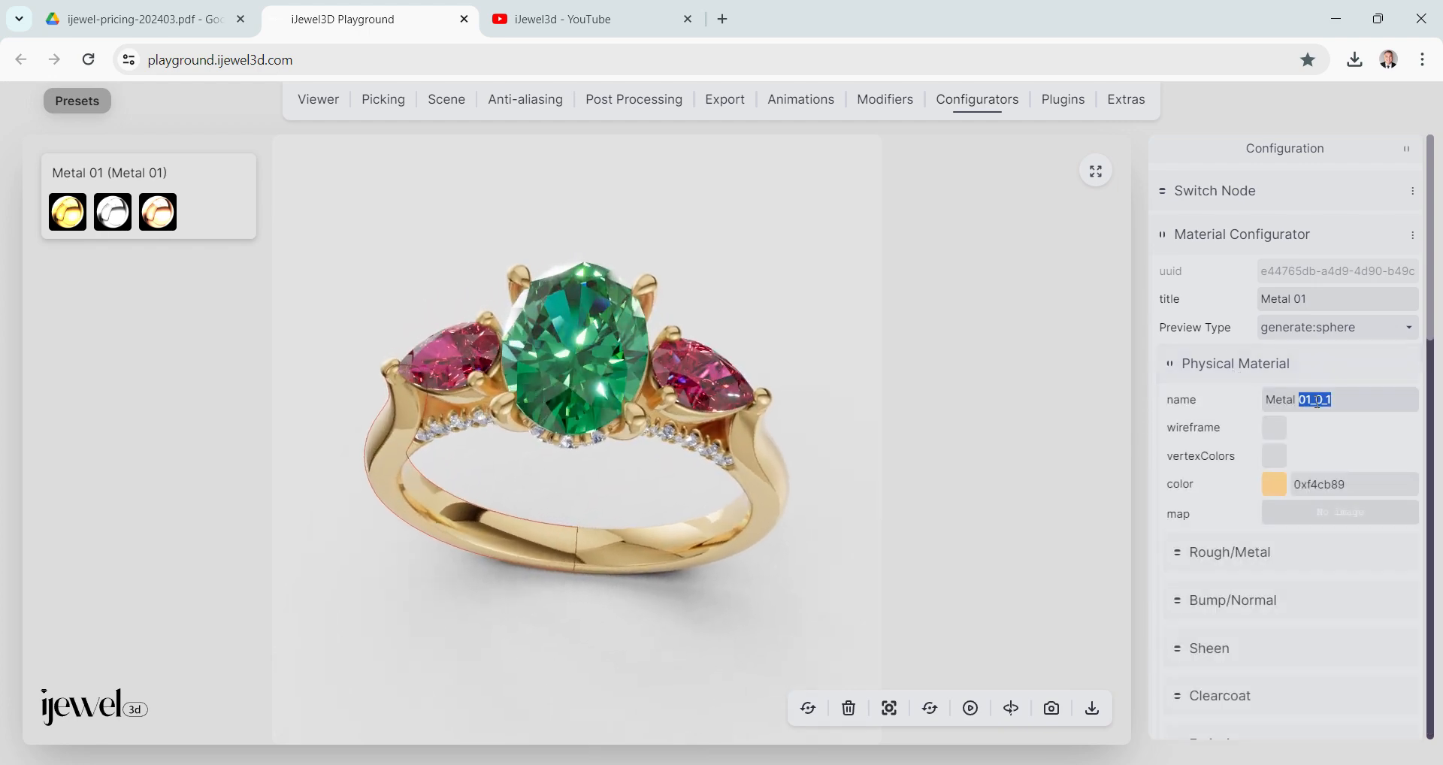
{"action": "triple_click", "coordinate": [1318, 401]}
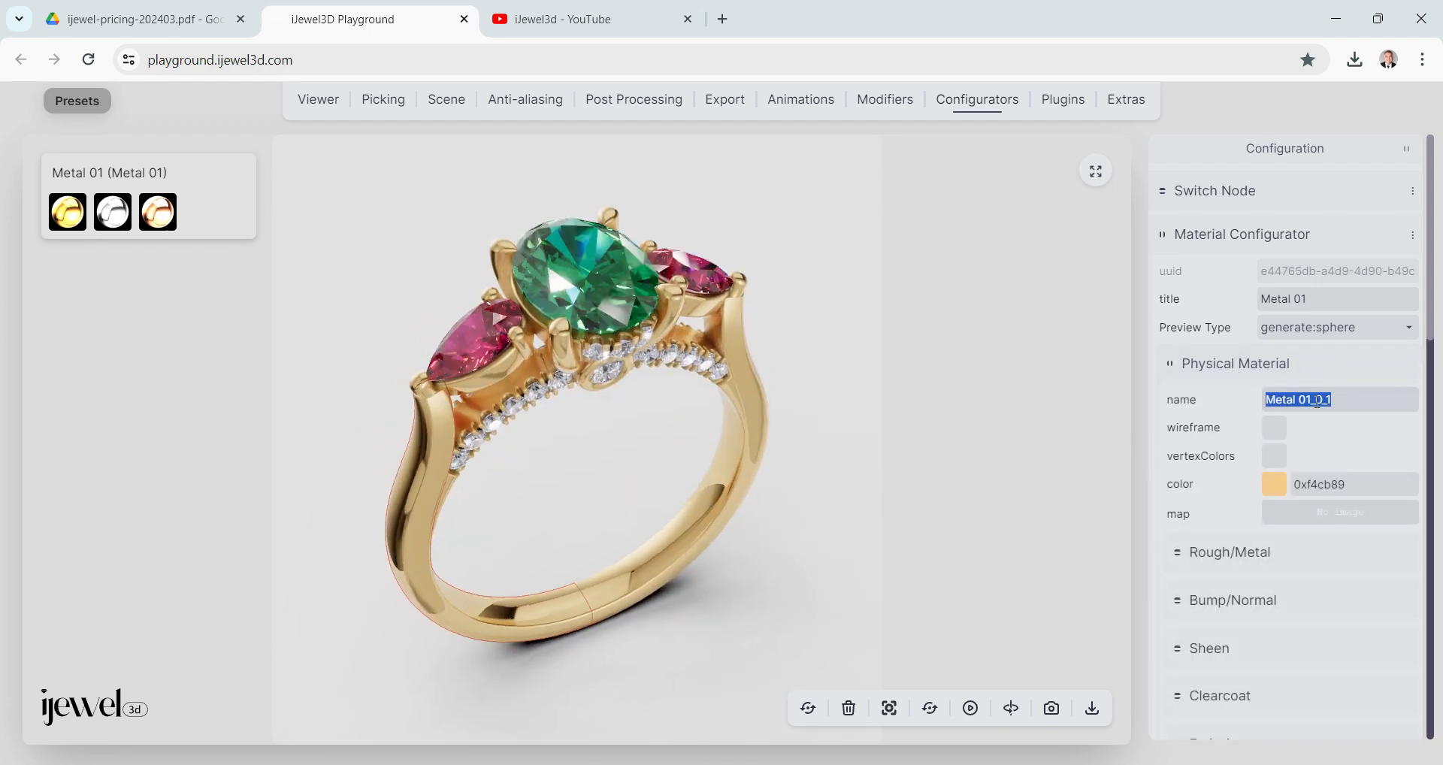
{"action": "type", "text": "Go"}
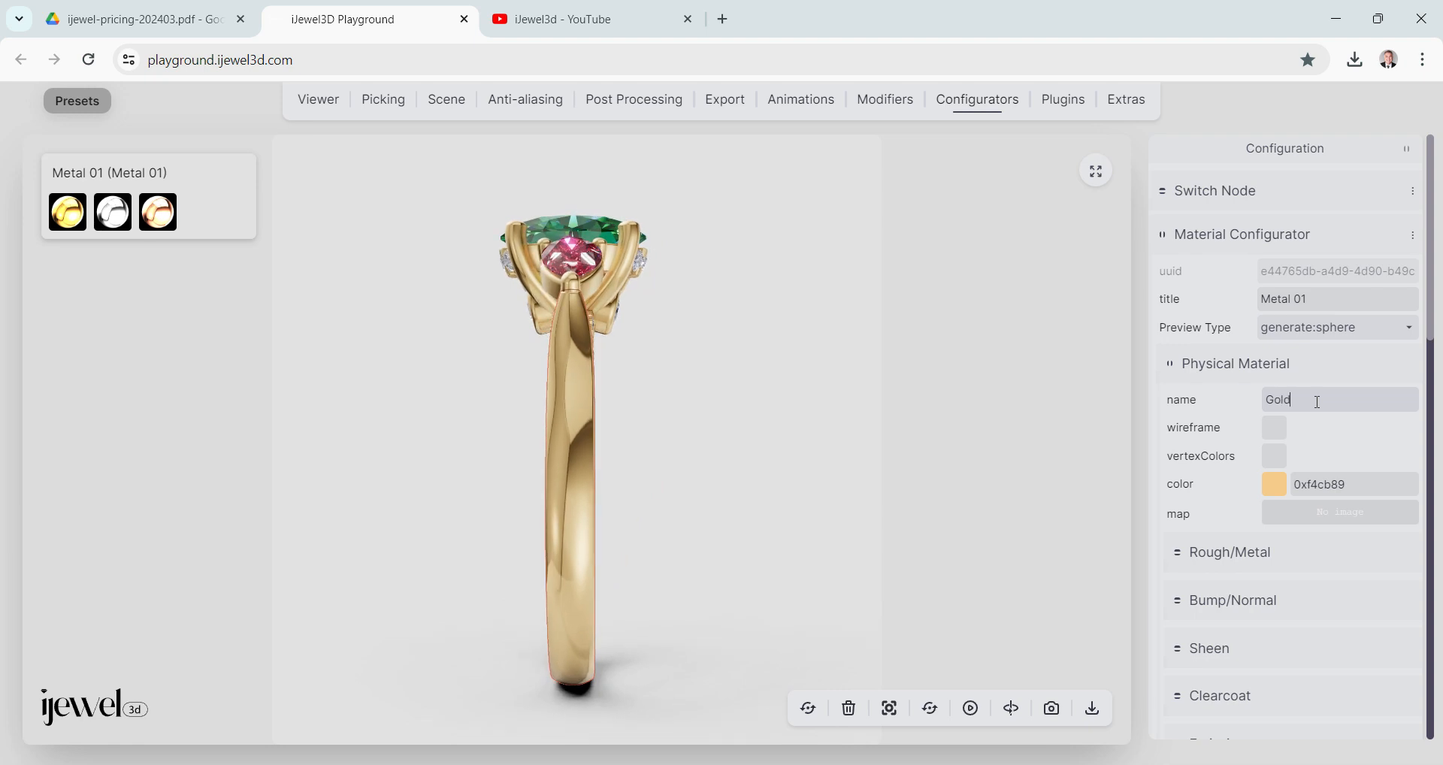
{"action": "type", "text": "ld"}
{"action": "left_click", "coordinate": [1241, 364]}
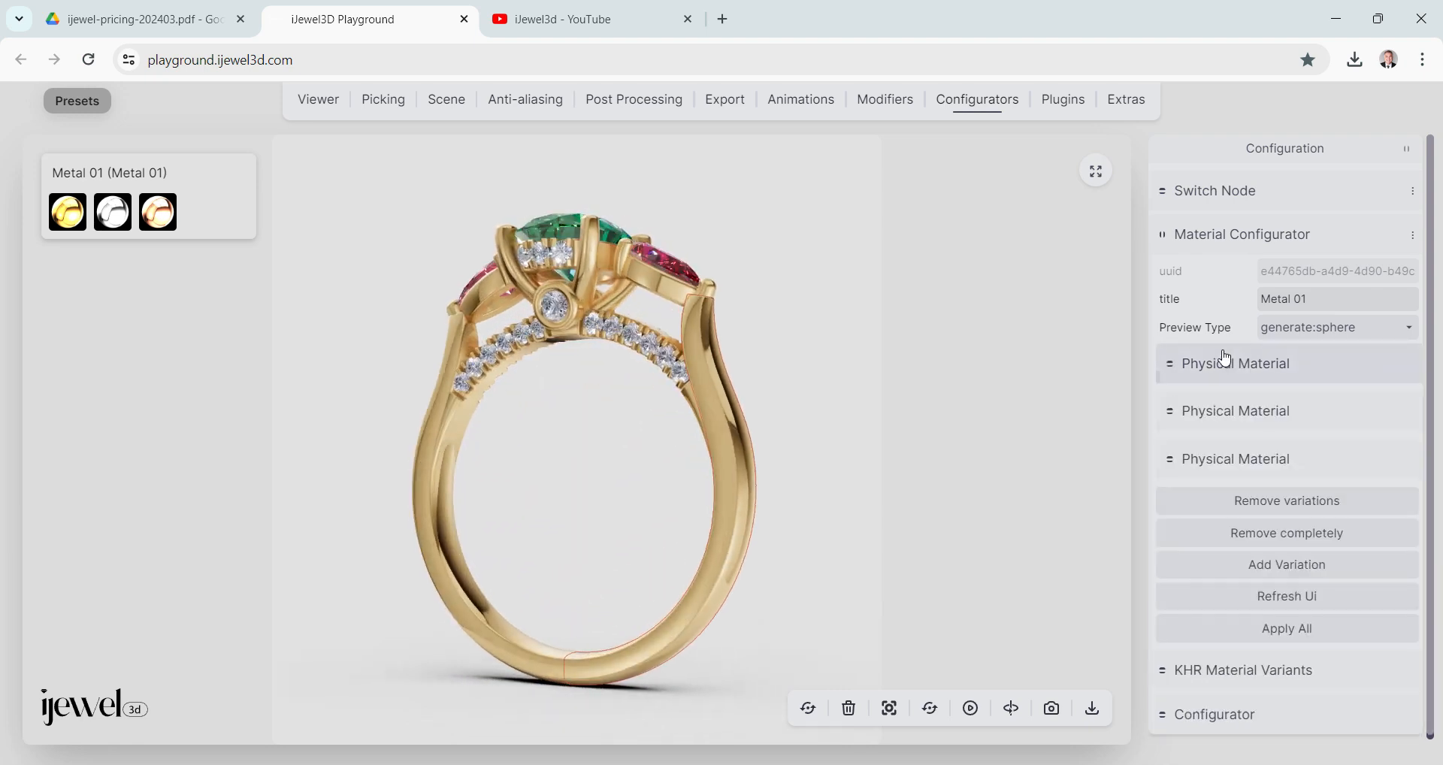
Rename the white metal variation in the Material Configurator as White Gold.
{"action": "left_click", "coordinate": [1244, 412]}
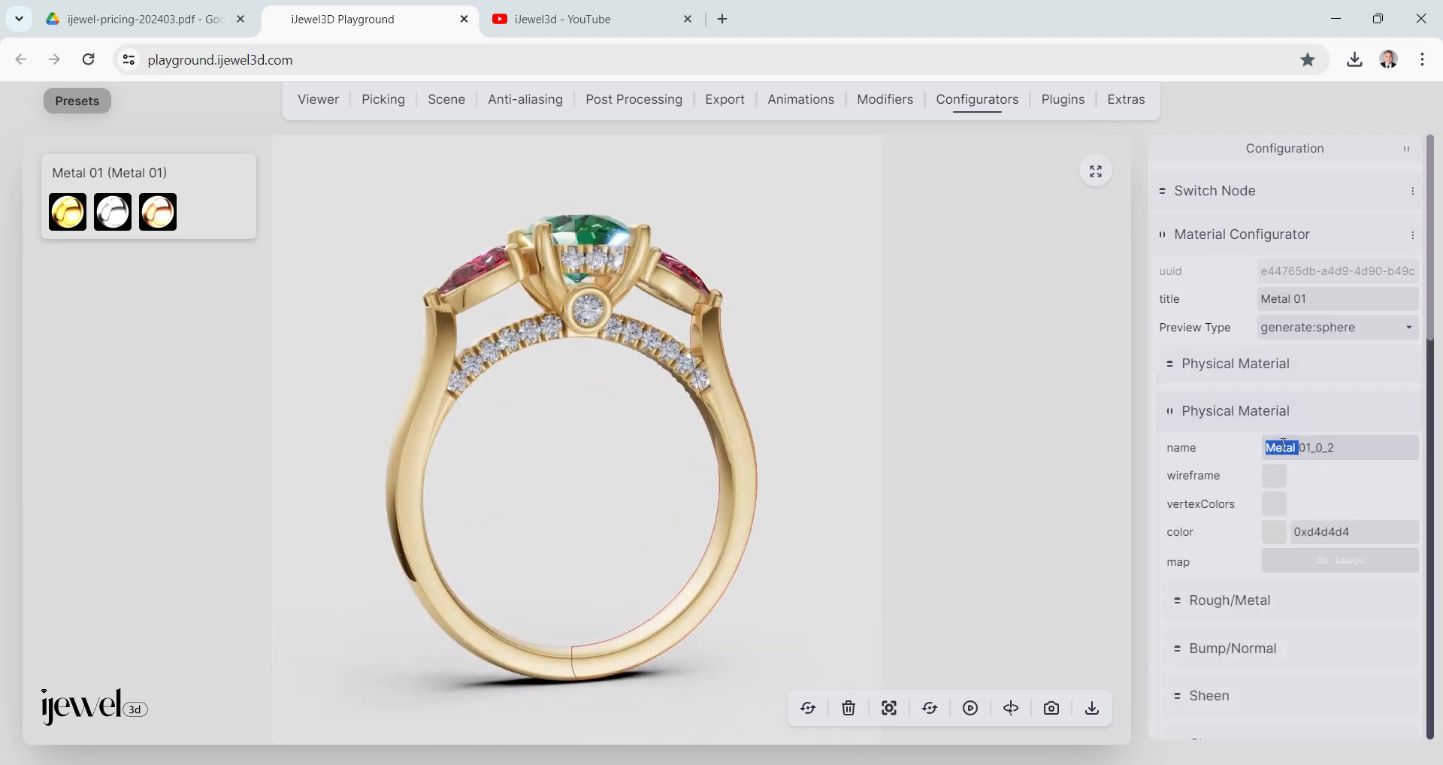
{"action": "triple_click", "coordinate": [1284, 446]}
{"action": "type", "text": "White Gold"}
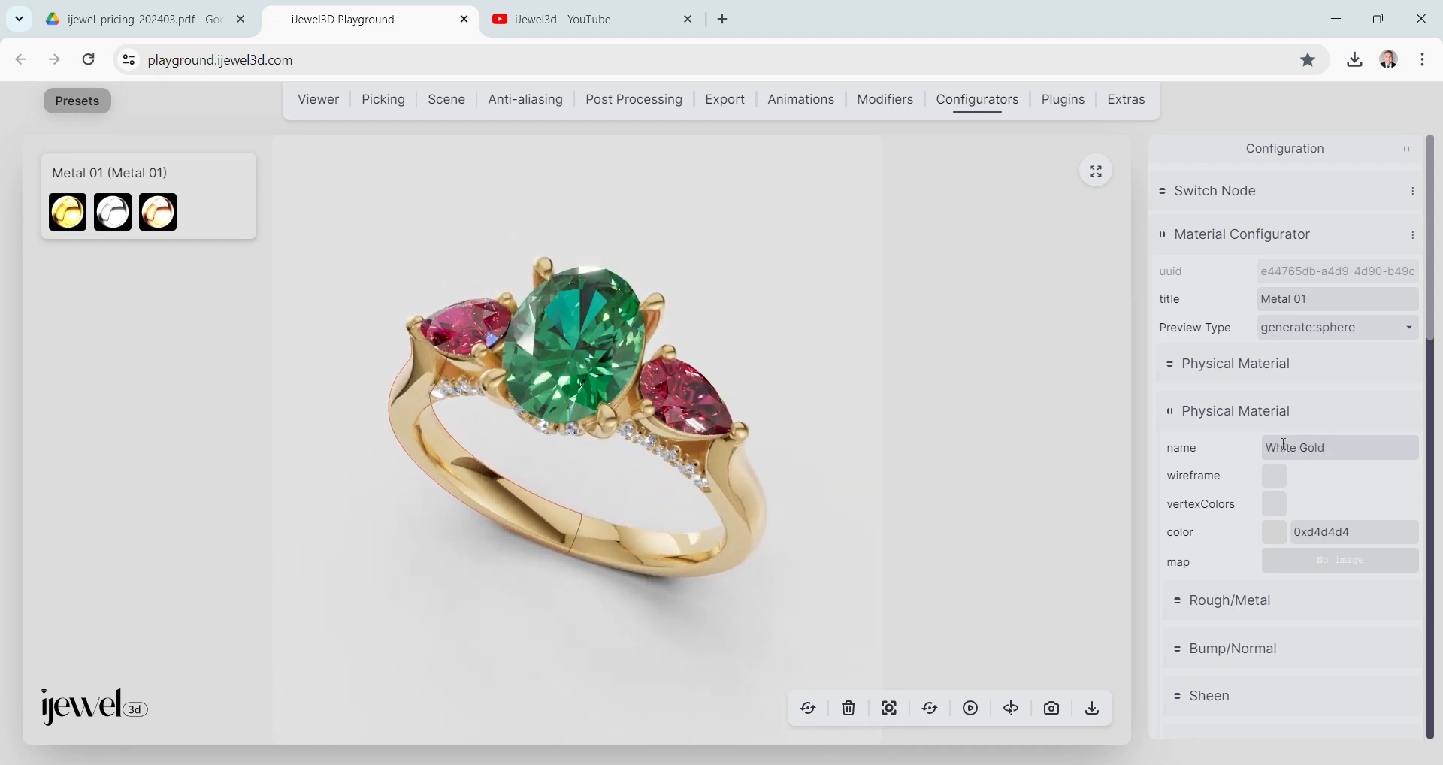
{"action": "left_click", "coordinate": [1237, 411]}
Rename the rose-coloured metal variation in the Material Configurator as Rose Gold.
{"action": "left_click", "coordinate": [1241, 460]}
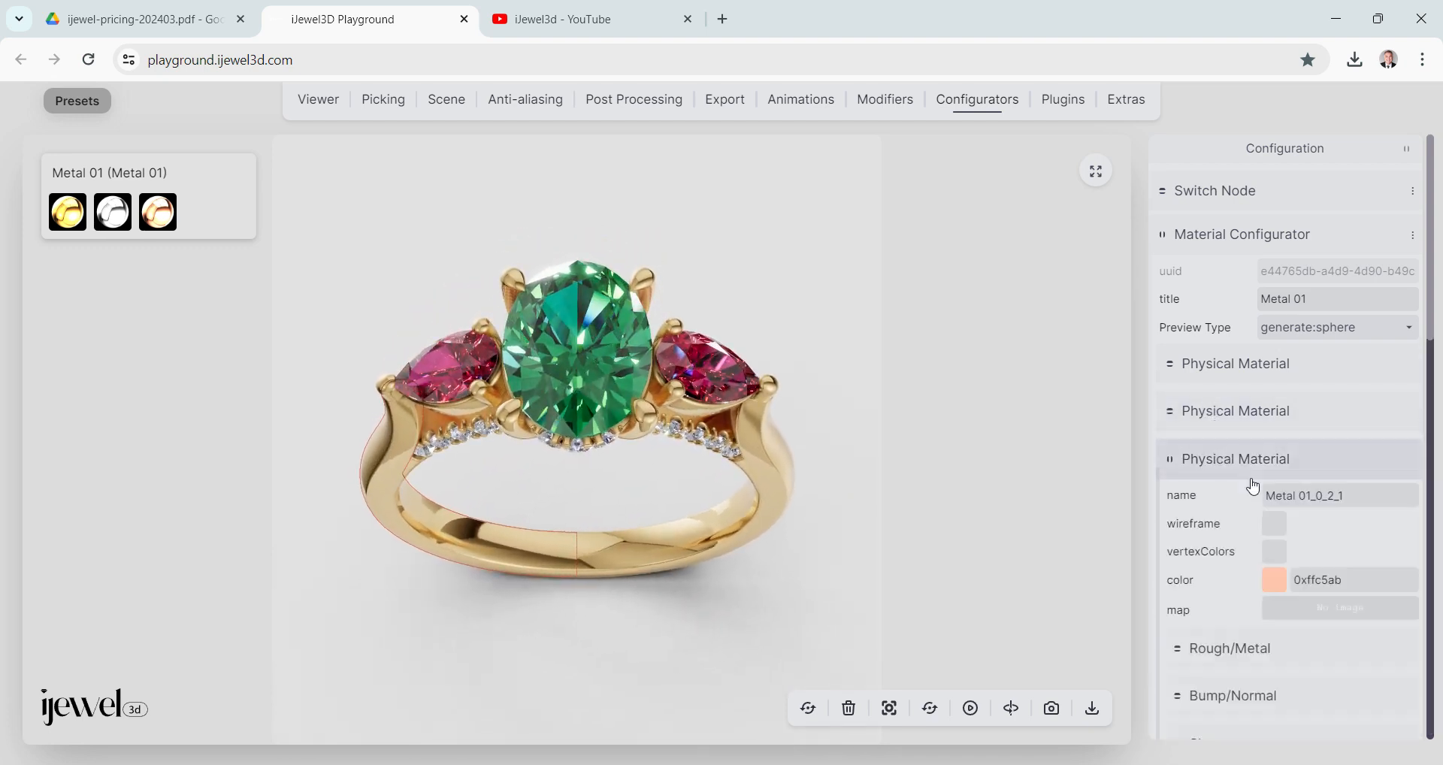
{"action": "triple_click", "coordinate": [1309, 495]}
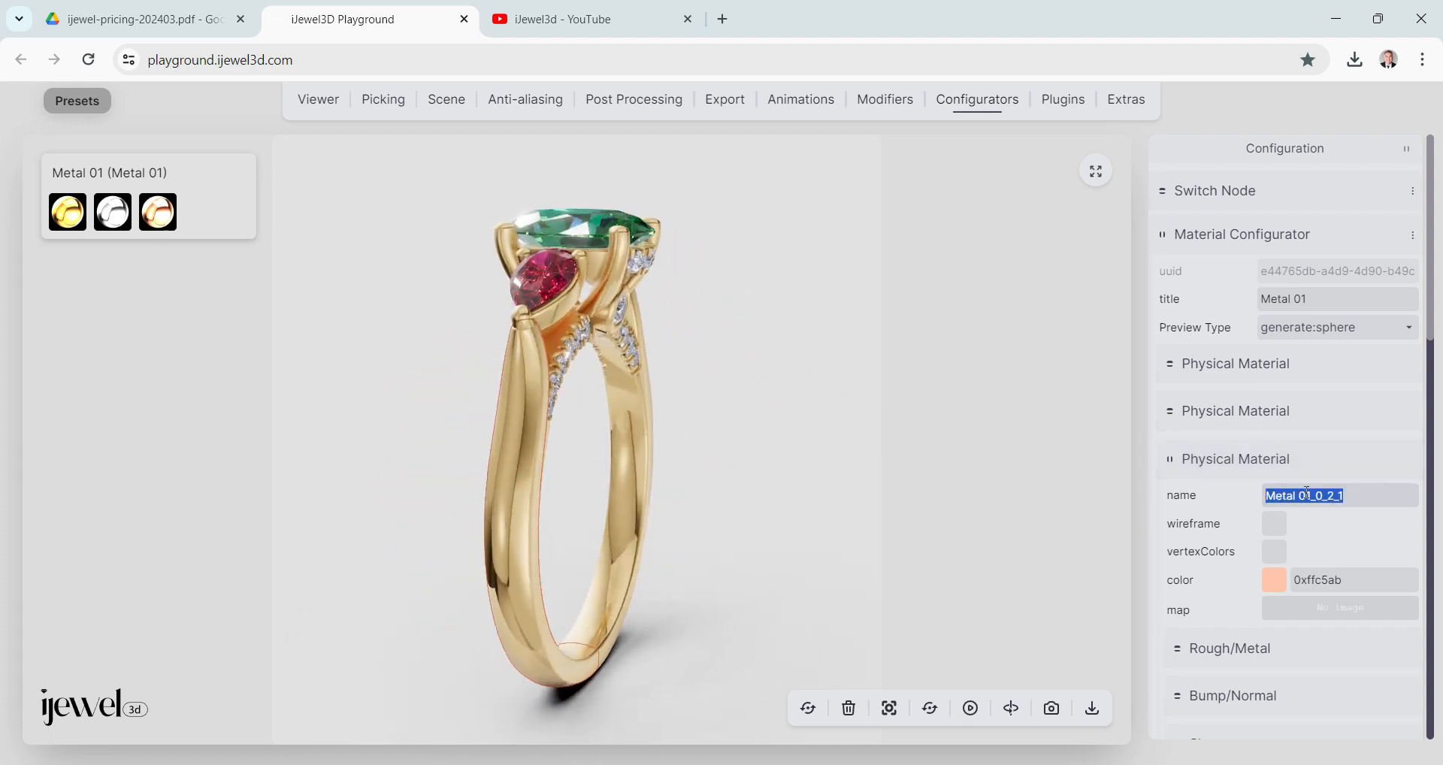
{"action": "type", "text": "R"}
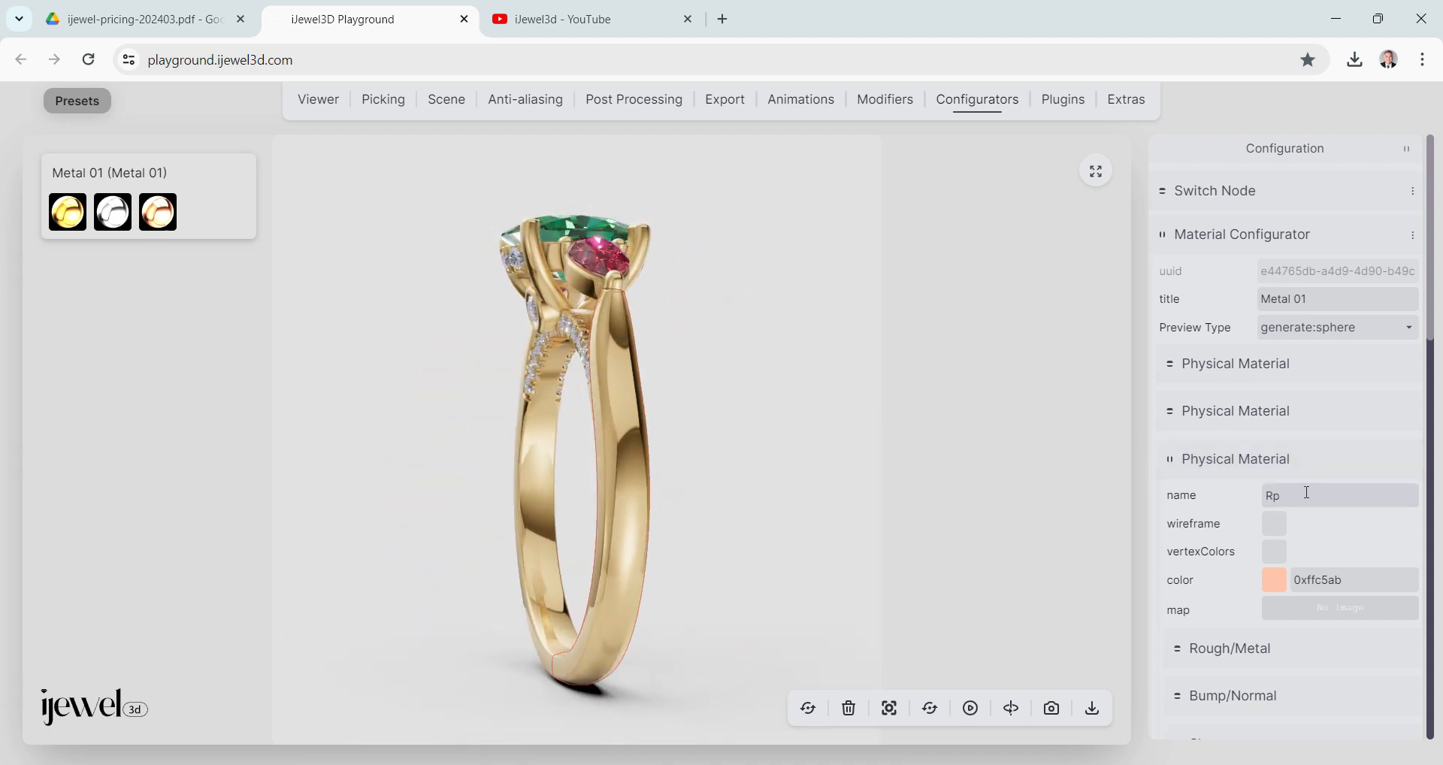
{"action": "type", "text": "ose"}
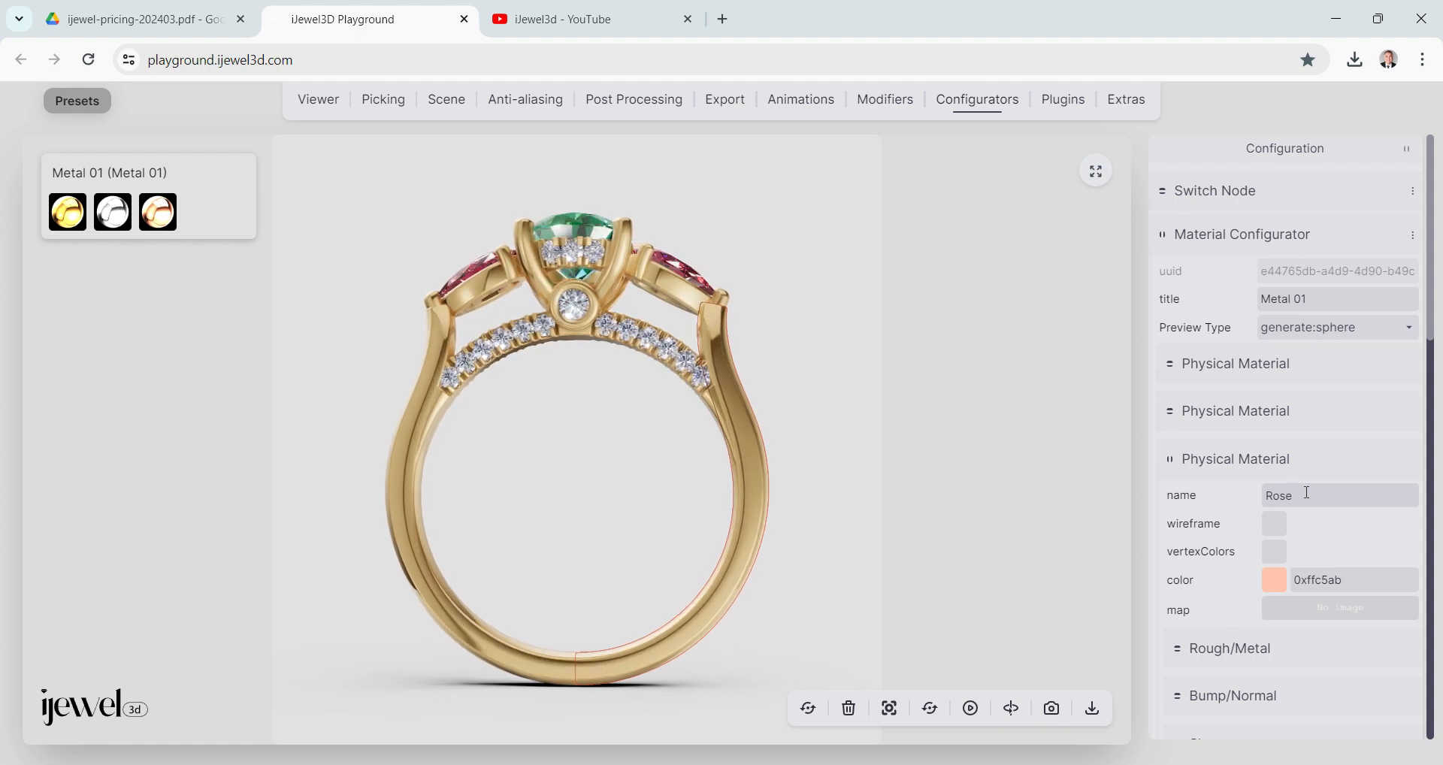
{"action": "type", "text": " Gold"}
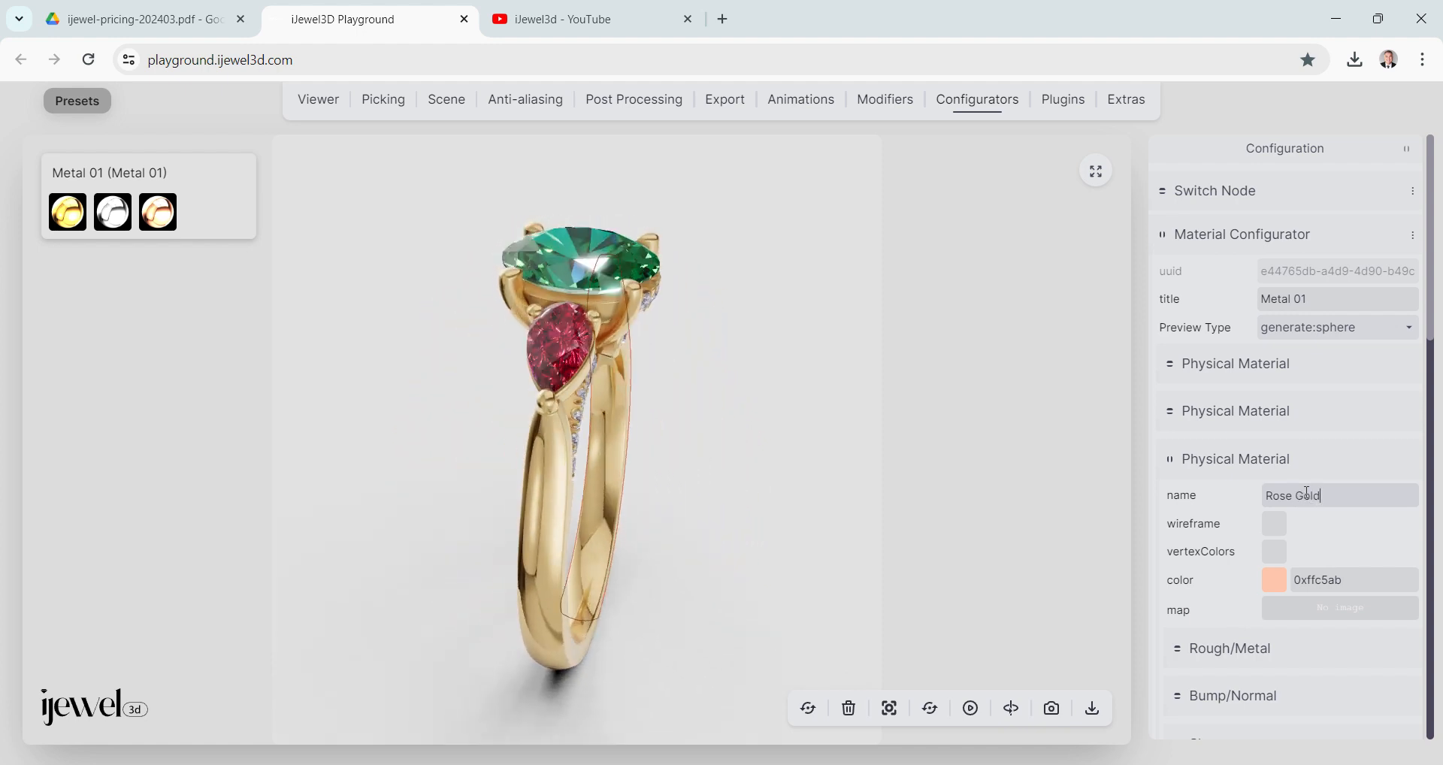
{"action": "left_click", "coordinate": [1216, 457]}
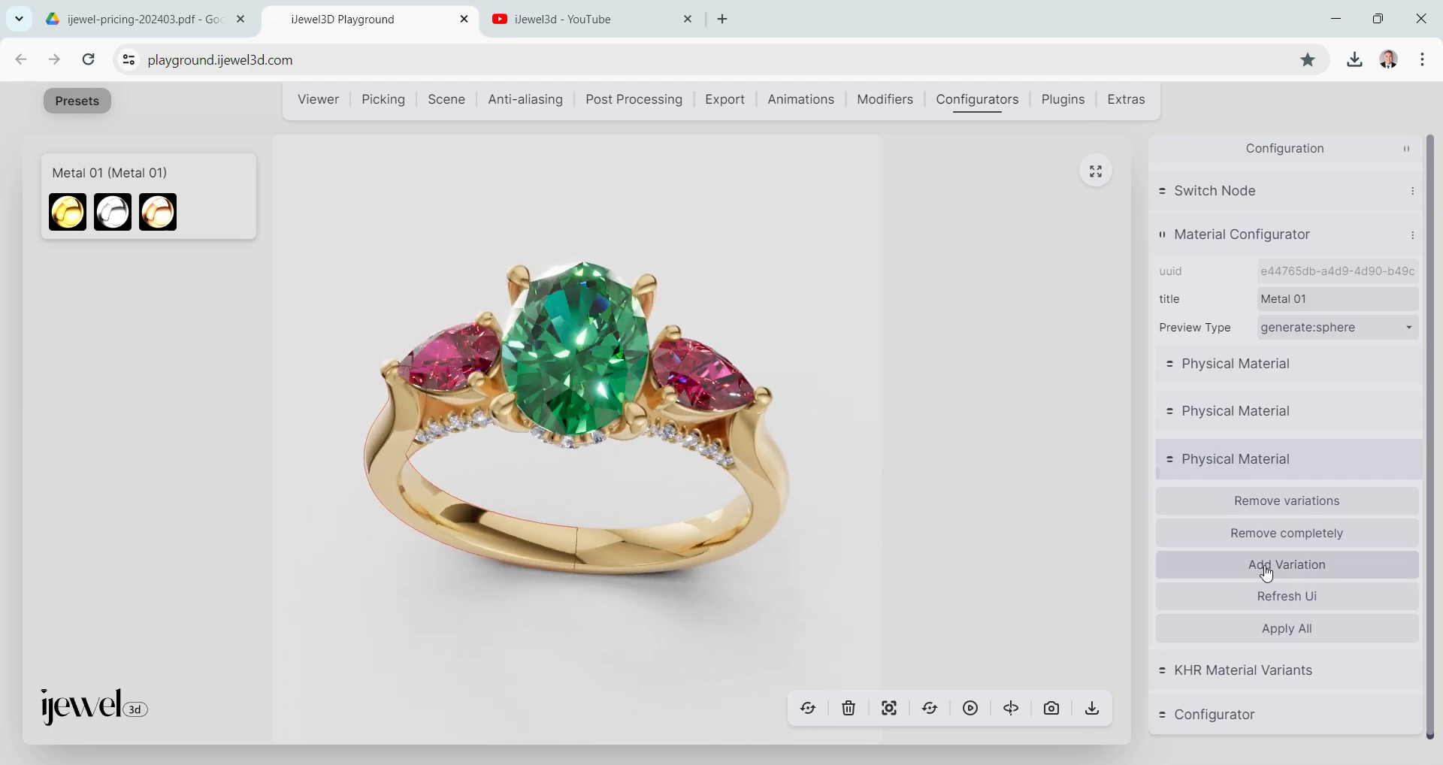
Refresh the Material Configurator's UI and apply the white gold variation to the ring.
{"action": "left_click", "coordinate": [1293, 601]}
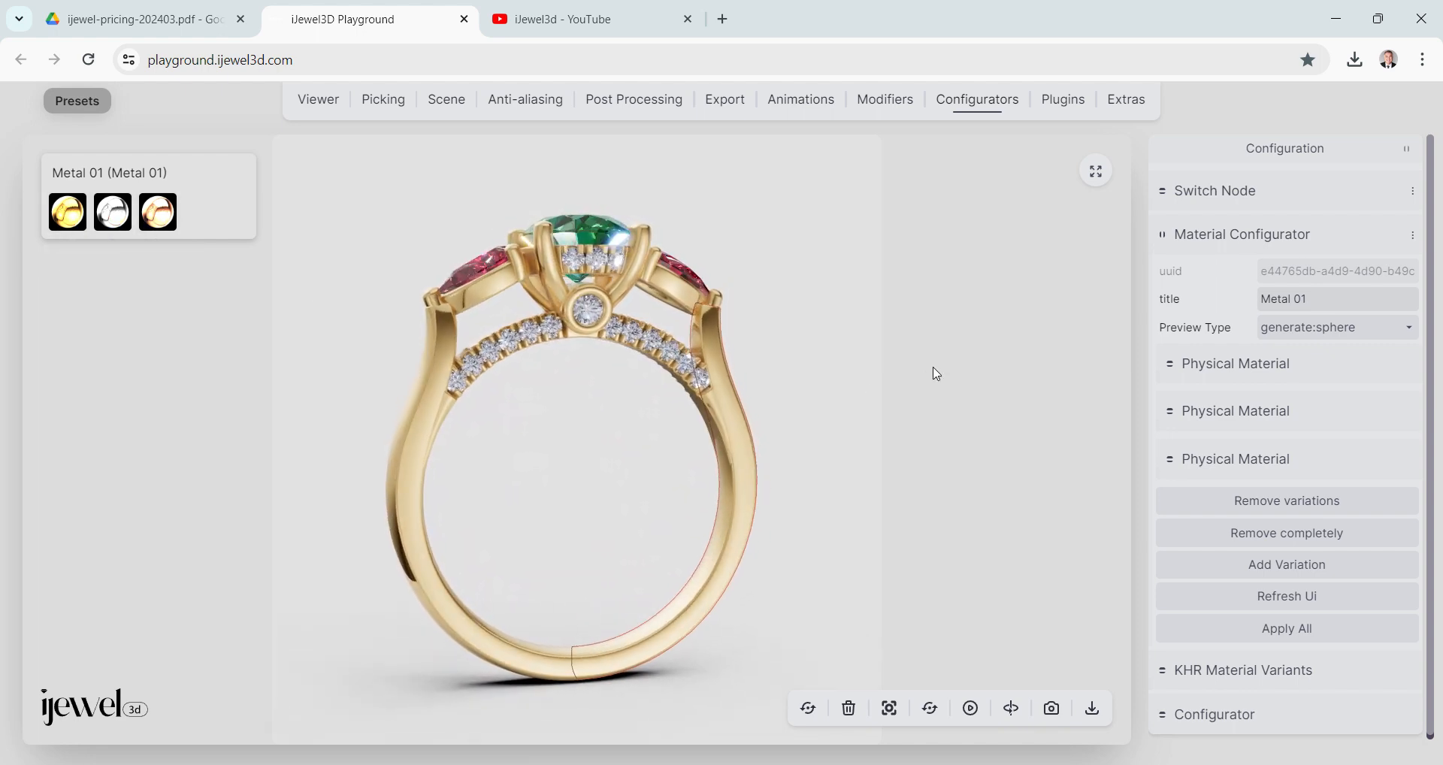
{"action": "left_click", "coordinate": [112, 213]}
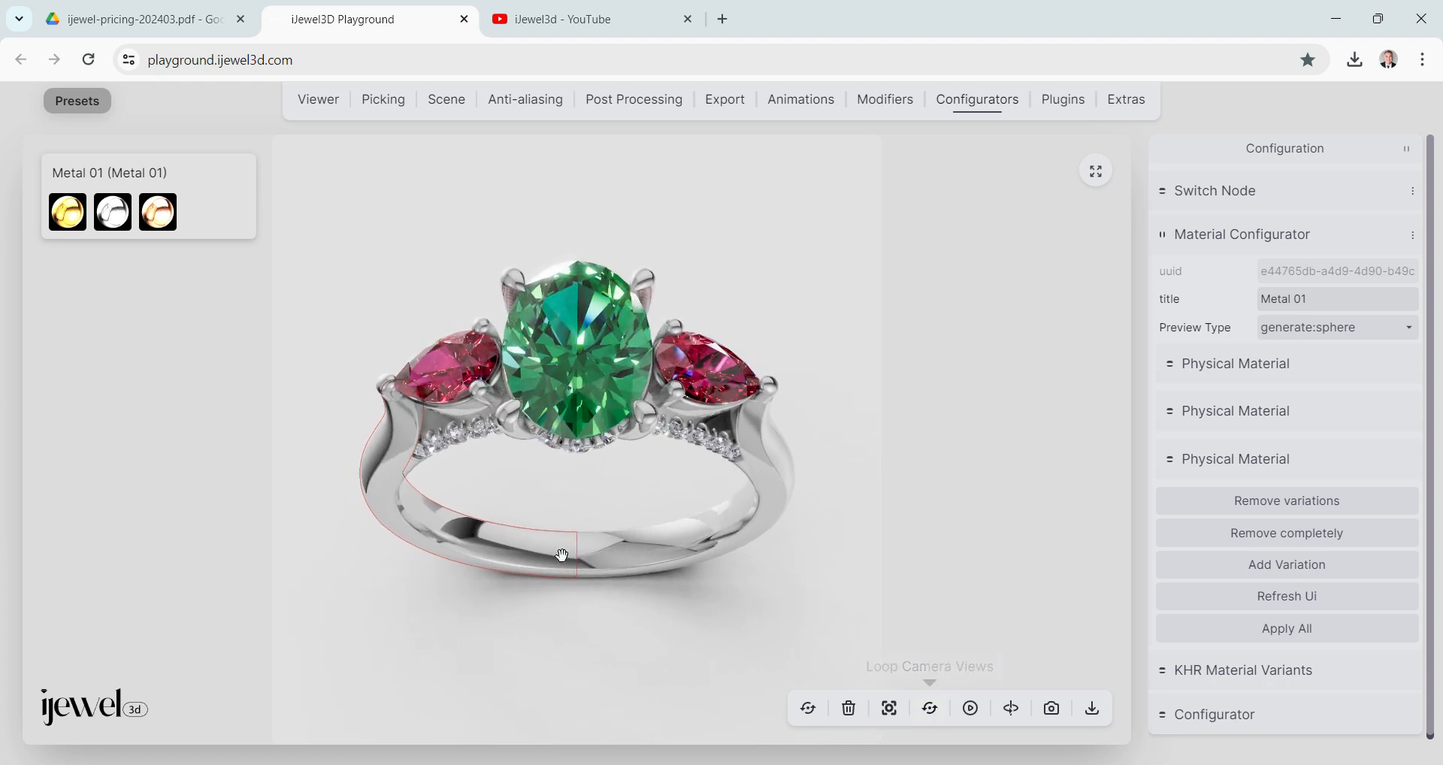
Select the ring's oval centre stone and rename its diamond material as Gem.
{"action": "left_click", "coordinate": [586, 495]}
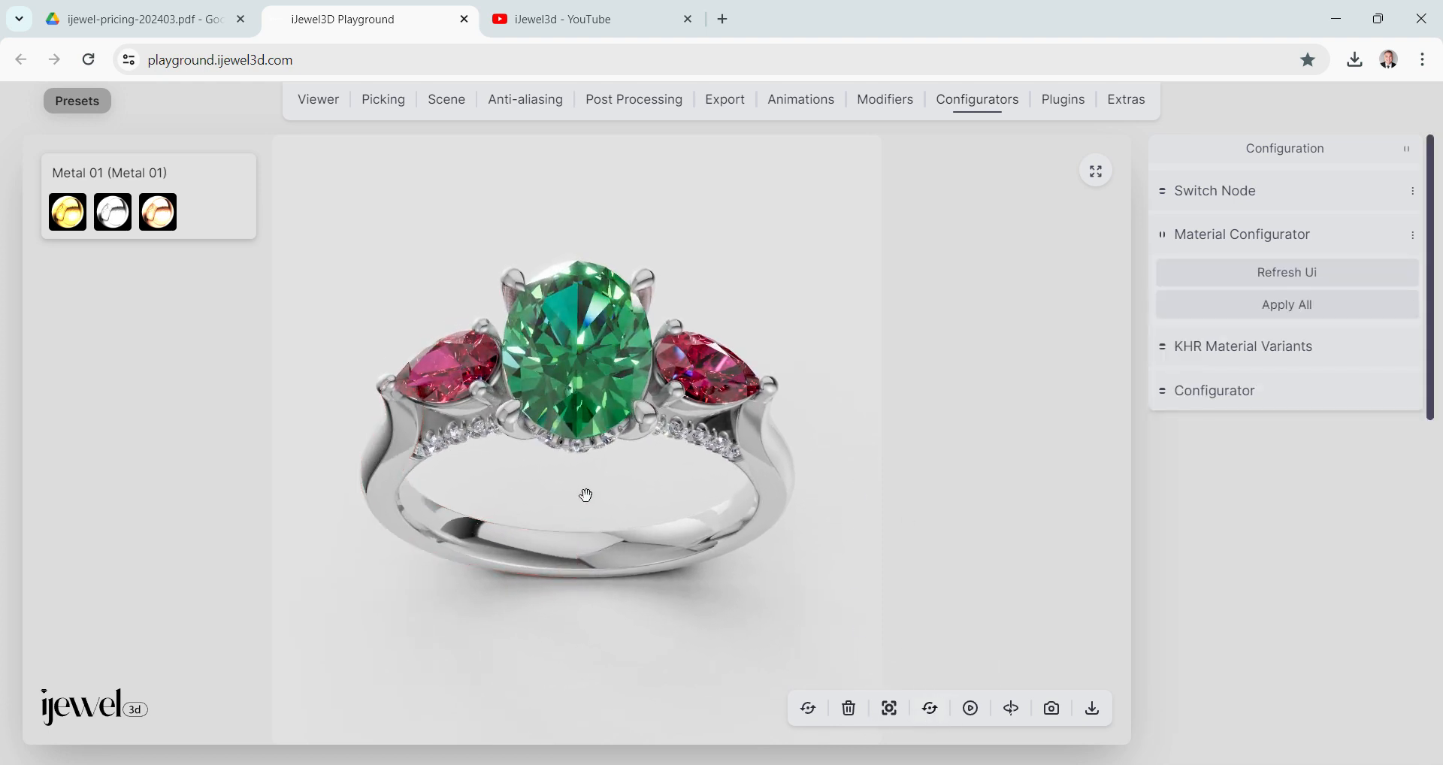
{"action": "left_click", "coordinate": [573, 348]}
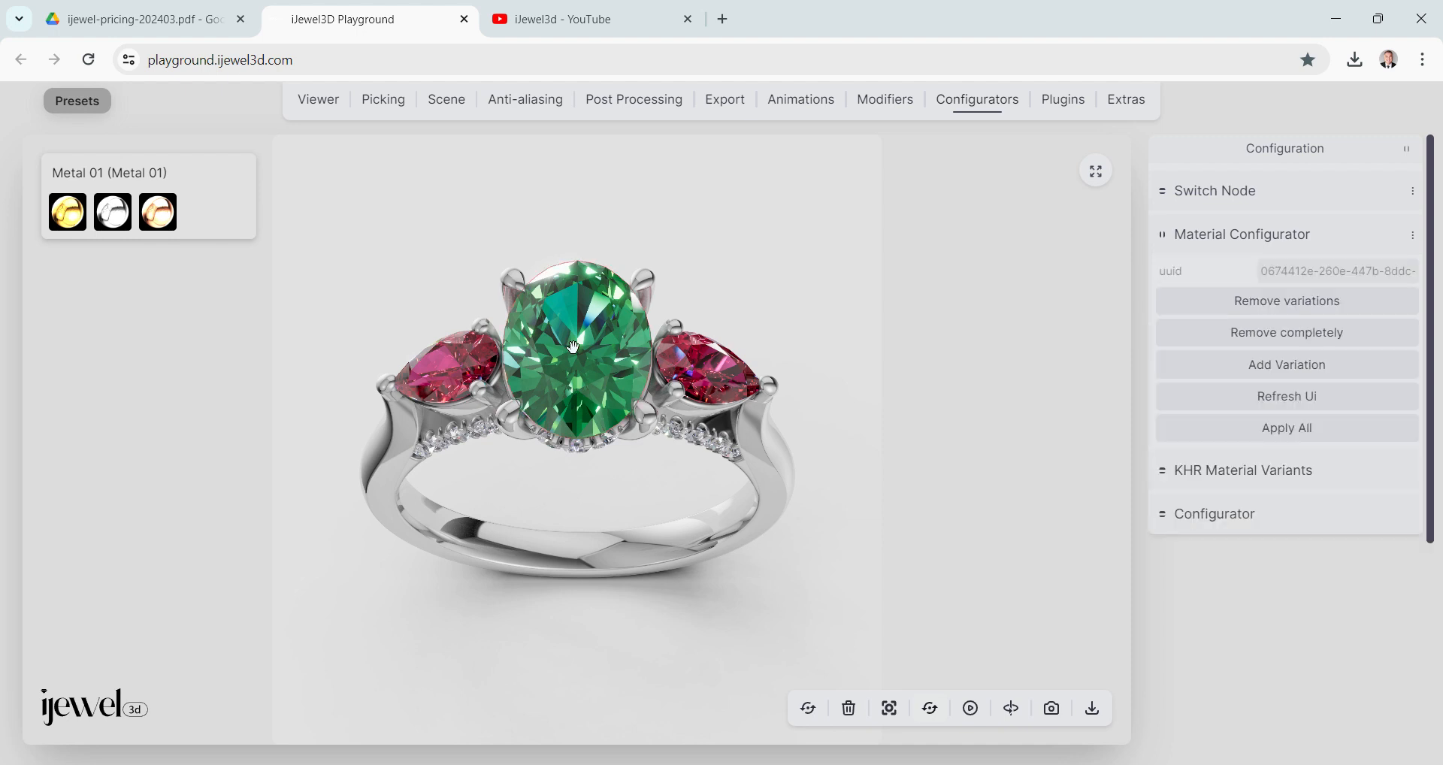
{"action": "left_click", "coordinate": [381, 101]}
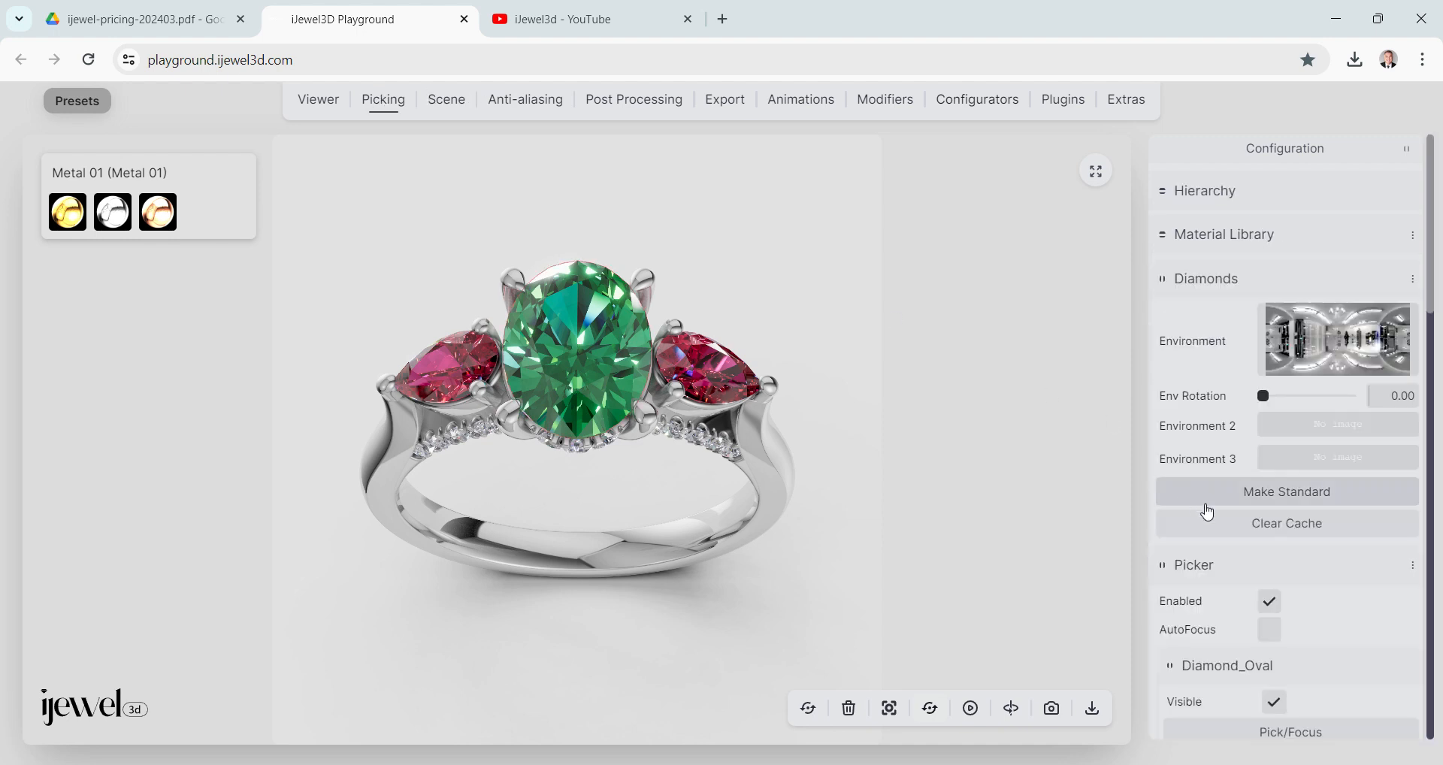
{"action": "scroll", "coordinate": [1218, 509], "scroll_direction": "down", "scroll_amount": 5}
{"action": "scroll", "coordinate": [1244, 503], "scroll_direction": "down", "scroll_amount": 3}
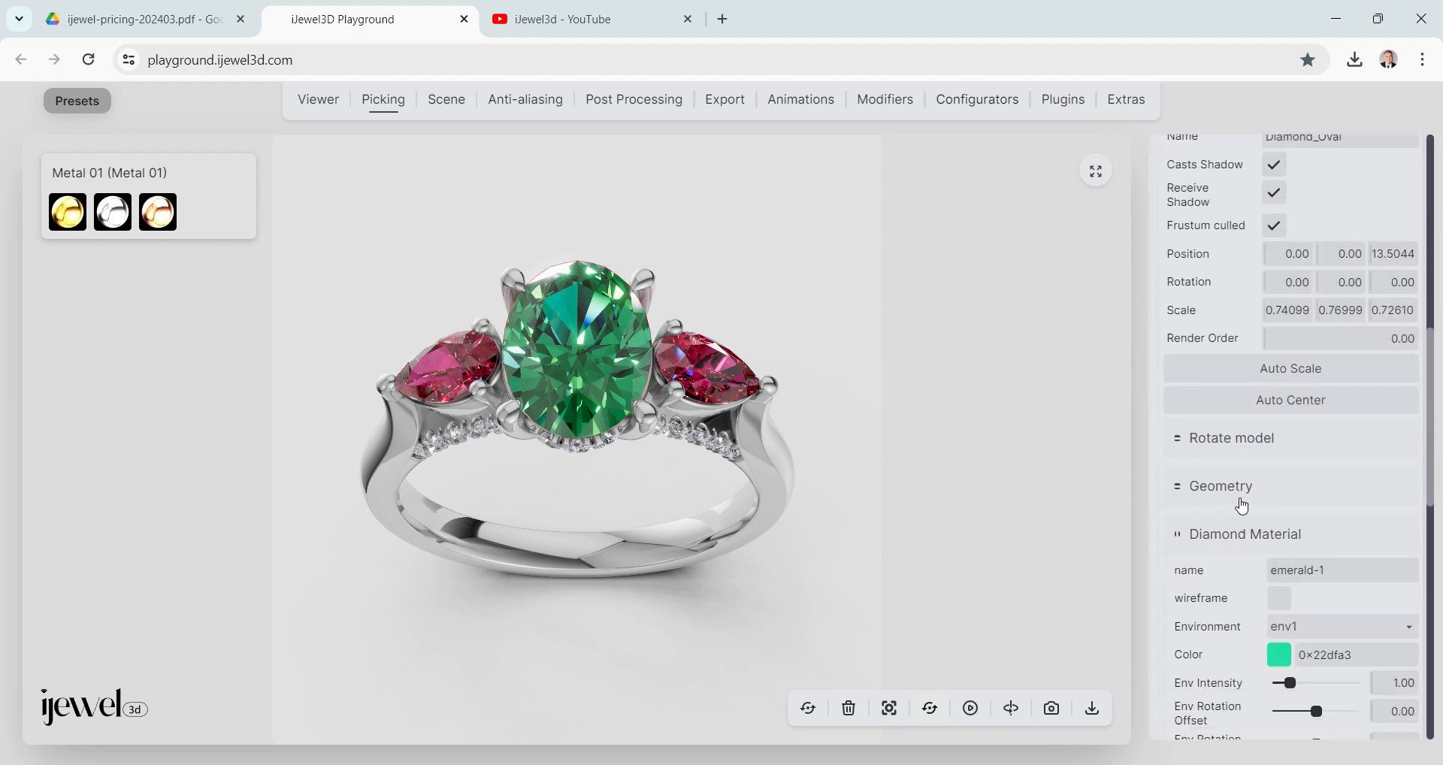
{"action": "left_click_drag", "start_coordinate": [1329, 571], "coordinate": [1236, 583]}
{"action": "type", "text": "Gem"}
Add the emerald centre stone material as a Gem variation in the Material Configurator and set its preview type to color.
{"action": "left_click", "coordinate": [969, 99]}
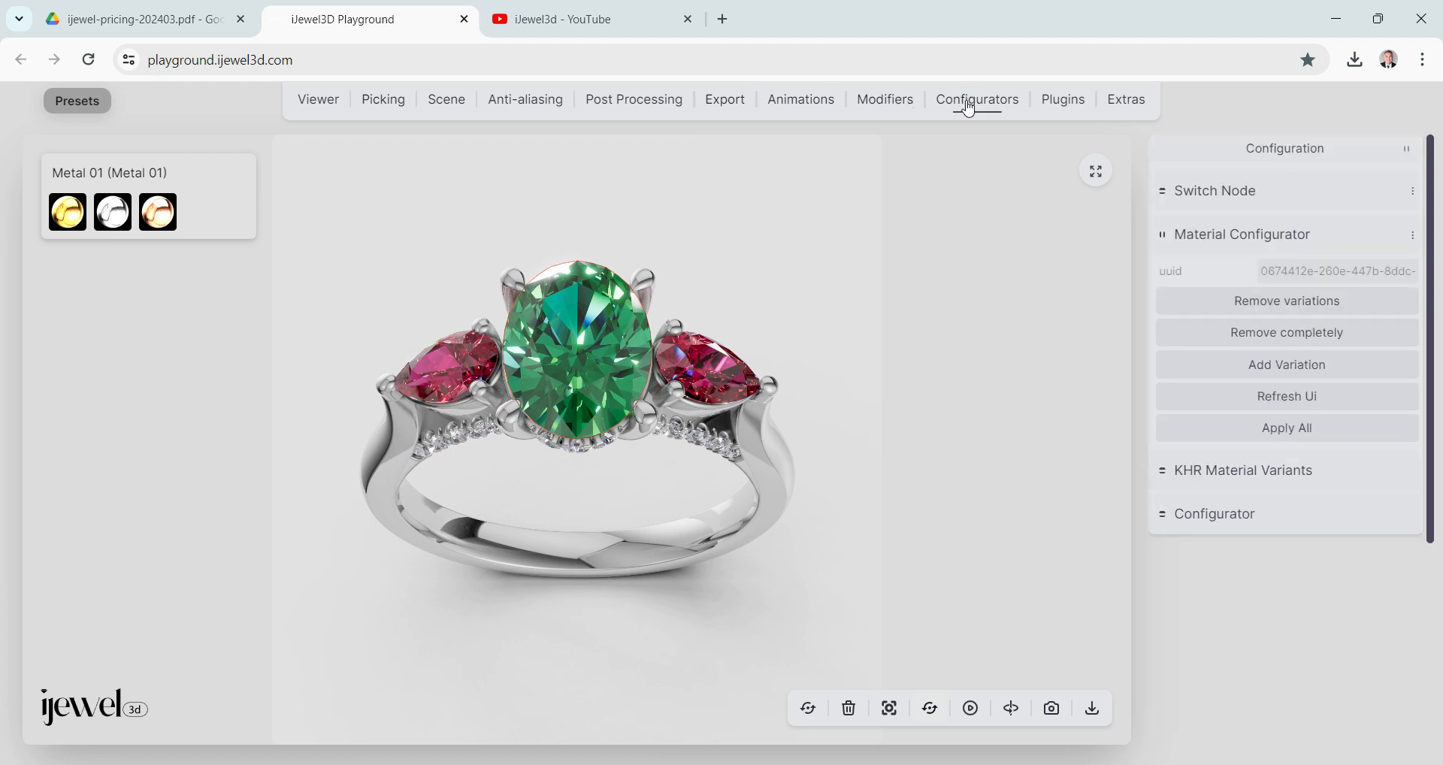
{"action": "left_click", "coordinate": [1275, 369]}
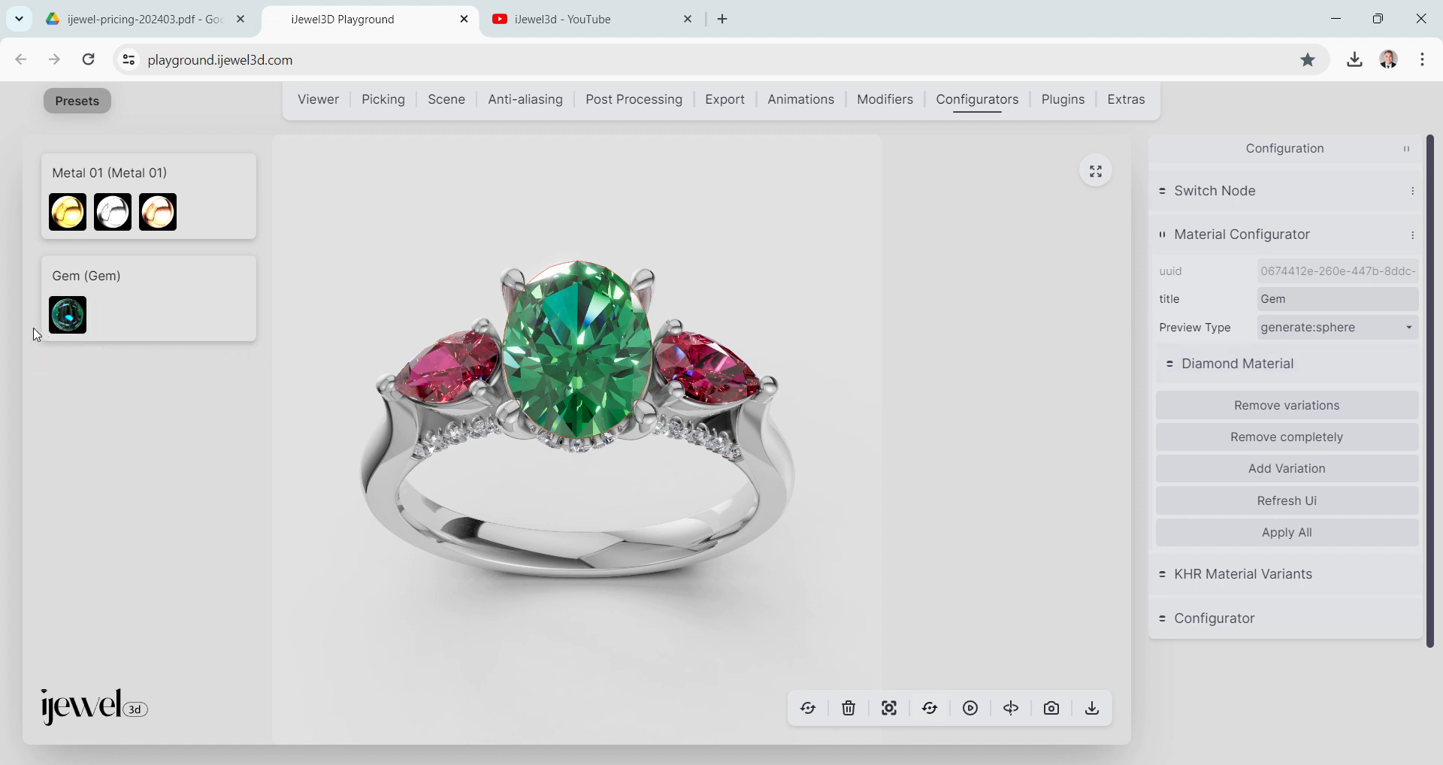
{"action": "left_click", "coordinate": [1318, 329]}
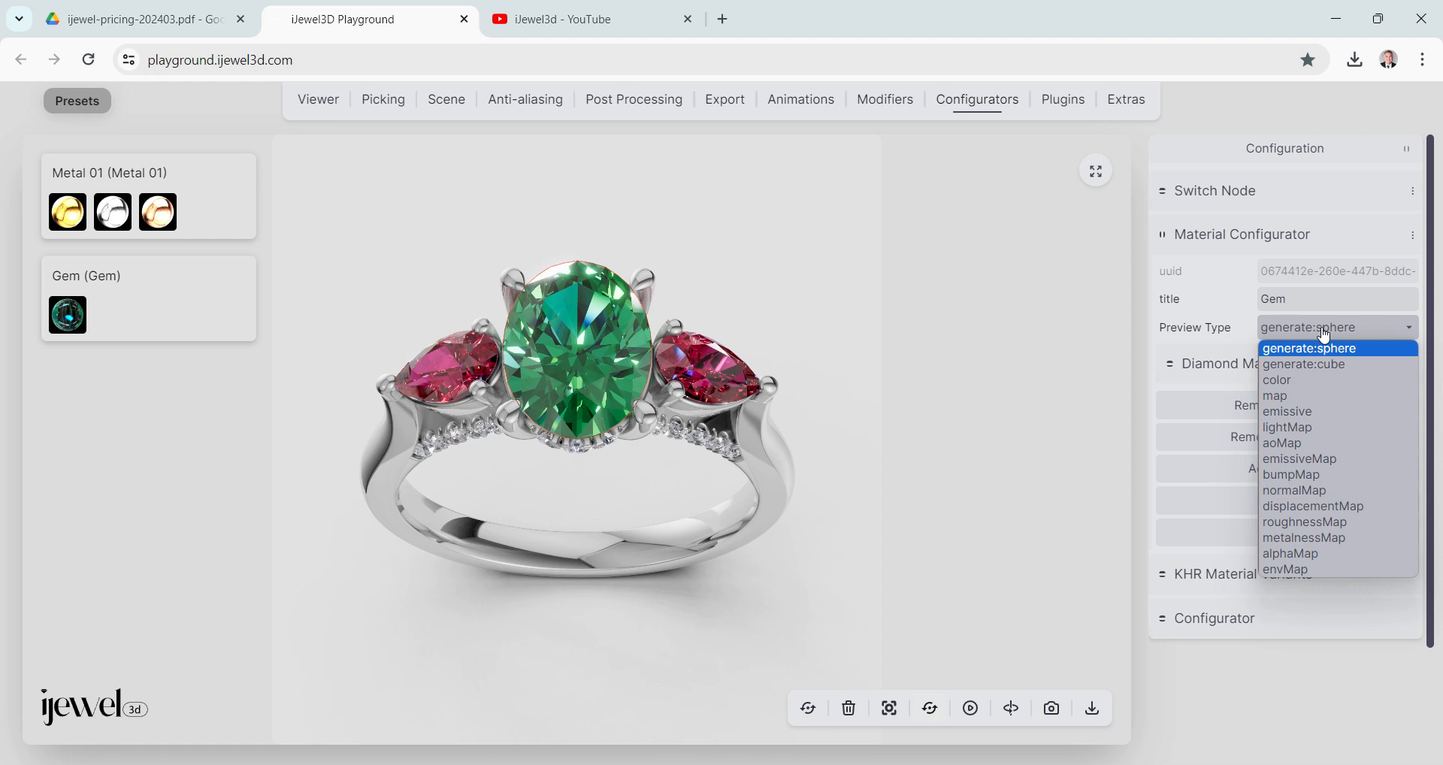
{"action": "left_click", "coordinate": [1303, 384]}
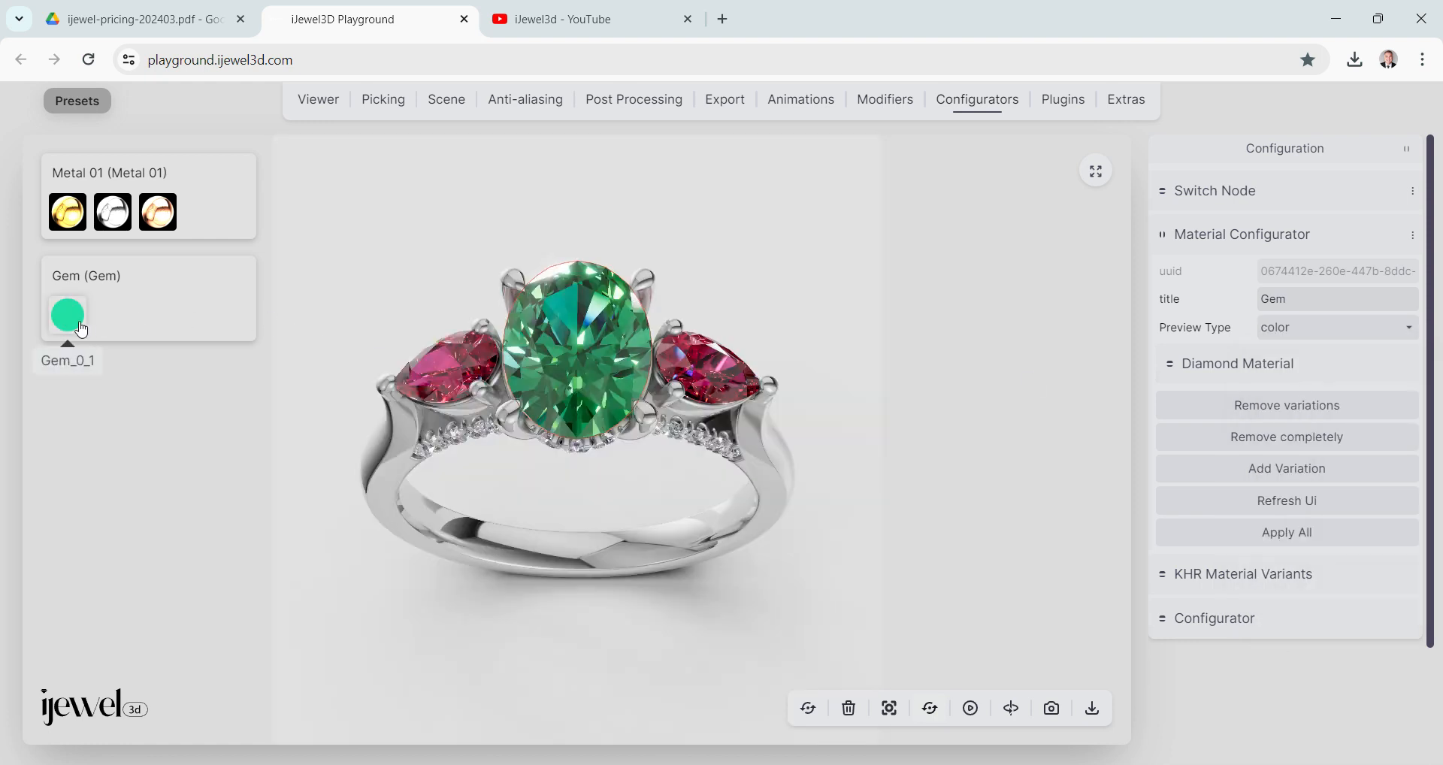
Apply the ruby-1.dmat material from the gem library folder to the oval centre stone.
{"action": "mouse_move", "coordinate": [519, 759]}
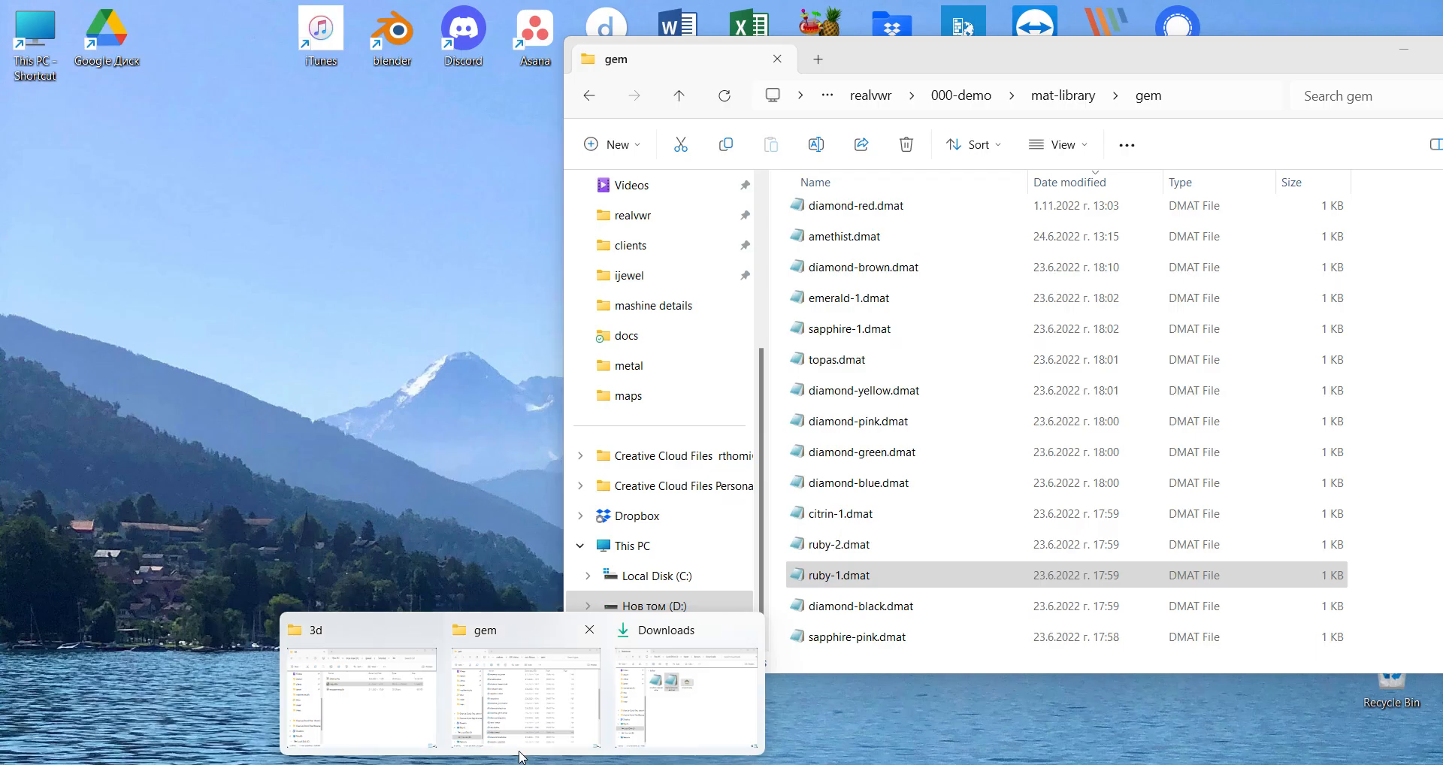
{"action": "left_click", "coordinate": [522, 728]}
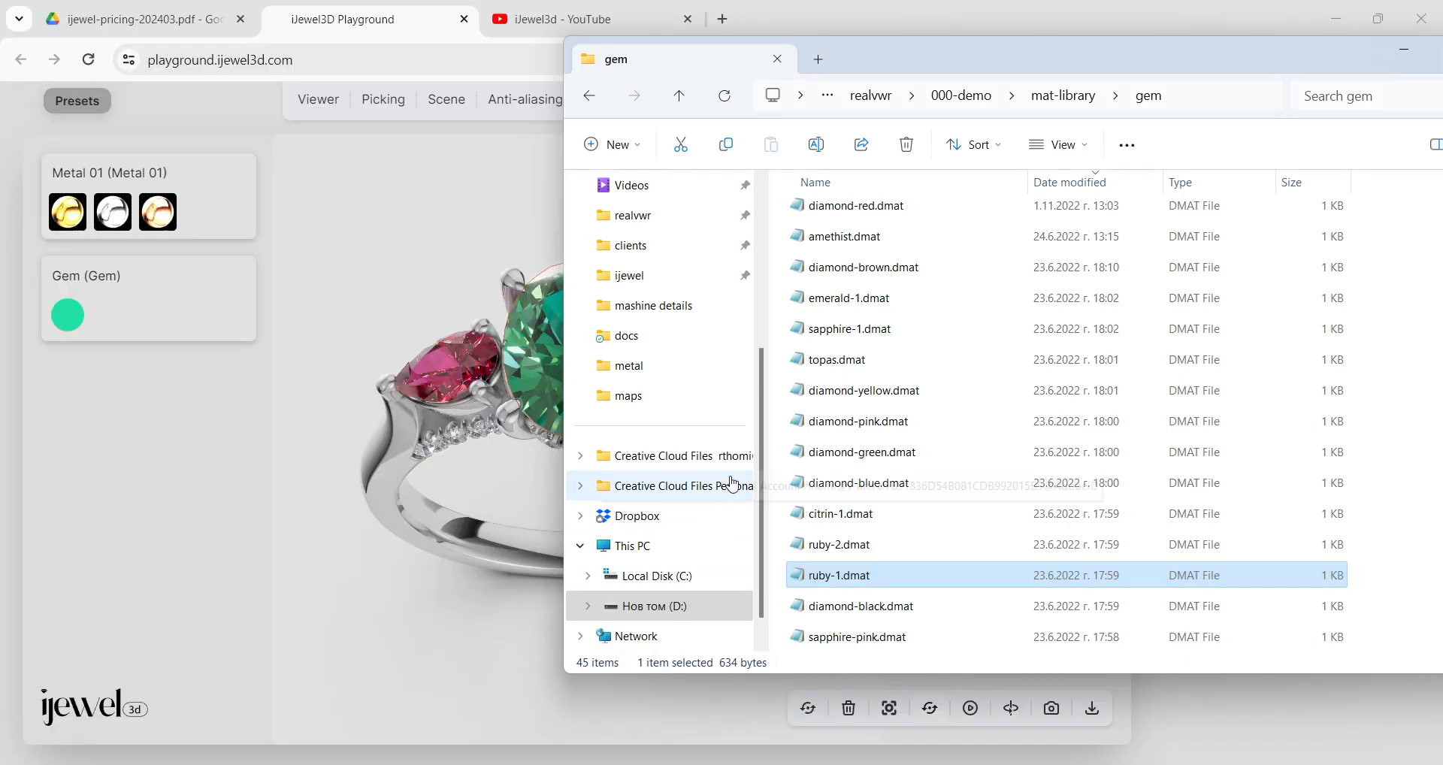
{"action": "left_click_drag", "start_coordinate": [898, 57], "coordinate": [1126, 97]}
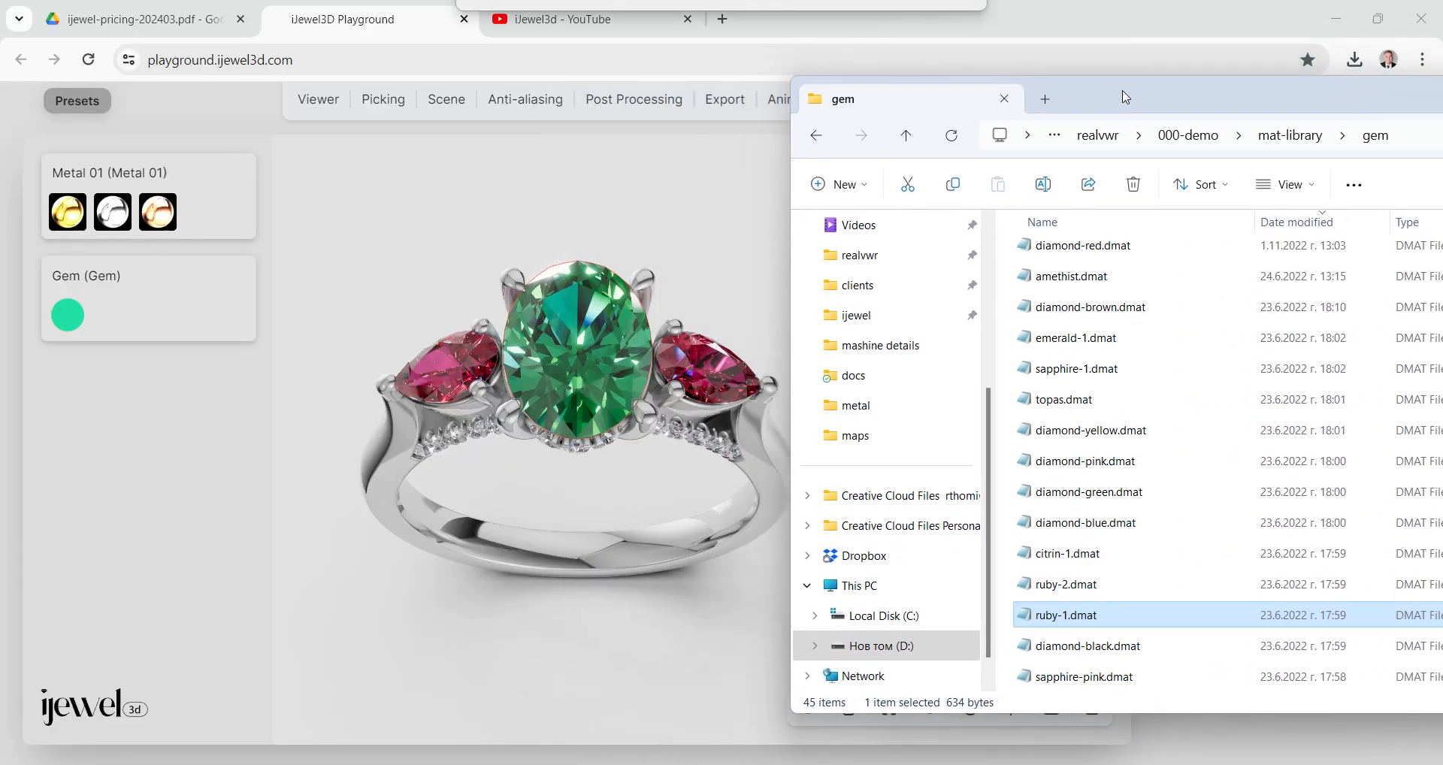
{"action": "left_click_drag", "start_coordinate": [1051, 617], "coordinate": [591, 361]}
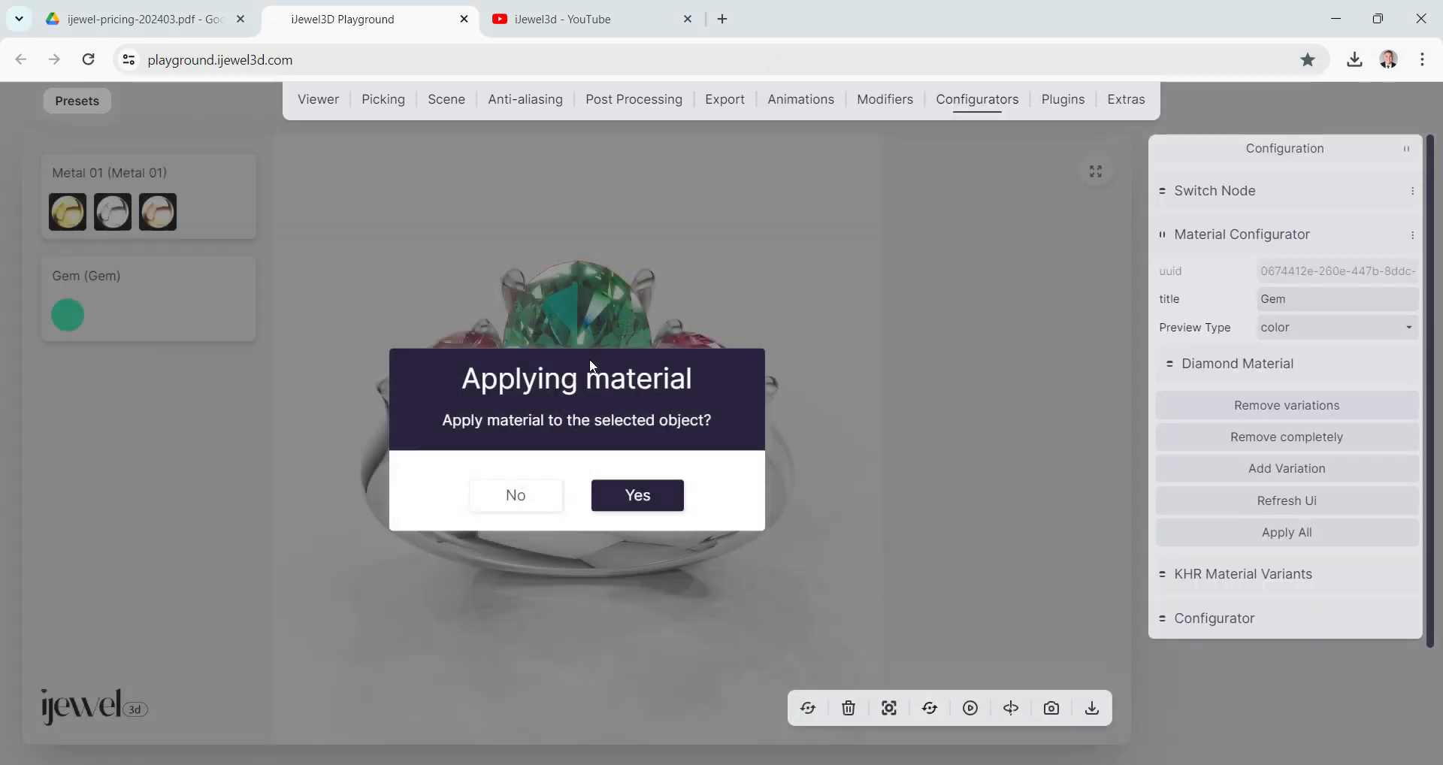
{"action": "left_click", "coordinate": [640, 498]}
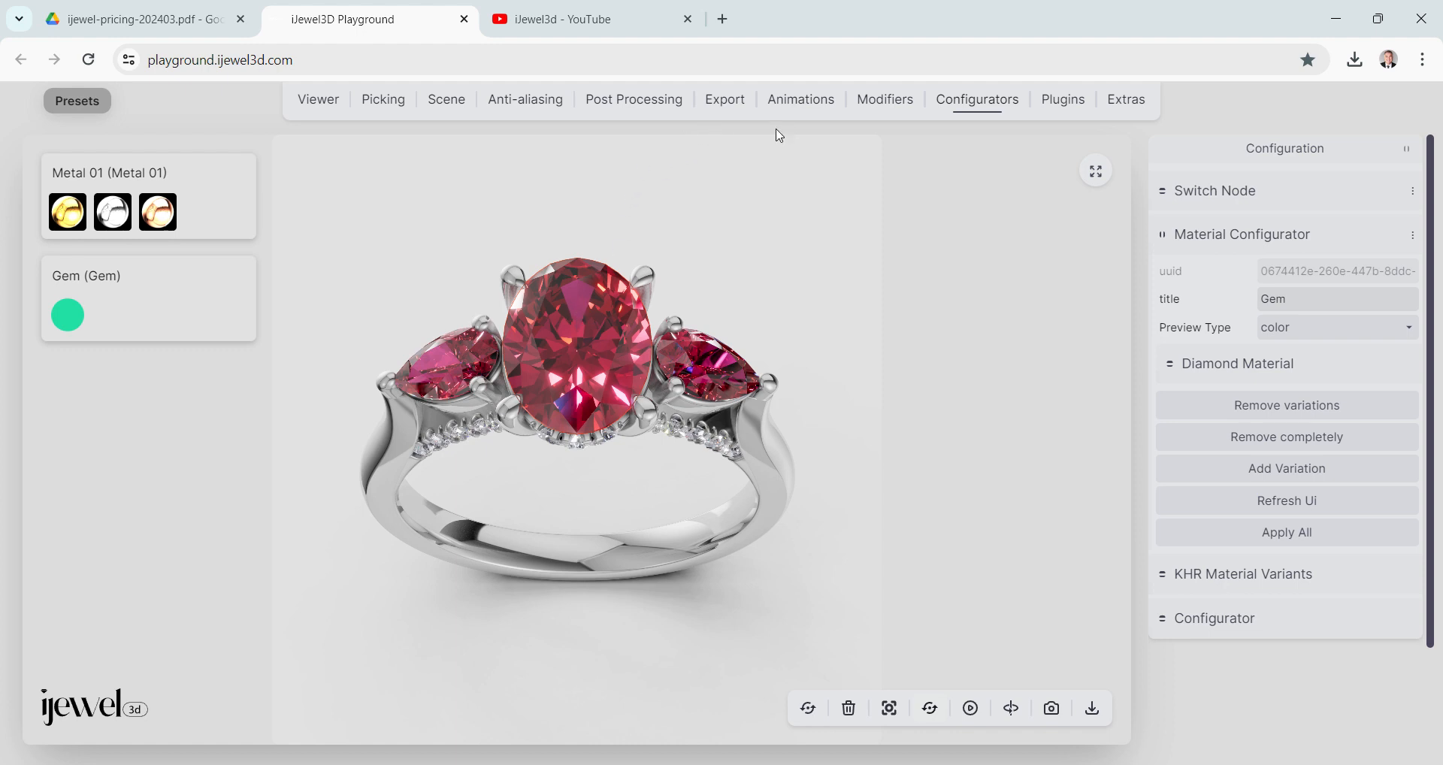
Rename the ruby material on the oval centre stone as Gem.
{"action": "left_click", "coordinate": [385, 102]}
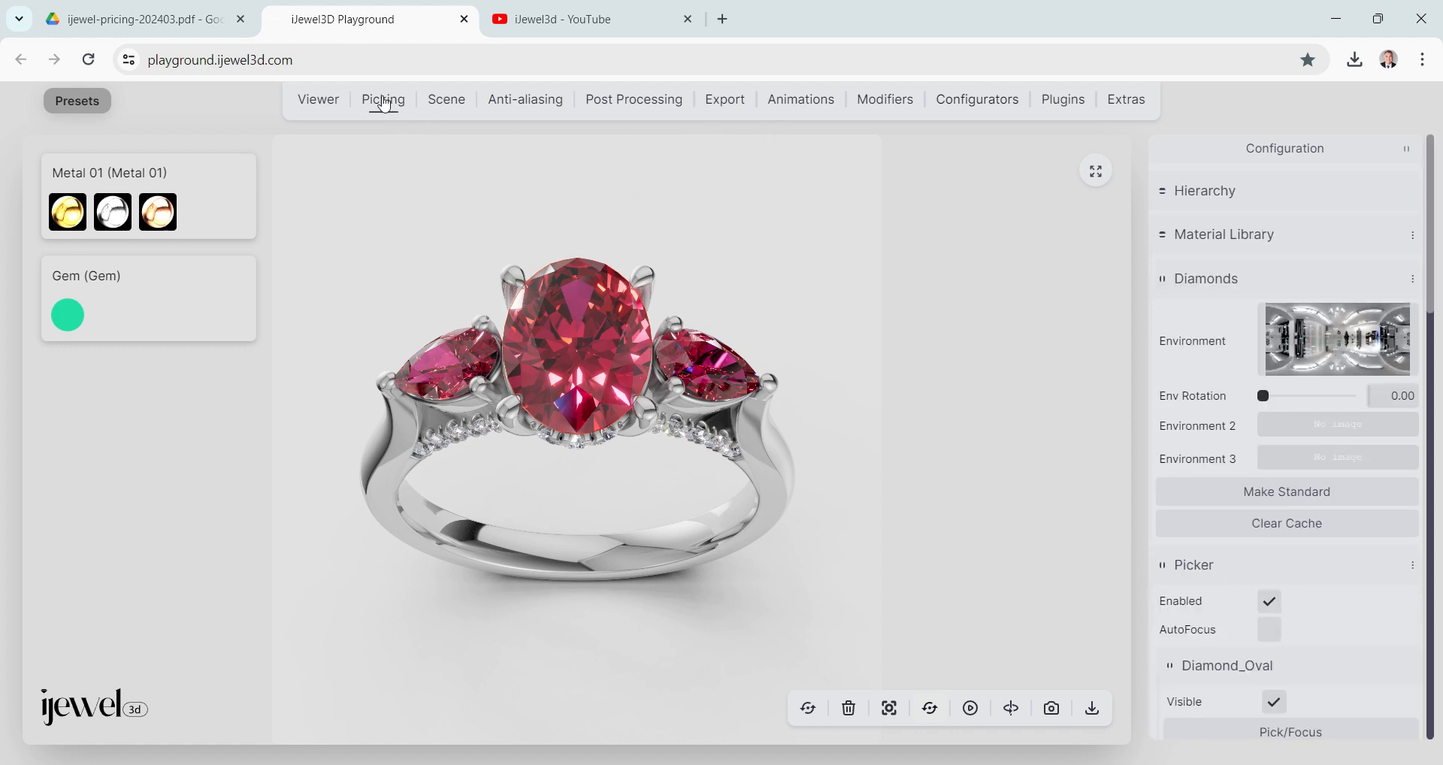
{"action": "scroll", "coordinate": [1207, 424], "scroll_direction": "down", "scroll_amount": 5}
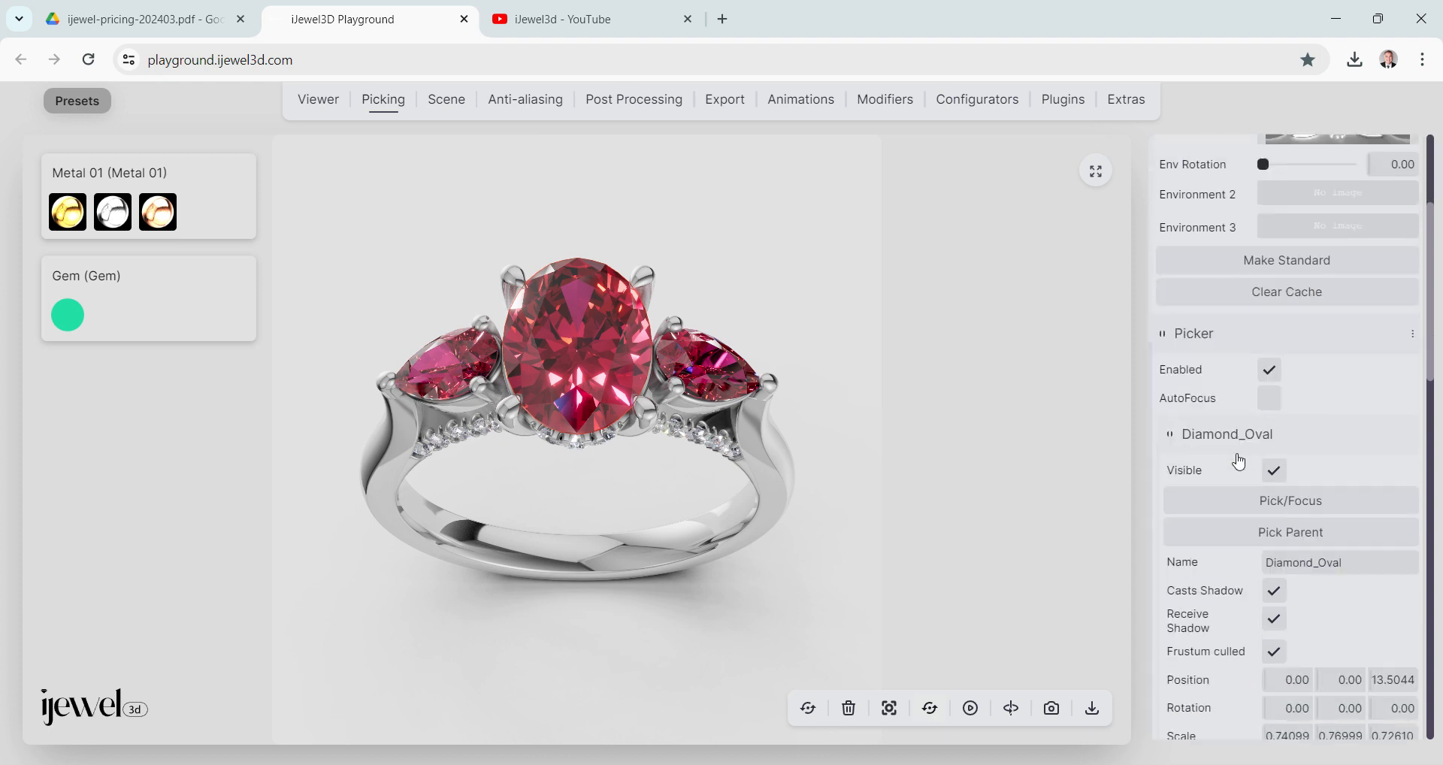
{"action": "scroll", "coordinate": [1241, 460], "scroll_direction": "down", "scroll_amount": 5}
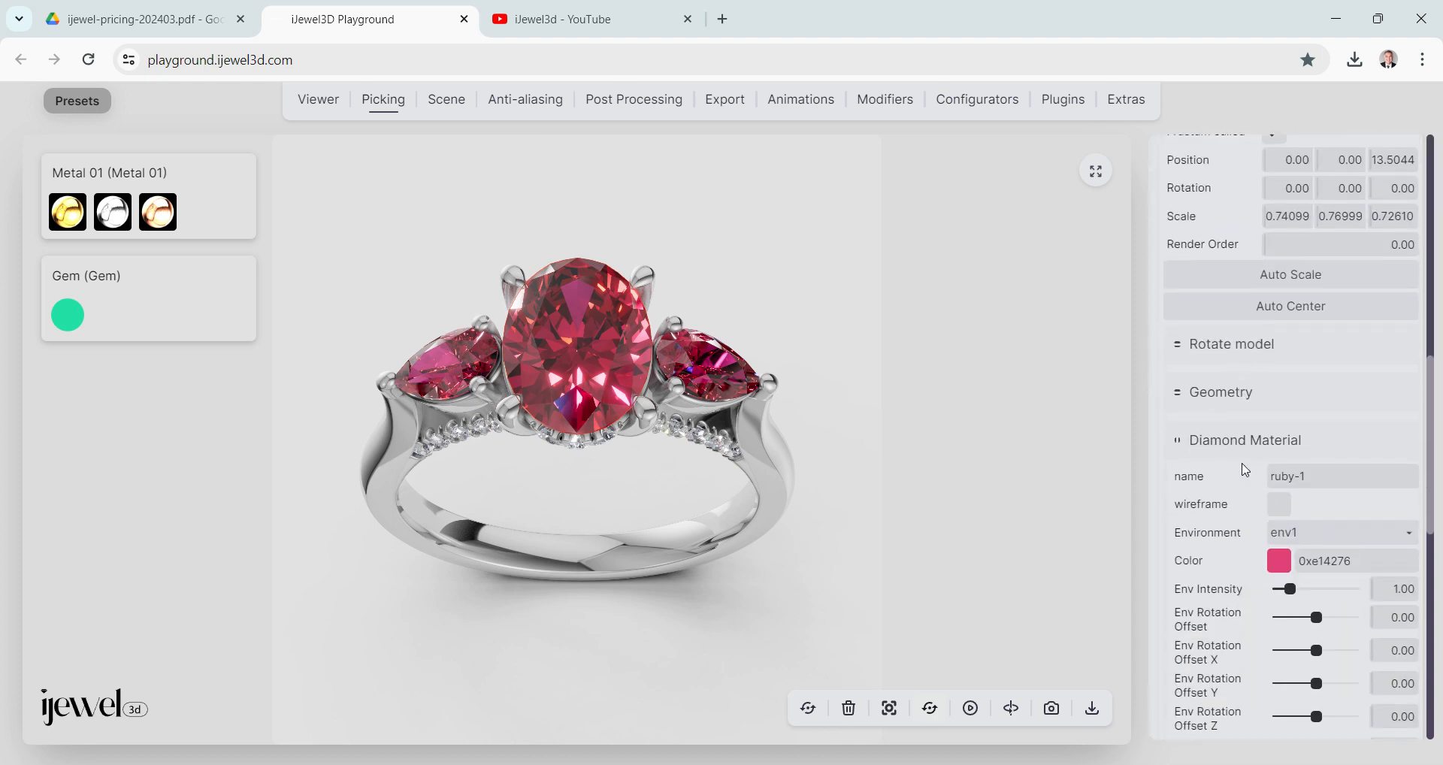
{"action": "left_click", "coordinate": [1316, 475]}
{"action": "left_click_drag", "start_coordinate": [1317, 475], "coordinate": [1244, 489]}
{"action": "type", "text": "Gem"}
Add the ruby material as a second Gem variation and switch the centre stone between variations, ending on the green one.
{"action": "left_click", "coordinate": [955, 106]}
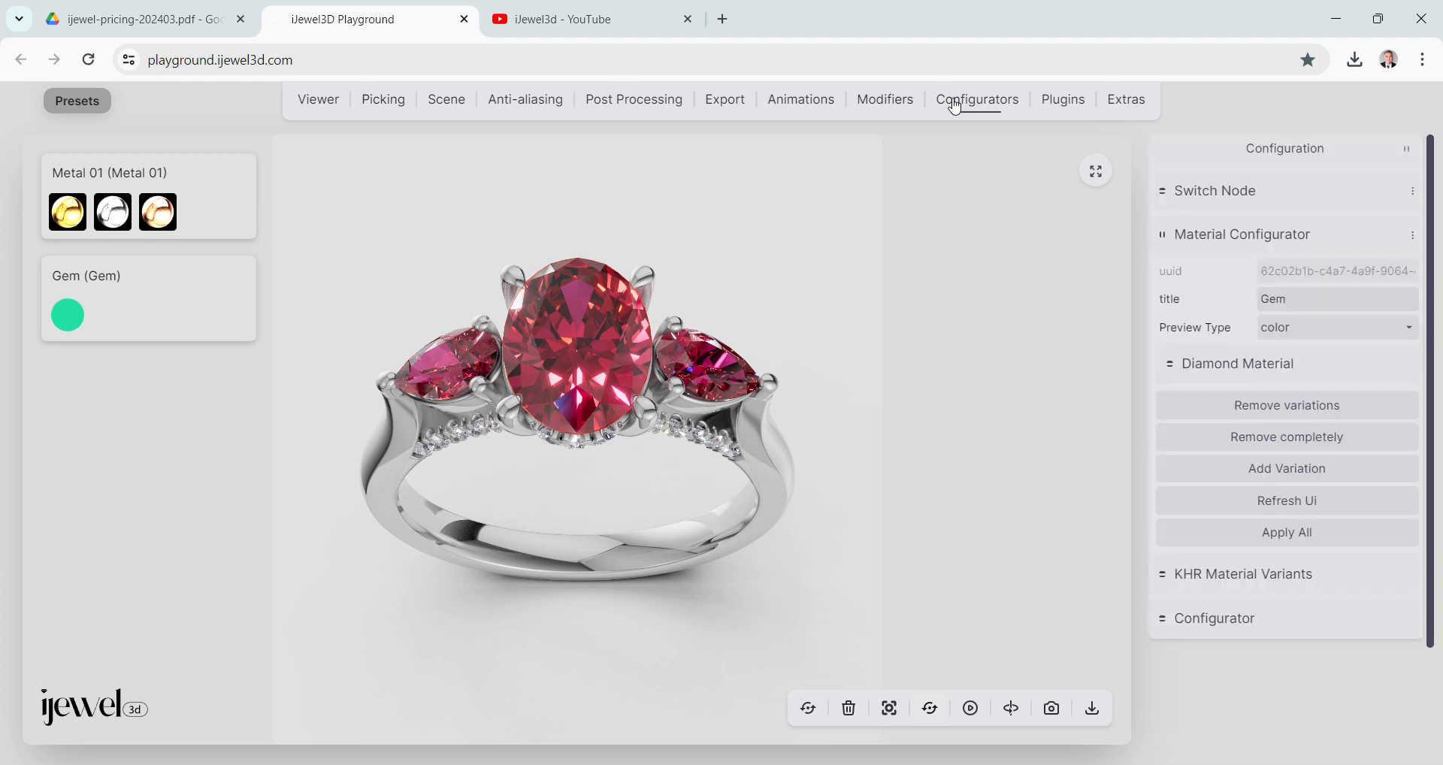
{"action": "left_click", "coordinate": [1276, 469]}
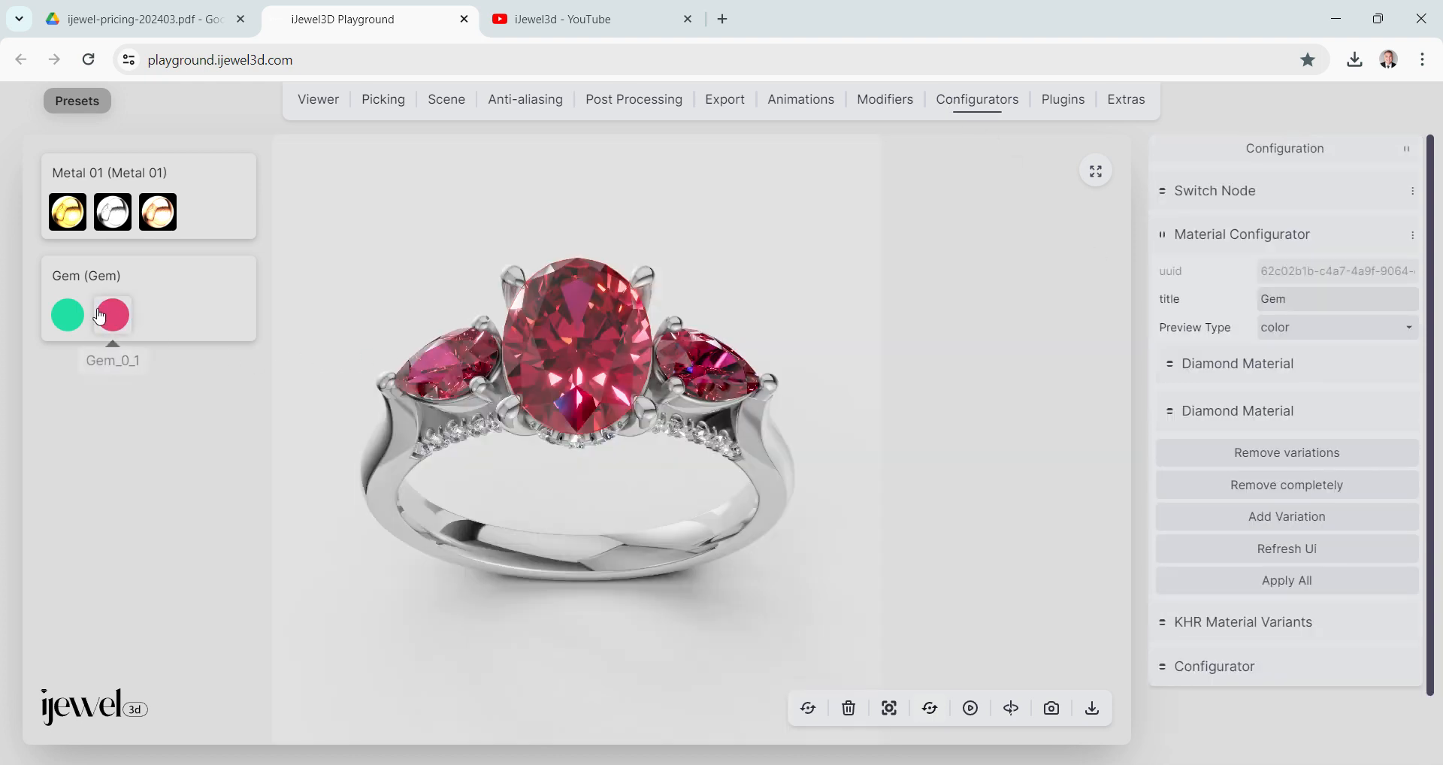
{"action": "left_click", "coordinate": [66, 314]}
{"action": "left_click", "coordinate": [105, 315]}
{"action": "left_click", "coordinate": [68, 315]}
{"action": "mouse_move", "coordinate": [590, 435]}
{"action": "left_mouse_down"}
{"action": "mouse_move", "coordinate": [613, 462]}
{"action": "mouse_move", "coordinate": [590, 436]}
{"action": "left_mouse_up"}
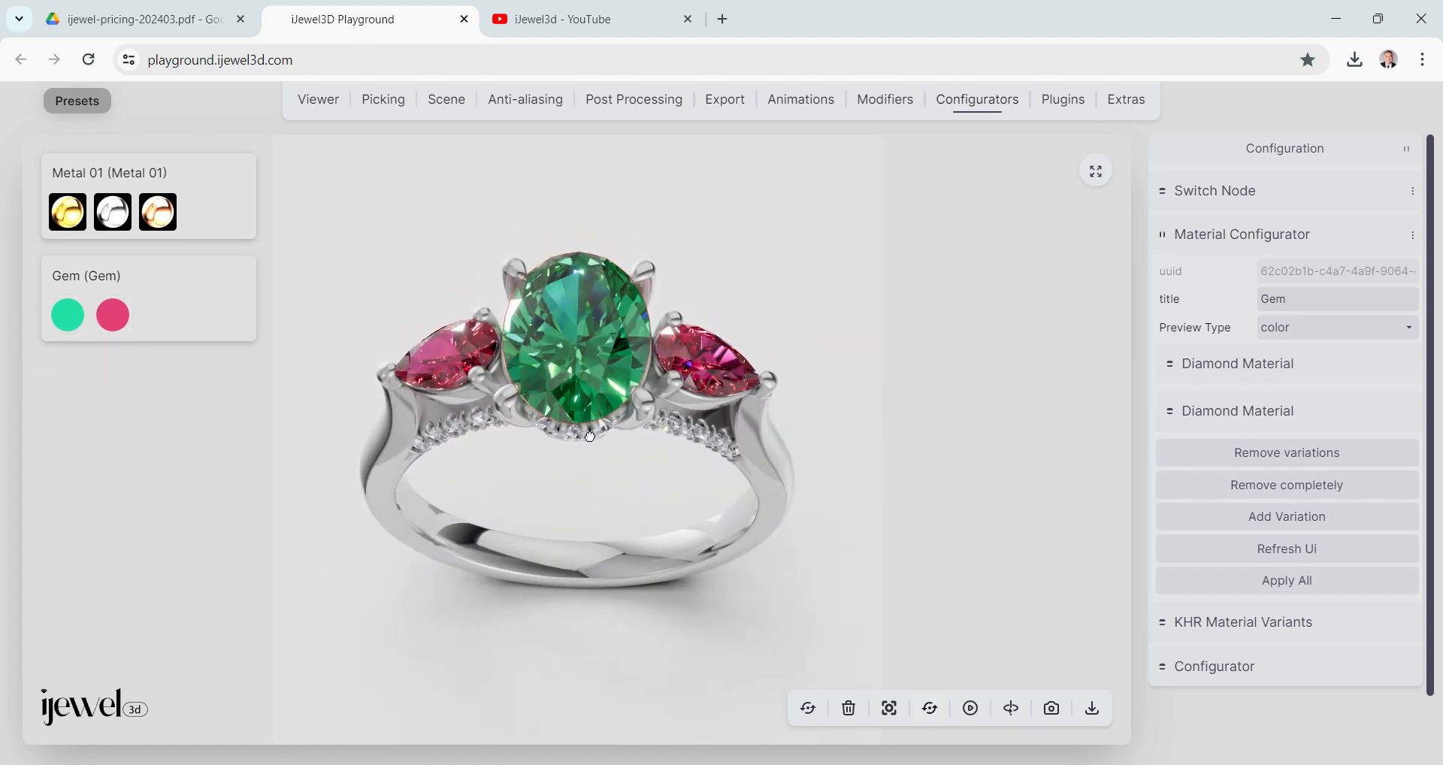
Select the left pear-shaped side stone and rename its diamond material as Gem 01.
{"action": "left_click", "coordinate": [441, 351]}
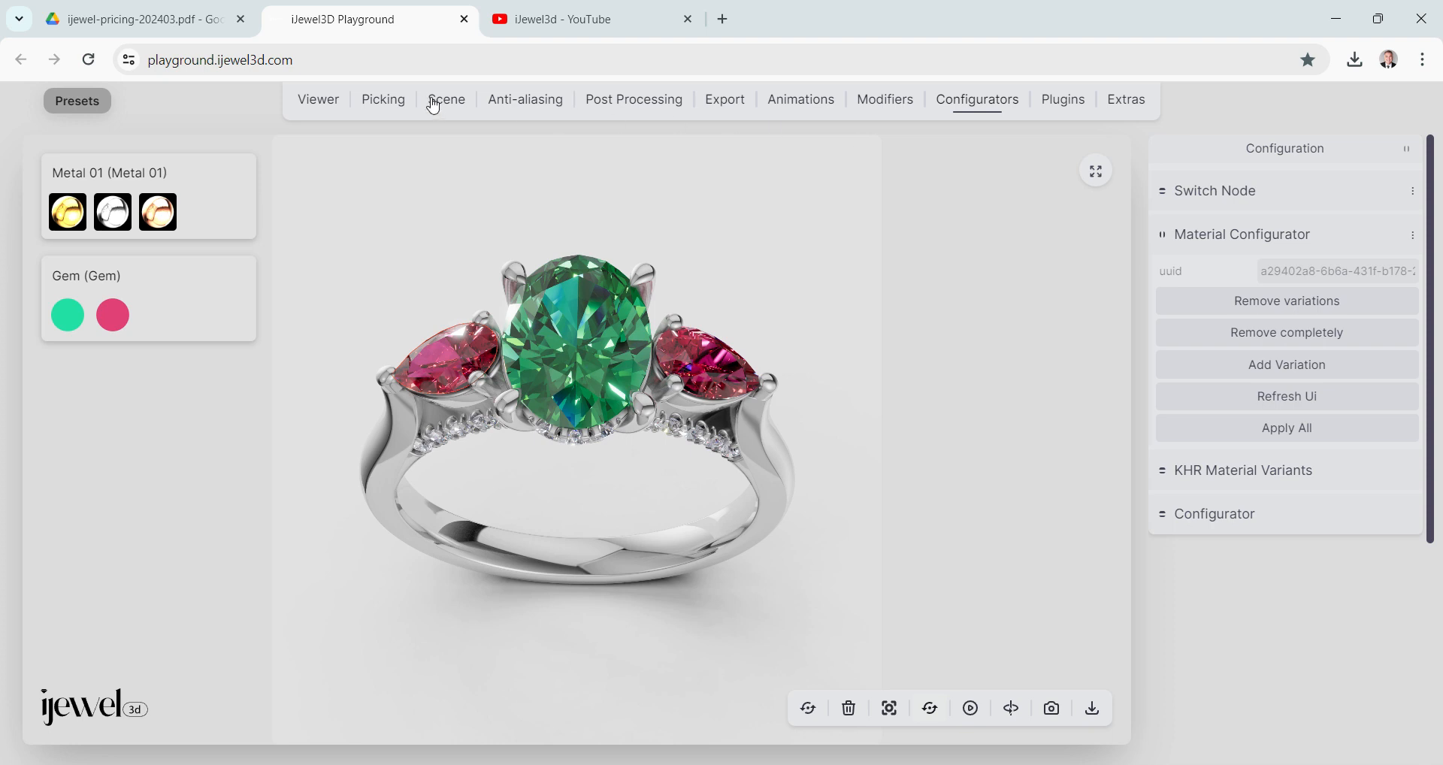
{"action": "left_click", "coordinate": [384, 100]}
{"action": "scroll", "coordinate": [1275, 540], "scroll_direction": "down", "scroll_amount": 8}
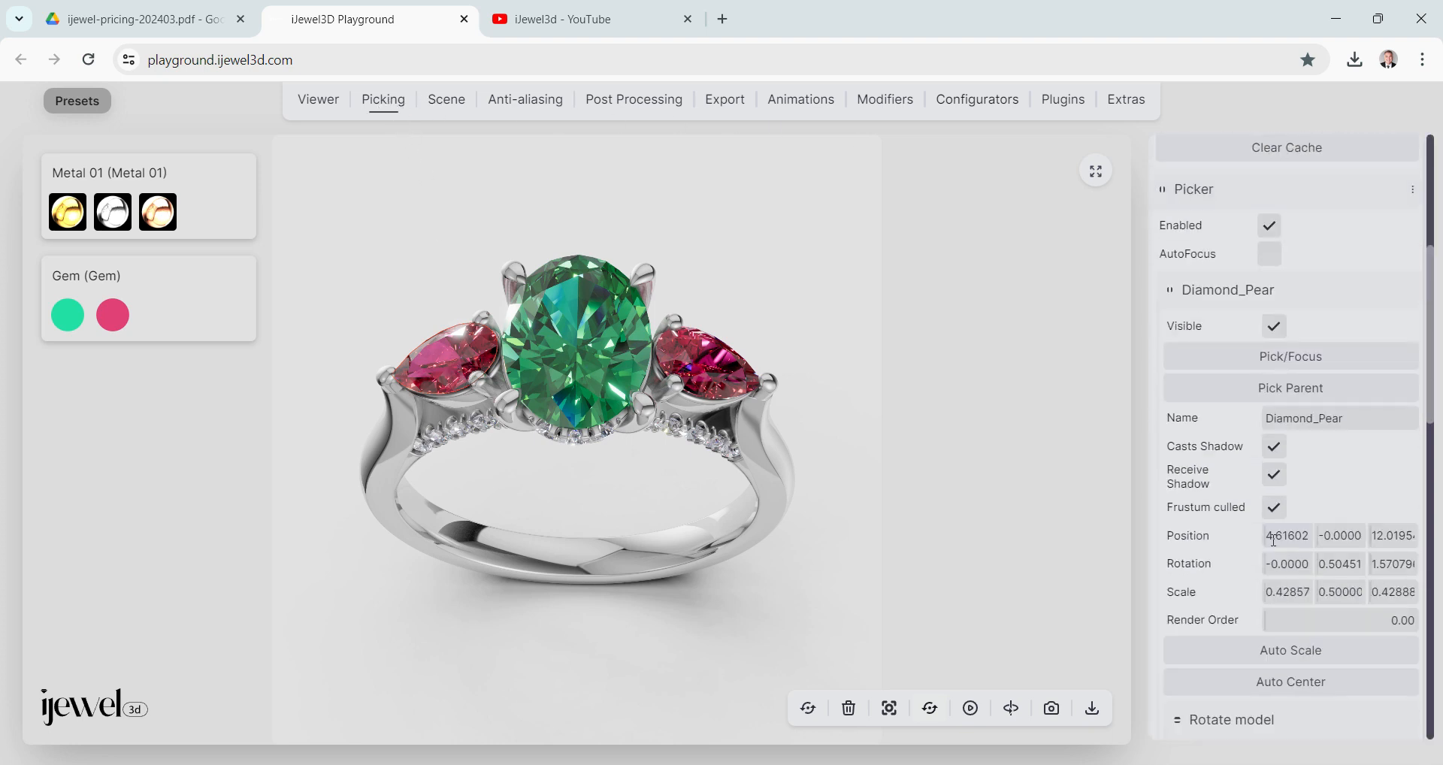
{"action": "scroll", "coordinate": [1274, 540], "scroll_direction": "down", "scroll_amount": 3}
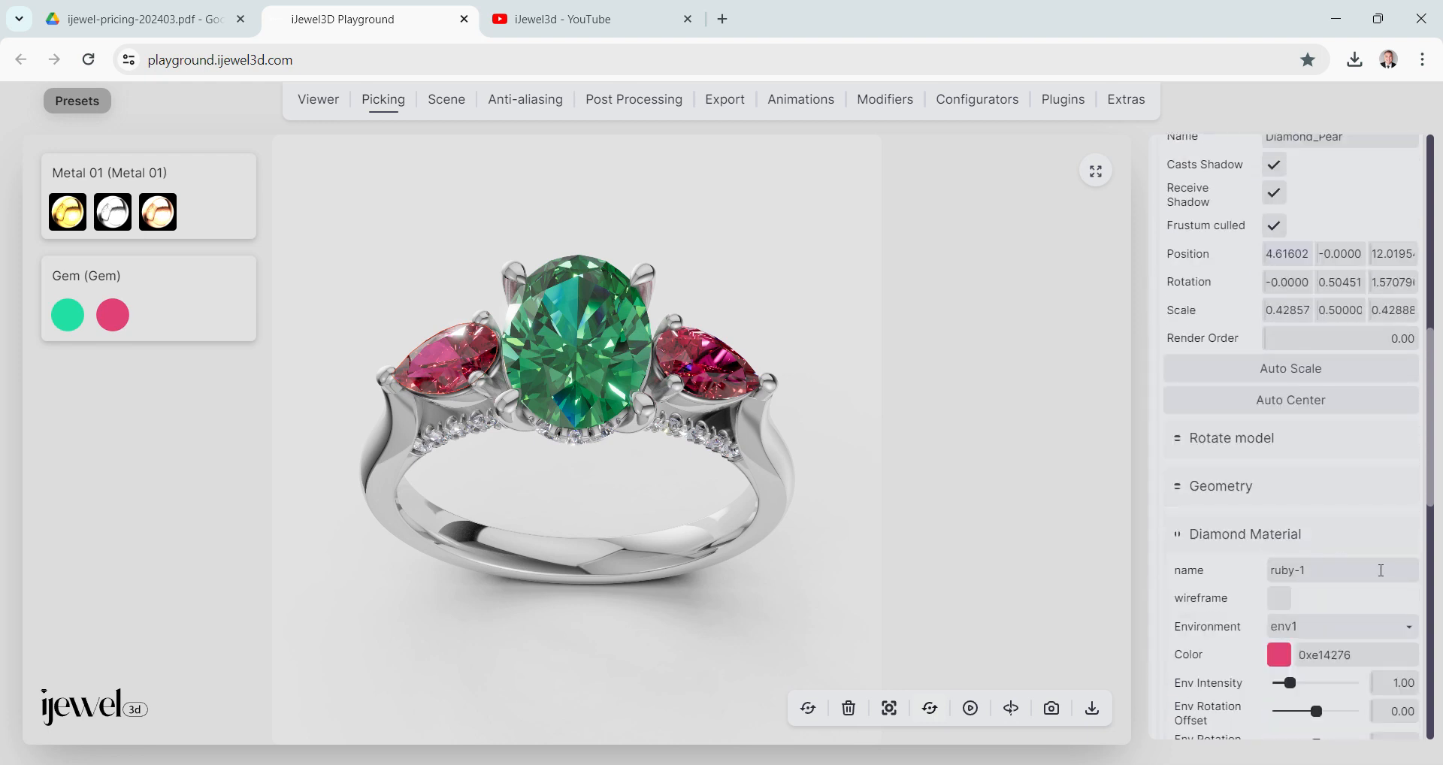
{"action": "left_click_drag", "start_coordinate": [1324, 576], "coordinate": [1219, 590]}
{"action": "type", "text": "Gem 01"}
Add the side stone's ruby material as a Gem 01 variation in the Material Configurator and set its preview type to color.
{"action": "left_click", "coordinate": [956, 106]}
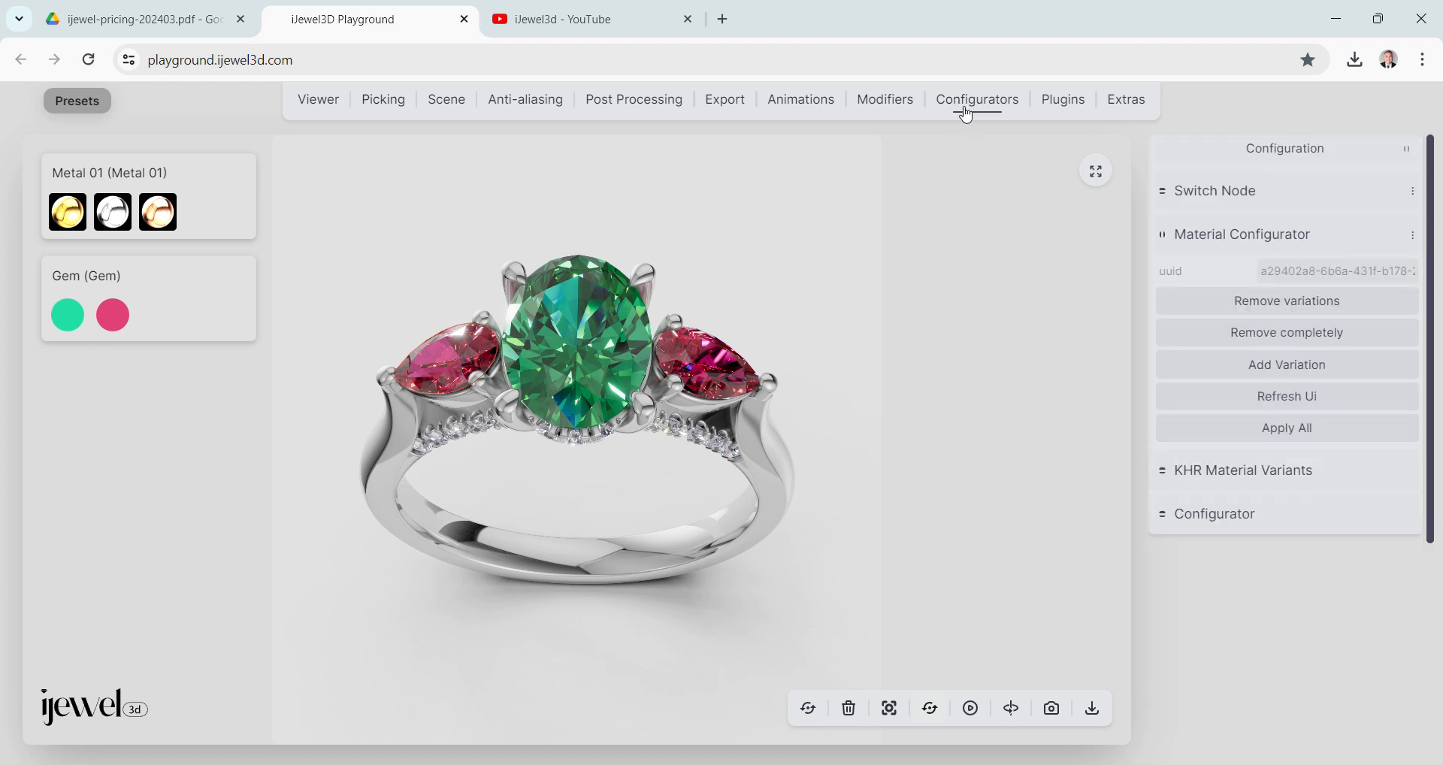
{"action": "left_click", "coordinate": [1299, 375]}
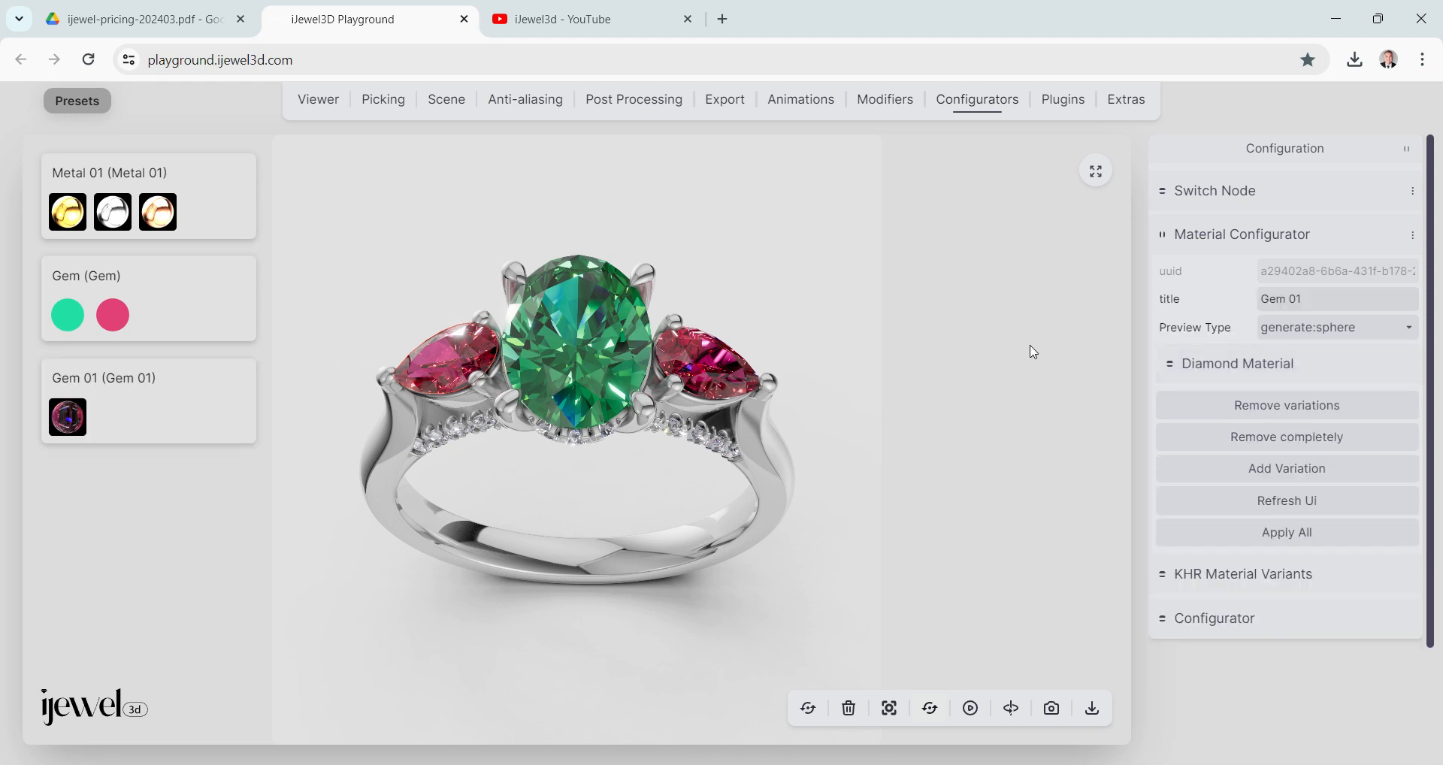
{"action": "left_click", "coordinate": [1300, 338]}
{"action": "left_click", "coordinate": [1287, 380]}
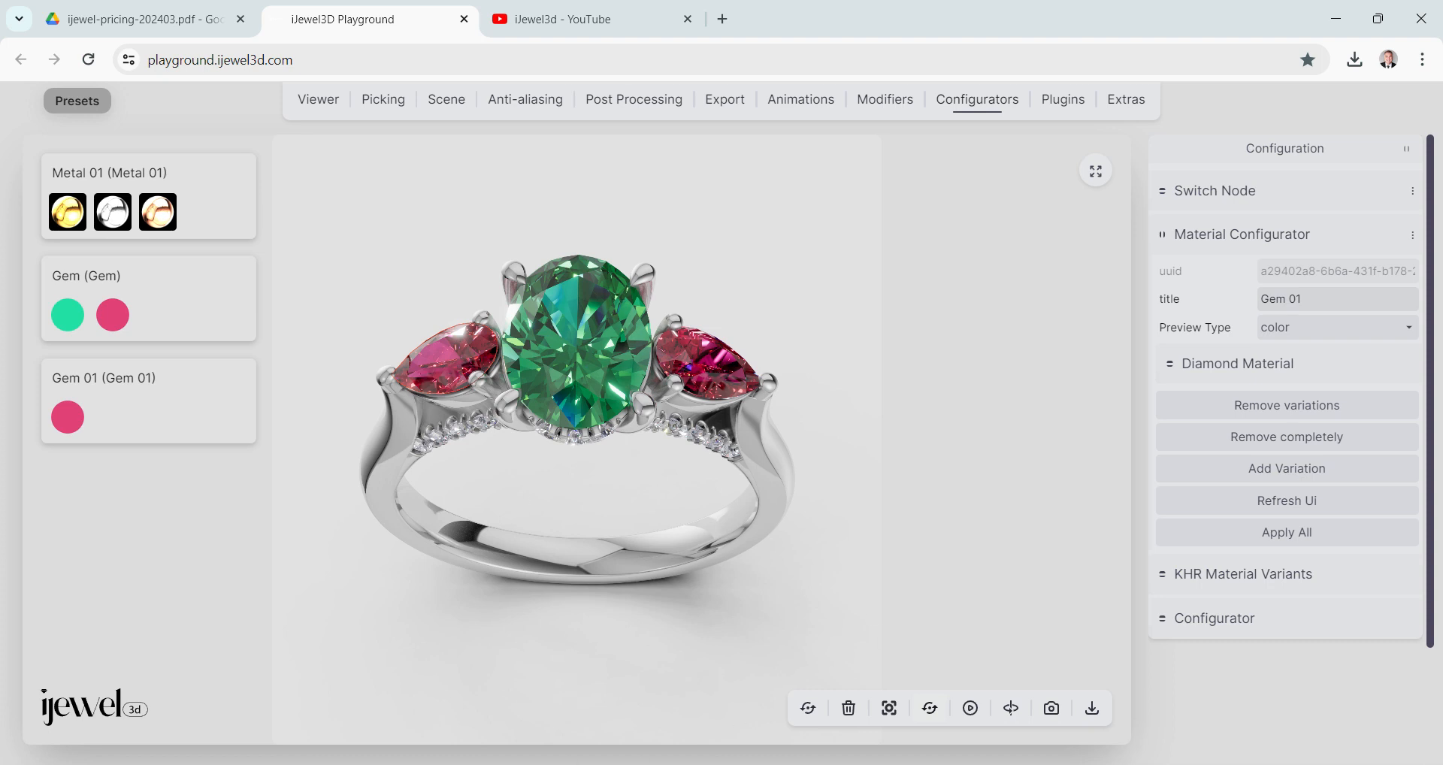
Apply the emerald-1.dmat material from the gem library folder to the left pear-shaped side stone.
{"action": "mouse_move", "coordinate": [523, 764]}
{"action": "left_click", "coordinate": [568, 731]}
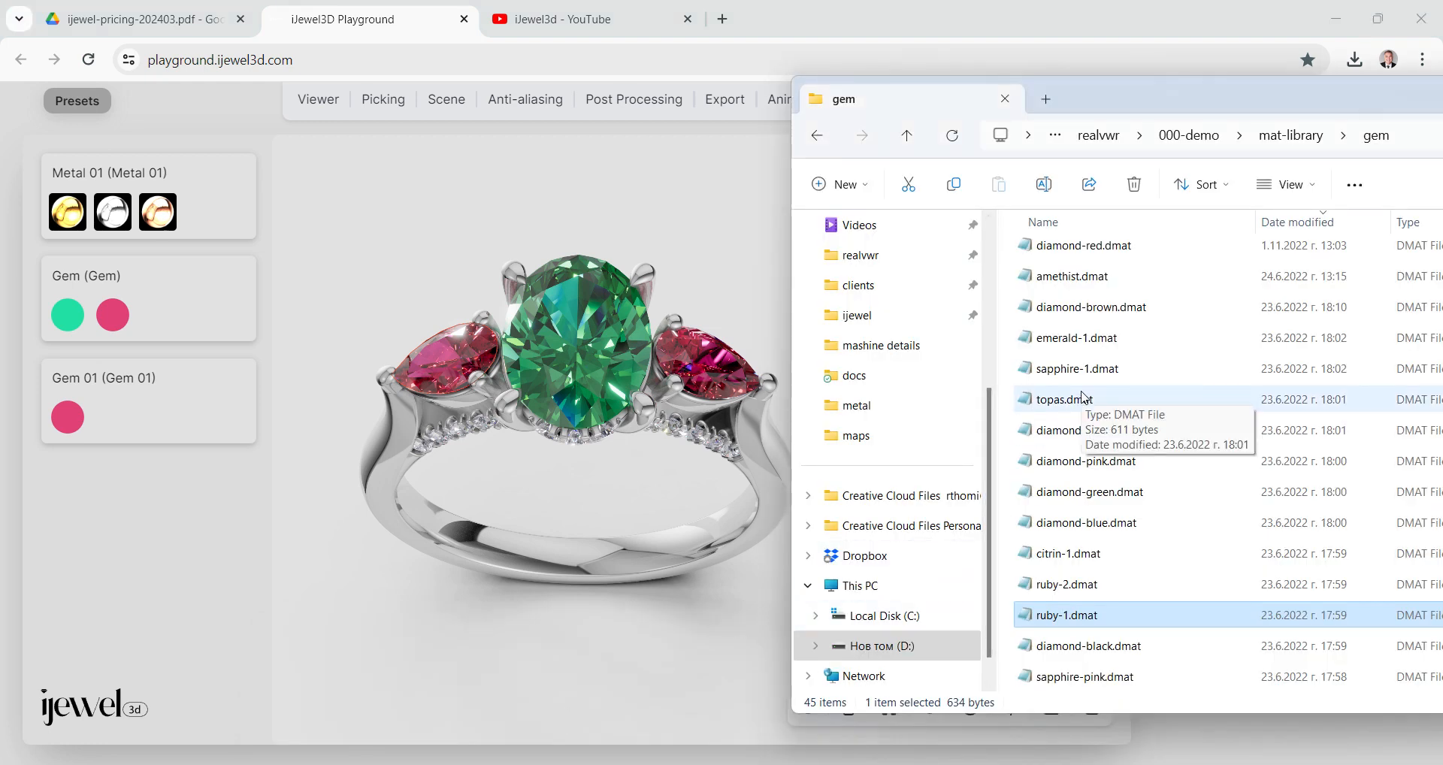
{"action": "left_click_drag", "start_coordinate": [1083, 340], "coordinate": [444, 353]}
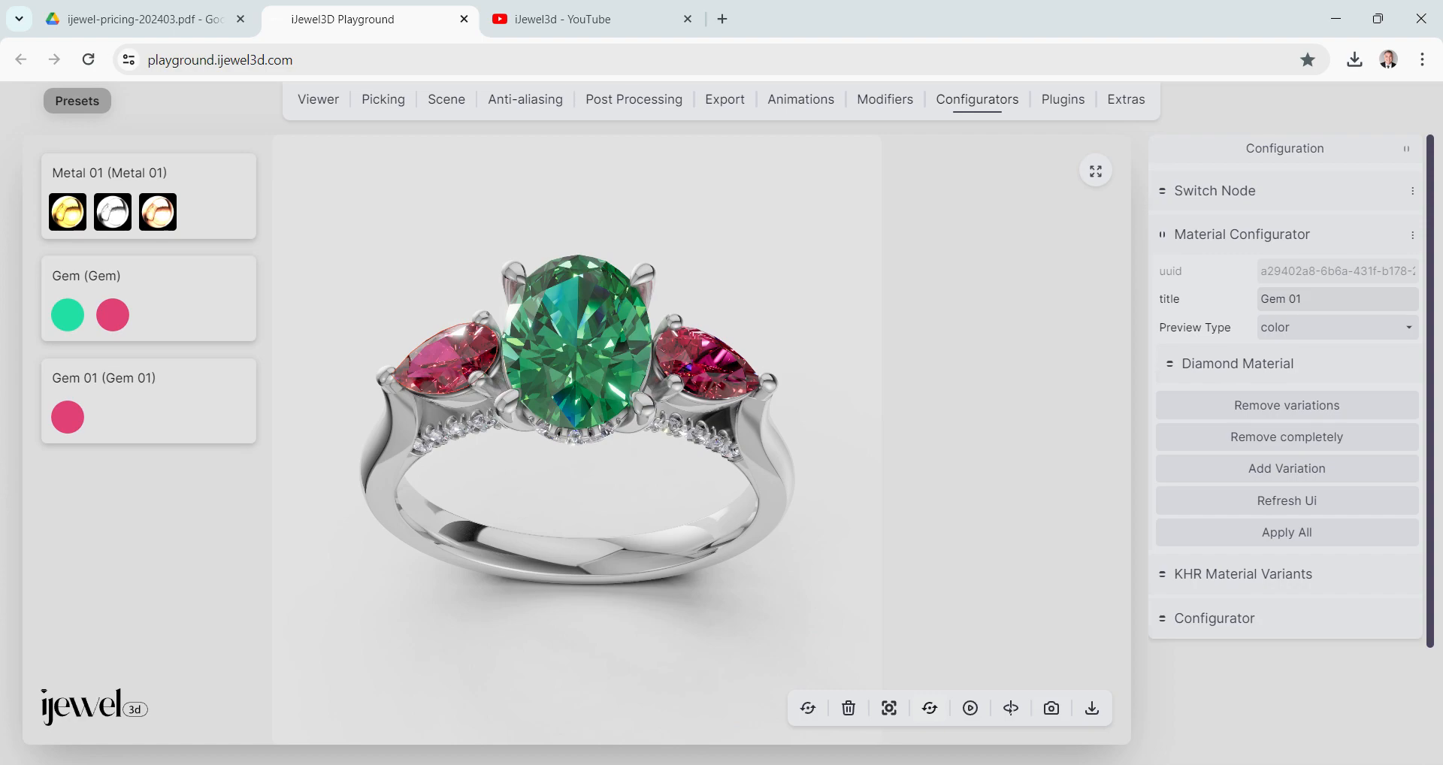
{"action": "left_click", "coordinate": [523, 764]}
{"action": "mouse_move", "coordinate": [666, 705]}
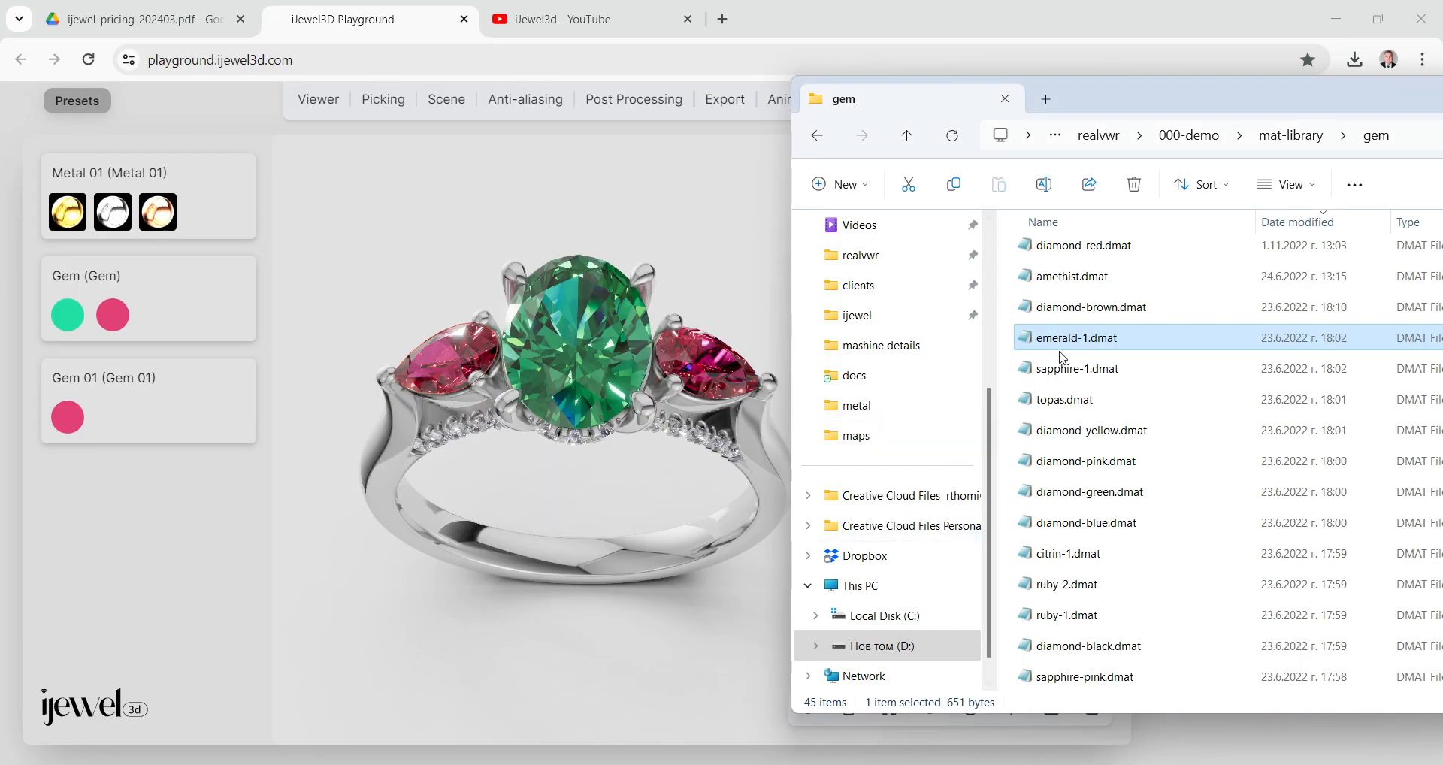
{"action": "left_click_drag", "start_coordinate": [1073, 345], "coordinate": [476, 379]}
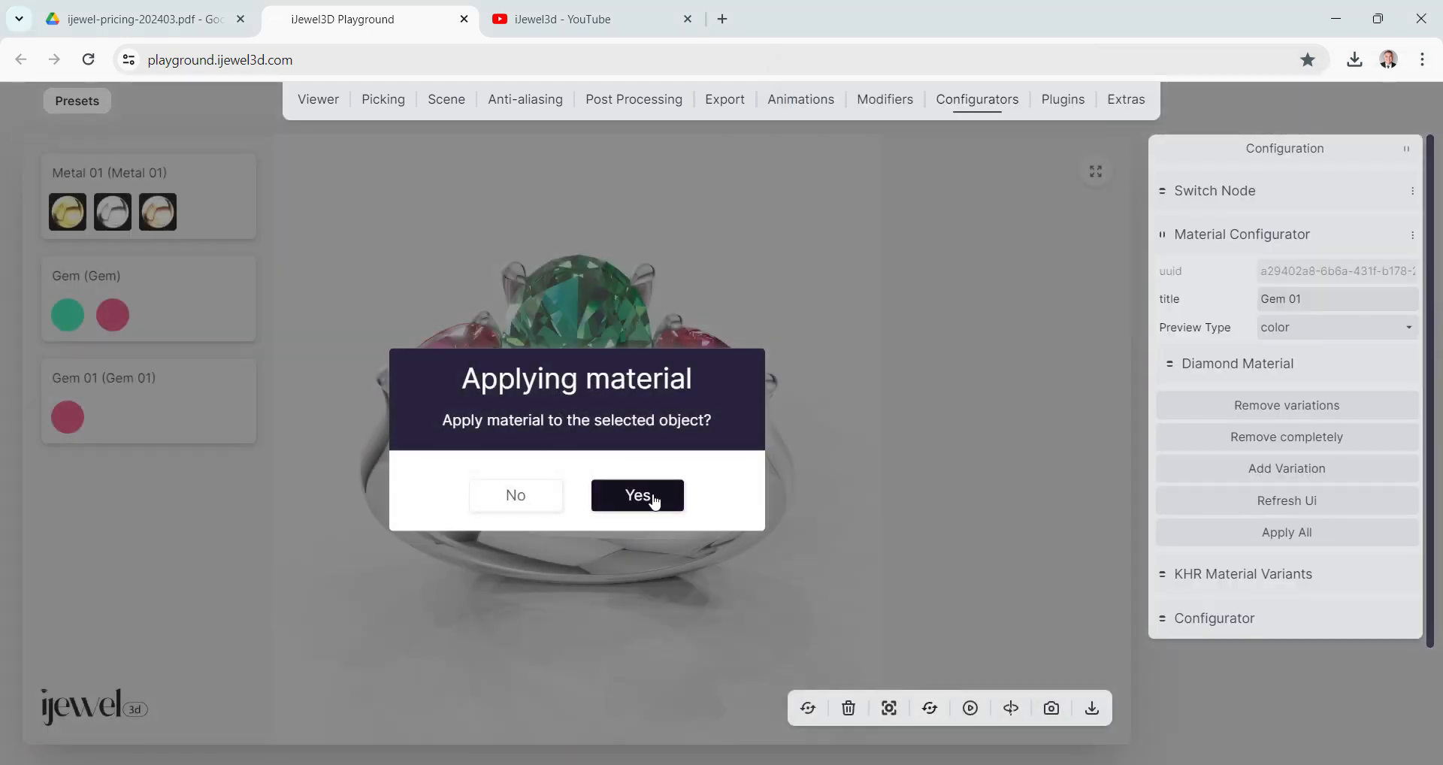
{"action": "left_click", "coordinate": [654, 500]}
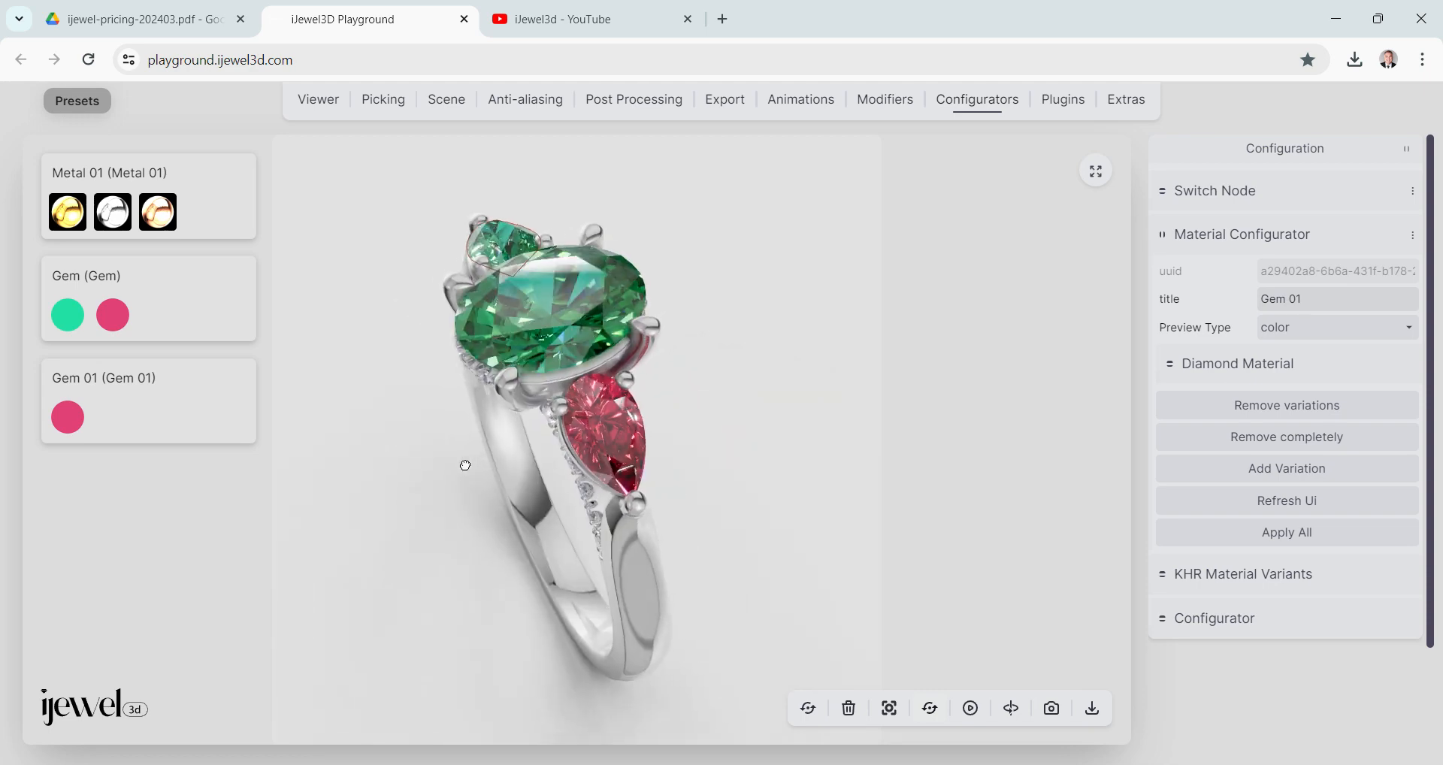
{"action": "scroll", "coordinate": [607, 472], "scroll_direction": "up", "scroll_amount": 7}
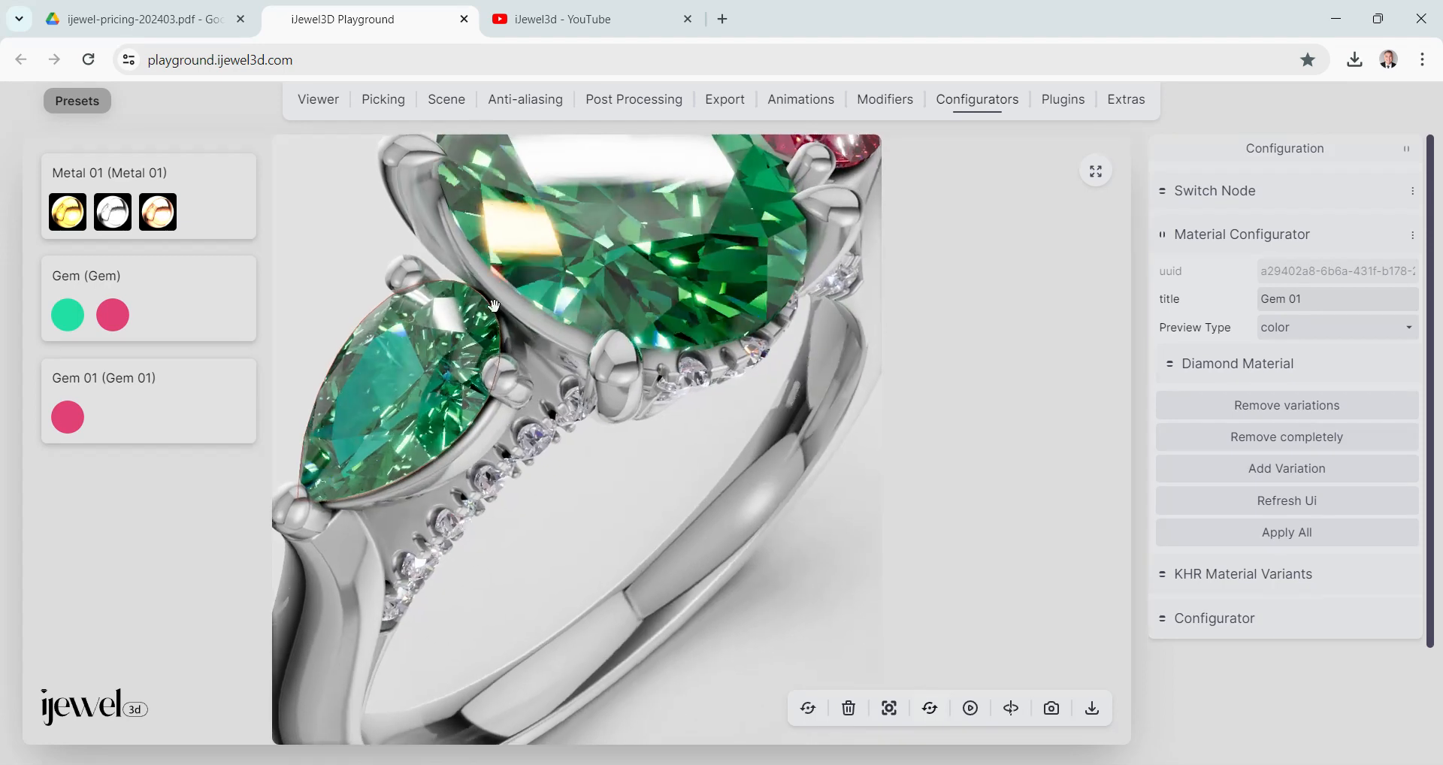
View the iJewel3d channel on YouTube, return to iJewel3D Playground and inspect the ring from the front.
{"action": "left_click", "coordinate": [529, 23]}
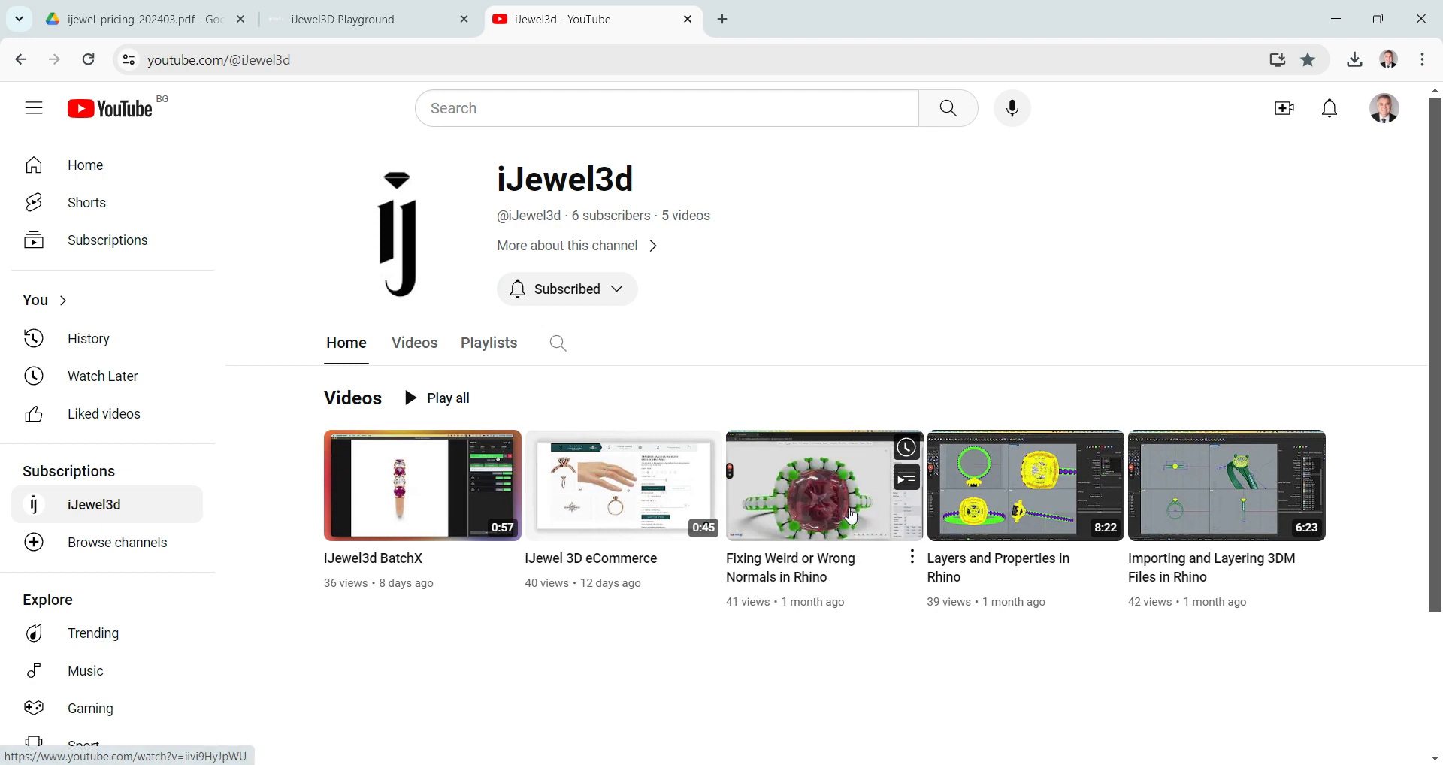
{"action": "left_click", "coordinate": [365, 19]}
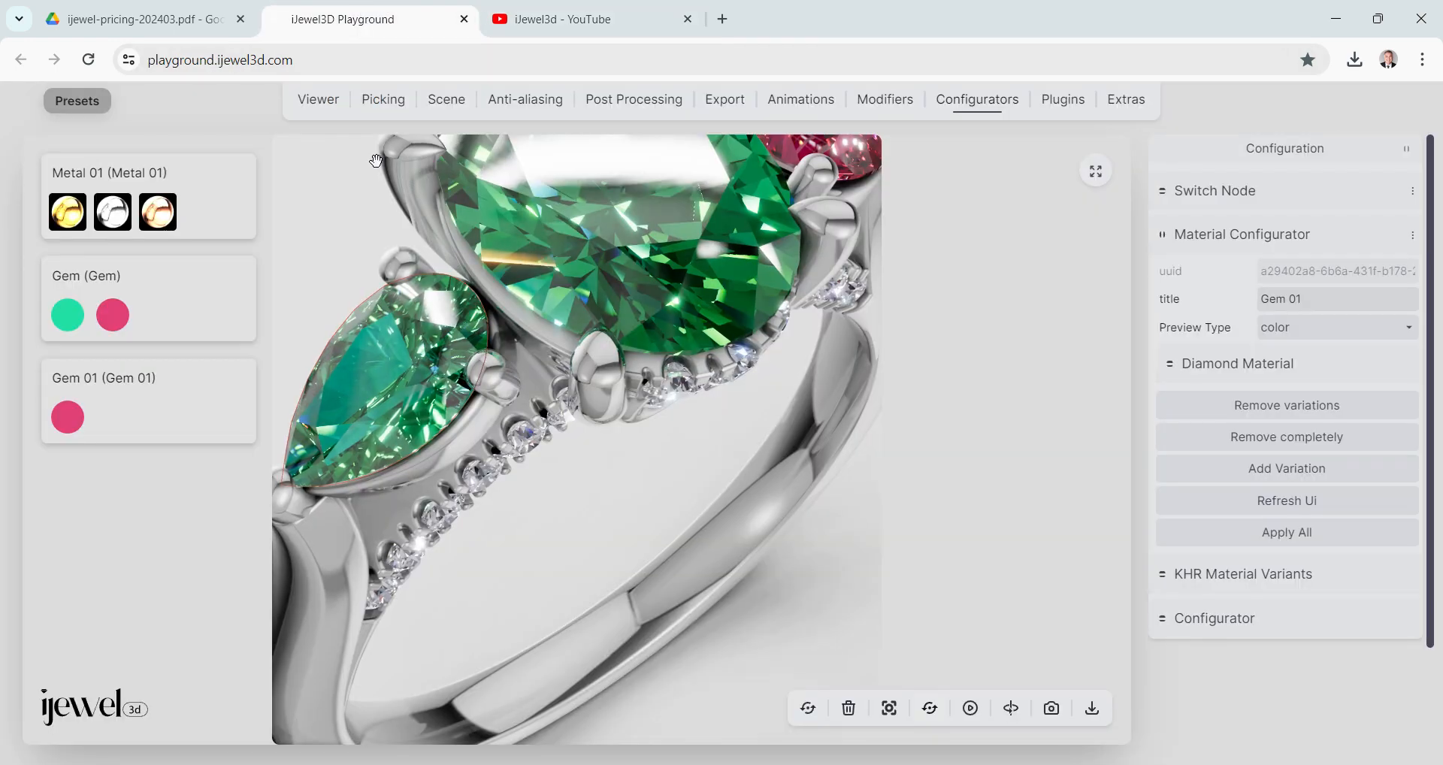
{"action": "left_click_drag", "start_coordinate": [387, 396], "coordinate": [571, 449]}
{"action": "scroll", "coordinate": [678, 454], "scroll_direction": "down", "scroll_amount": 3}
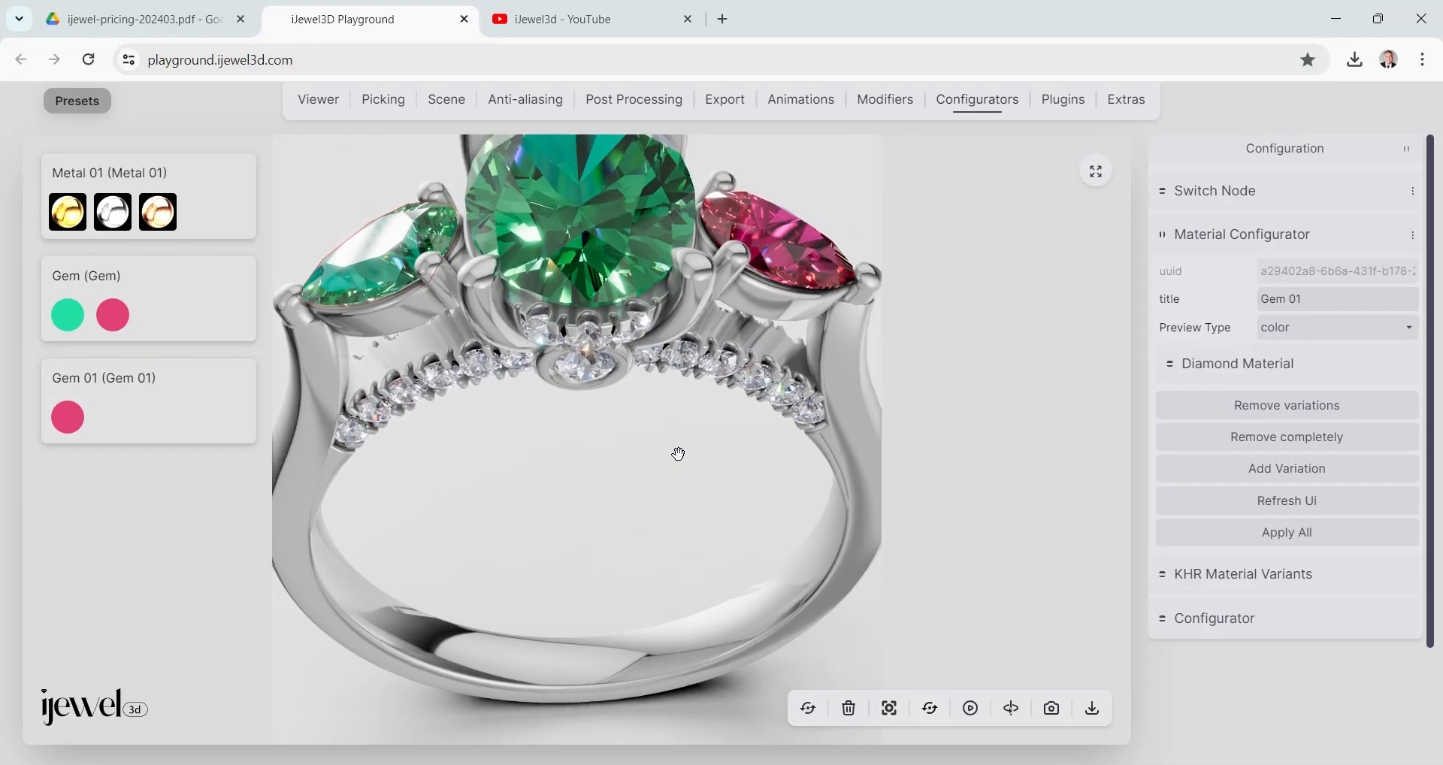
{"action": "mouse_move", "coordinate": [678, 454]}
{"action": "left_mouse_down"}
{"action": "mouse_move", "coordinate": [679, 478]}
{"action": "mouse_move", "coordinate": [676, 458]}
{"action": "left_mouse_up"}
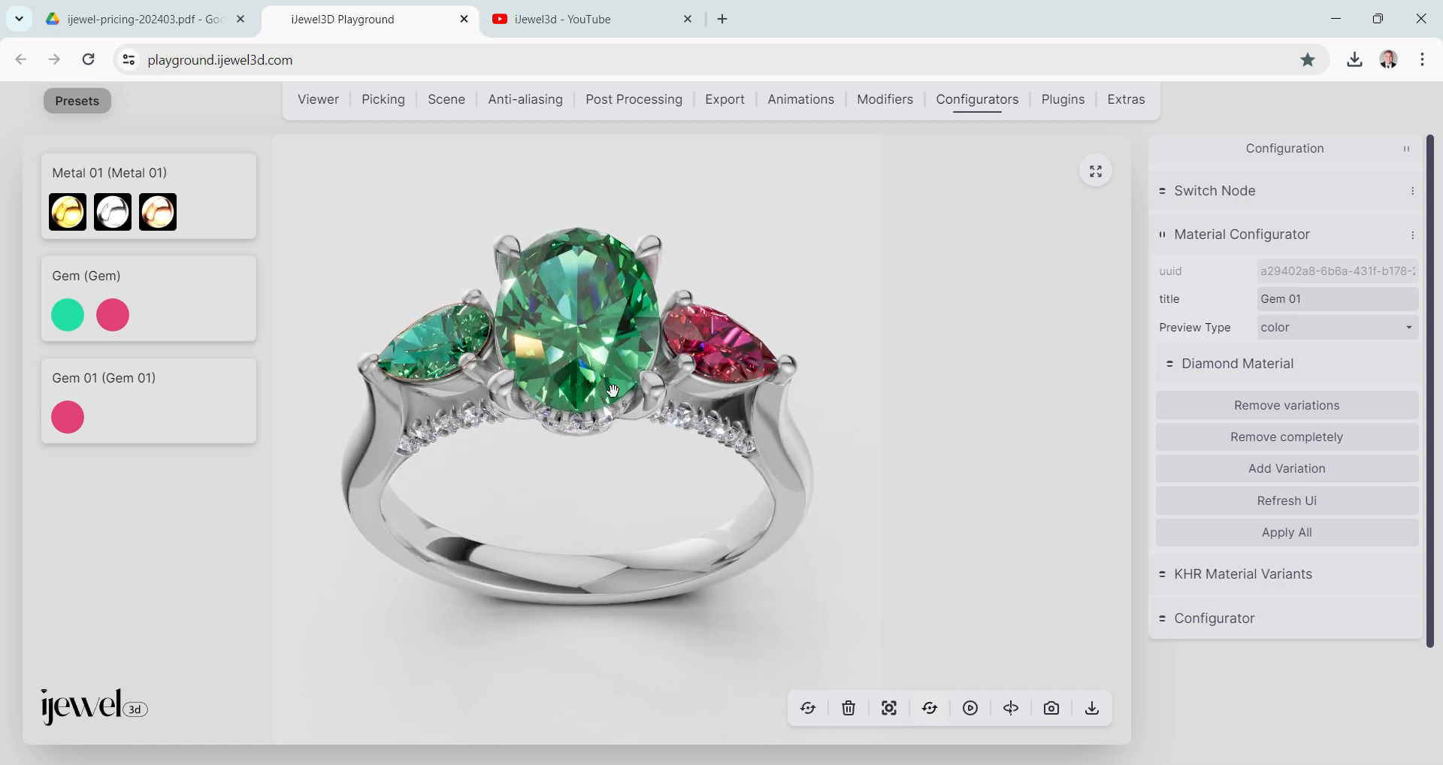
Open the GLB export settings and enable DRACO compression for the ring scene.
{"action": "left_click_drag", "start_coordinate": [716, 273], "coordinate": [715, 296]}
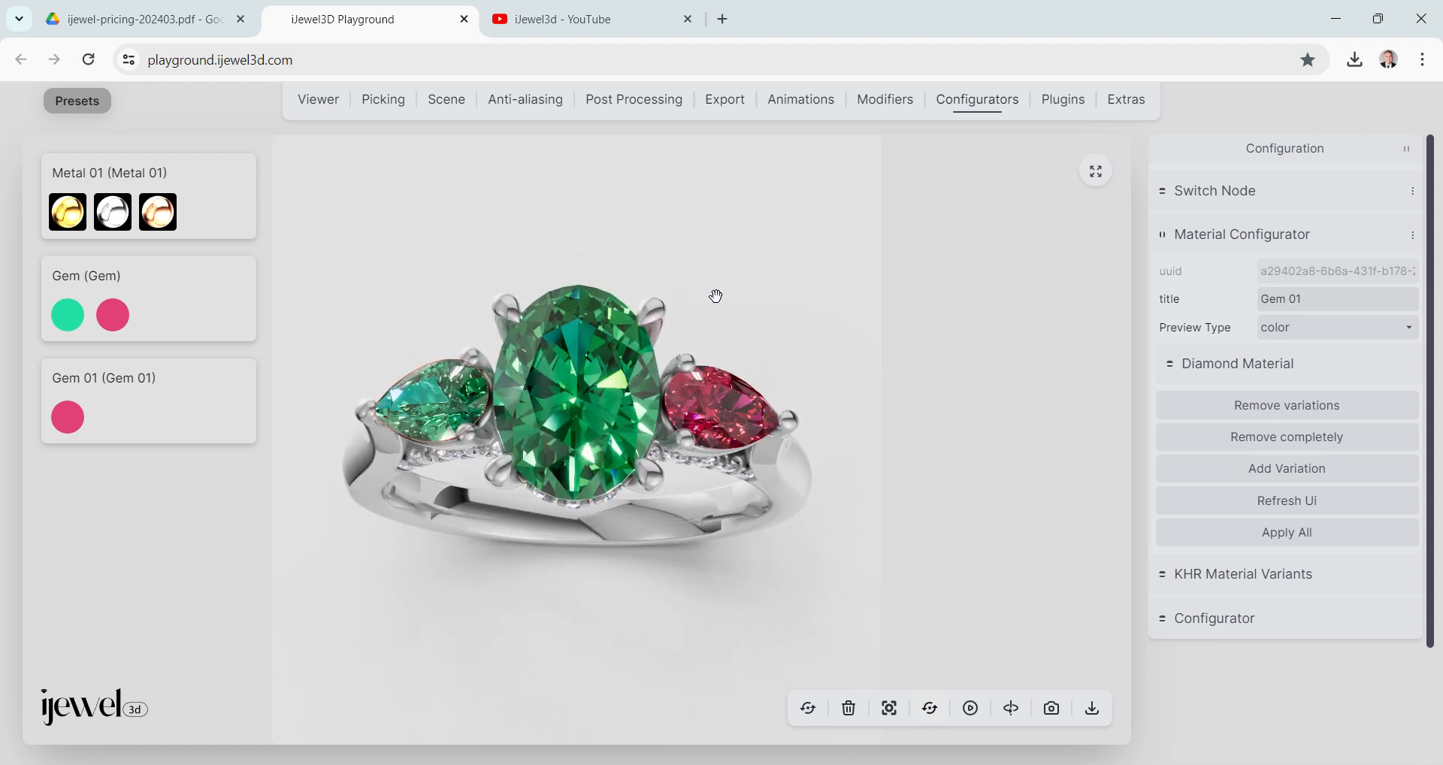
{"action": "left_click", "coordinate": [715, 106]}
{"action": "left_click", "coordinate": [1224, 200]}
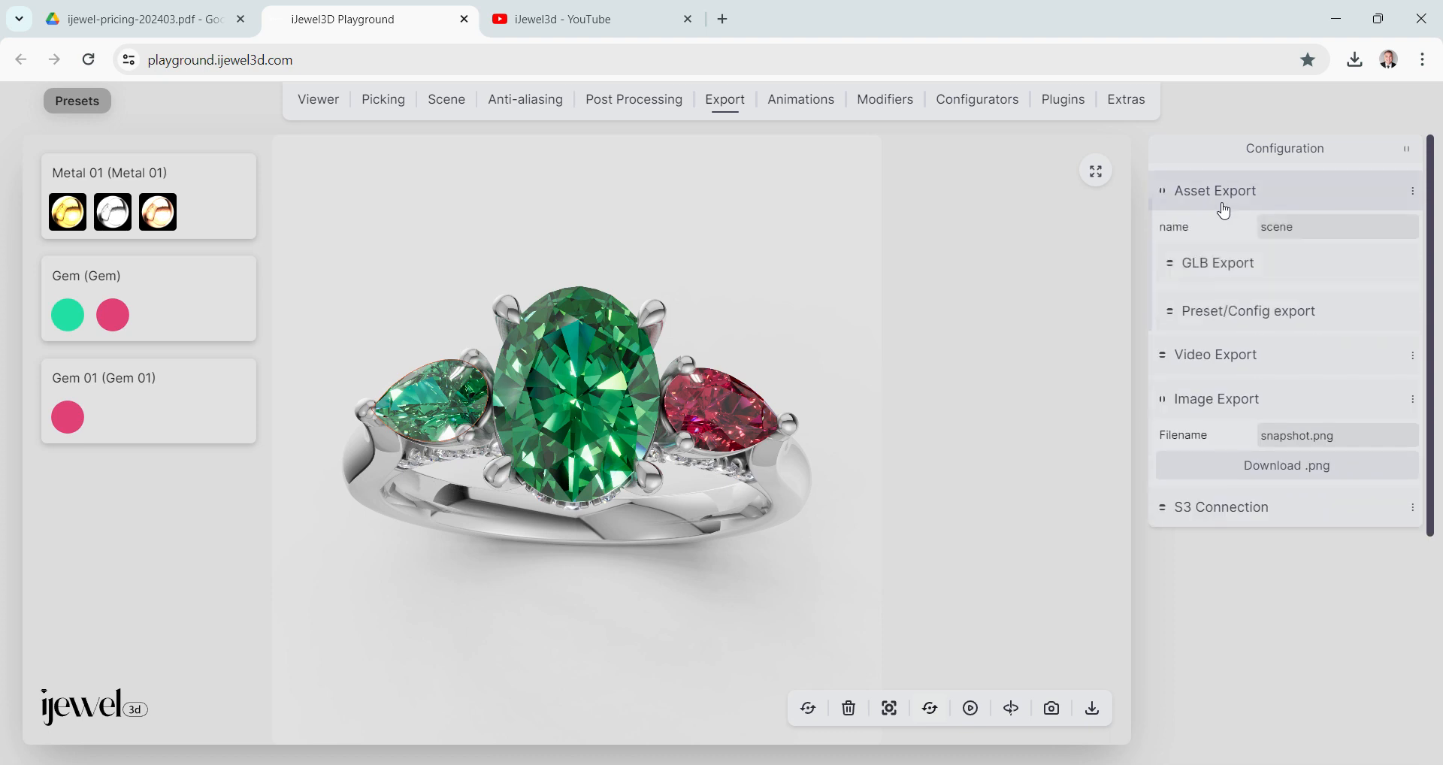
{"action": "left_click", "coordinate": [1222, 266]}
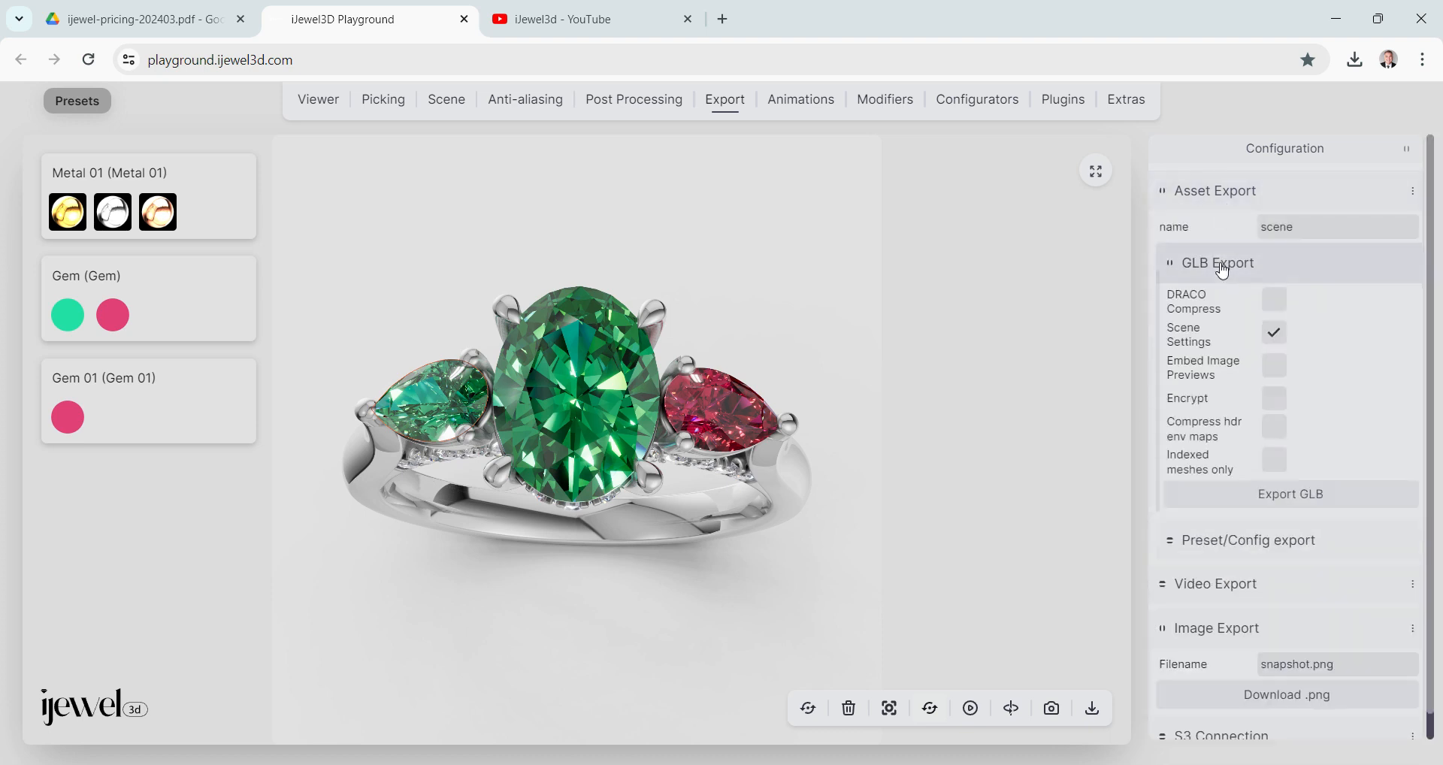
{"action": "left_click", "coordinate": [1275, 299]}
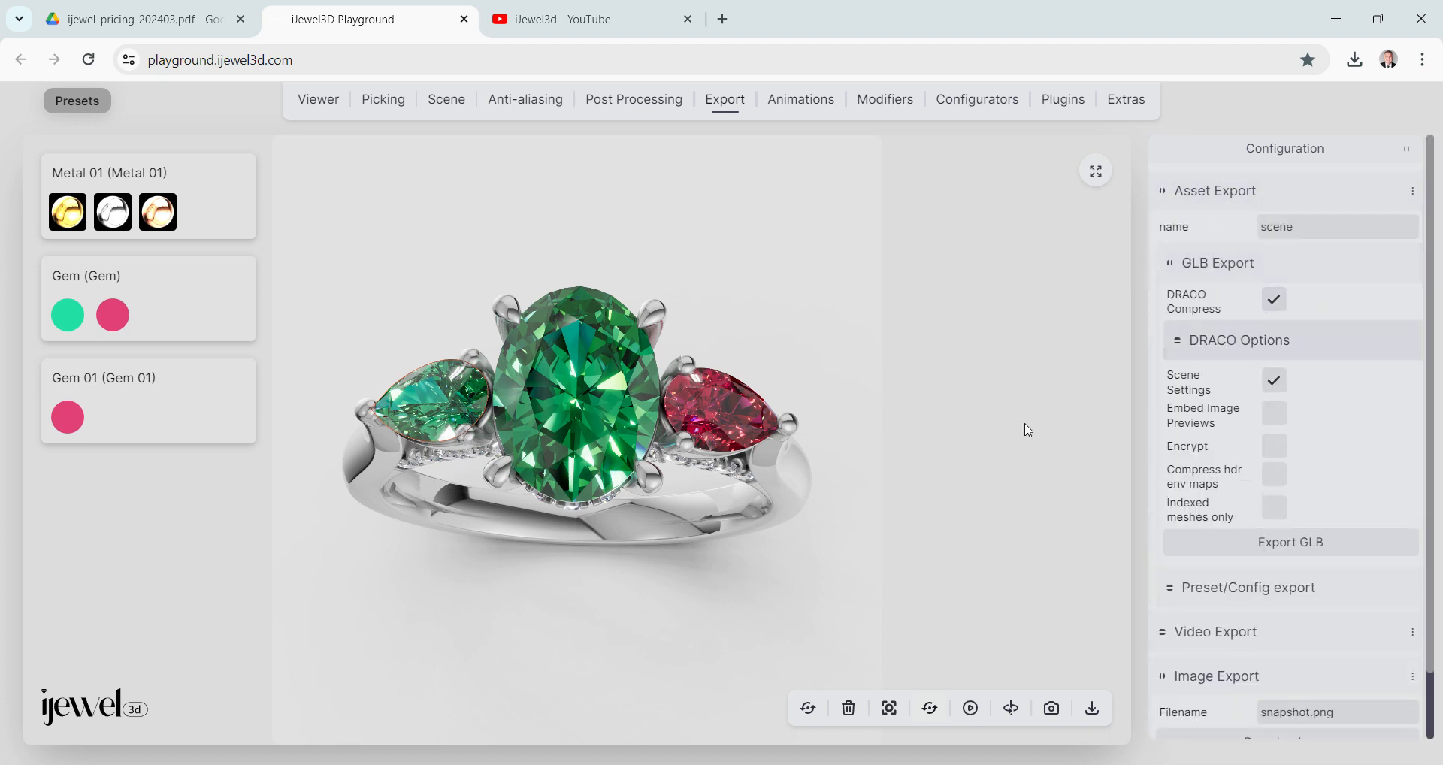
{"action": "mouse_move", "coordinate": [800, 447]}
{"action": "left_mouse_down"}
{"action": "mouse_move", "coordinate": [782, 418]}
{"action": "mouse_move", "coordinate": [803, 447]}
{"action": "left_mouse_up"}
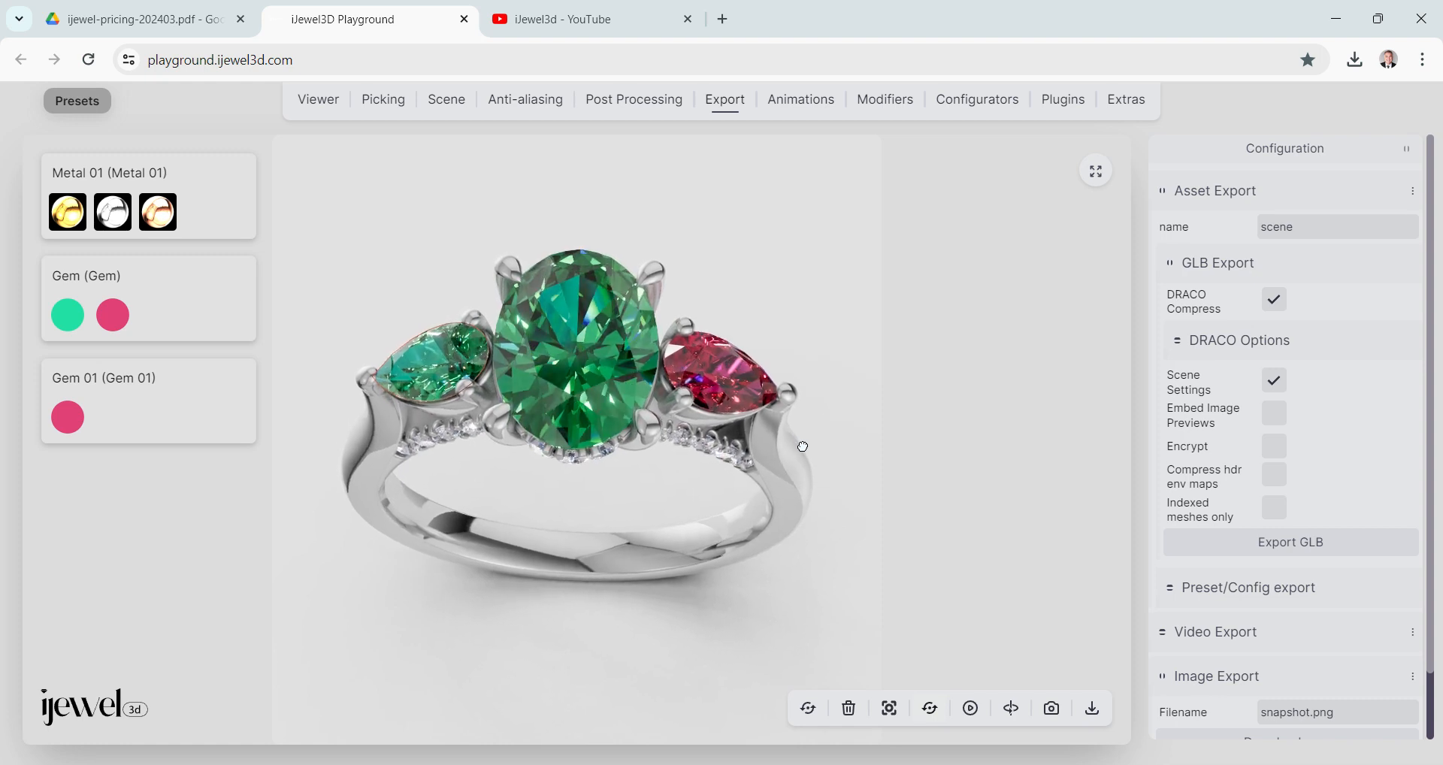
Check the source model's file name in the 3d folder, name the asset ring and export it as GLB.
{"action": "left_click_drag", "start_coordinate": [1307, 221], "coordinate": [1233, 234]}
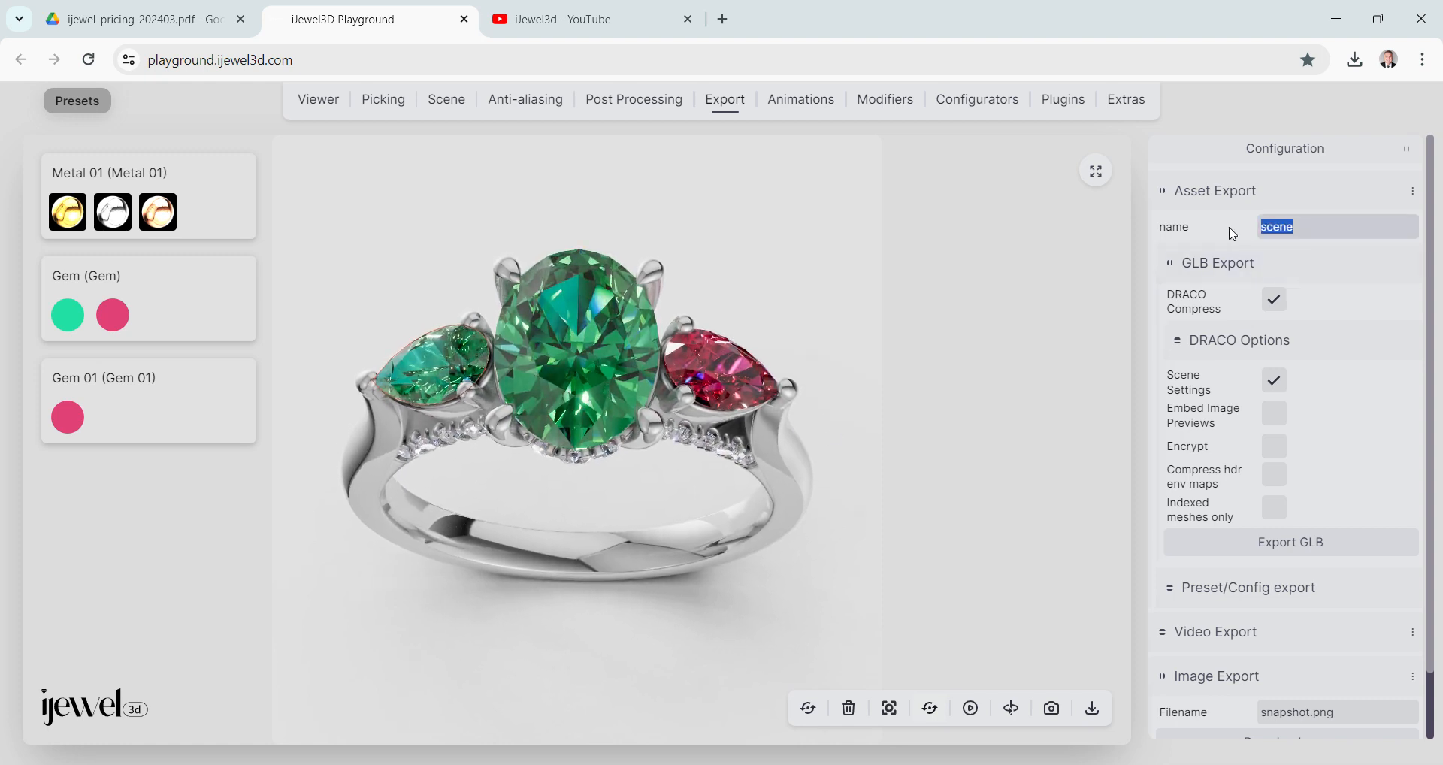
{"action": "left_click", "coordinate": [521, 764]}
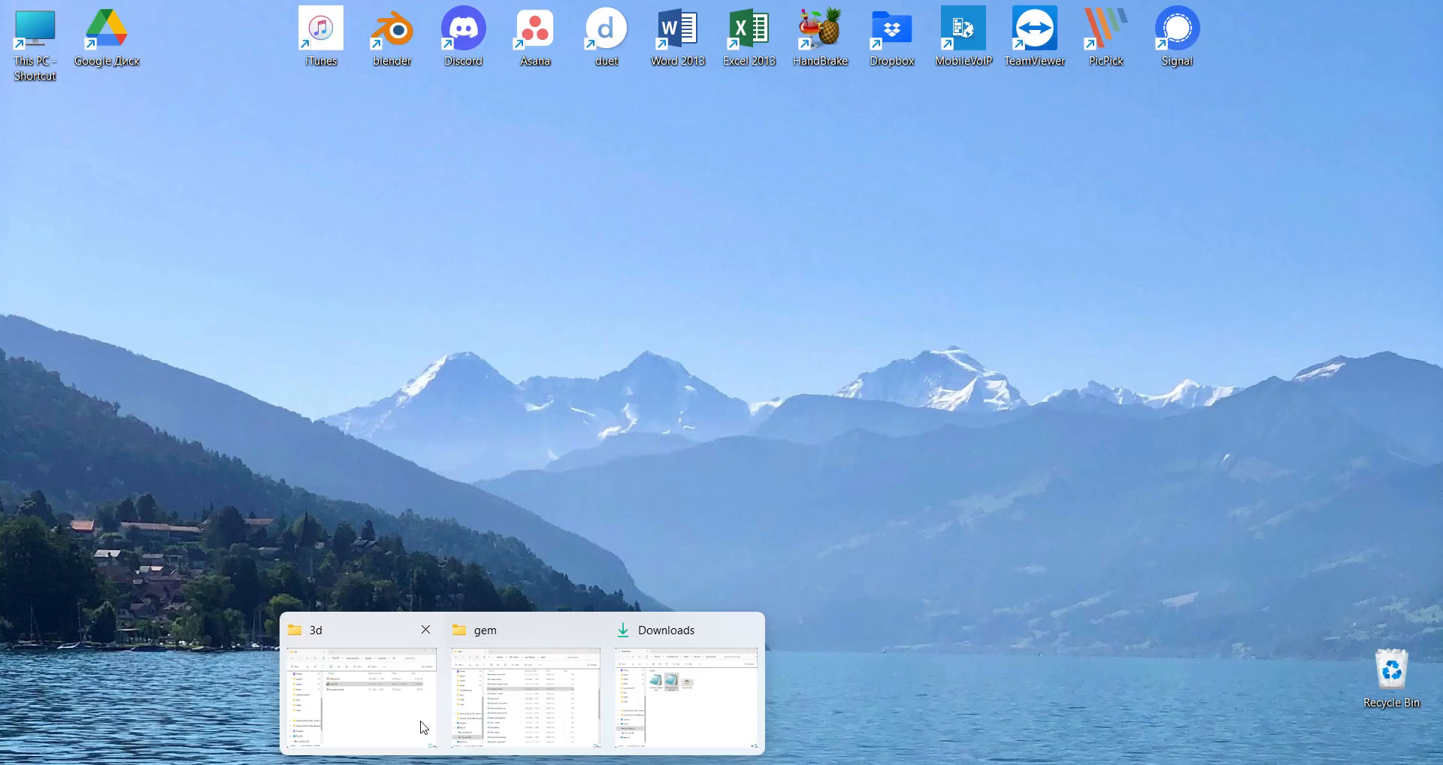
{"action": "left_click", "coordinate": [418, 723]}
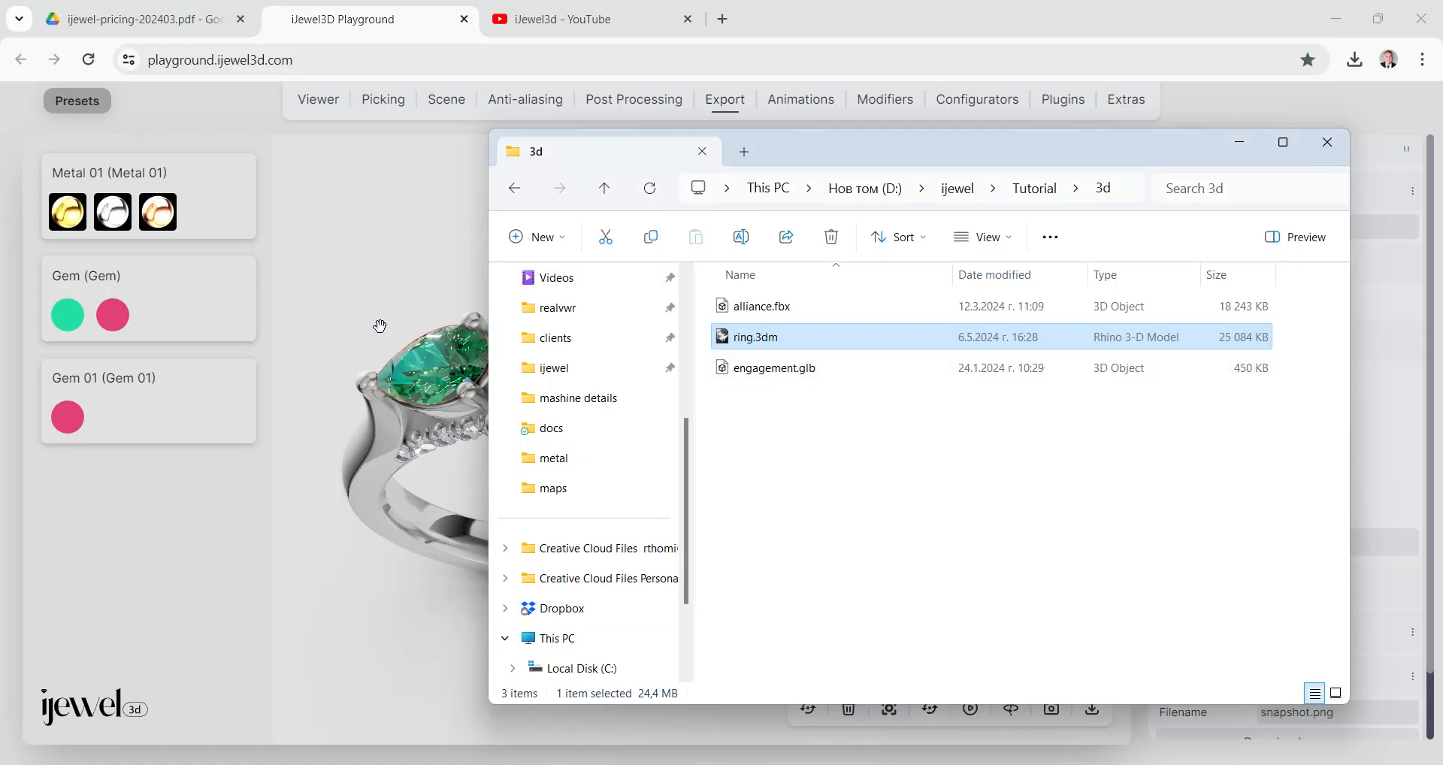
{"action": "left_click", "coordinate": [383, 294]}
{"action": "left_click", "coordinate": [1271, 227]}
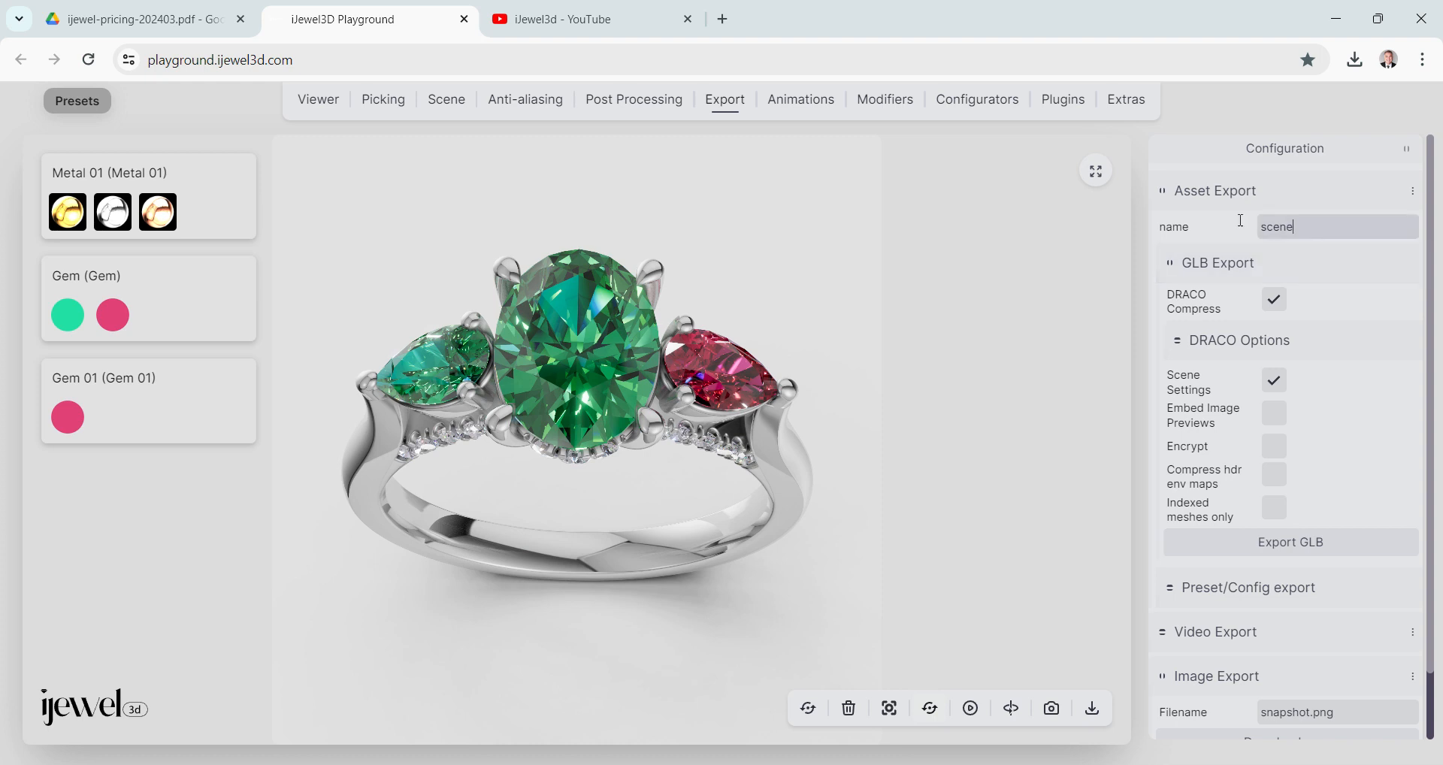
{"action": "key", "text": "ctrl+a"}
{"action": "type", "text": "r"}
{"action": "left_click", "coordinate": [1287, 551]}
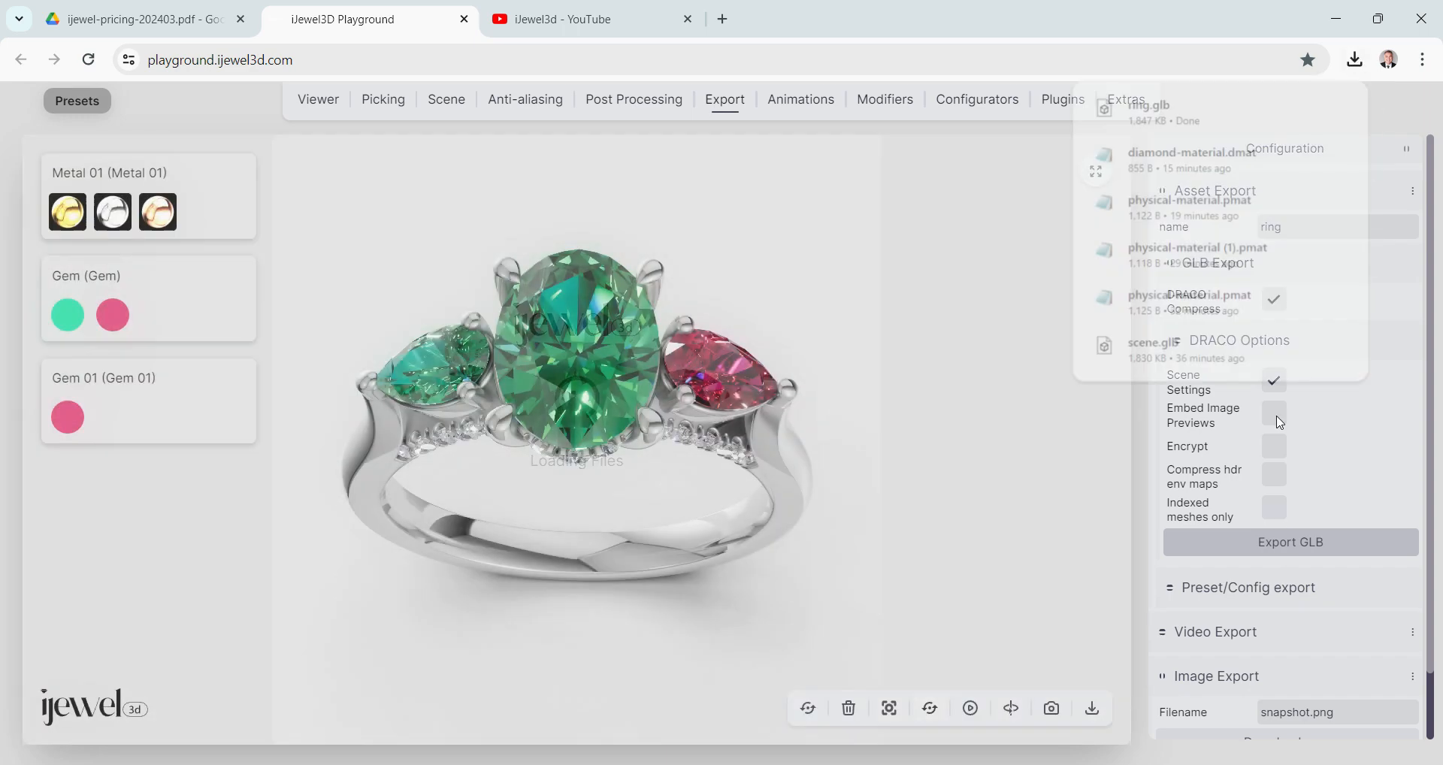
Move the exported ring.glb file from the Downloads folder to the Tutorial 3d folder.
{"action": "left_click", "coordinate": [1306, 104]}
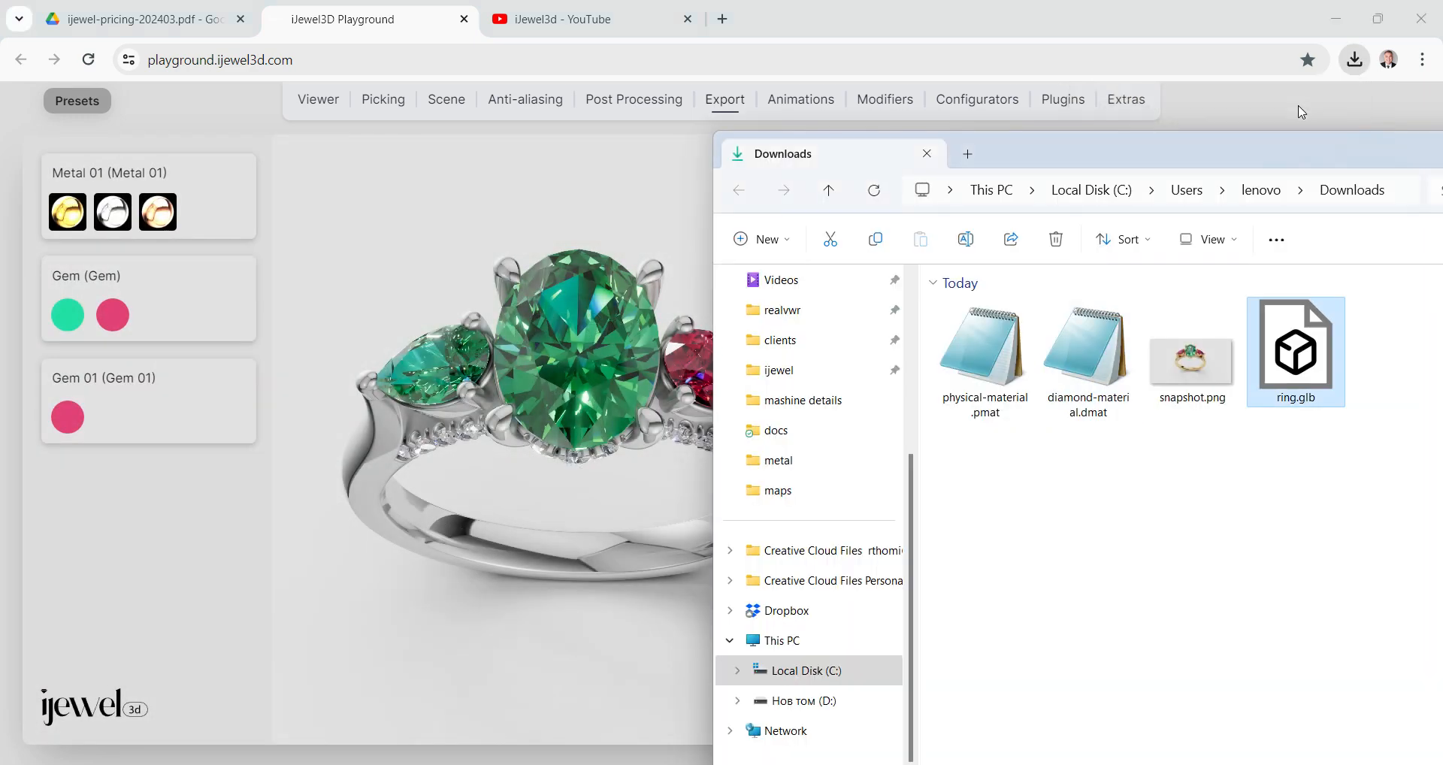
{"action": "right_click", "coordinate": [1298, 364]}
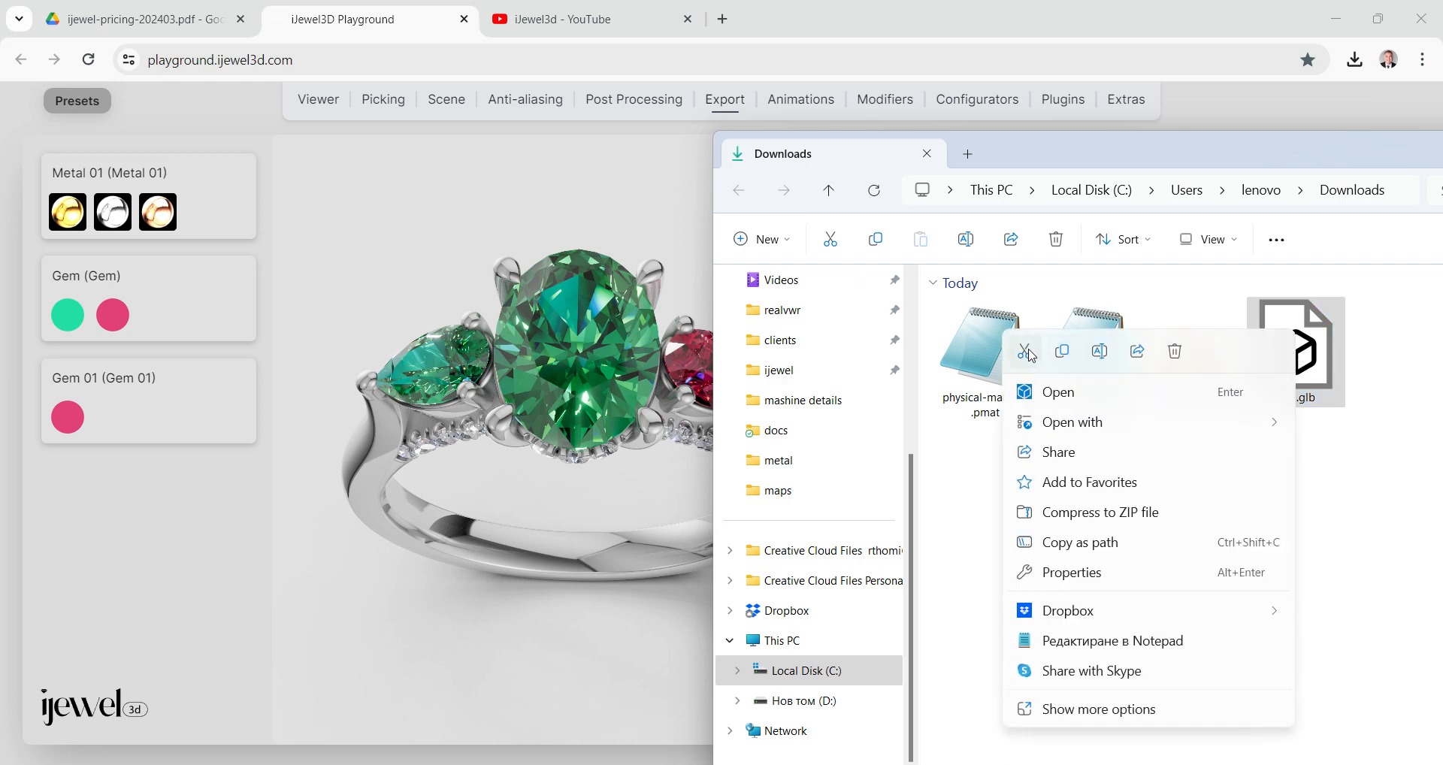
{"action": "left_click", "coordinate": [1032, 356]}
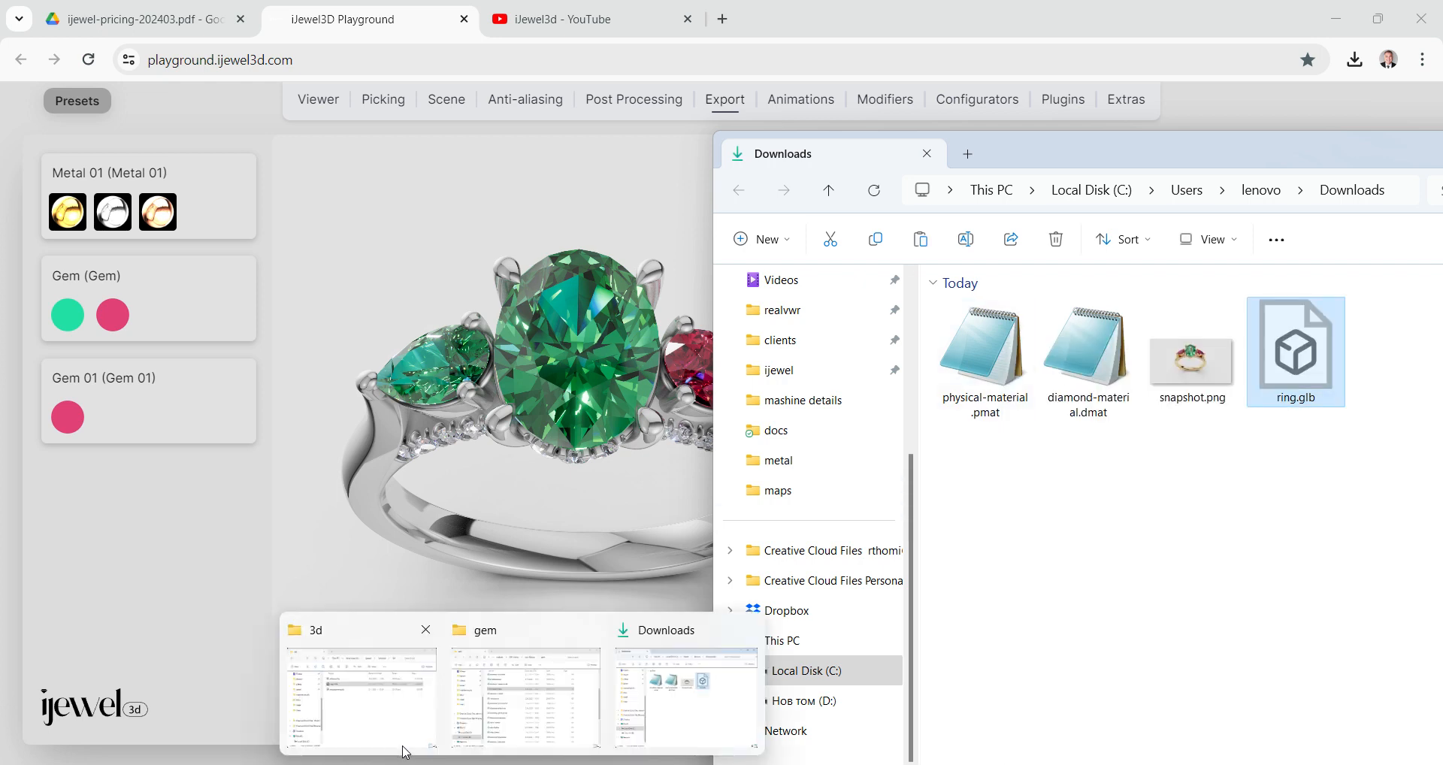
{"action": "left_click", "coordinate": [406, 745]}
{"action": "right_click", "coordinate": [900, 525]}
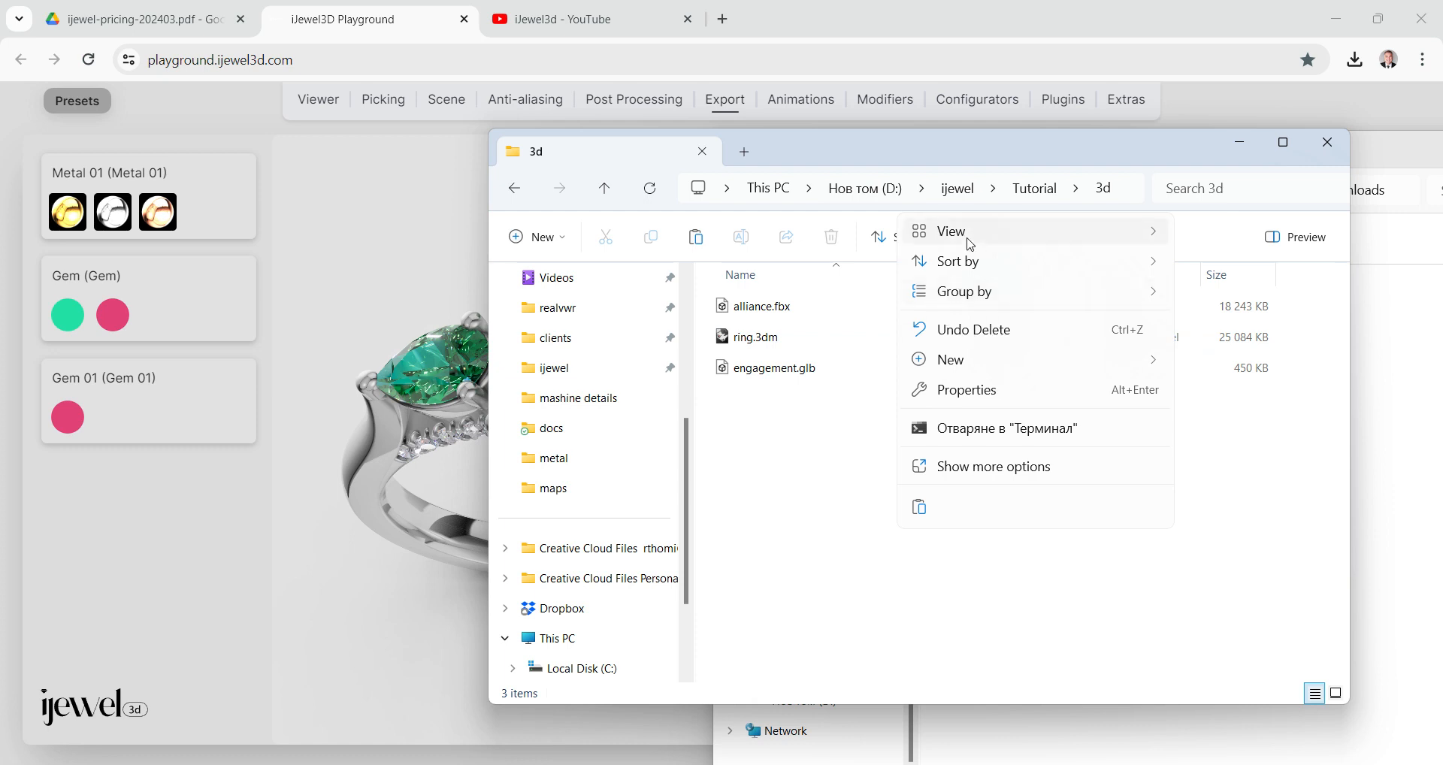
{"action": "left_click", "coordinate": [920, 507]}
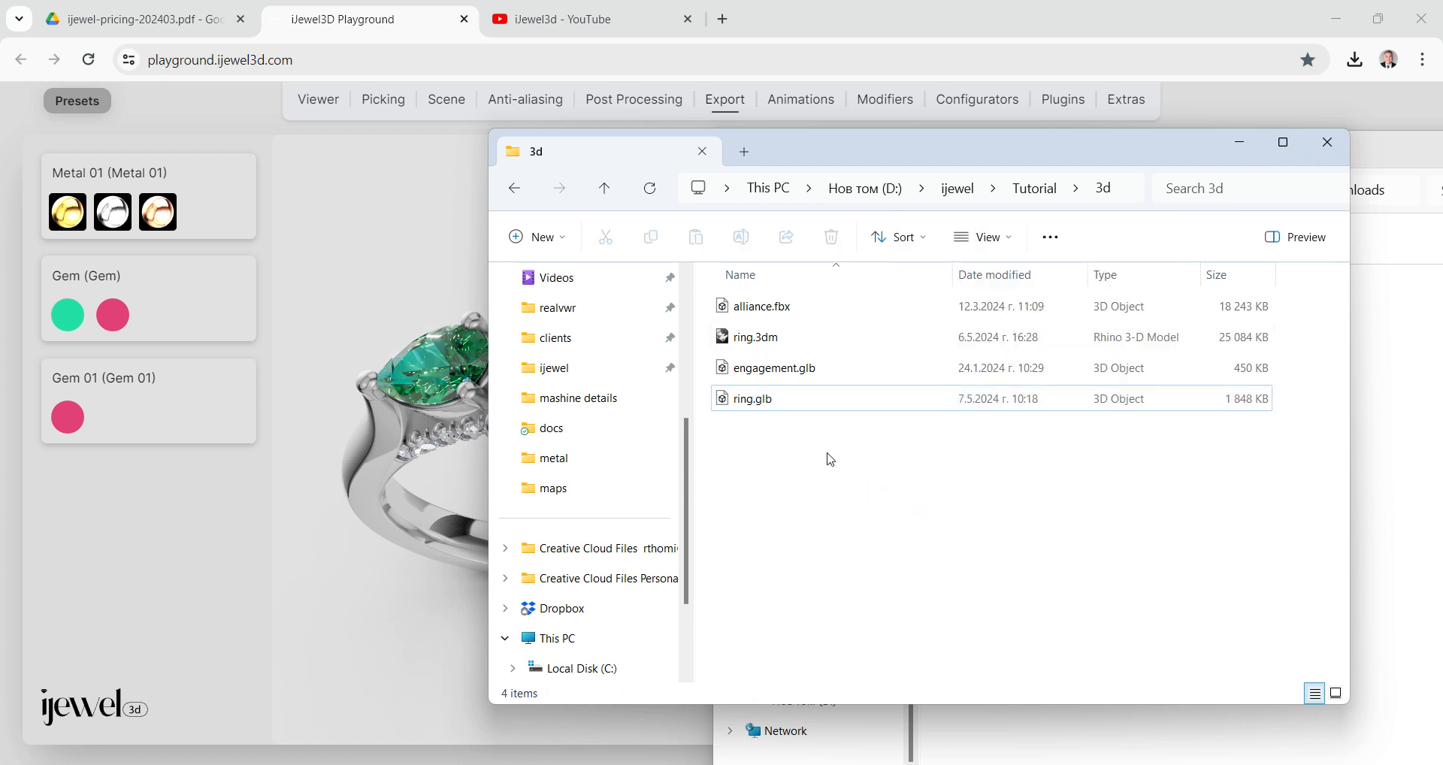
Sort the 3d folder by name in descending order, compare the file sizes and return to iJewel3D Playground.
{"action": "left_click", "coordinate": [756, 280]}
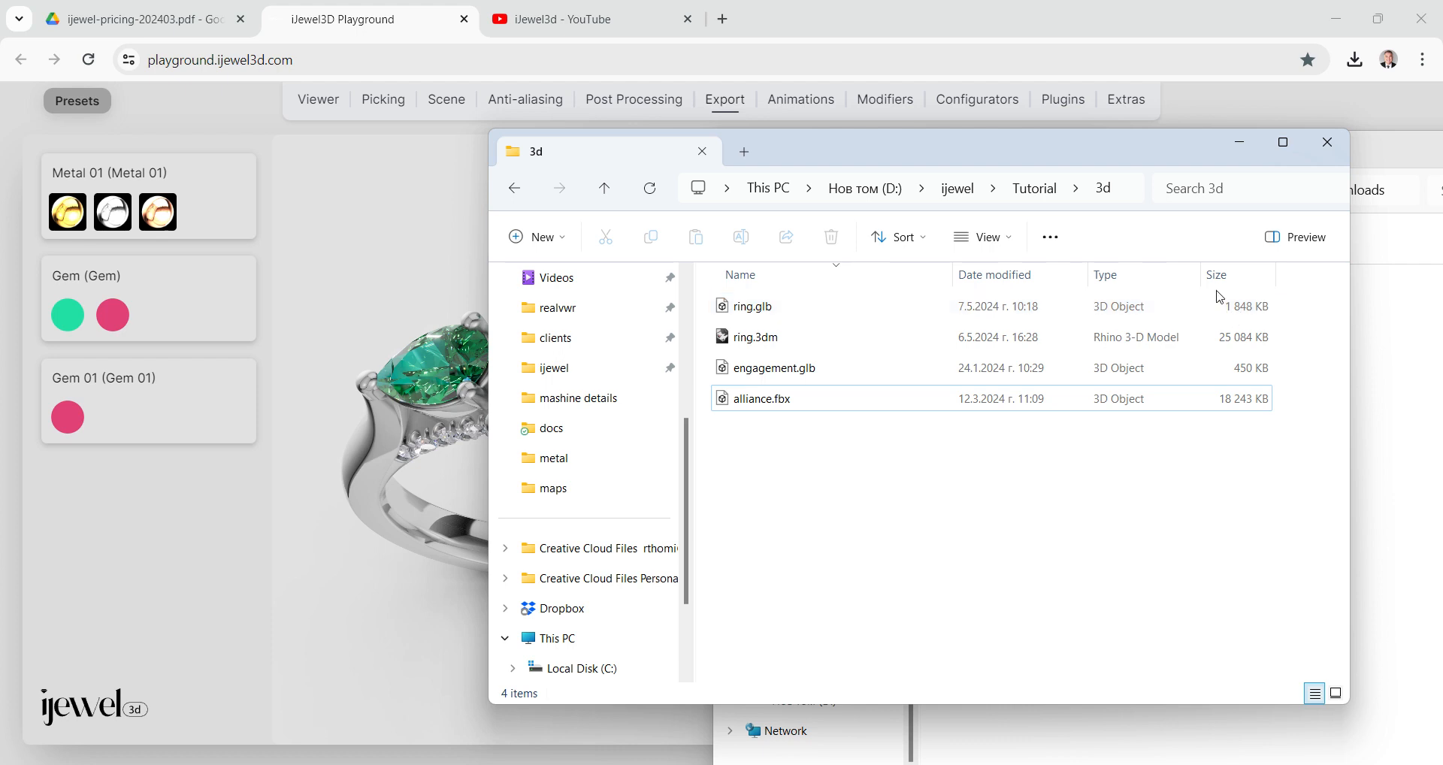
{"action": "left_click", "coordinate": [1241, 149]}
{"action": "left_click_drag", "start_coordinate": [1305, 164], "coordinate": [925, 199]}
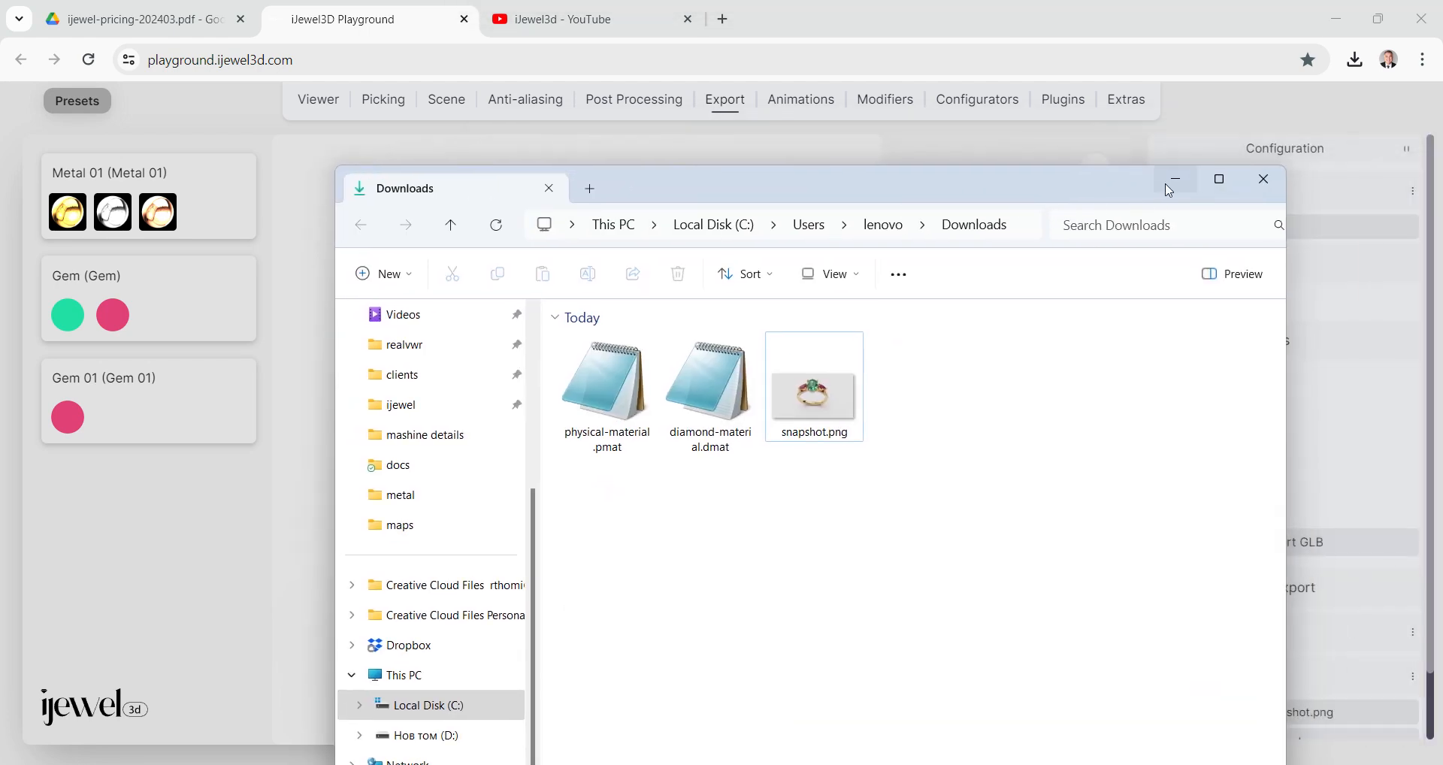
{"action": "left_click", "coordinate": [1169, 189]}
Switch the centre stone to the ruby variation of Gem.
{"action": "left_click_drag", "start_coordinate": [729, 445], "coordinate": [690, 413]}
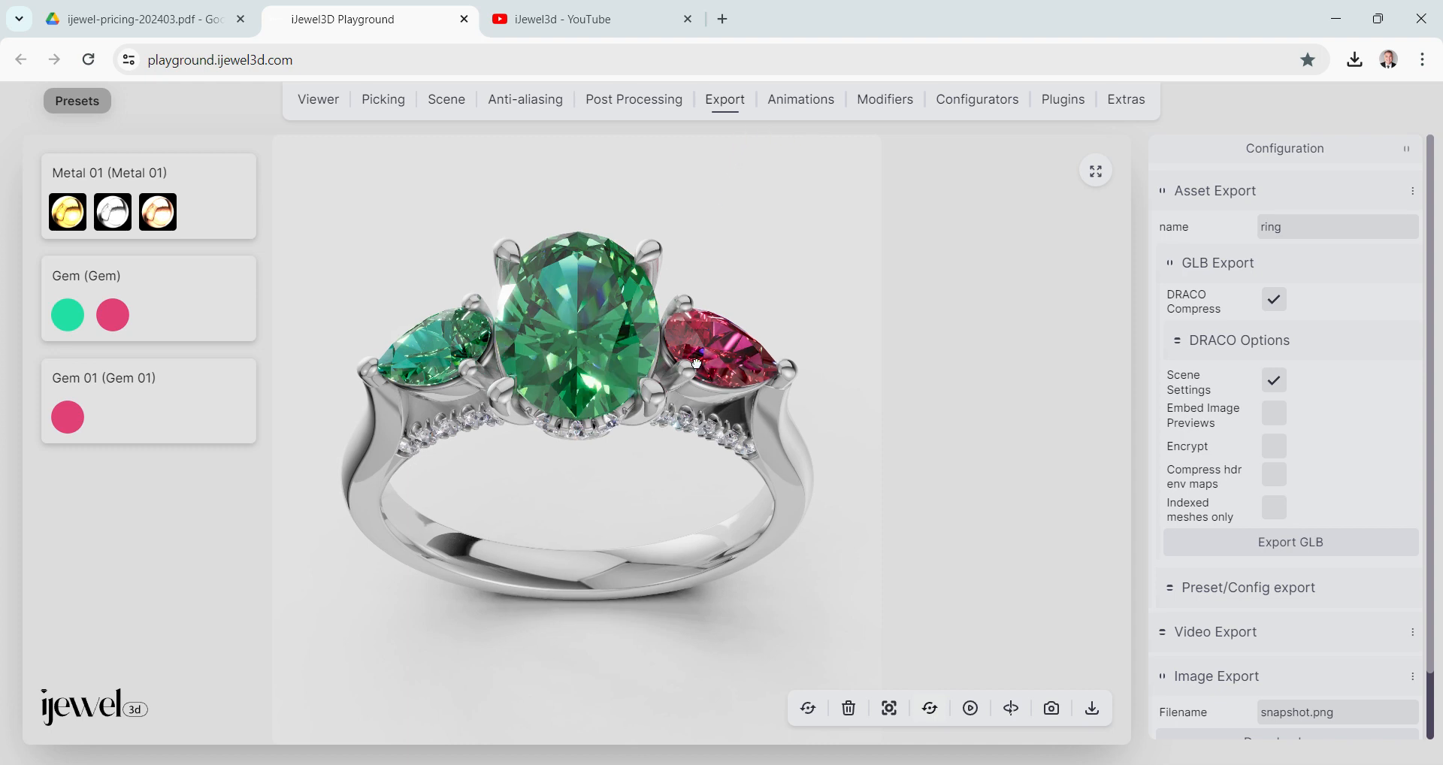
{"action": "left_click_drag", "start_coordinate": [722, 316], "coordinate": [710, 263]}
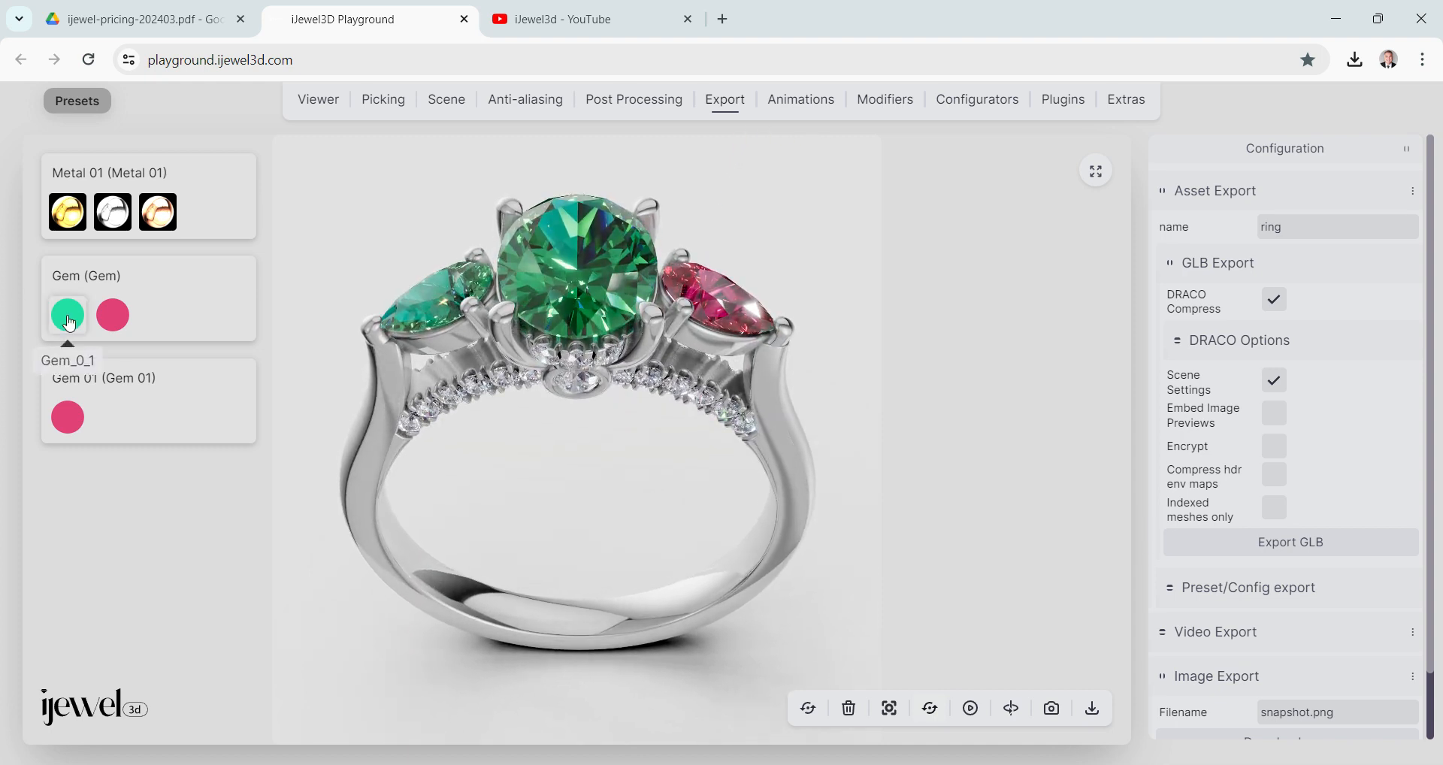
{"action": "left_click", "coordinate": [107, 324]}
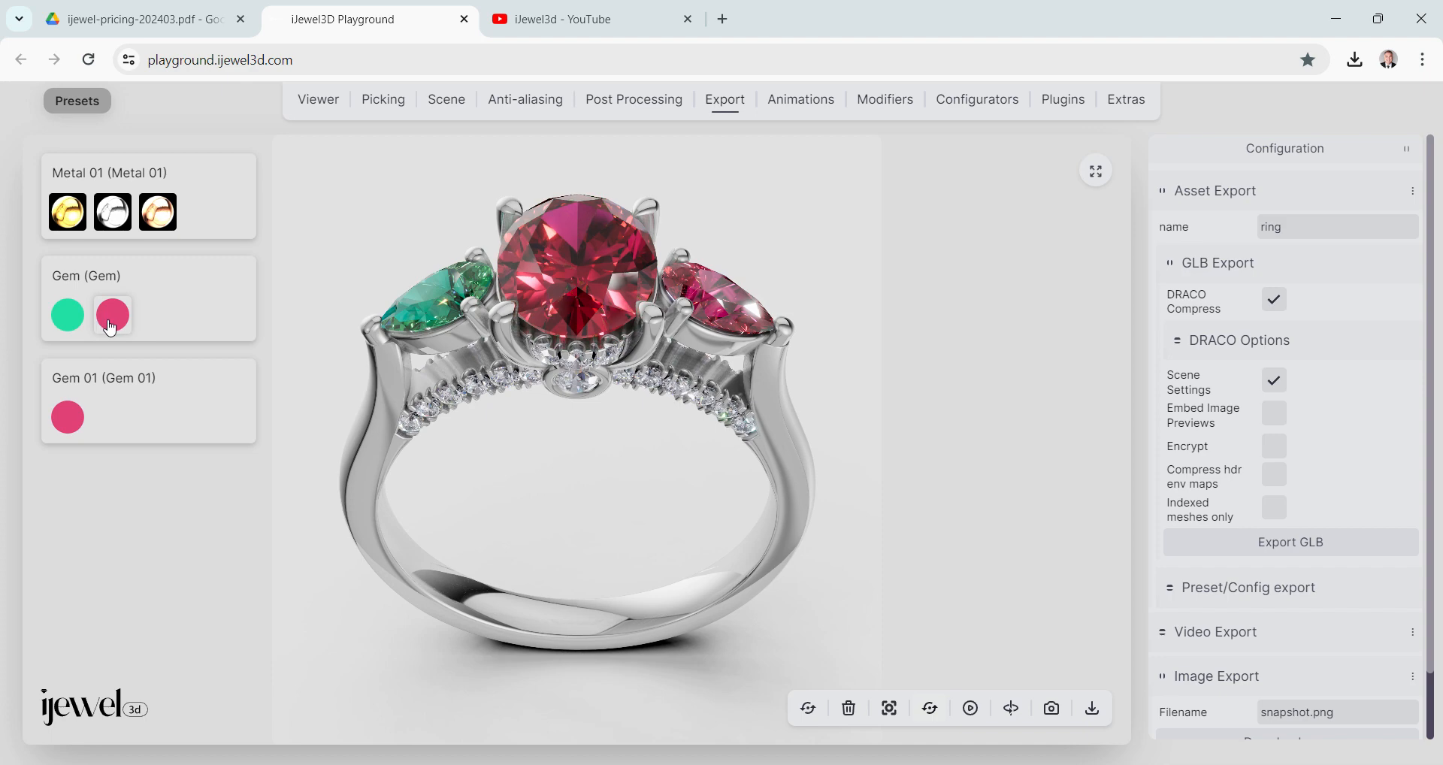
Apply the ruby-1.dmat material from the gem library folder to the left pear-shaped side stone.
{"action": "left_click", "coordinate": [427, 301]}
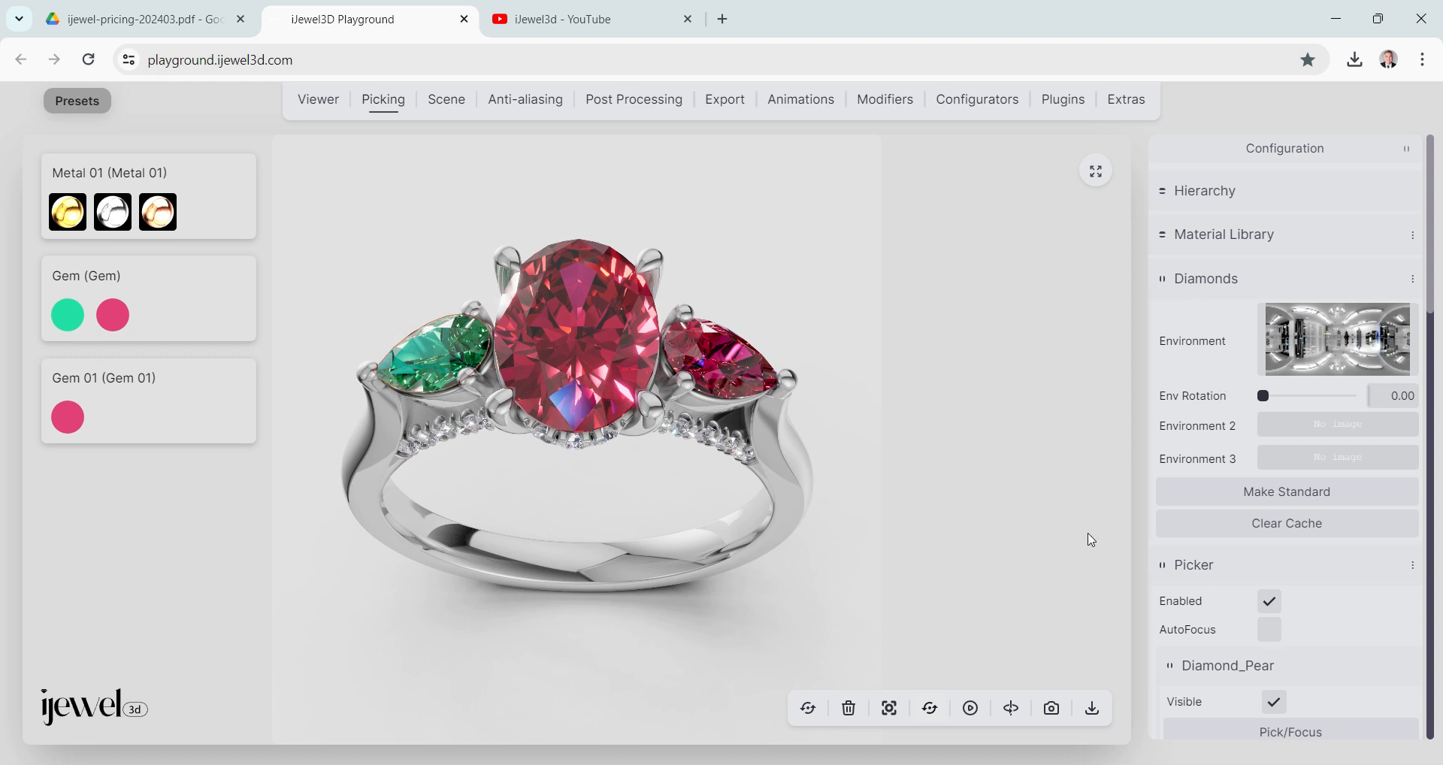
{"action": "mouse_move", "coordinate": [531, 746]}
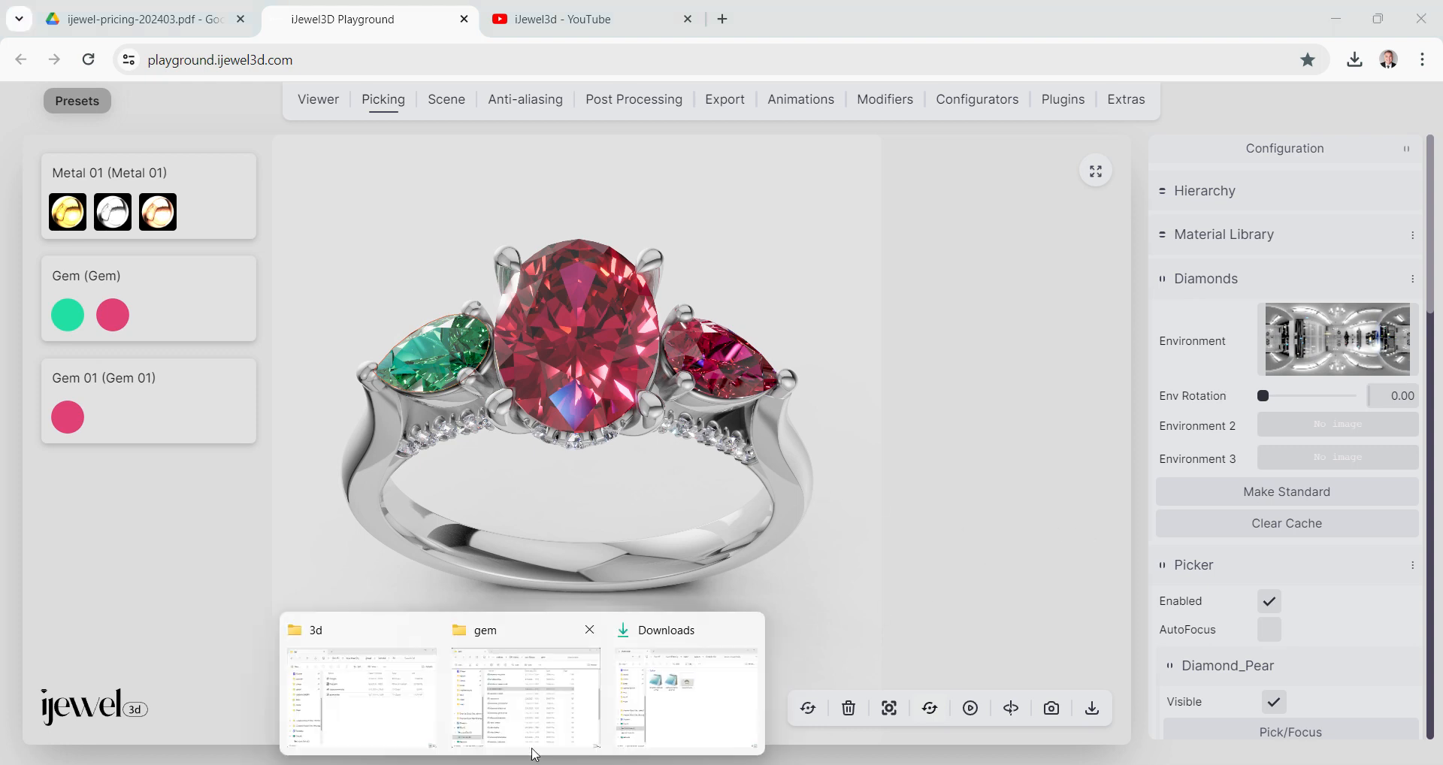
{"action": "left_click", "coordinate": [540, 702]}
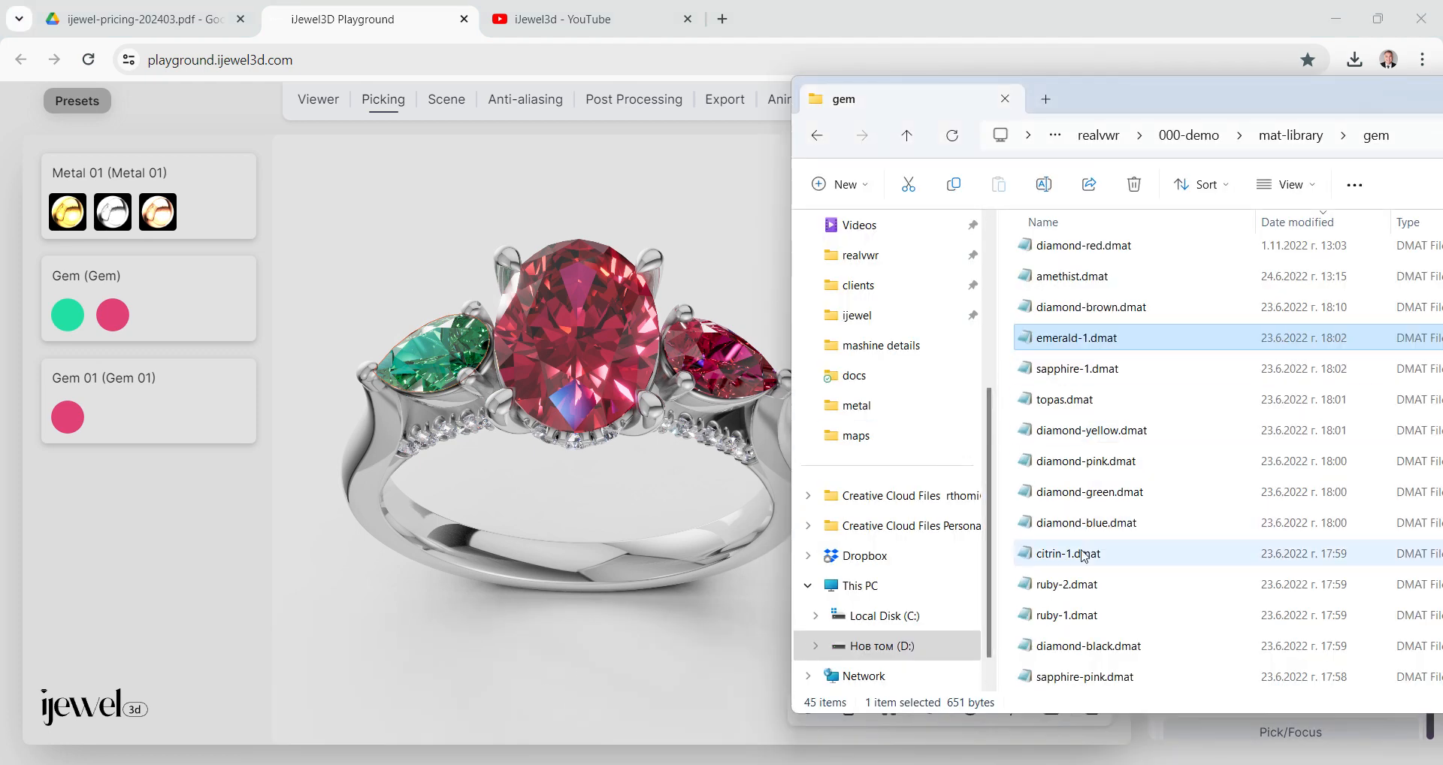
{"action": "left_click", "coordinate": [1067, 616]}
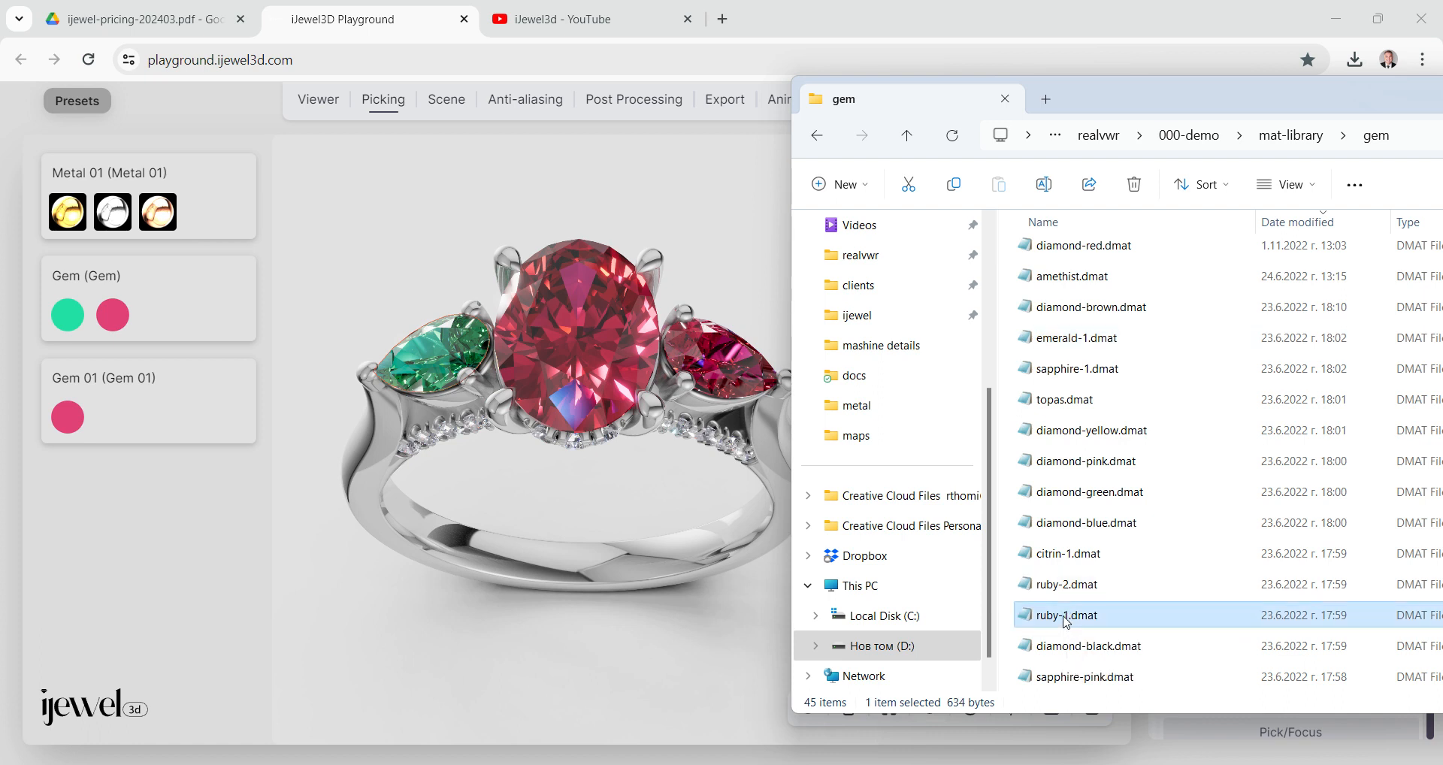
{"action": "left_click_drag", "start_coordinate": [1066, 621], "coordinate": [594, 436]}
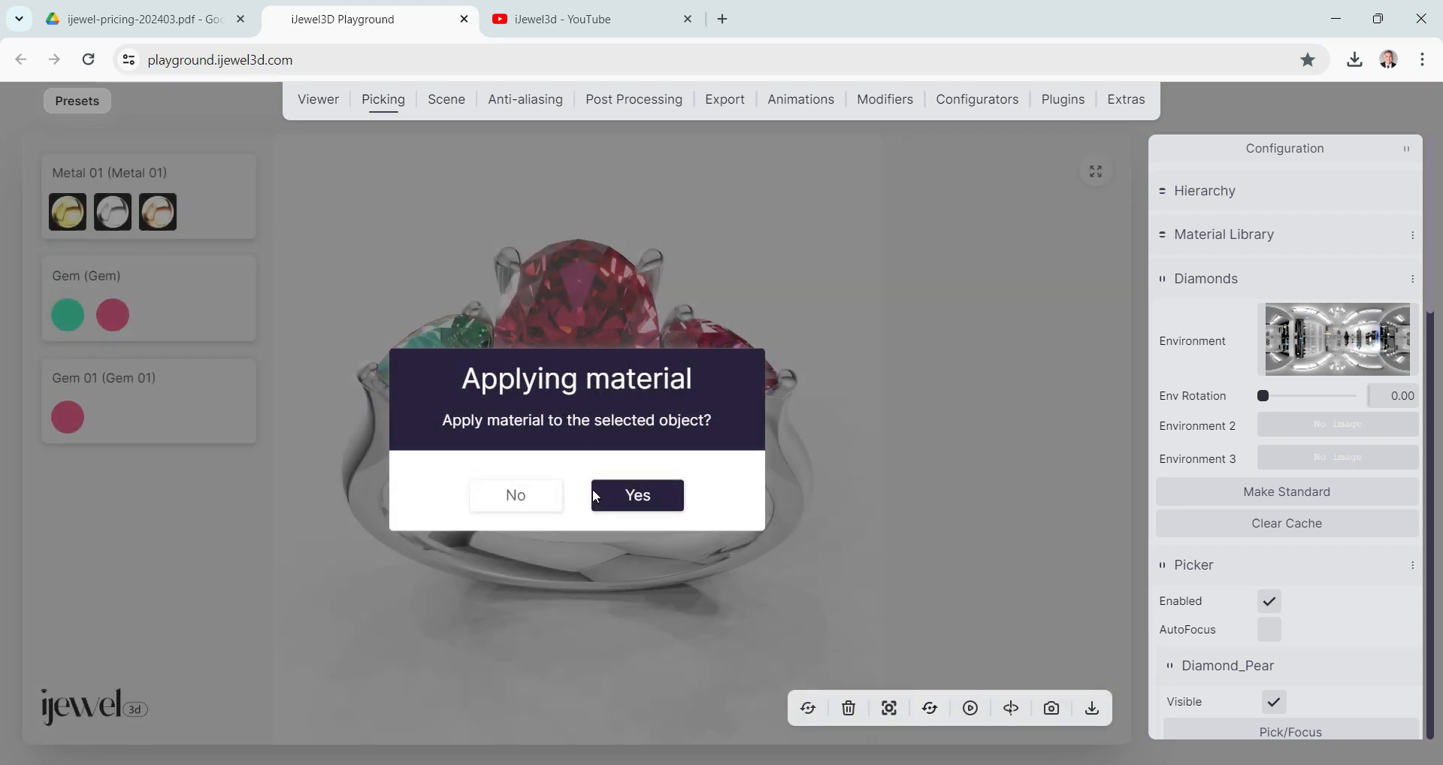
{"action": "left_click", "coordinate": [636, 496]}
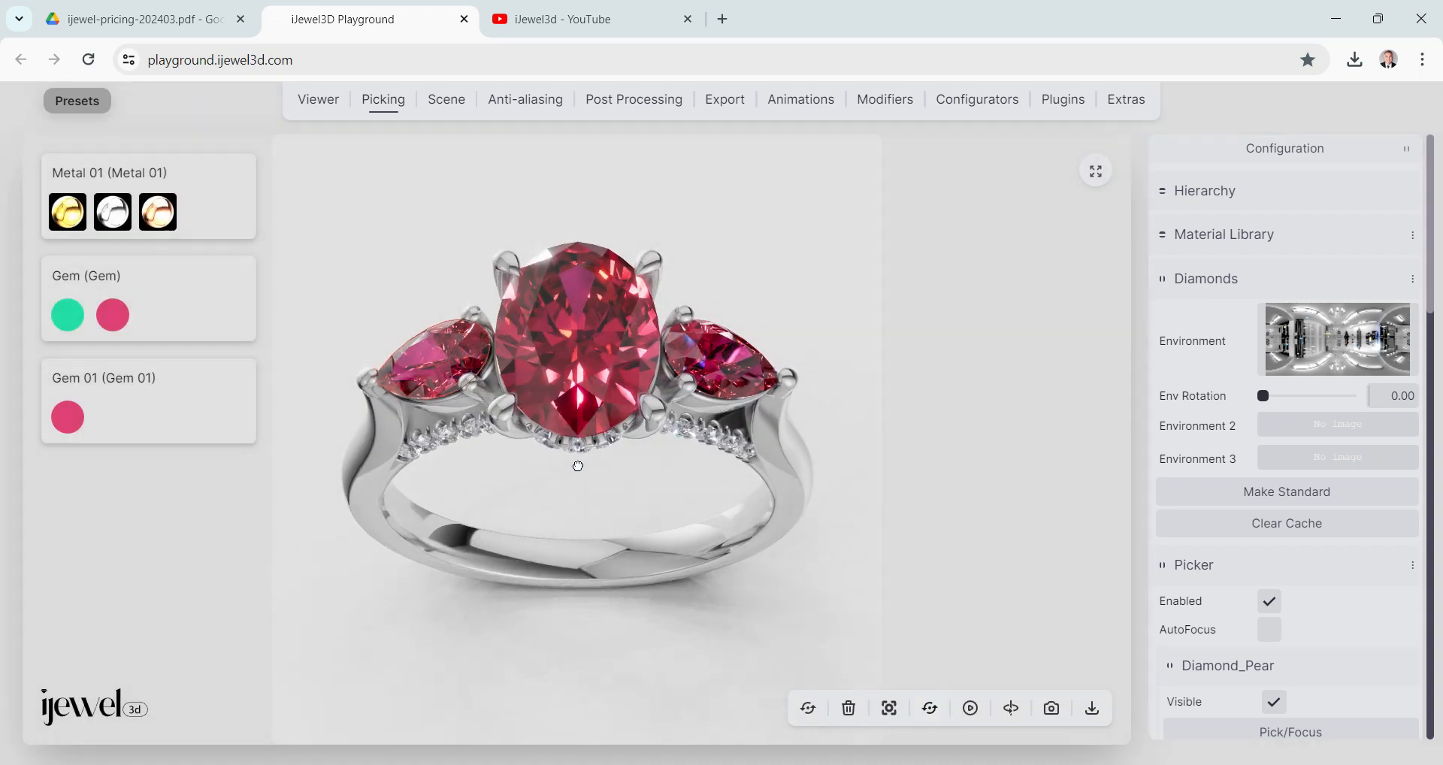
Switch the centre stone to the emerald variation, deselect the side stone and fit the whole ring in view.
{"action": "left_click", "coordinate": [67, 315]}
{"action": "left_click_drag", "start_coordinate": [554, 505], "coordinate": [551, 467]}
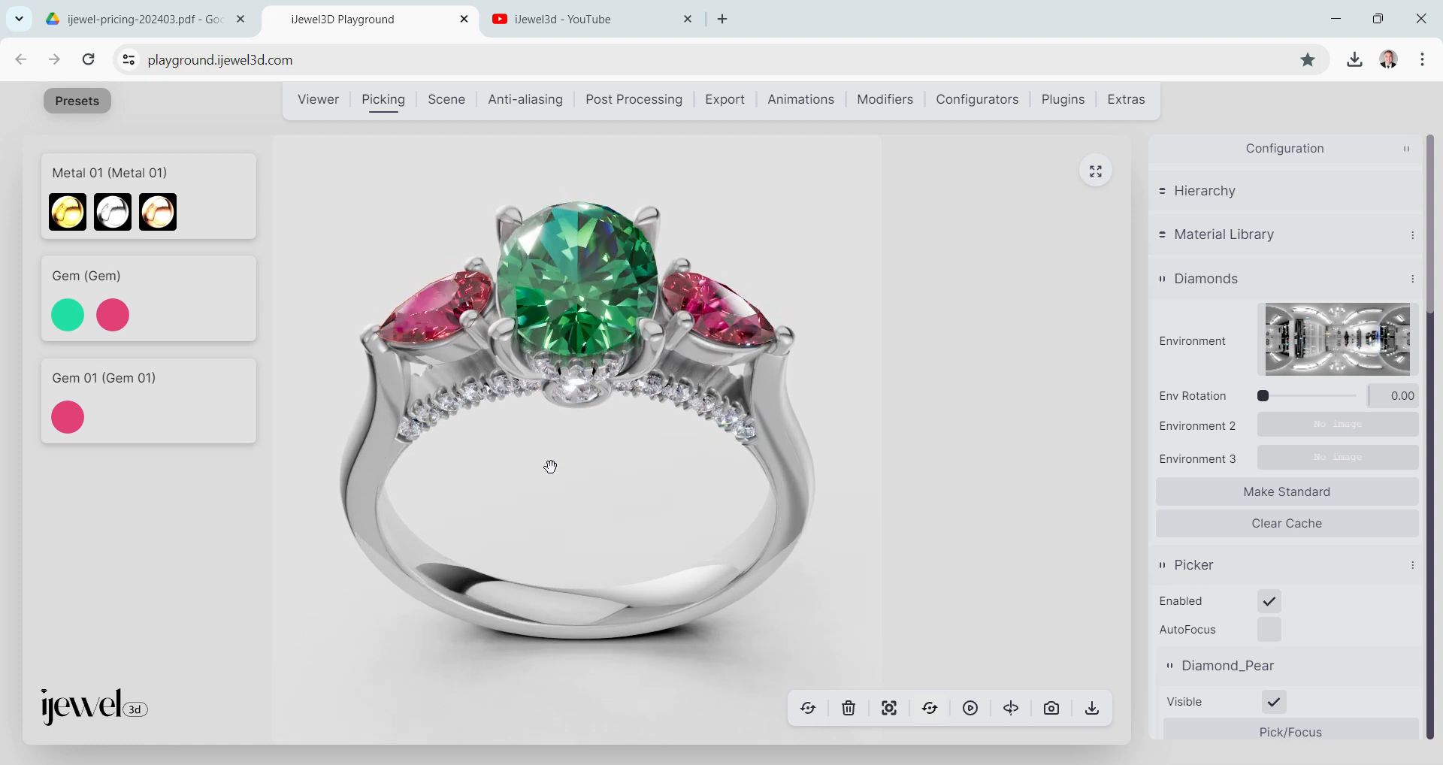
{"action": "left_click", "coordinate": [632, 510]}
{"action": "left_click_drag", "start_coordinate": [632, 510], "coordinate": [631, 508]}
{"action": "scroll", "coordinate": [630, 508], "scroll_direction": "down", "scroll_amount": 2}
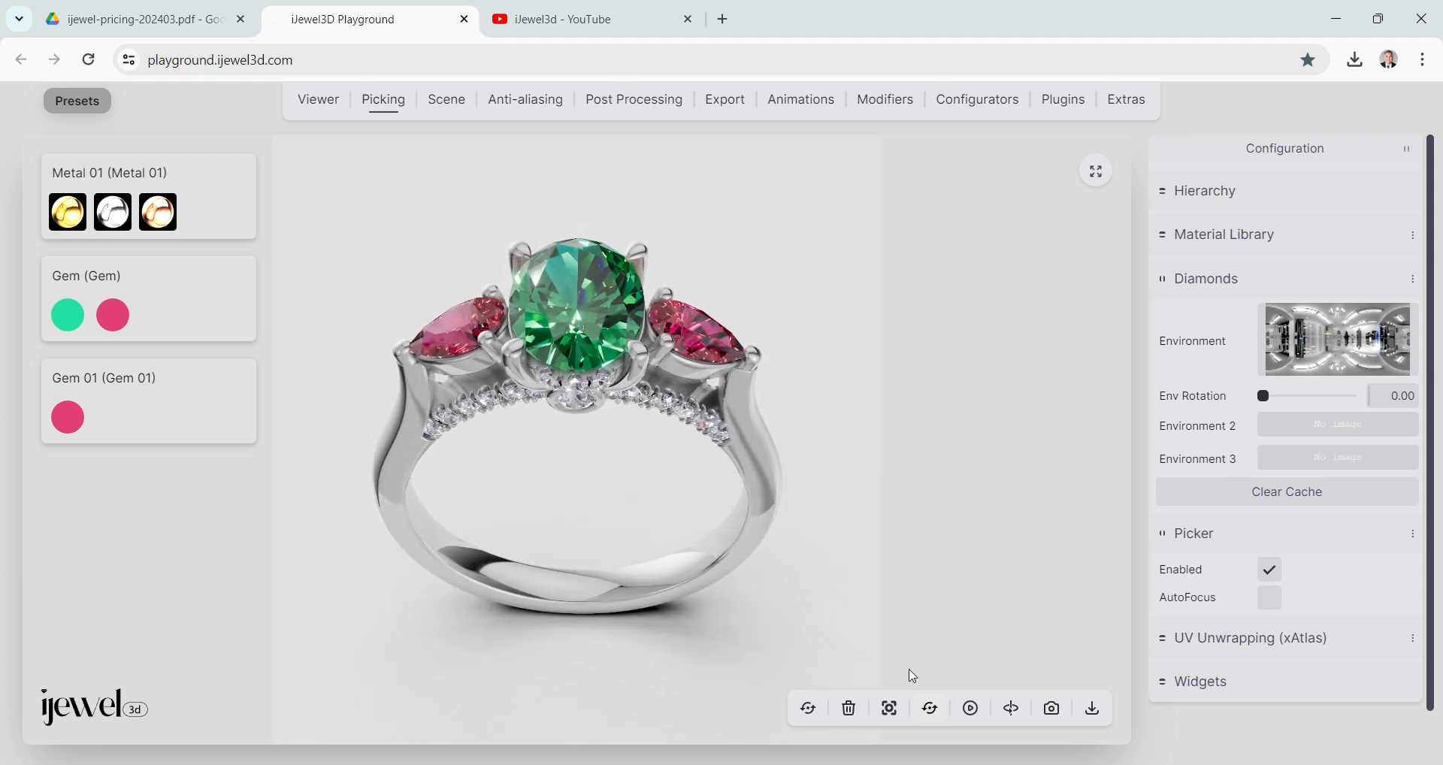
{"action": "left_click", "coordinate": [892, 716]}
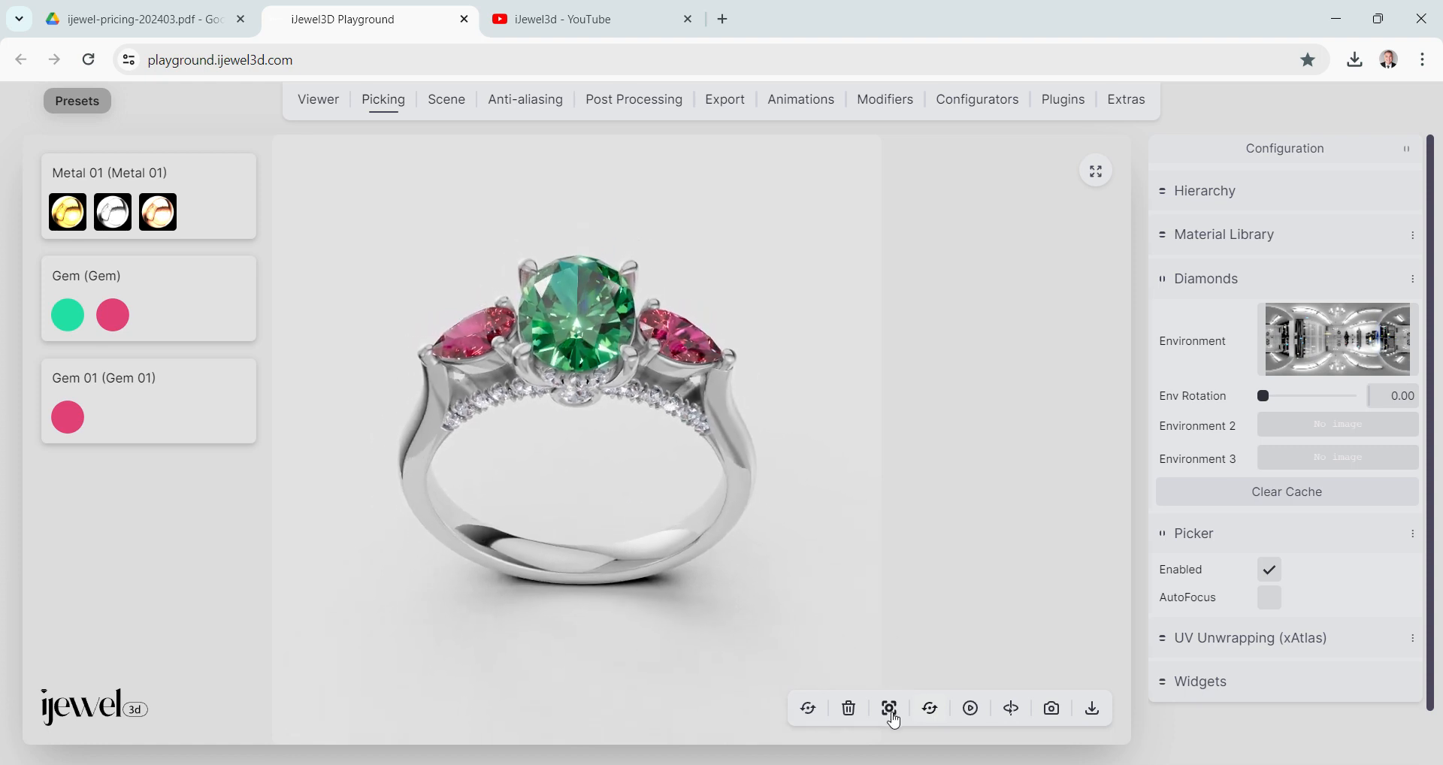
{"action": "scroll", "coordinate": [624, 464], "scroll_direction": "up", "scroll_amount": 5}
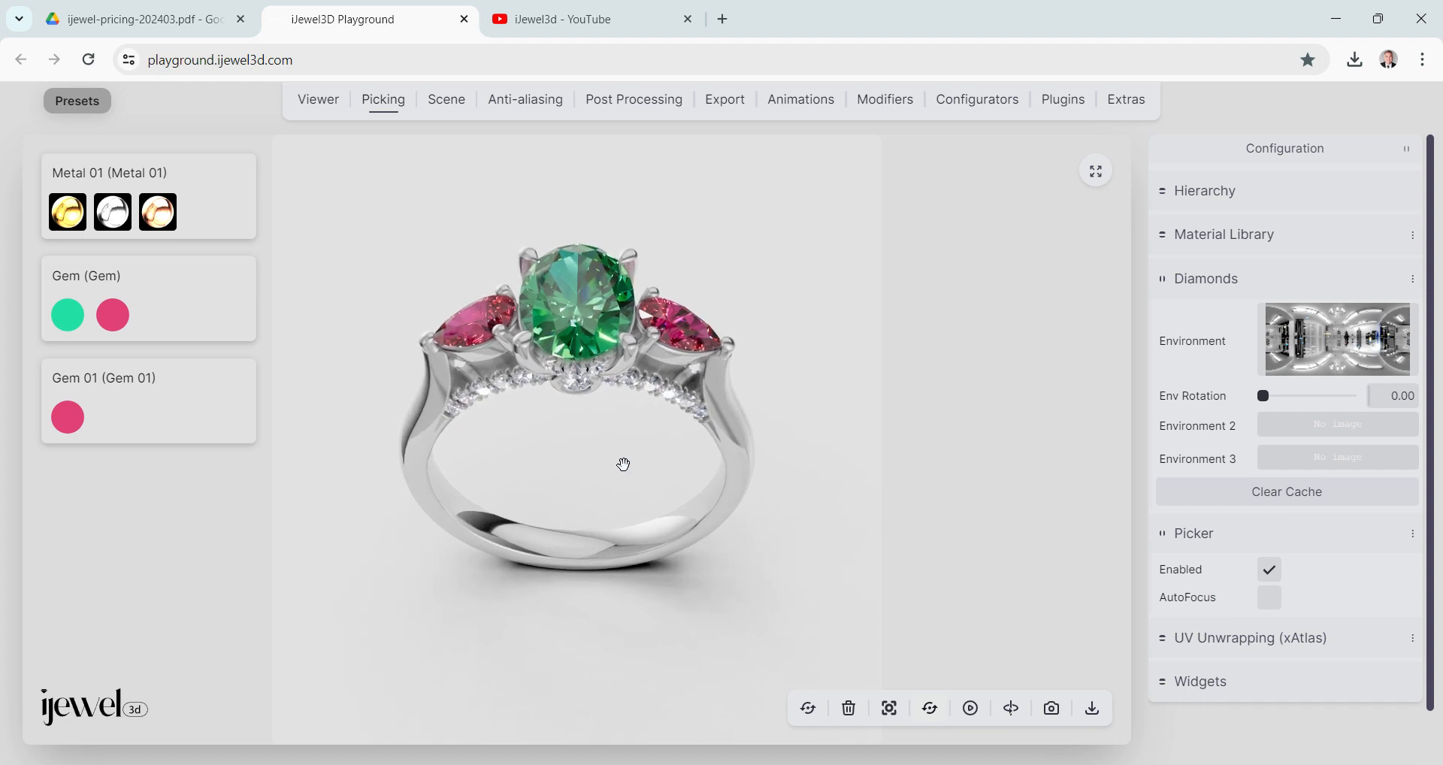
{"action": "right_click_drag", "start_coordinate": [588, 496], "coordinate": [584, 523]}
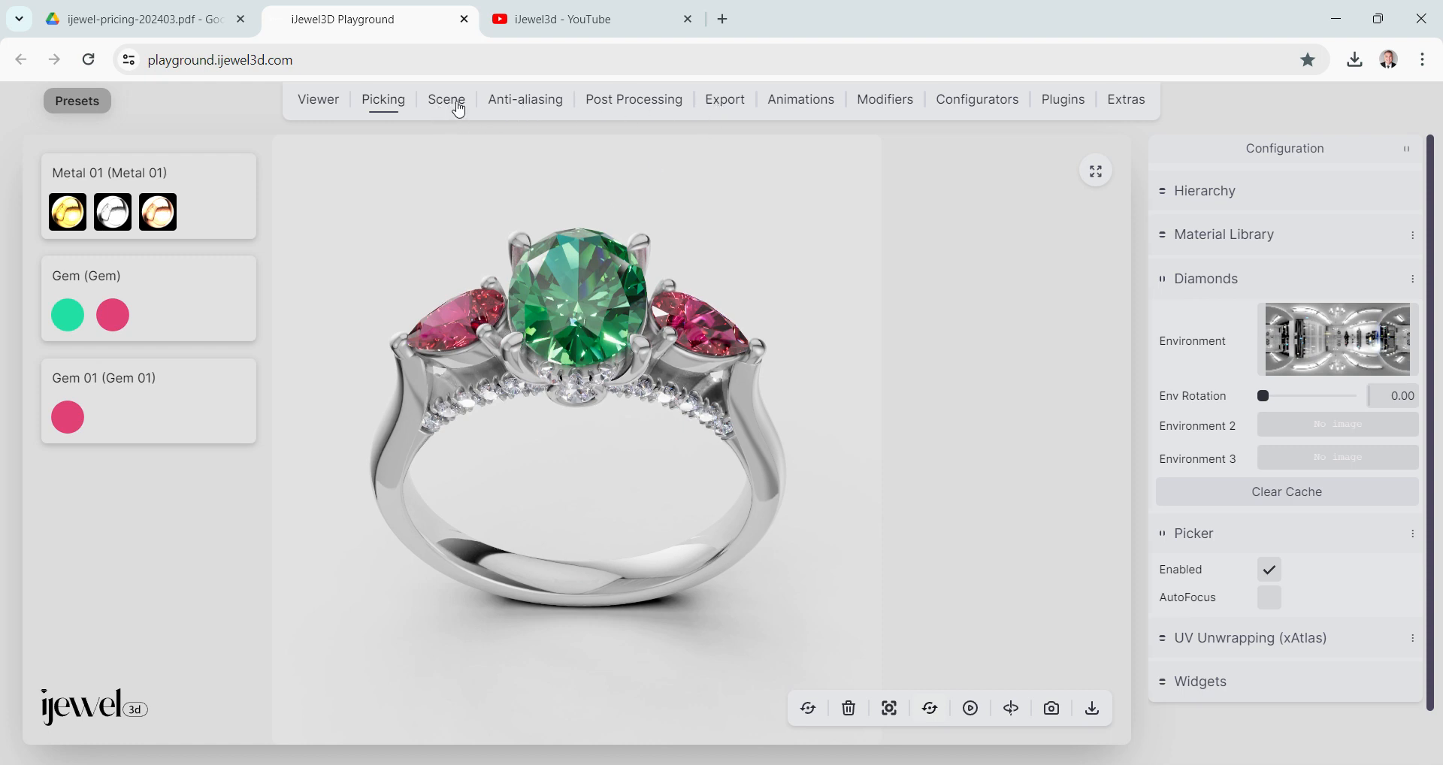
Set the progressive anti-aliasing frame count to 4.
{"action": "left_click", "coordinate": [519, 102]}
{"action": "left_click", "coordinate": [1242, 208]}
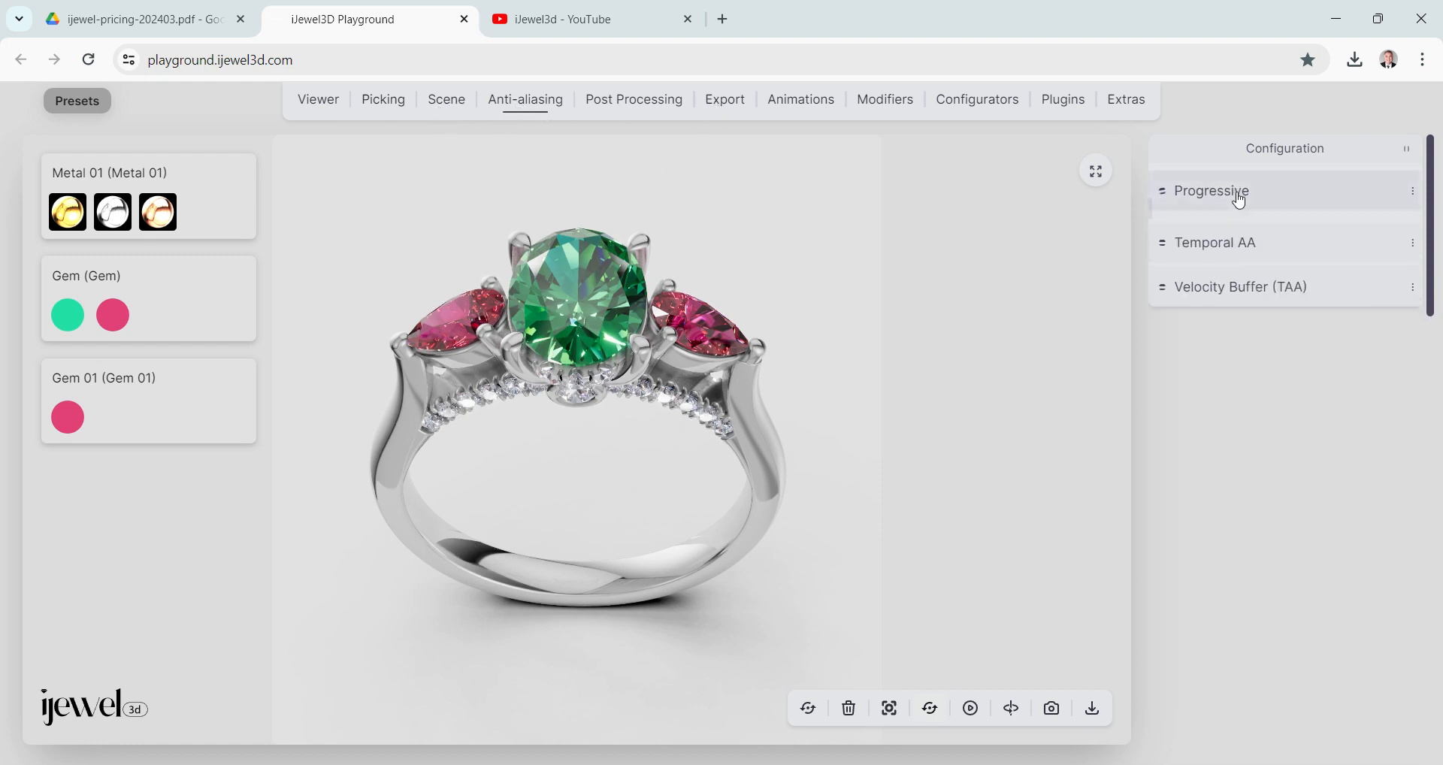
{"action": "left_click_drag", "start_coordinate": [1391, 226], "coordinate": [1437, 231]}
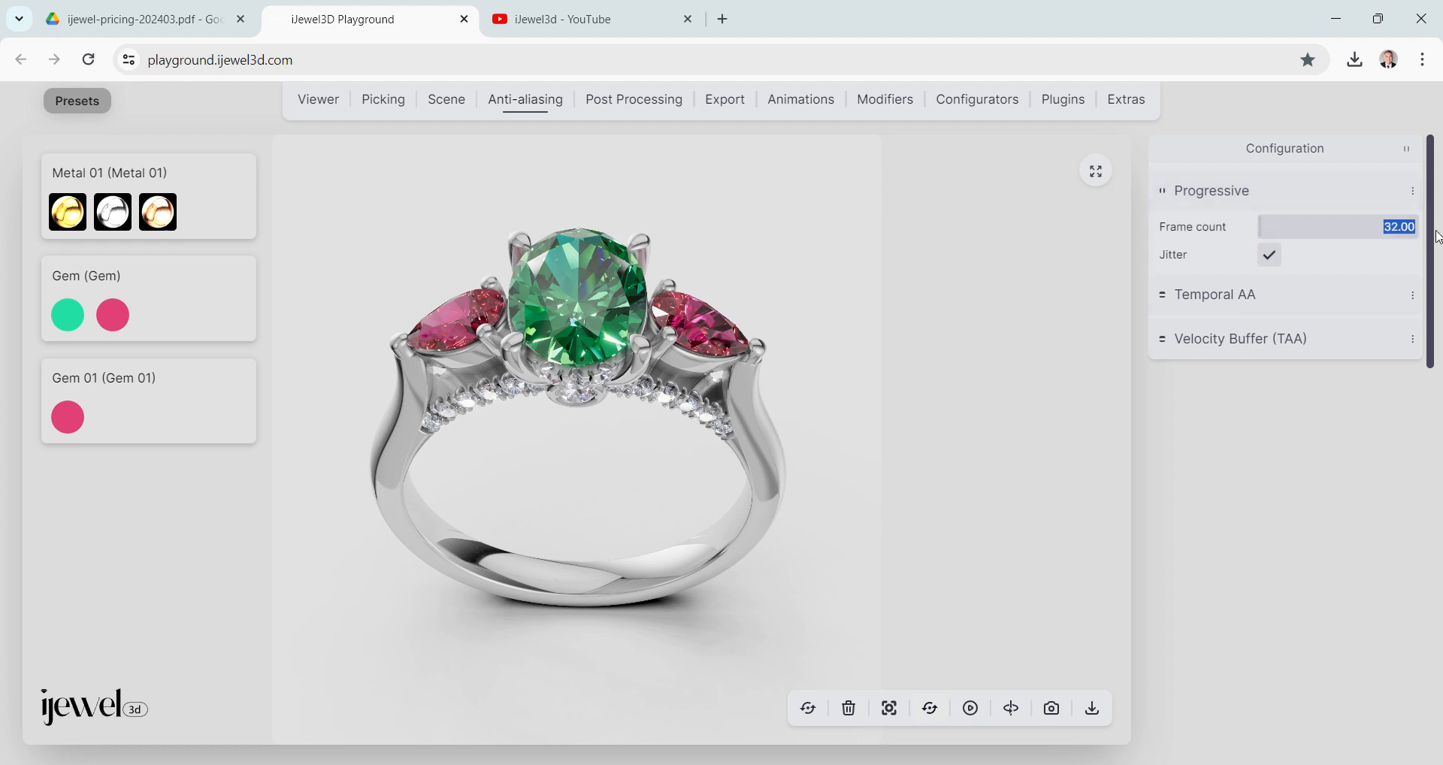
{"action": "type", "text": "4"}
Record a 360 animation of the ring with a duration of 5 seconds and save the video as 360.
{"action": "left_click", "coordinate": [723, 102]}
{"action": "scroll", "coordinate": [1212, 425], "scroll_direction": "down", "scroll_amount": 1}
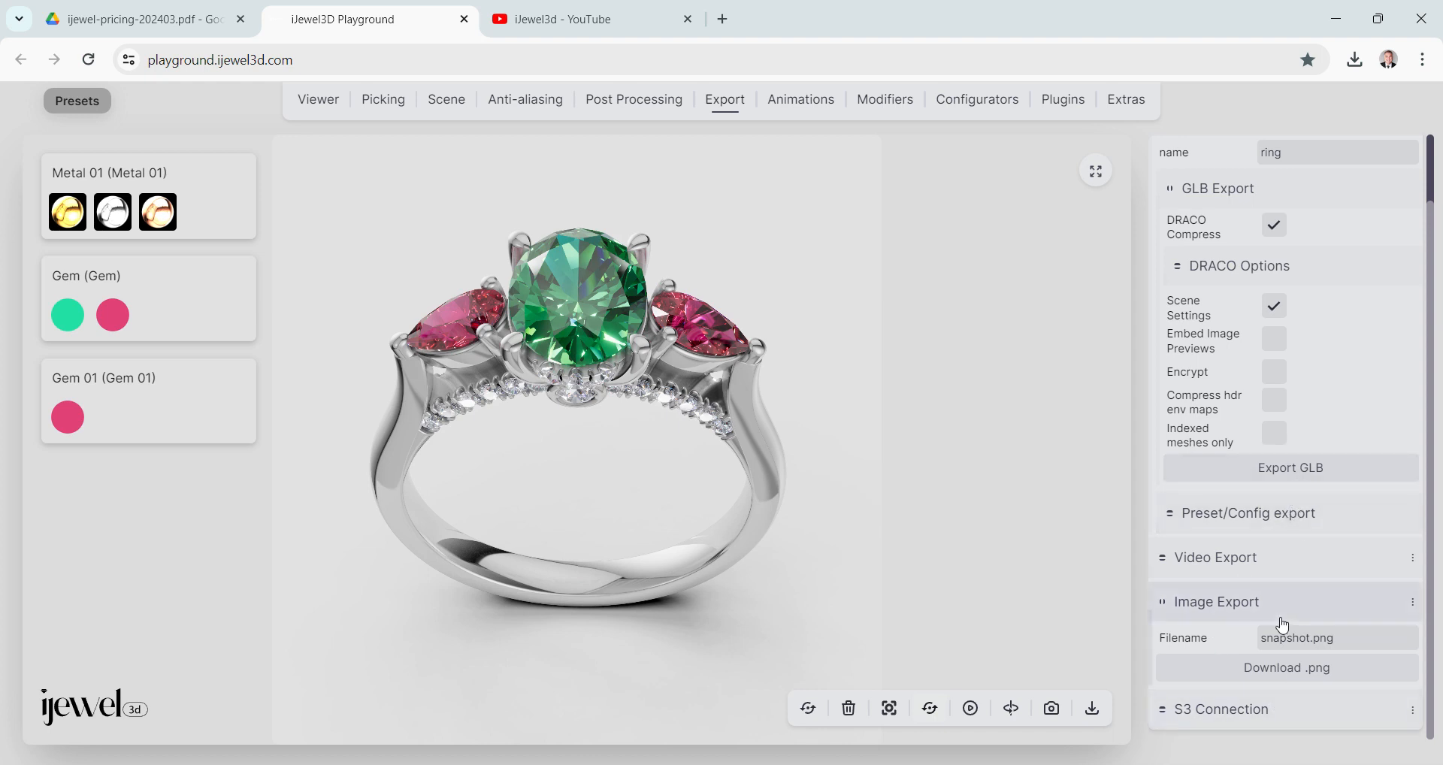
{"action": "left_click", "coordinate": [1170, 188]}
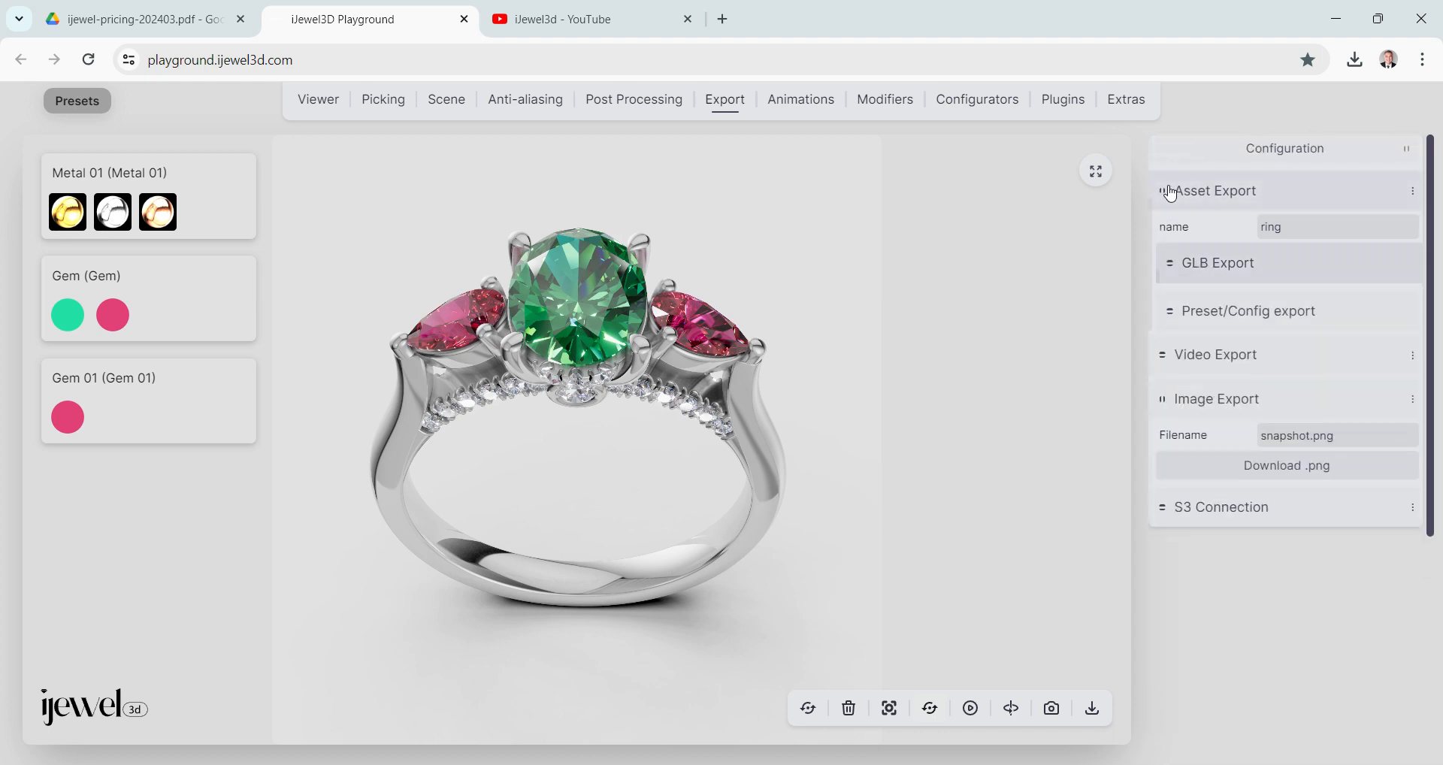
{"action": "left_click", "coordinate": [1175, 355]}
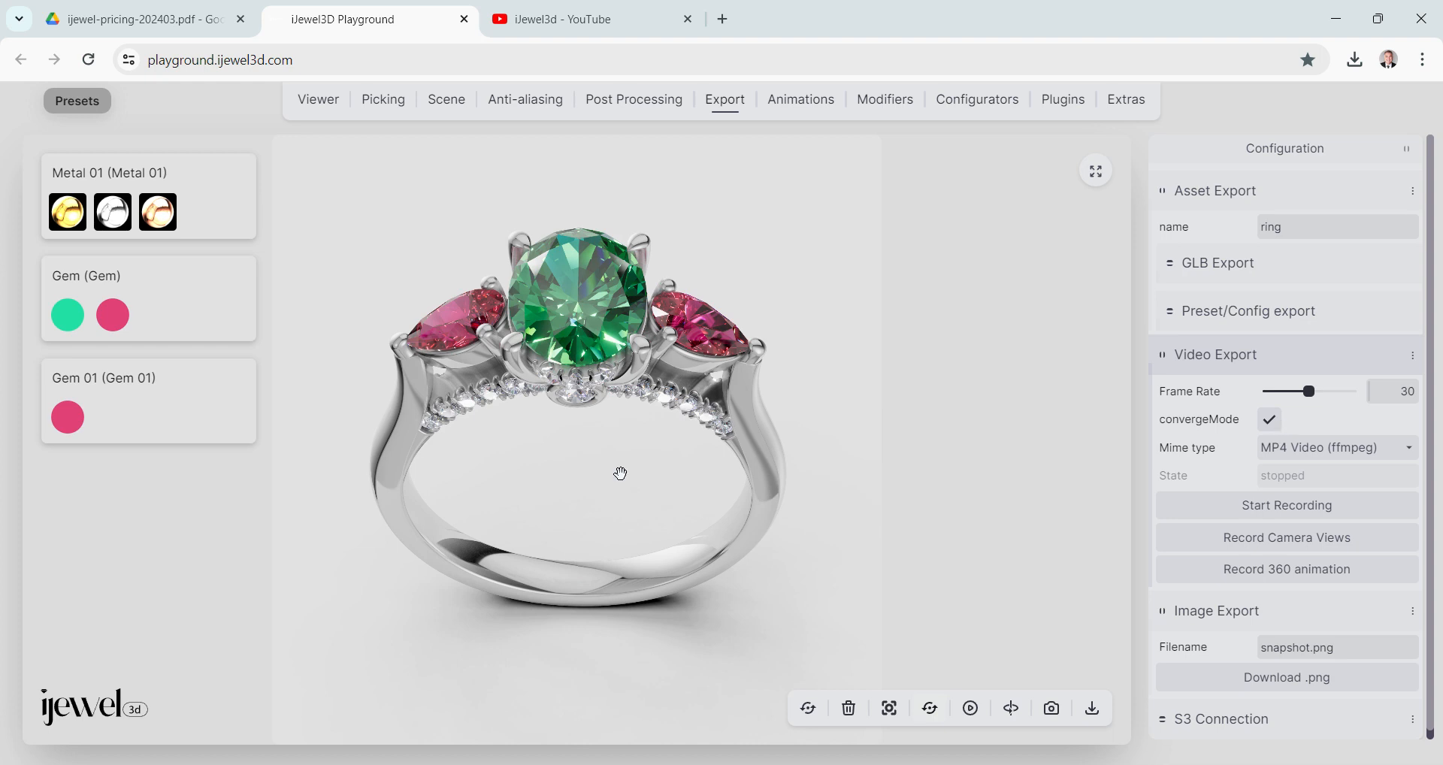
{"action": "left_click_drag", "start_coordinate": [619, 475], "coordinate": [622, 479]}
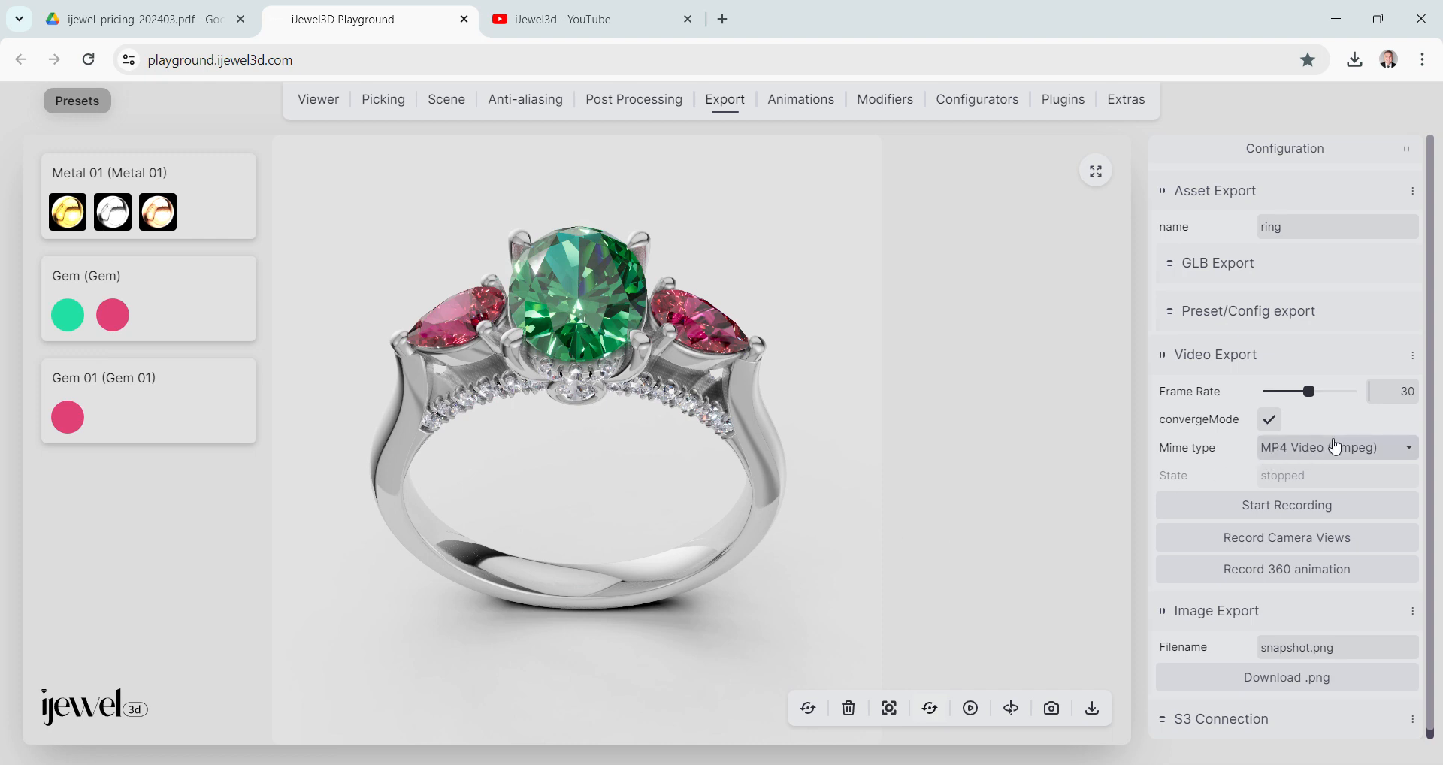
{"action": "left_click", "coordinate": [1288, 571]}
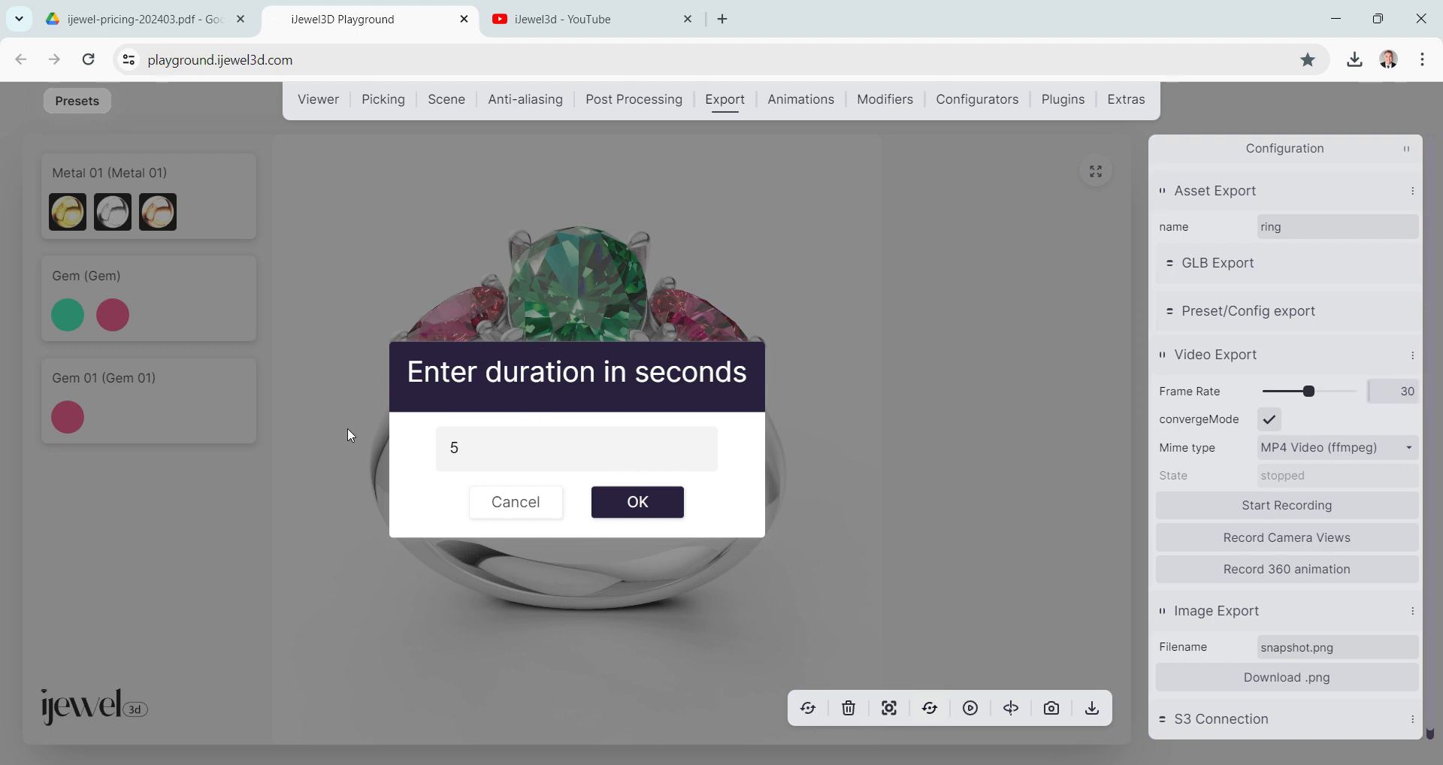
{"action": "left_click", "coordinate": [621, 510]}
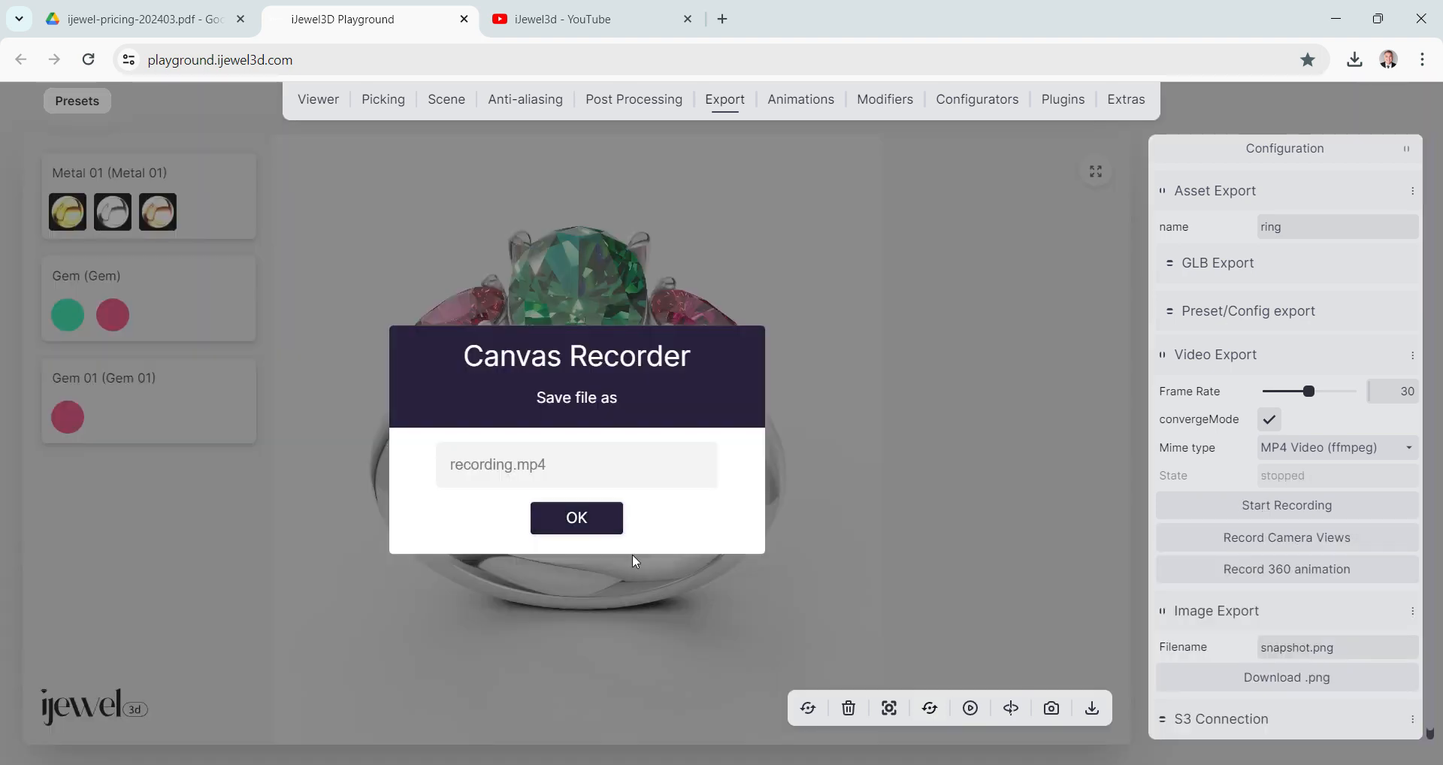
{"action": "type", "text": "360"}
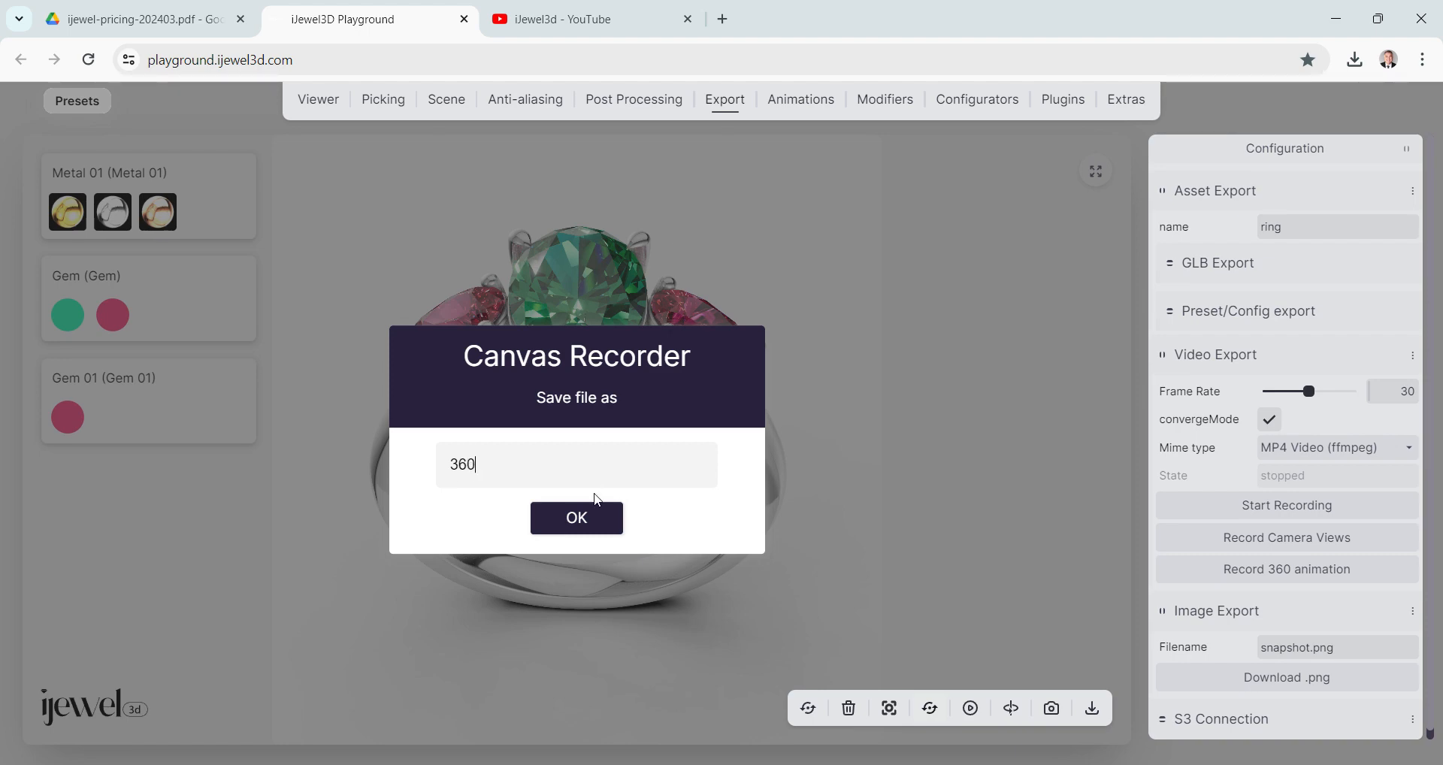
{"action": "left_click", "coordinate": [583, 516]}
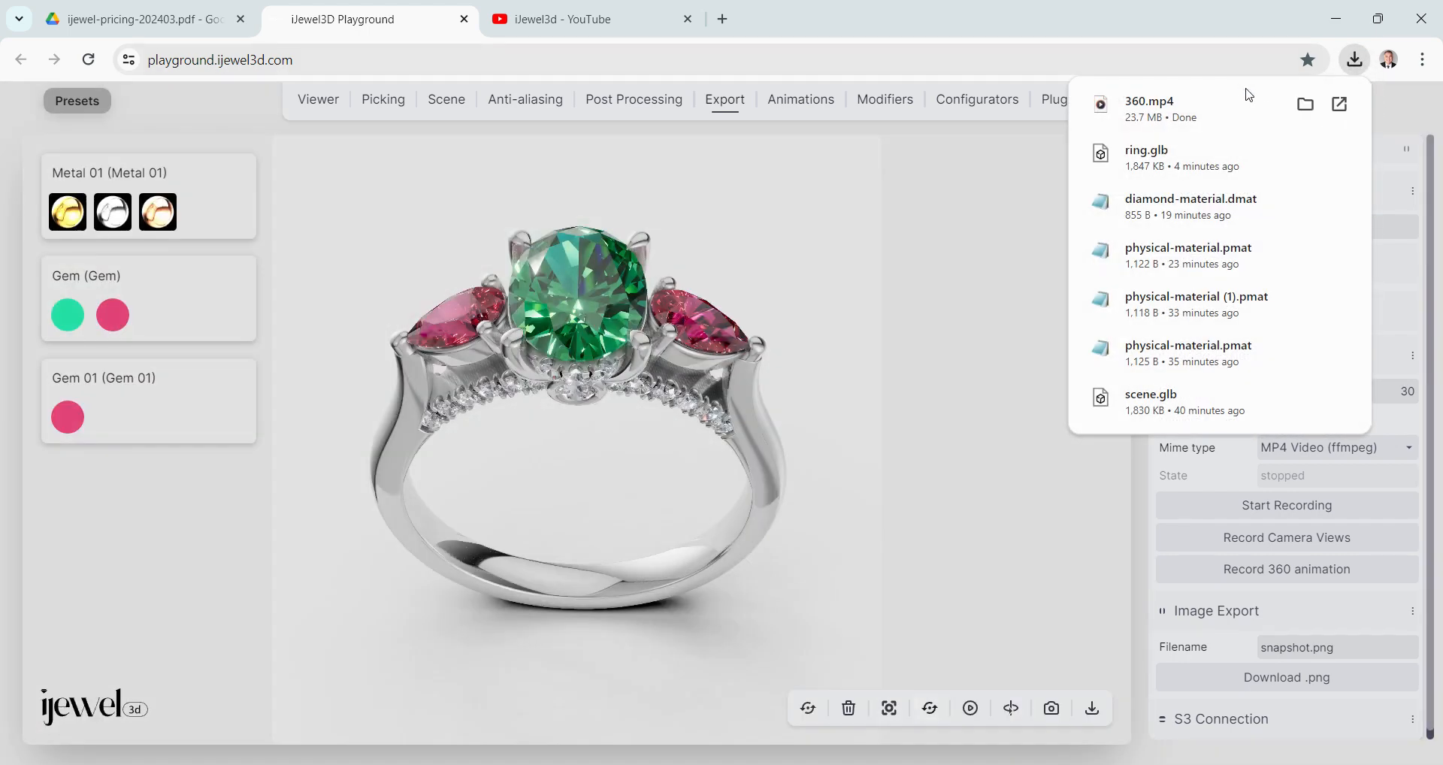
Play the exported 360.mp4 on repeat from the Downloads folder, closing the player and folder when done.
{"action": "left_click", "coordinate": [1306, 103]}
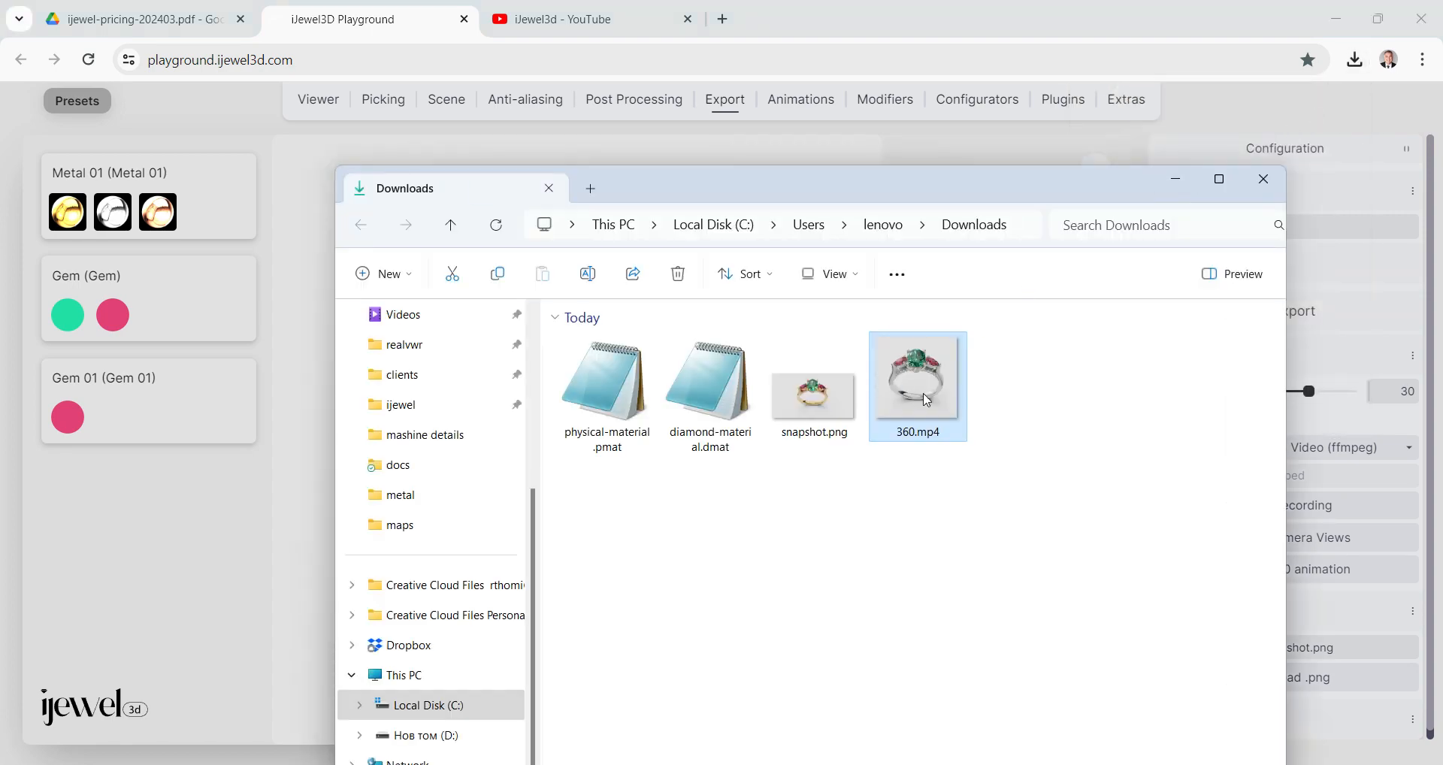
{"action": "double_click", "coordinate": [919, 380]}
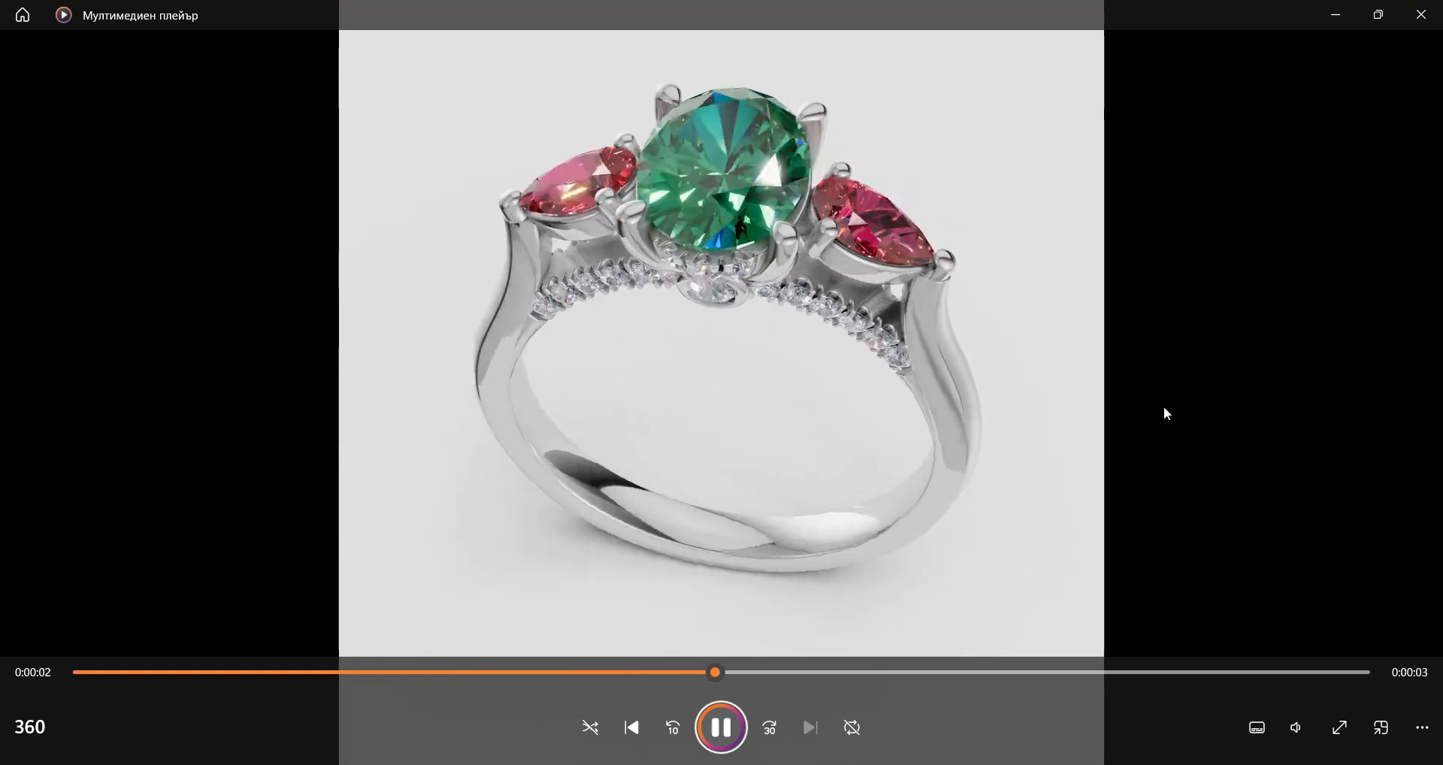
{"action": "left_click", "coordinate": [851, 728]}
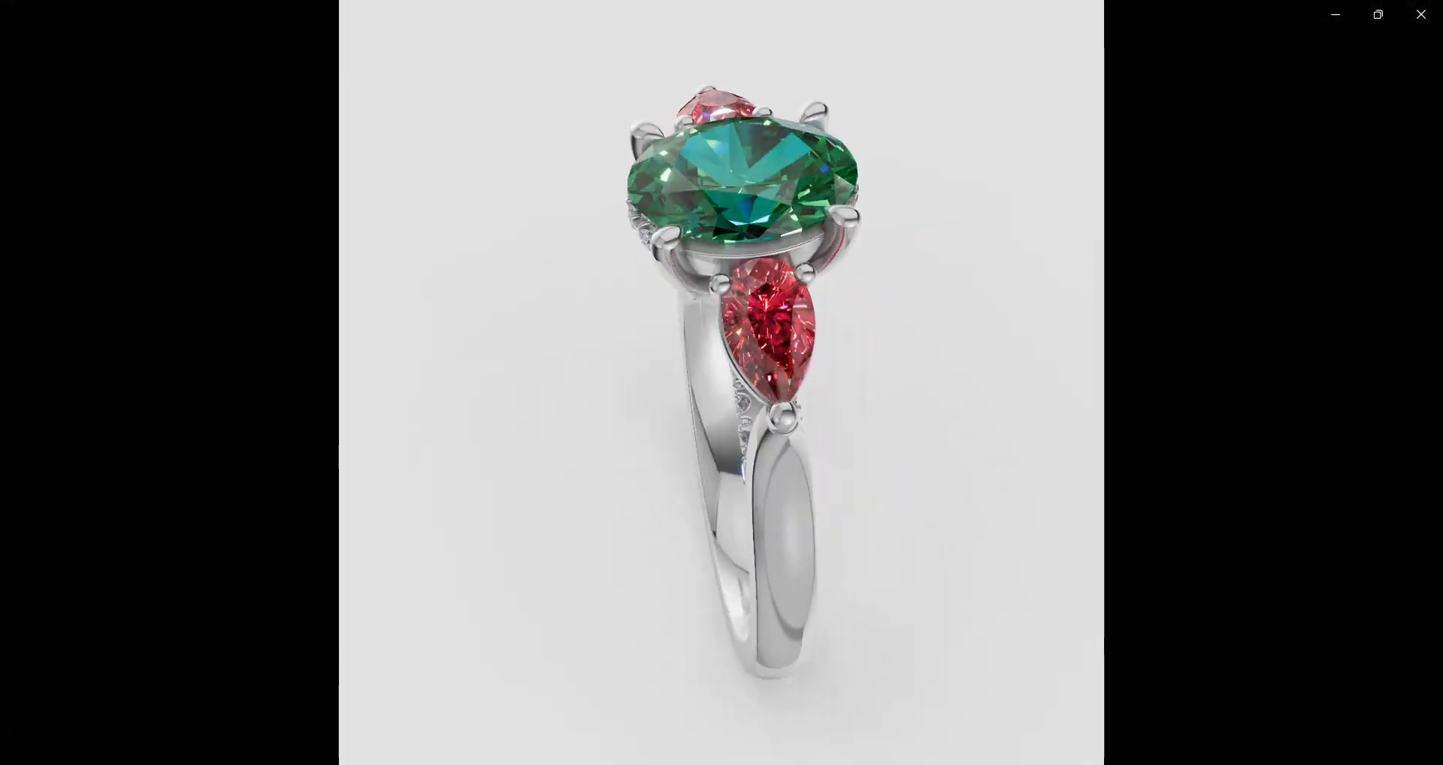
{"action": "left_click", "coordinate": [1420, 14]}
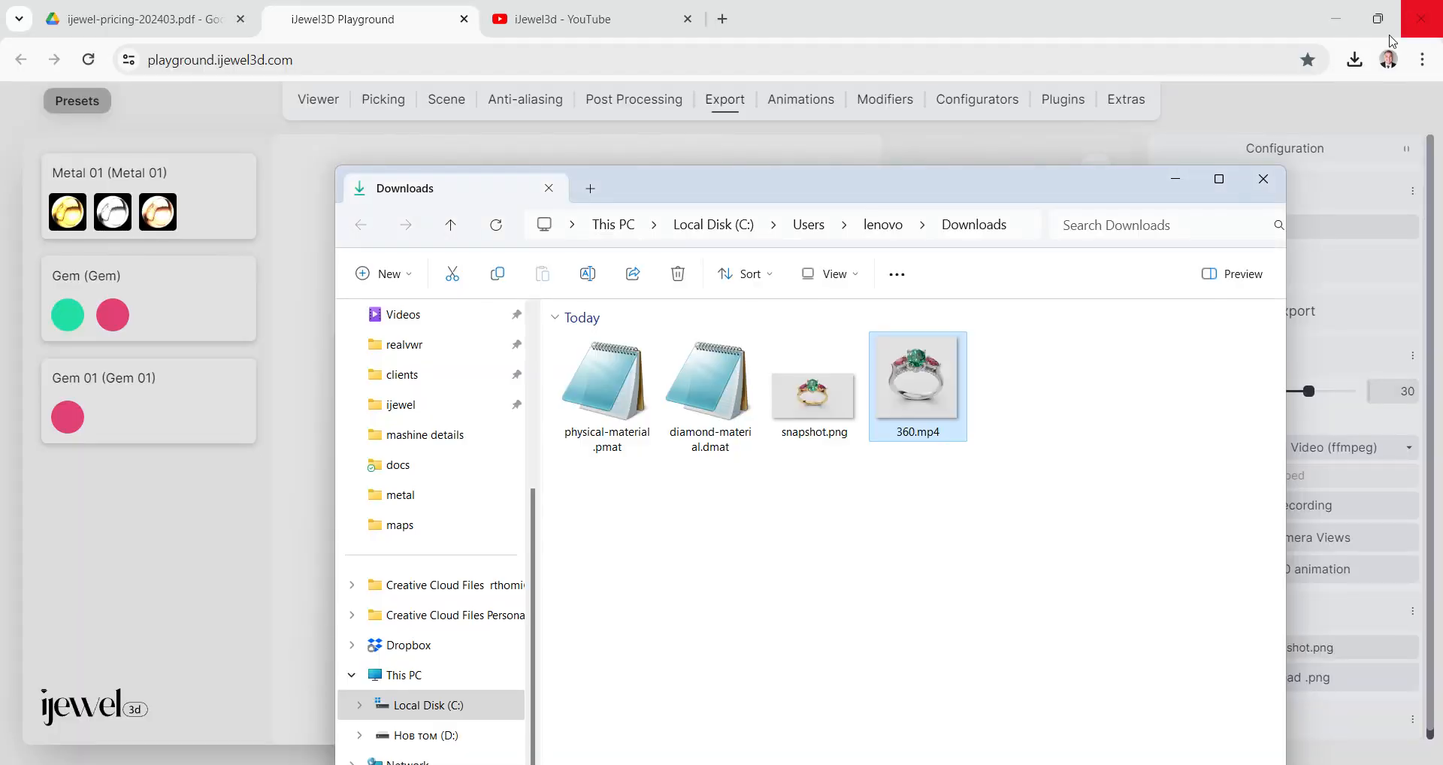
{"action": "left_click", "coordinate": [1263, 179]}
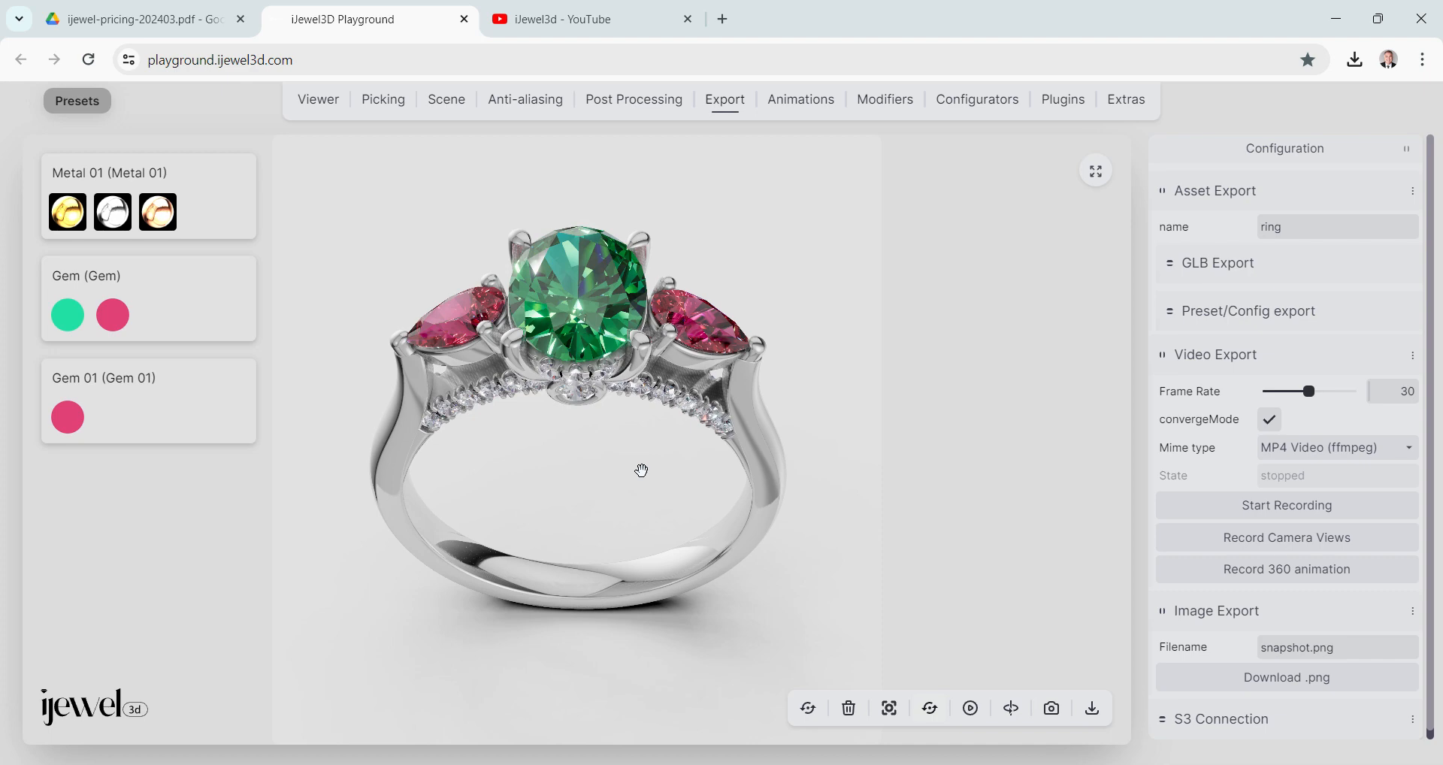
{"action": "left_click_drag", "start_coordinate": [642, 471], "coordinate": [604, 481]}
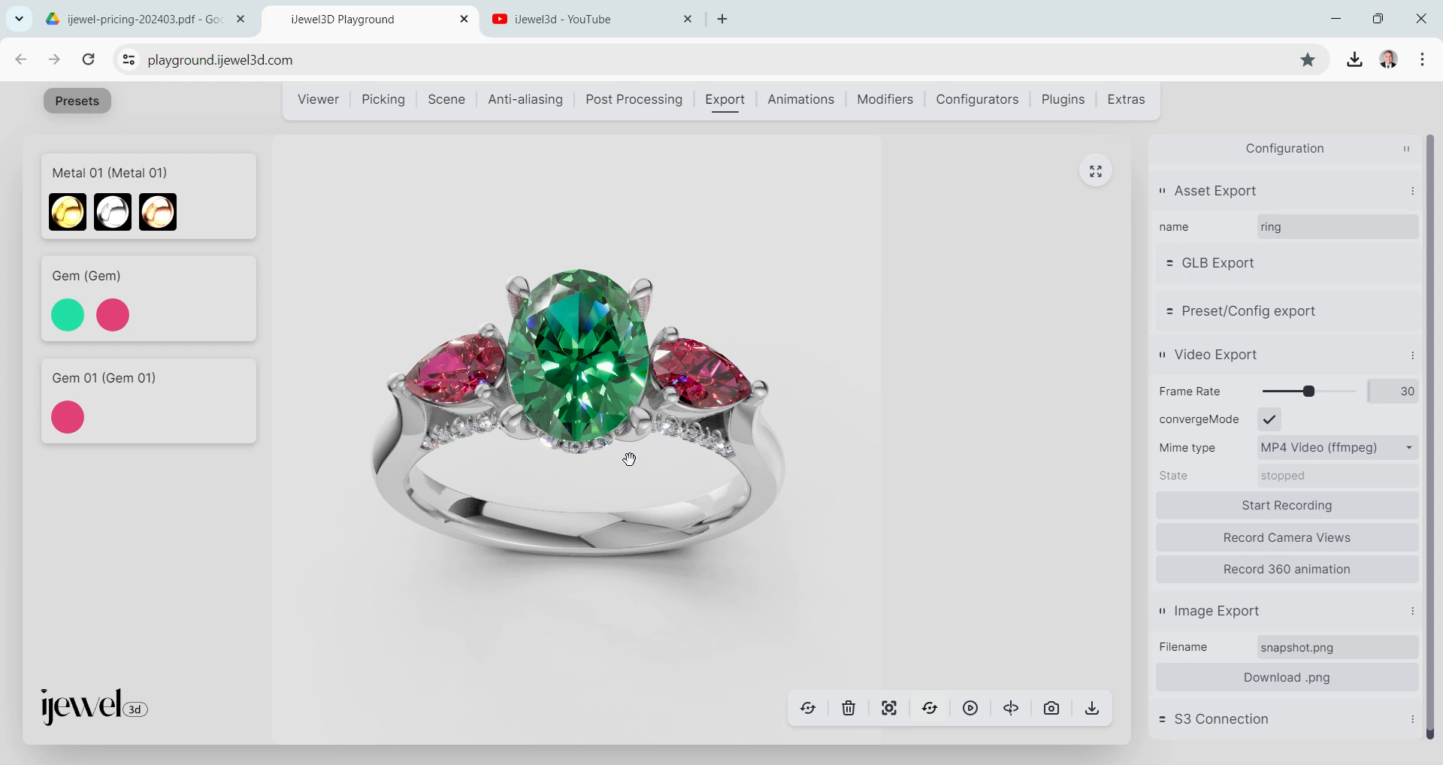
{"action": "left_click_drag", "start_coordinate": [629, 455], "coordinate": [632, 441]}
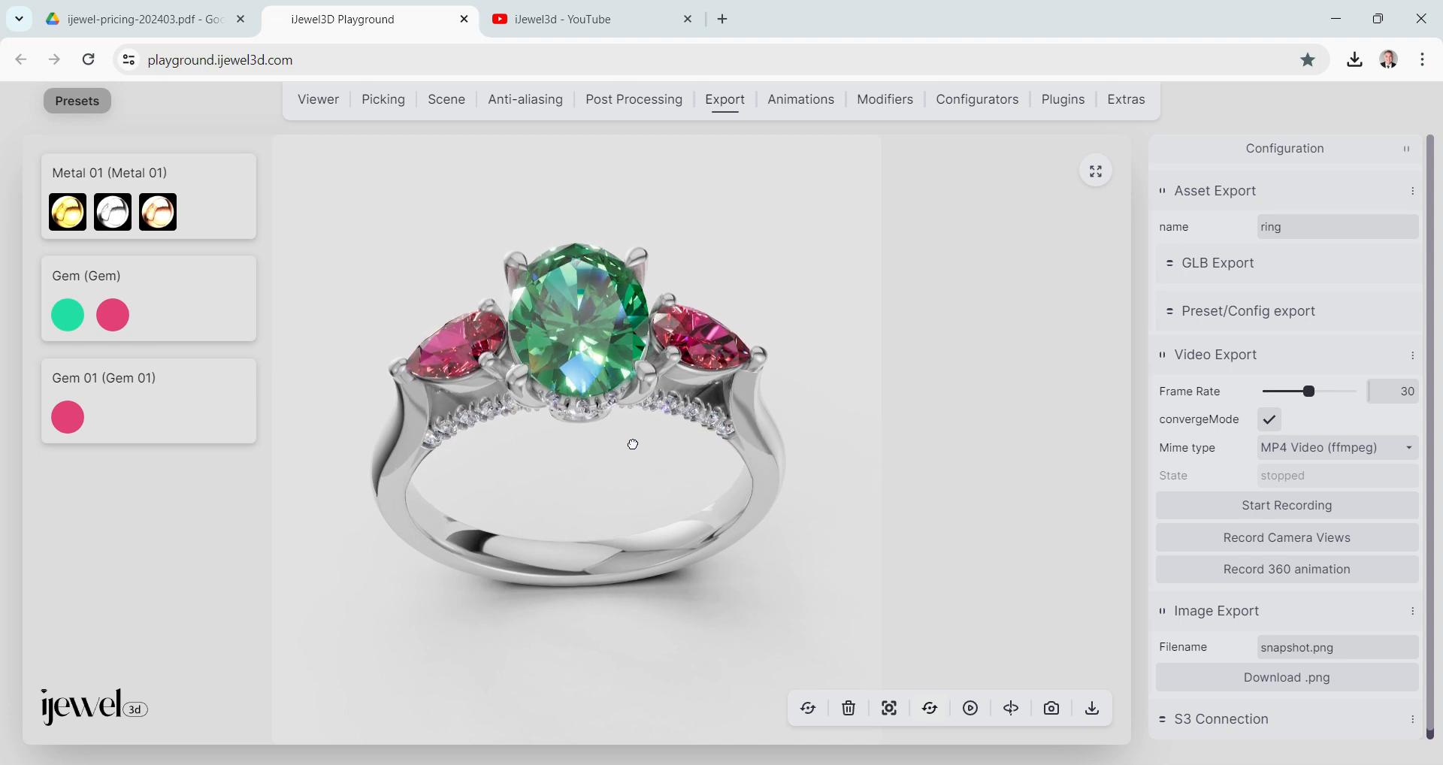